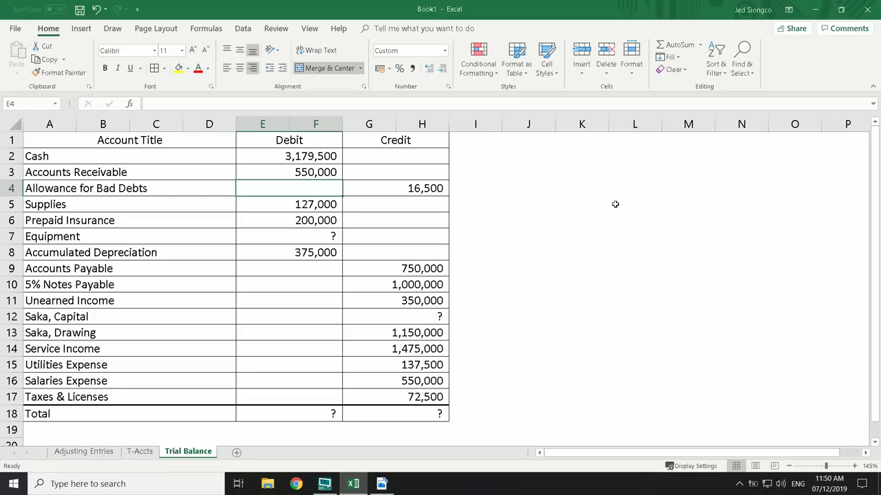
Check the debit and credit placement of Allowance for Bad Debts, Supplies and Prepaid Insurance in the trial balance
key(Left)
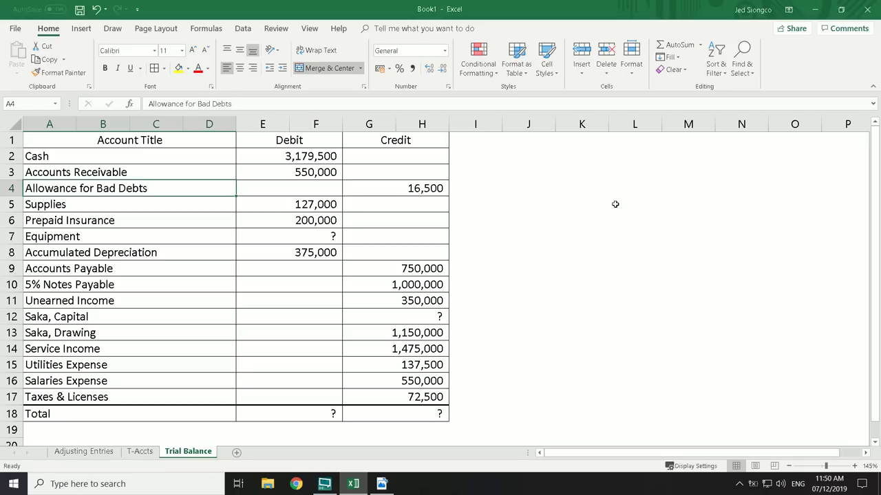
key(Right)
key(Right)
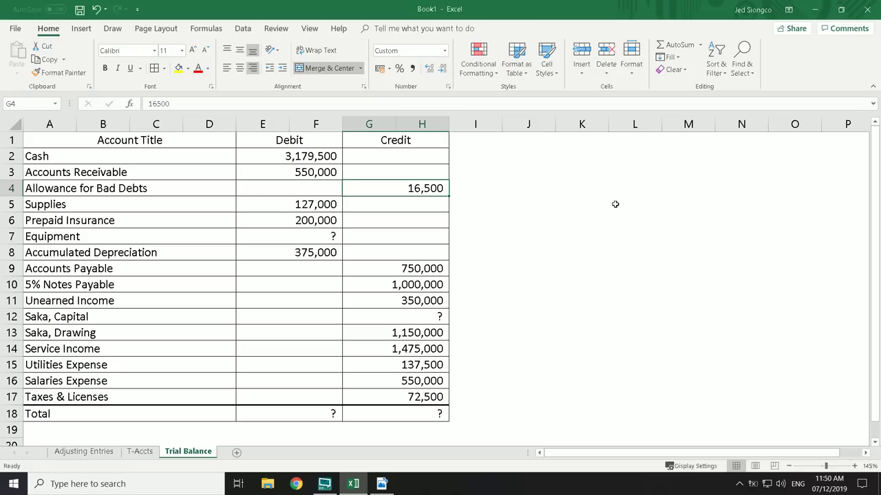
click(555, 252)
click(432, 193)
click(283, 205)
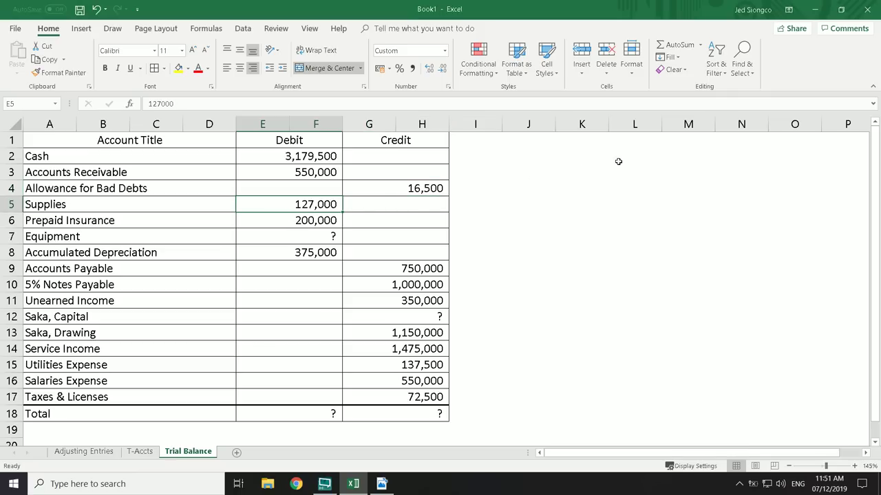
key(Left)
key(Right)
key(Left)
key(Down)
key(shift+Right)
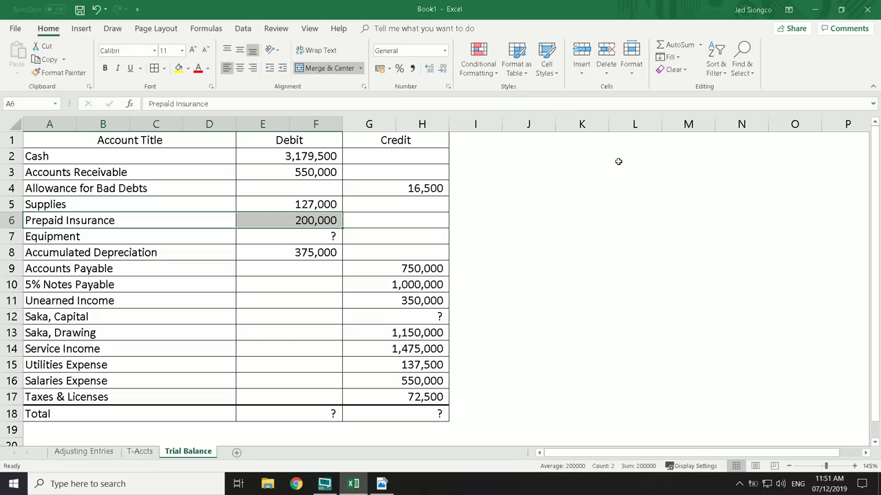
Compare the column placement of the Equipment and Accumulated Depreciation balances
key(Down)
key(Right)
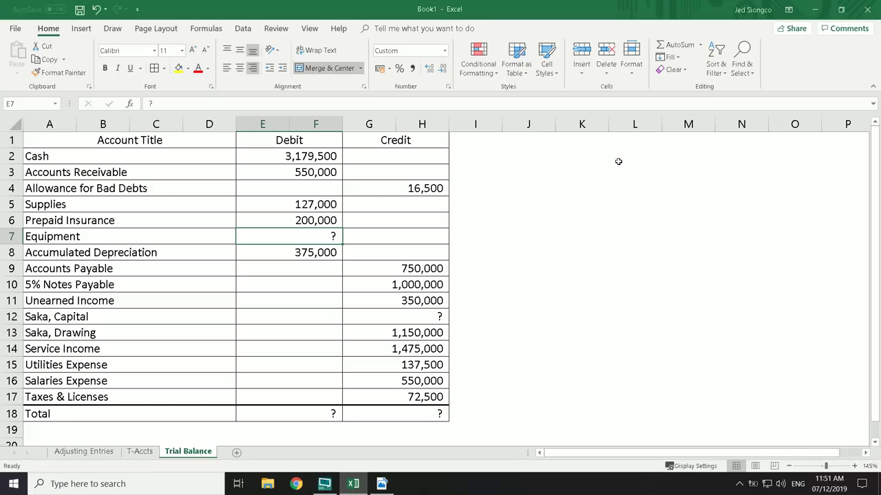
key(Down)
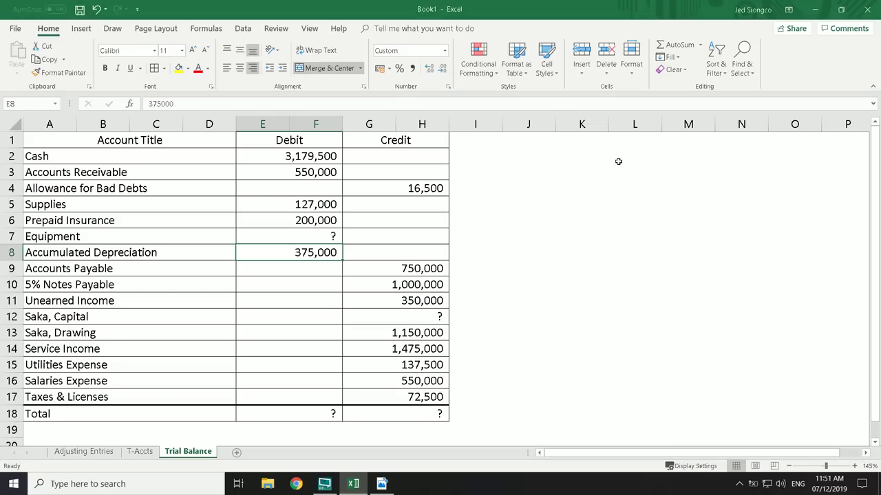
key(Left)
key(Right)
key(Up)
key(Down)
key(Up)
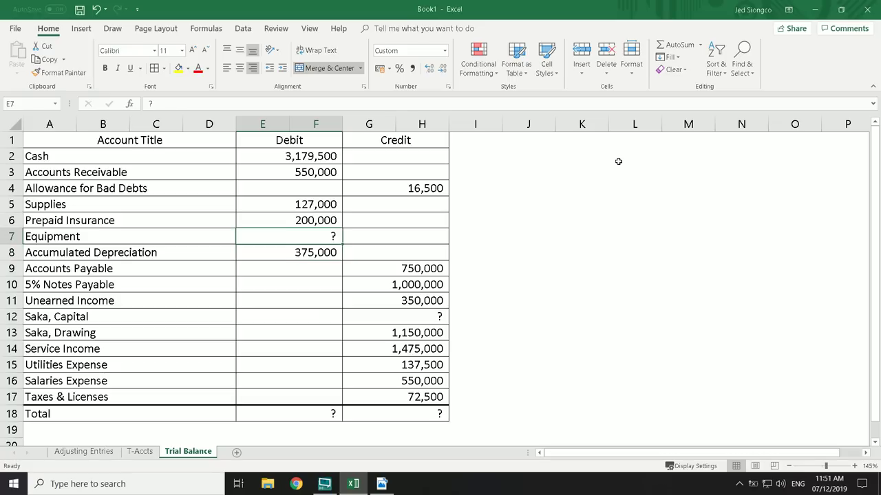
key(Left)
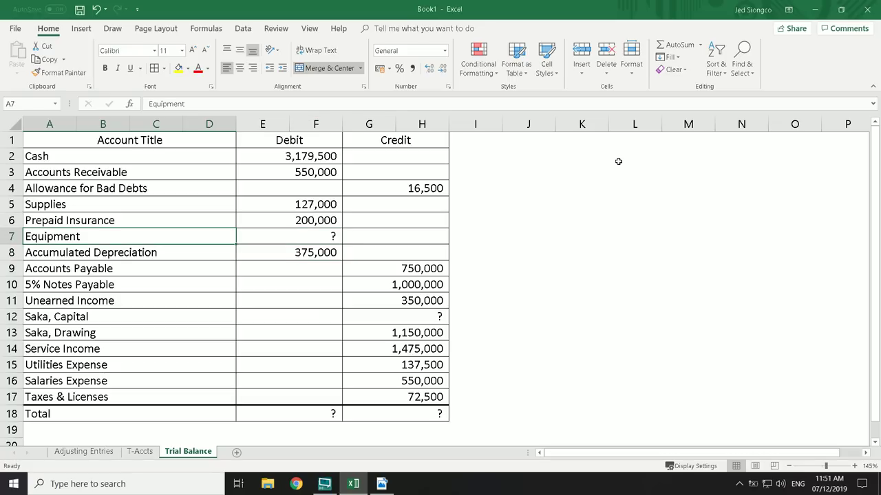
Move the Accumulated Depreciation balance of 375,000 from the Debit column to the Credit column
key(Down)
key(Right)
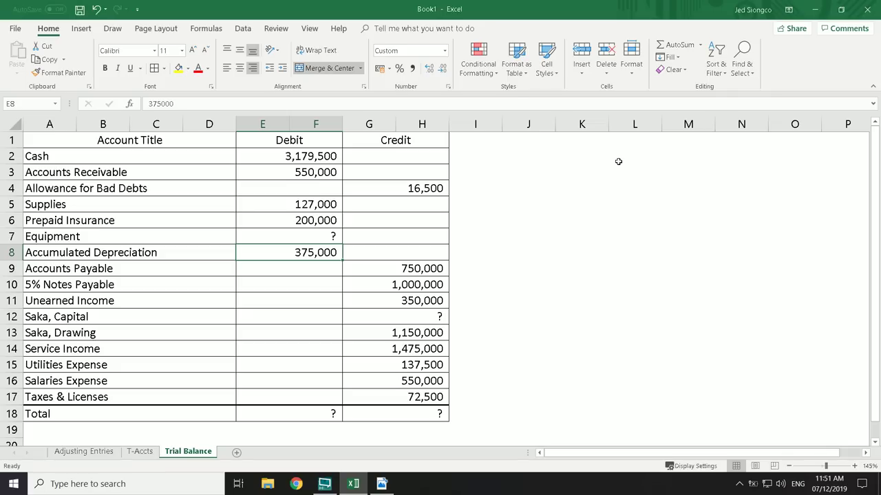
key(ctrl+c)
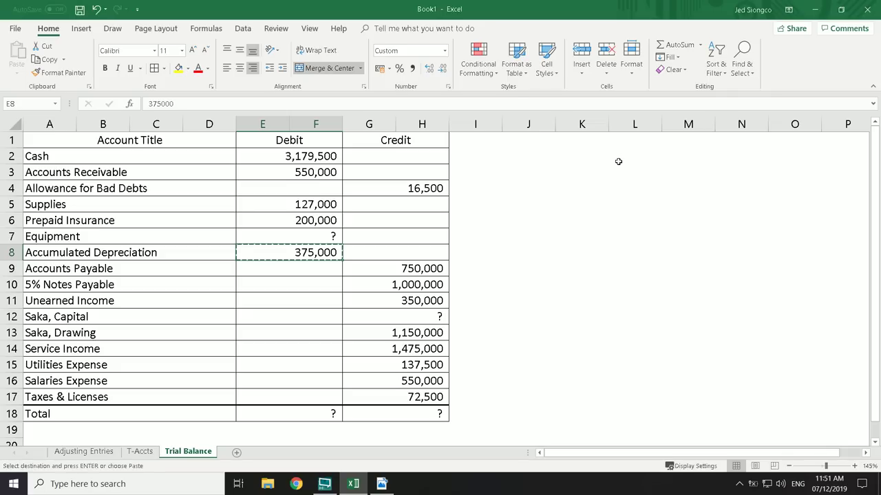
key(Right)
key(ctrl+v)
key(Left)
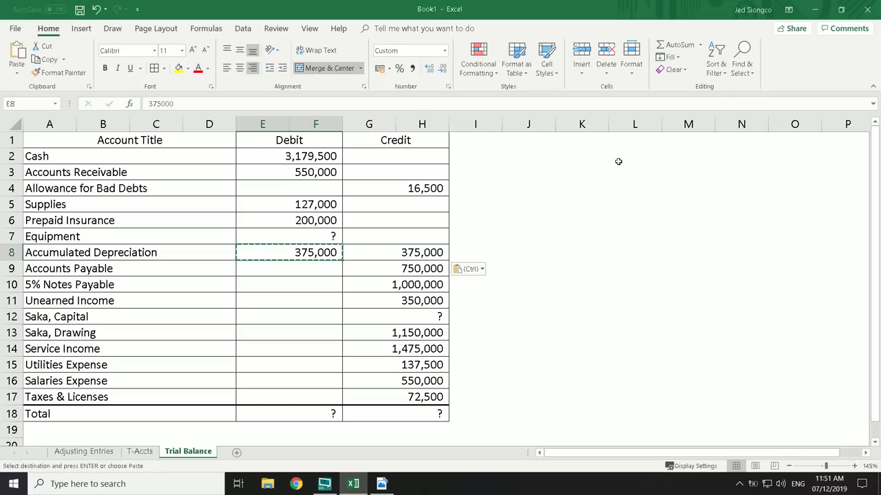
key(Delete)
key(Right)
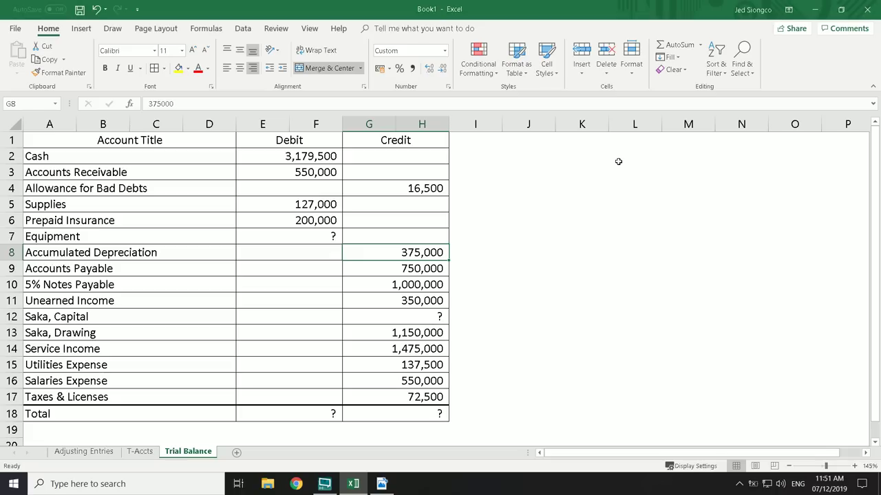
Review the asset and contra-asset rows from Cash through Accumulated Depreciation across the Debit and Credit columns
key(Down)
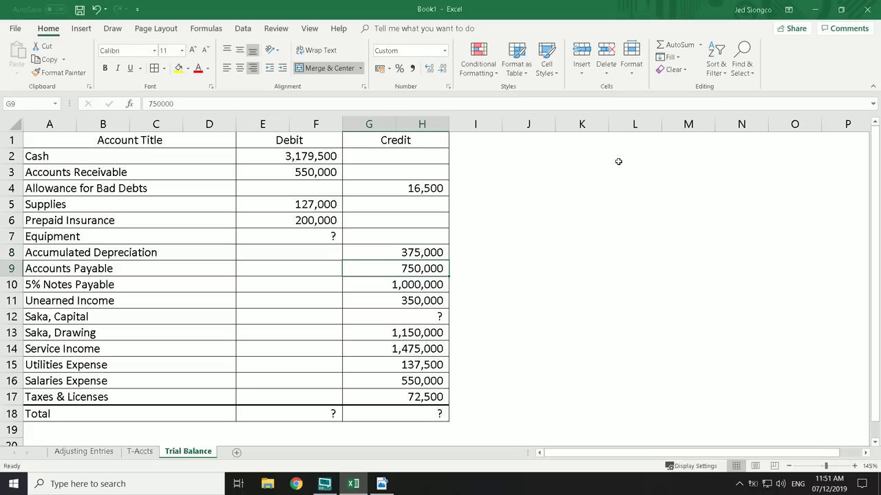
key(Up)
key(shift+Left)
key(shift+Left)
key(shift+Up)
key(shift+Up)
key(shift+Up)
key(shift+Up)
key(shift+Up)
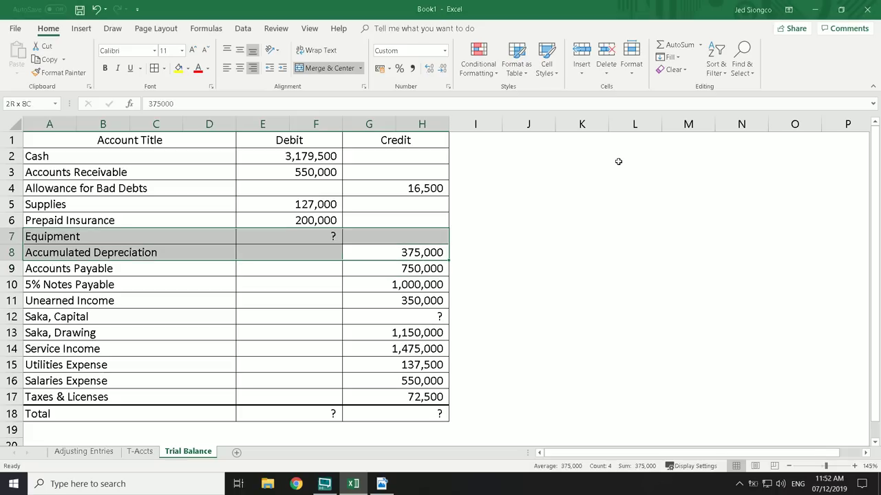
key(shift+Up)
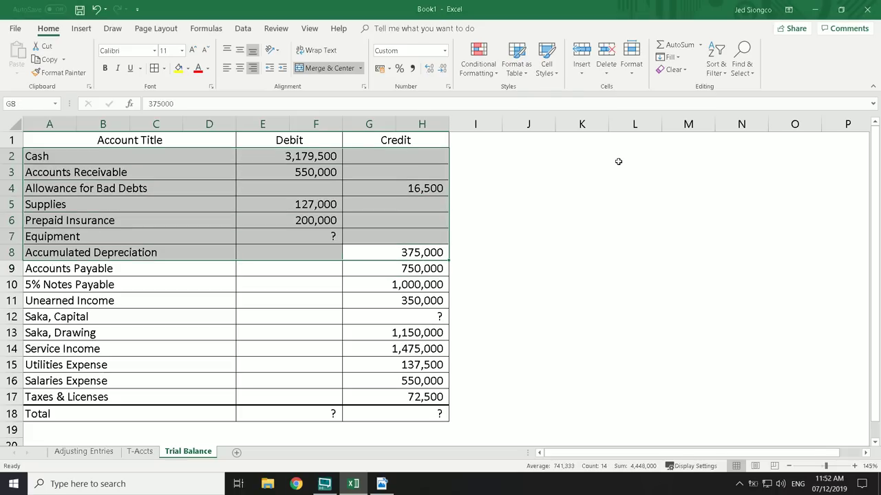
key(Down)
key(Up)
key(Left)
key(Left)
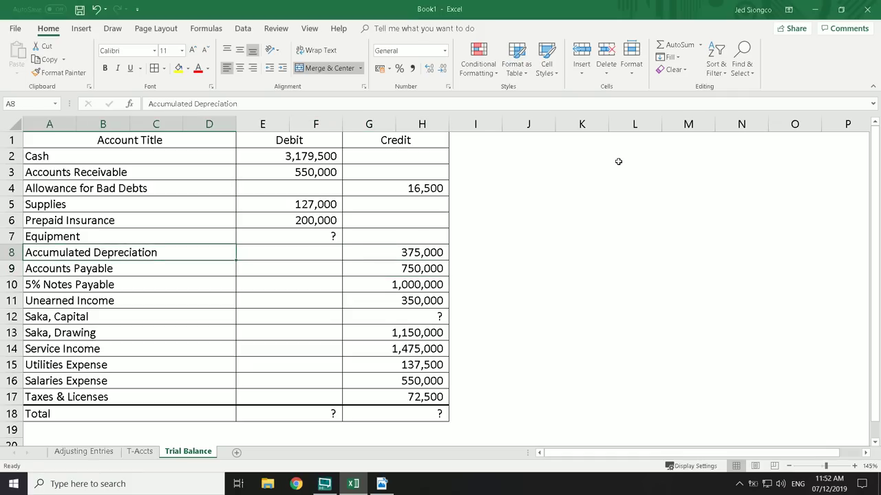
Examine the liability accounts from Accounts Payable through Unearned Income and their Credit balances
key(Down)
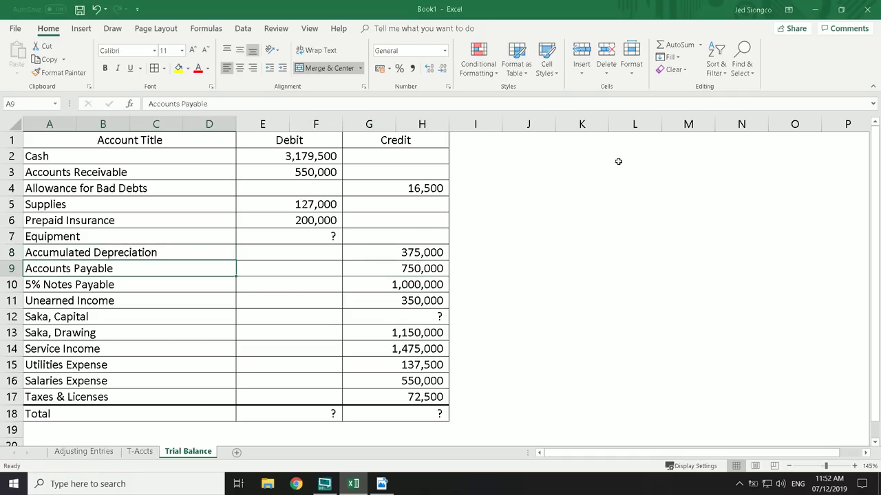
key(shift+Down)
key(shift+Down)
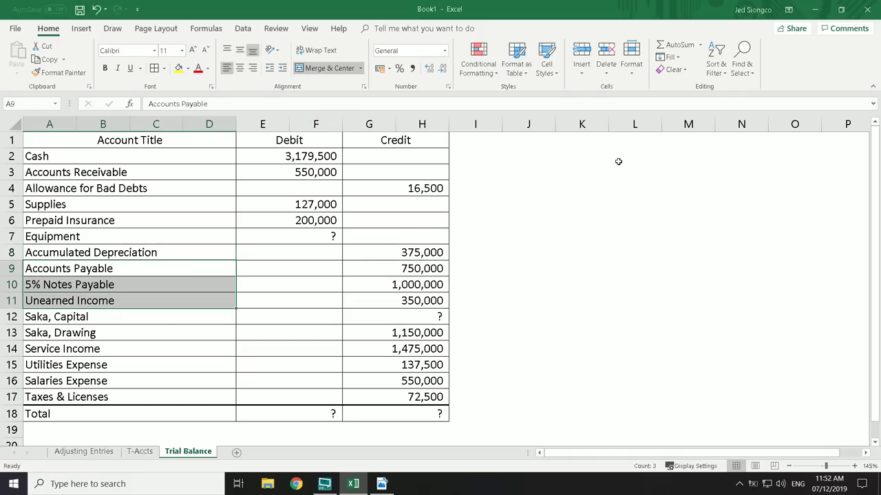
key(Down)
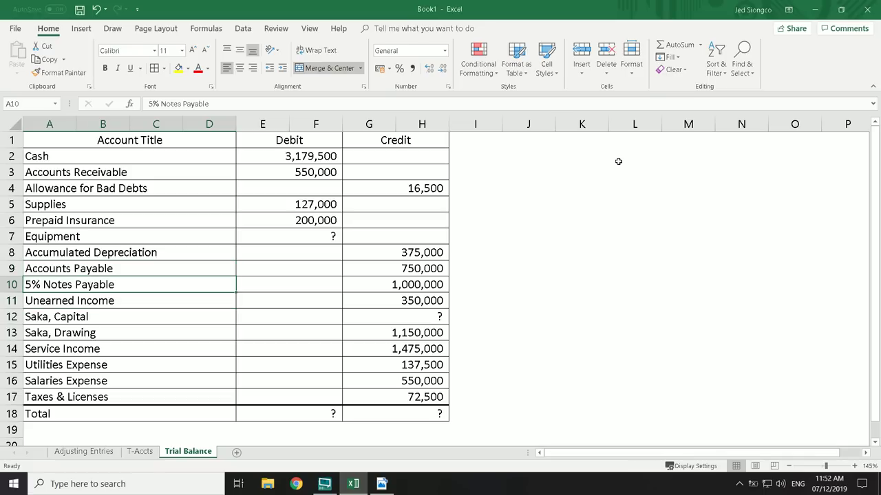
key(Down)
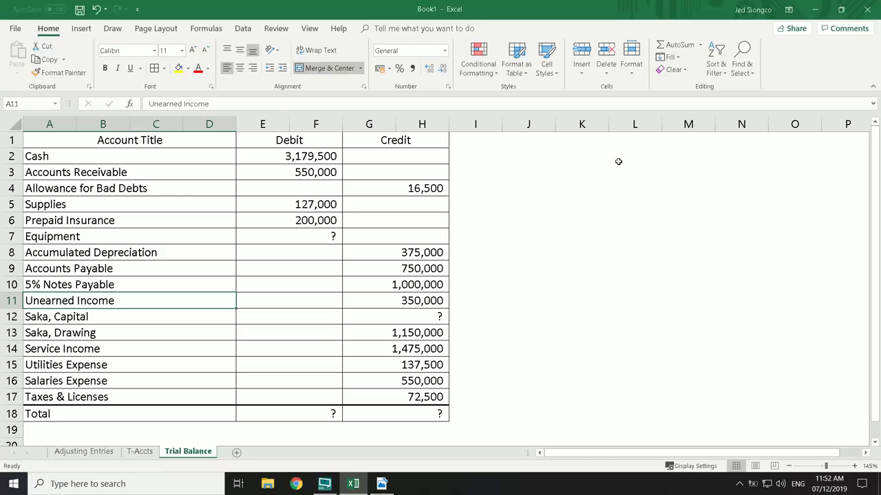
key(Right)
key(Right)
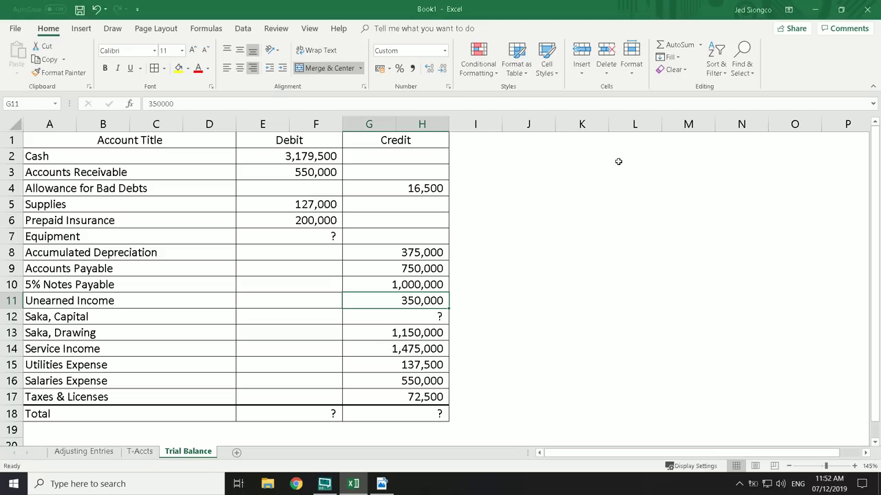
key(Up)
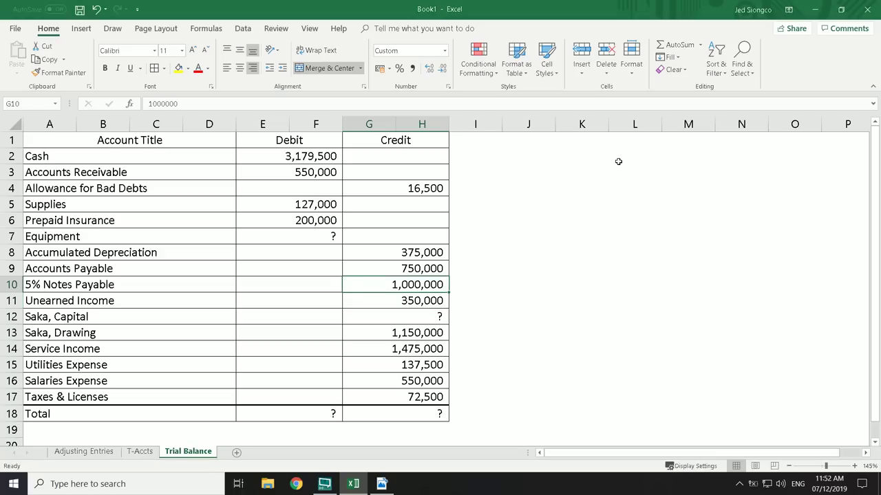
key(Up)
key(shift+Down)
key(shift+Down)
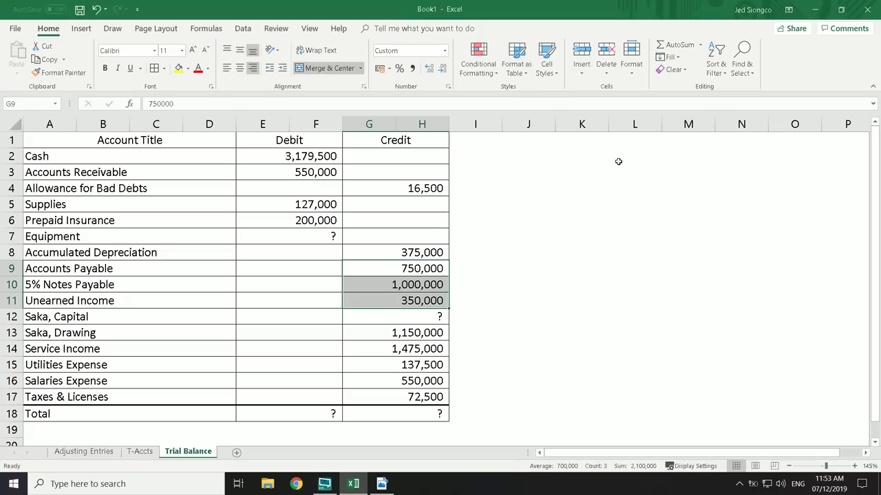
Examine the owner's Capital and Drawing rows and the columns their balances are in
key(Down)
key(Down)
key(Down)
key(Left)
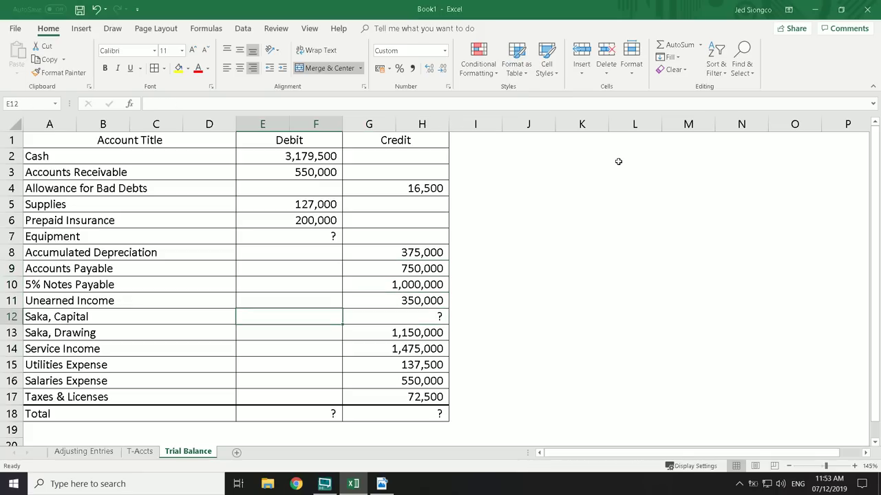
key(Left)
key(shift+Down)
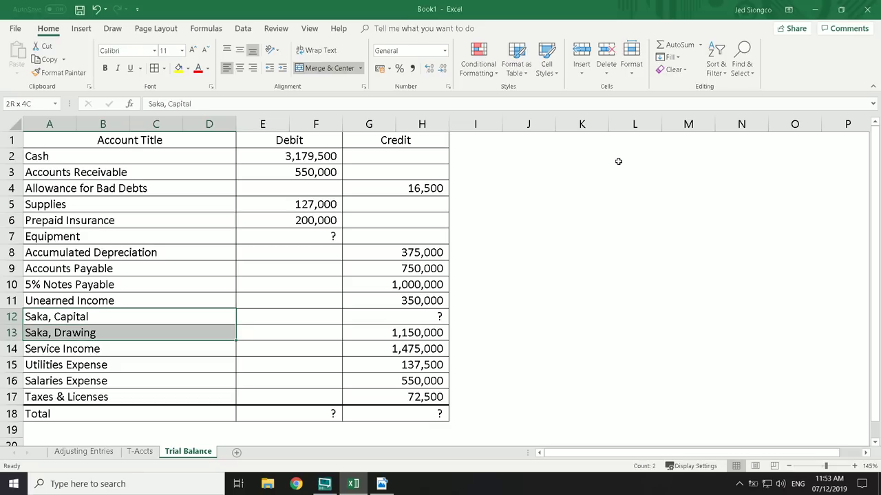
key(shift+Right)
key(shift+Right)
key(Right)
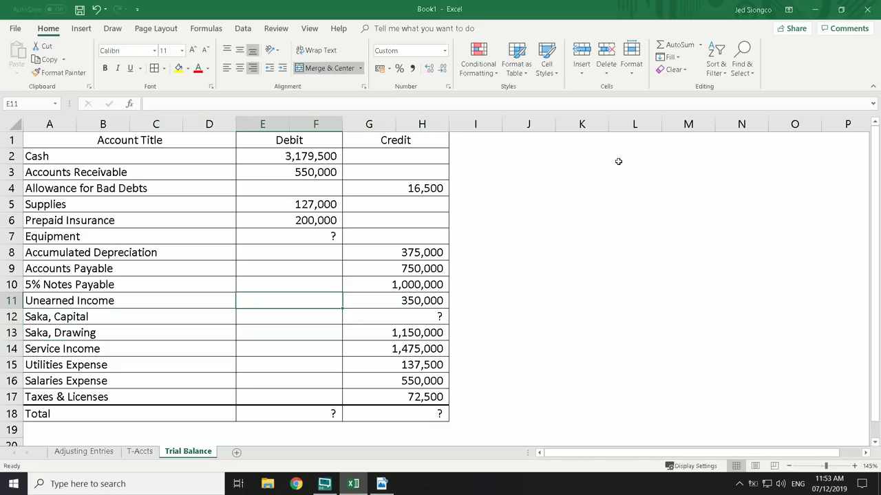
key(Right)
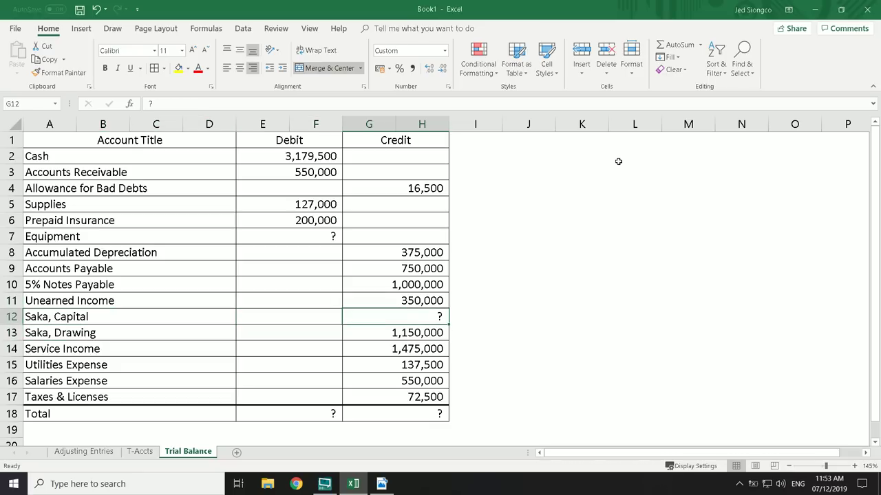
Move the owner's Drawing balance of 1,150,000 from the Credit column to the Debit column
key(Down)
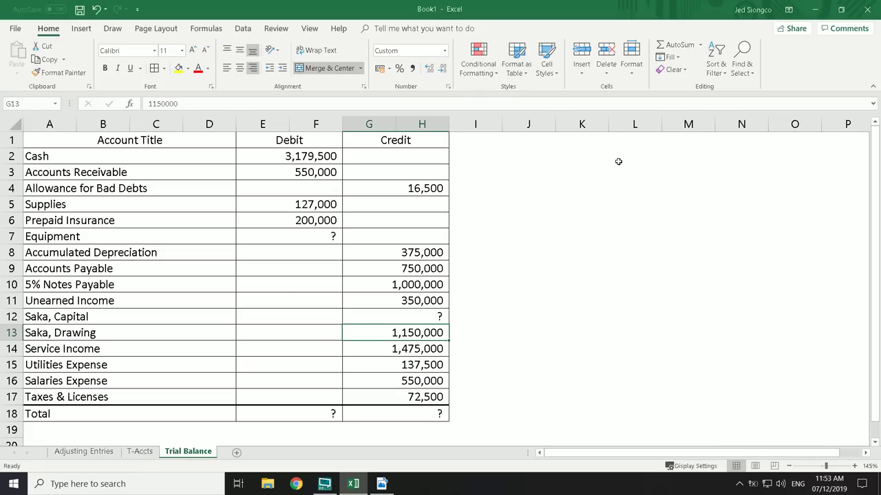
key(ctrl+c)
key(Left)
key(ctrl+v)
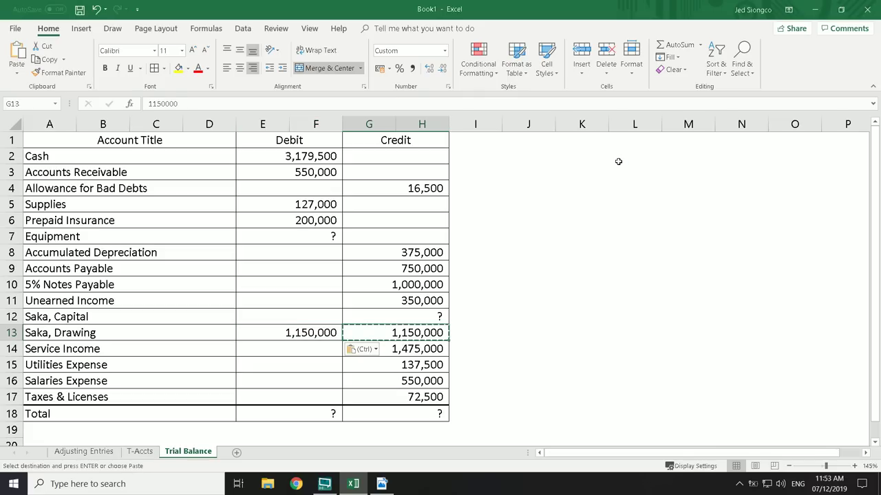
key(Delete)
key(Left)
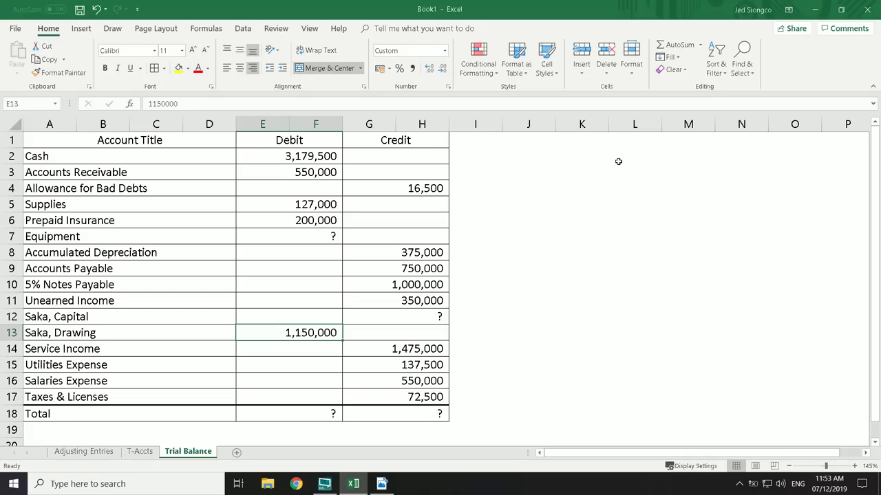
Check the Service Income row and the column its balance is in
key(Left)
key(Right)
key(Down)
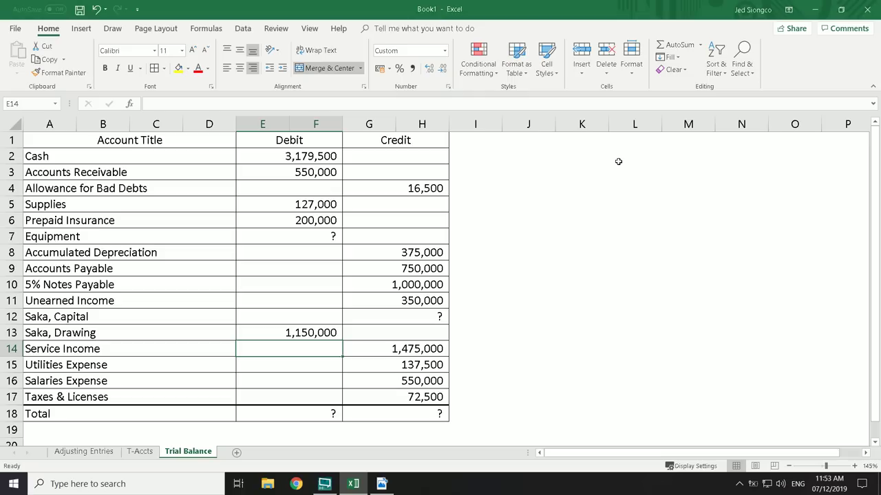
key(Left)
key(Right)
key(Right)
key(Left)
key(Left)
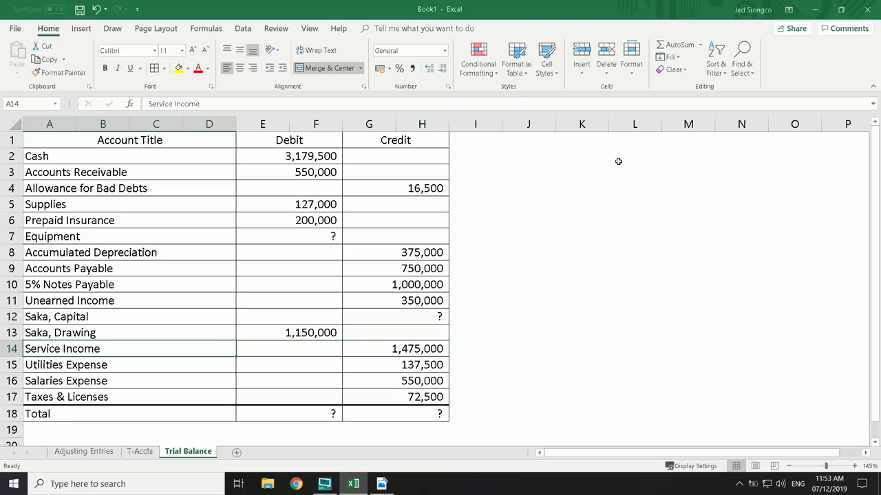
key(shift+Right)
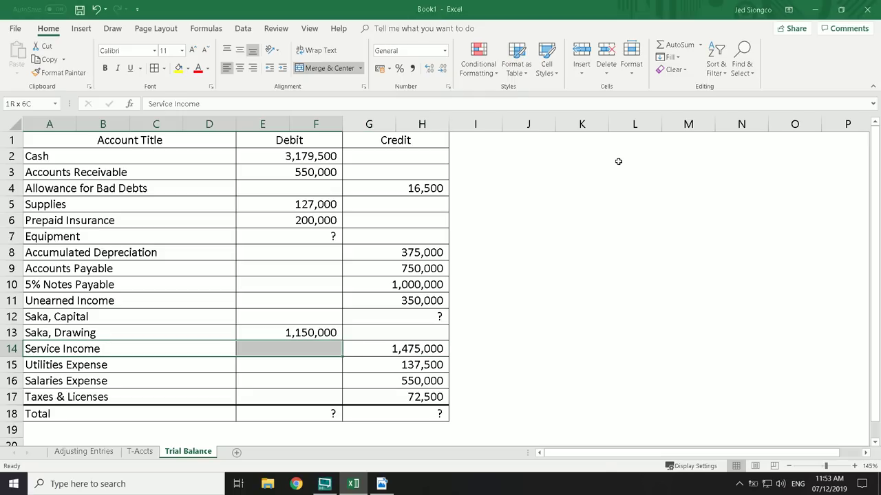
key(shift+Right)
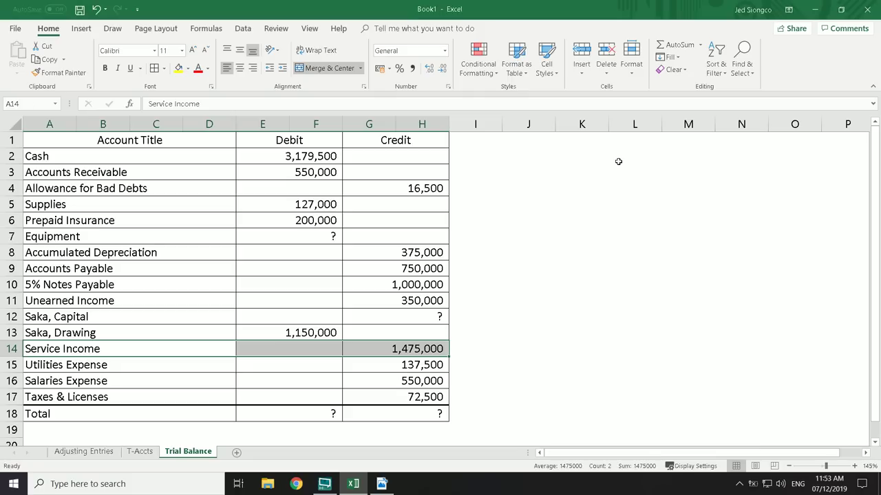
key(Right)
key(Right)
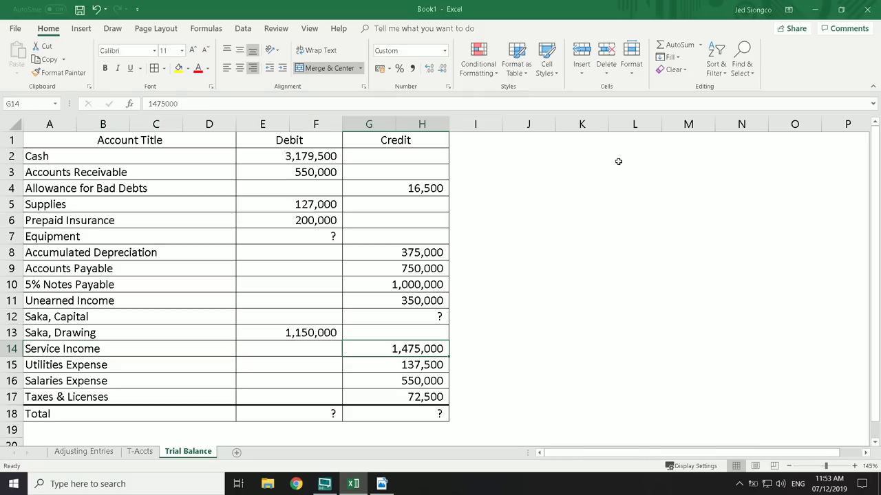
Examine the expense account rows from Utilities Expense through Taxes & Licenses and the column their balances are in
key(Left)
key(Left)
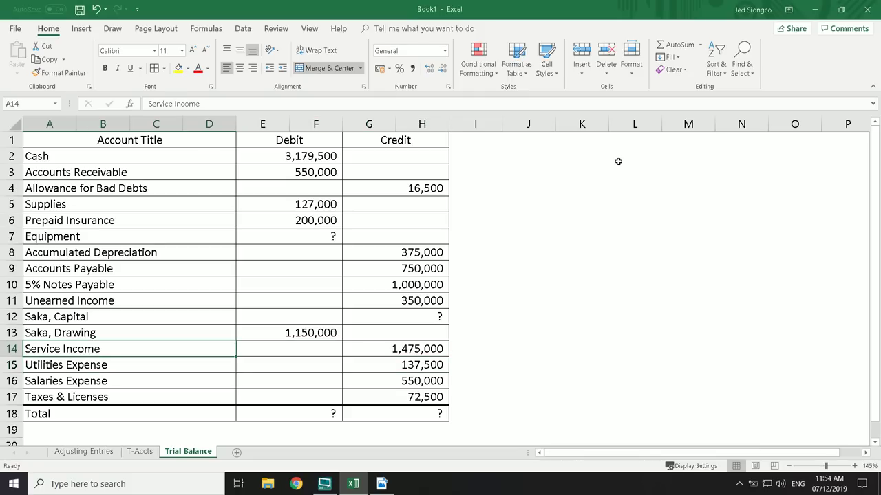
key(Down)
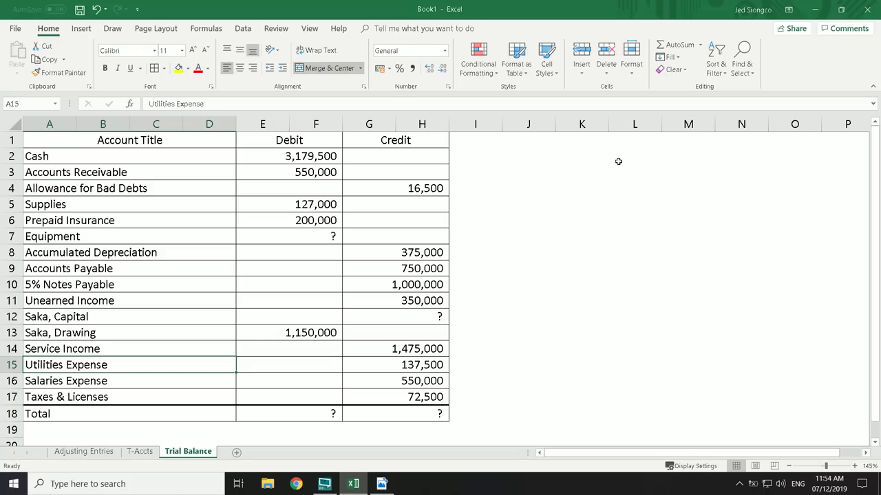
key(shift+Down)
key(shift+Down)
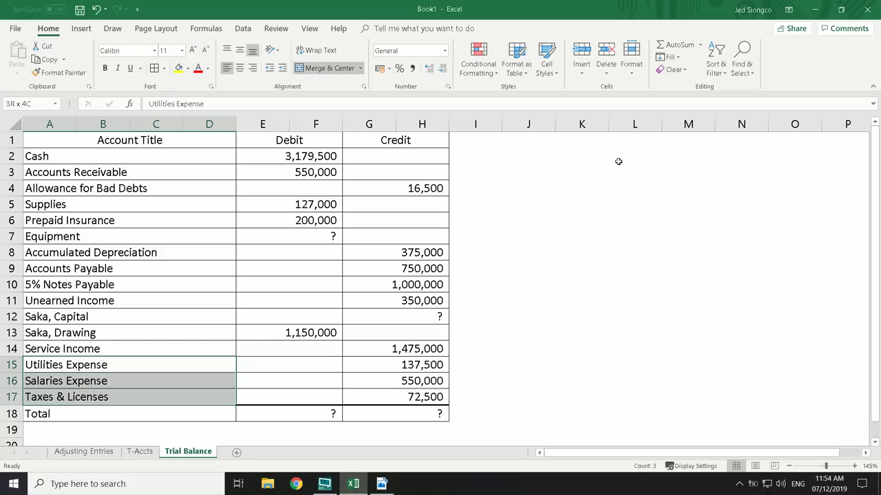
key(Up)
key(Down)
key(shift+Down)
key(shift+Down)
click(173, 397)
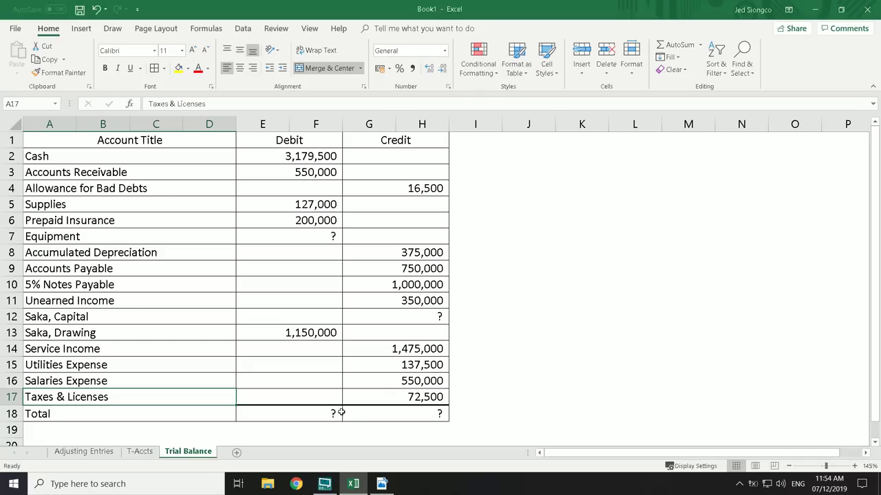
Copy the Utilities Expense, Salaries Expense and Taxes & Licenses balances from the Credit column into the Debit column of the same rows
click(85, 219)
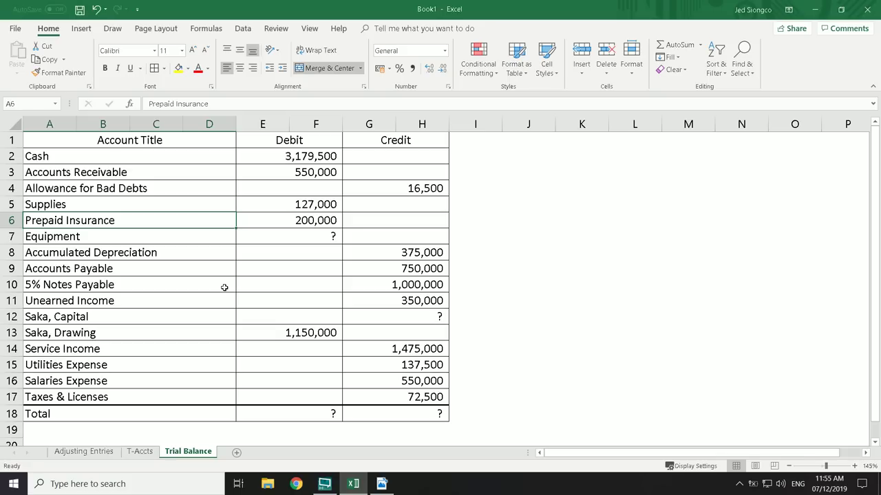
key(ctrl+Down)
key(Up)
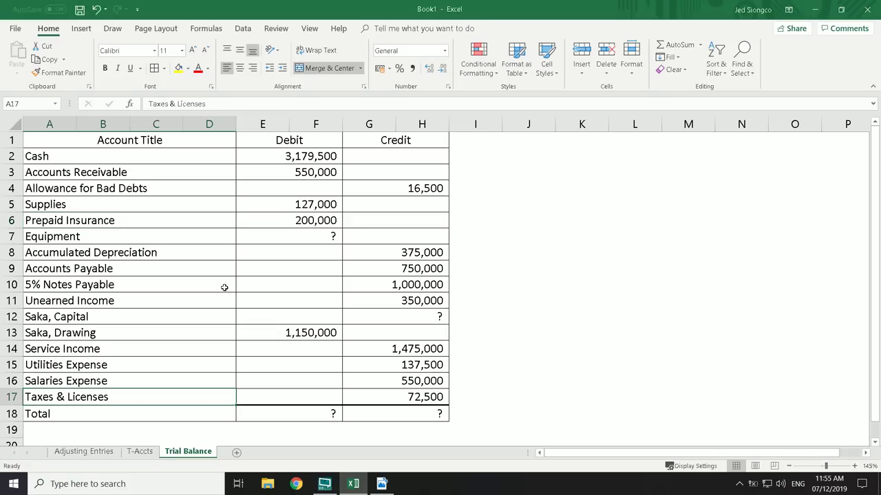
key(Right)
key(Right)
key(Up)
key(Up)
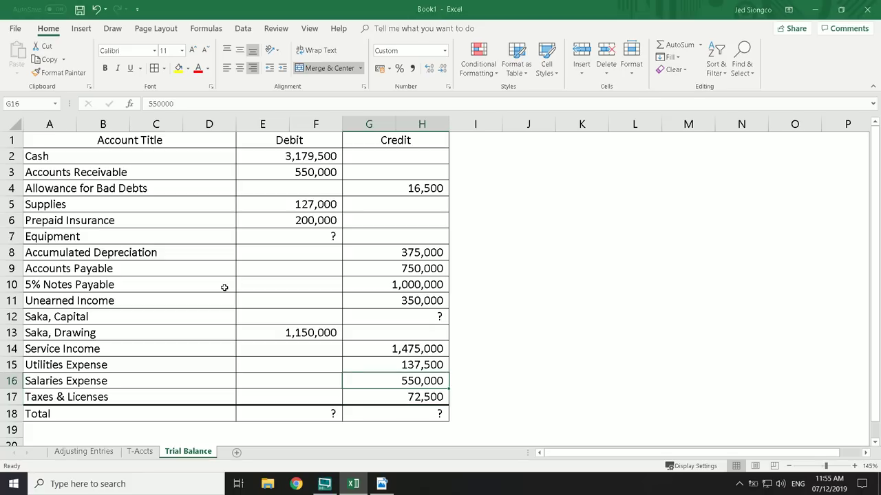
key(shift+Down)
key(shift+Down)
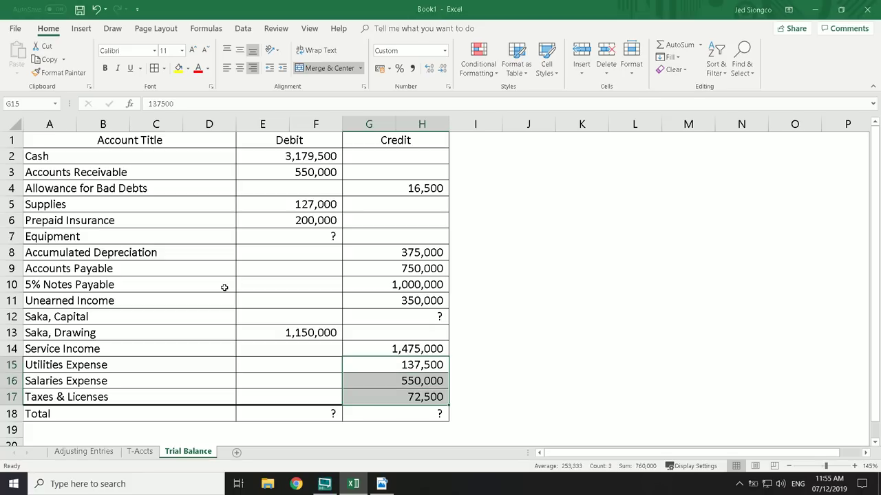
key(ctrl+c)
key(Left)
key(ctrl+v)
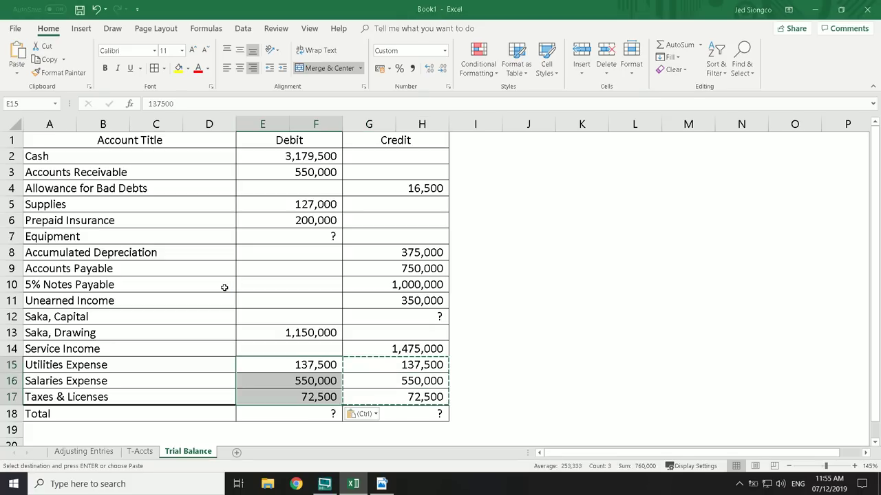
Clear the Utilities Expense, Salaries Expense and Taxes & Licenses balances from the Credit column
key(Right)
key(shift+Down)
key(shift+Down)
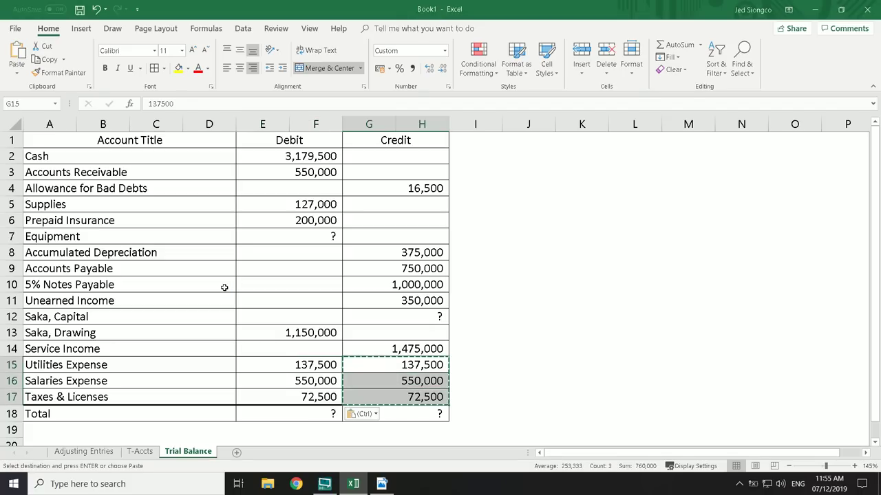
key(Delete)
key(Left)
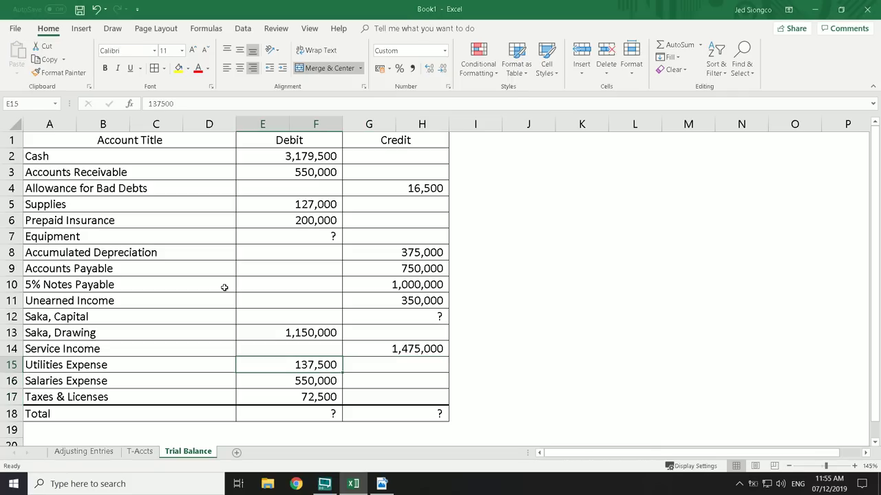
Check the expense balances in the Debit column and look over the Adjusting Entries and T-Accts sheets, ending on Trial Balance
key(Down)
key(Down)
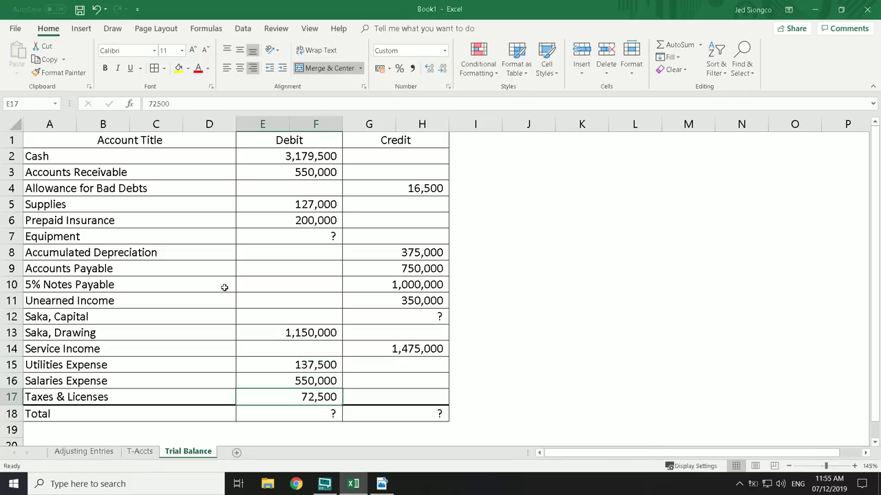
key(Up)
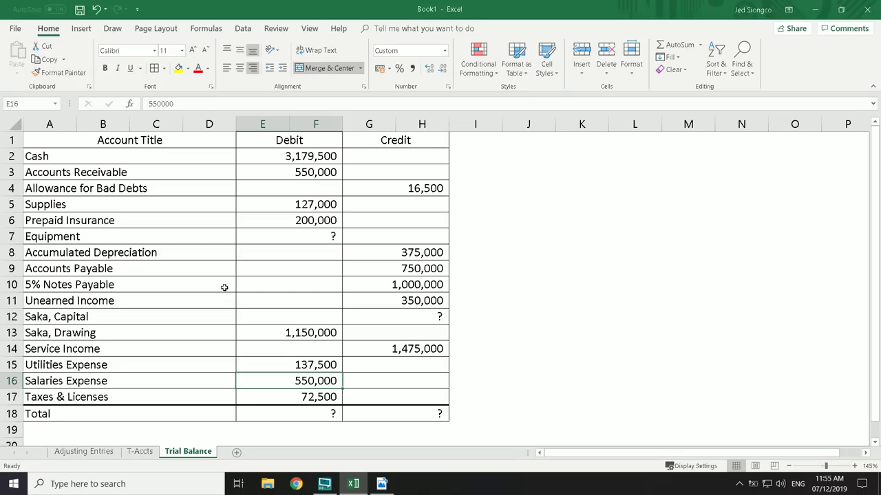
click(83, 451)
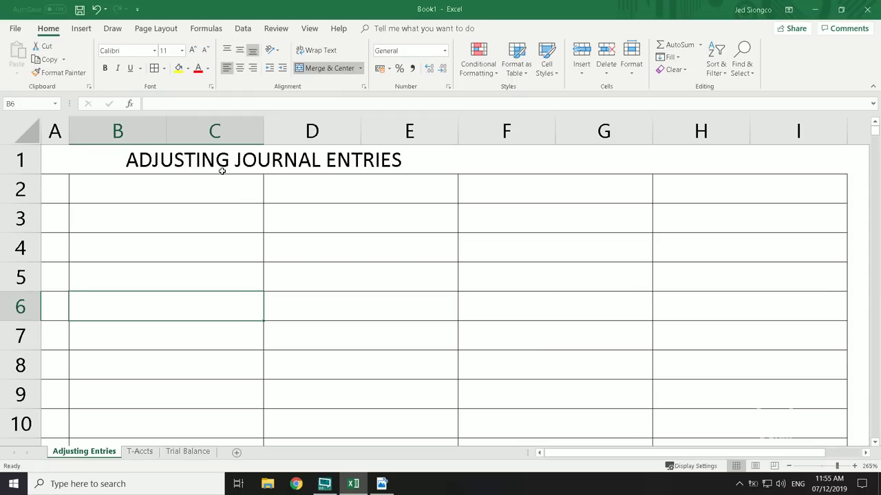
click(138, 456)
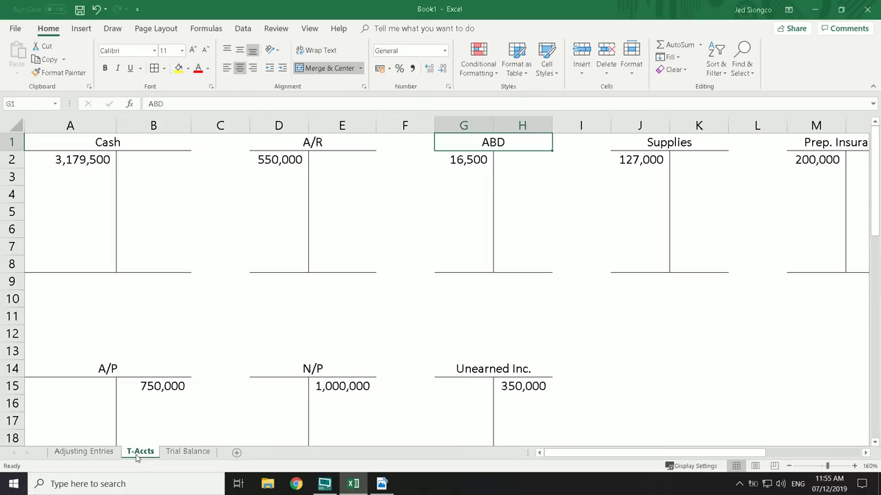
click(186, 453)
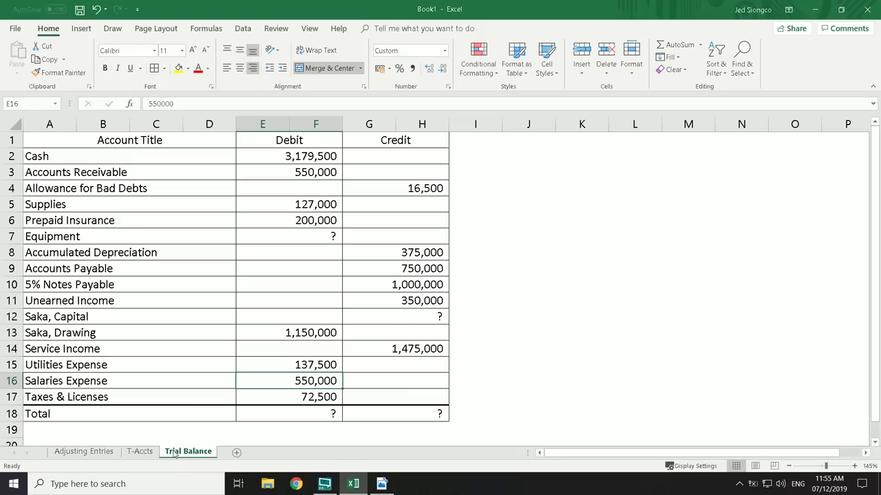
On the T-Accts sheet, move the ABD balance of 16,500 from the debit side to the credit side
click(133, 455)
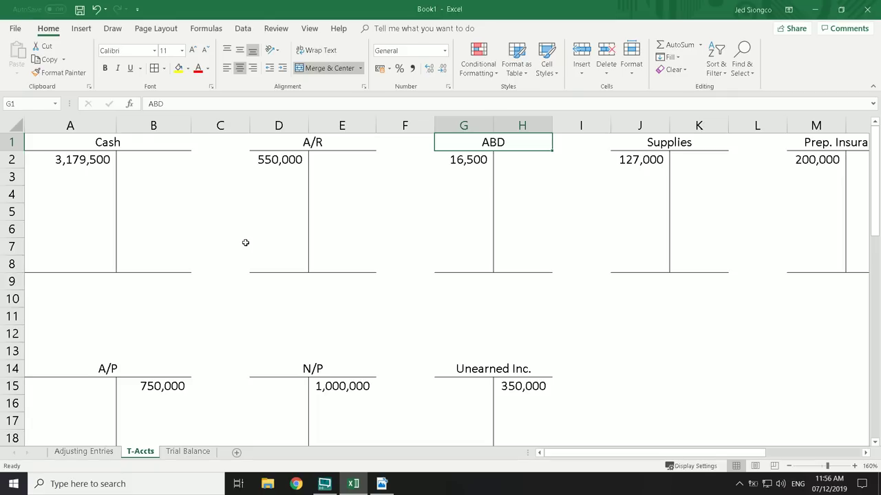
click(277, 155)
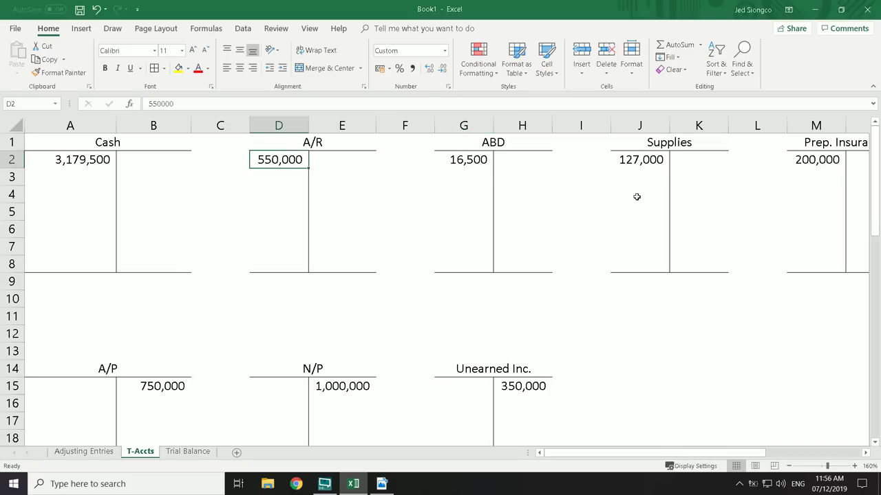
key(Right)
key(Right)
key(Right)
key(ctrl+c)
key(Right)
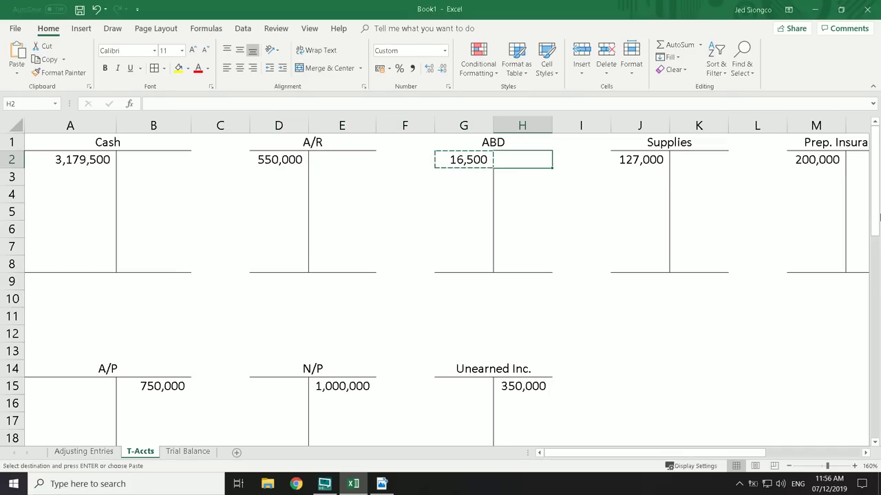
key(ctrl+v)
key(Left)
key(Escape)
Move the A/D - Eqpt balance of 375,000 from the debit side to the credit side of its T-account
key(Right)
key(Right)
key(Right)
key(Right)
key(Right)
key(Right)
key(Right)
key(Right)
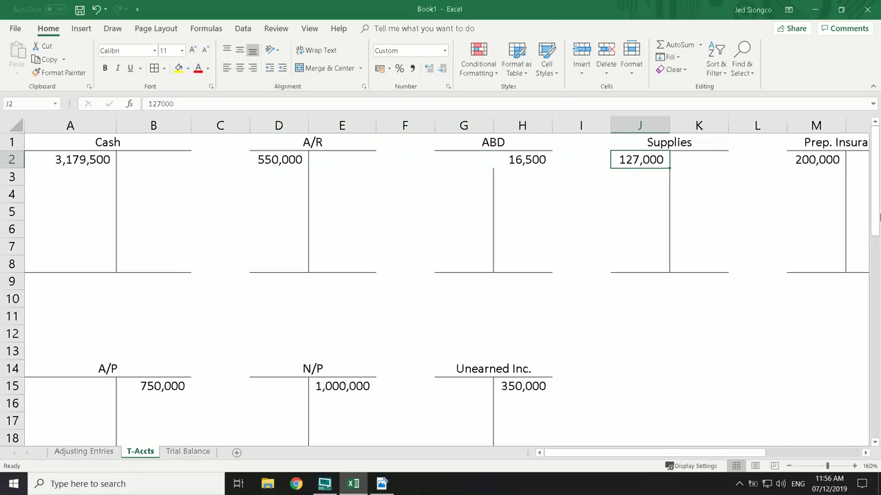
key(Right)
key(Right)
key(Right)
key(Right)
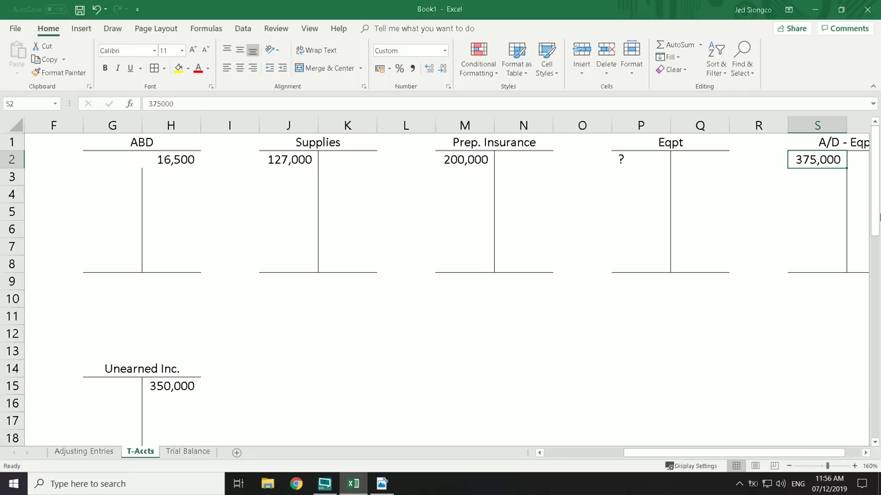
key(ctrl+c)
key(Right)
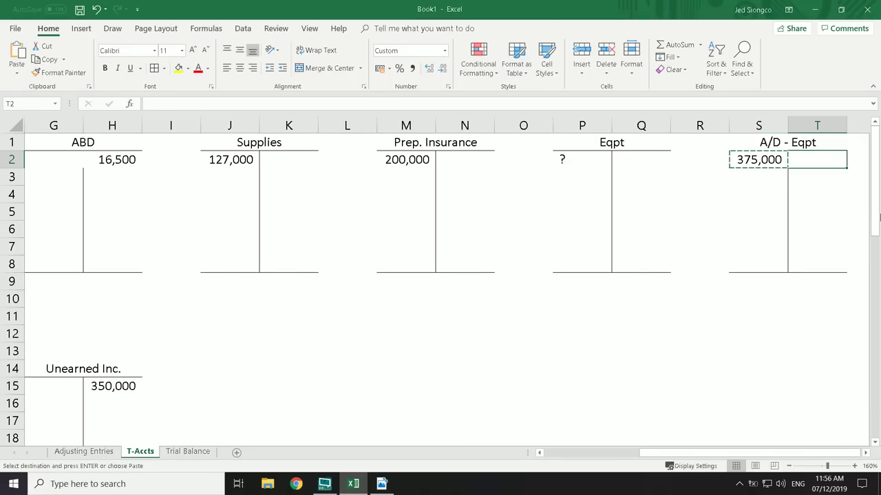
key(ctrl+v)
key(Left)
key(Delete)
Move the owner's Drawing balance of 1,150,000 from the credit side to the debit side of its T-account
key(Down)
key(Left)
key(Left)
key(Left)
key(Left)
key(Left)
key(Left)
key(Left)
key(Left)
key(Left)
key(Left)
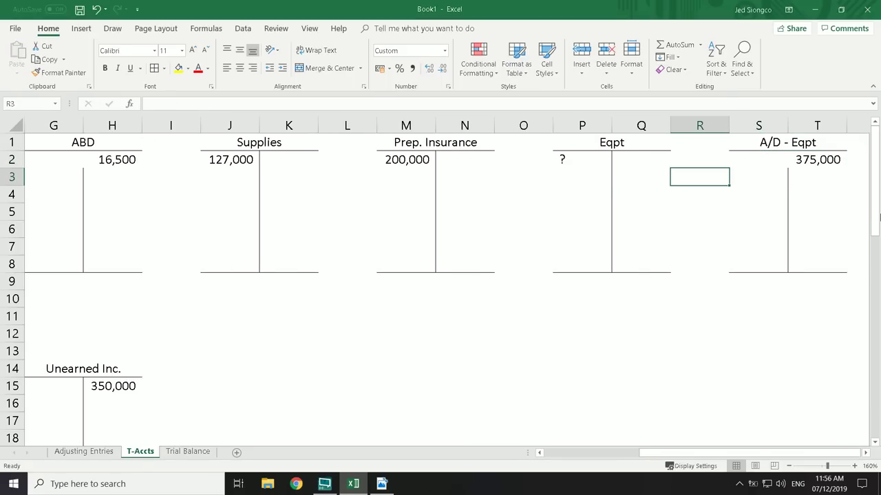
key(Left)
key(Left)
key(Left)
key(Left)
key(Left)
key(Left)
key(Left)
key(Left)
key(Down)
key(Down)
key(Down)
key(Down)
key(Down)
key(Down)
key(Down)
key(Down)
key(Down)
key(Down)
key(Down)
key(Down)
key(Down)
key(Down)
key(Down)
key(Down)
key(Down)
key(Down)
key(Down)
key(Down)
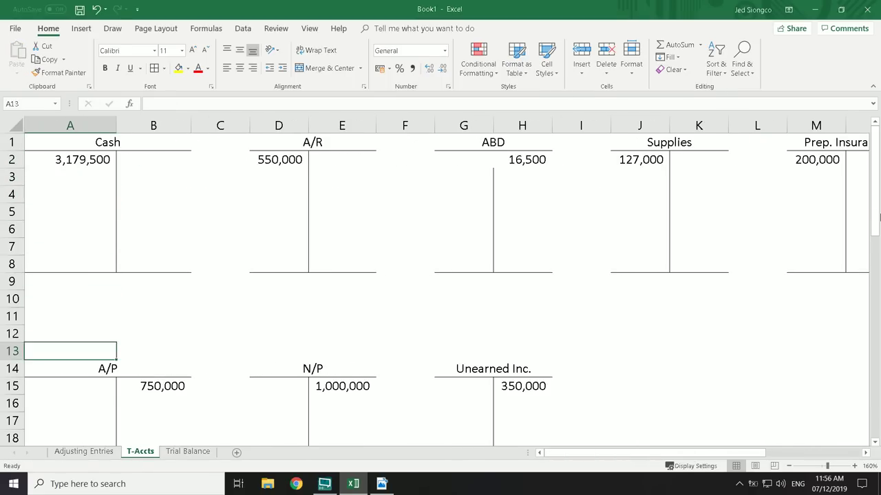
key(Down)
key(Down)
key(Down)
key(Down)
key(Up)
key(Right)
key(Right)
key(Right)
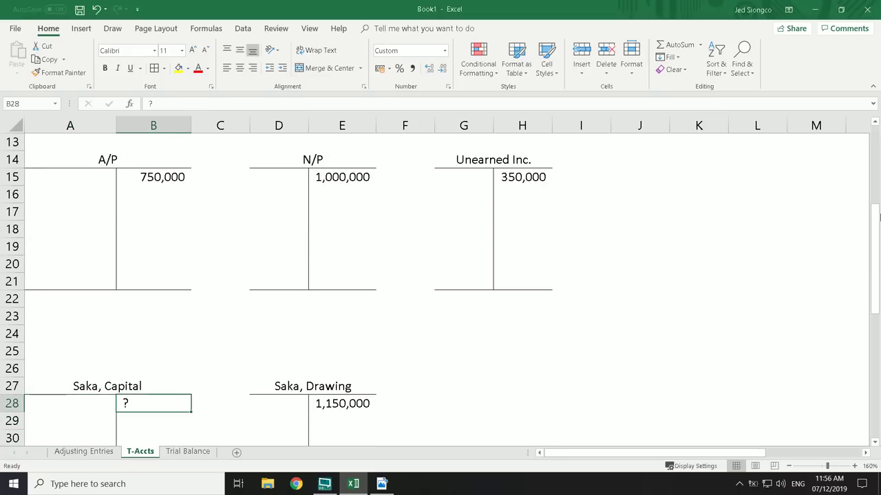
key(Right)
key(Delete)
key(Right)
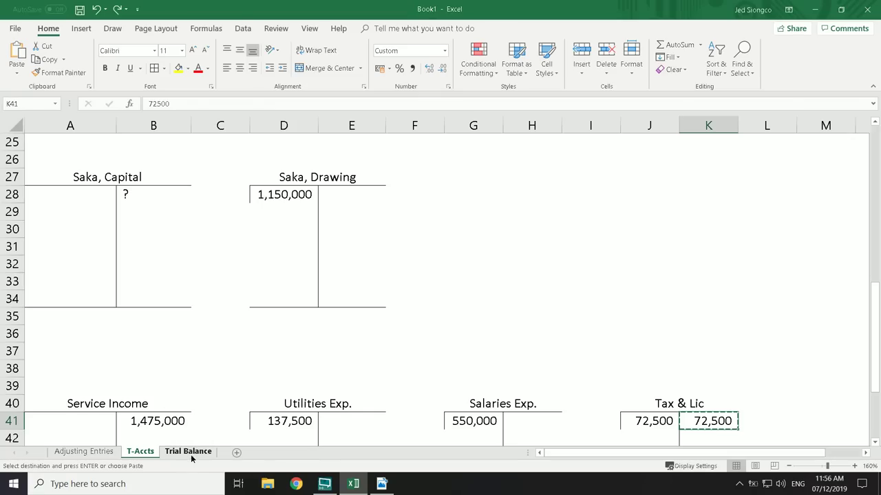
Restore the missing vertical line in the ABD T-account by adding a left border to the 16,500 cell
click(188, 452)
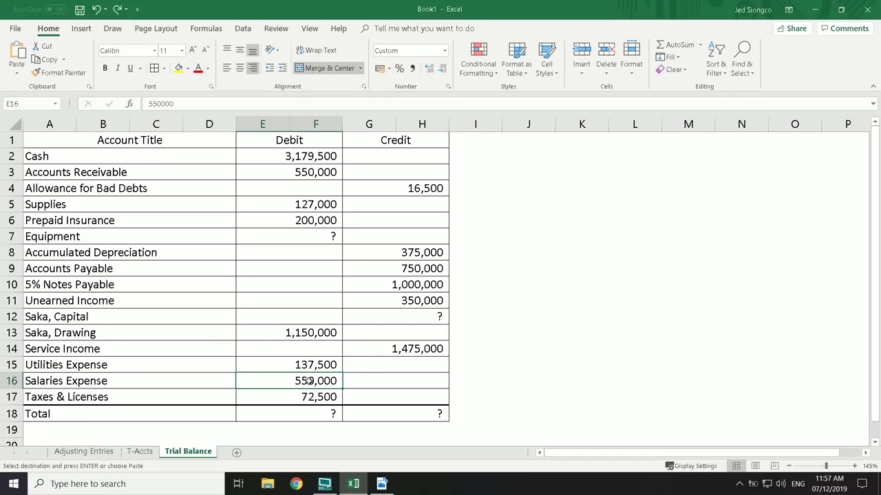
click(140, 452)
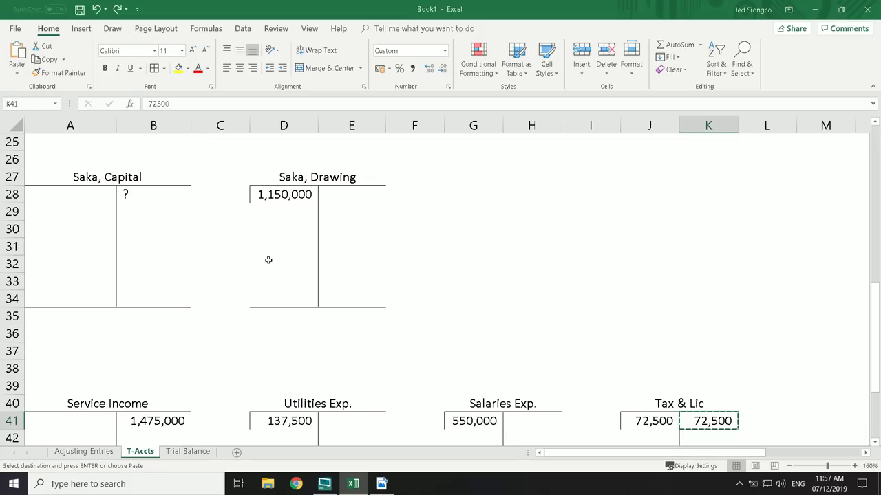
scroll(132, 234, up, 8)
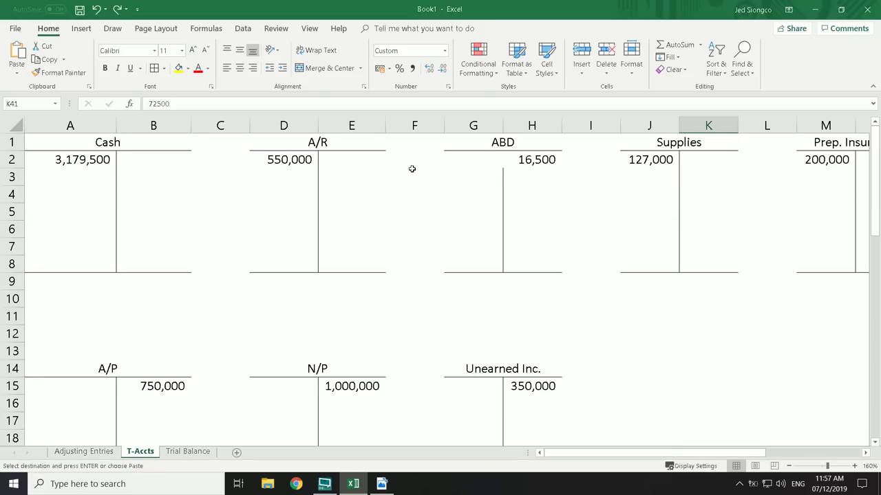
click(500, 166)
click(511, 161)
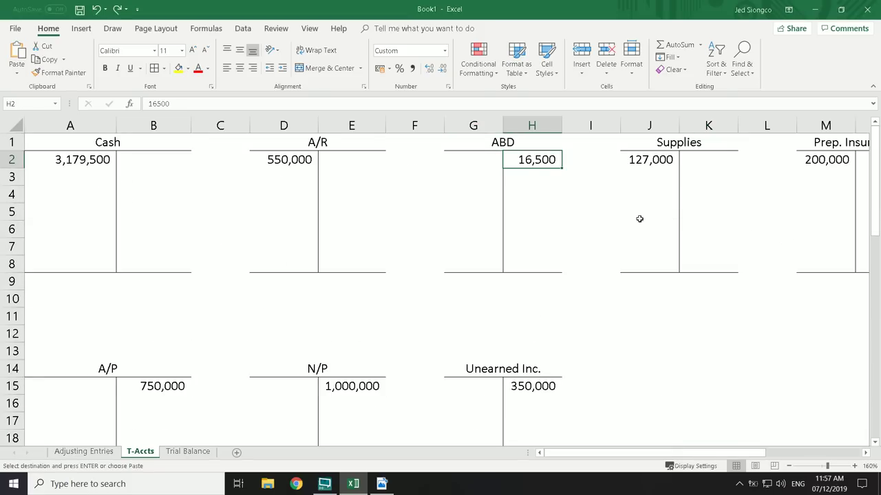
click(164, 69)
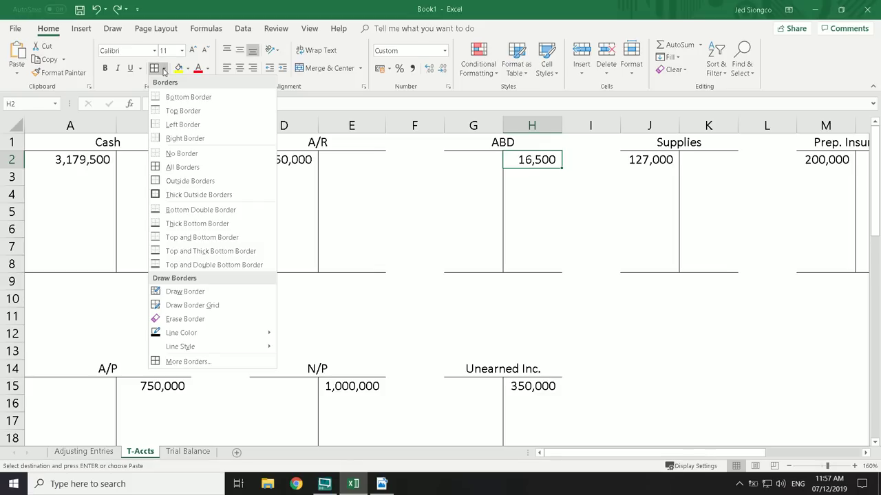
click(406, 232)
click(414, 247)
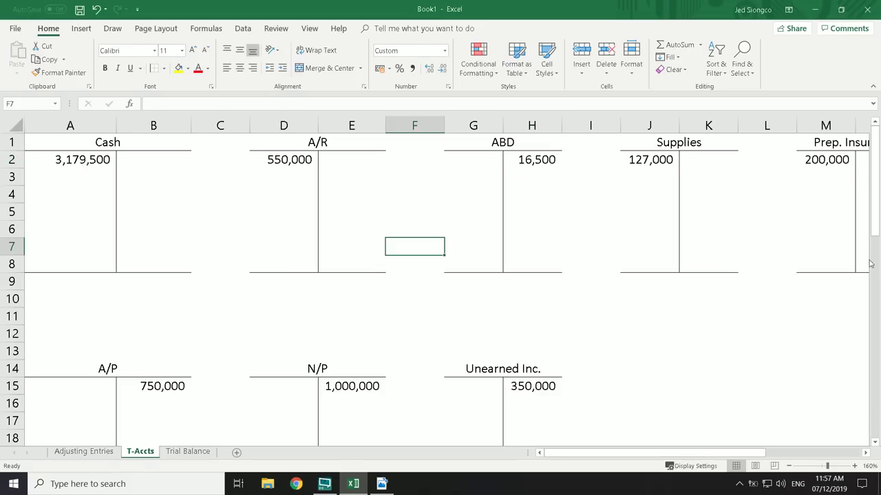
Look over the workbook's sheets and examine the additional information below the trial balance in the problem document
click(716, 190)
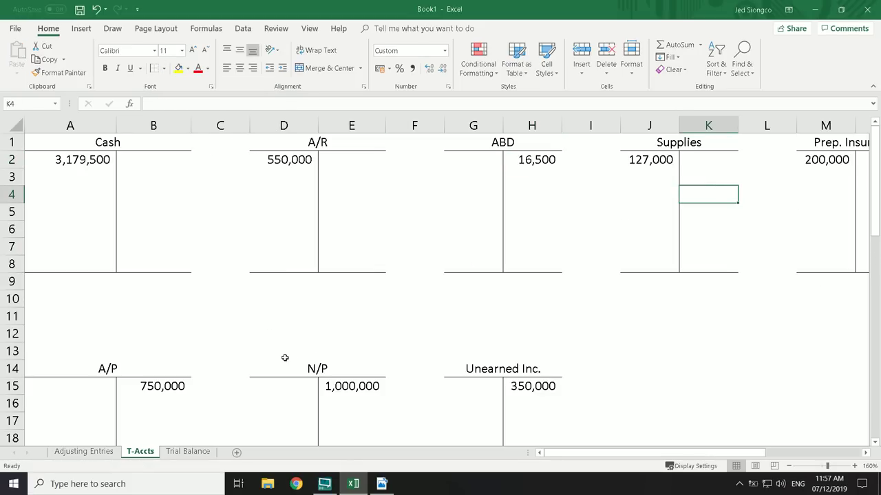
click(186, 453)
click(139, 452)
click(75, 454)
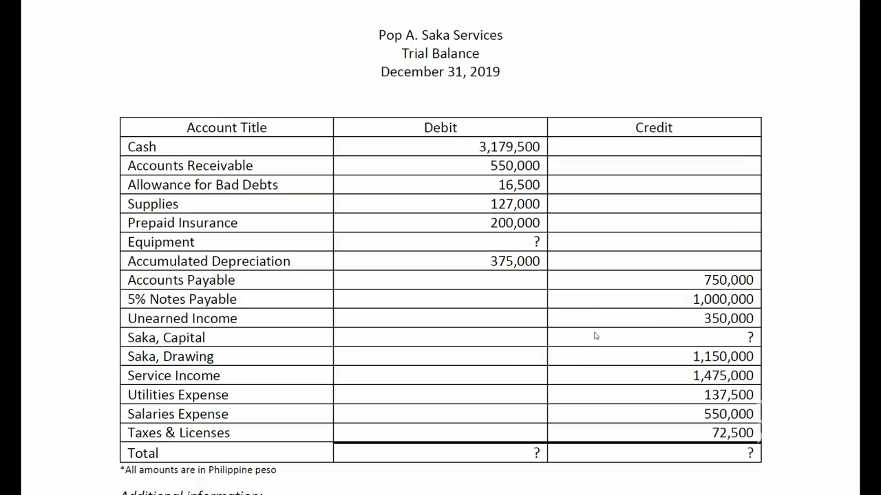
scroll(594, 277, down, 5)
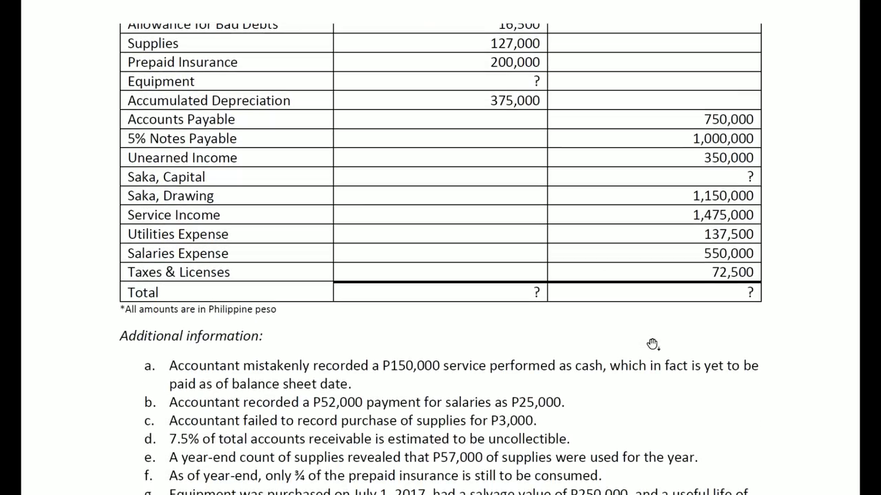
Start adjusting entry A in the journal, with A/R as the debit account in B2 and Cash as the credit account in D3
scroll(652, 344, down, 4)
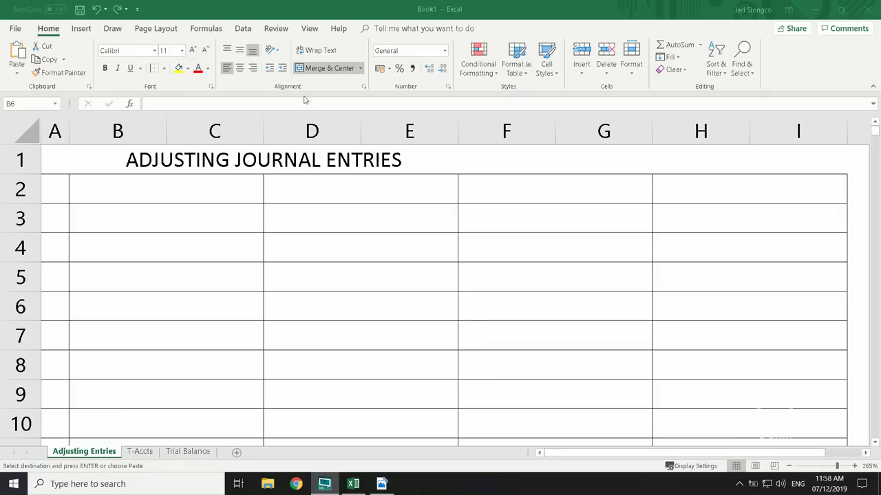
click(60, 190)
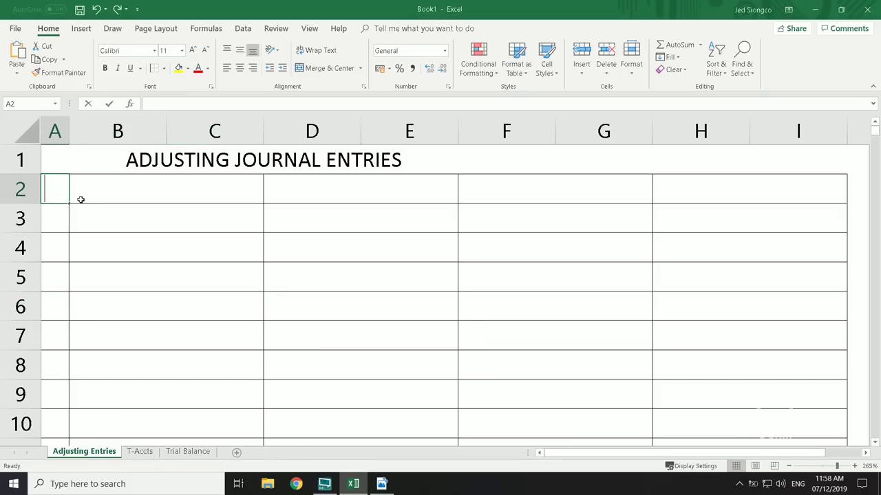
text(a)
key(BackSpace)
text(A)
key(Tab)
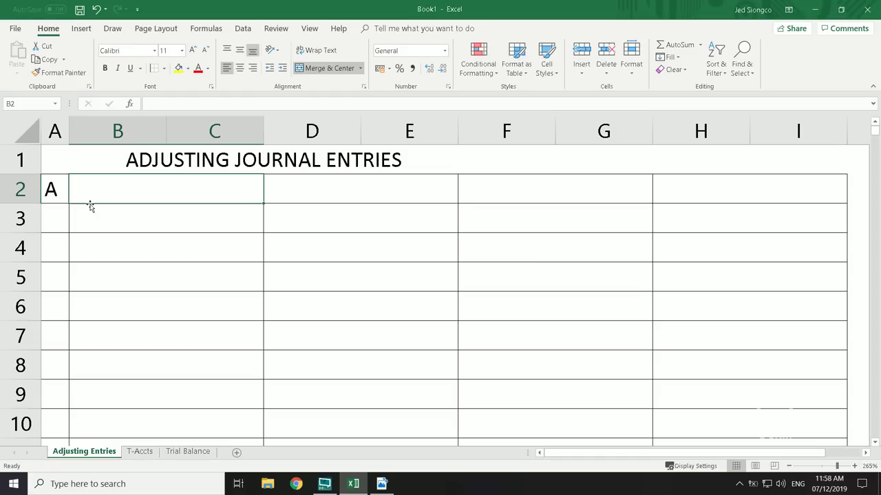
key(Right)
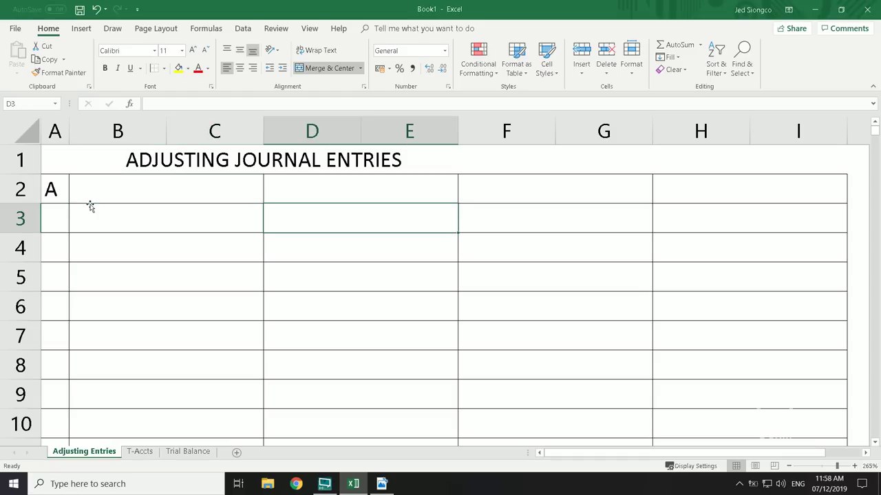
key(Left)
text(A/R)
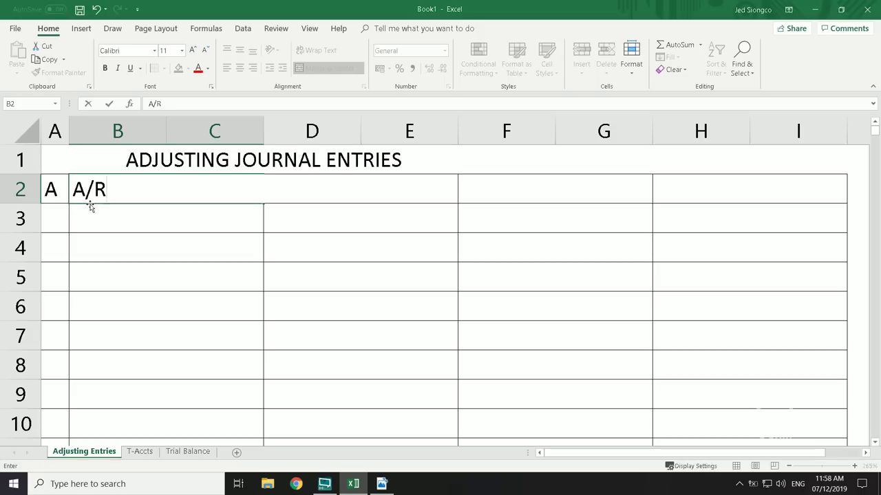
key(Return)
key(Right)
text(Cash)
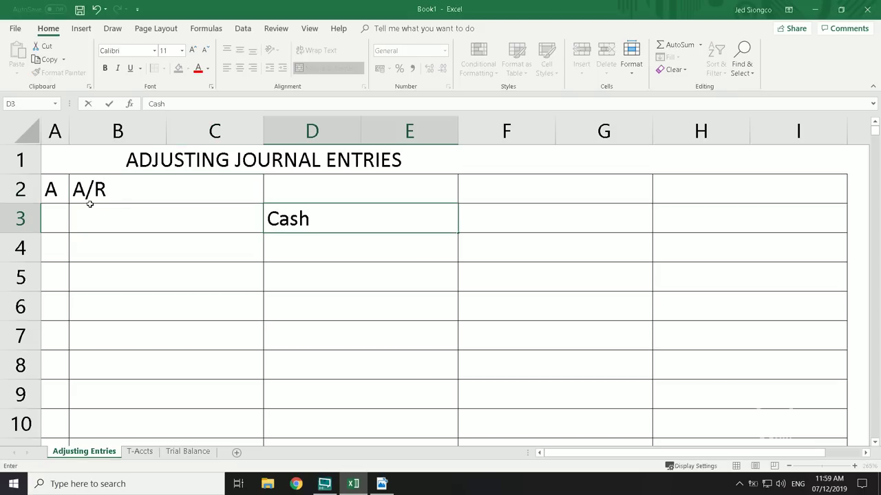
Enter 150,000 as the debit amount for A/R and 150,000 as the credit amount for Cash in entry A
key(Up)
key(Right)
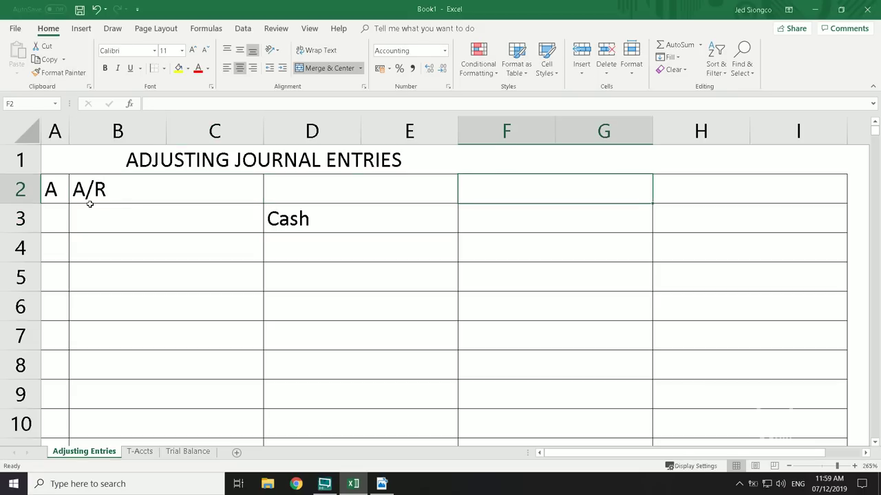
text(150,000)
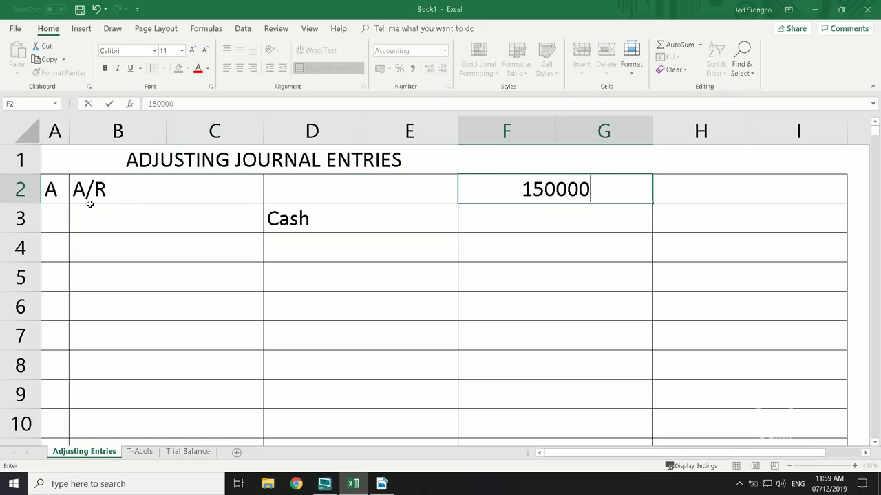
key(Right)
key(Down)
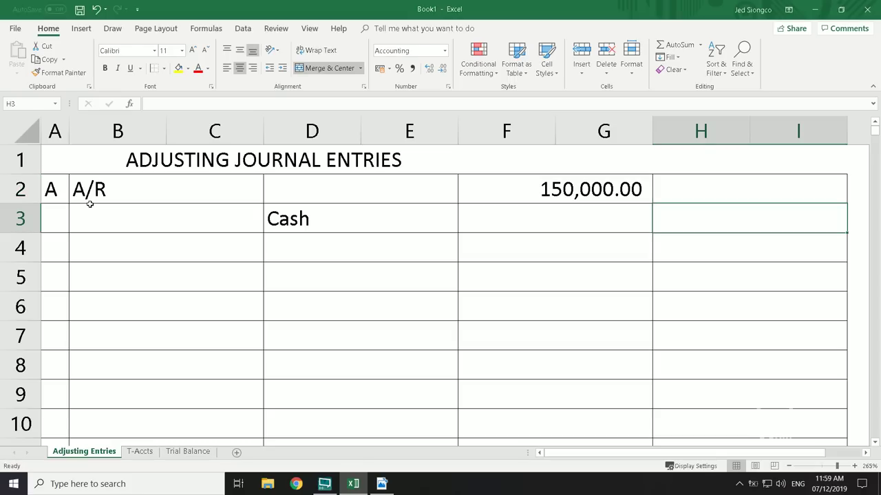
text(150,0000)
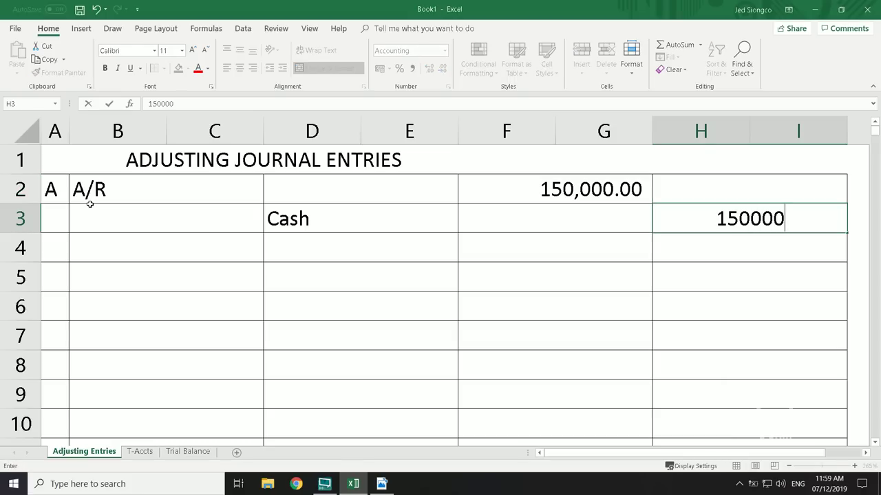
key(Return)
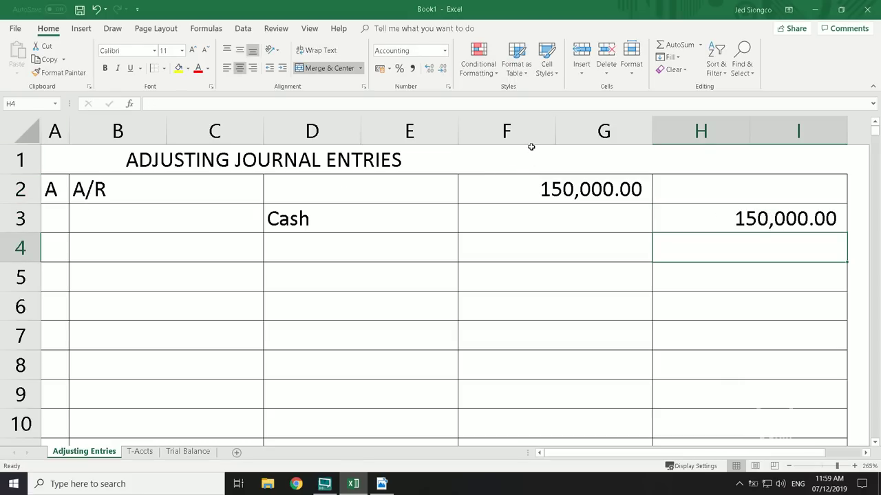
Try to change the horizontal alignment of the debit and credit amounts in columns F to I
click(525, 128)
click(567, 163)
drag(566, 163, 686, 167)
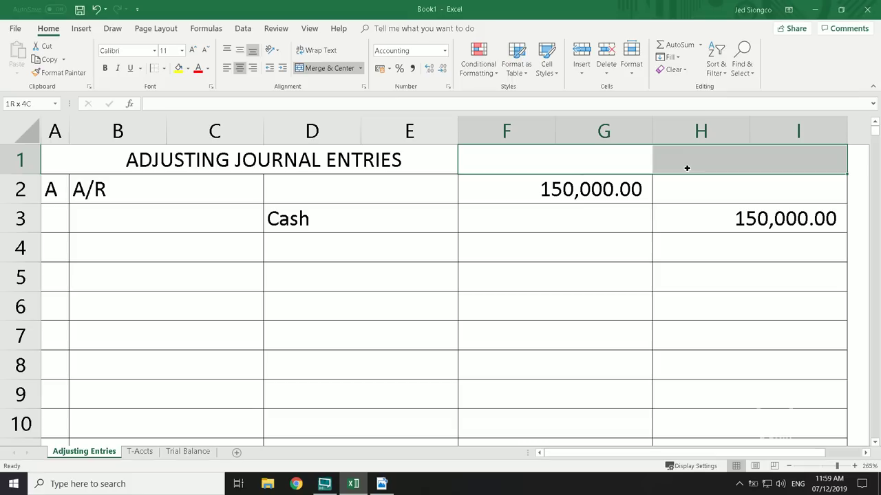
key(ctrl+shift+Down)
key(ctrl+shift+Down)
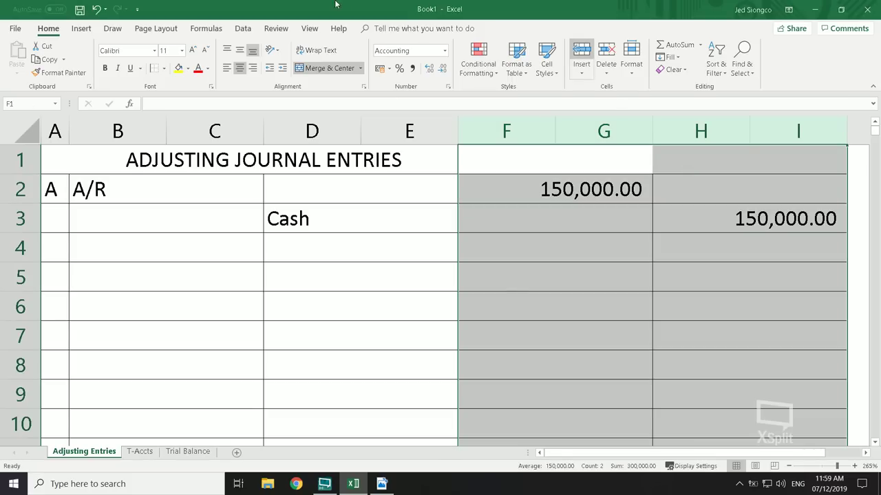
click(241, 69)
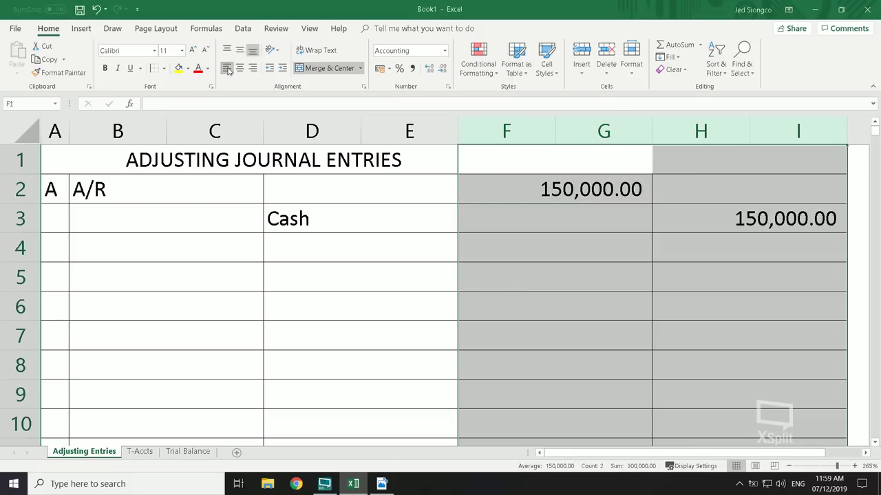
click(631, 194)
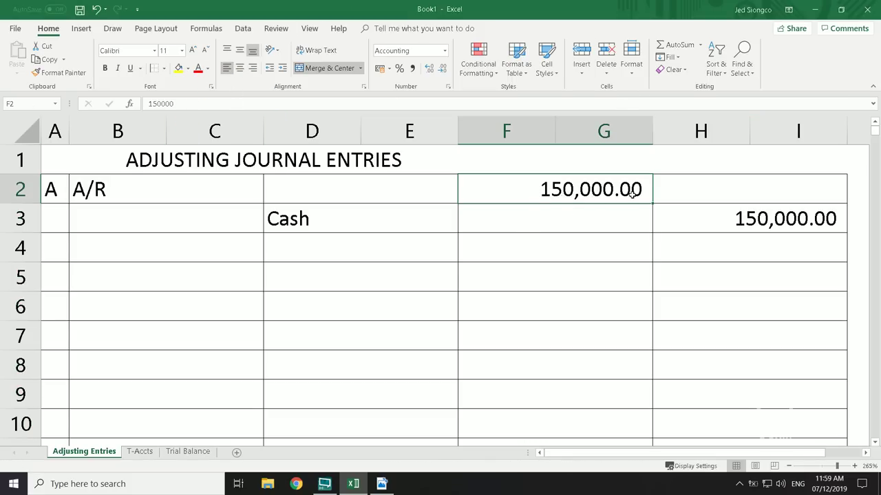
drag(631, 195, 688, 192)
key(ctrl+shift+Down)
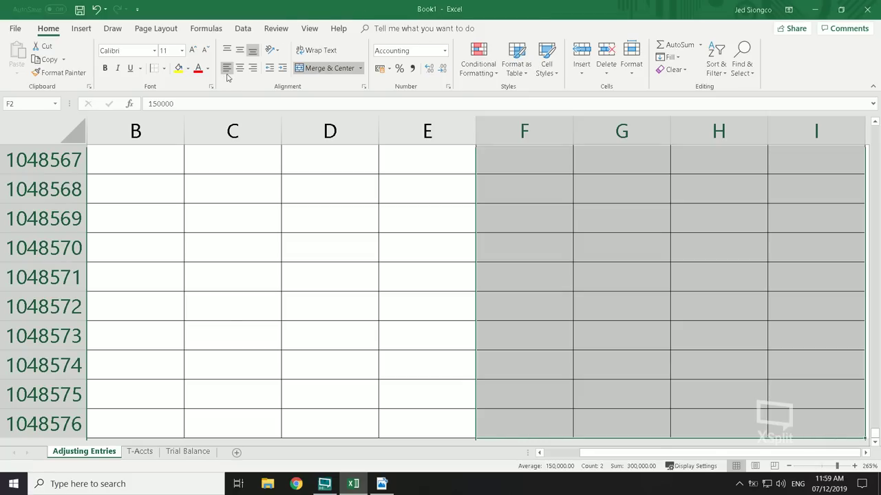
key(ctrl+BackSpace)
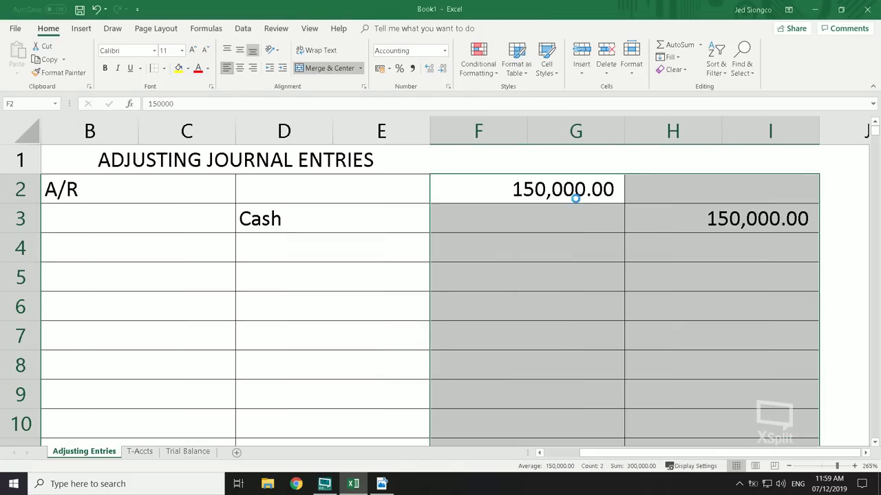
click(489, 191)
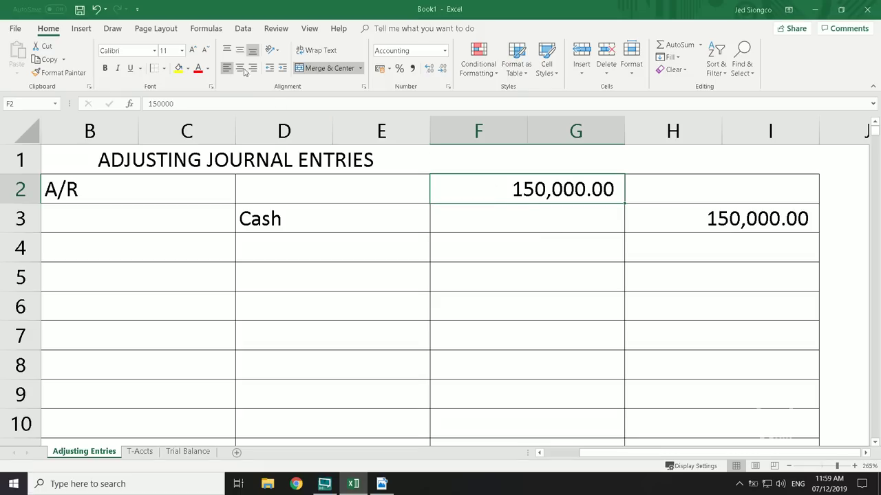
click(805, 275)
key(Left)
key(Left)
key(Left)
key(Left)
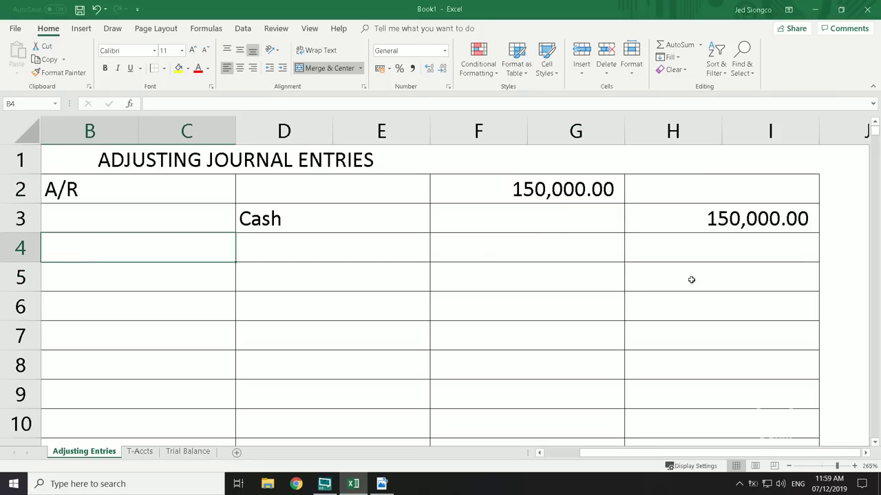
key(Up)
key(Up)
key(Down)
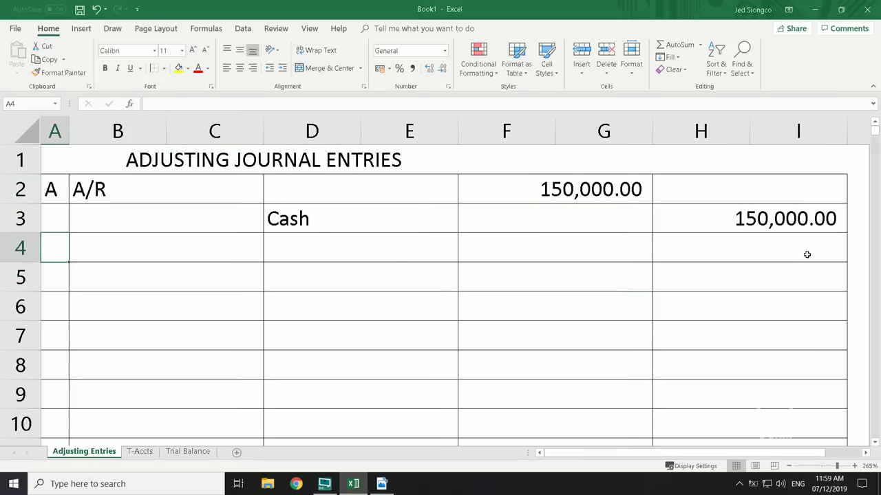
key(Down)
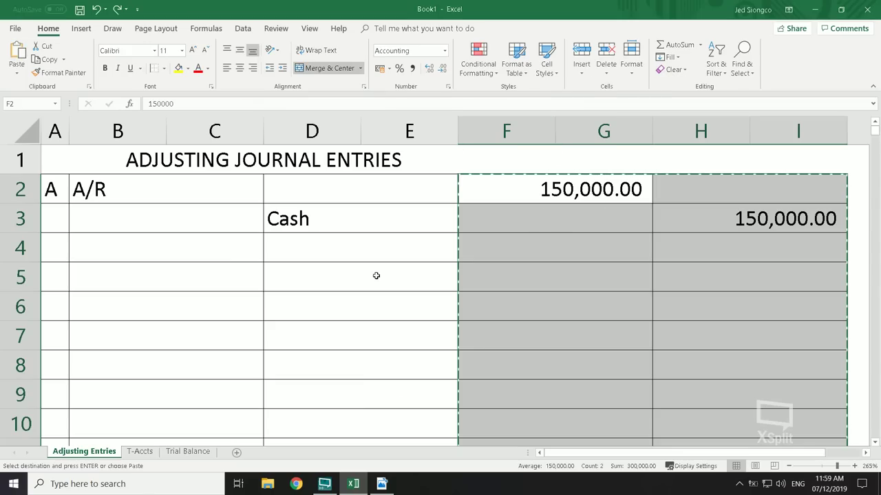
click(427, 311)
key(Escape)
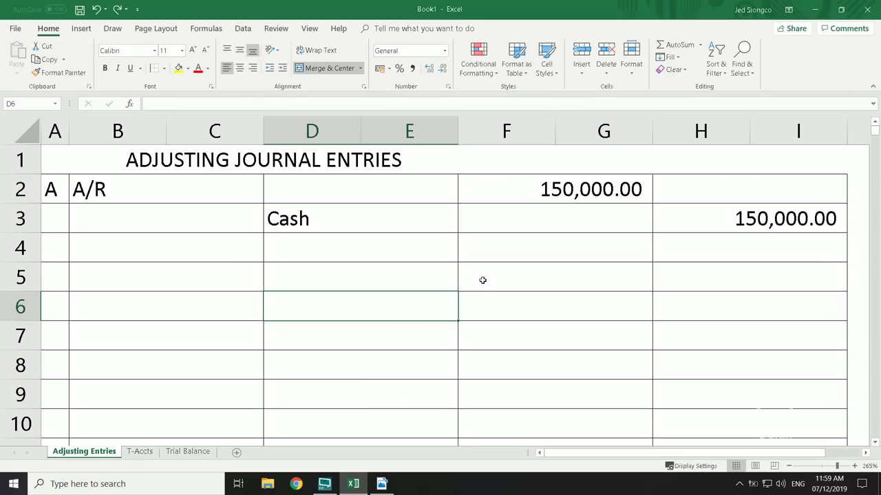
Post entry A's 150,000 debit to the A/R T-account, below its opening balance, on the T-Accts sheet
click(141, 452)
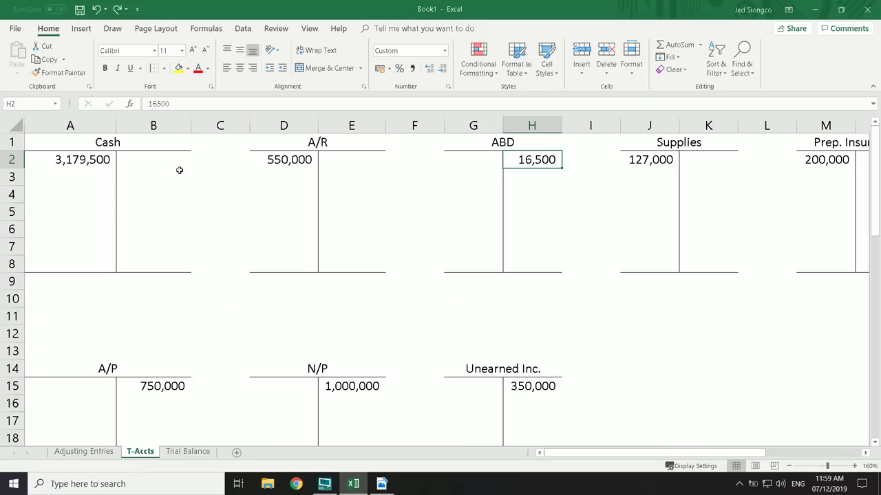
click(92, 456)
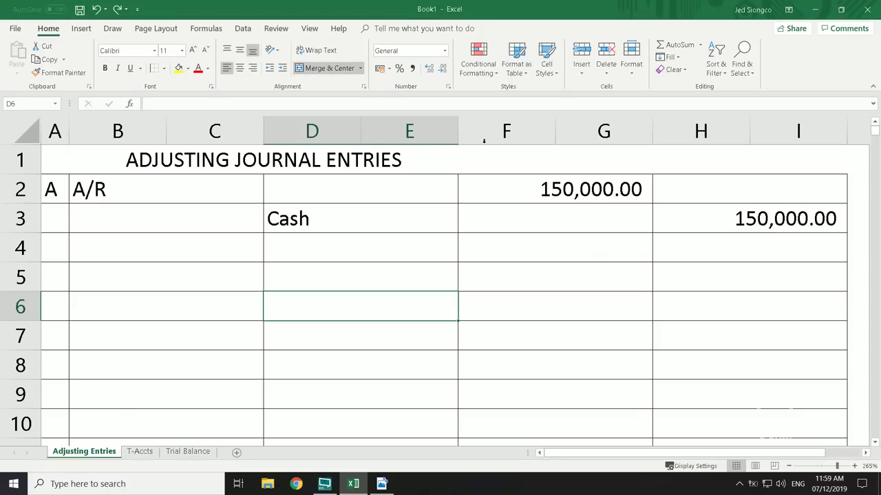
click(143, 452)
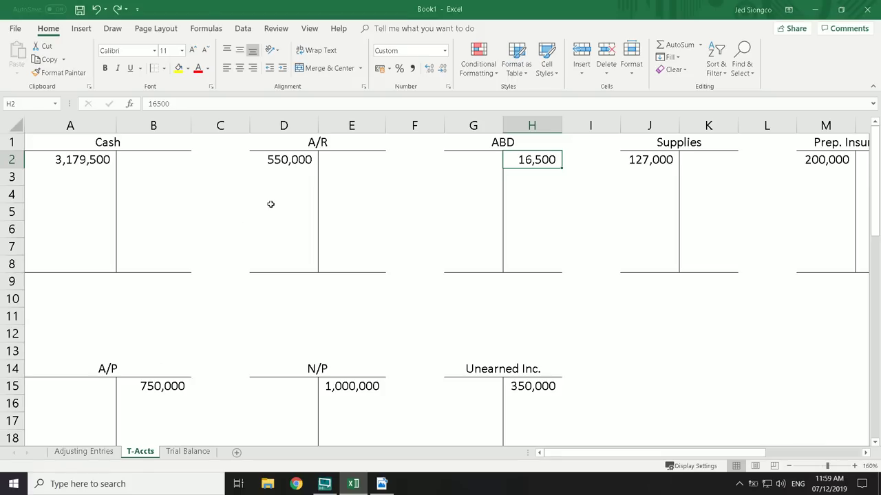
click(302, 175)
text(150)
key(Return)
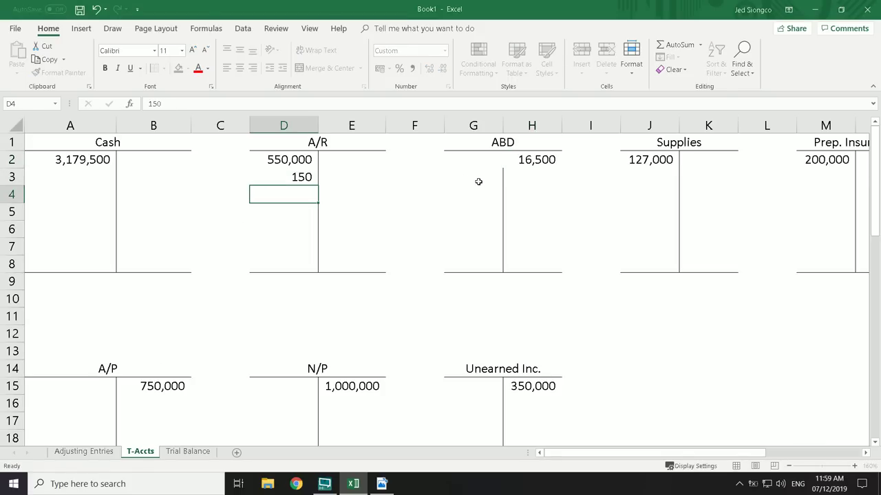
key(Up)
text(150000)
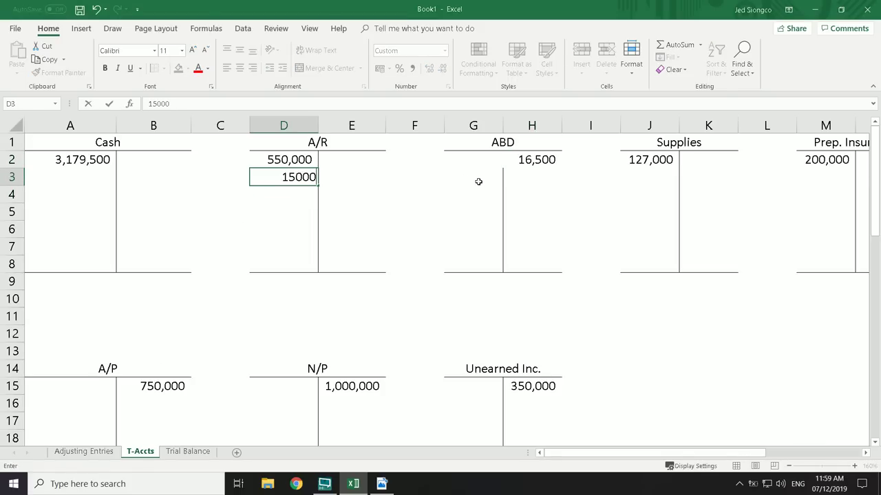
Post entry A's 150,000 credit to the credit side of the Cash T-account
key(Left)
key(Left)
key(Up)
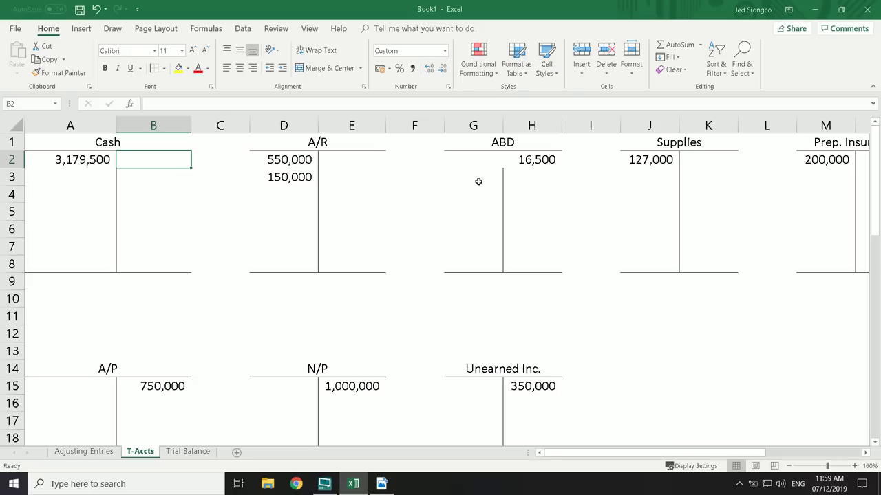
text(150000)
key(Return)
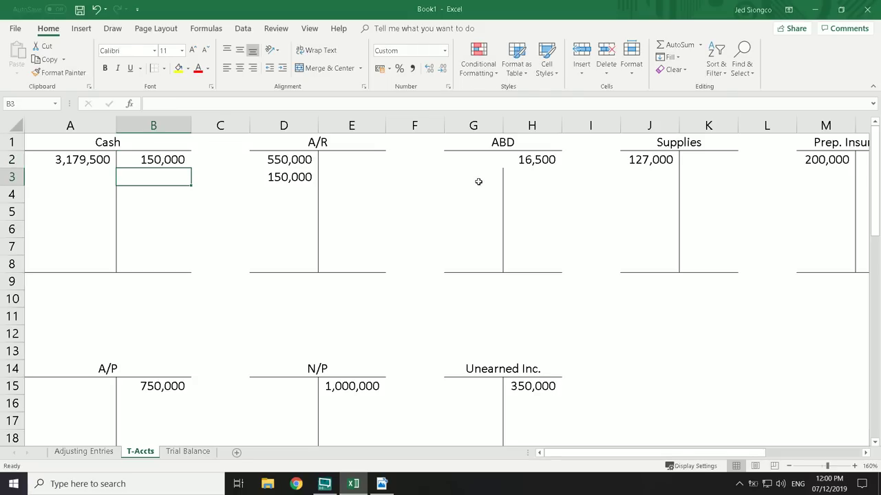
key(Up)
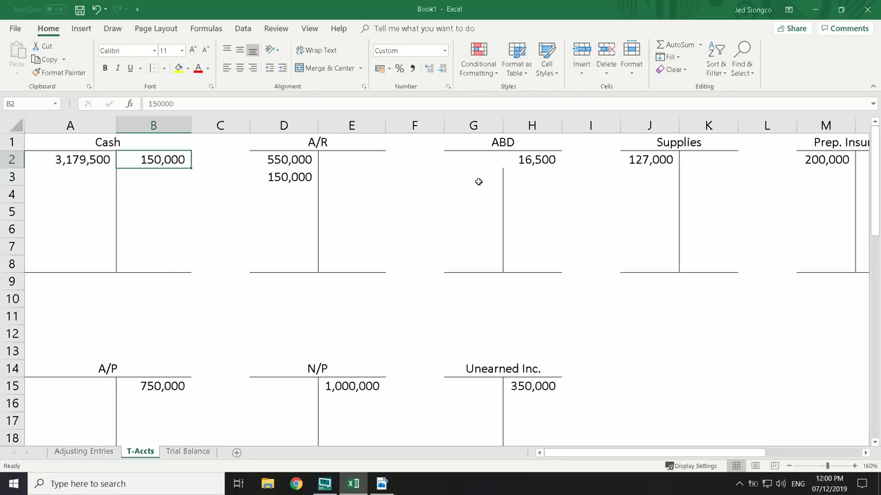
Return to the Adjusting Entries sheet and select cell A5, leaving a blank row below entry A
click(78, 454)
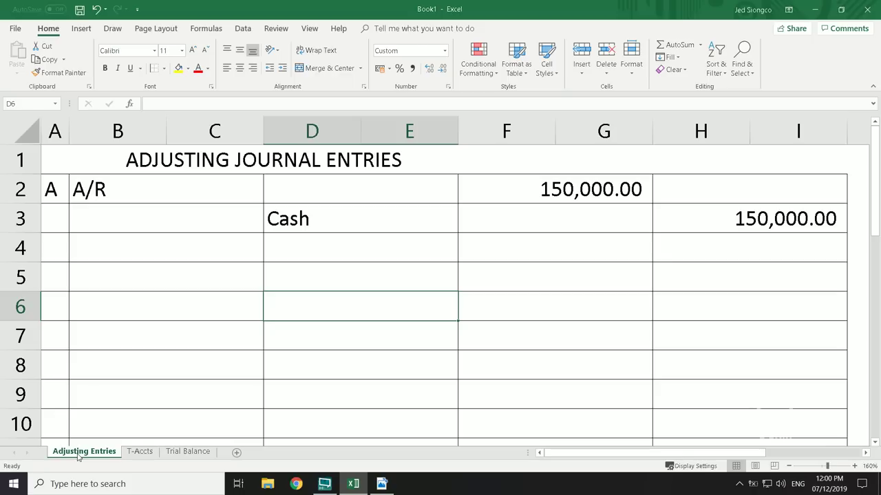
click(62, 280)
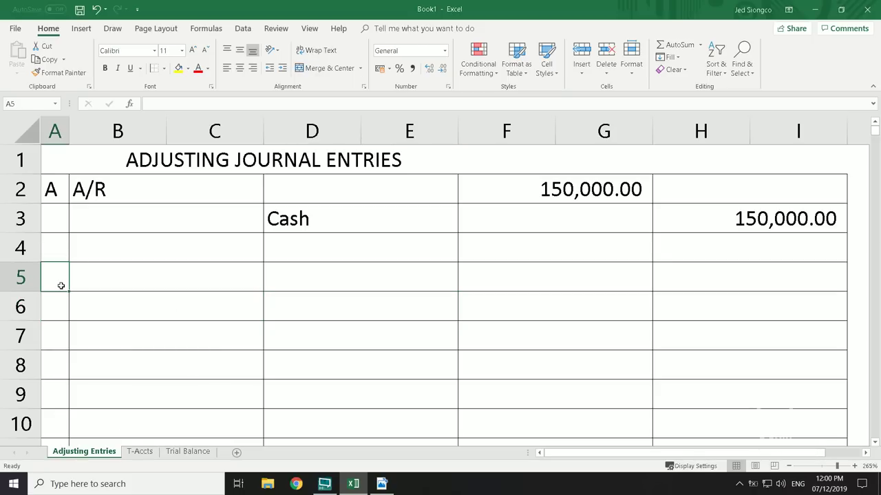
click(141, 454)
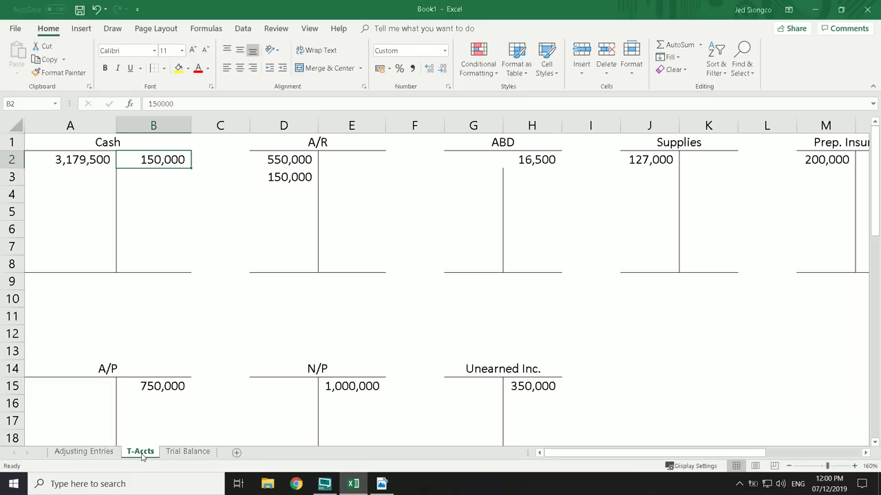
click(110, 454)
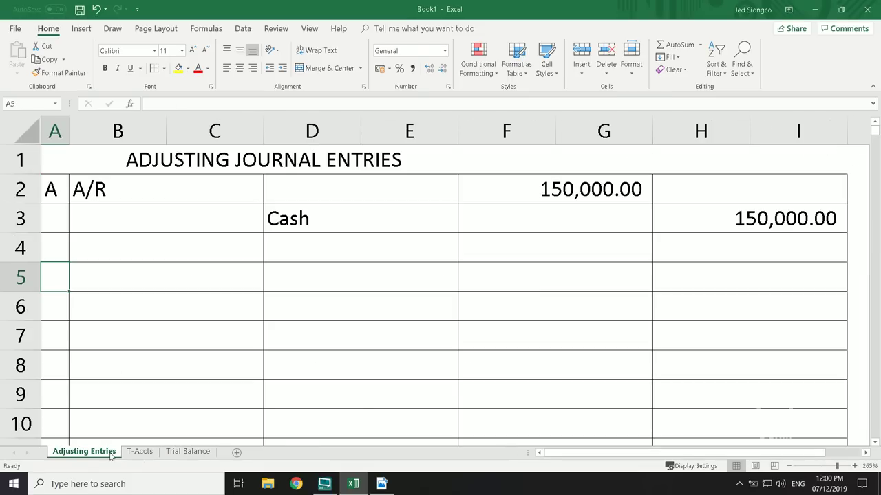
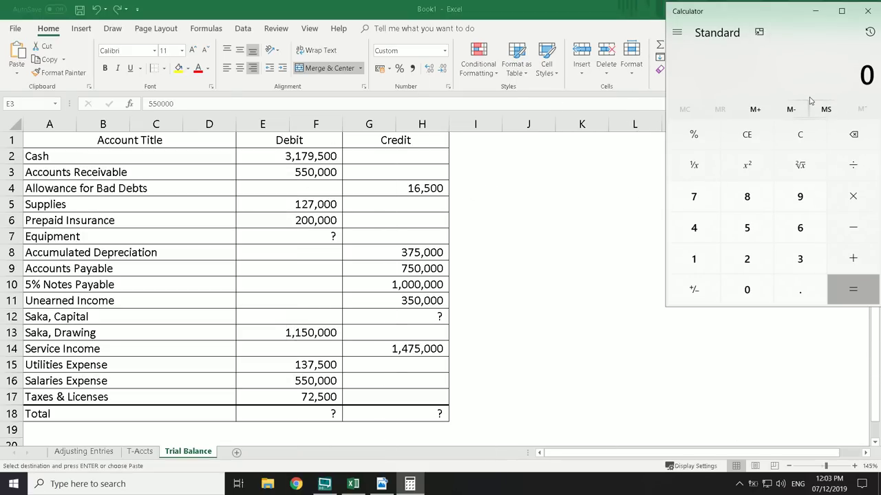
Calculate 7.5% of the unadjusted receivable in Calculator by multiplying 550000 by 0.075
text(5500000)
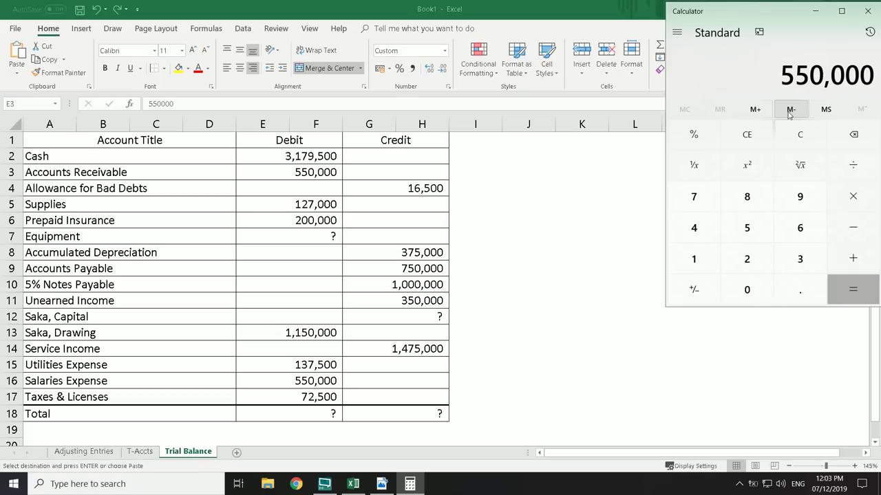
key(asterisk)
text(0.075)
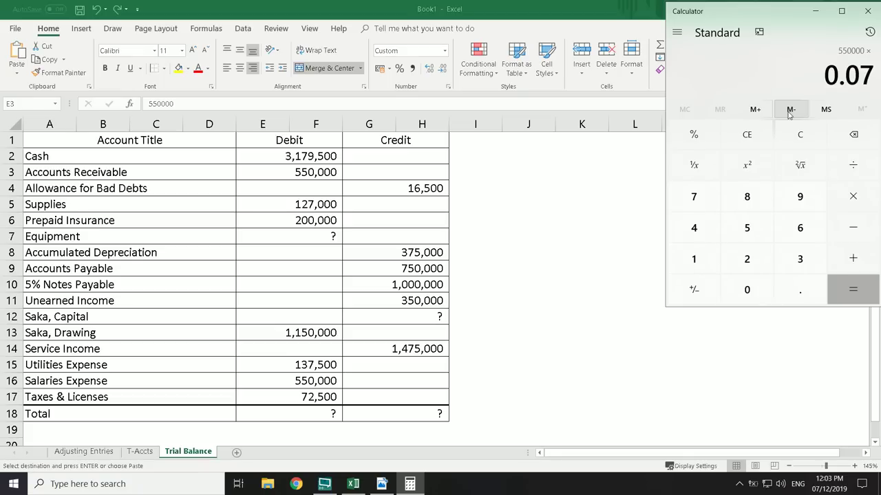
key(Return)
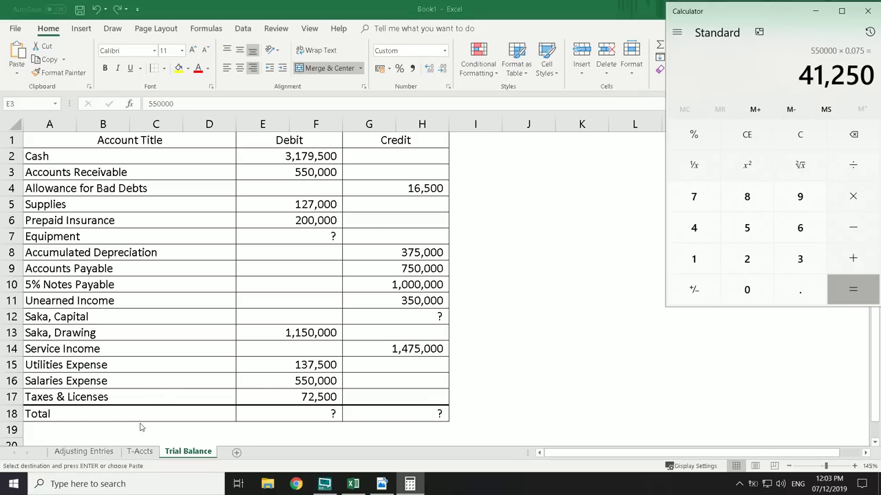
Review entry A on the Adjusting Entries sheet against the A/R T-account, focusing on the A/R debit line
click(80, 452)
click(79, 452)
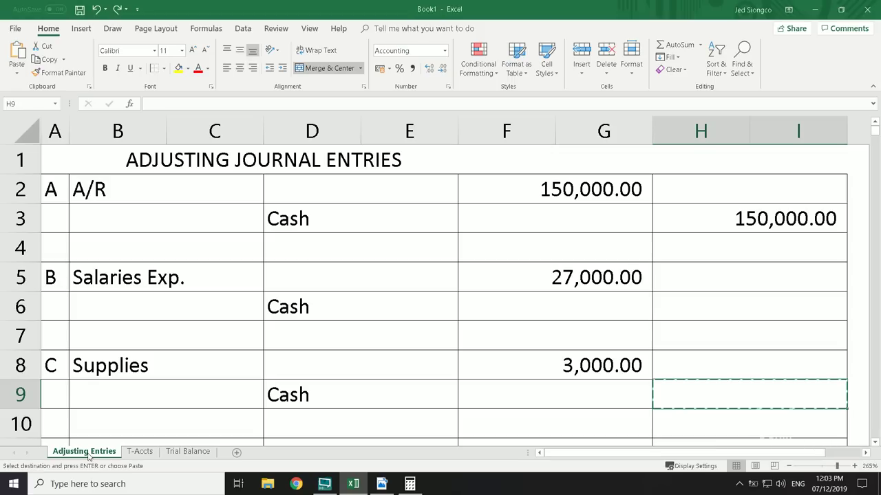
click(118, 191)
drag(119, 191, 740, 210)
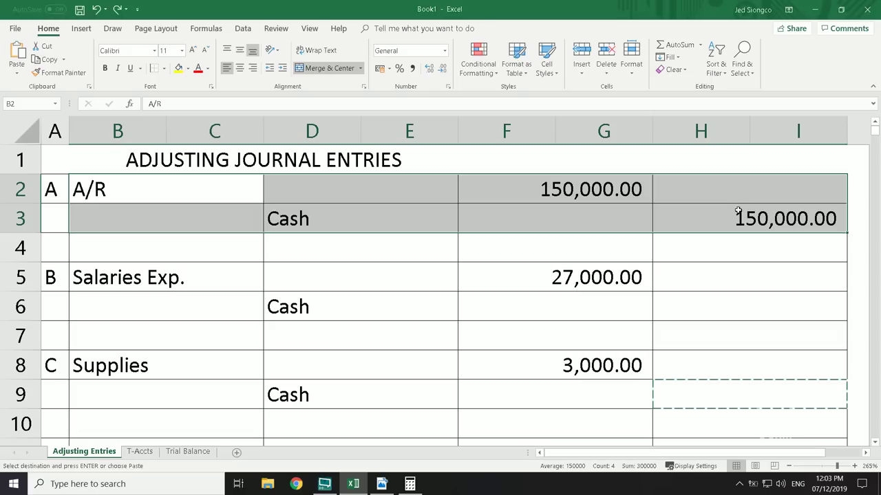
click(150, 452)
click(292, 159)
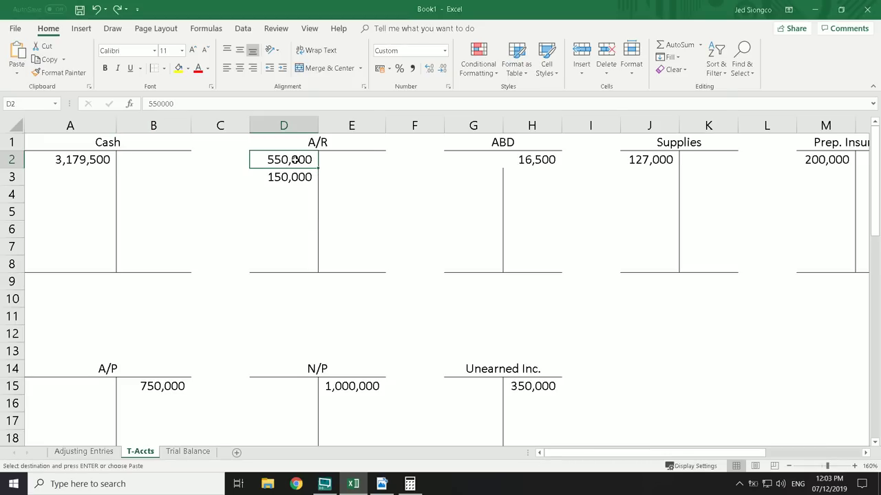
click(98, 454)
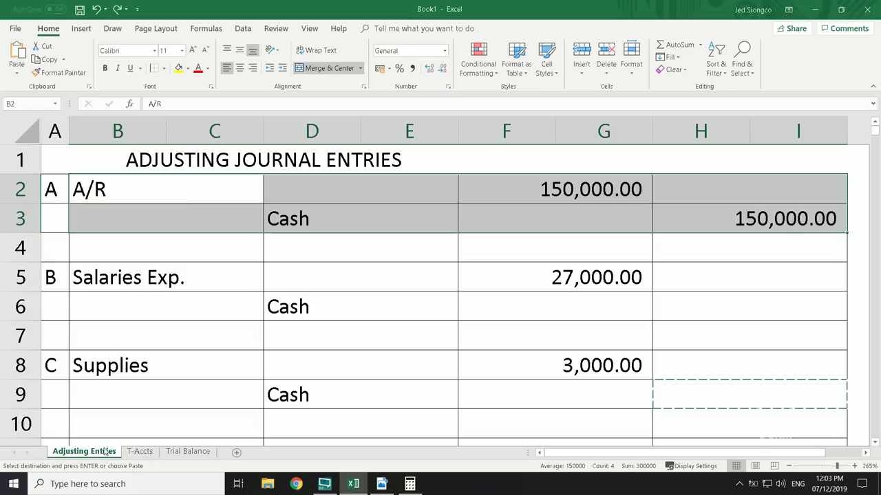
click(141, 192)
drag(248, 178, 513, 190)
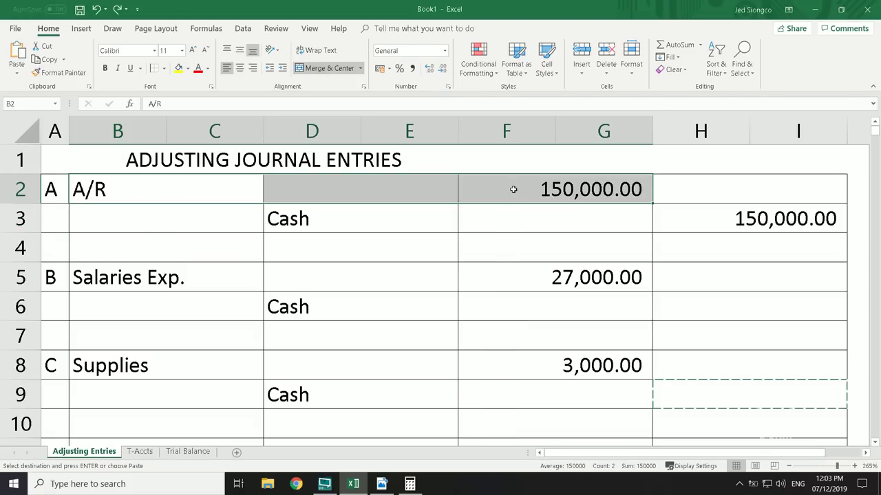
Total the debit side of the A/R T-account with a SUM formula in cell D9 of the T-Accts sheet
click(143, 451)
click(282, 279)
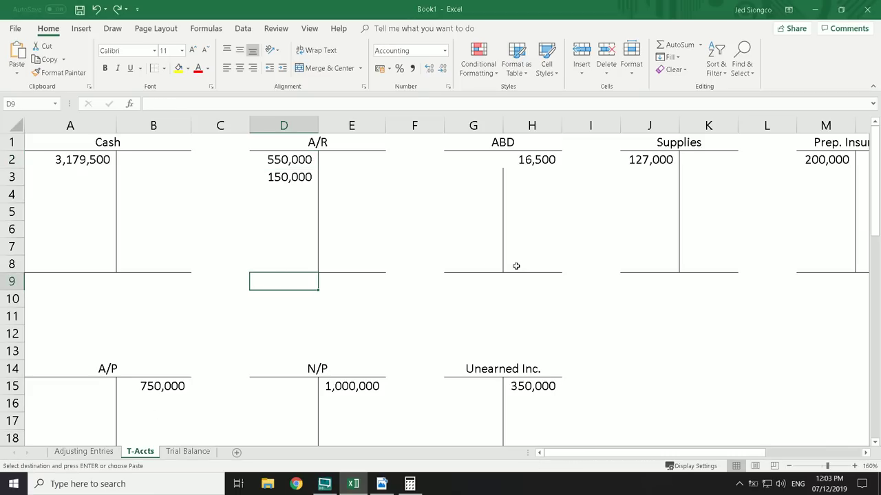
text(=)
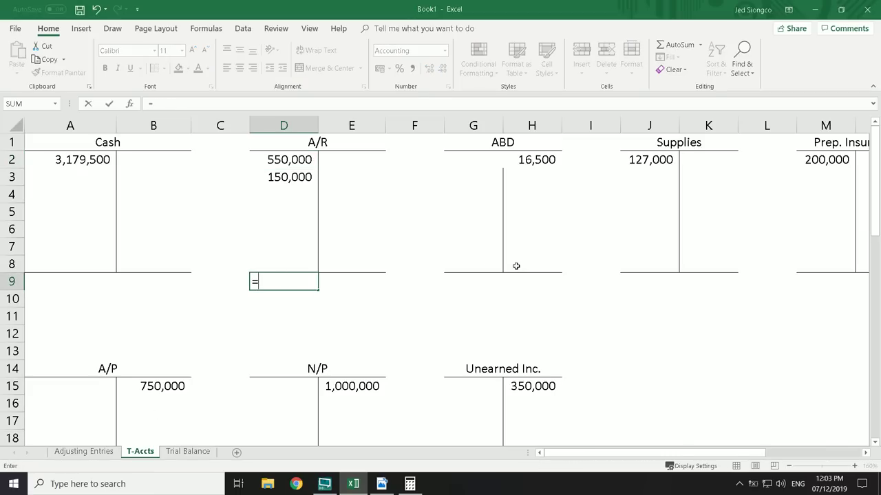
text(sum()
key(Up)
key(Up)
key(Up)
key(Up)
key(Up)
key(Up)
key(shift+Up)
key(Return)
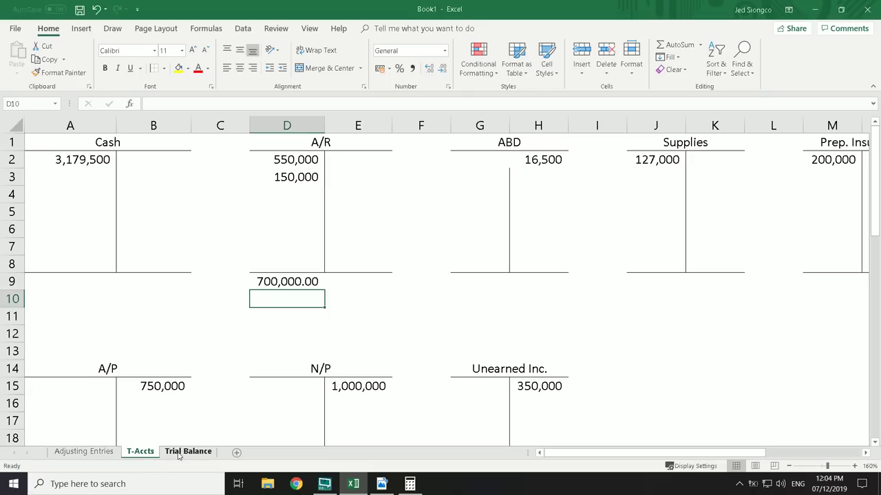
Calculate 7.5% of the adjusted receivable in Calculator as 700000 × 0.075, copy the result and return to the Adjusting Entries sheet
click(110, 452)
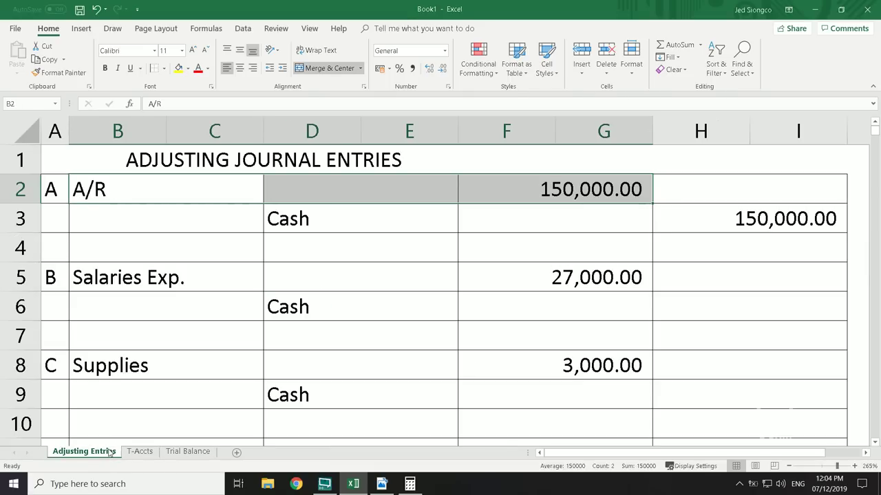
scroll(221, 388, down, 1)
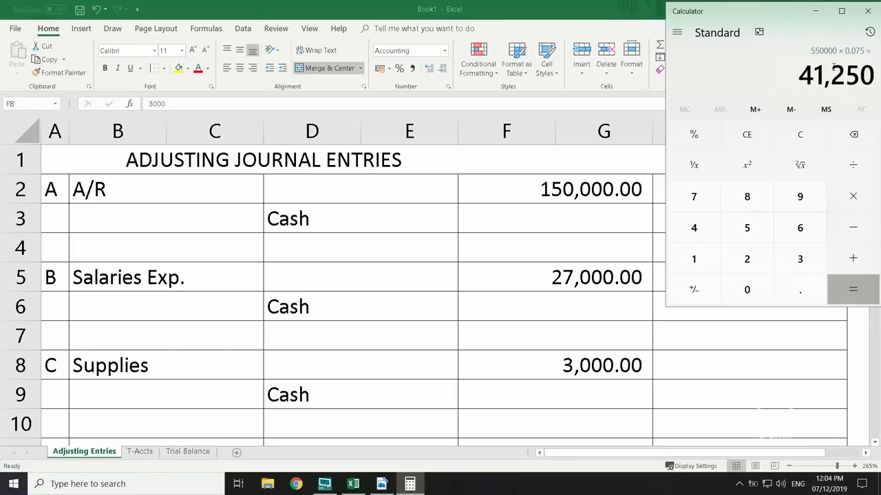
text(7)
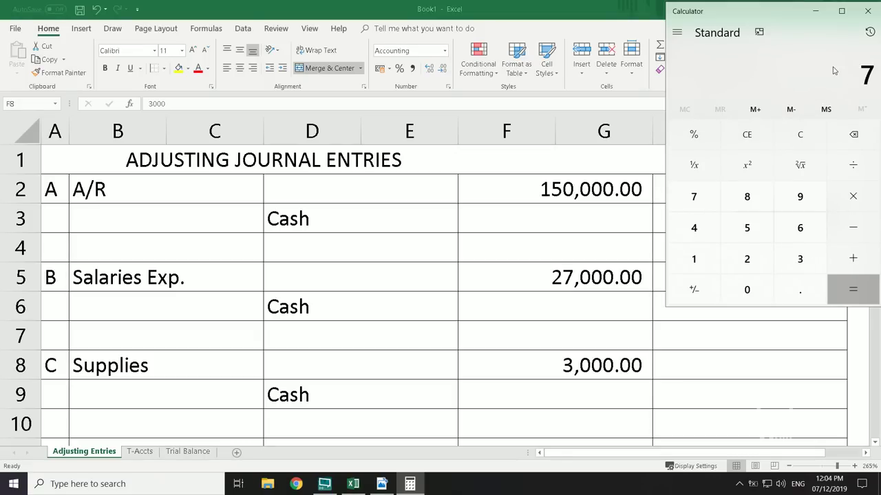
text(00000*.07)
text(5)
key(Return)
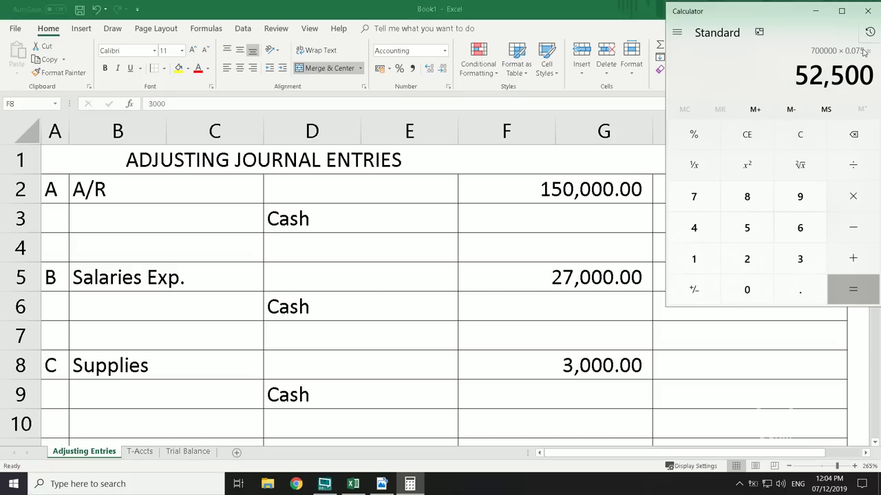
drag(796, 74, 873, 74)
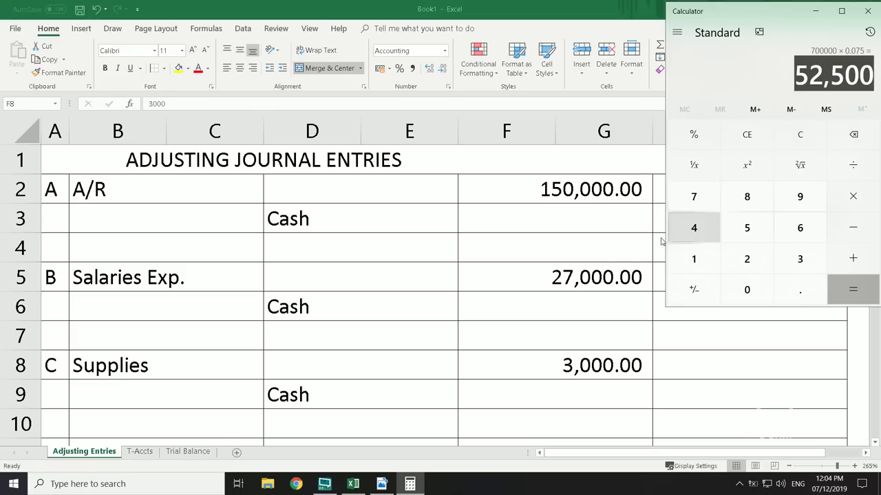
key(ctrl+c)
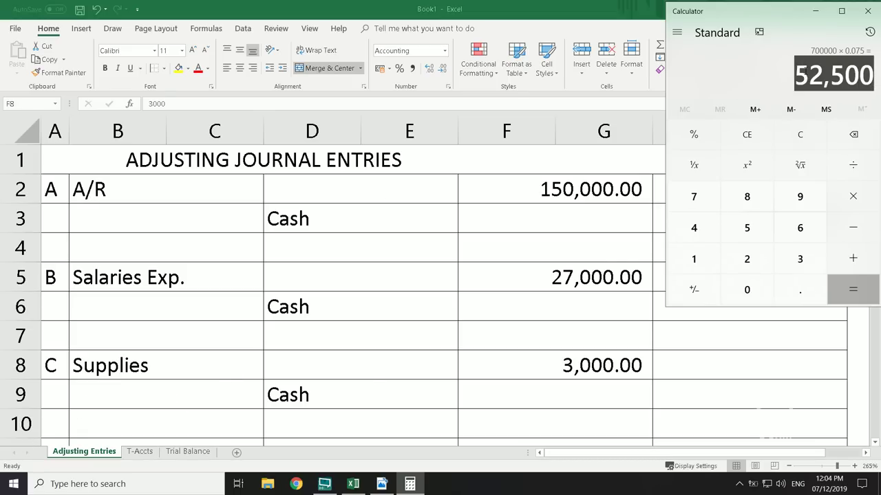
click(805, 69)
drag(794, 74, 874, 75)
key(alt+Tab)
Label the next adjusting entry D in cell A11, leaving a blank row below entry C
scroll(90, 340, down, 2)
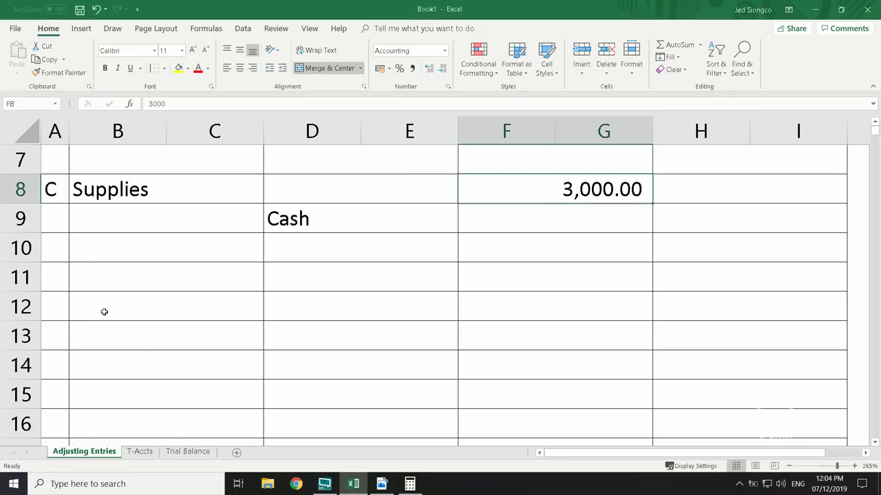
click(58, 277)
text(D)
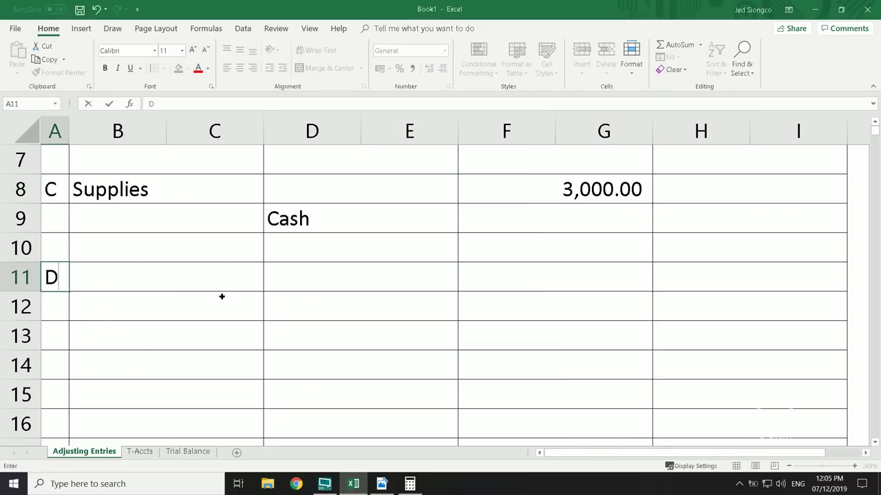
click(225, 296)
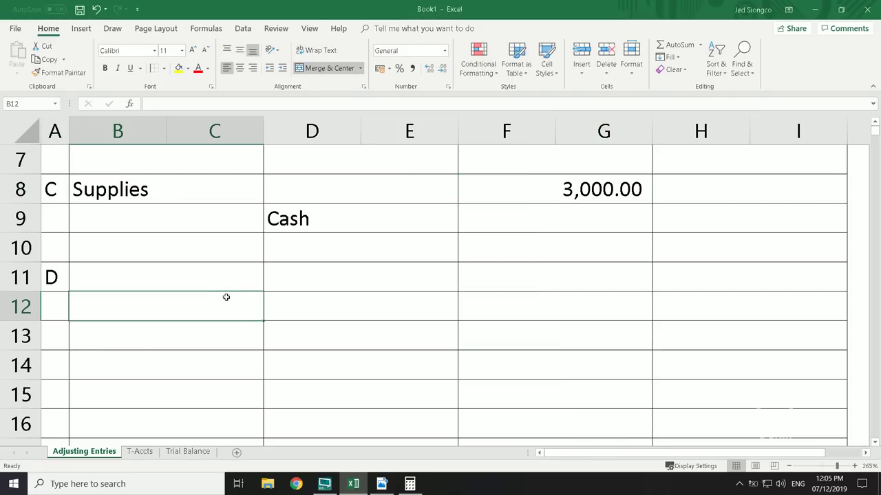
Check the Allowance for Bad Debts balance on the T-Accts and Trial Balance sheets against the required allowance in Calculator
click(139, 451)
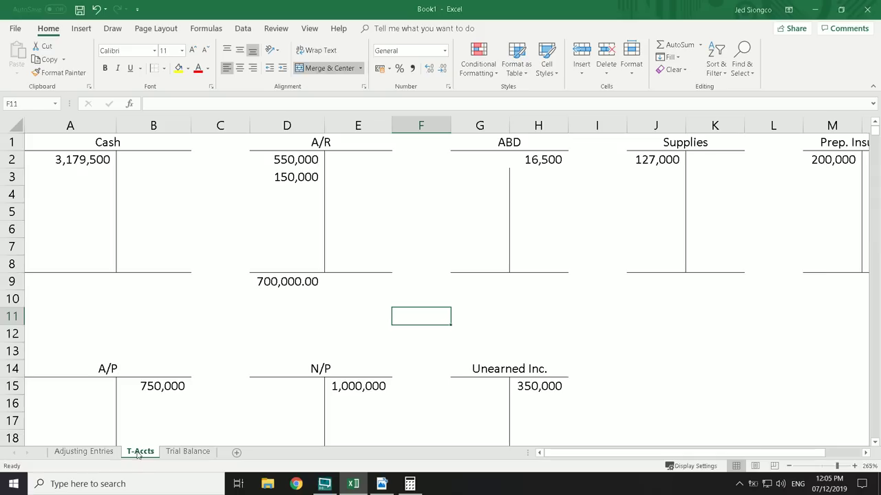
click(512, 163)
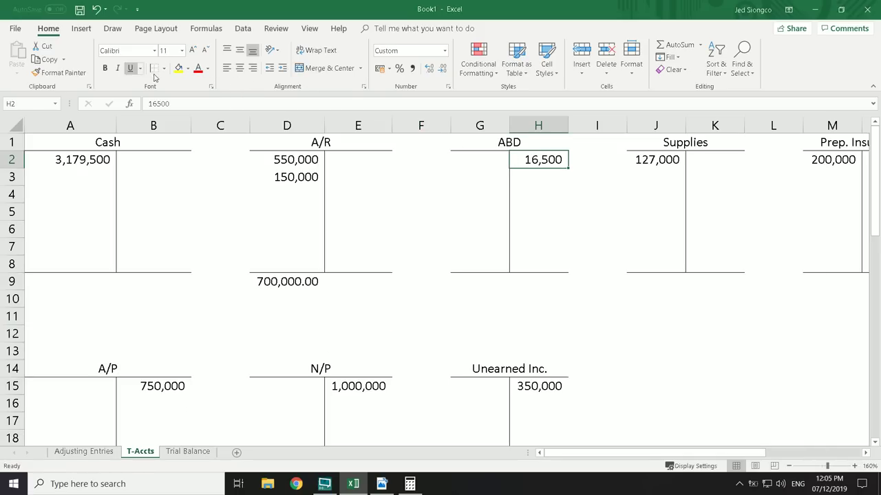
click(573, 225)
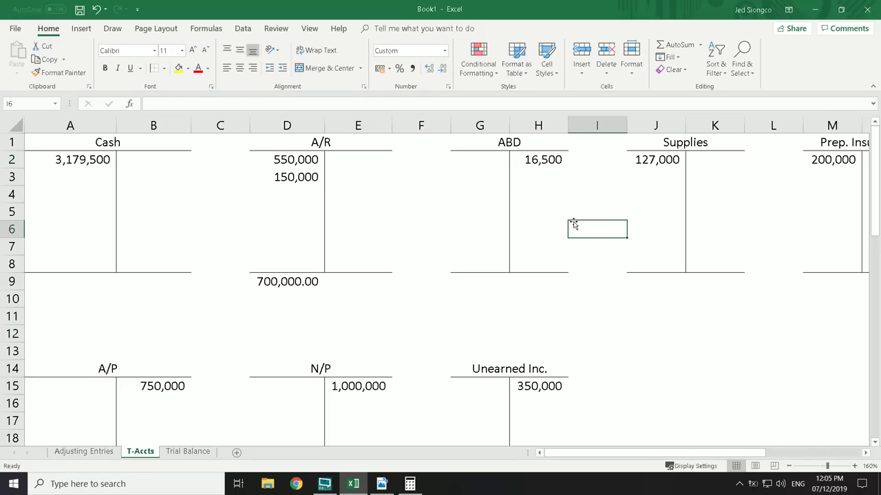
click(194, 452)
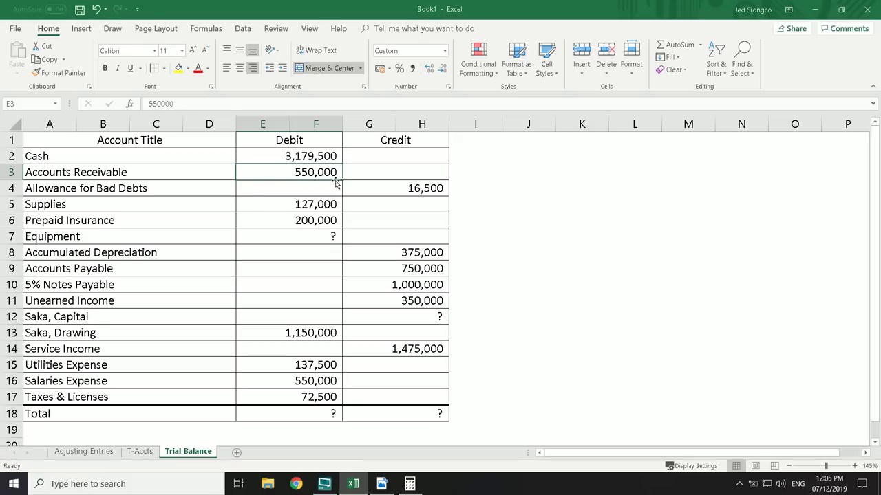
click(405, 188)
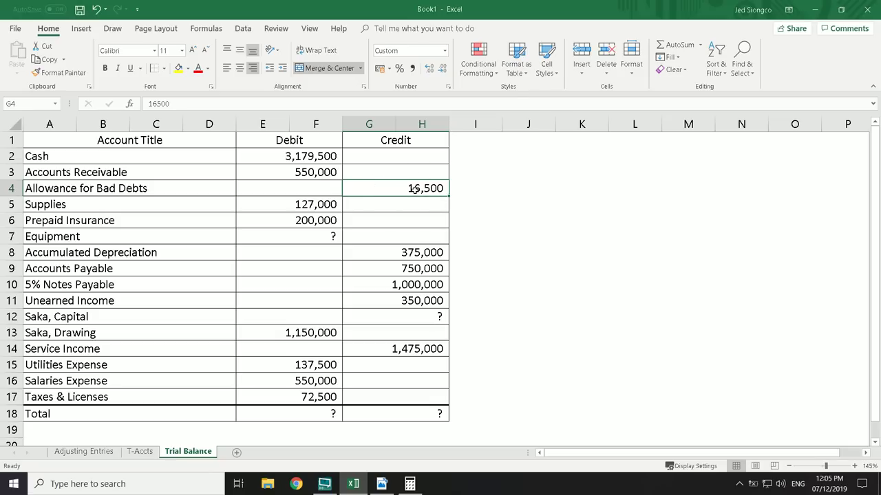
click(409, 484)
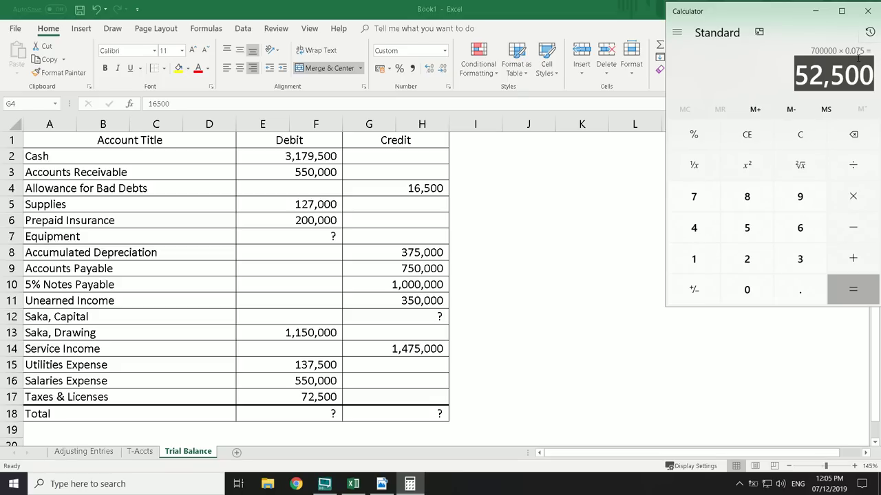
key(alt+Tab)
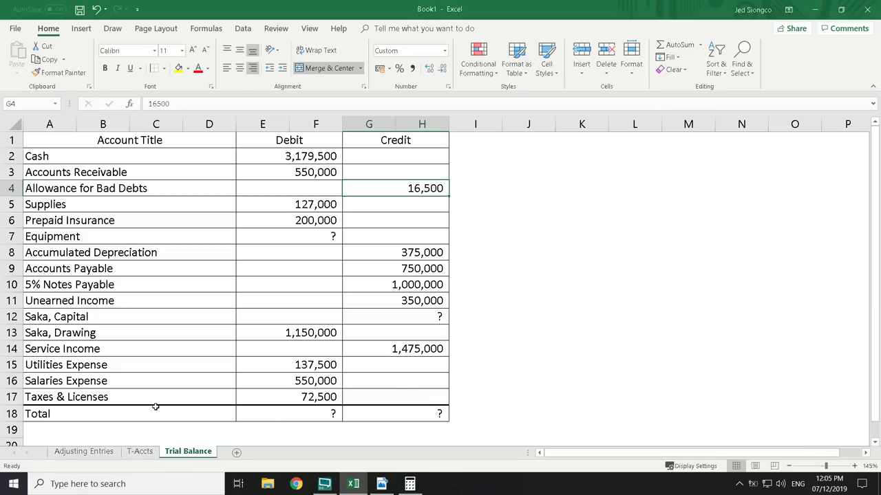
Enter 52,500 as the ending credit balance of the ABD T-account in cell H9 on the T-Accts sheet
click(141, 451)
click(541, 279)
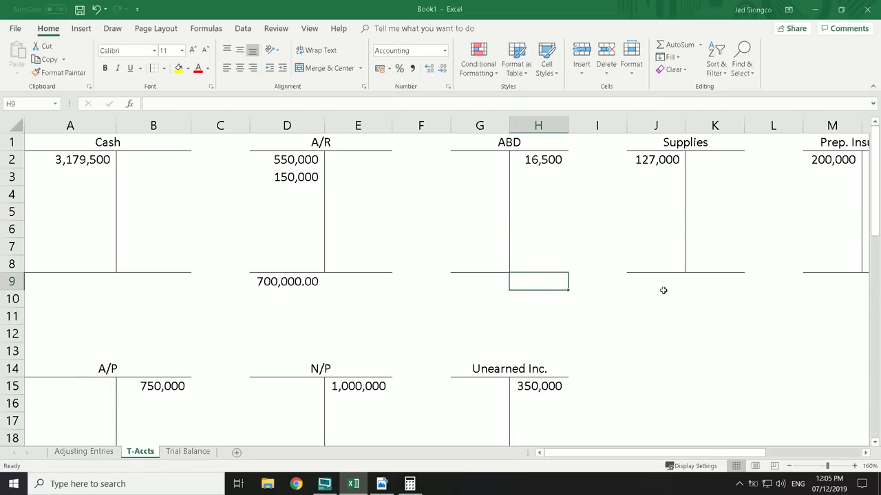
text(5)
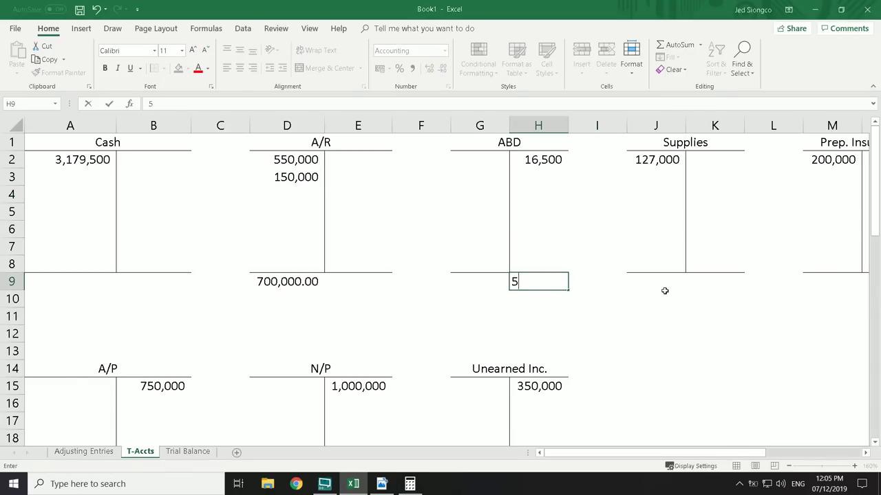
text(2,500)
drag(716, 333, 683, 329)
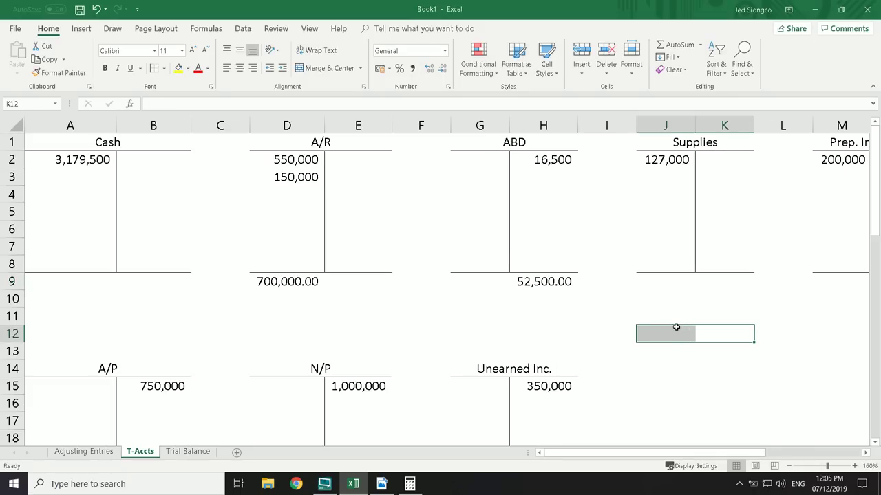
Post the bad debts adjustment to the credit side of the ABD T-account in H3 with the formula =H9-H2
click(535, 283)
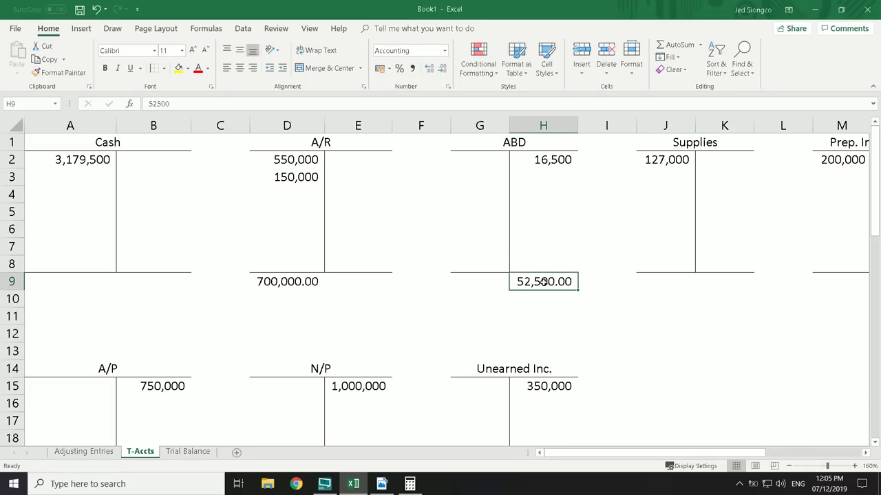
click(530, 178)
click(552, 159)
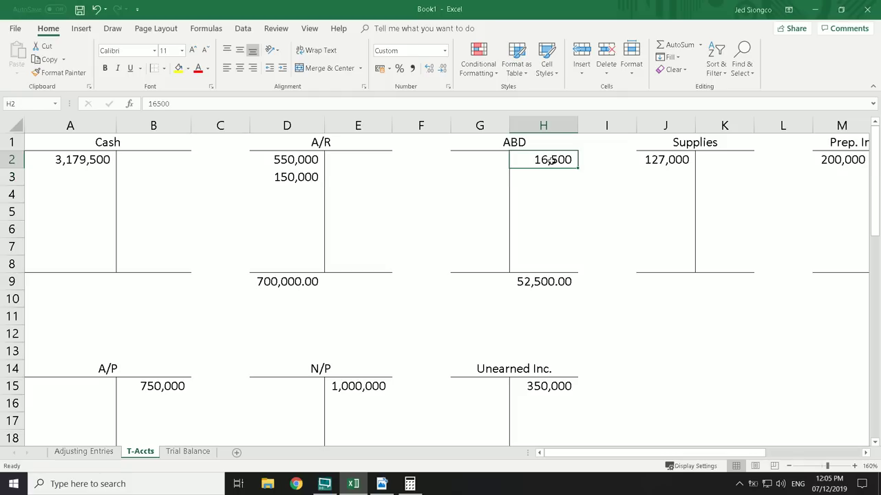
click(528, 192)
click(551, 157)
click(544, 181)
text(=)
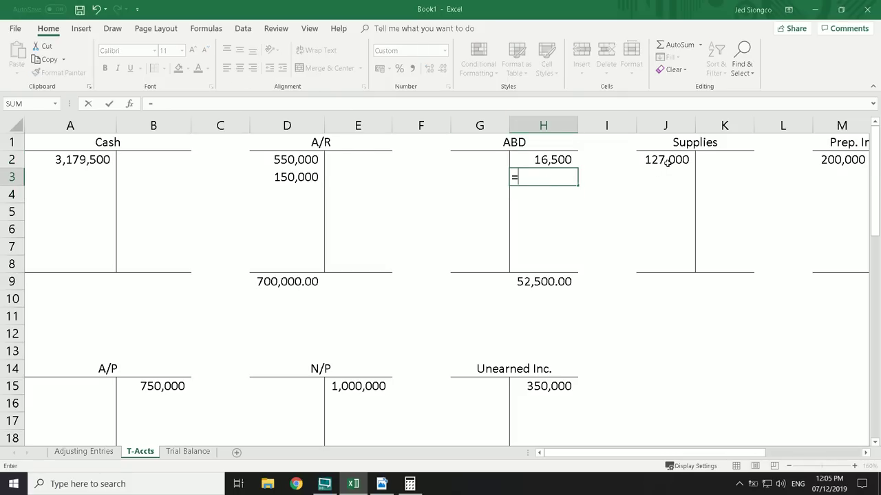
key(Down)
key(Down)
key(Down)
key(Down)
key(Down)
key(Down)
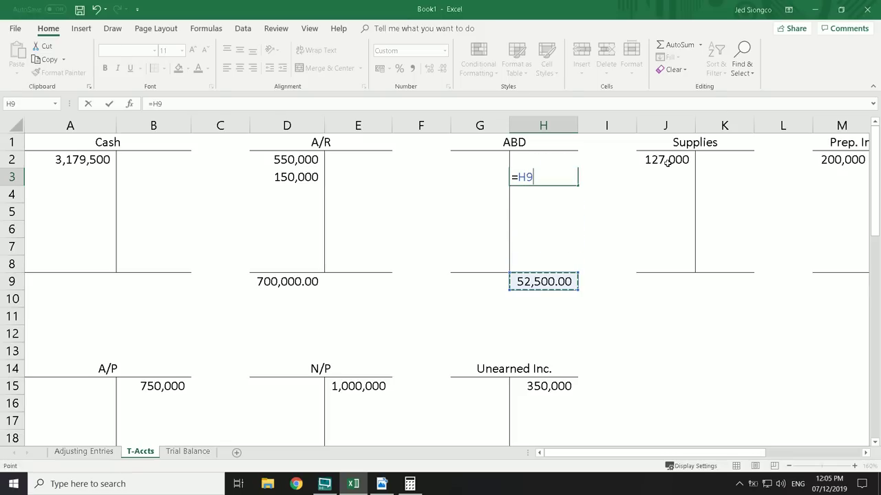
text(-)
key(Up)
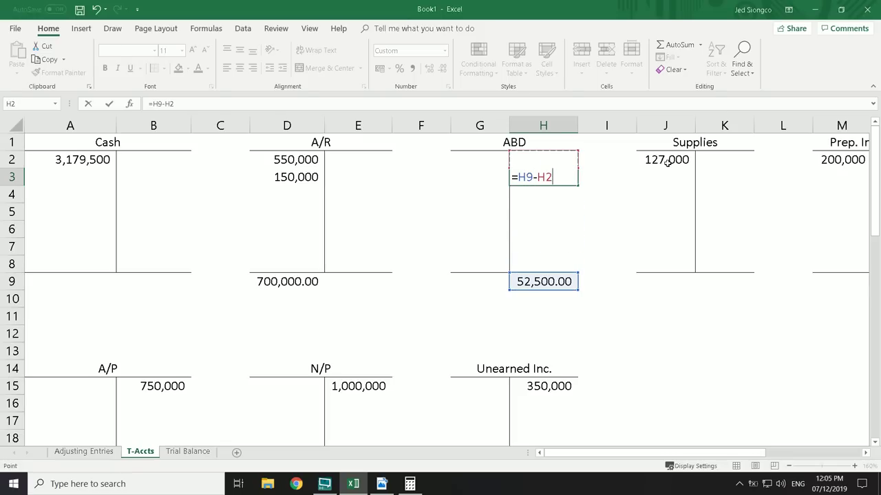
key(Return)
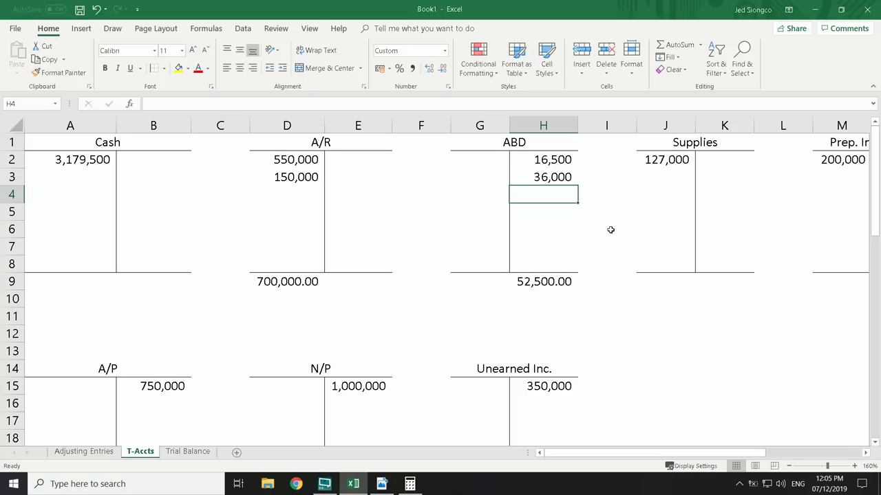
click(555, 179)
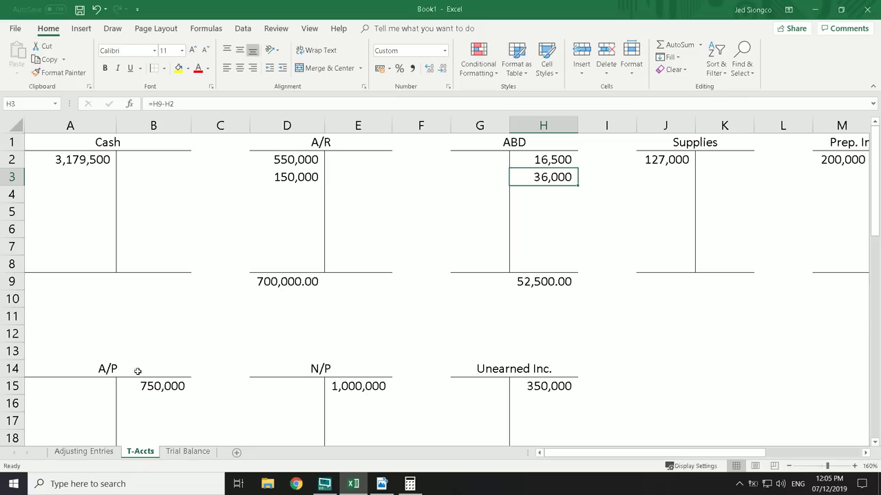
Fill in entry D on the Adjusting Entries sheet with BDE as the debit account in B11 and ABD as the credit account in D12
click(83, 451)
click(143, 277)
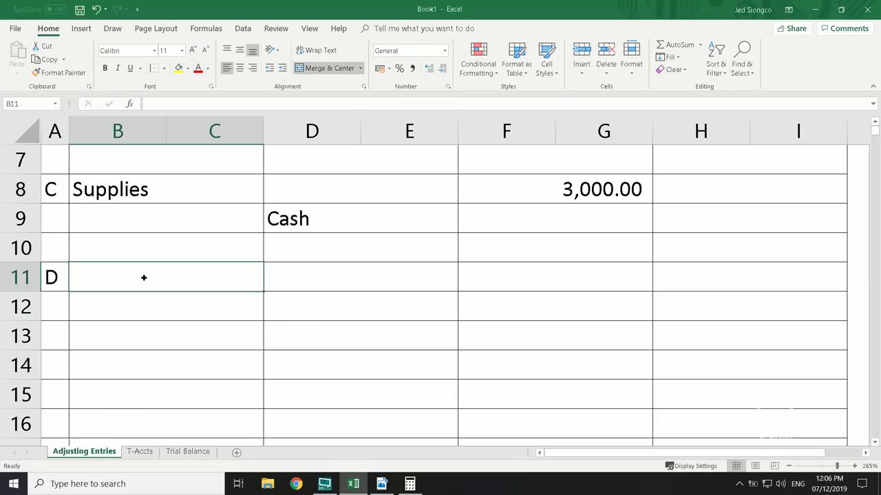
text(BDE)
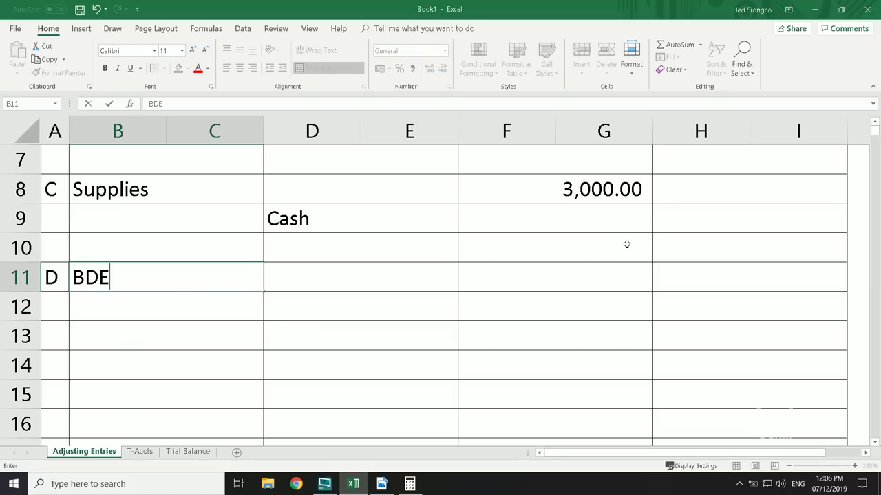
key(Return)
key(Right)
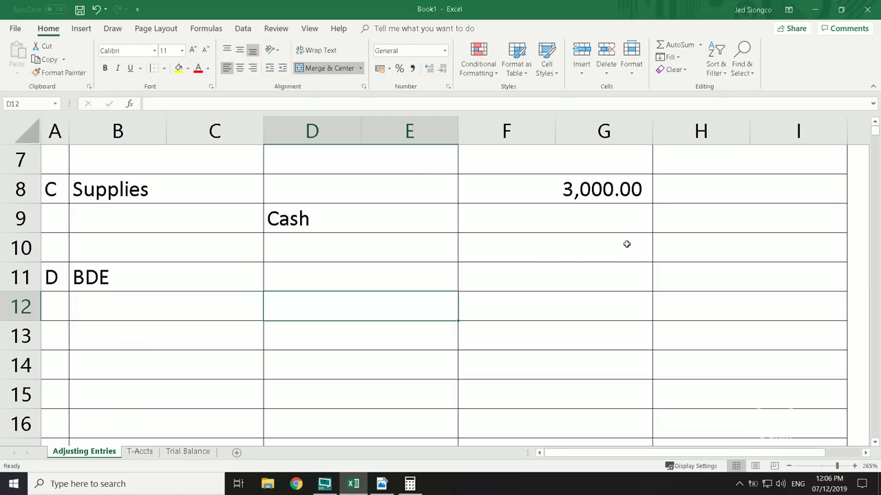
text(ABD)
key(Up)
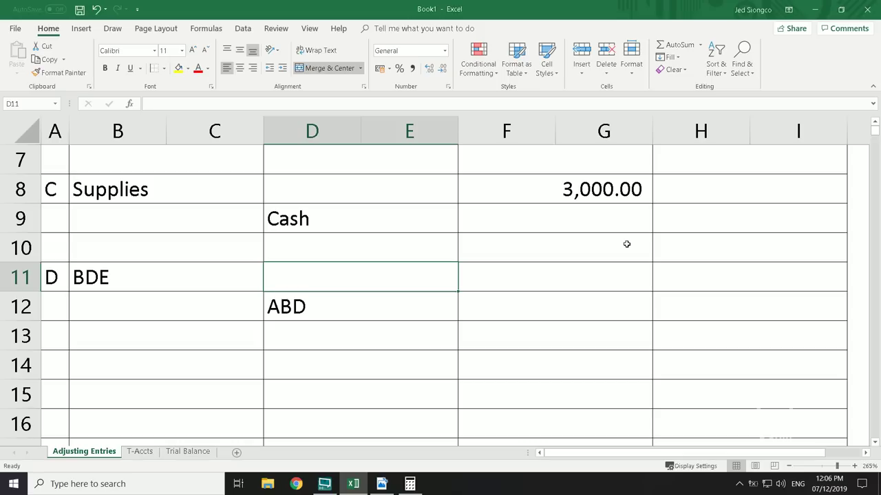
Enter 36,000 as entry D's debit amount in F11 and 36,000 as its credit amount in H12
key(Right)
click(146, 453)
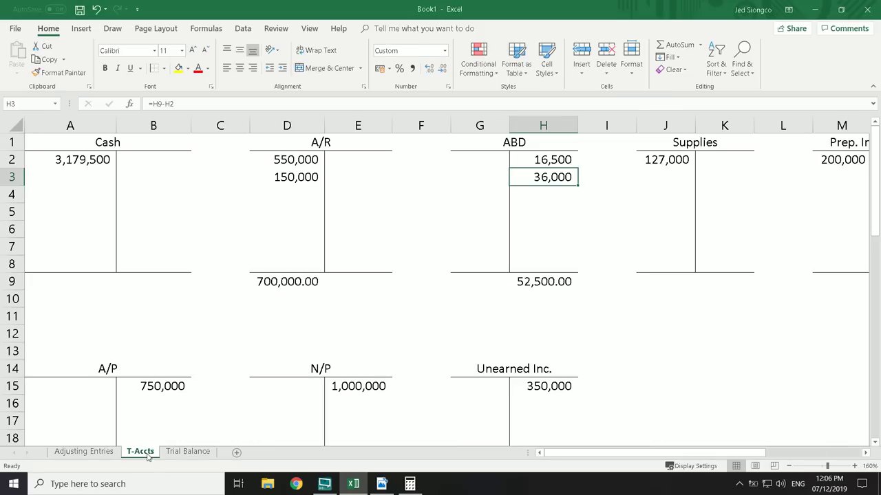
click(84, 452)
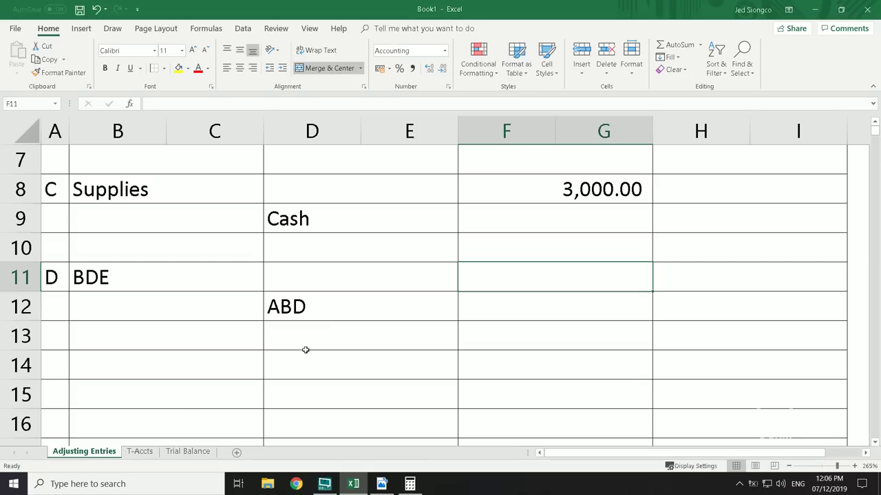
text(36,000)
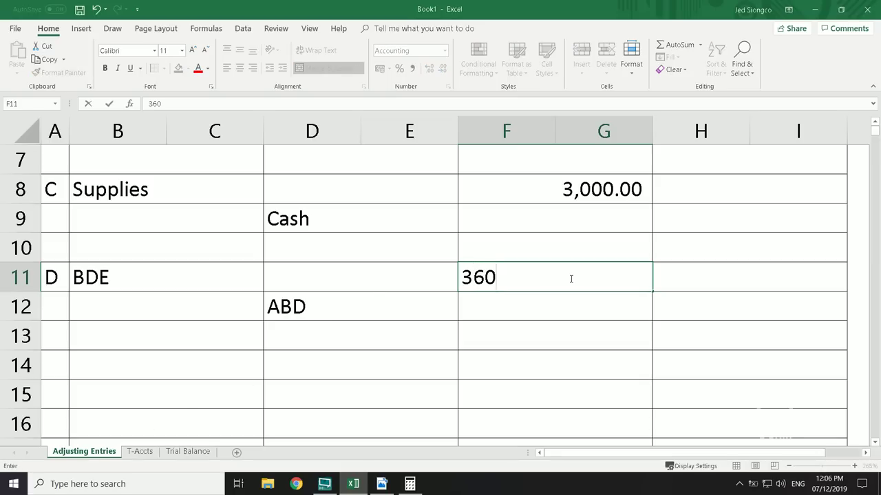
key(Return)
key(Tab)
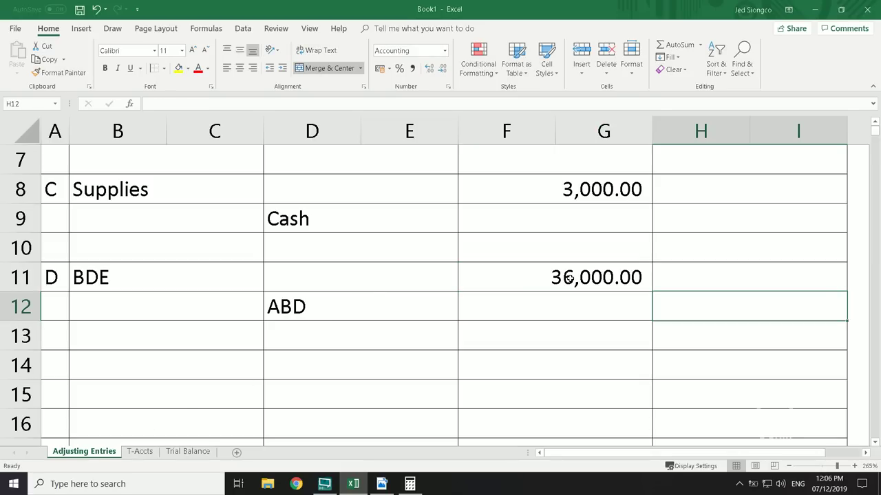
text(36000)
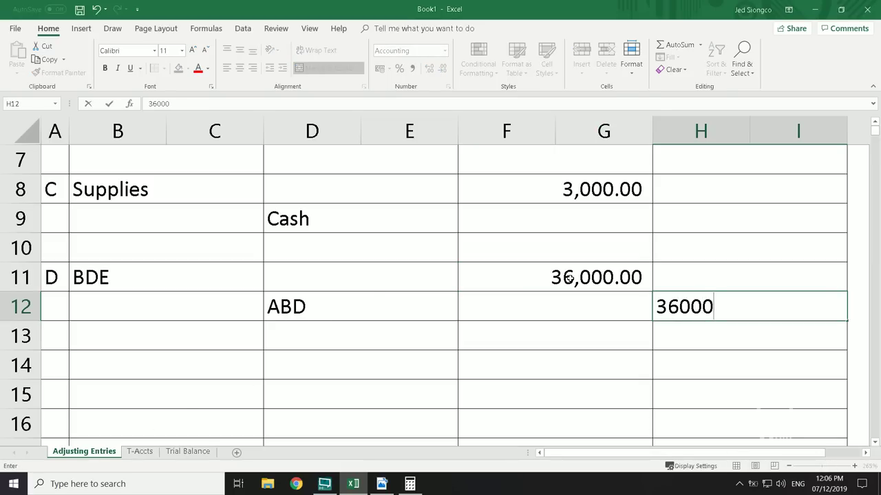
key(ctrl+Return)
key(Left)
key(Left)
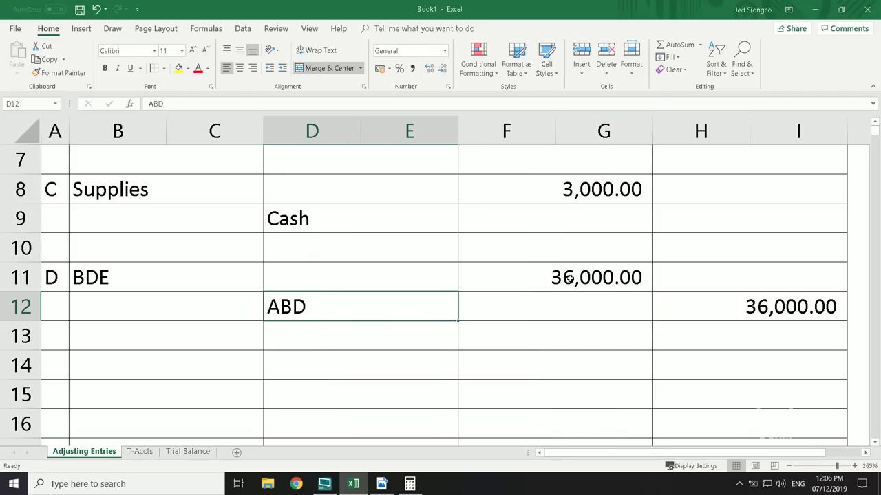
Compare the ABD posting on the T-Accts sheet with the debit and credit lines of entry D on the Adjusting Entries sheet
click(149, 452)
click(498, 180)
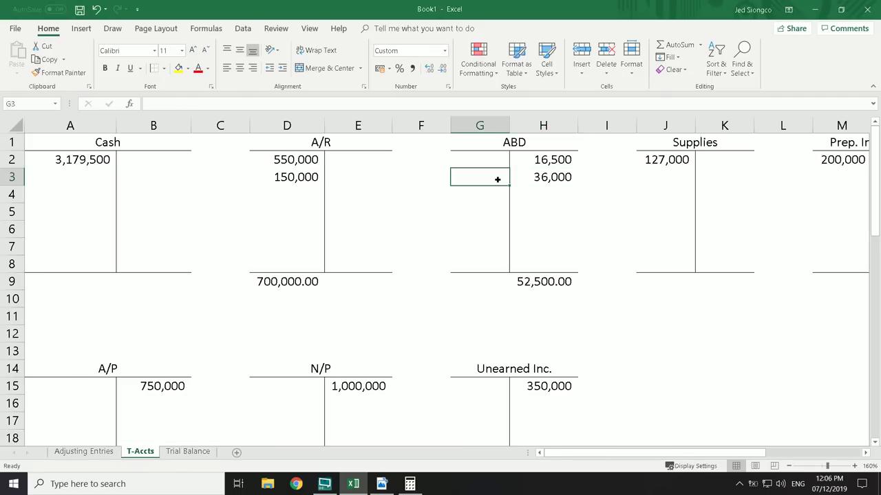
click(567, 178)
click(522, 143)
click(545, 177)
click(83, 451)
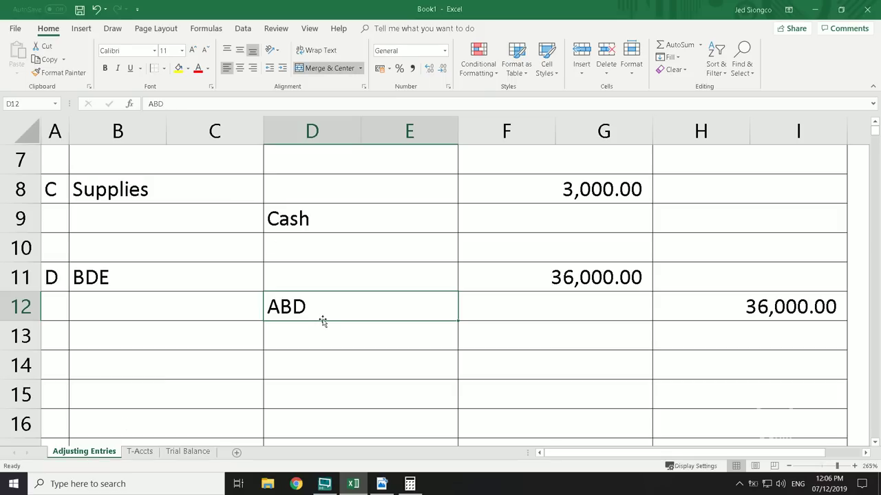
click(767, 306)
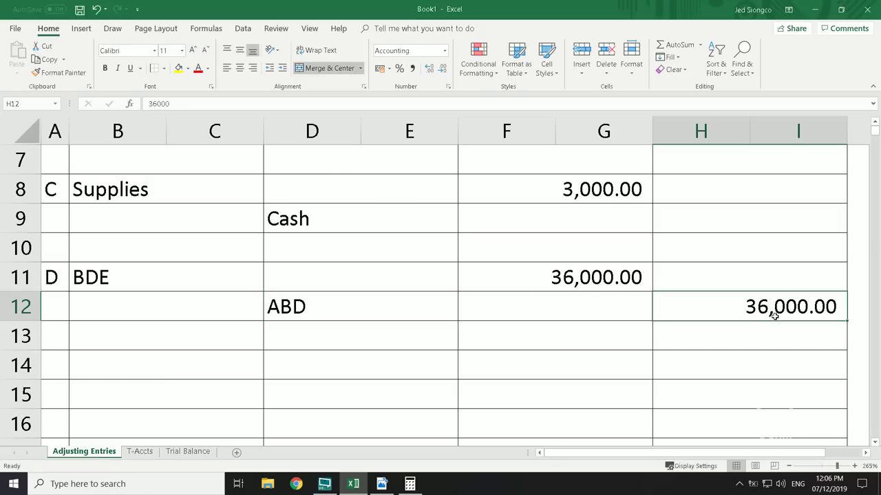
click(141, 453)
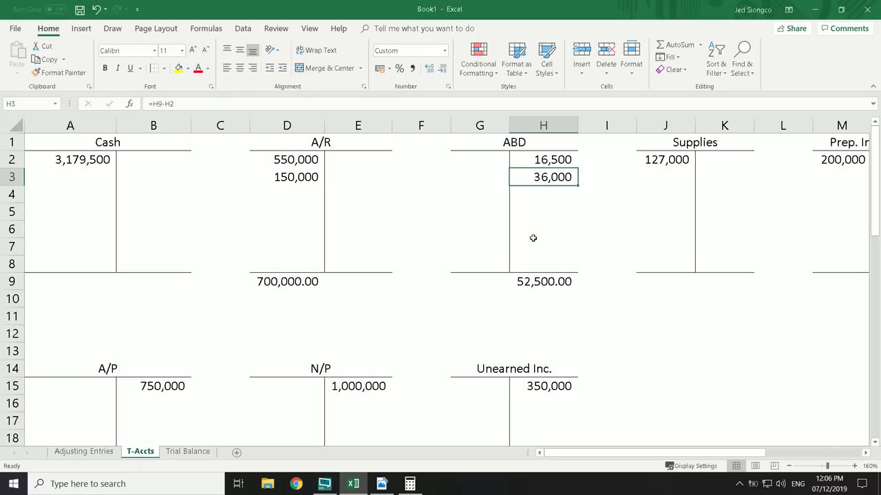
scroll(471, 278, down, 4)
scroll(474, 278, up, 4)
click(84, 451)
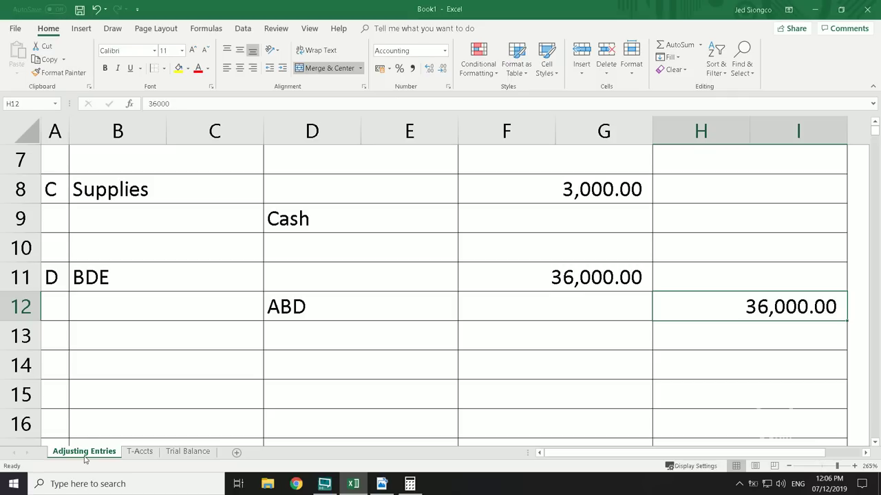
click(138, 281)
drag(87, 282, 560, 278)
click(560, 277)
drag(168, 272, 560, 257)
click(559, 277)
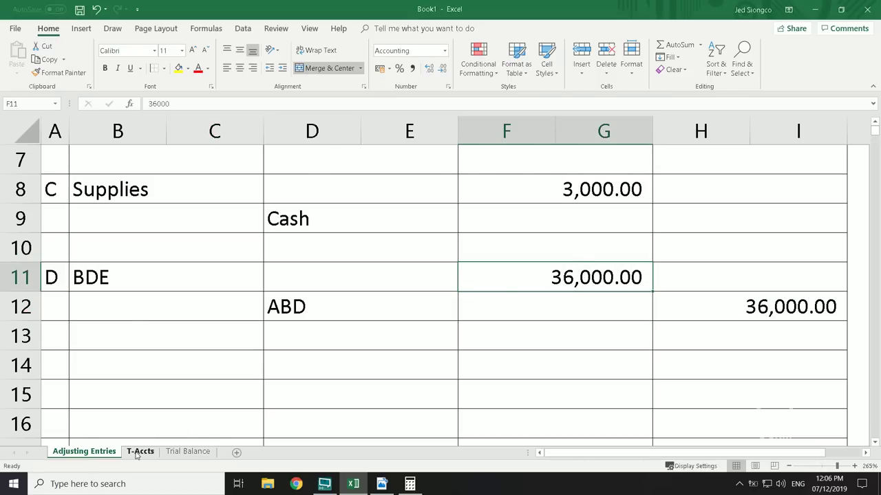
Look through the T-Accts sheet for a bad debts expense account and for free space beside the Tax & Lic account
click(140, 451)
scroll(108, 295, down, 9)
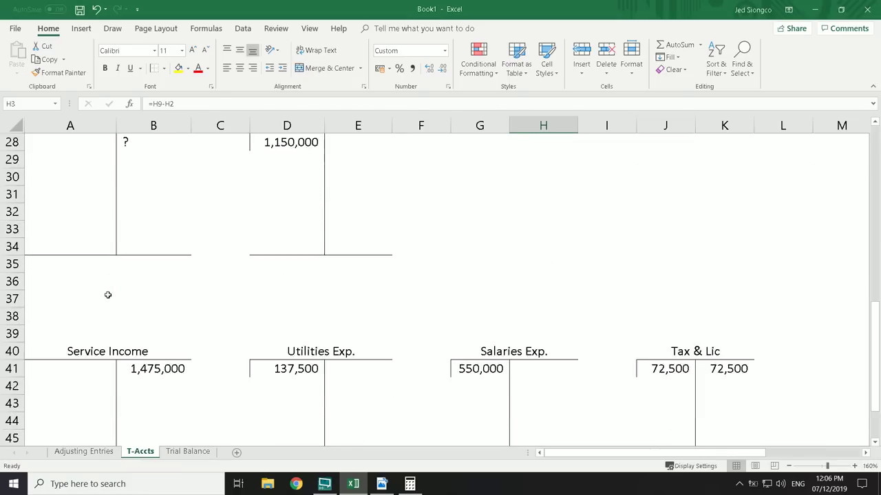
scroll(108, 295, down, 2)
click(5, 252)
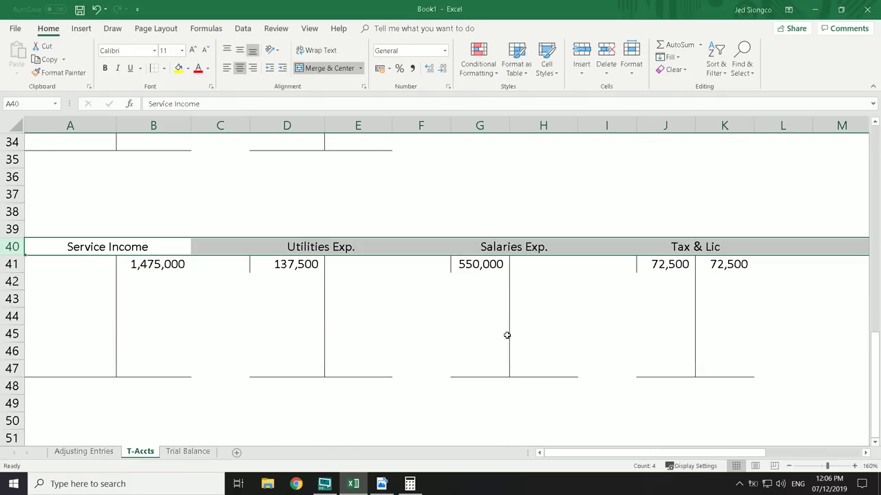
drag(563, 453, 506, 447)
click(377, 383)
click(279, 249)
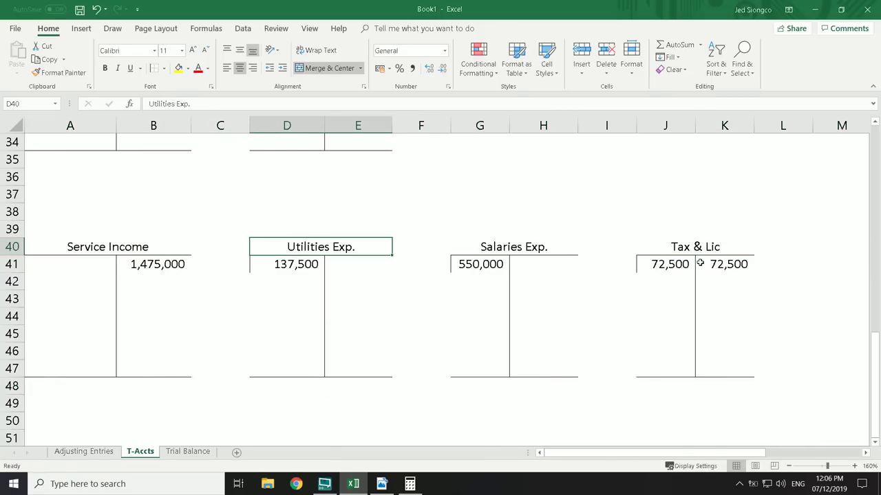
key(Right)
key(Right)
key(Right)
key(Right)
key(Right)
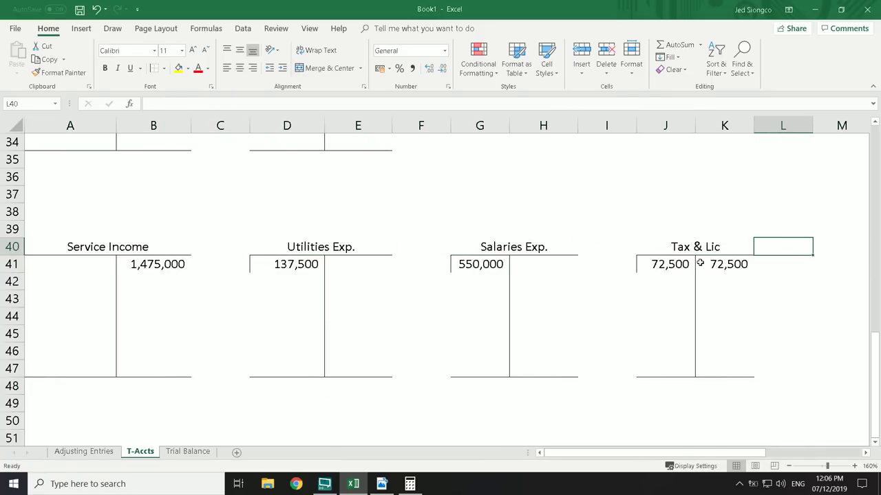
Copy the whole Service Income T-account, A40:B48, including its title and lines
key(Left)
key(Left)
key(Left)
key(Left)
key(Left)
key(Left)
key(Left)
key(shift+Down)
key(shift+Down)
key(shift+Down)
key(shift+Down)
key(shift+Down)
key(shift+Down)
key(shift+Down)
key(shift+Down)
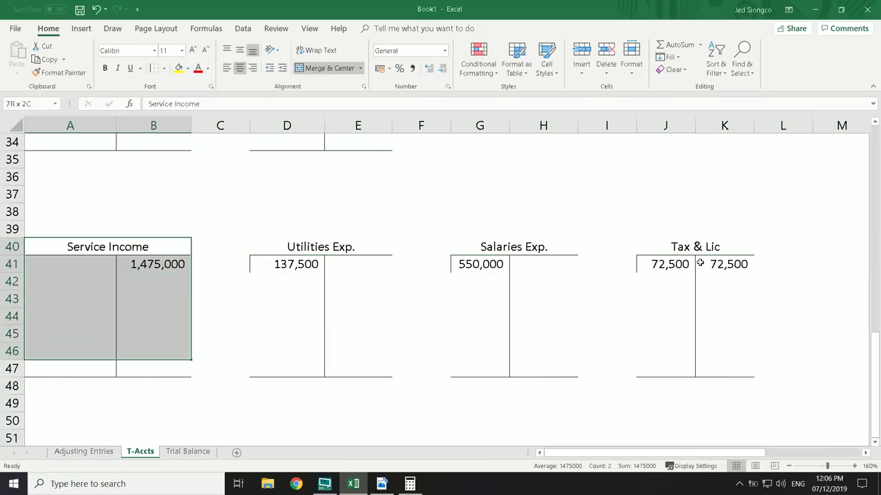
key(ctrl+c)
Paste the copied T-account at M40, one column after Tax & Lic, and title it BDE
key(Right)
key(Right)
key(Right)
key(Right)
key(Right)
key(Right)
key(Right)
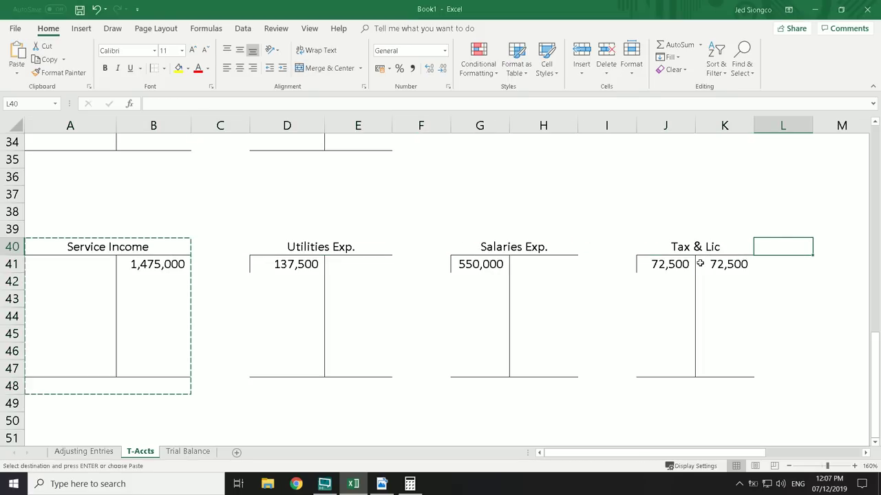
key(Right)
key(ctrl+v)
key(Up)
key(Down)
text(BDE)
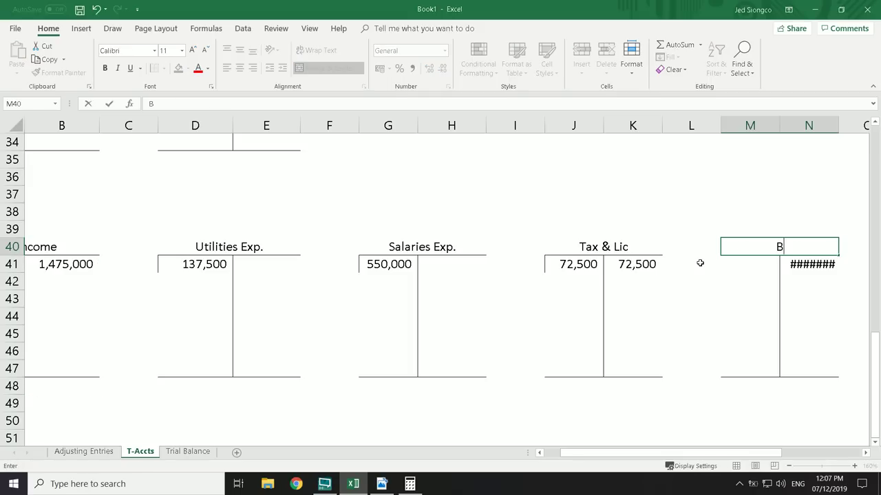
key(Return)
Clear the copied credit amount in N41 and enter 36,000 as the BDE debit in M41
key(Right)
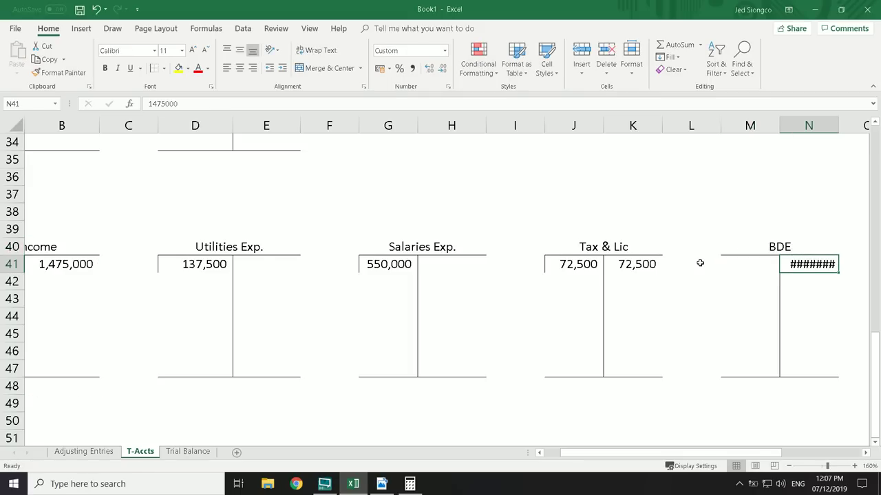
key(Delete)
key(Left)
text(3600)
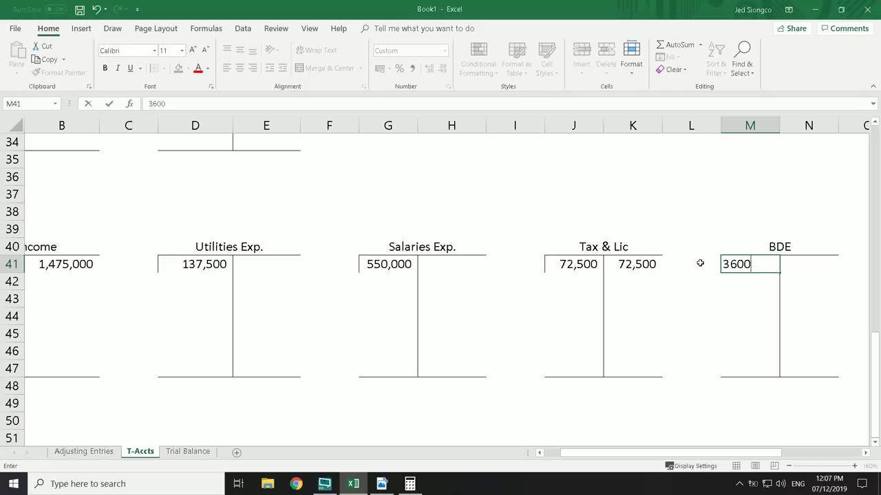
key(Return)
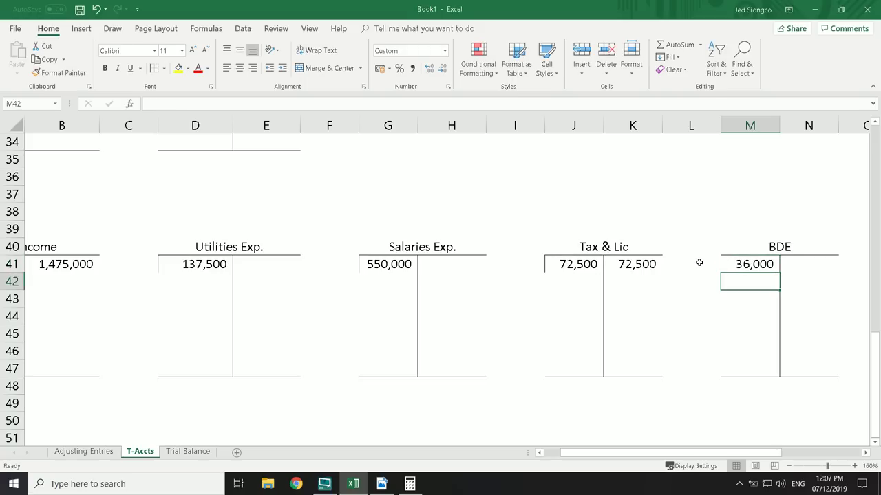
scroll(415, 260, up, 11)
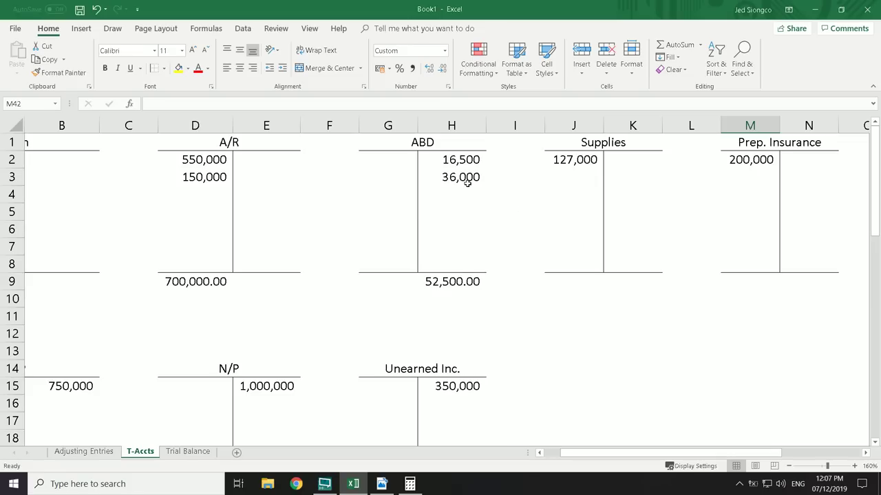
drag(874, 155, 868, 338)
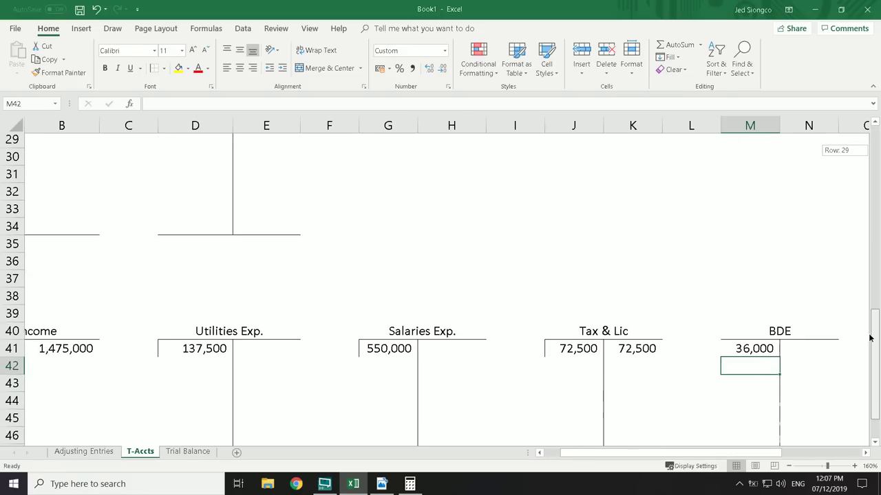
Check the BDE debit and the ABD credit on the T-Accts sheet against adjusting entry D
click(750, 350)
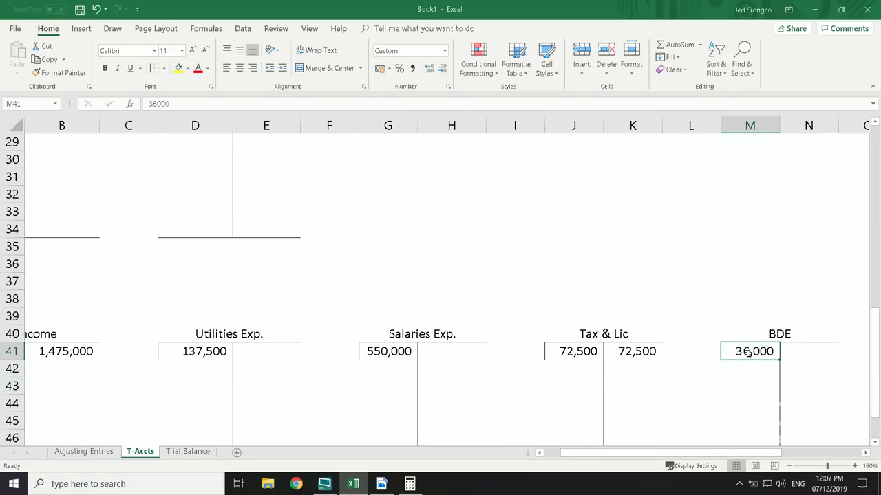
click(84, 451)
drag(130, 282, 769, 310)
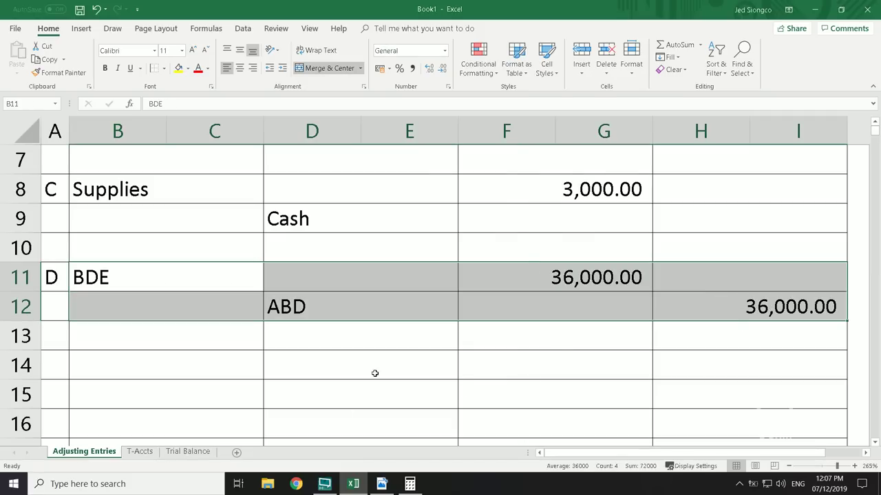
click(141, 452)
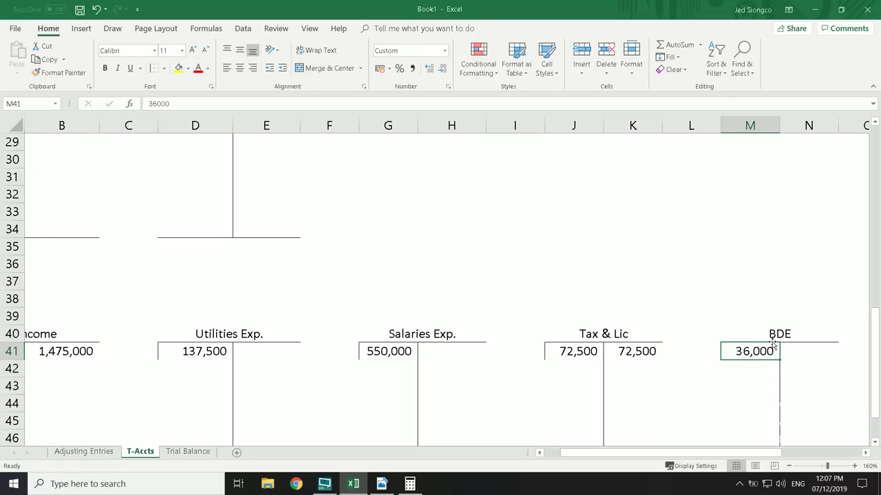
drag(874, 334, 873, 113)
click(467, 177)
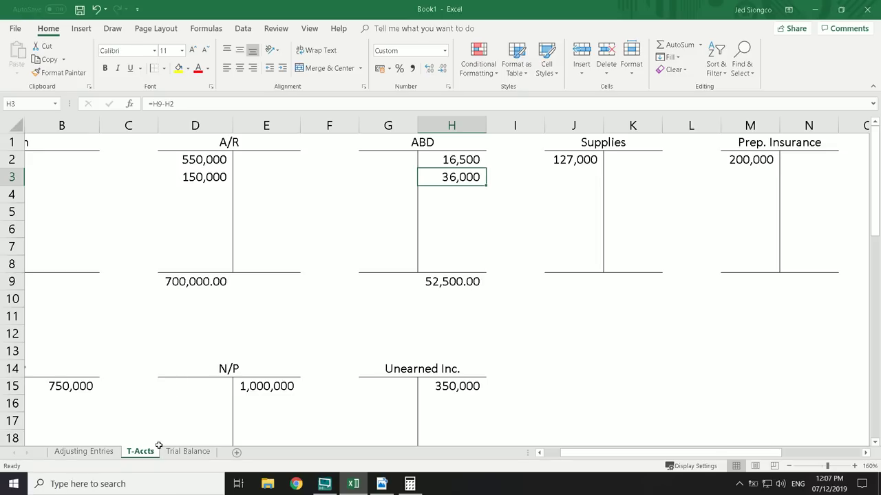
click(88, 452)
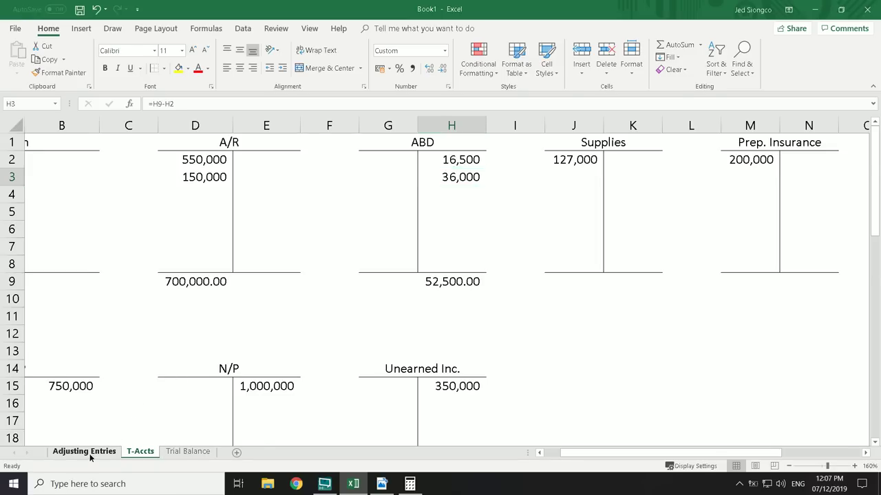
click(48, 362)
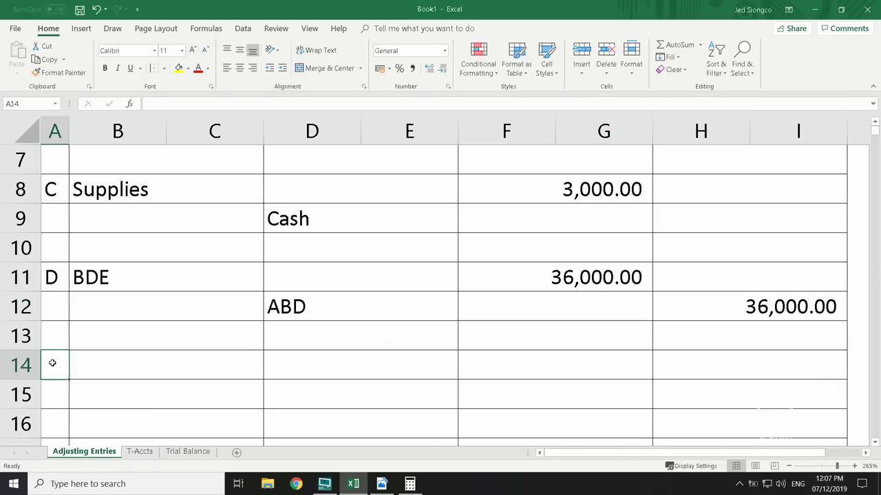
text(E)
key(BackSpace)
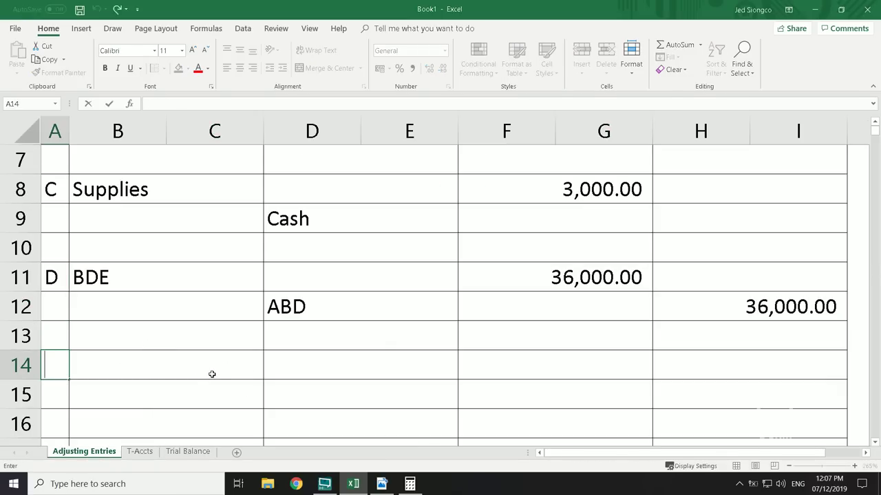
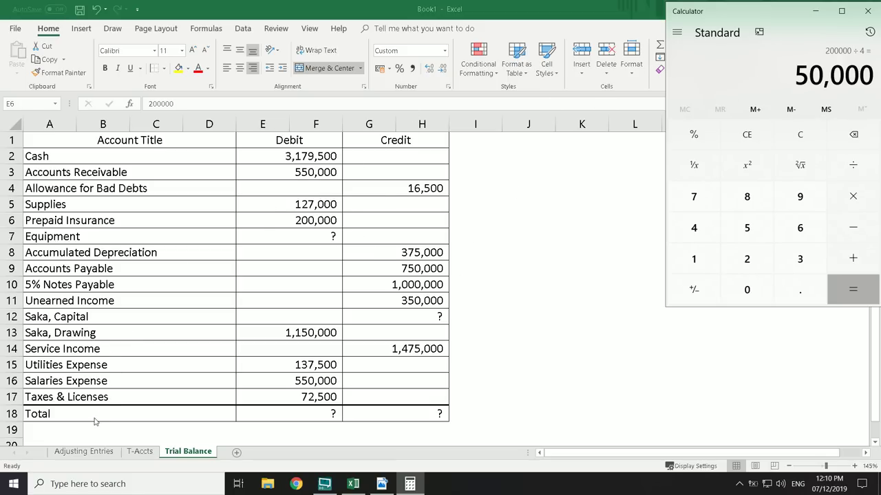
Start adjusting entry F in row 17 with Insurance Exp. as the debit account and Prep. Insurance as the credit account in row 18
click(90, 452)
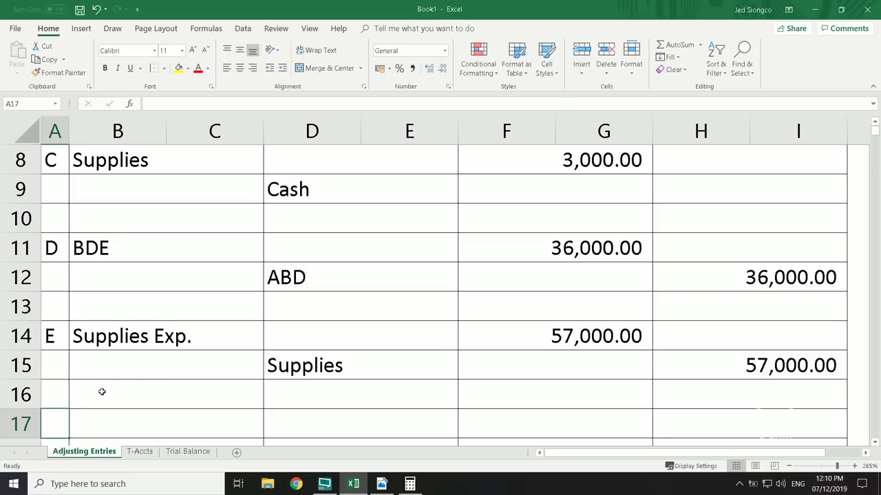
text(F)
key(Tab)
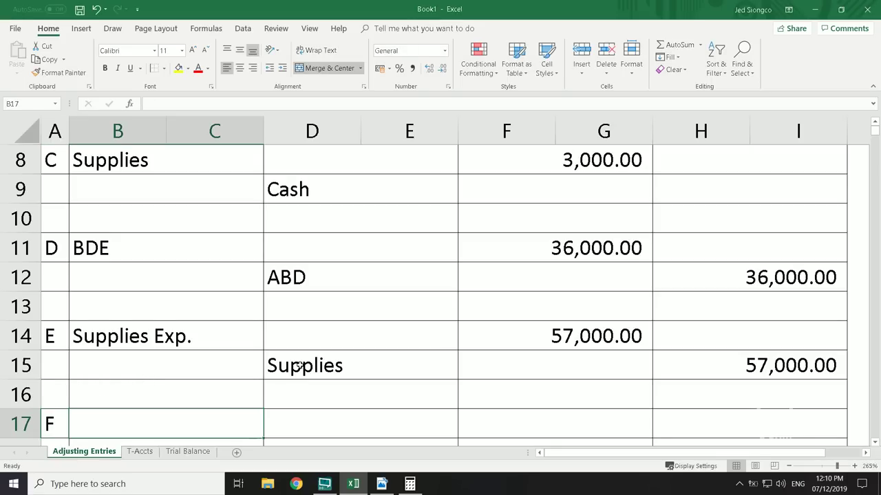
text(Prep)
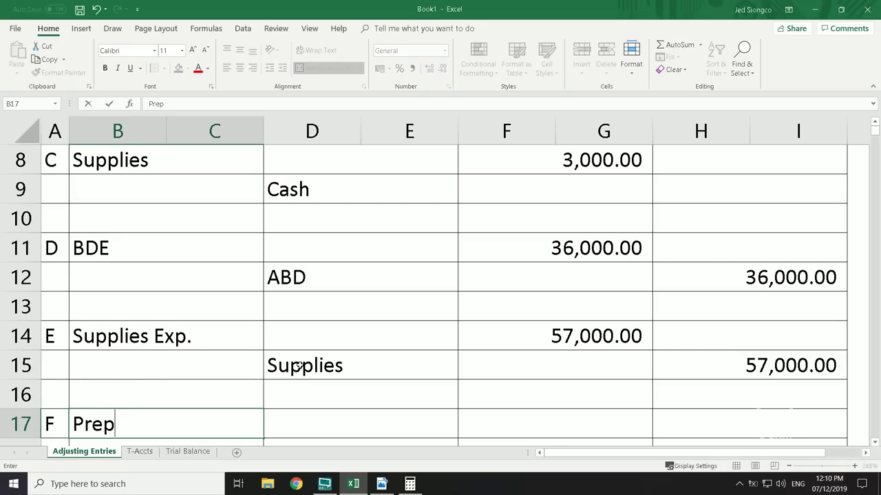
key(BackSpace)
key(BackSpace)
key(BackSpace)
key(BackSpace)
text(Insurance Exp.)
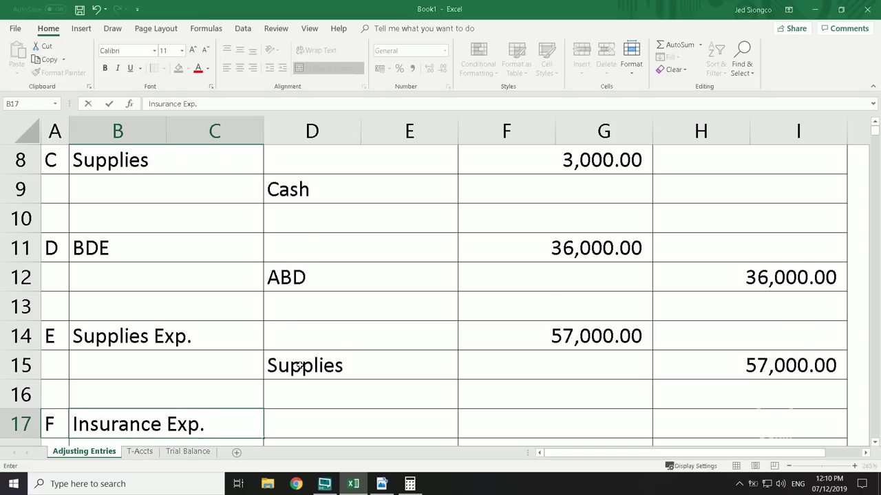
key(Return)
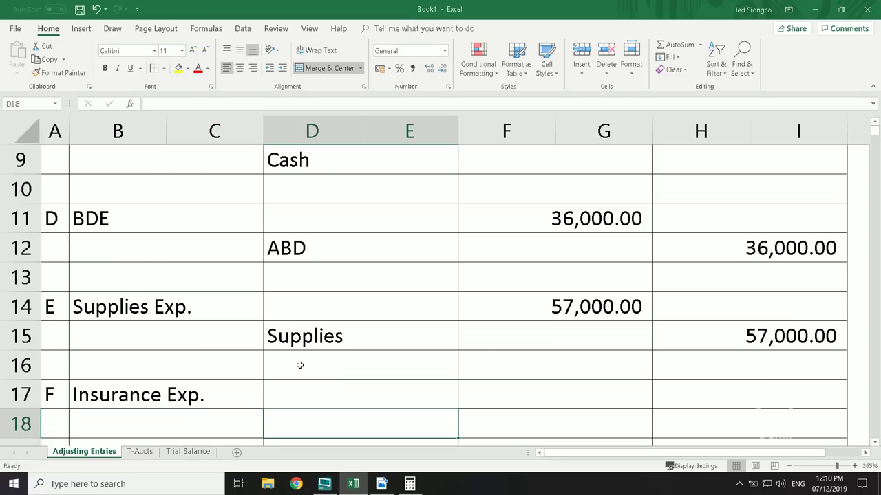
text(Prep.)
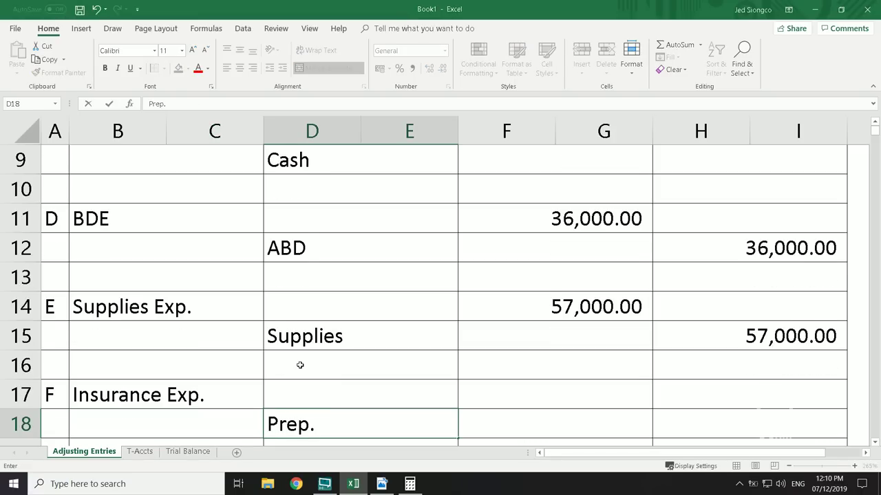
text( Insurance)
Enter 50,000 as the Insurance Exp. debit in F17 and 50,000 as the Prep. Insurance credit in H18
key(Up)
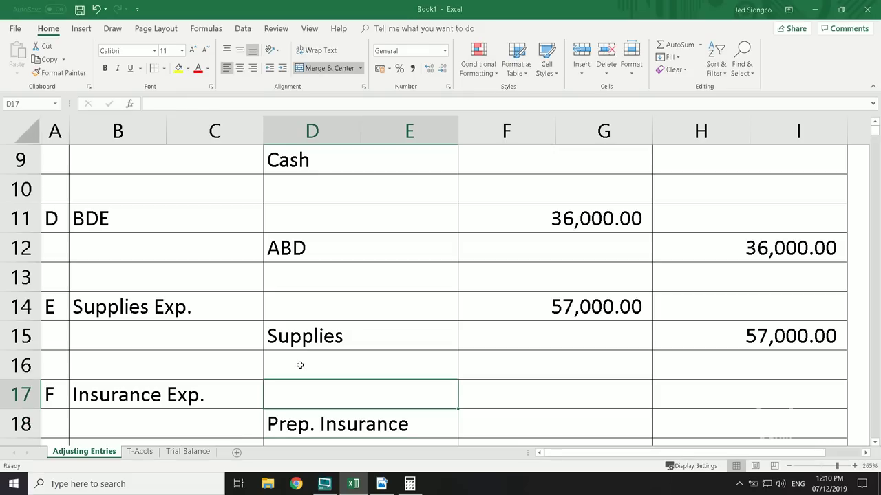
key(Right)
text(50000)
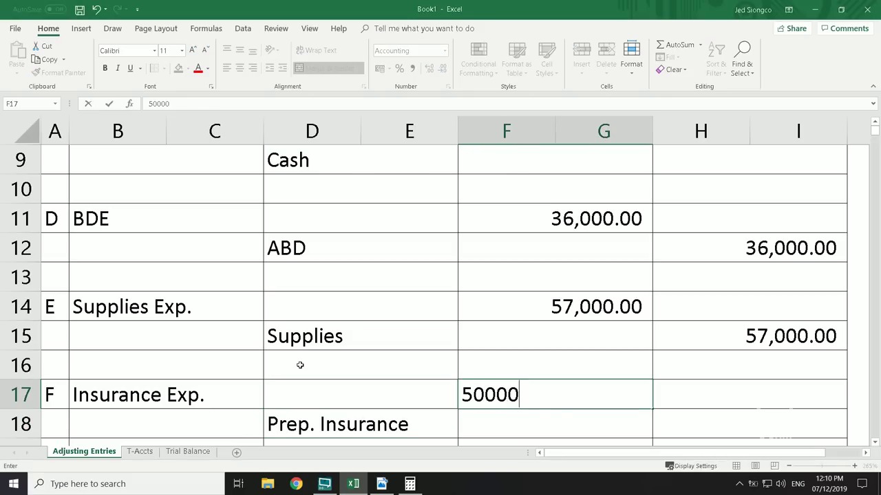
key(Return)
key(Right)
text(50000)
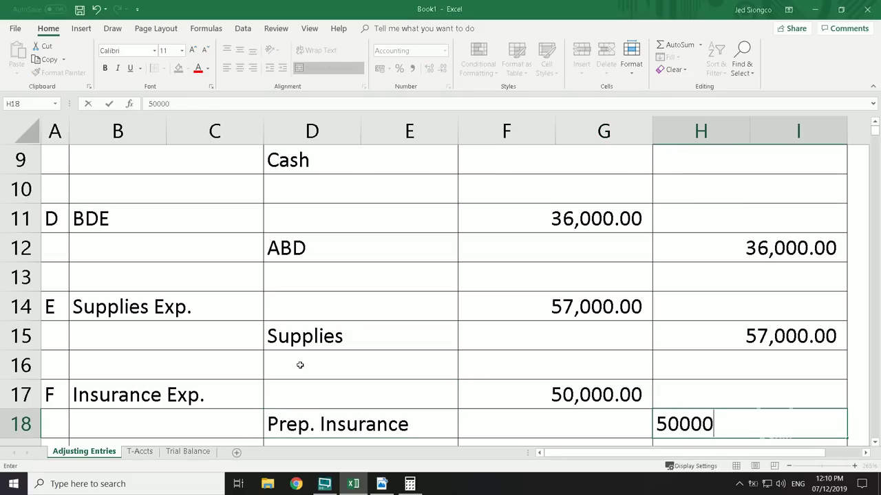
key(Return)
key(Return)
key(Up)
key(Down)
key(Left)
key(Left)
key(Left)
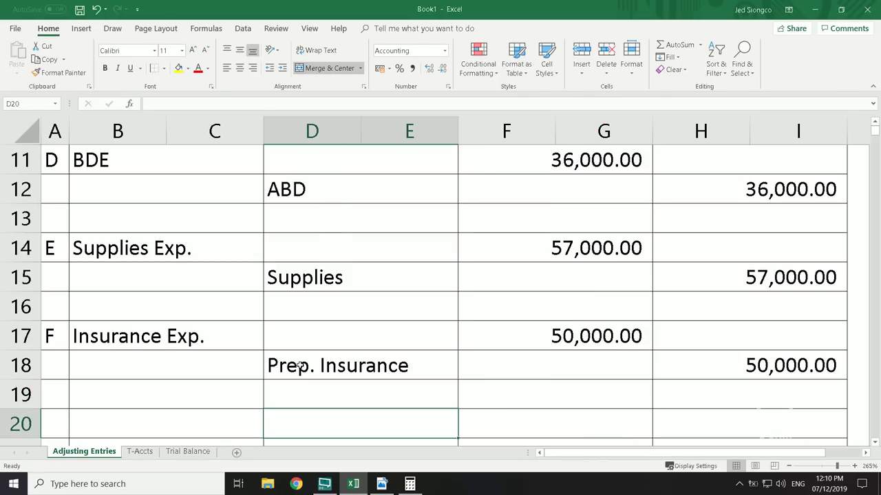
key(Left)
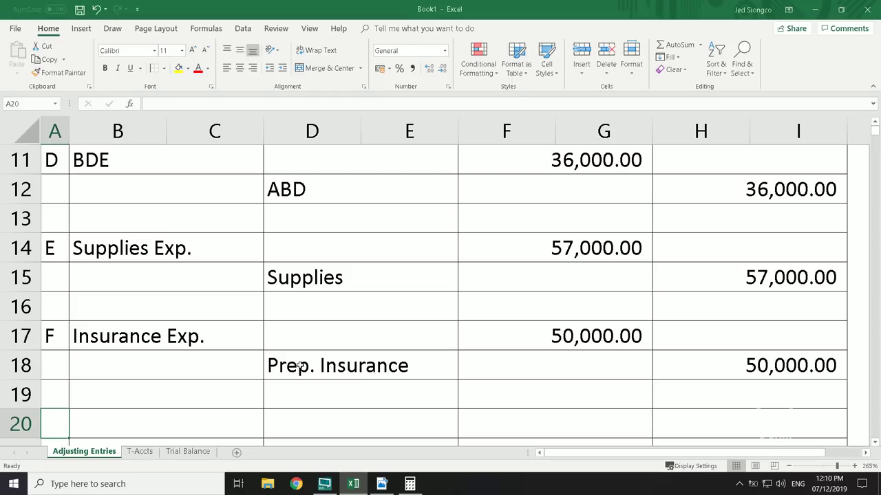
text(G)
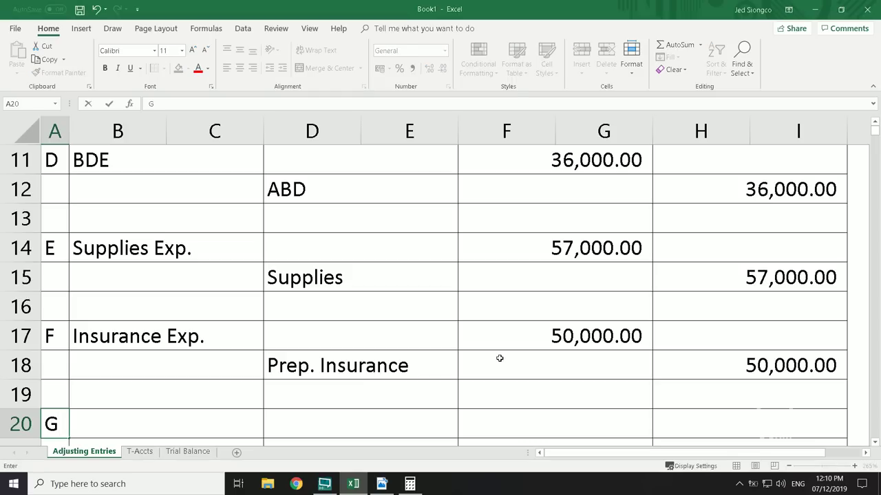
key(Escape)
Examine the Accumulated Depreciation row and its credit balance on the Trial Balance sheet
click(195, 452)
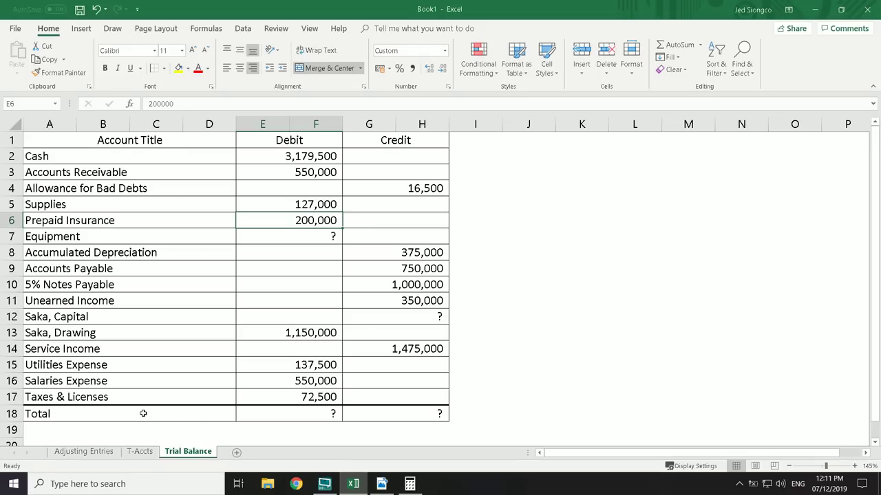
click(85, 164)
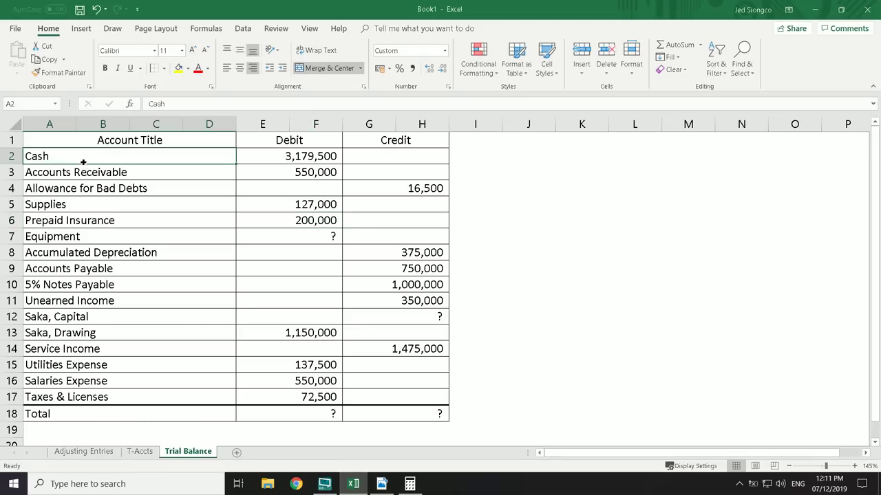
click(137, 252)
drag(136, 253, 422, 251)
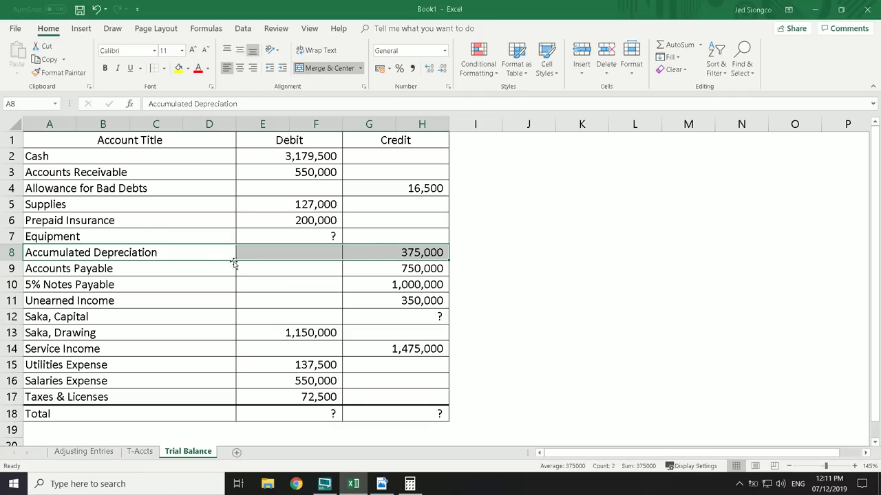
click(402, 247)
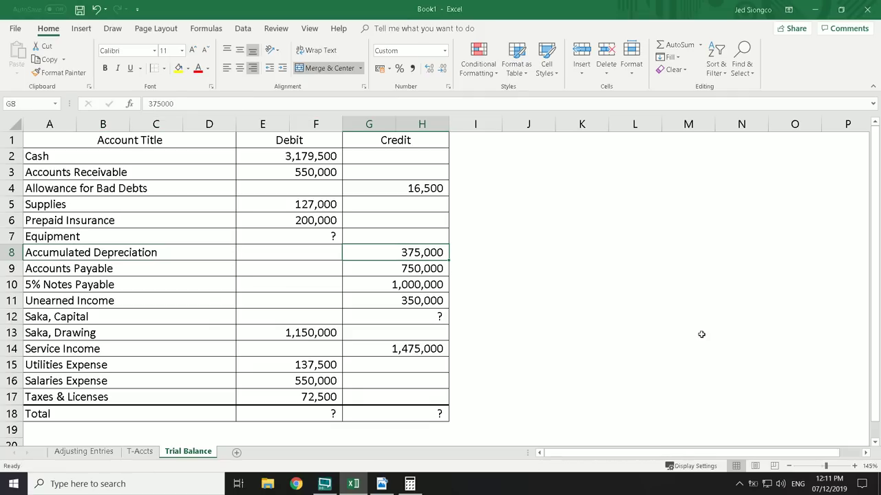
key(shift+Left)
key(shift+Left)
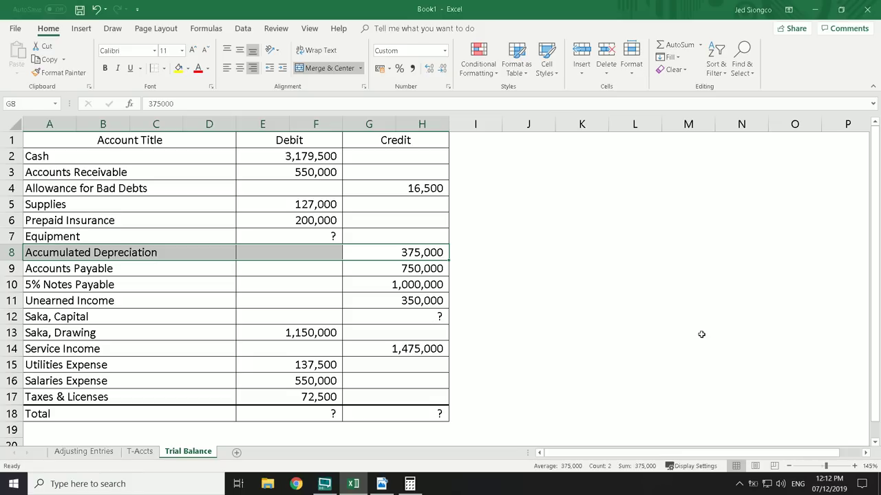
click(428, 249)
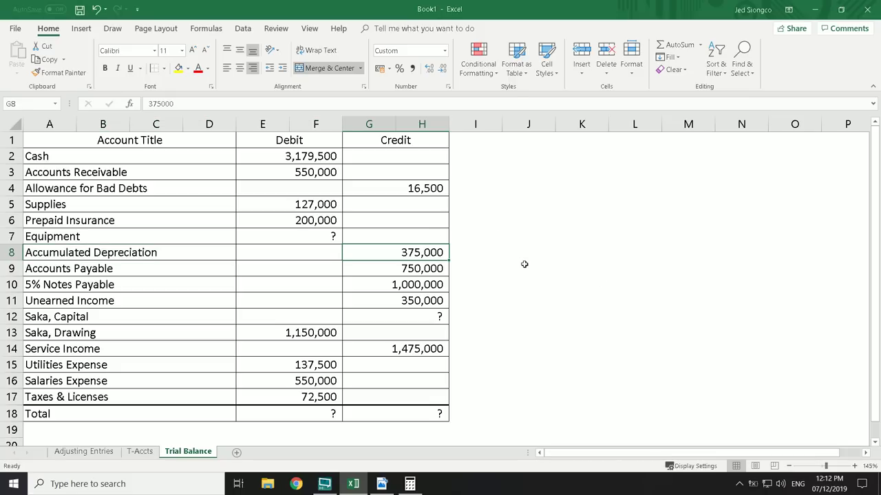
key(shift+Left)
key(shift+Left)
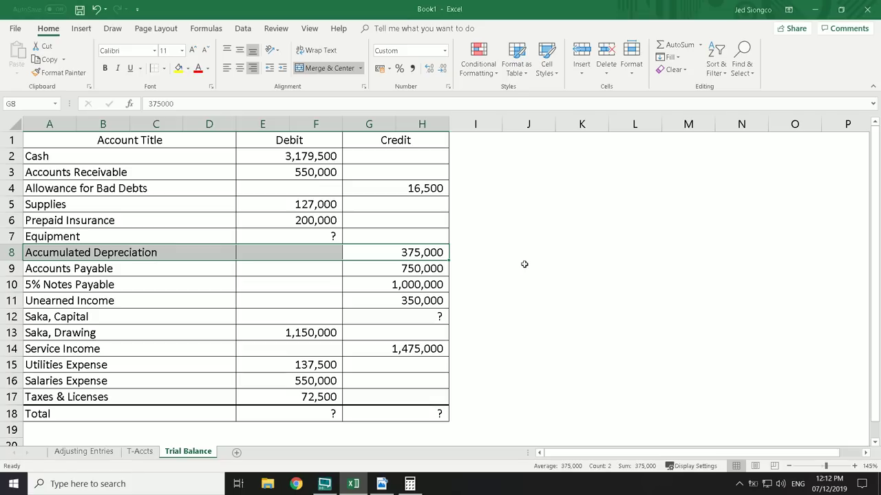
Look through the trial balance's account titles from Cash down to Taxes & Licenses
key(Down)
key(Down)
key(Down)
key(Down)
key(Down)
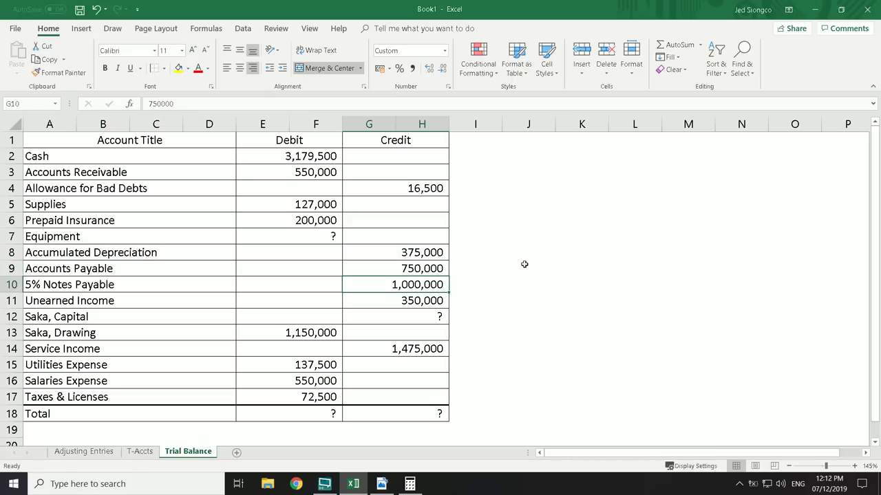
key(Left)
key(Left)
key(Down)
key(Down)
key(Down)
key(Down)
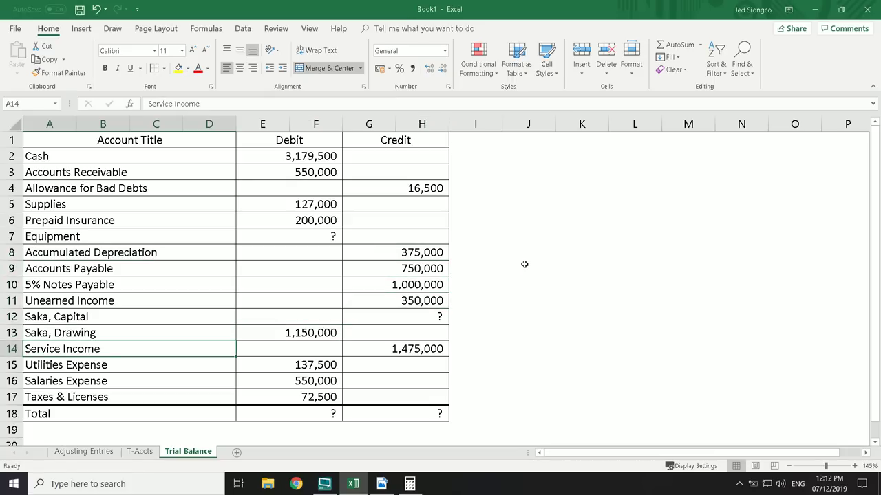
key(ctrl+shift+Up)
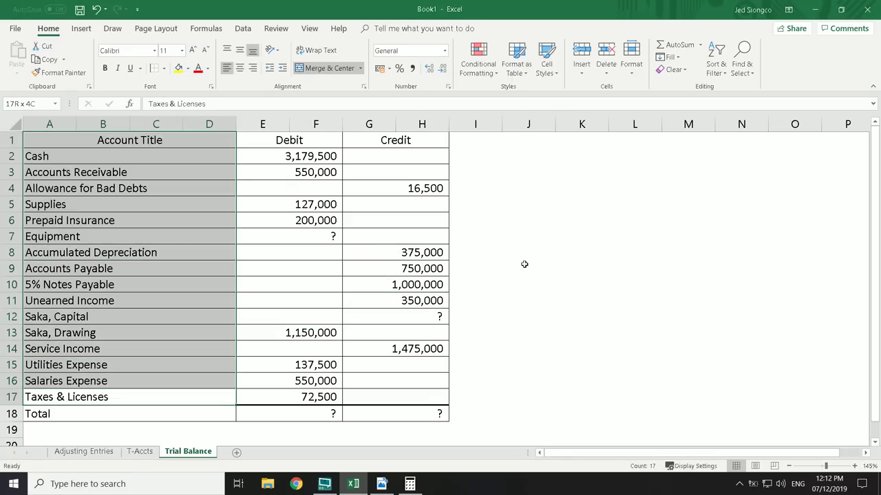
key(shift+Down)
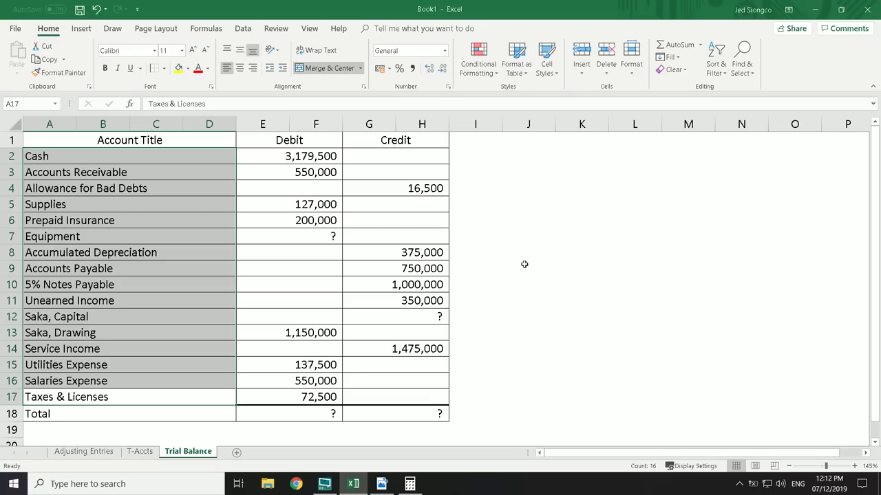
key(shift+BackSpace)
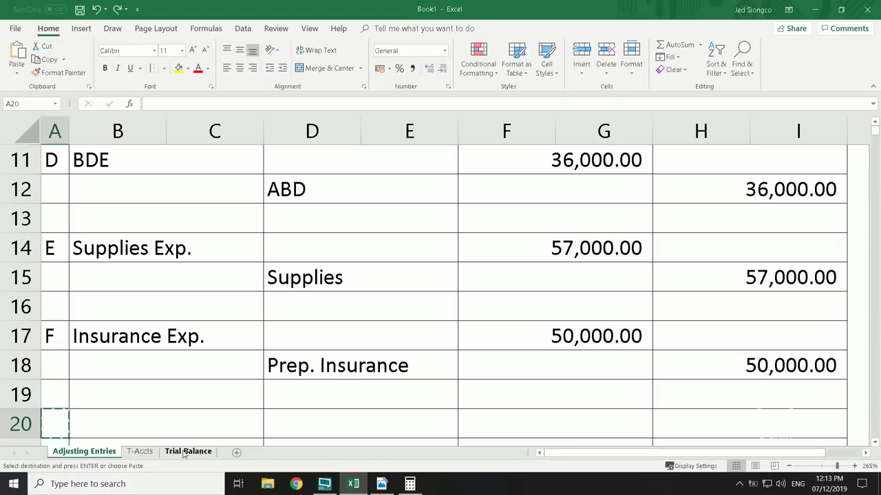
Return to the Trial Balance sheet and recheck the credit balance of Accumulated Depreciation
click(186, 452)
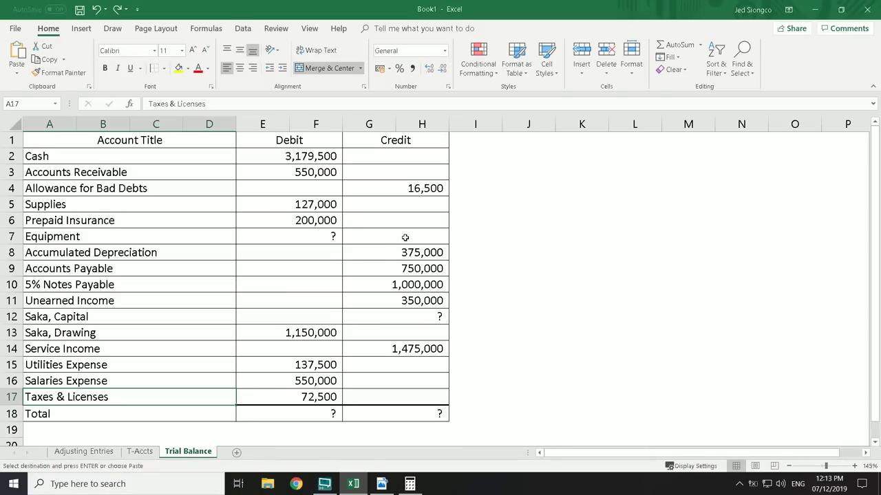
click(406, 258)
key(Home)
key(Right)
key(Right)
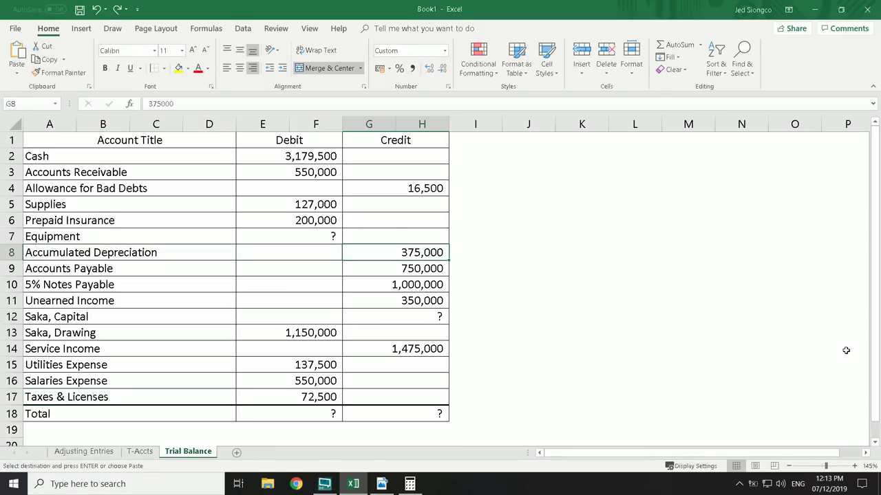
key(Up)
key(Down)
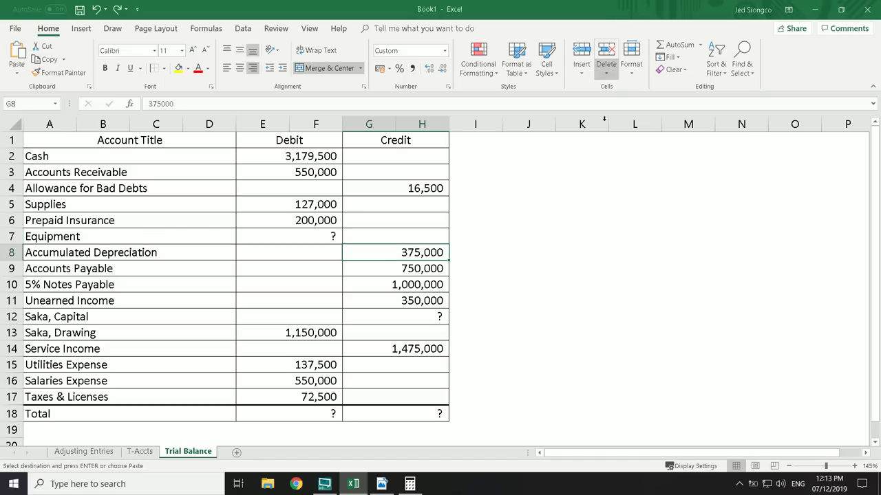
Select the Accumulated Depreciation credit balance and divide 375,000 by 18 in Calculator
double_click(421, 252)
key(Tab)
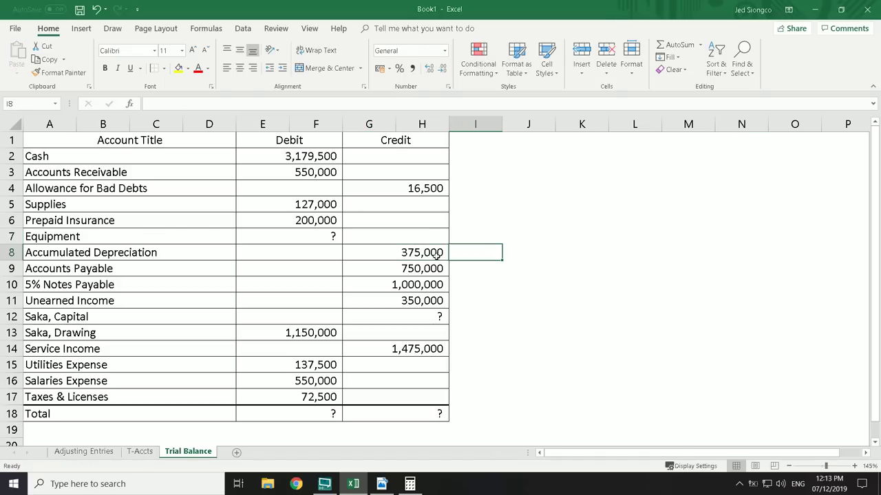
key(Left)
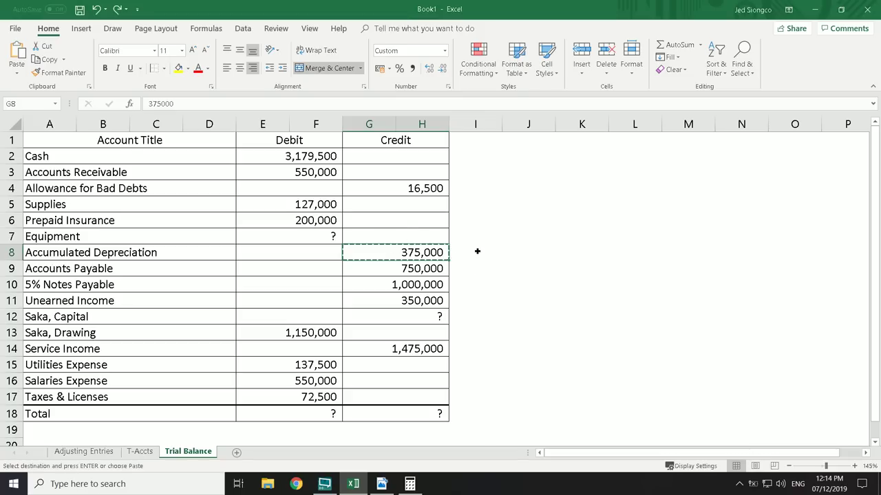
click(410, 483)
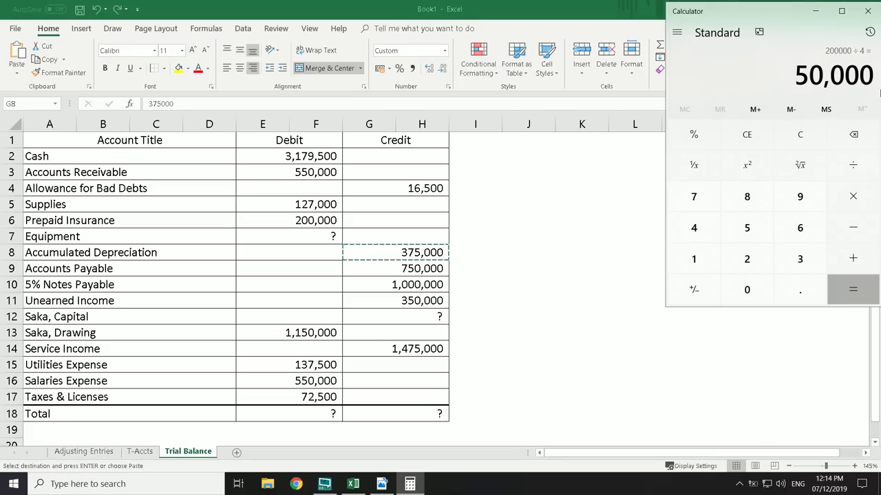
text(375000)
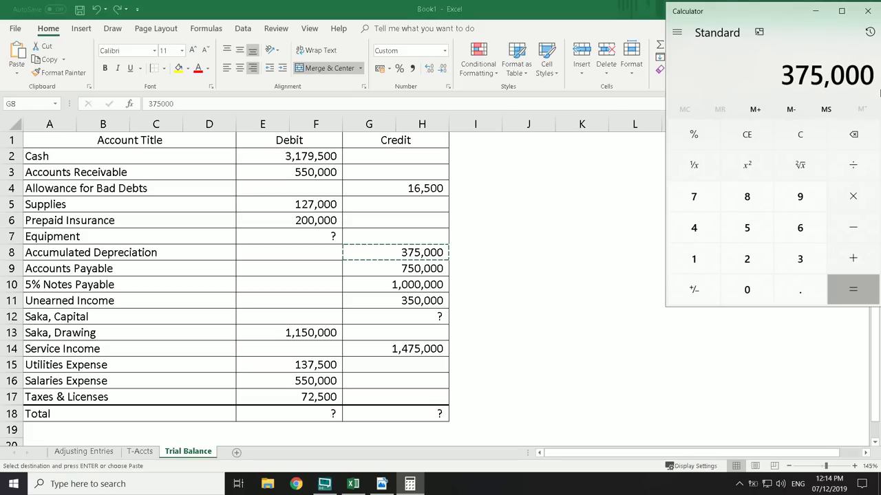
key(slash)
text(18)
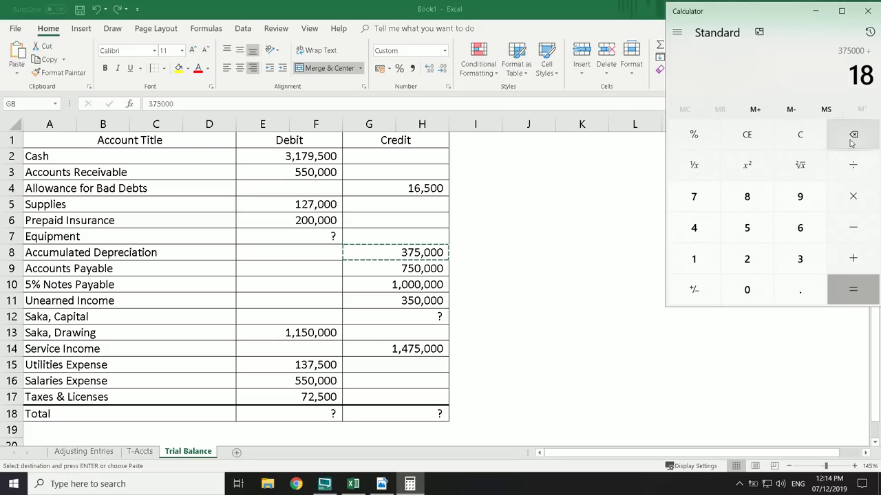
key(Return)
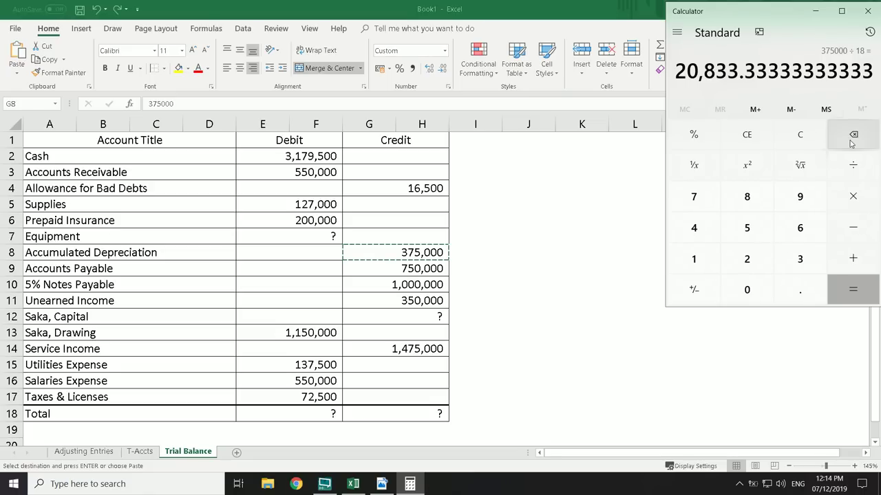
Switch to the problem document and check the trial balance date against the equipment purchase date, salvage value and useful life in item g
key(alt+Tab)
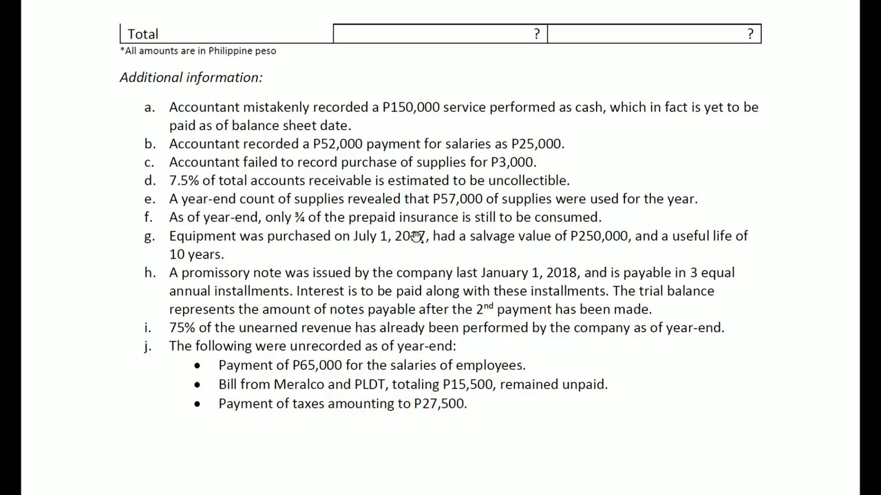
scroll(430, 216, up, 5)
scroll(423, 289, up, 4)
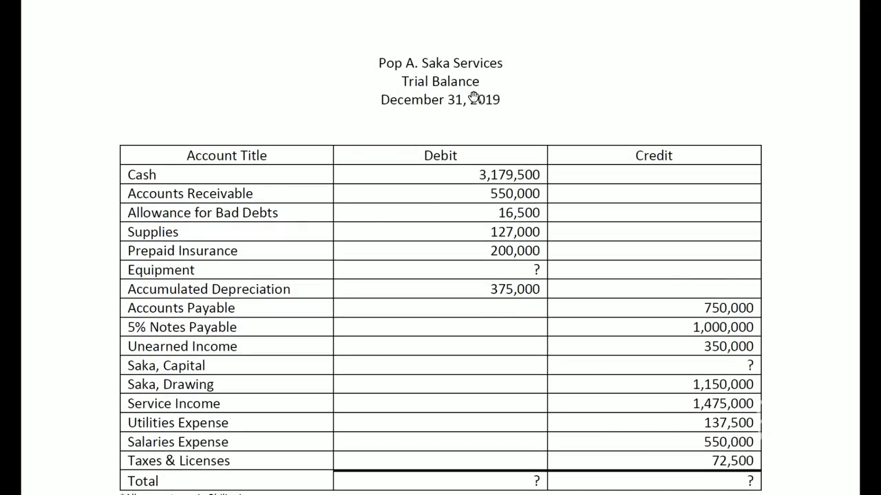
scroll(450, 128, down, 3)
scroll(450, 142, down, 3)
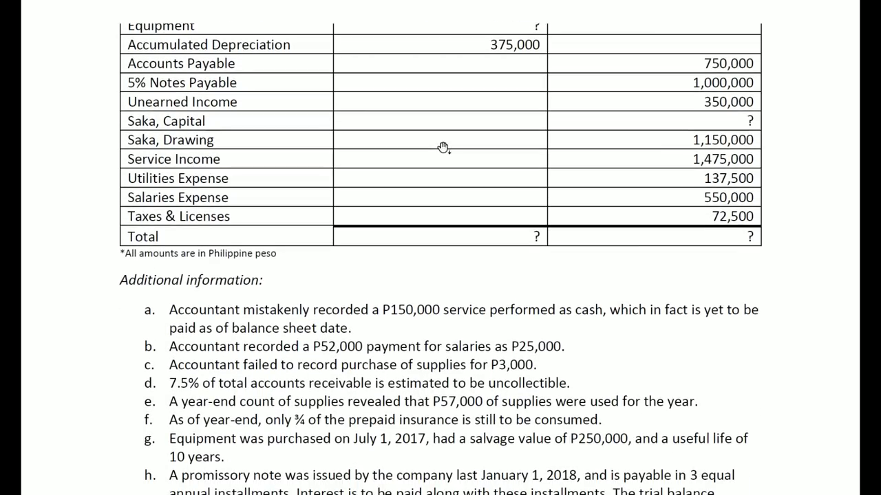
scroll(443, 147, down, 3)
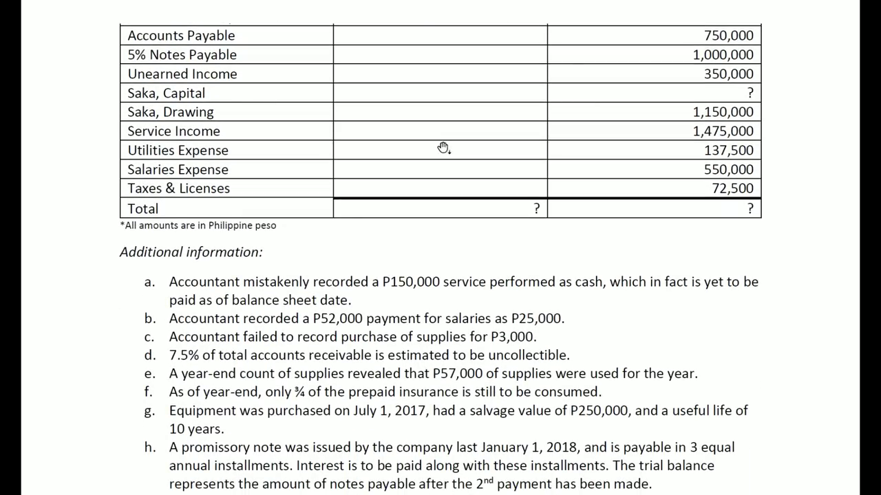
scroll(441, 153, down, 1)
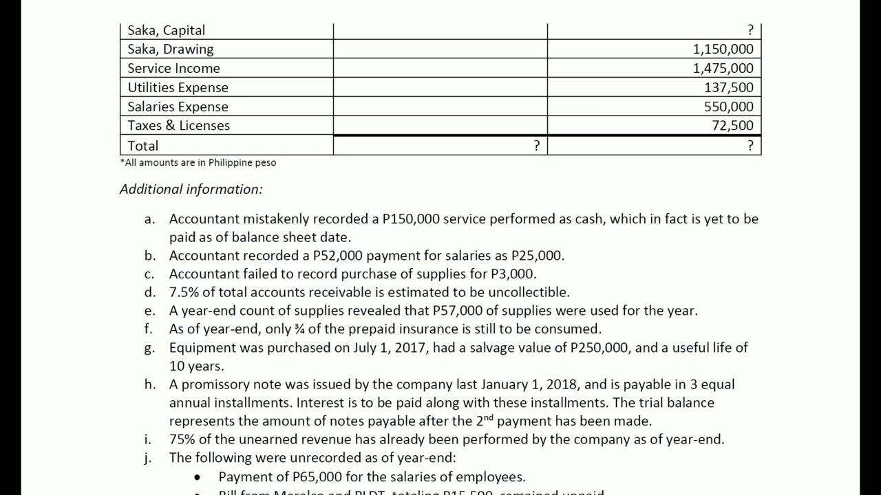
scroll(452, 145, down, 3)
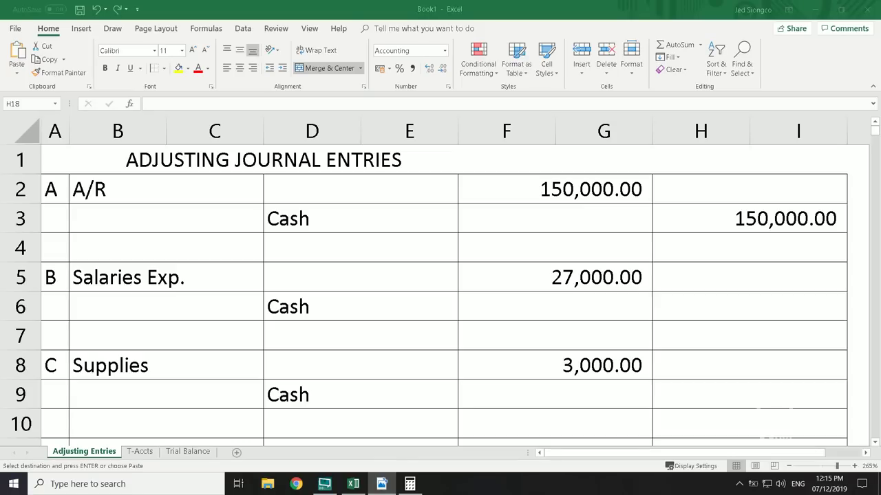
Return to Calculator and review the monthly depreciation quotient
key(alt+Tab)
key(alt+Tab)
key(alt+Tab)
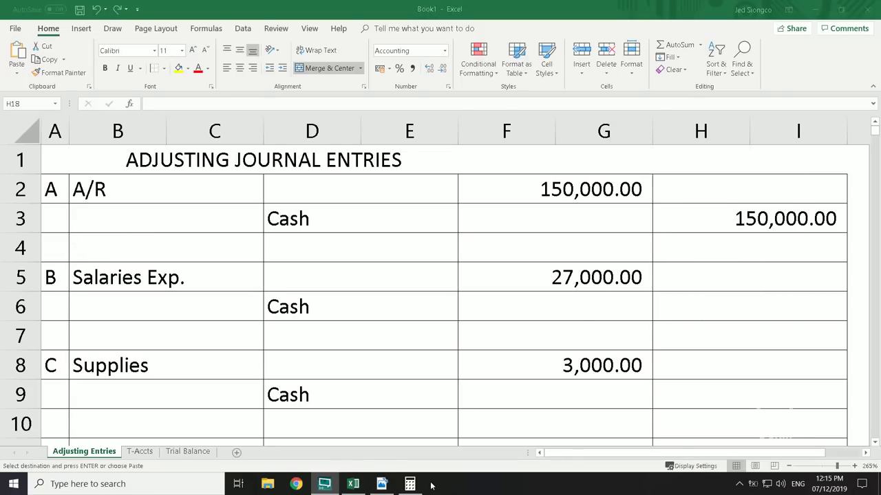
click(409, 483)
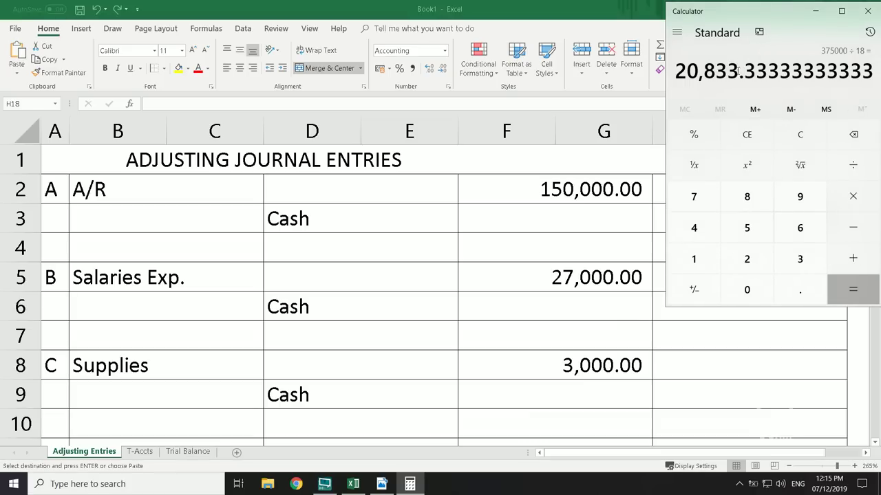
drag(735, 70, 676, 63)
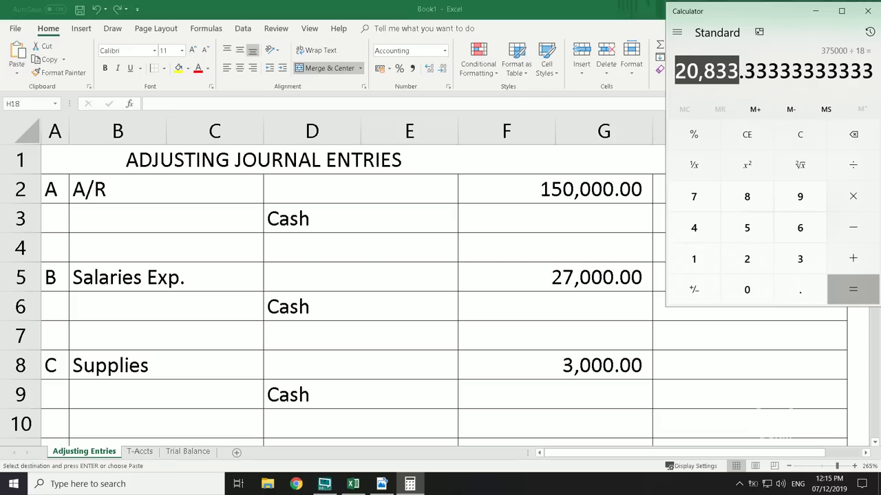
click(802, 71)
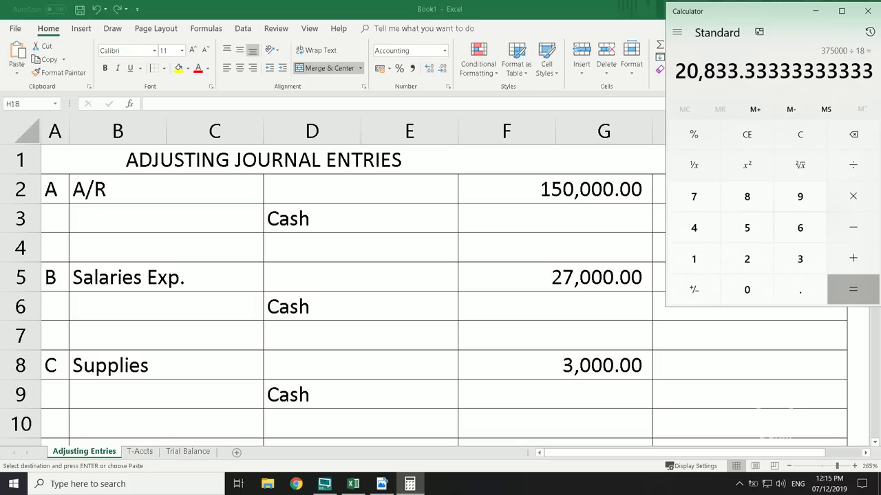
key(Return)
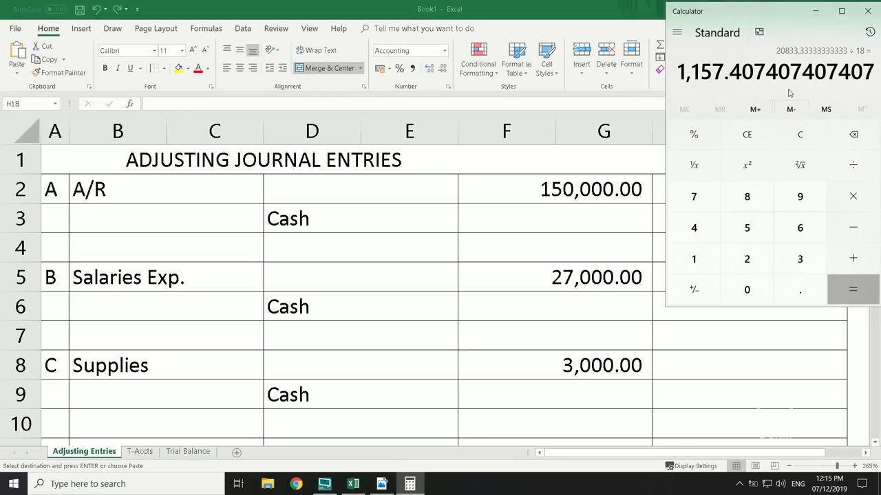
Recompute the monthly depreciation in Calculator as 375,000 divided by 18, rechecking the Accumulated Depreciation credit on the Trial Balance sheet
text(375)
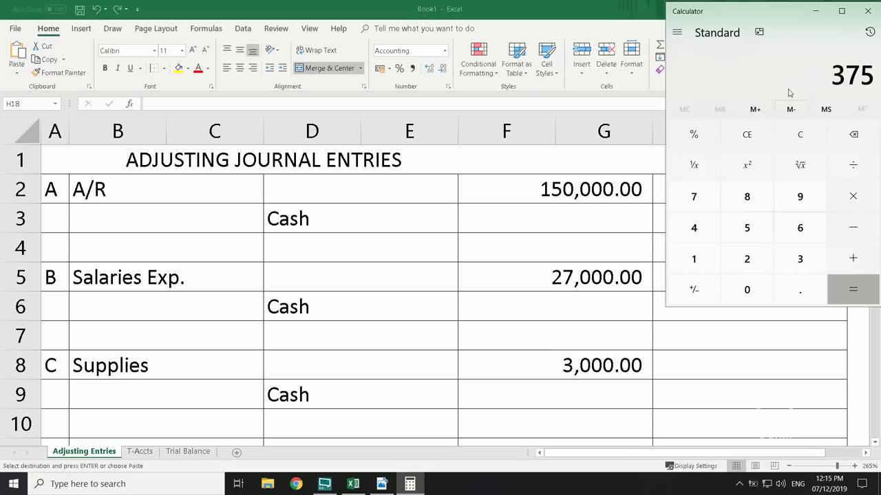
text(000)
key(slash)
text(1)
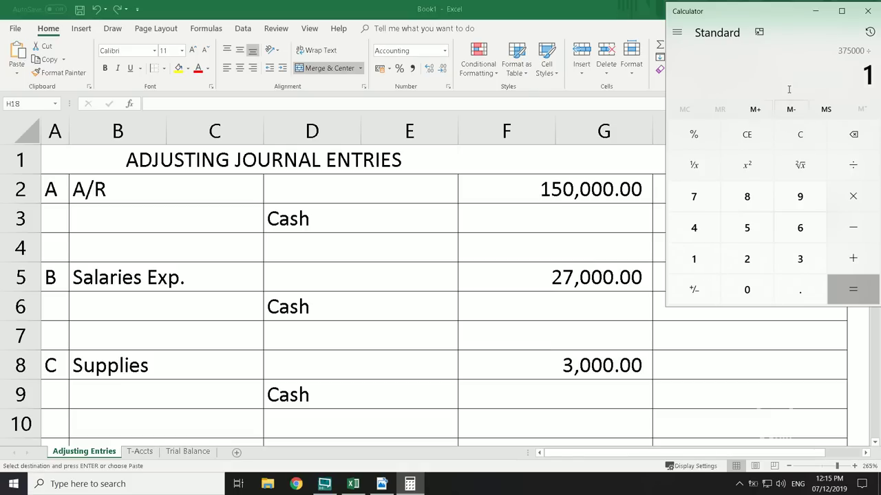
text(8)
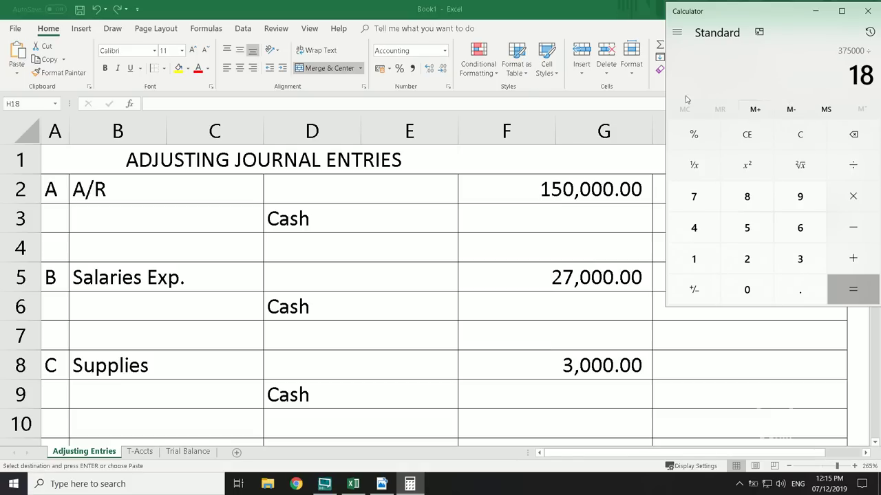
click(180, 451)
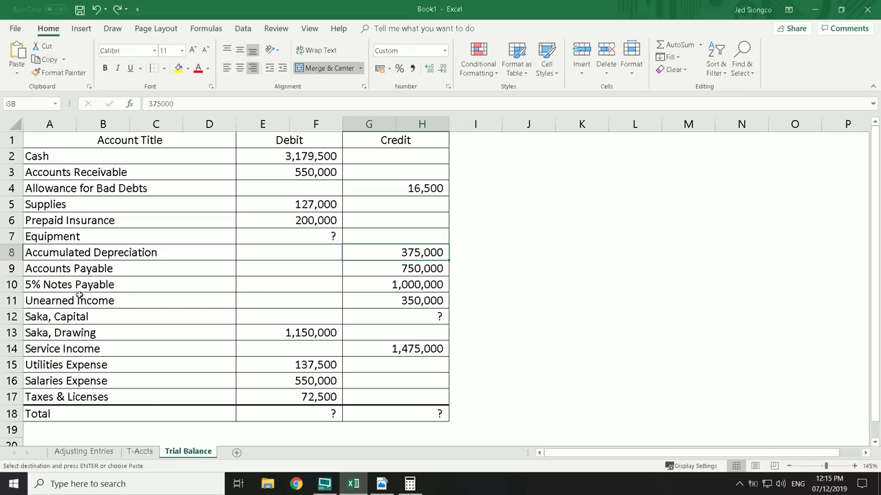
click(313, 249)
click(436, 253)
click(411, 484)
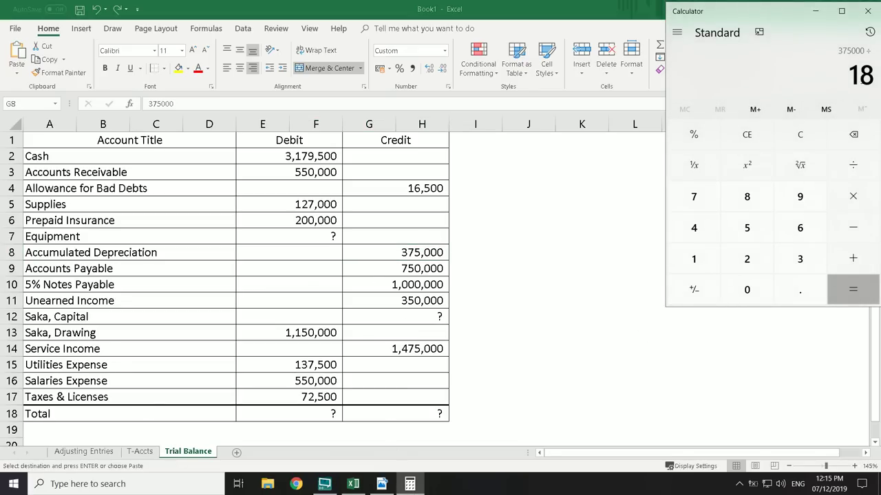
key(Return)
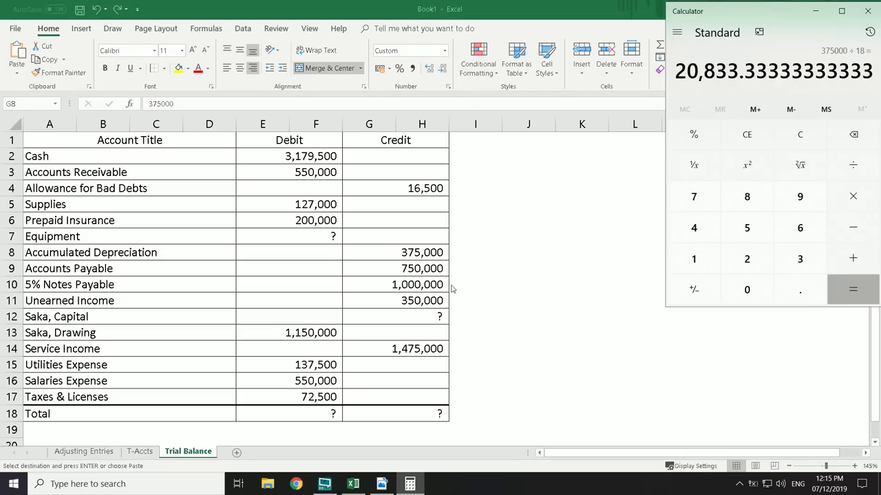
Note the monthly depreciation as *20,833.333333/month in cell J8 of the Trial Balance sheet
click(482, 252)
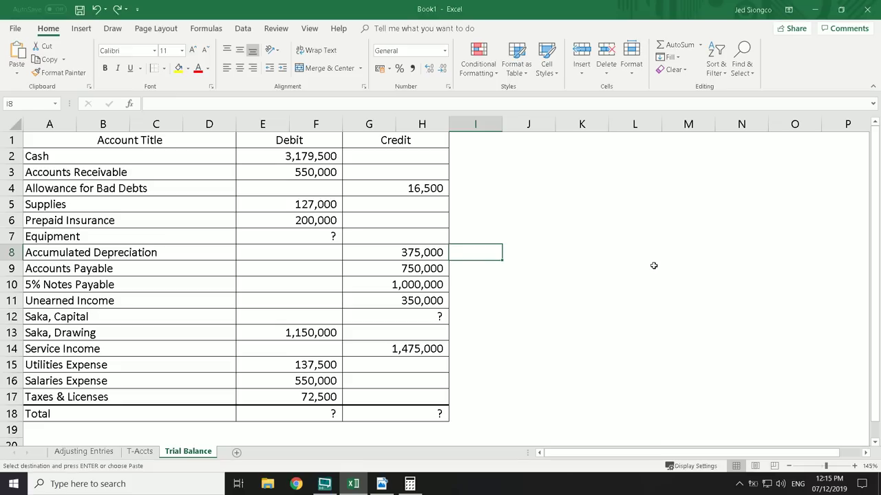
key(Right)
text(*20,)
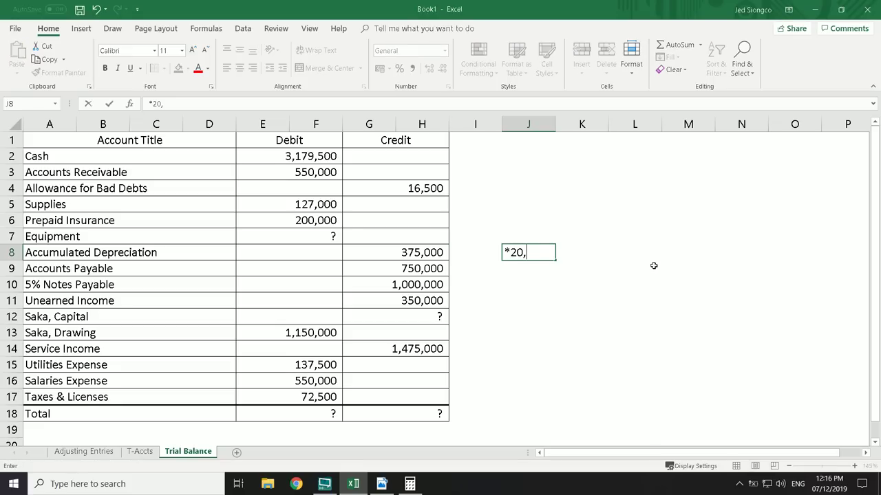
text(833.333333/month)
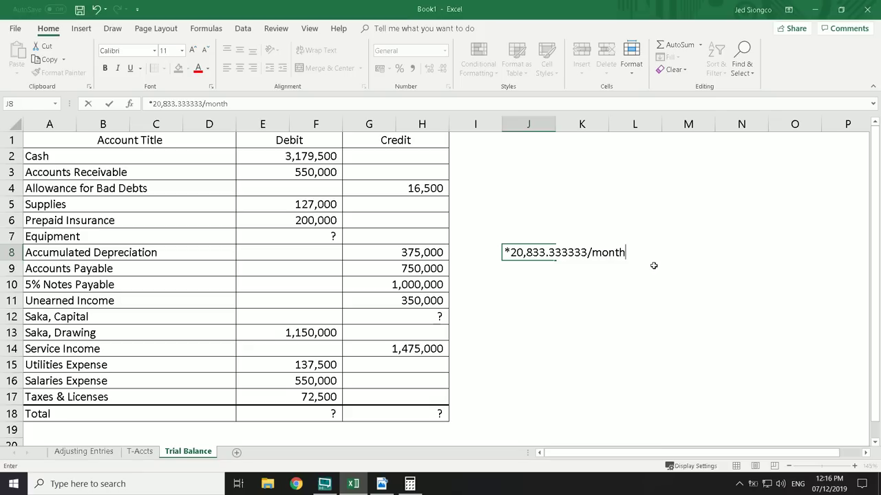
key(Return)
key(Up)
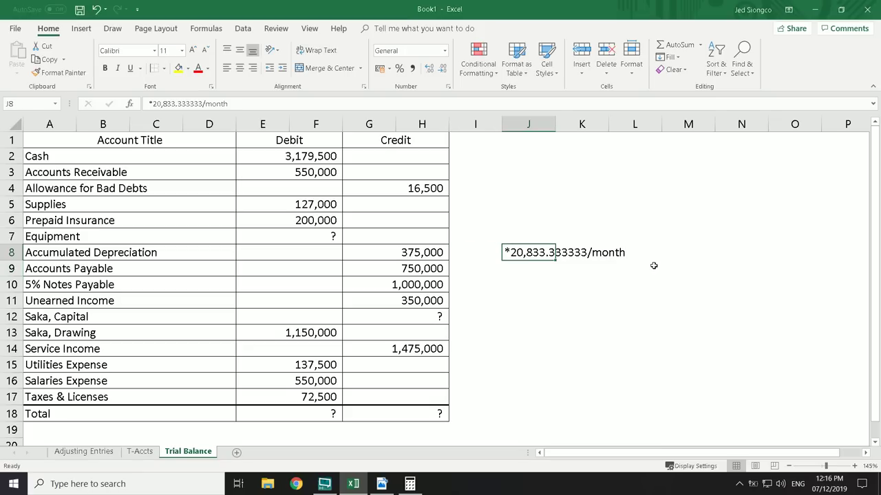
Multiply the monthly depreciation by 12 in Calculator and note 250,000/yr in cell M8 of the Trial Balance sheet
key(alt+Tab)
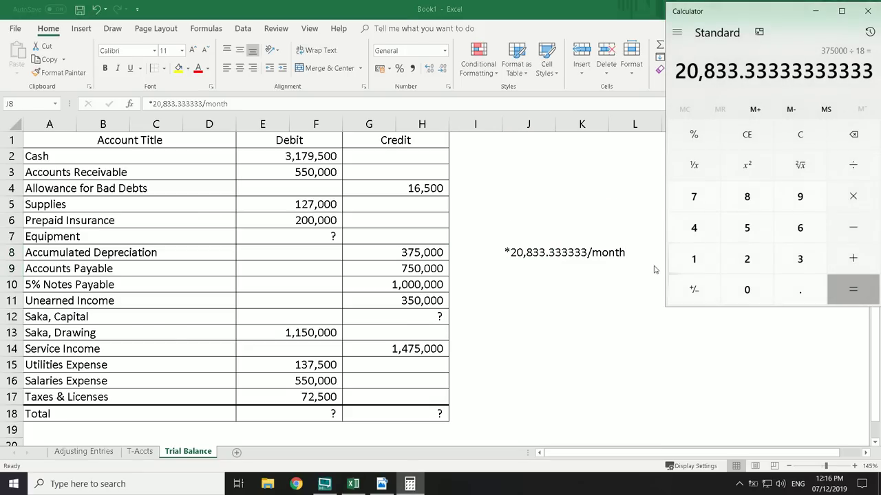
key(asterisk)
text(12)
key(Return)
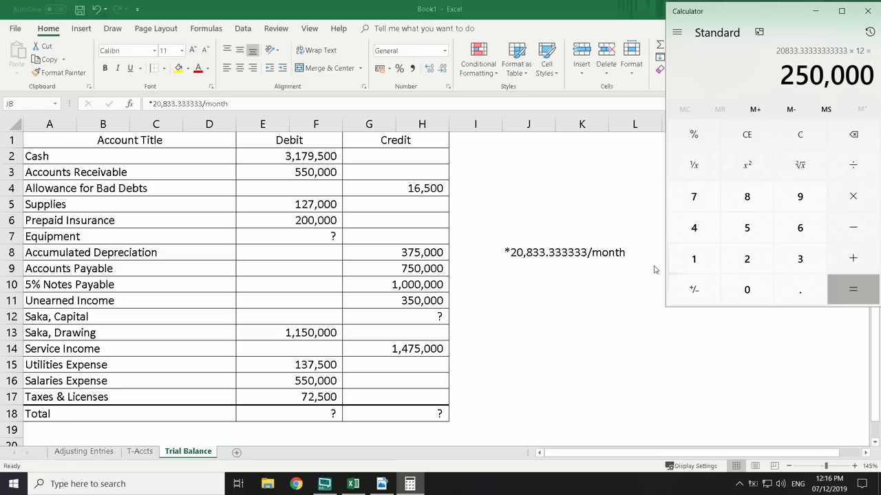
click(631, 256)
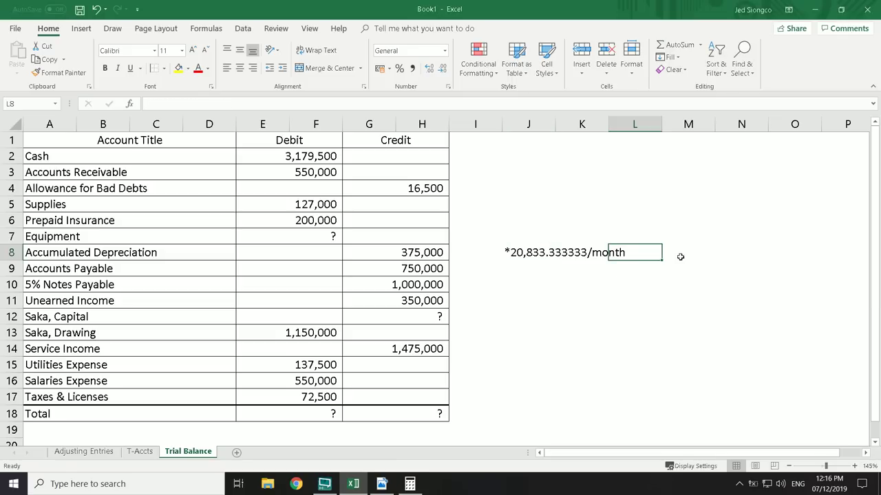
key(Right)
text(25)
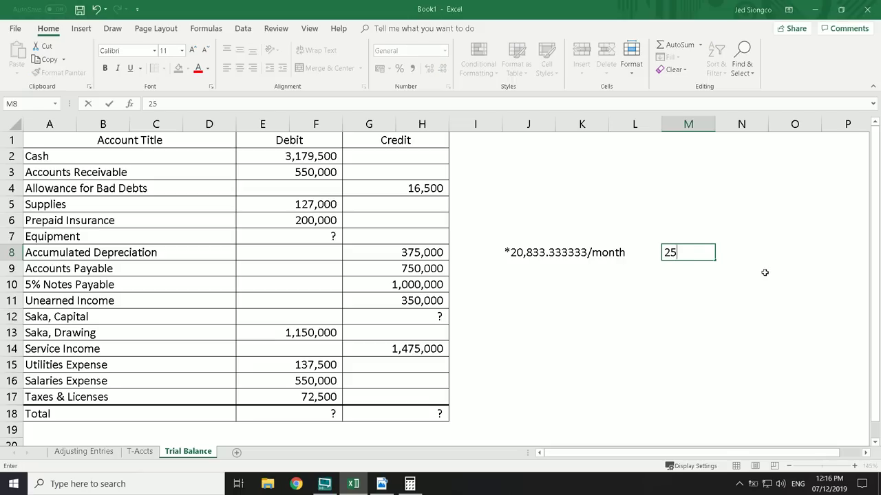
text(0,000/yr)
key(Return)
key(Up)
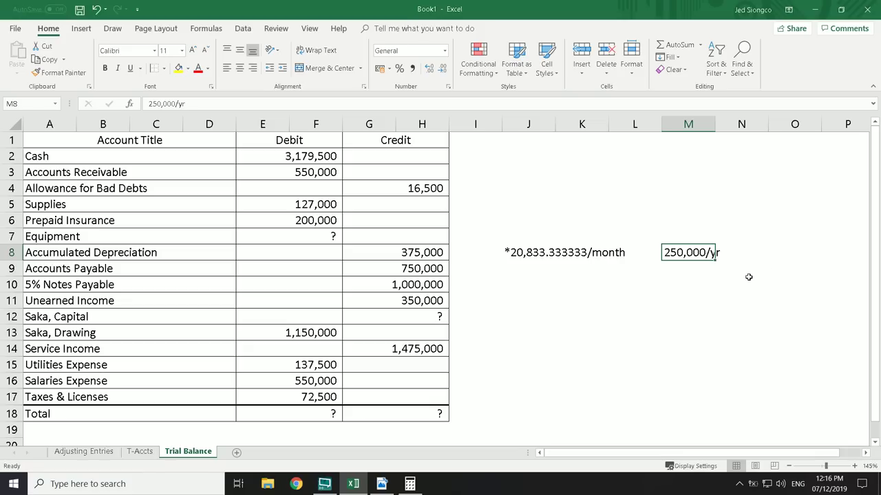
Recheck the annual figure in Calculator and highlight the Accumulated Depreciation row from its title to its credit balance
key(alt+Tab)
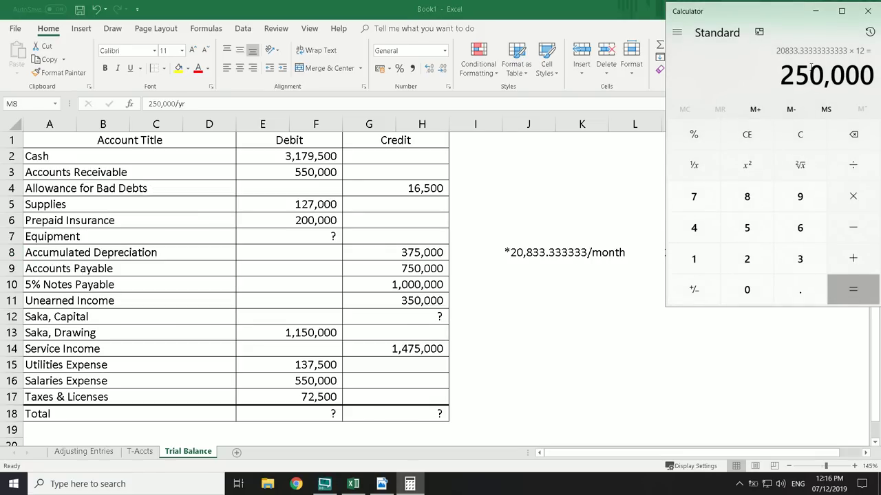
key(alt+Tab)
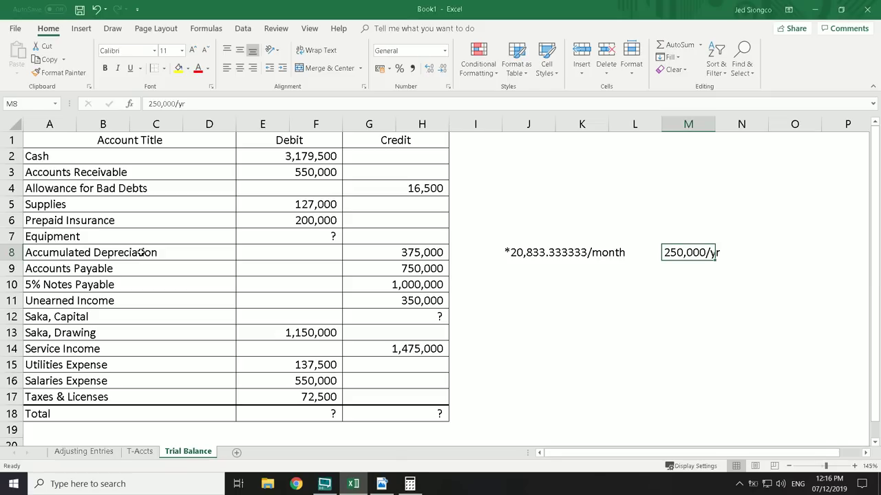
click(130, 255)
drag(420, 250, 141, 253)
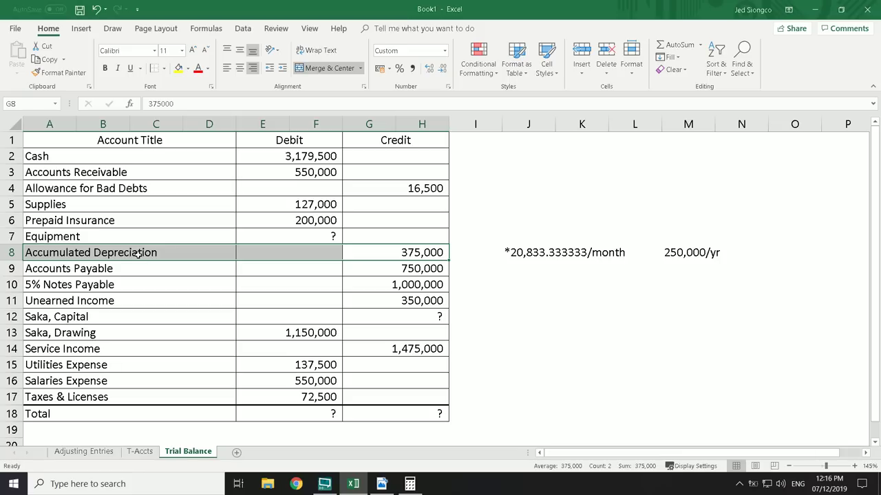
Check the 250,000 annual depreciation by multiplying it by 1.5 in Calculator and comparing with the Accumulated Depreciation credit on the Trial Balance sheet
click(709, 252)
key(alt+Tab)
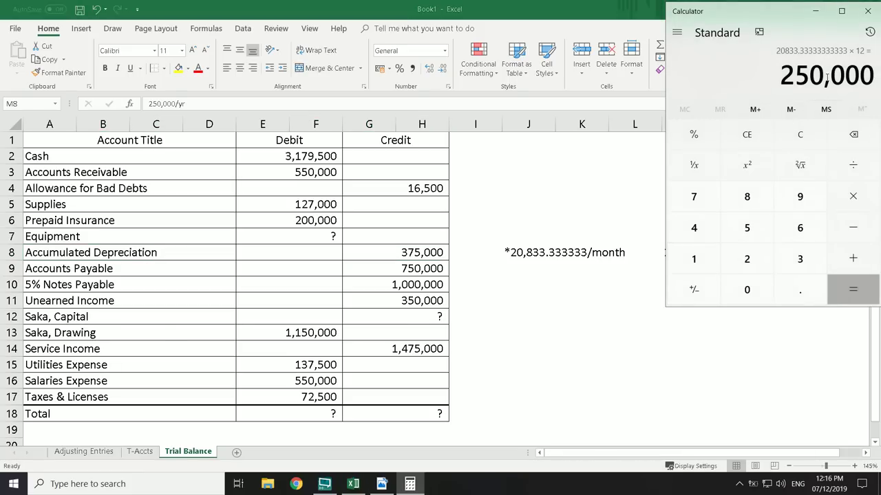
key(asterisk)
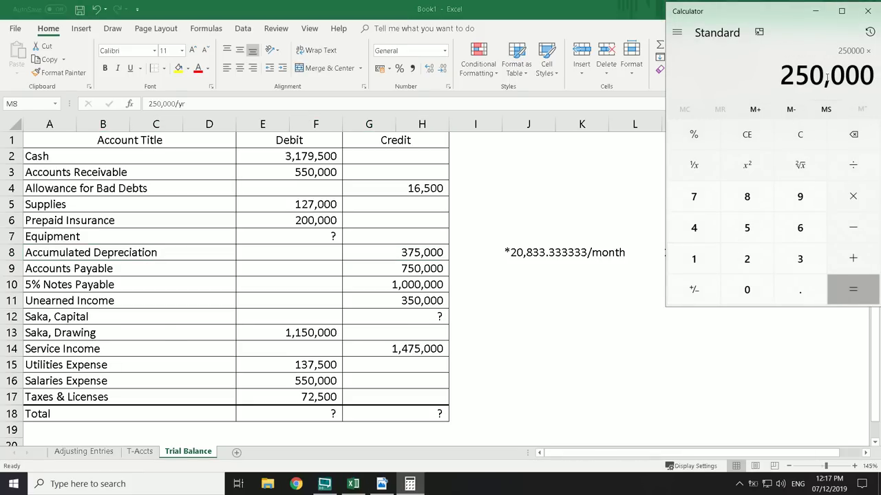
text(1.5)
key(Return)
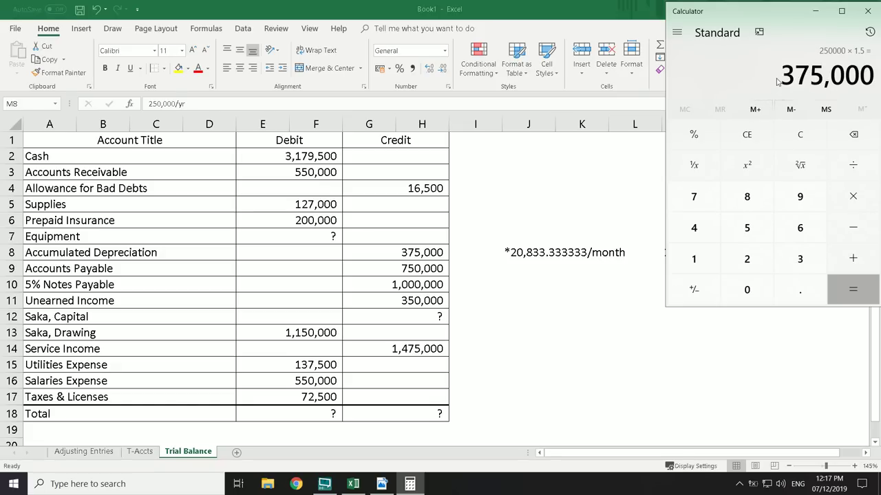
drag(781, 77, 862, 84)
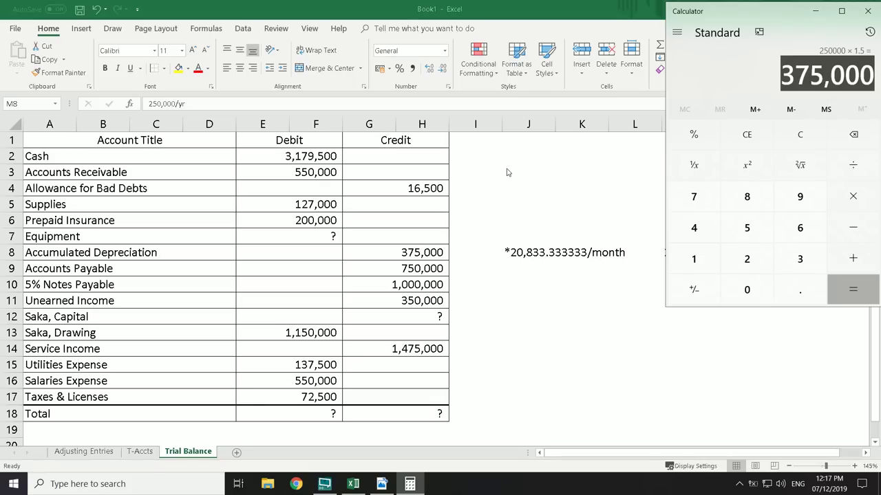
click(811, 74)
click(423, 253)
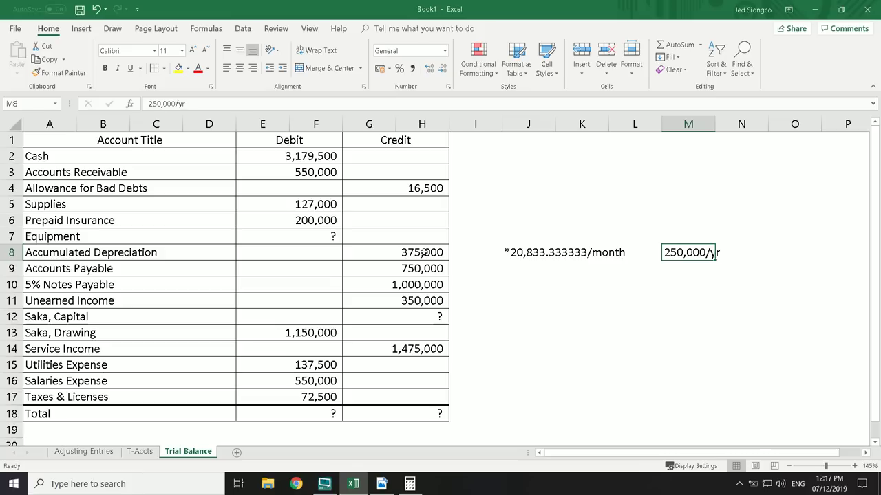
click(424, 253)
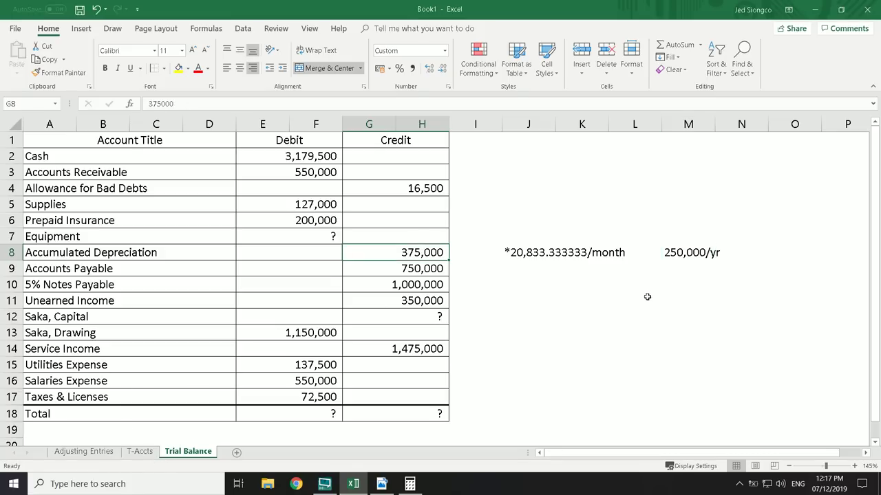
click(681, 254)
Copy entry F's 50,000.00 Insurance Exp. debit to the Prep. Insurance credit in cell H18 of the Adjusting Entries sheet
click(84, 451)
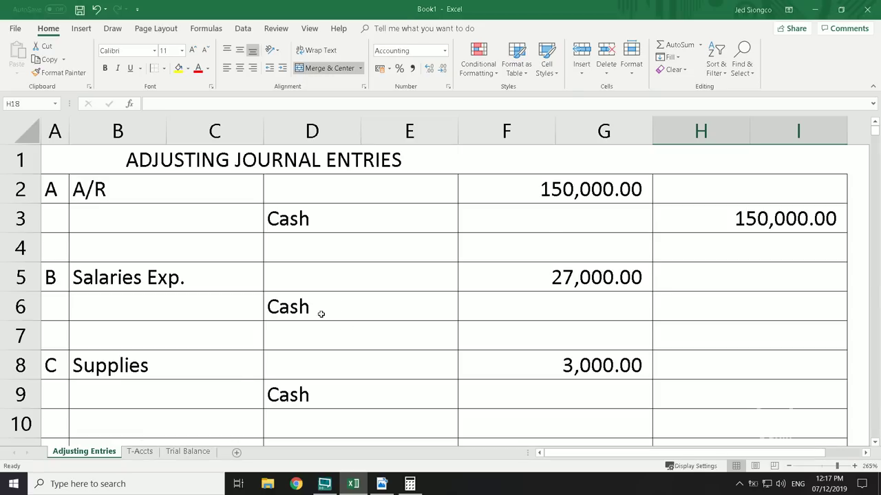
scroll(245, 335, down, 5)
scroll(246, 334, up, 1)
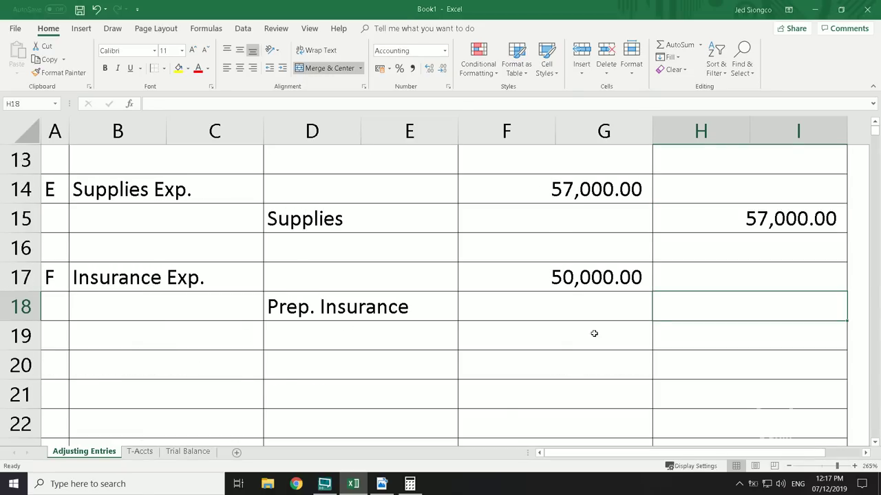
click(574, 289)
key(ctrl+c)
click(756, 307)
key(ctrl+v)
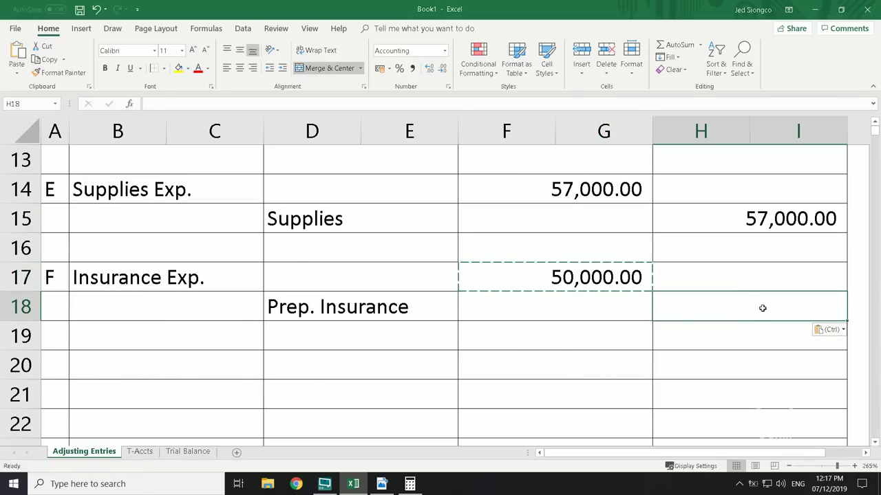
Start adjusting entry G in row 20 with Depreciation Exp. as the debit account
drag(222, 372, 59, 379)
double_click(59, 379)
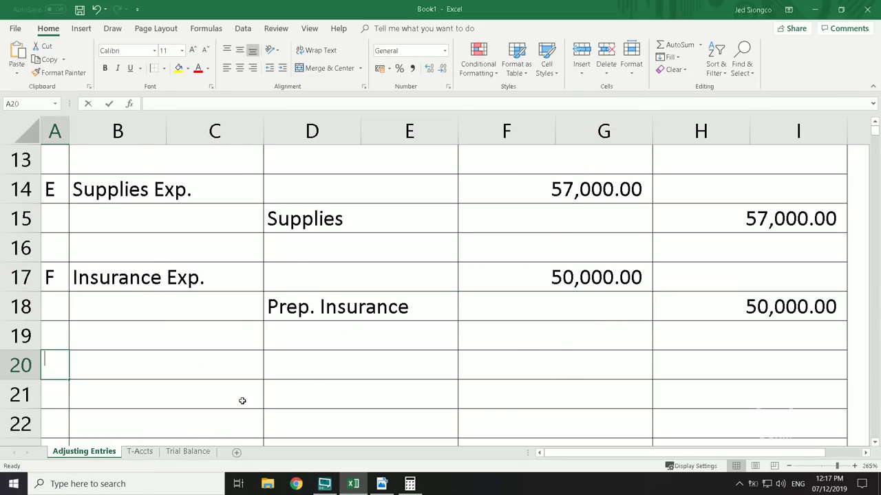
text(G)
key(Tab)
key(Tab)
key(shift+Tab)
text(D)
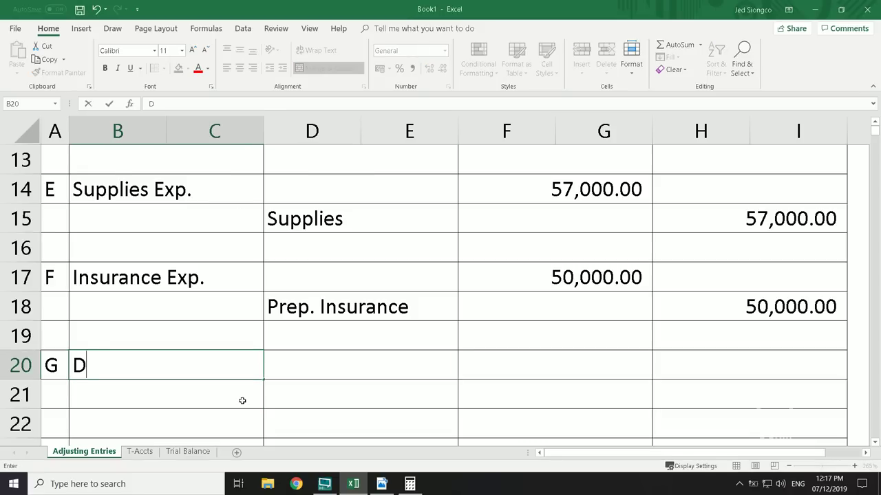
text(eprec)
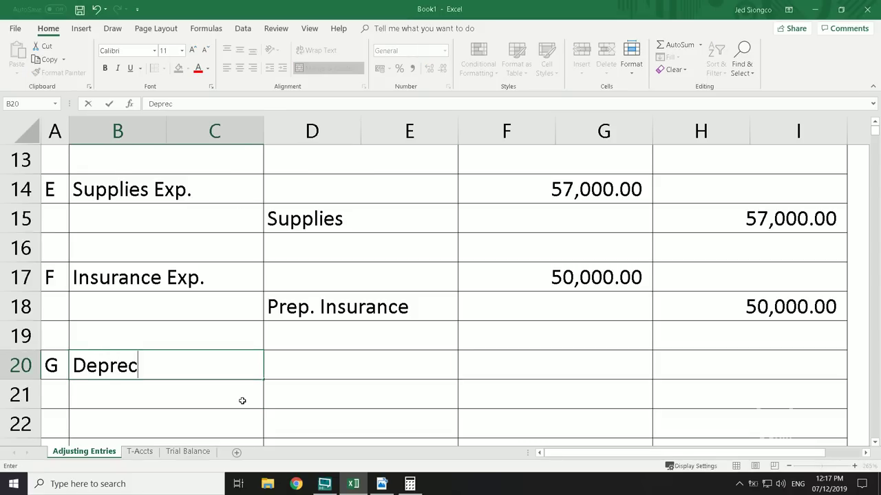
text(iation Exp)
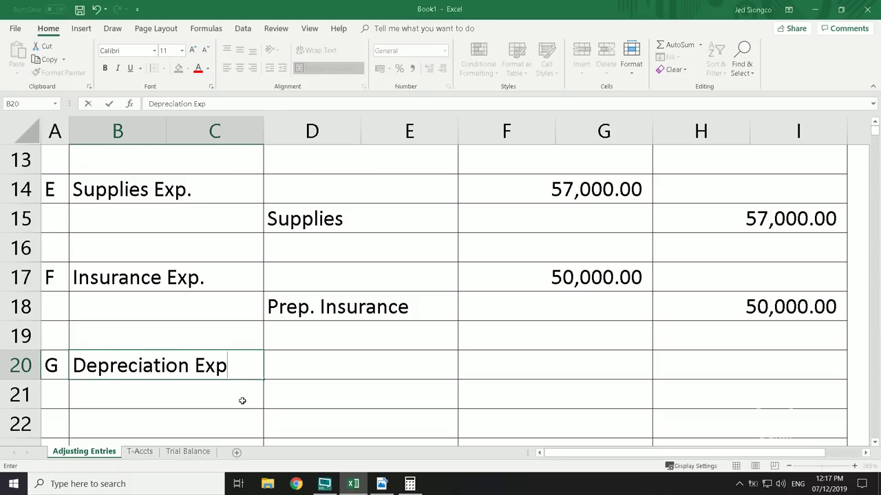
text(.)
Enter Acc. Depreciation in cell D21 as the credit account of entry G
key(Tab)
key(Down)
text(Ac)
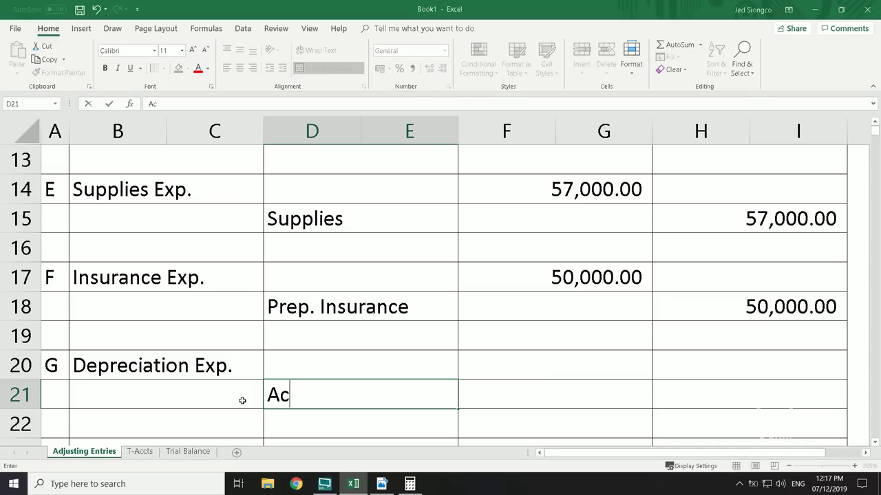
text(c. Deprecia)
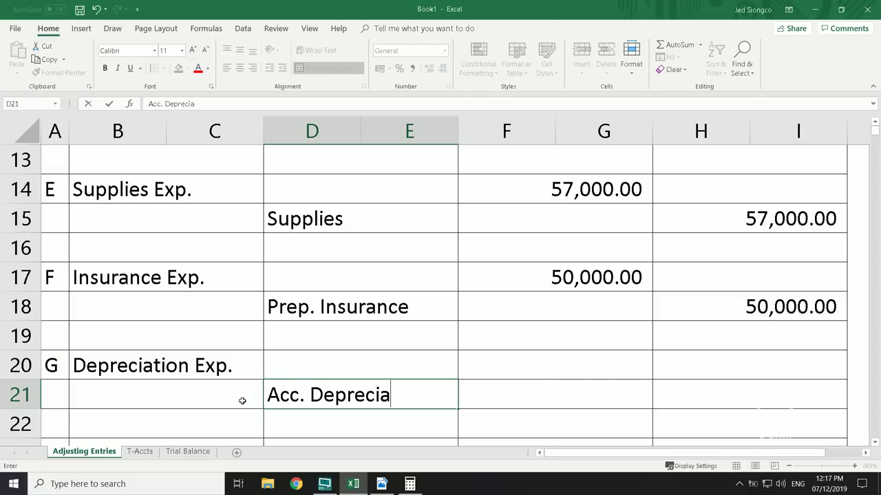
text(tion)
Record 250,000 as the Depreciation Exp. debit in F20 and as the Acc. Depreciation credit in H21
key(Up)
key(Tab)
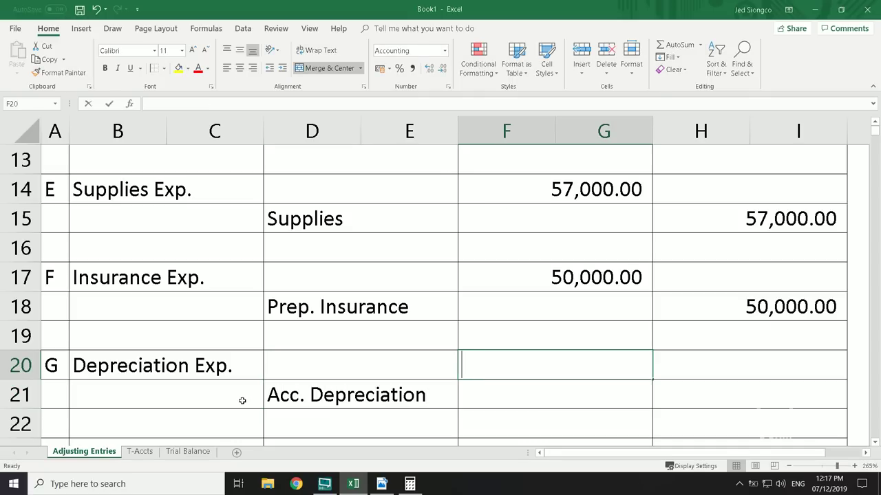
text(250000)
key(Down)
key(Tab)
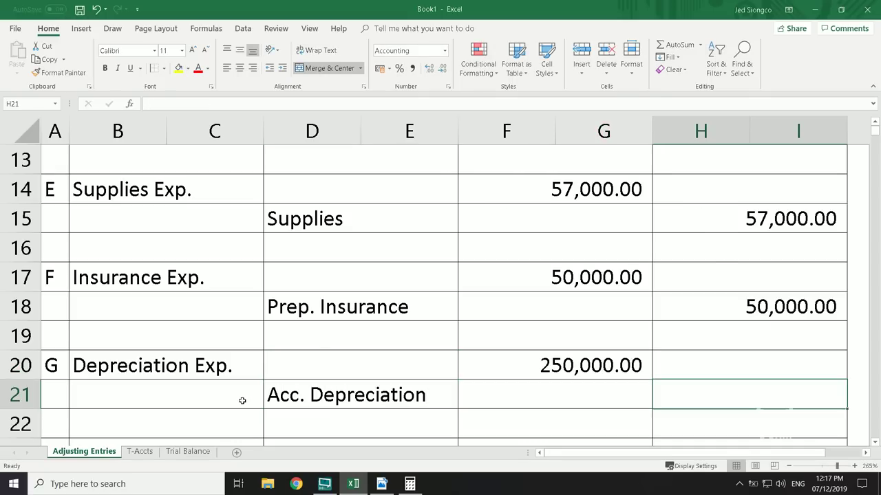
text(250000)
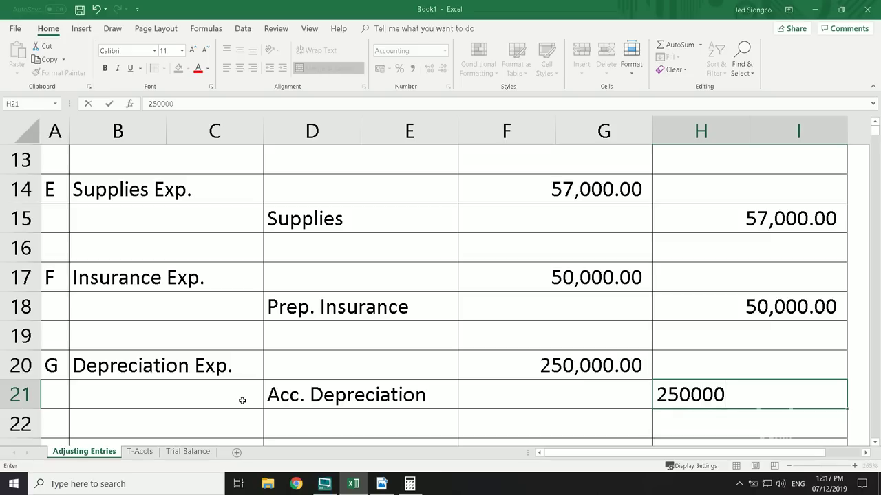
key(Return)
key(Up)
key(Up)
key(Left)
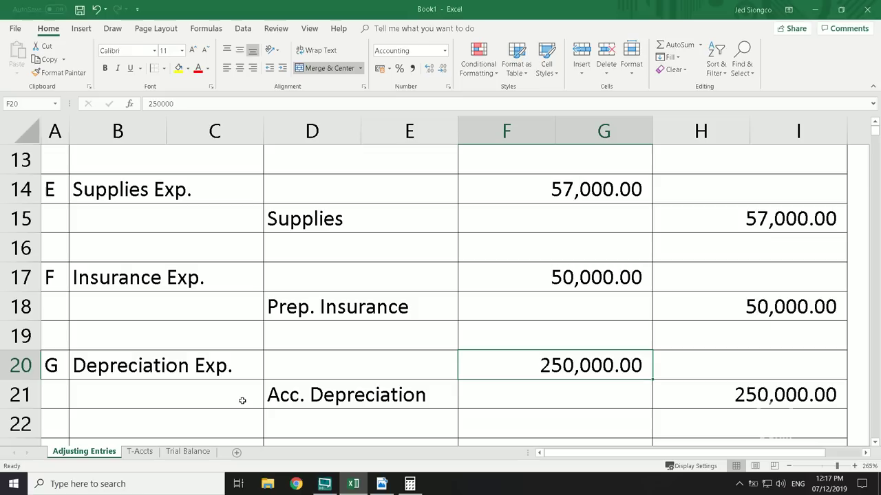
Review the account titles from Taxes & Licenses up to Cash and the 5% Notes Payable credit on the Trial Balance sheet
click(184, 451)
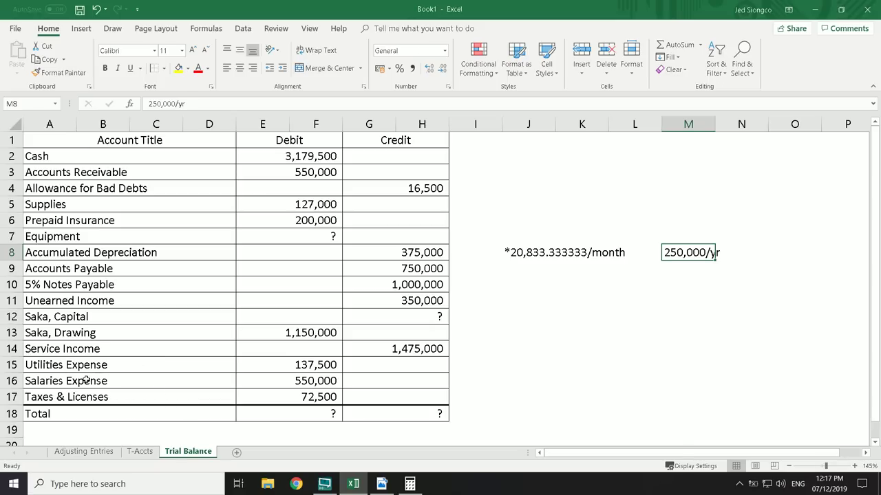
drag(62, 396, 94, 160)
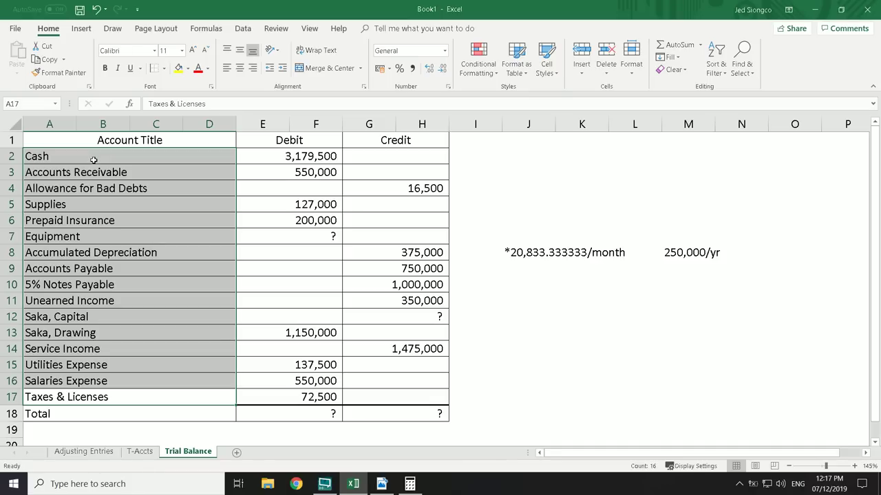
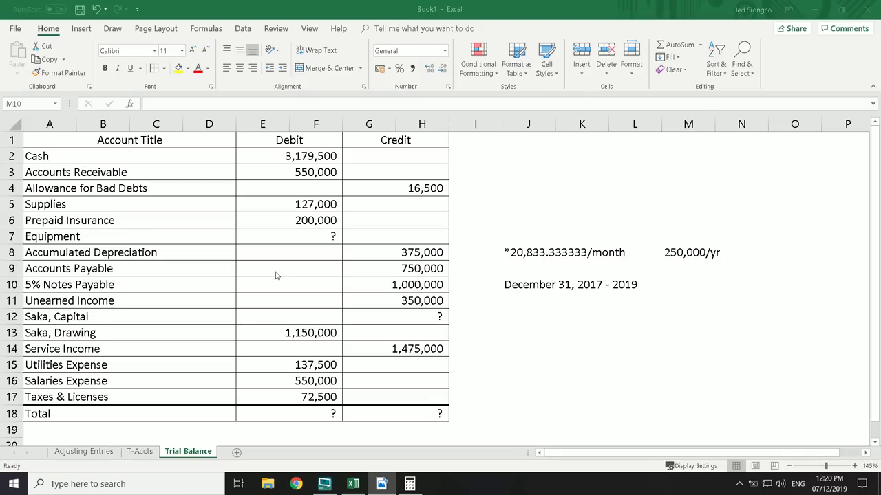
key(alt+Tab)
key(Tab)
key(Tab)
key(Tab)
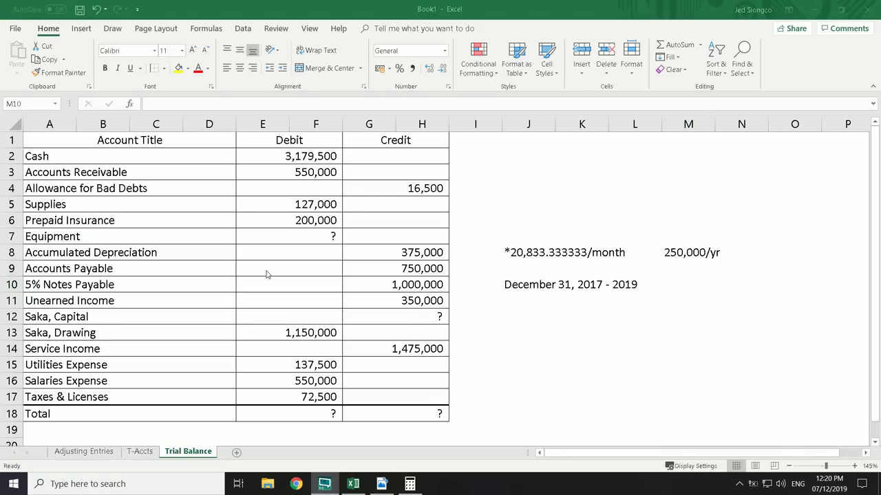
key(alt+Tab)
click(427, 284)
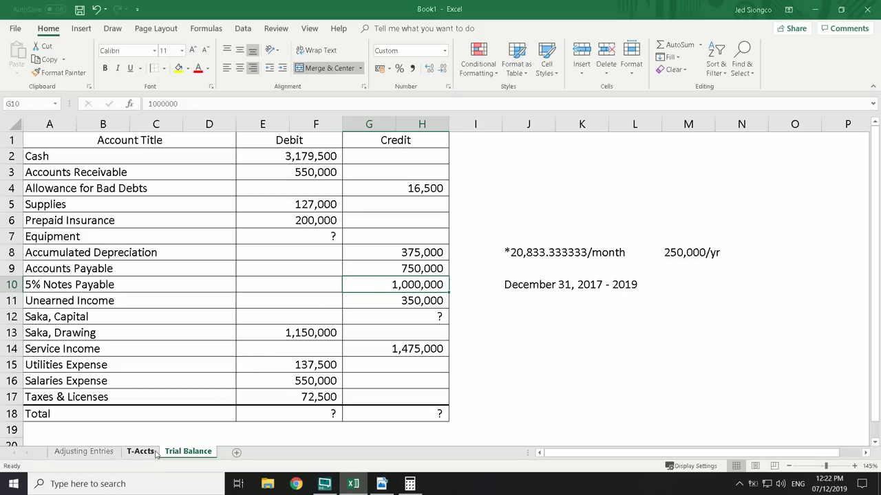
Note the interest period and principal as Jan. 1 - Dec 31, 2019 = 1M in cell M10 of the Trial Balance sheet
click(727, 295)
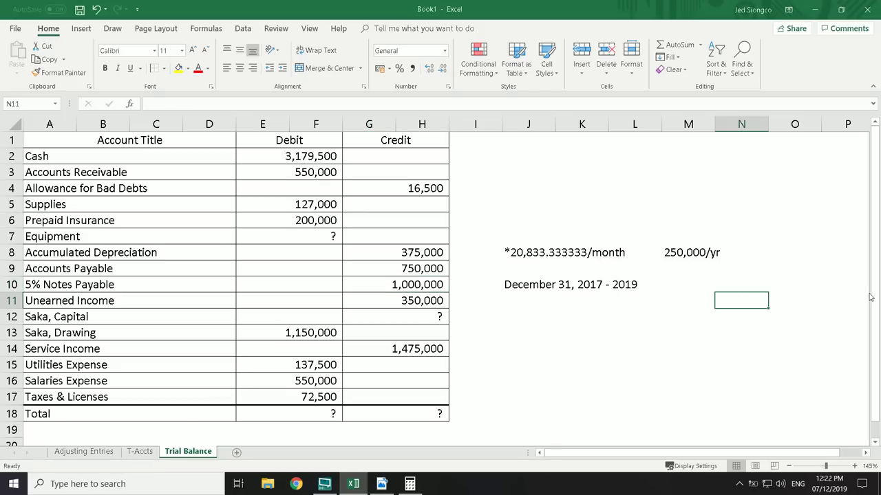
key(Up)
key(Left)
text(Jan. 1 -)
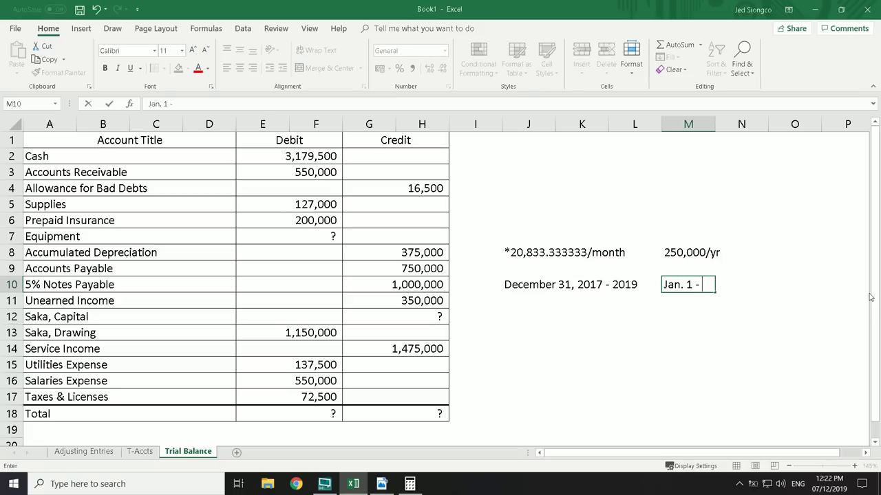
text( Dec 31, 2019)
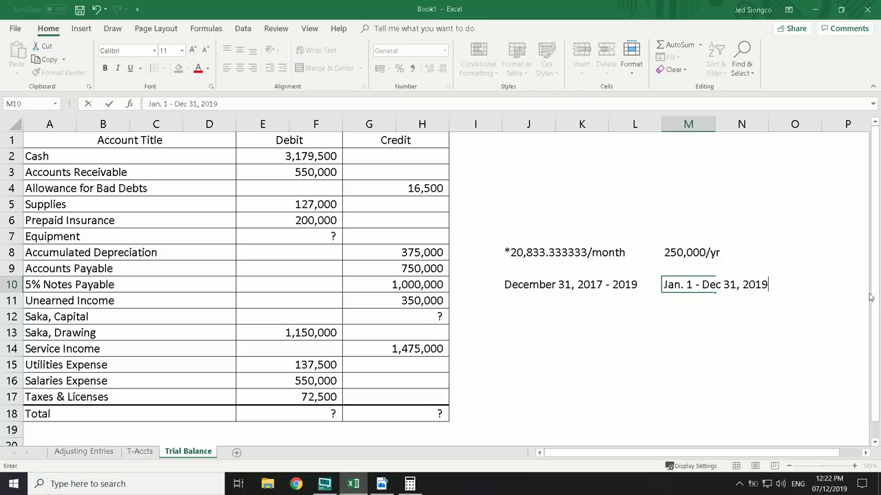
text( = 1M)
key(Return)
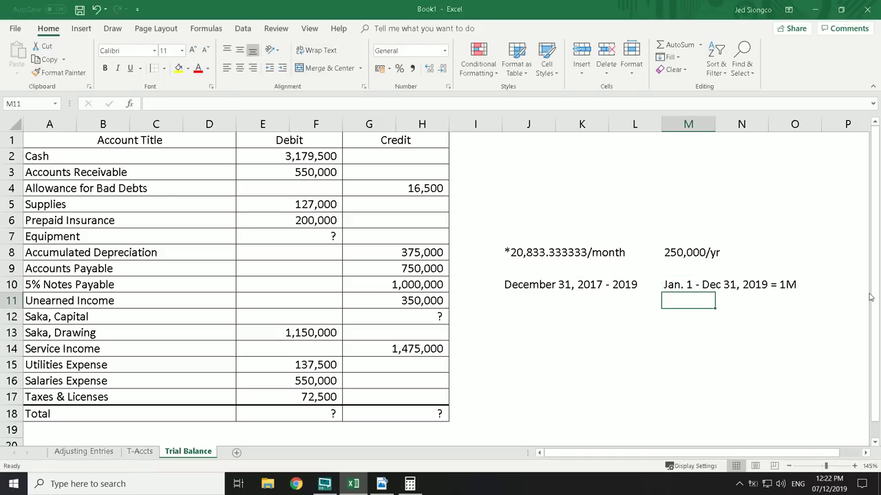
Write the interest computation 1Mx5%x12/12 in cell P10, beside the interest period note
key(Up)
key(Right)
key(Left)
key(Left)
key(Left)
key(Right)
key(Right)
key(Right)
key(Right)
key(Right)
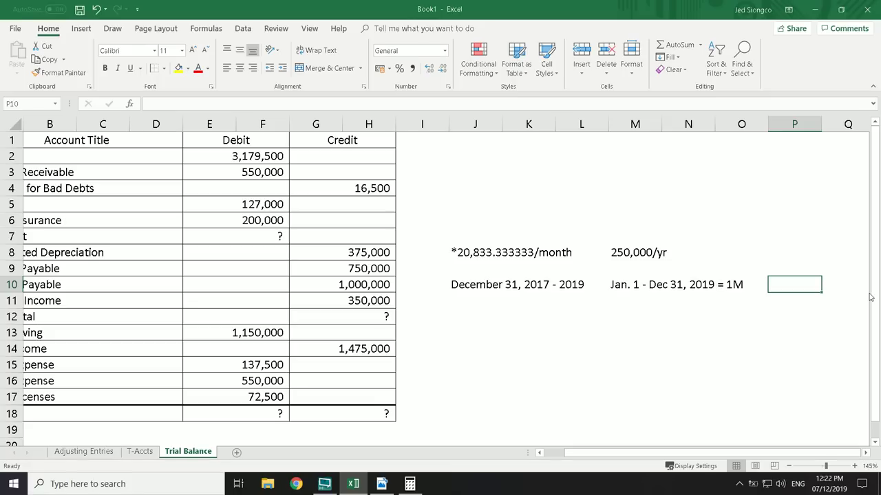
text(1Mx)
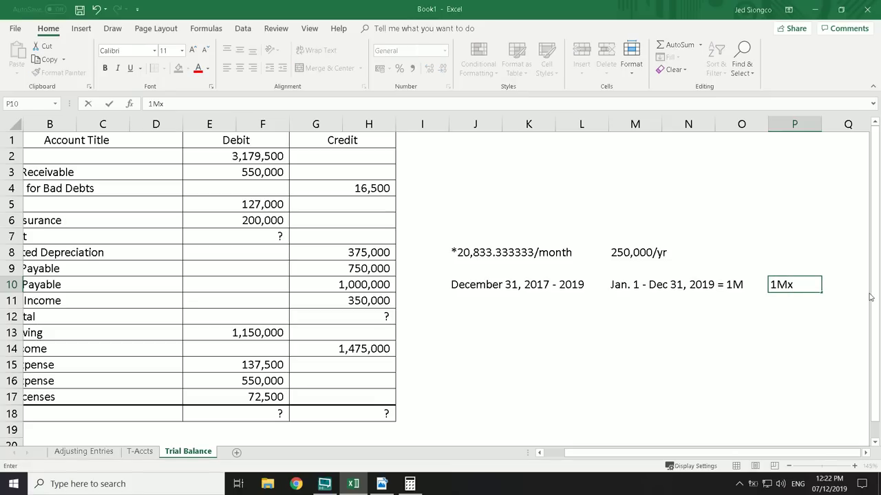
key(BackSpace)
text(x)
mouse_move(750, 452)
mouse_down()
mouse_move(733, 452)
mouse_move(751, 452)
mouse_up()
click(192, 105)
text(5%x12/12)
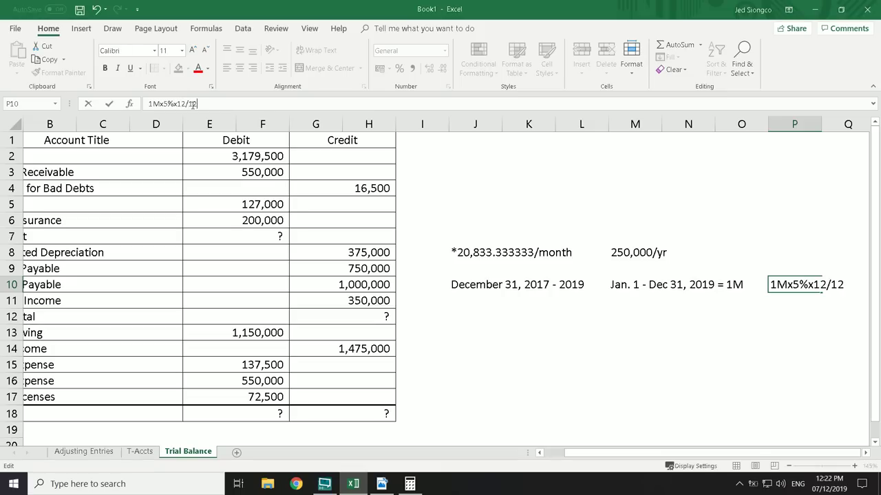
click(635, 364)
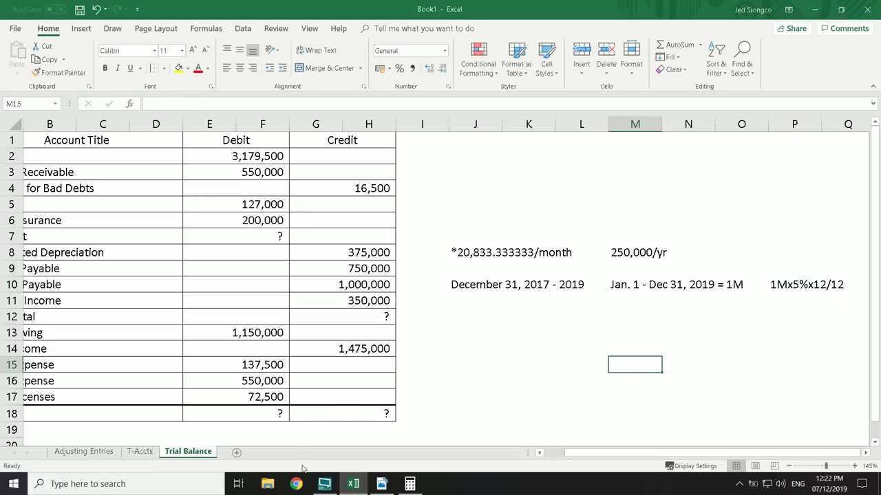
Try multiplying 0.05 by 1.5 in Calculator, and clear the calculation
click(409, 484)
text(1000000)
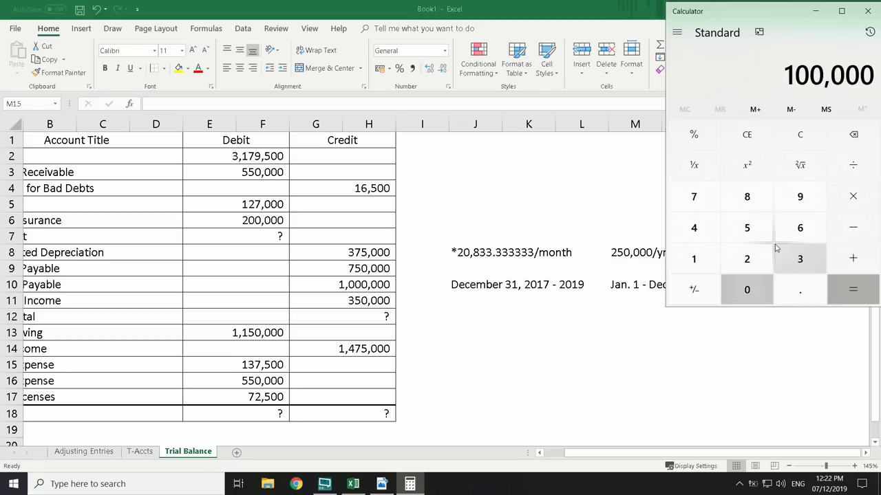
key(BackSpace)
key(BackSpace)
key(BackSpace)
key(BackSpace)
key(BackSpace)
key(BackSpace)
key(BackSpace)
text(0.05*1.5=)
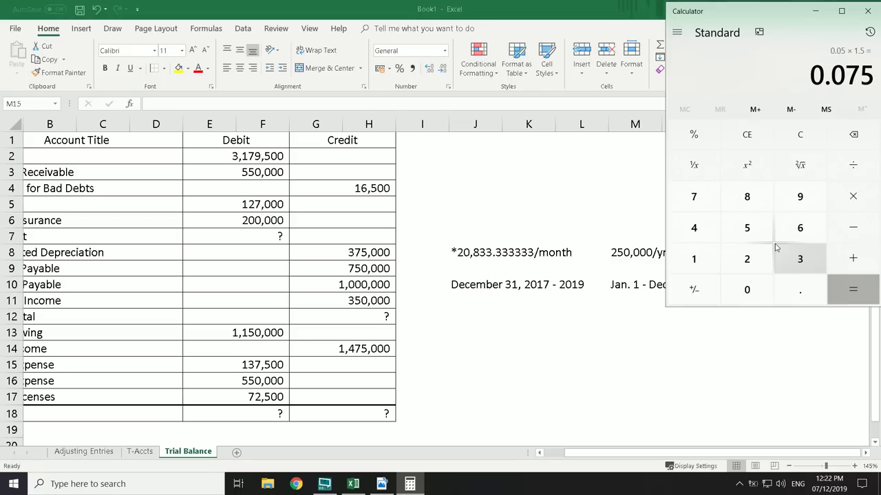
key(Escape)
Multiply 1,000,000 by 0.05 in Calculator to work out the yearly interest on the notes payable
text(1000000)
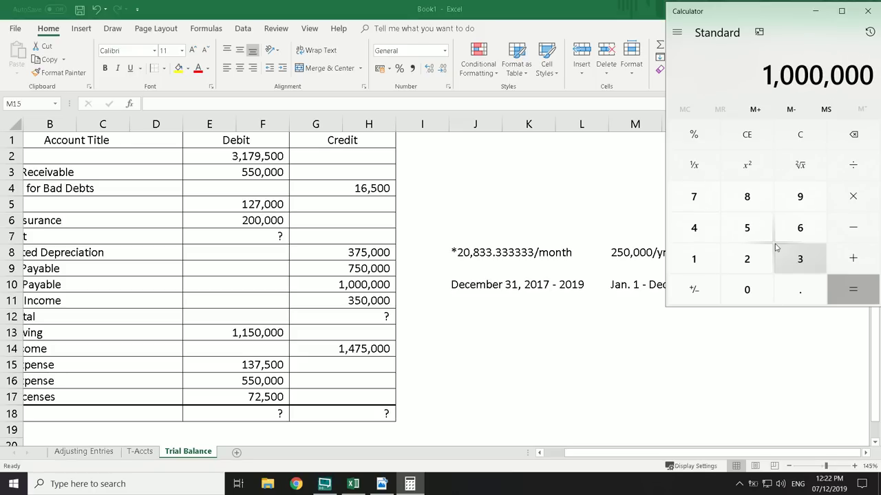
text(*.0)
text(5)
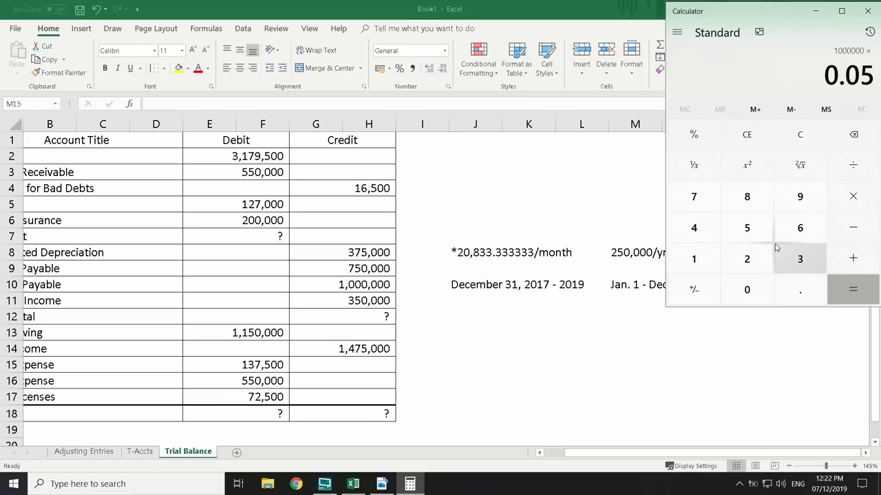
key(Return)
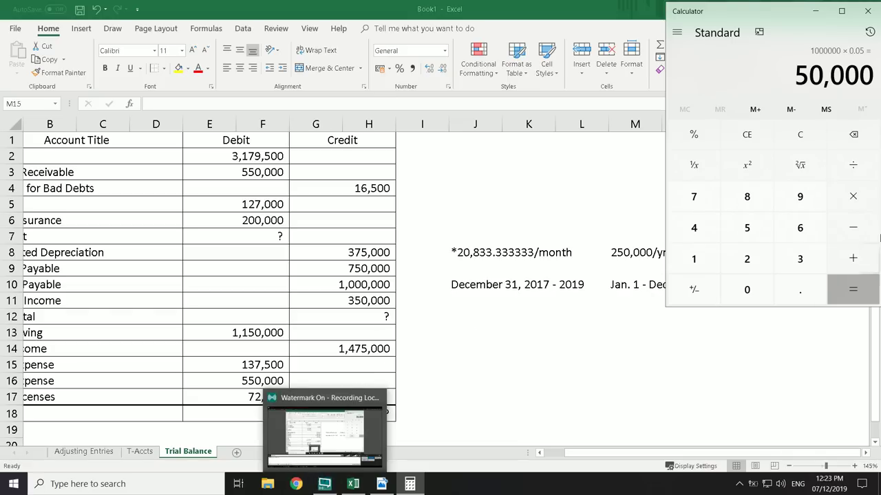
Back in Excel, copy the Depreciation Exp. debit amount into the Acc. Depreciation credit in row 21 of the Adjusting Entries sheet
click(634, 365)
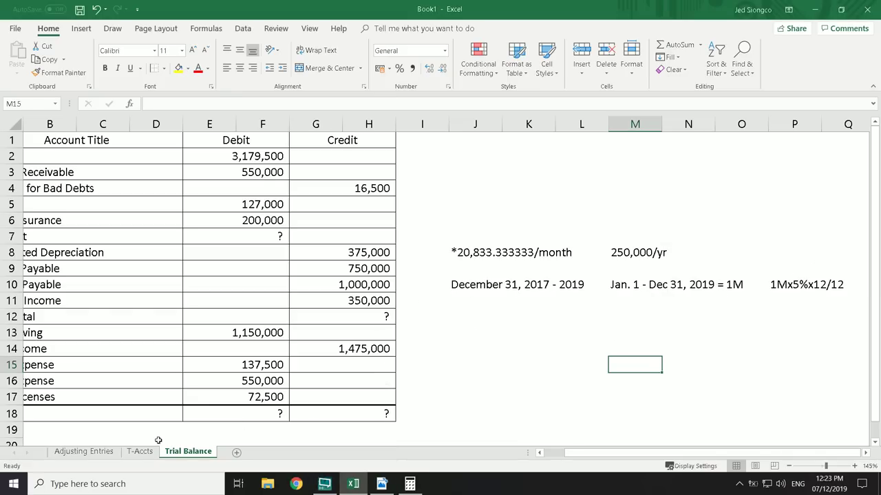
click(84, 451)
key(Left)
key(Left)
key(Left)
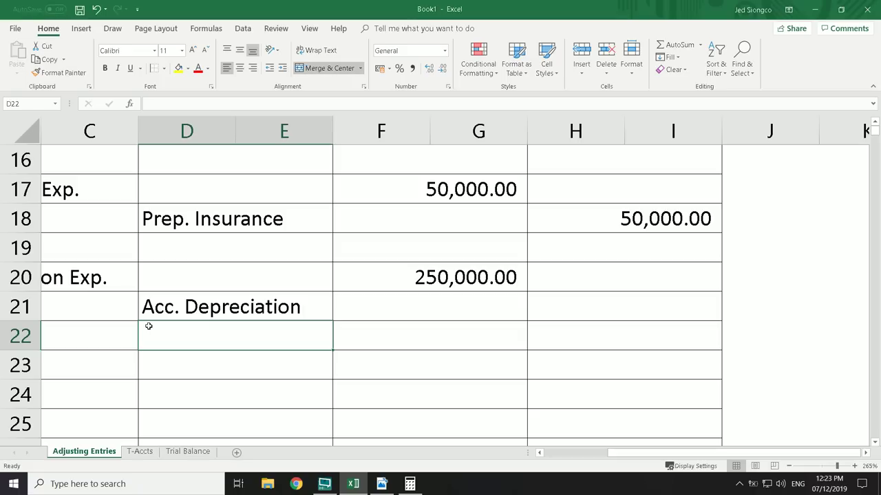
key(Right)
key(Up)
key(ctrl+c)
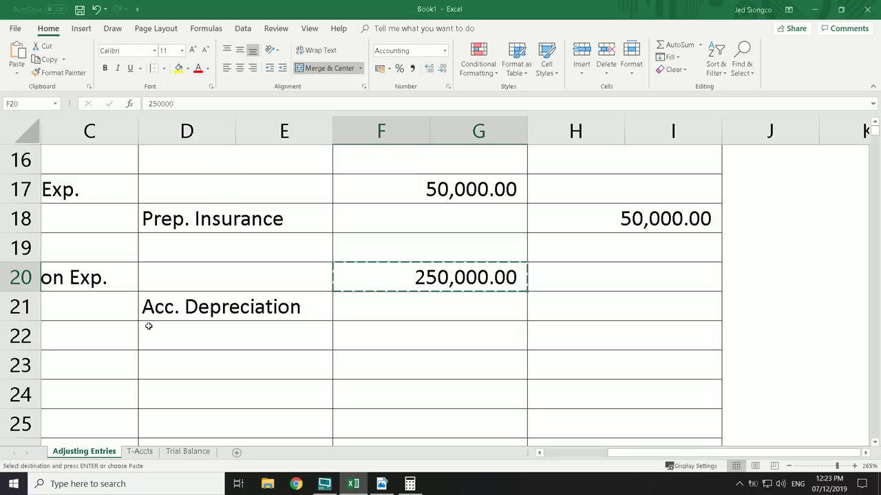
key(Down)
key(Right)
key(ctrl+v)
Label row 23 as entry H and enter Interest Exp. as its debit account
key(Home)
key(Down)
key(Down)
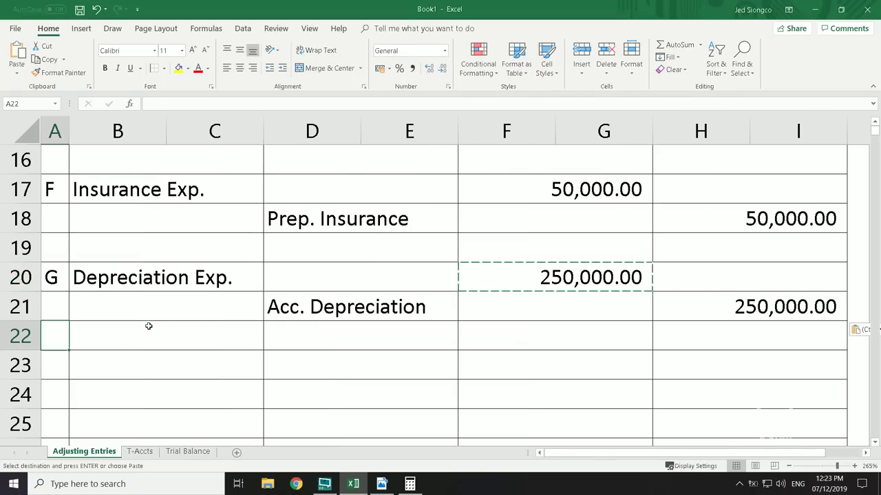
text(H)
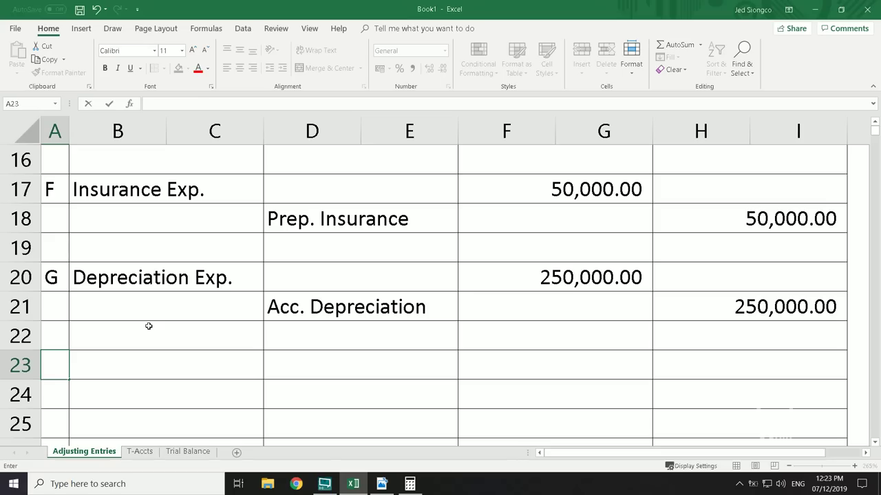
text(H)
key(Tab)
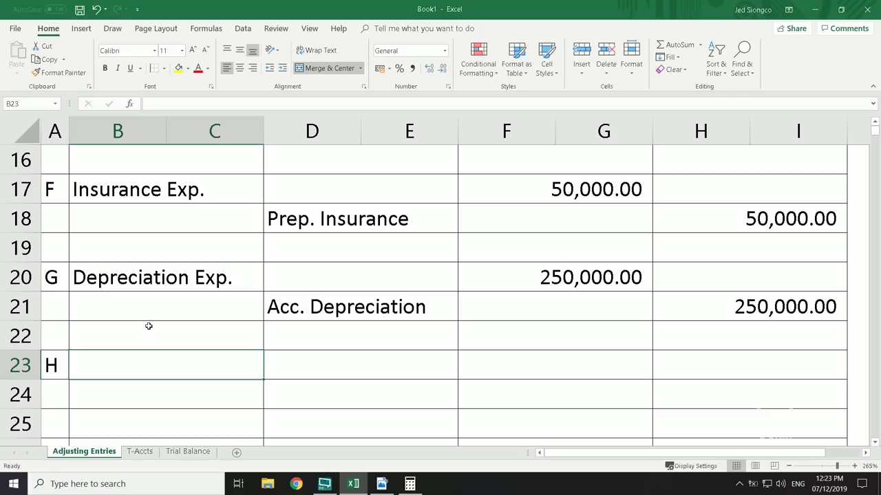
text(Inte)
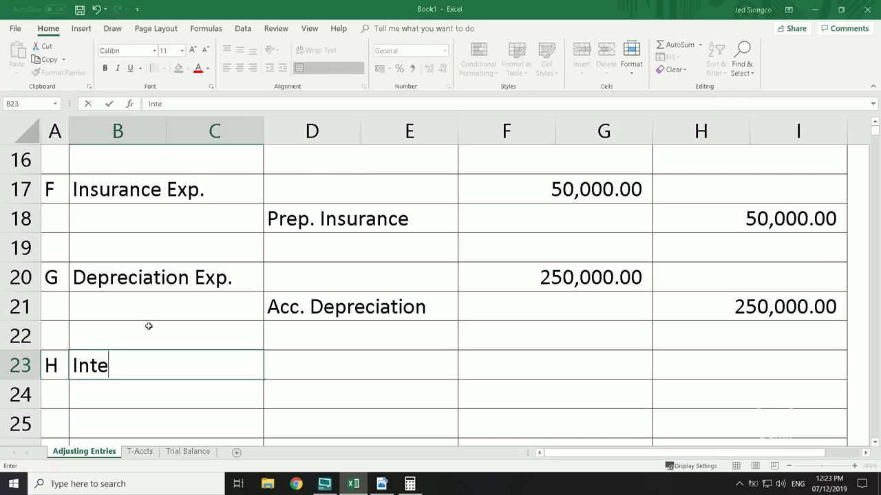
text(rest Exp.)
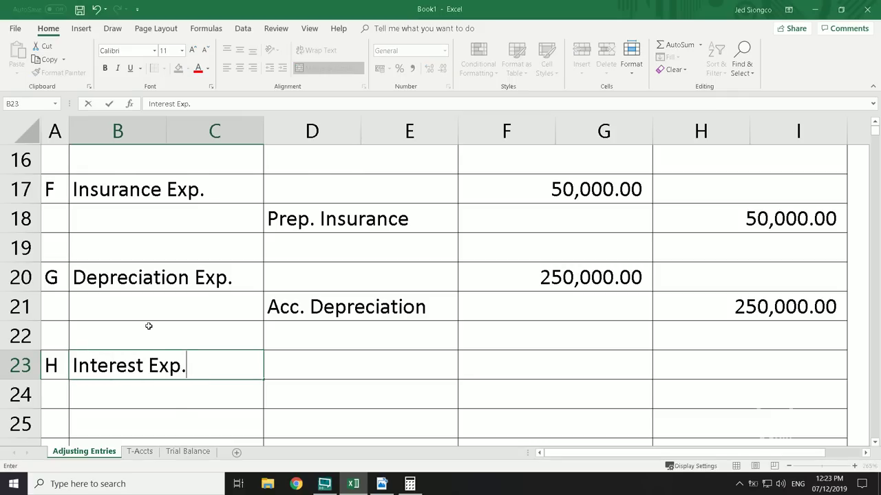
key(Return)
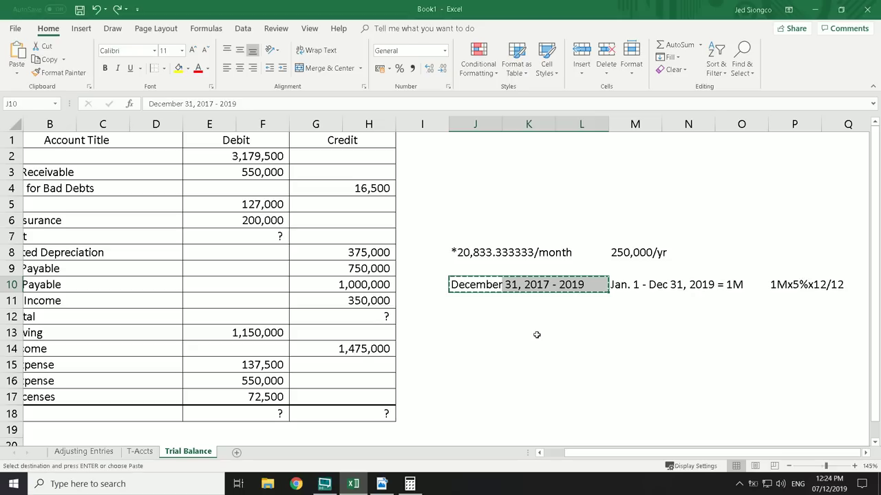
Restore Interest Exp. as entry H's debit account on the Adjusting Entries sheet and enter Cash as the credit account in D24
click(84, 452)
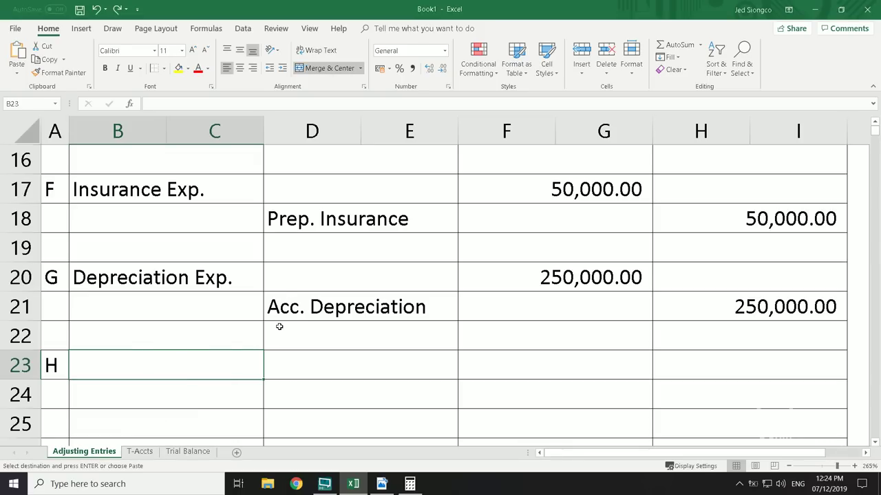
key(ctrl+v)
click(332, 393)
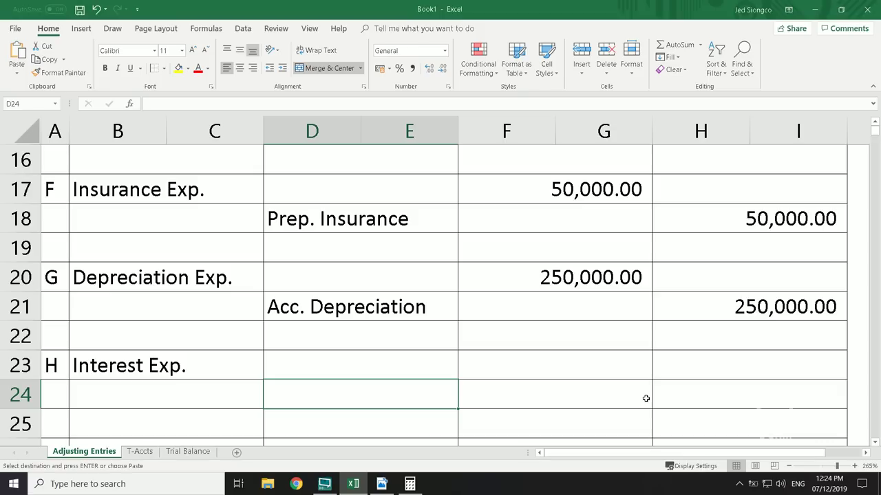
text(Cash)
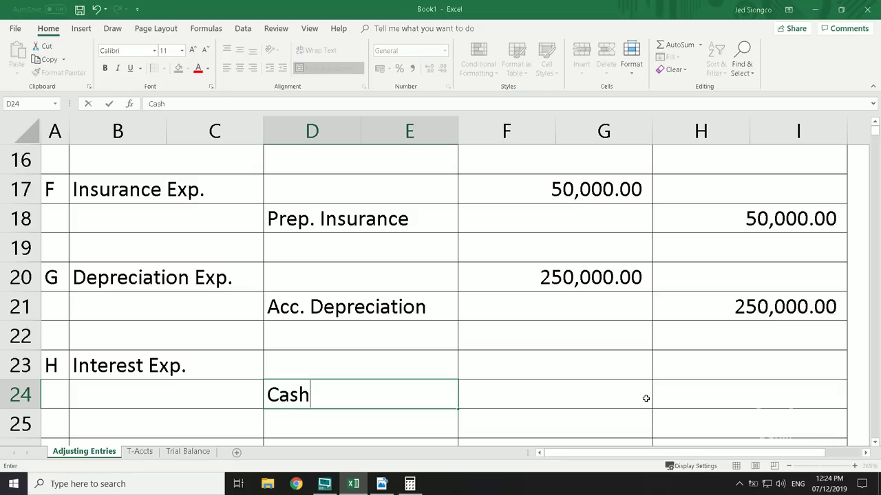
Enter 50,000 as the Interest Exp. debit in F23 and as the matching Cash credit in H24
key(Up)
key(Right)
text(50000)
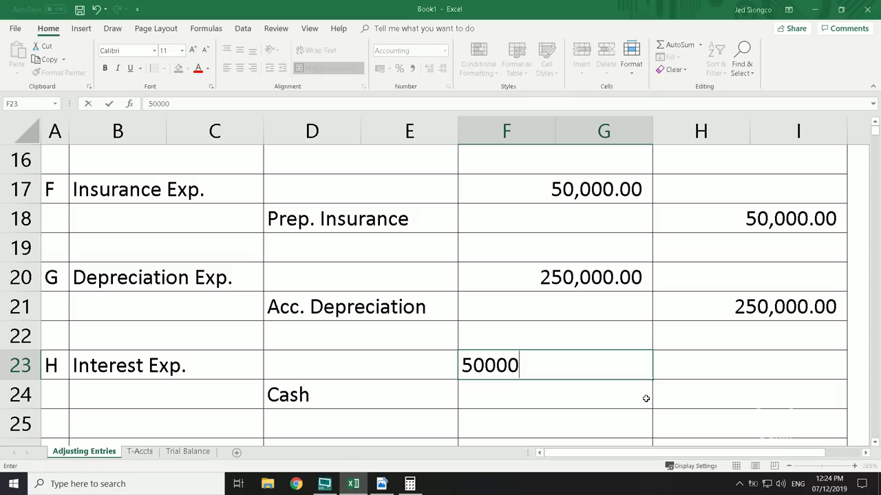
key(Down)
key(Right)
text(50,00)
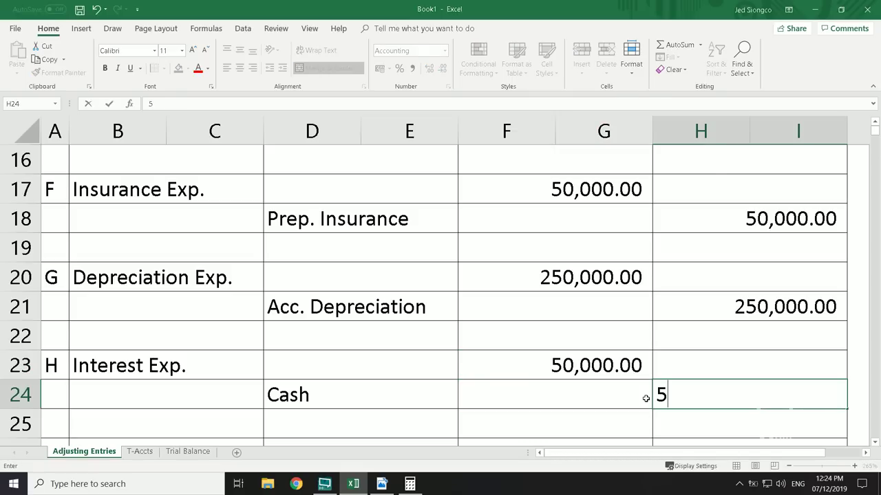
text(0)
Add a new journal entry with the accounts Notes Payable in B26 and Cash in D27
key(Down)
key(Down)
key(Left)
key(Left)
key(Left)
key(Left)
key(Left)
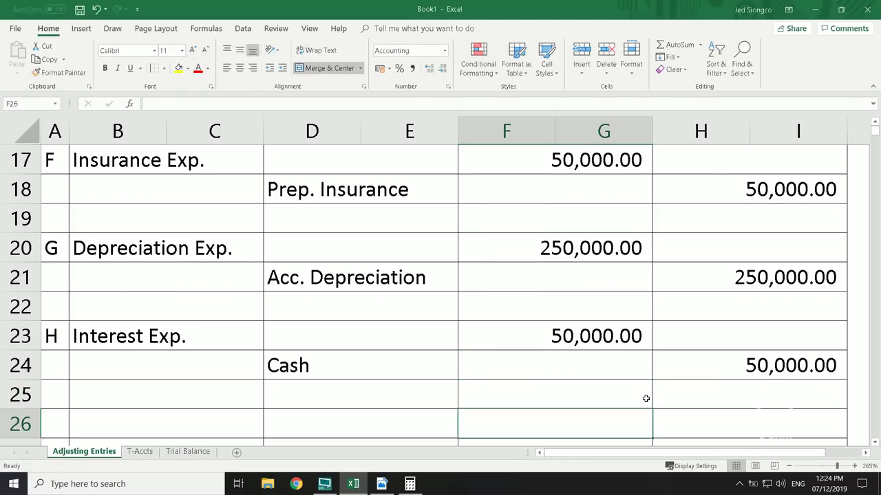
key(Up)
key(Up)
key(Down)
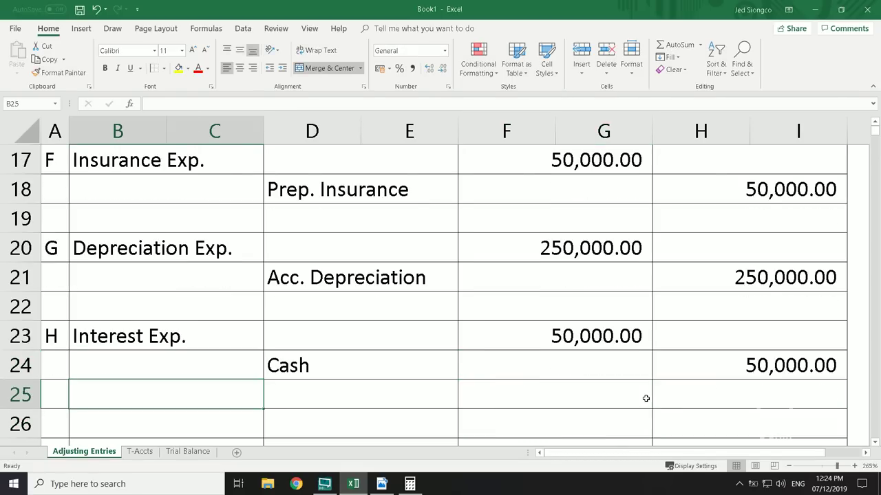
key(Down)
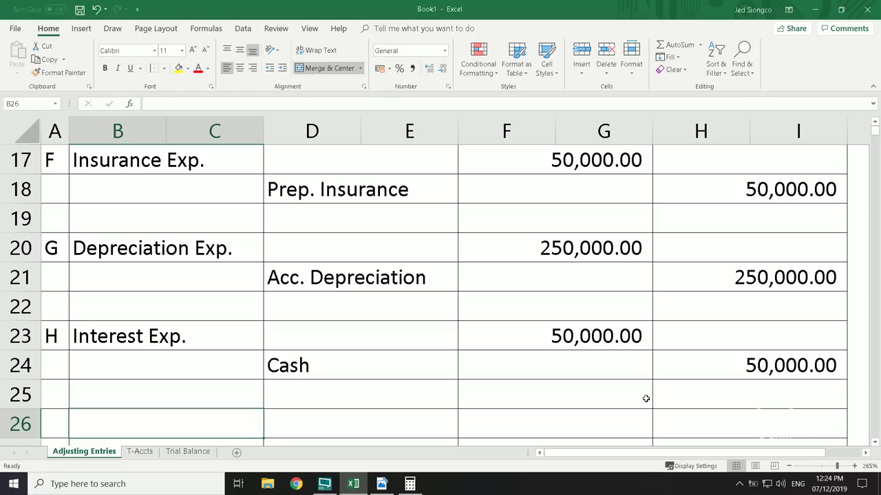
text(Notes P)
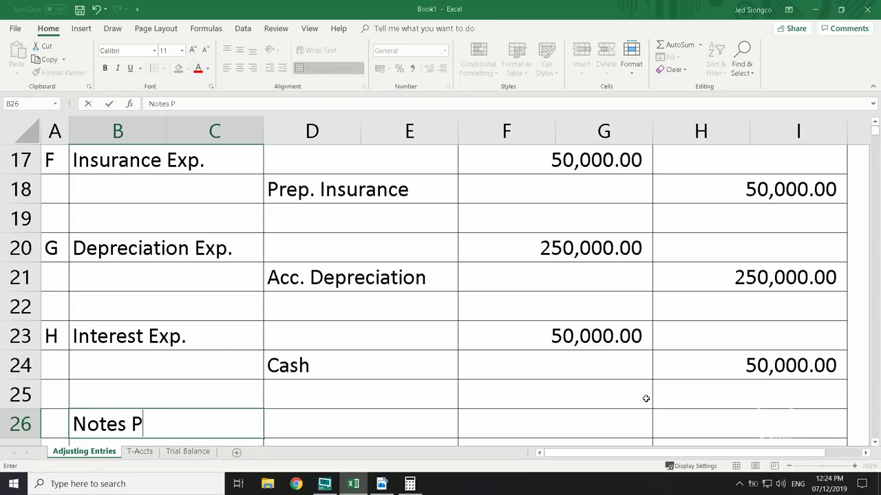
text(ayable)
key(Return)
key(Right)
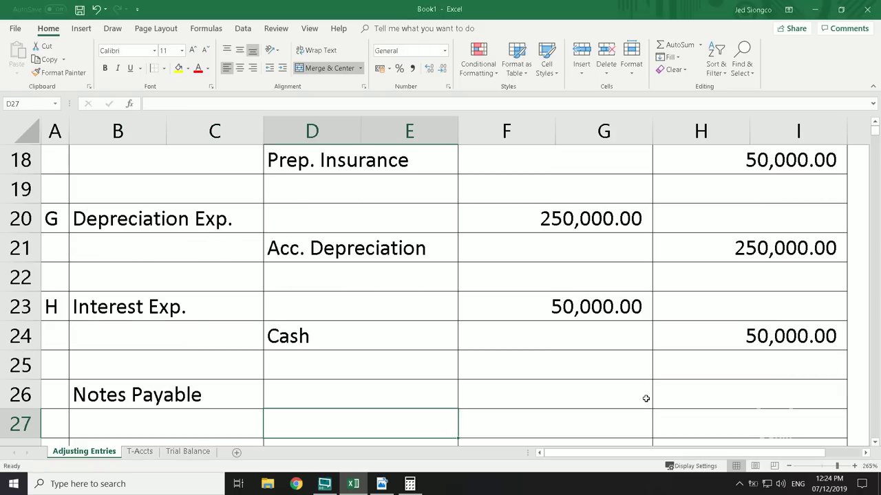
text(Cash)
Enter 1,000,000 as the Notes Payable debit in F26 and copy it to the Cash credit in H27
click(645, 399)
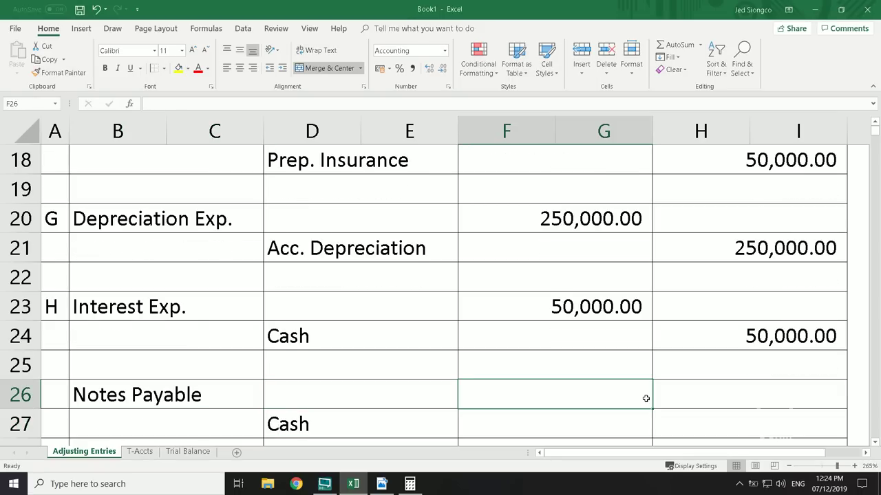
text(1000000)
key(ctrl+Return)
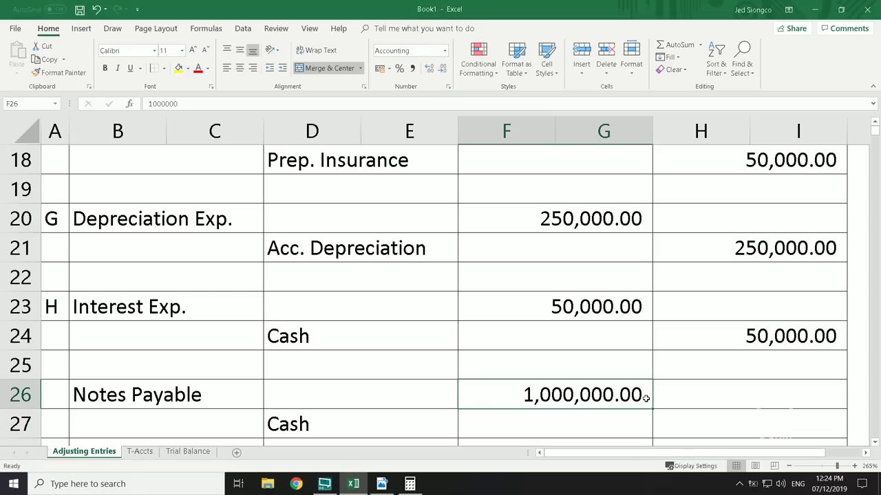
key(ctrl+c)
key(Down)
key(Right)
key(ctrl+v)
key(Down)
key(Down)
key(Left)
key(Escape)
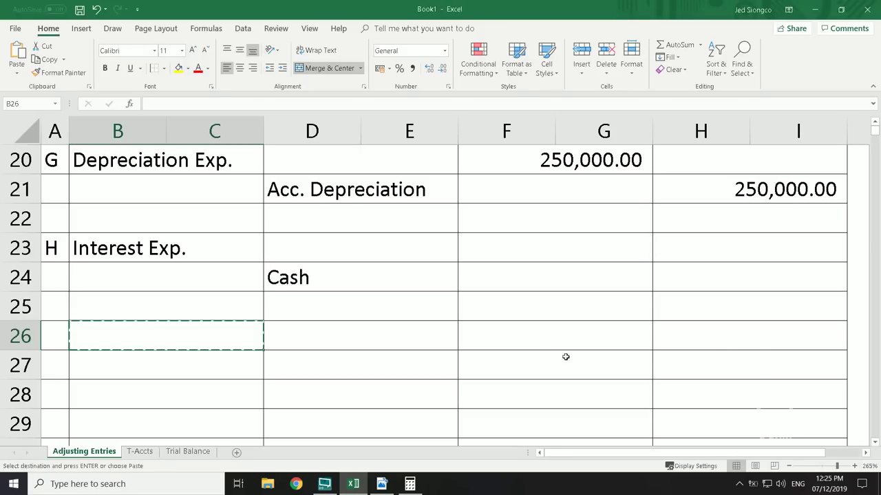
click(208, 255)
click(308, 256)
click(536, 256)
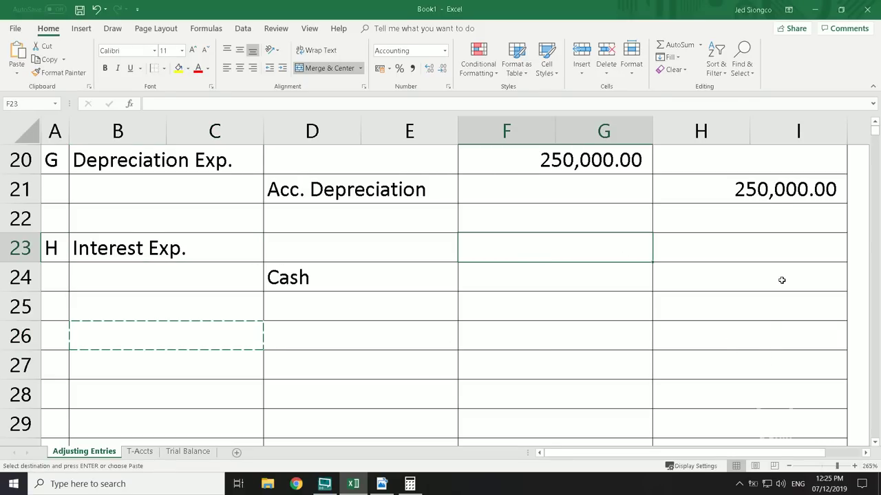
click(782, 278)
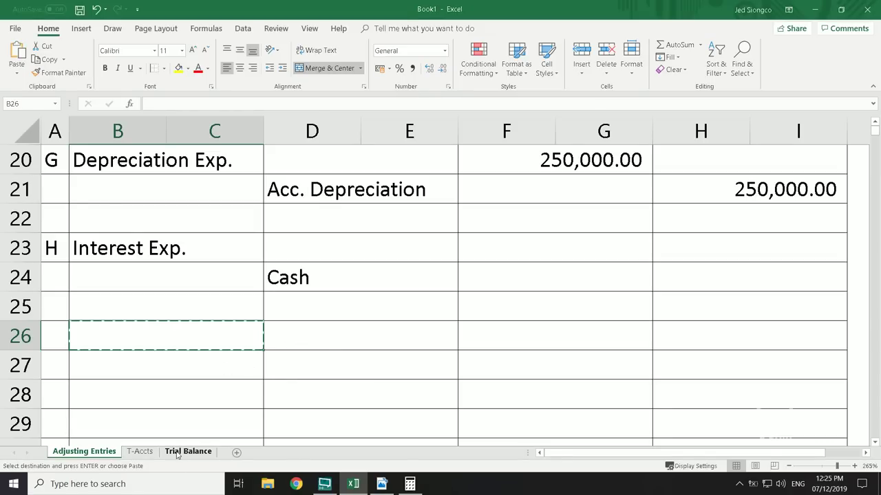
On the Trial Balance sheet, change the date range note in J10 to "December 31, 2018 - 2020"
click(177, 456)
click(521, 318)
click(544, 278)
click(448, 282)
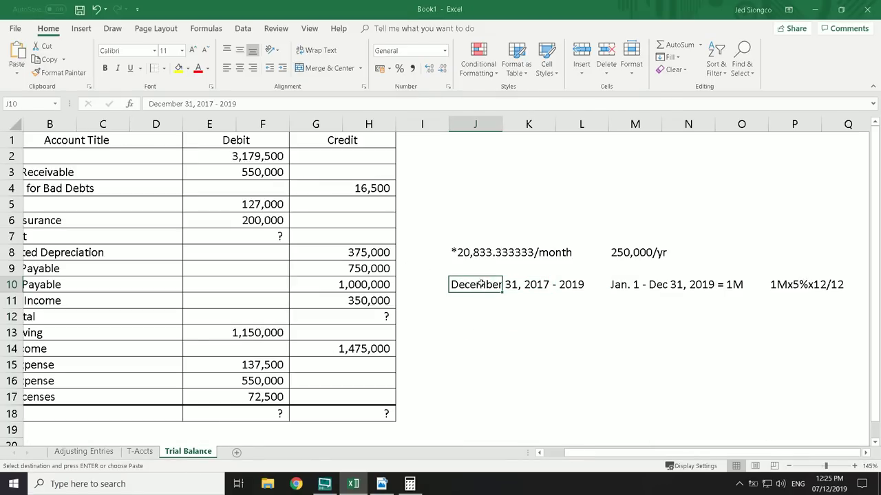
click(207, 104)
key(Right)
key(BackSpace)
text(8)
key(Right)
key(Right)
key(Right)
key(Right)
key(Right)
key(Right)
key(Right)
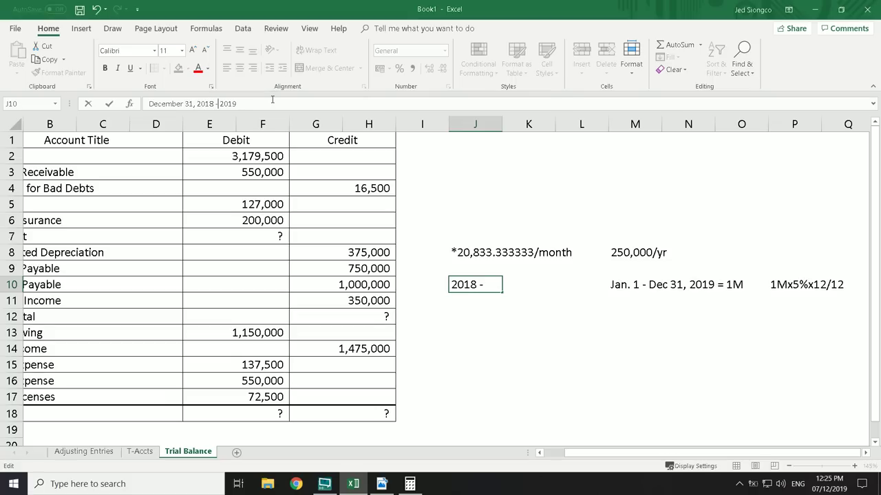
key(BackSpace)
text(0)
click(577, 351)
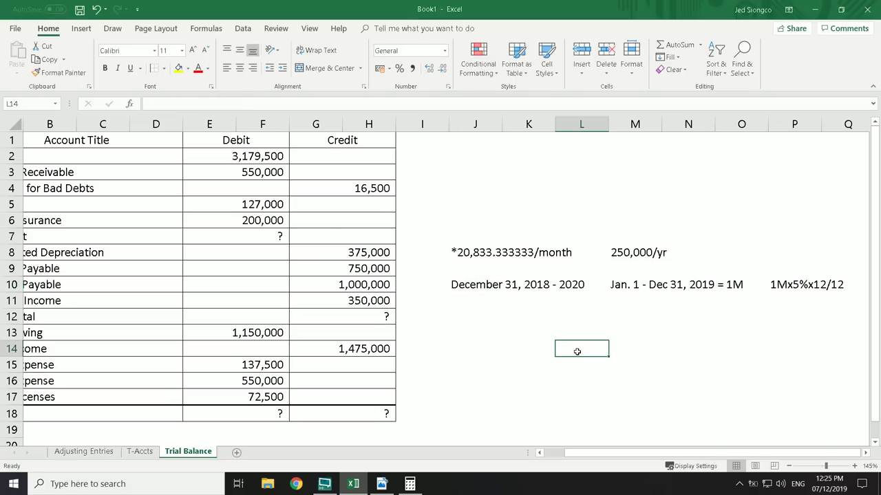
Try to change the year in the M10 period note to 2020
click(627, 282)
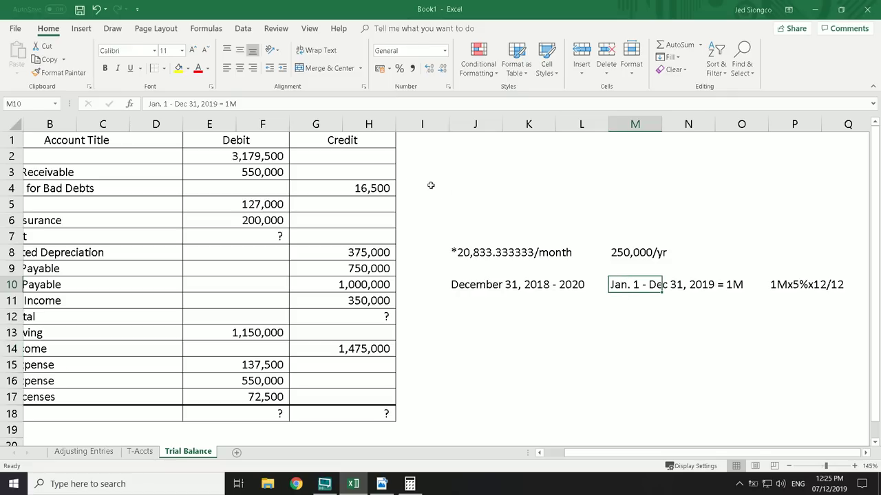
click(223, 104)
key(BackSpace)
key(BackSpace)
text(20)
key(ctrl+Return)
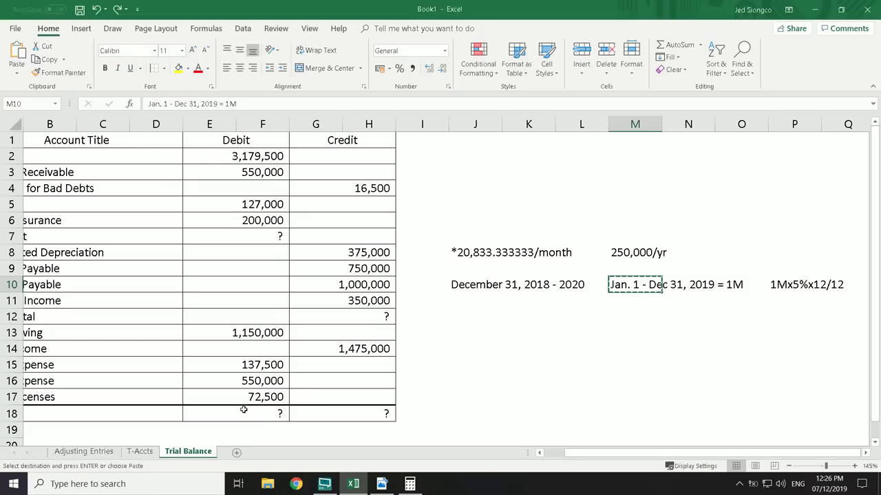
click(654, 310)
click(739, 287)
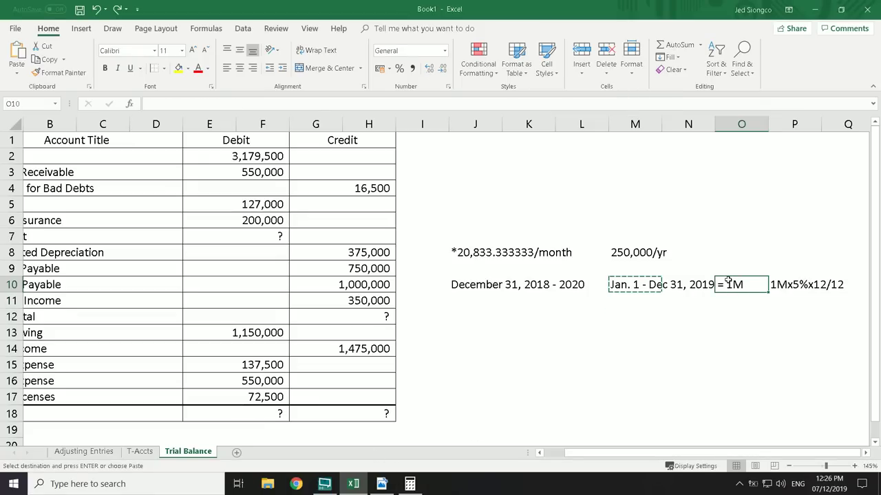
click(678, 307)
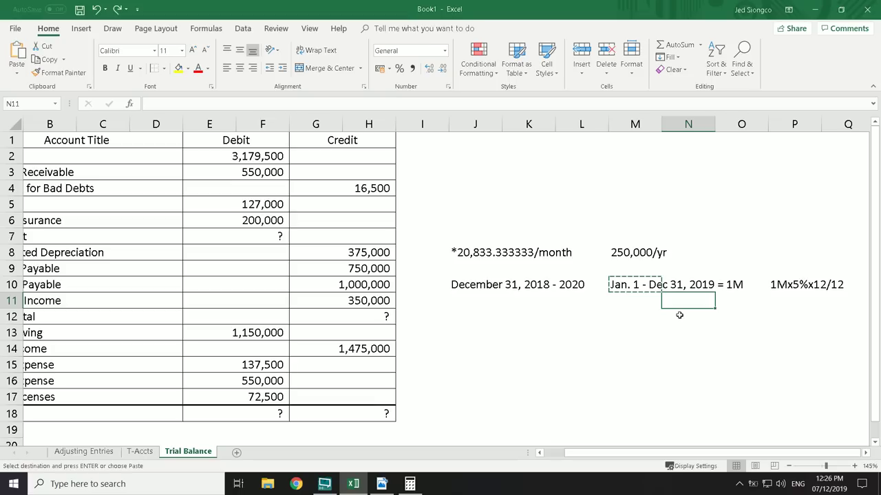
key(Escape)
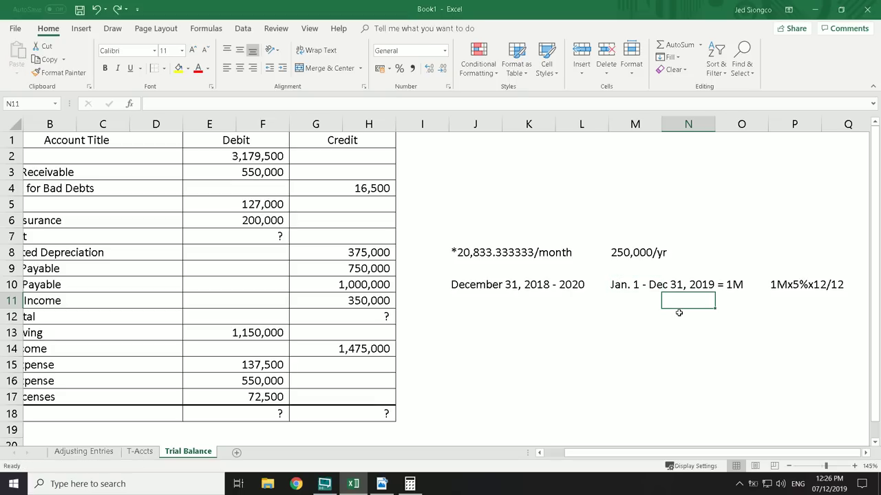
Change the amount in the M10 note so it reads "Jan. 1 - Dec 31, 2019 = 2M"
click(638, 281)
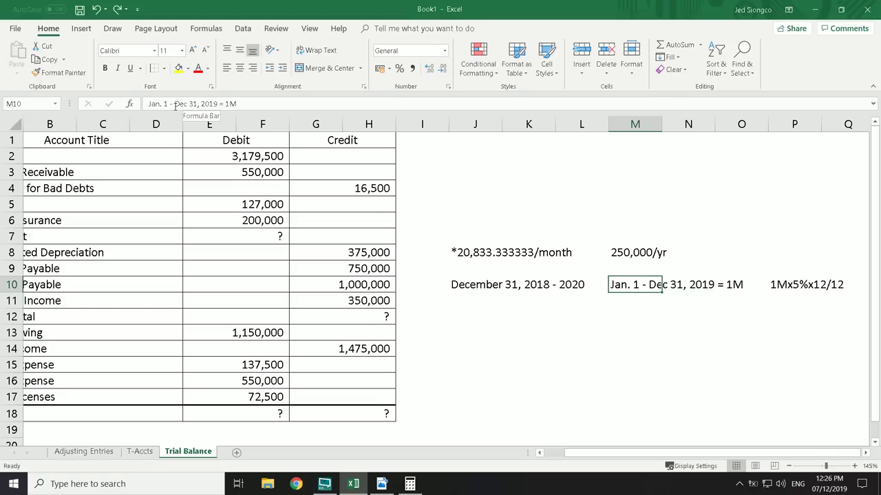
click(213, 104)
key(Left)
key(Left)
key(Left)
key(Left)
key(shift+Right)
key(shift+Right)
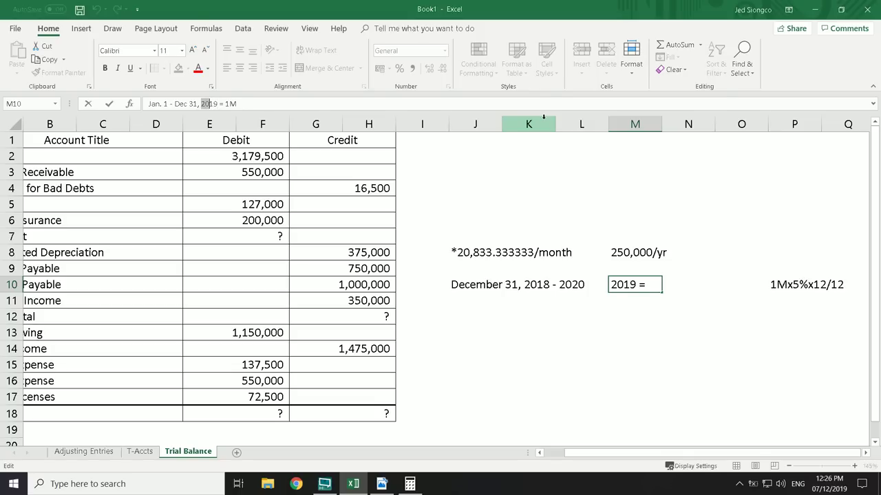
key(Right)
key(Right)
key(Right)
key(Right)
key(Right)
key(Right)
key(shift+Right)
text(2)
key(Return)
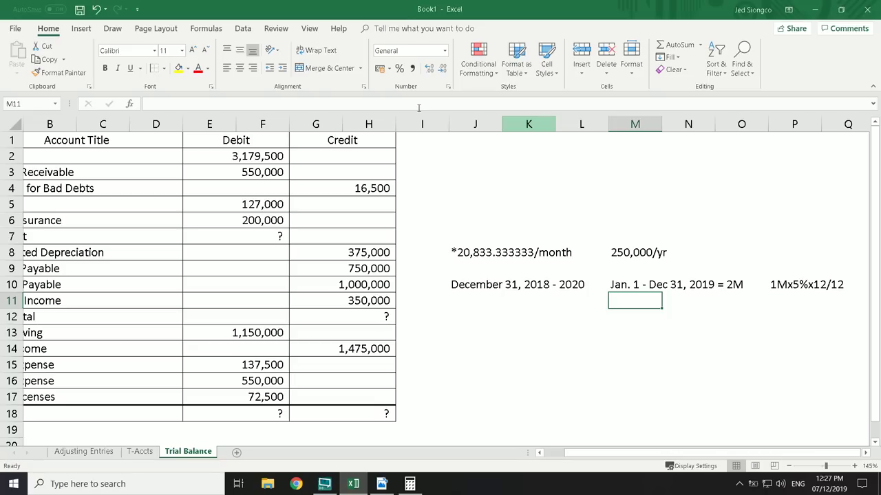
Examine the 5% Notes Payable row and its credit balance in the trial balance
click(345, 284)
key(Home)
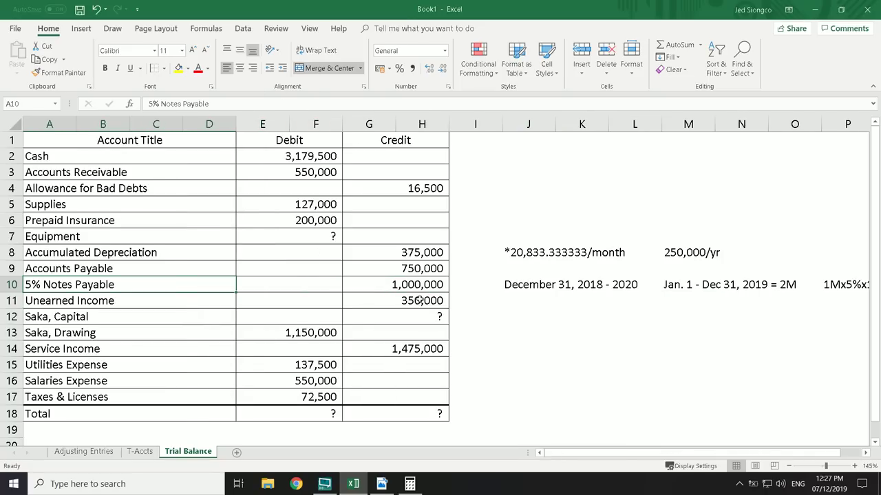
key(Right)
key(Right)
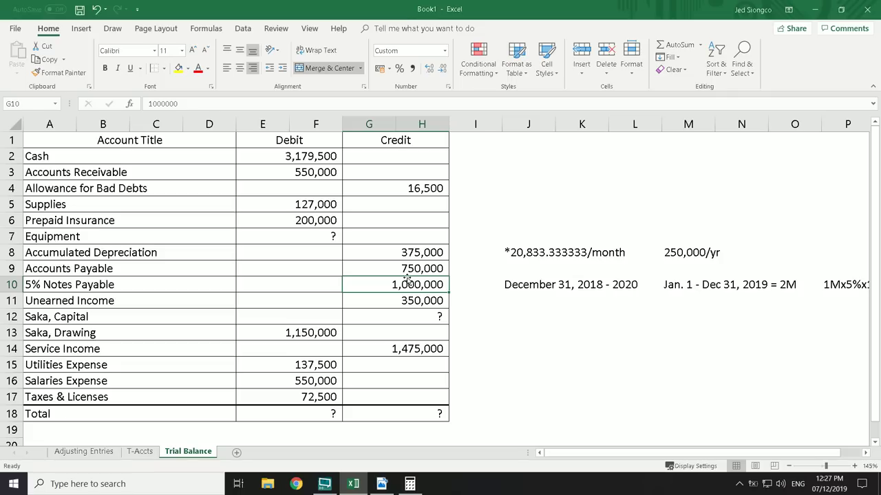
key(super)
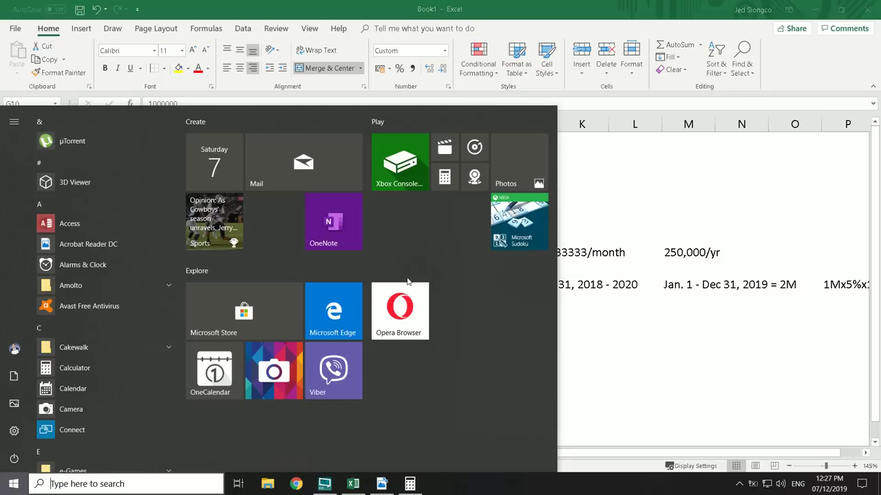
key(super)
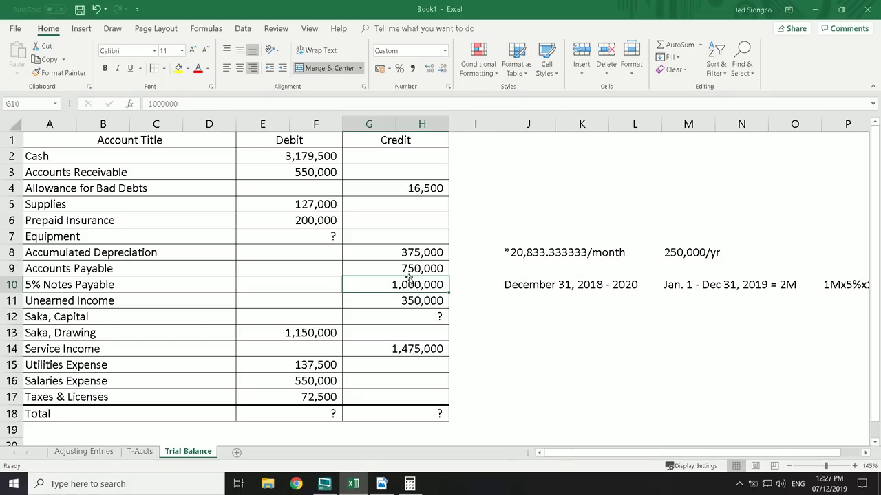
click(370, 303)
click(390, 289)
click(514, 317)
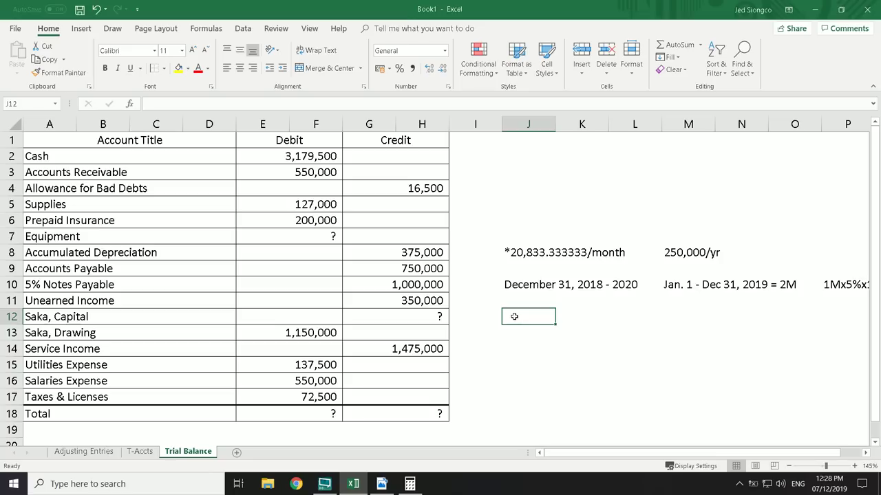
Change the interest computation note in P10 to "2Mx5%x12/12"
click(679, 284)
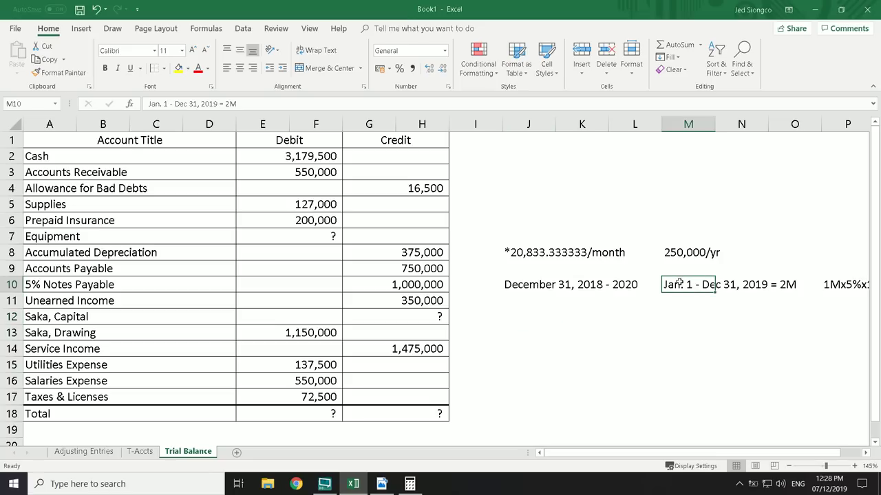
click(825, 285)
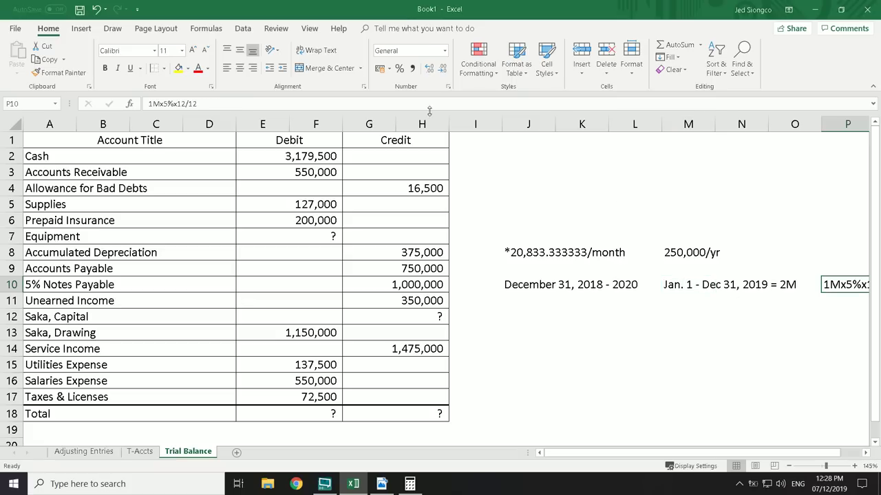
click(153, 103)
key(BackSpace)
text(2)
click(766, 313)
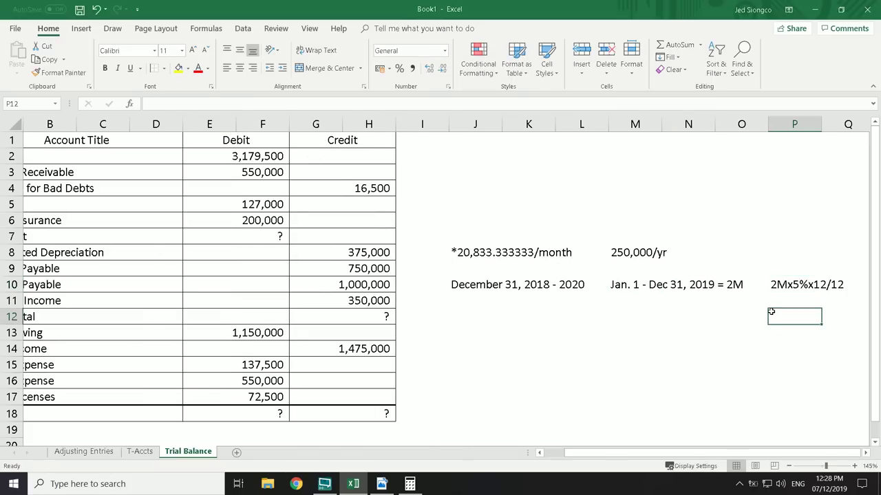
Select Q10, multiply 2,000,000 by 0.05 in Calculator, and return to the Excel worksheet
key(Up)
key(Up)
key(Right)
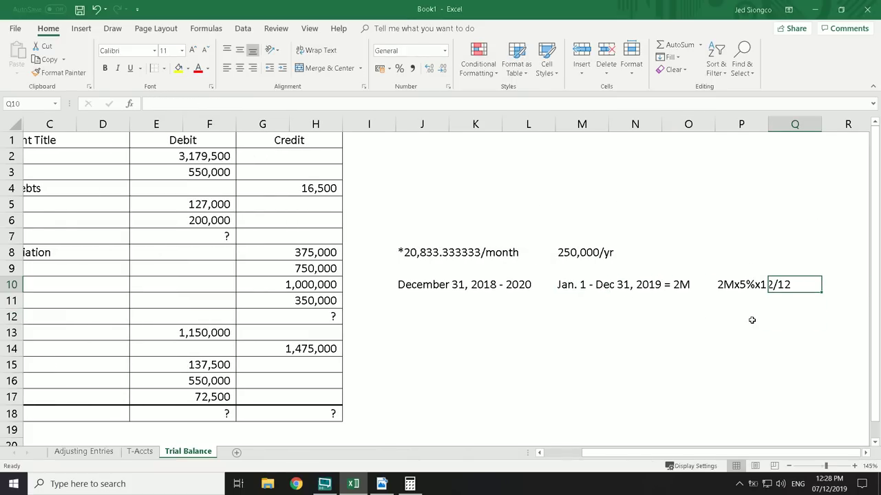
click(409, 484)
text(2,000,000)
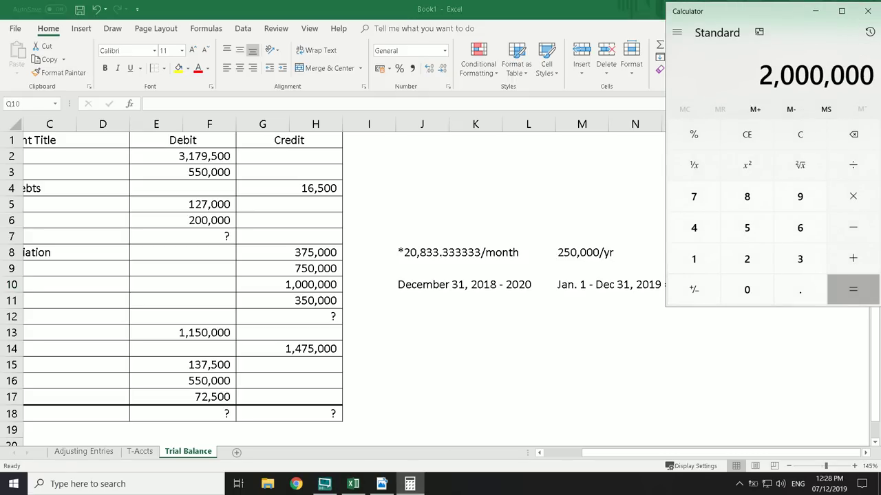
key(asterisk)
text(.05)
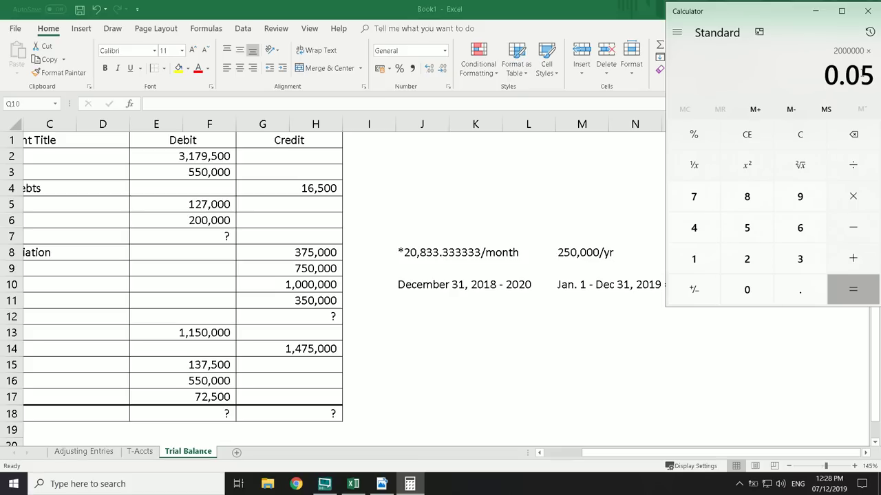
key(Return)
key(alt+Tab)
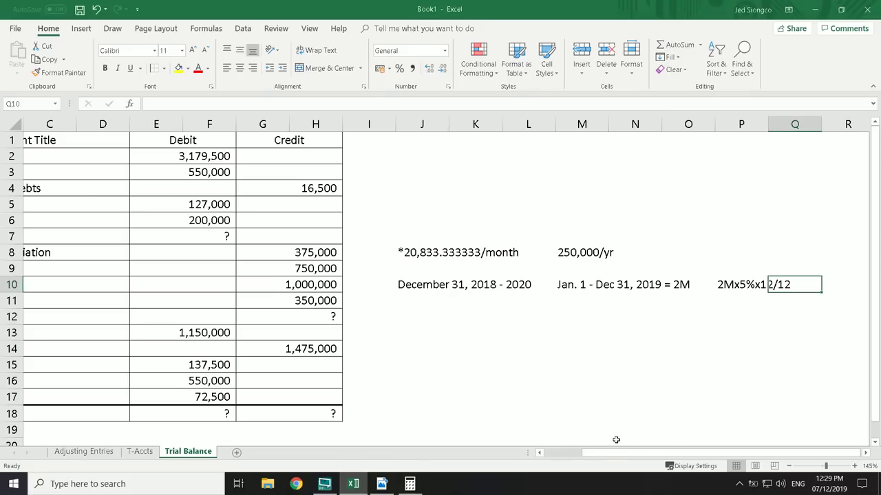
On the Adjusting Entries sheet, enter 150,000 as the Interest Exp. debit in F23 and the Cash credit in H24
drag(603, 452, 564, 451)
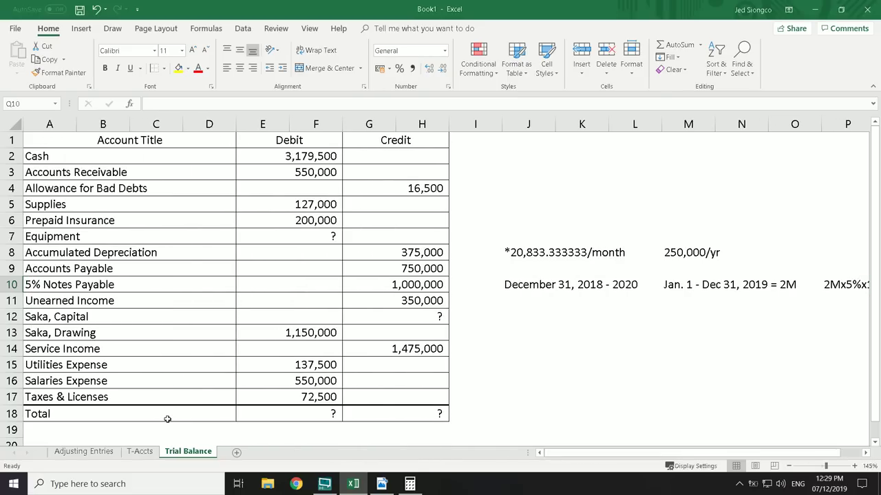
click(73, 456)
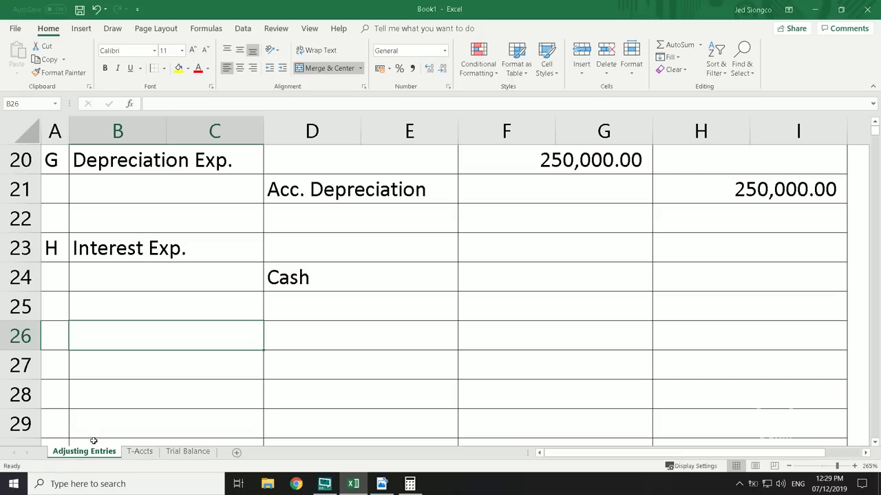
click(571, 248)
text(1)
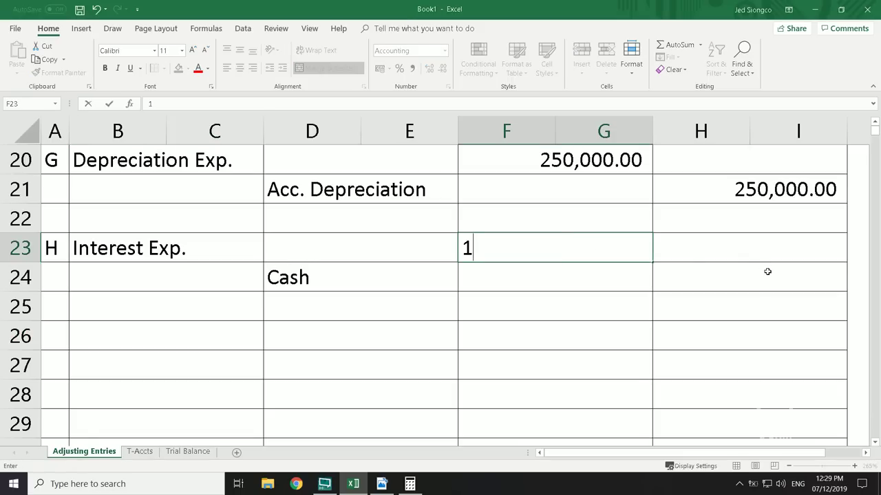
text(50,000)
key(Return)
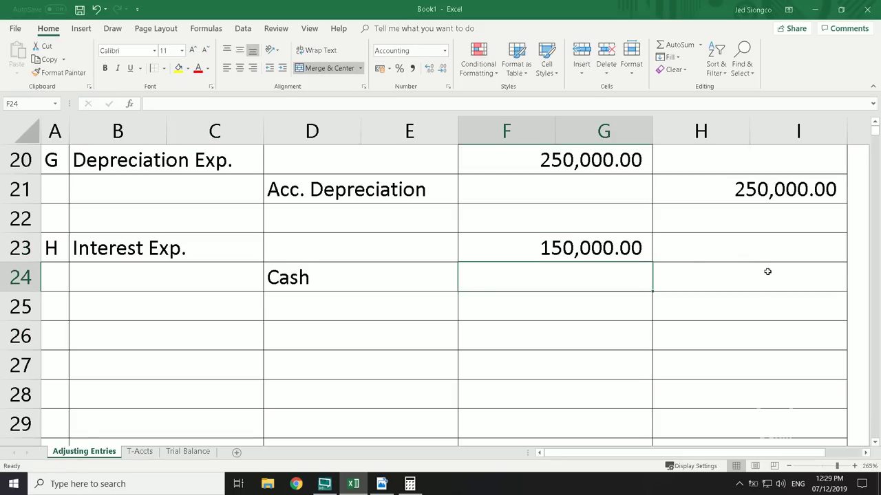
click(767, 272)
text(150,000)
key(ctrl+Return)
Enter NP in B26 and Cash in D27 as a notes payable entry below entry H
key(Left)
key(Left)
key(Left)
key(Down)
key(Down)
key(F2)
text(NP)
key(Return)
key(Right)
text(Cas)
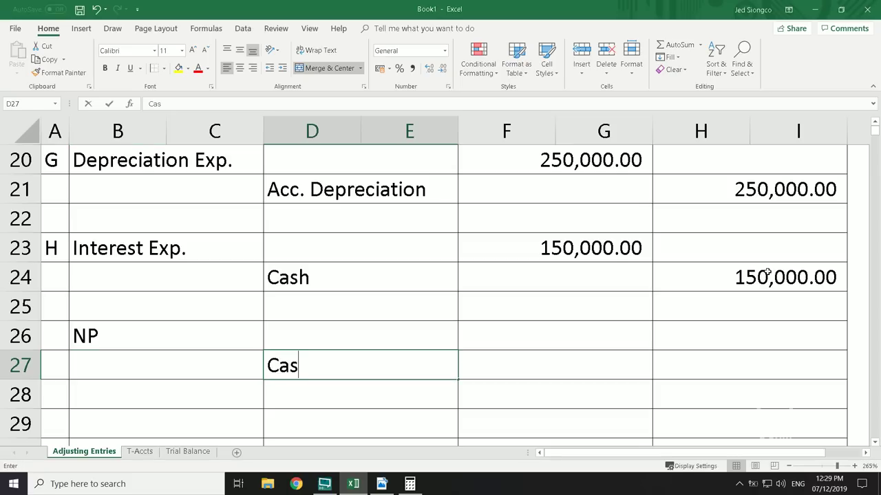
text(h)
key(Up)
key(Left)
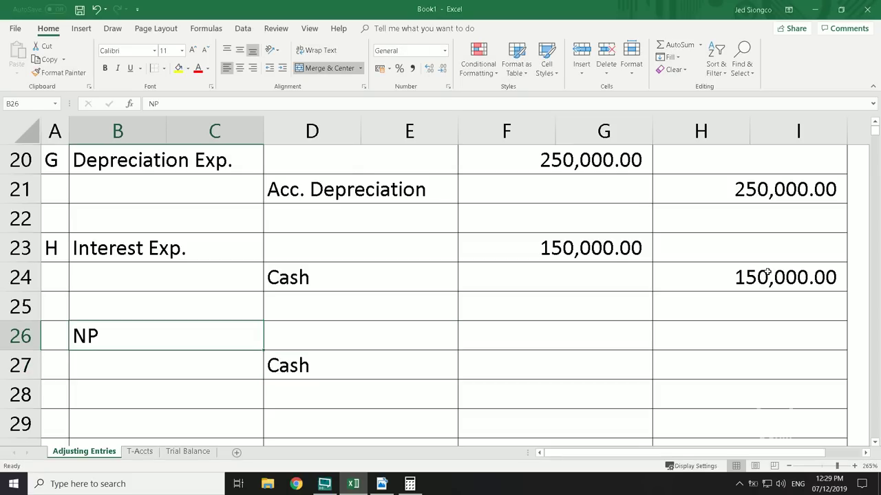
key(Right)
key(Down)
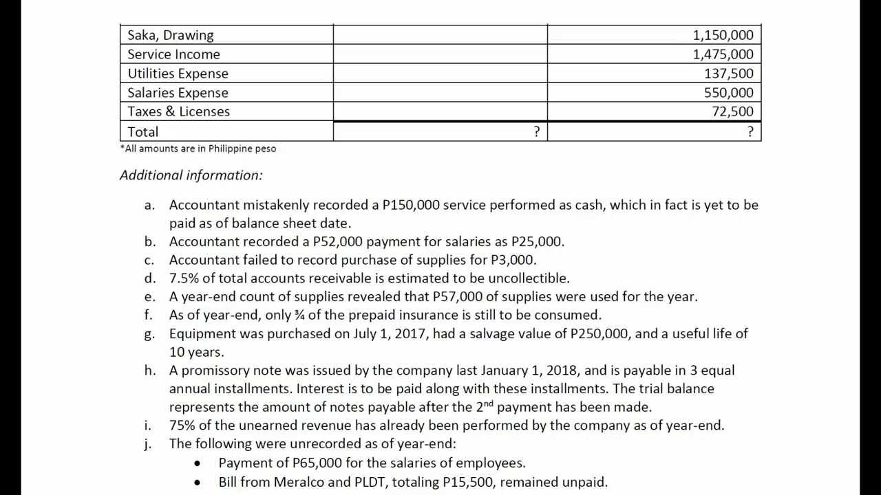
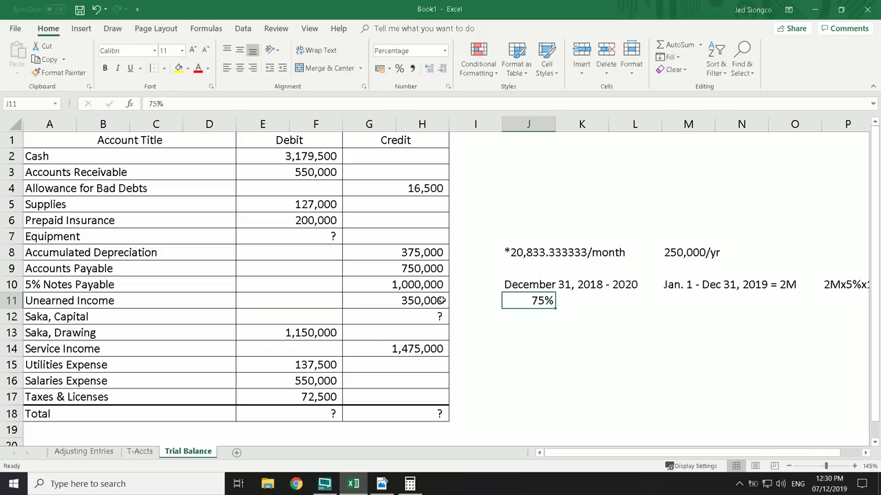
Select K11 on the Trial Balance sheet, multiply 350,000 by 0.75 in Calculator, and return to the Excel worksheet
click(574, 304)
click(410, 485)
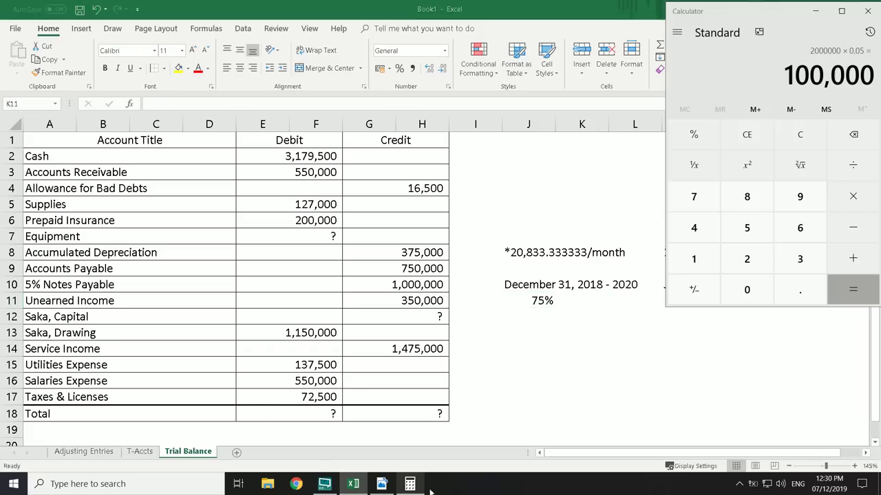
text(350000)
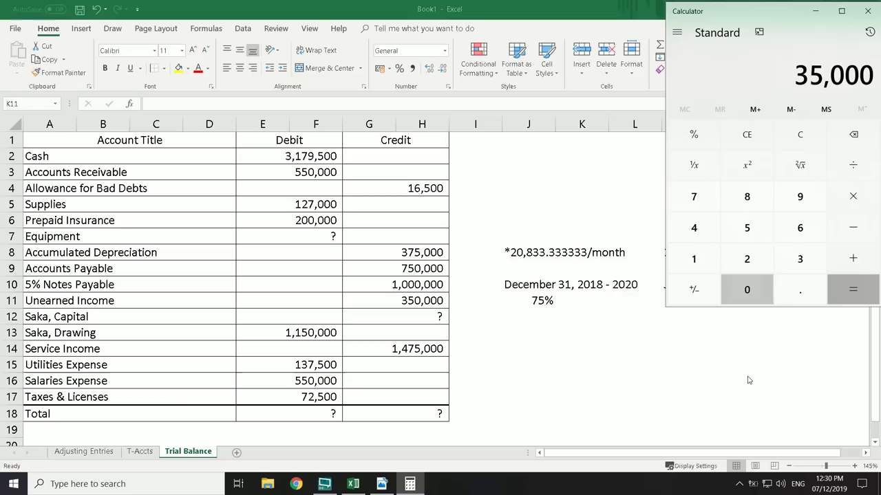
key(asterisk)
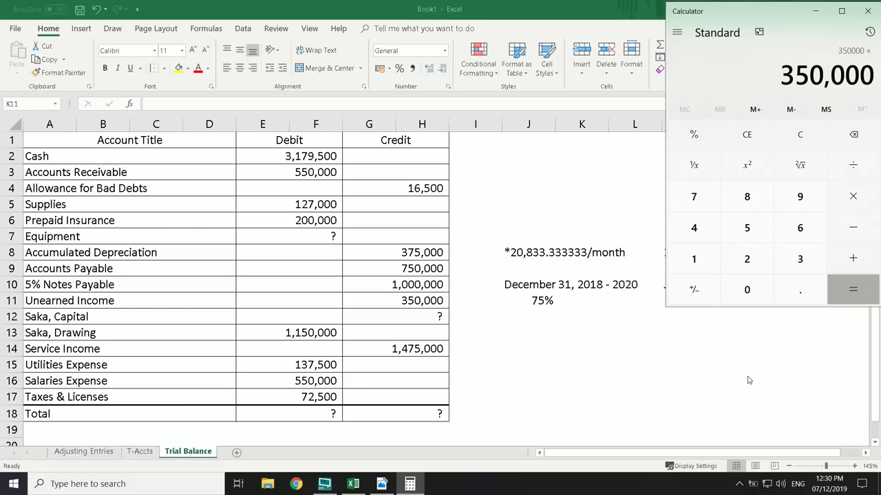
text(.75)
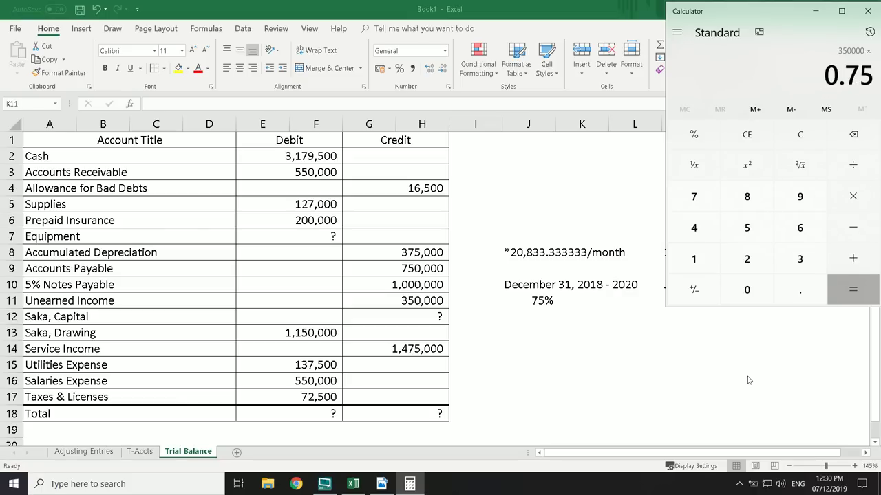
key(Return)
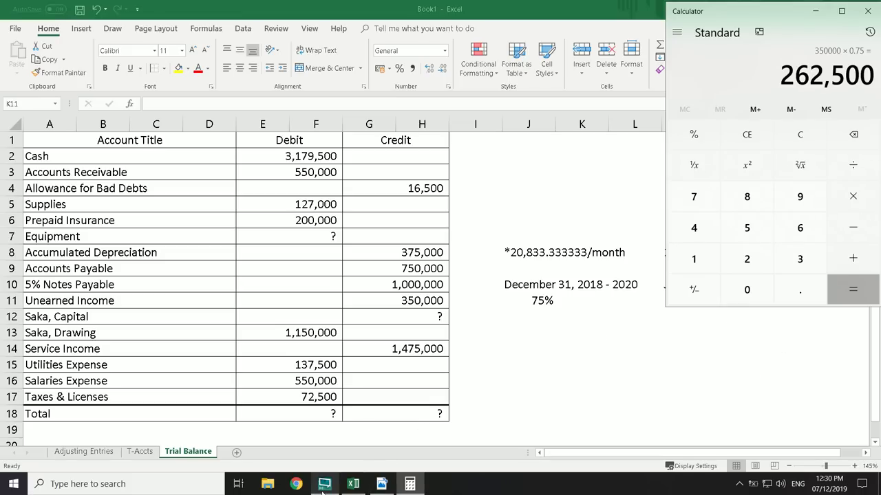
mouse_move(324, 489)
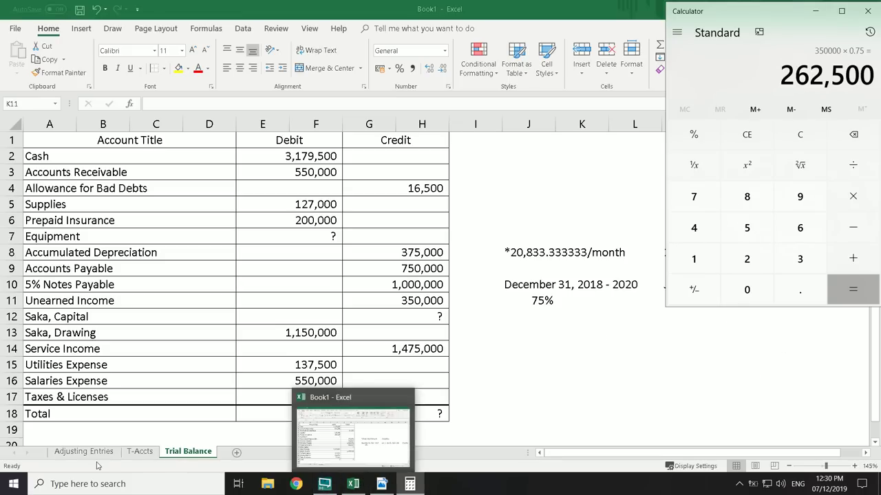
click(94, 456)
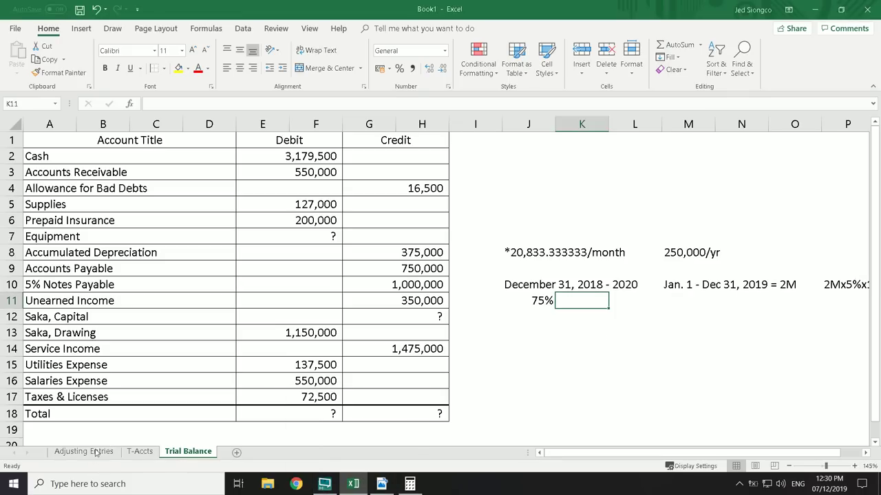
On the Adjusting Entries sheet, label A26 as I and enter Unearned Income in B26 and Service Income in D27
click(95, 453)
click(55, 332)
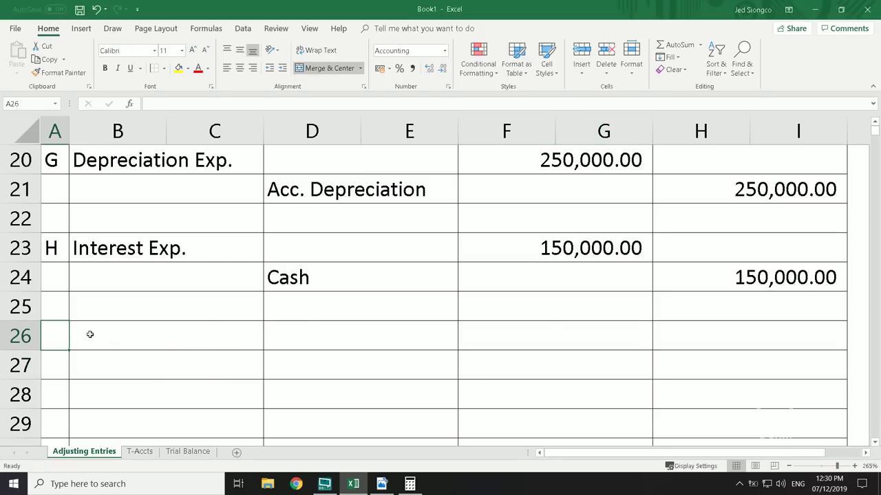
text(I)
key(Tab)
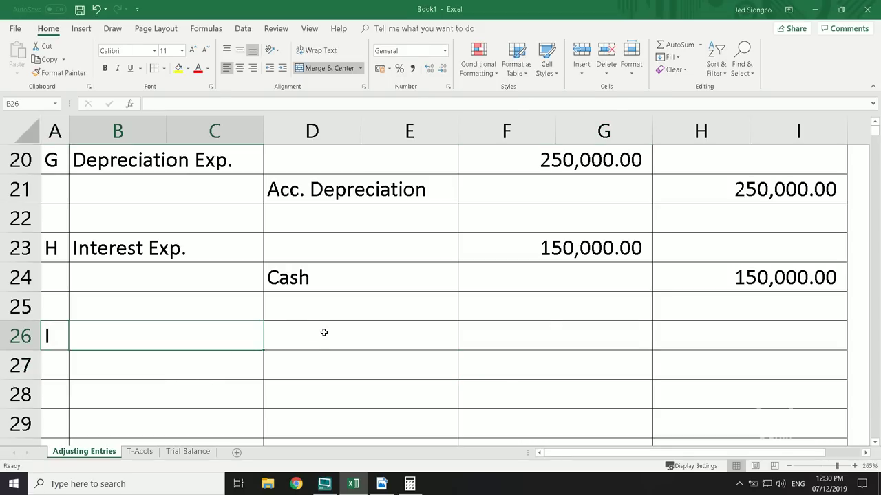
text(Unear)
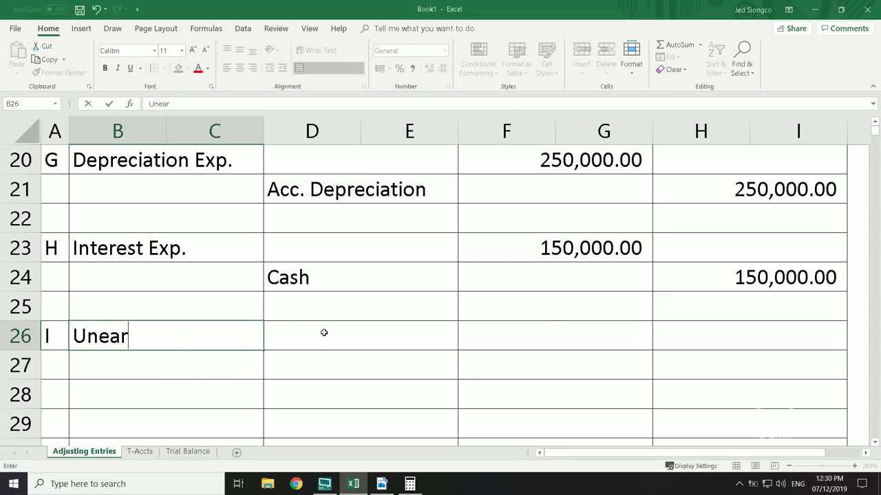
key(BackSpace)
text(rned Income)
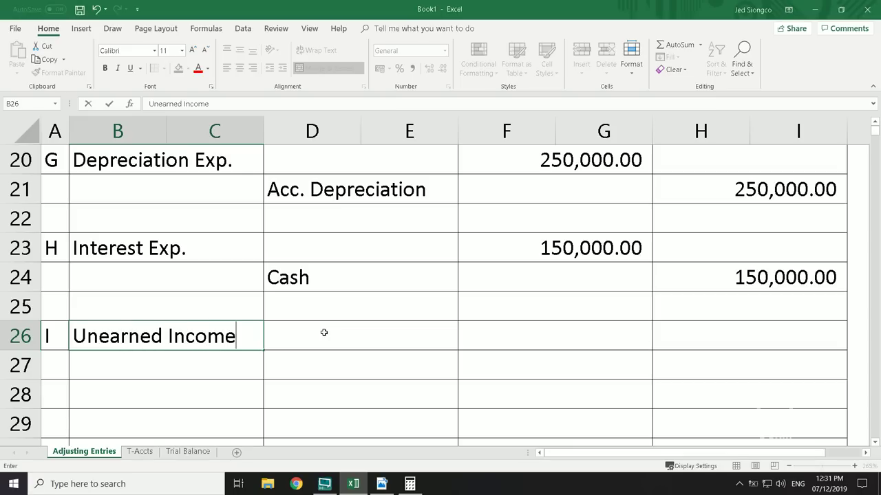
key(Tab)
key(Down)
text(Servic)
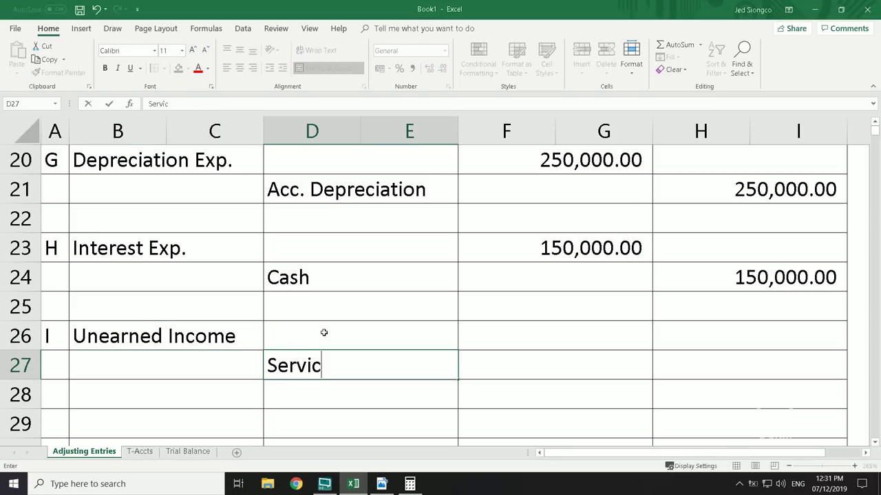
text(e Income)
Enter 262,500 as the Unearned Income debit in F26 and the Service Income credit in H27
key(Up)
key(Right)
key(alt+Tab)
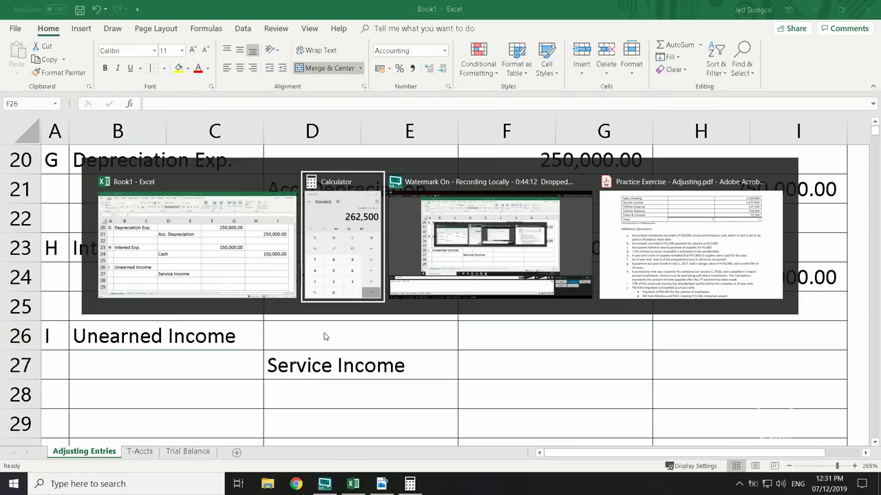
key(alt+Tab)
text(2)
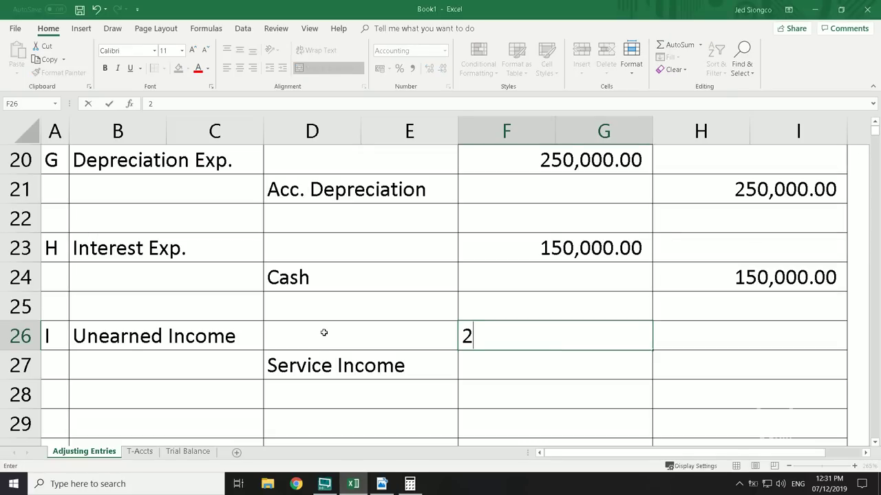
text(62,500)
key(Return)
key(Right)
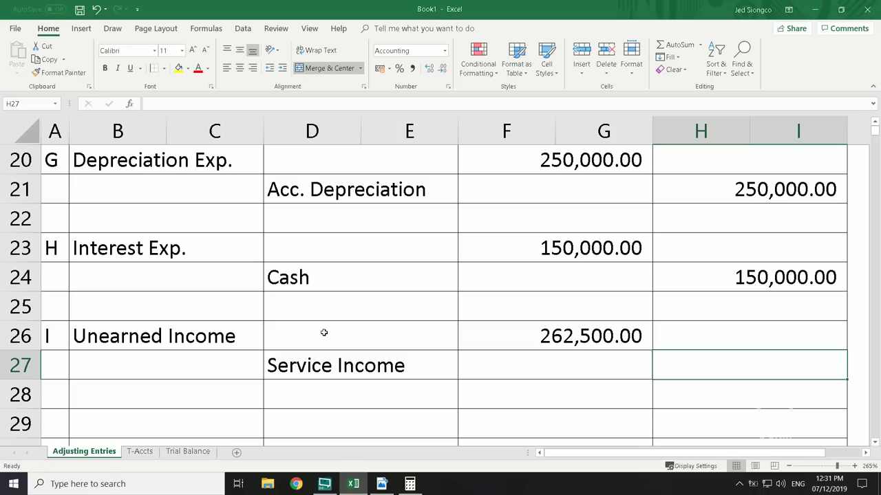
text(262500)
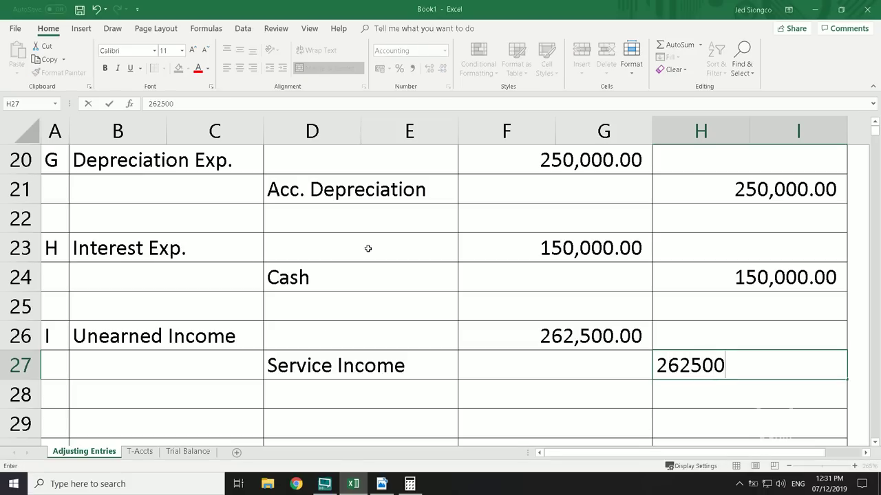
click(590, 366)
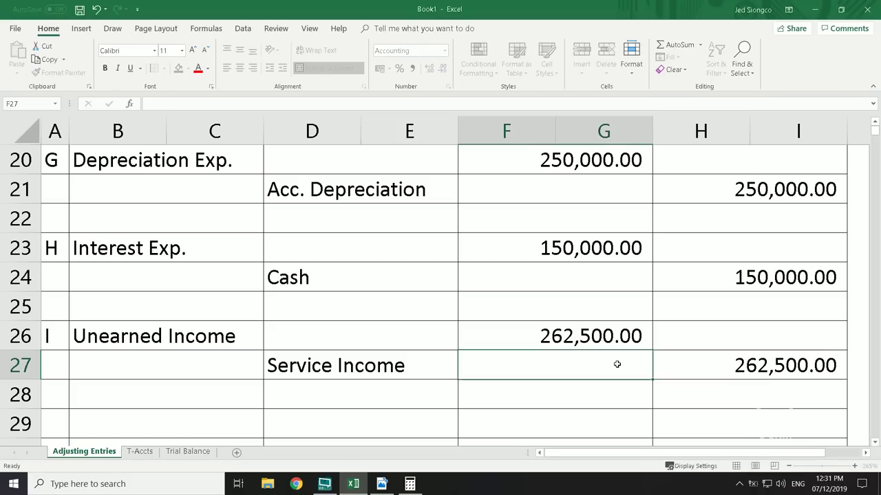
click(117, 322)
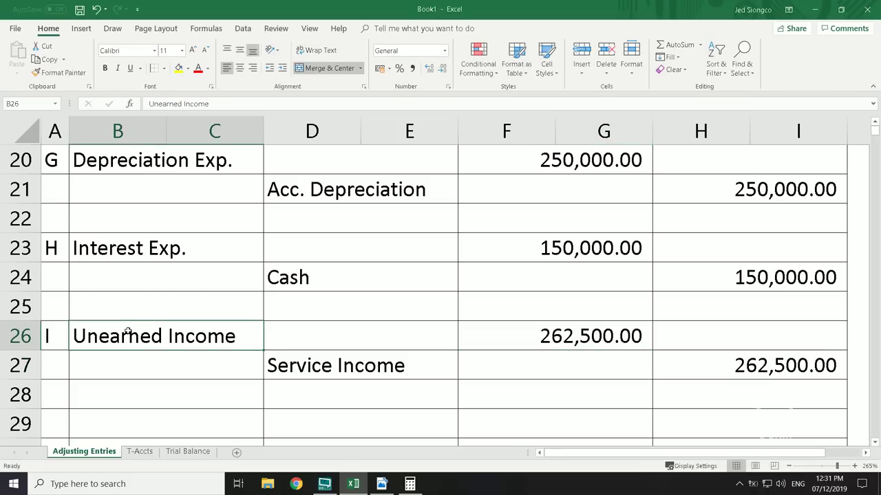
Enter the label J in A29 below entry I
click(56, 396)
scroll(71, 385, down, 1)
click(61, 336)
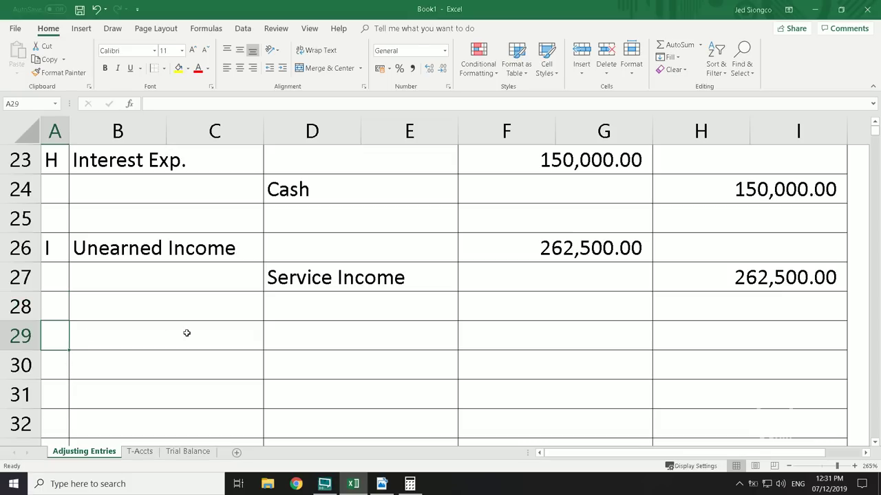
text(J)
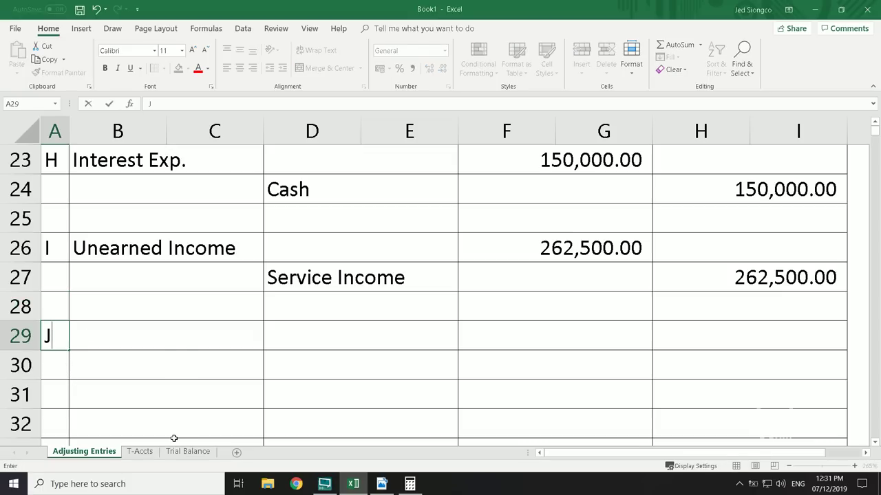
click(244, 370)
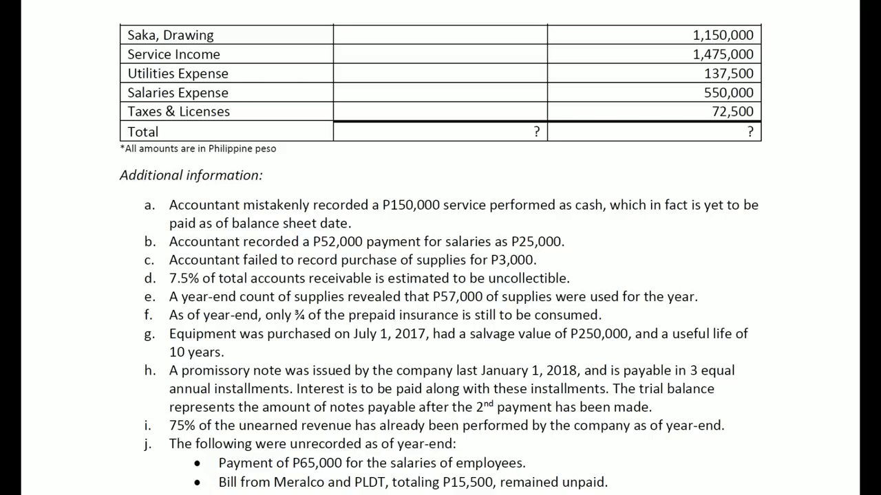
Read the unrecorded year-end items under item j in the practice exercise PDF, and return to the Excel worksheet
scroll(791, 371, down, 3)
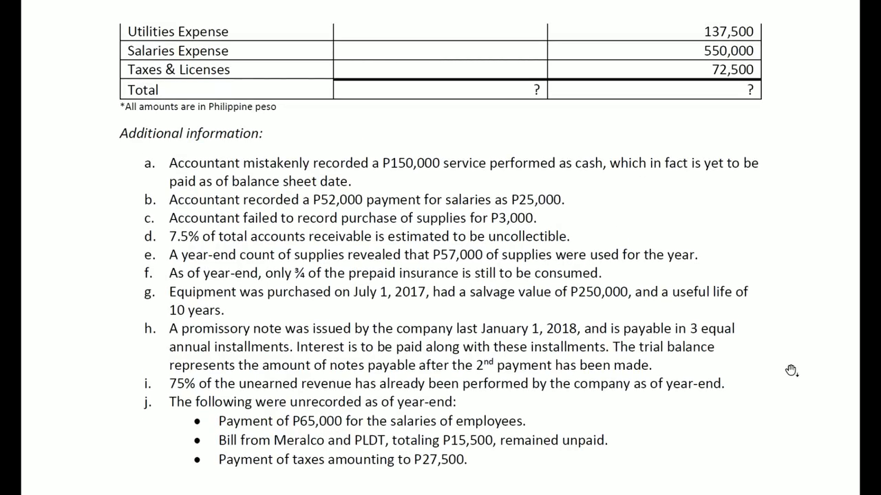
scroll(785, 376, down, 1)
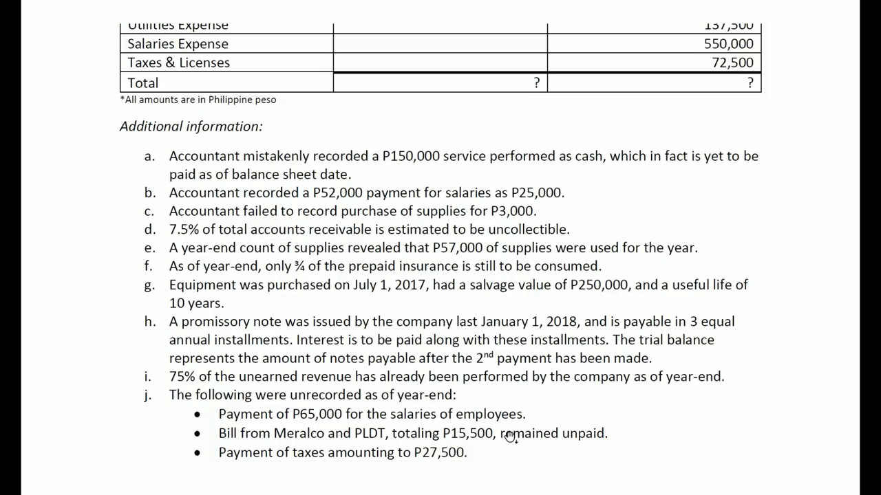
key(alt+Tab)
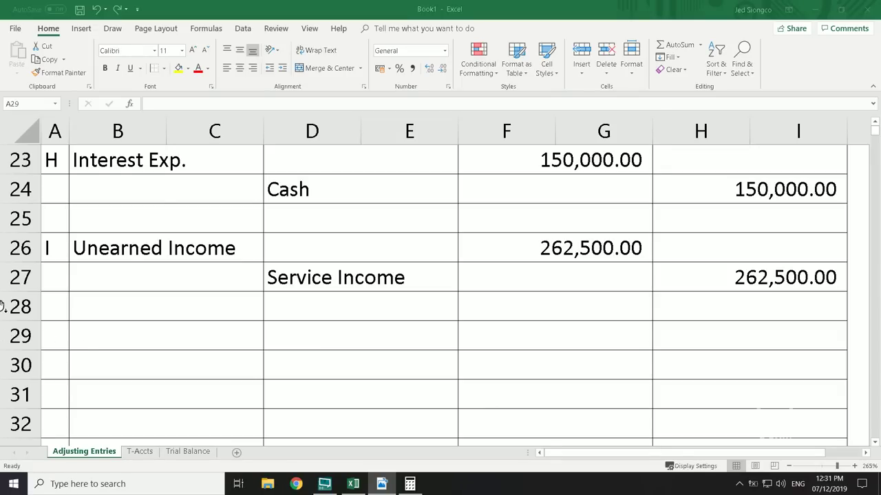
key(alt+Tab)
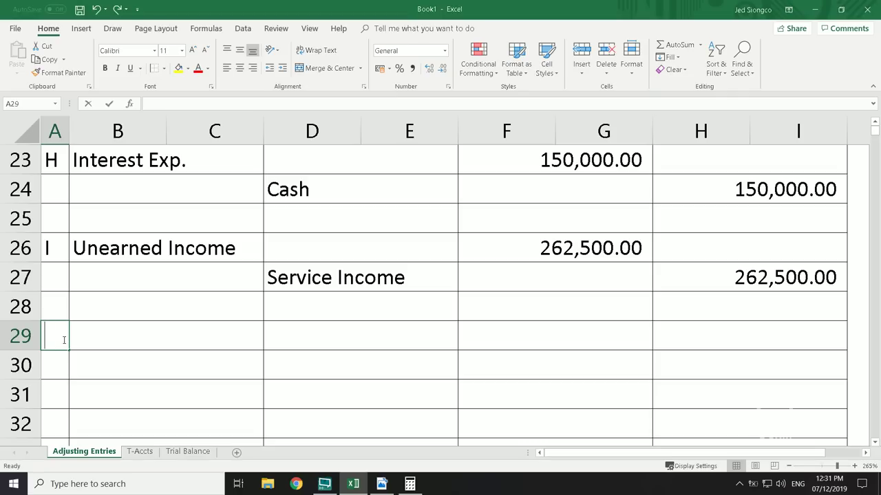
Label A29 as J and enter Salaries Exp. in B29 and Cash in D30
text(J)
click(186, 333)
text(asd)
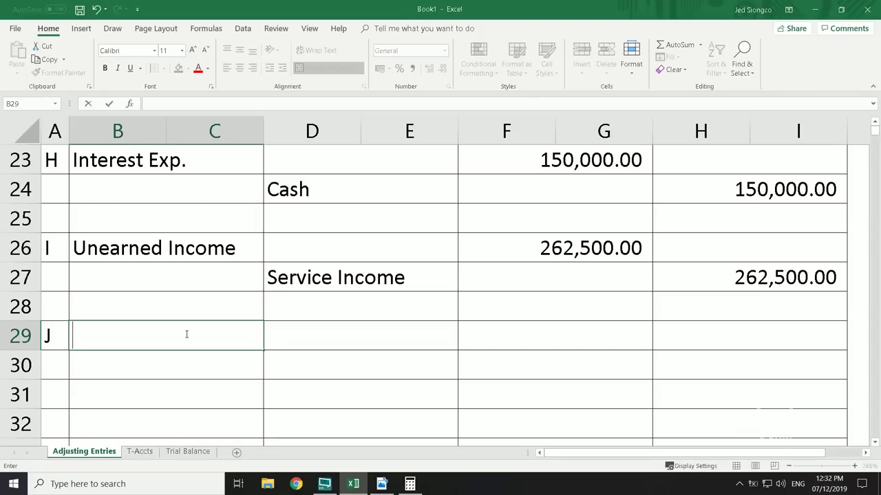
text(Sala)
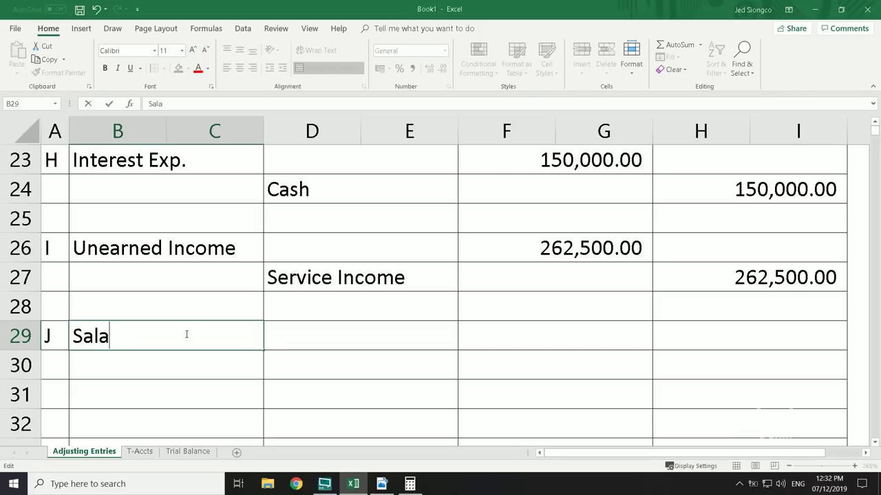
text(ries Exp.)
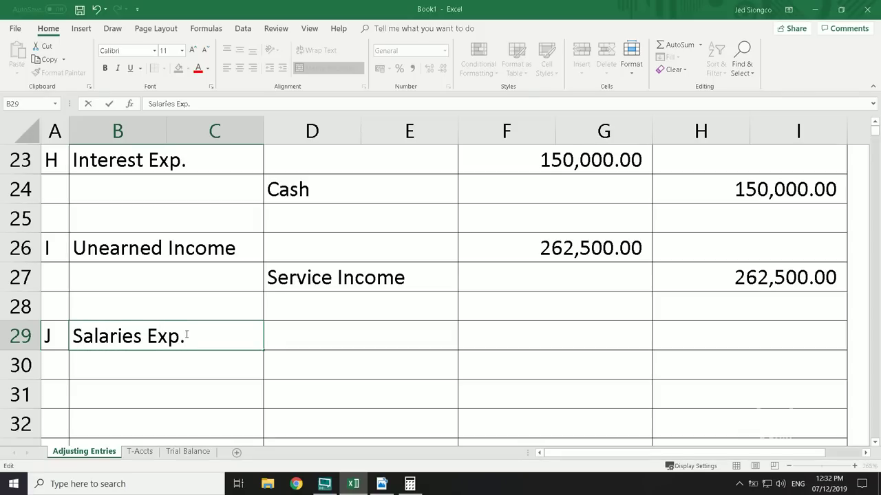
click(311, 375)
text(Cash)
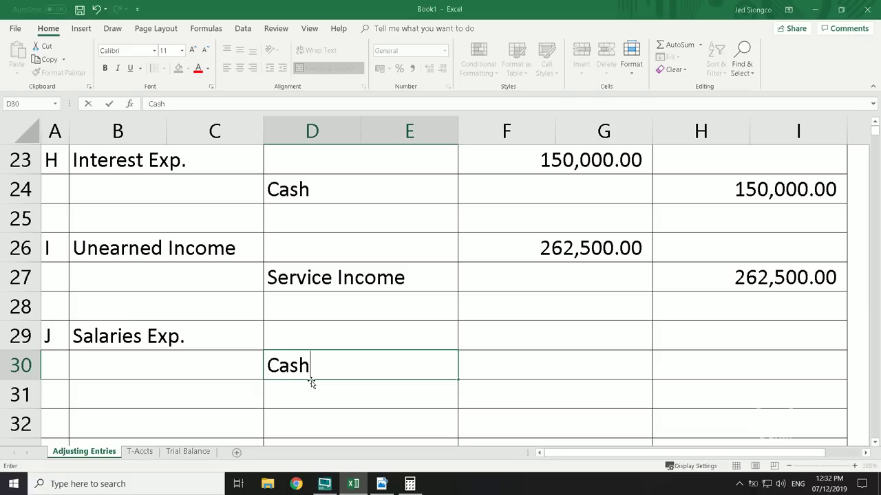
Enter 65,000 as the Salaries Exp. debit in F29 and the Cash credit in H30
key(Right)
key(Up)
text(65000)
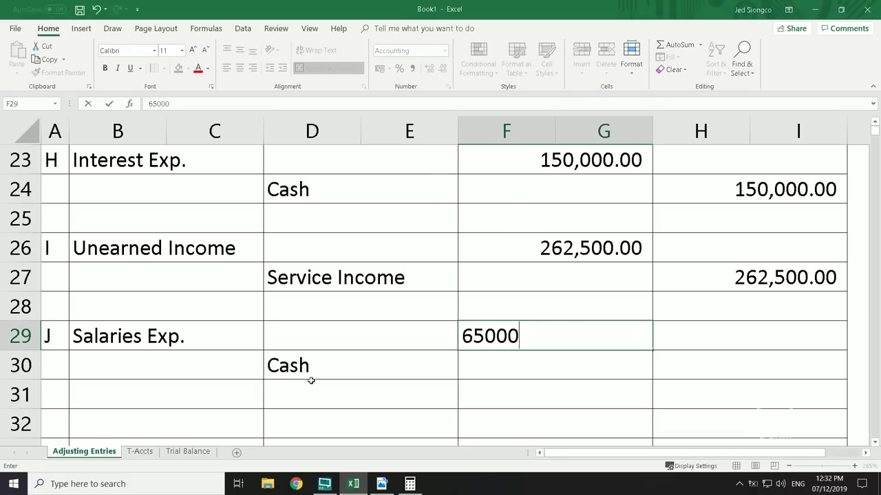
key(Return)
key(Right)
text(65000)
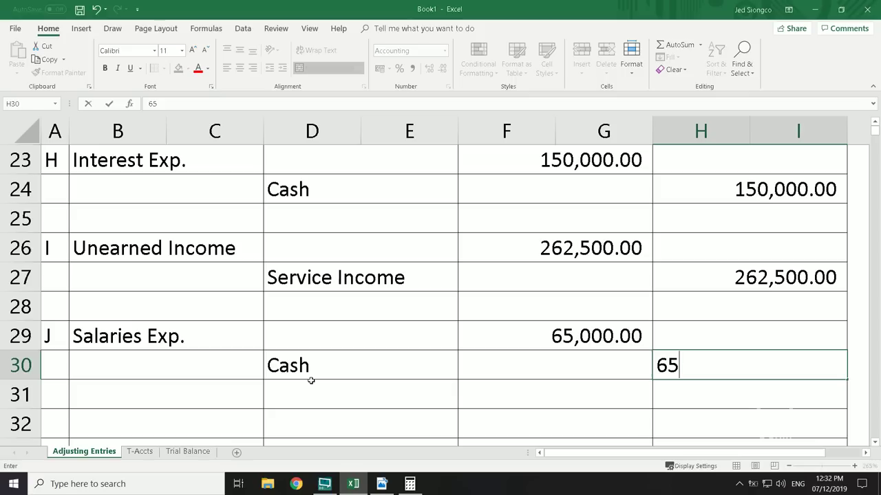
key(Down)
Enter Utilities Exp. in B32 and Utilities Payable in D33 as the second part of entry J
key(Down)
key(Left)
key(Left)
key(Left)
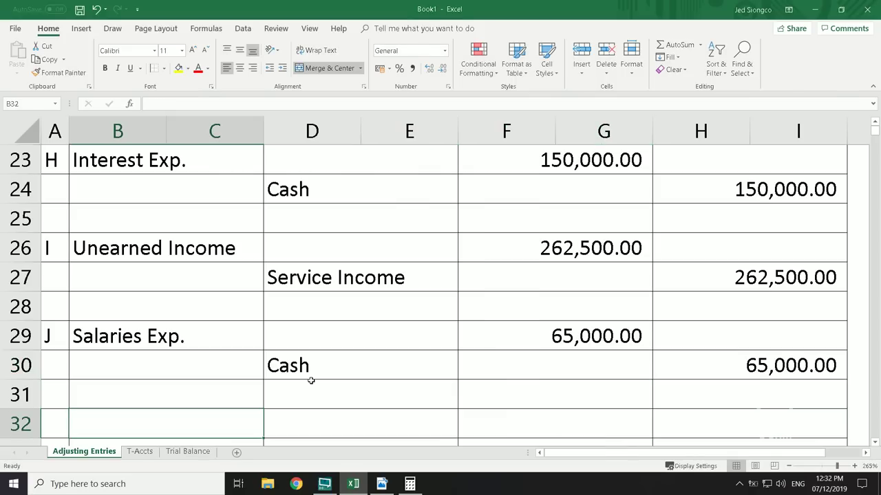
text(asd)
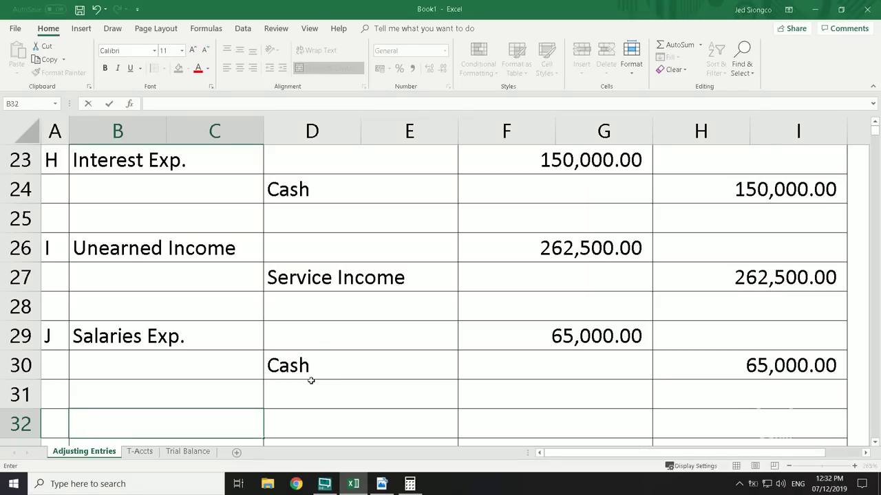
scroll(311, 380, down, 1)
double_click(190, 333)
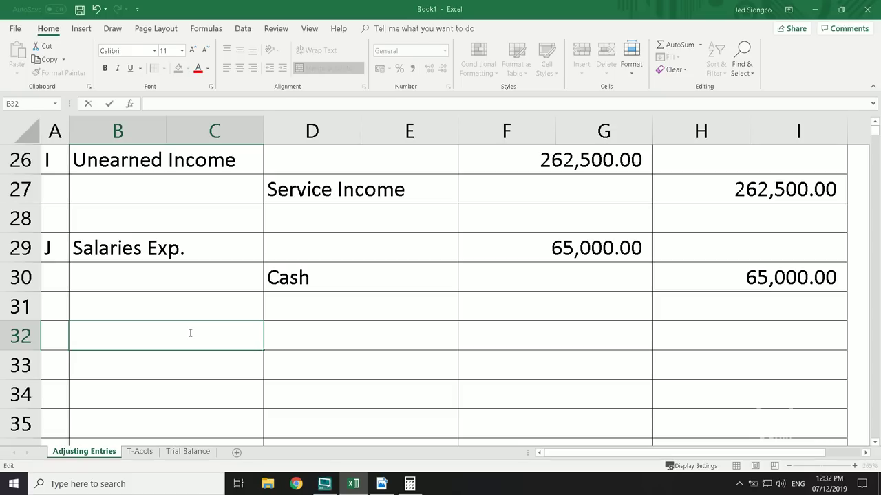
text(Utilities Exp.)
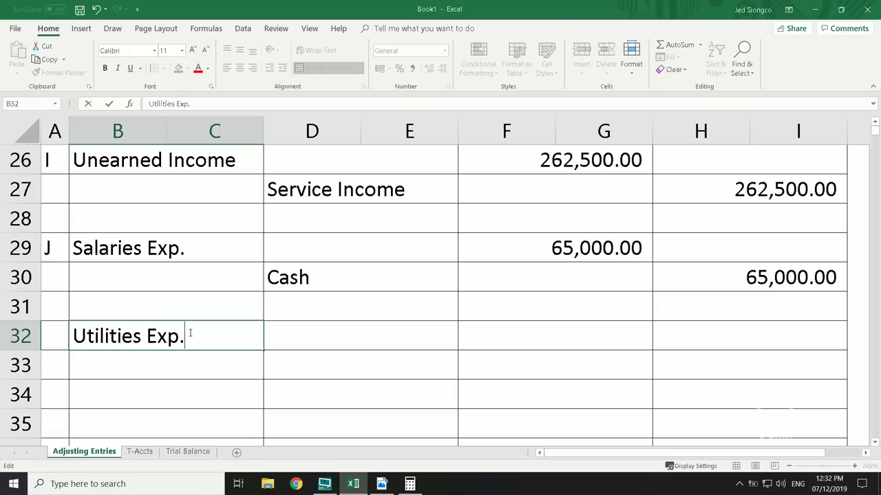
click(284, 369)
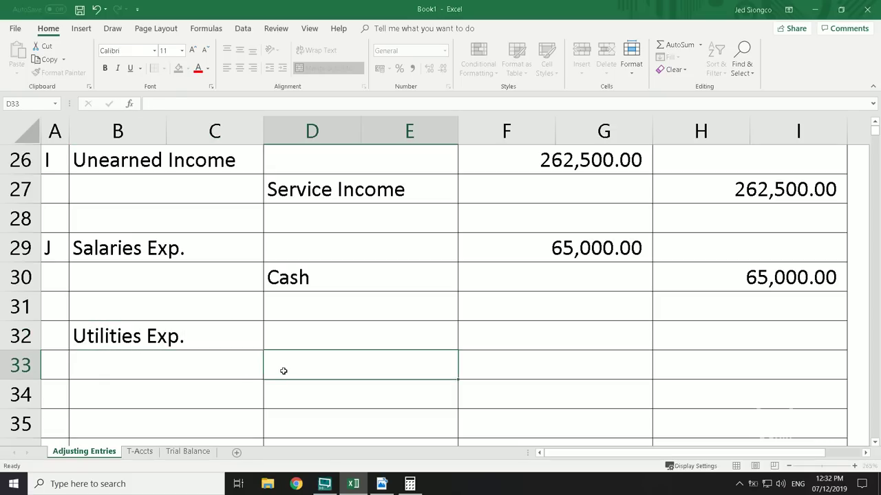
text(Utilities)
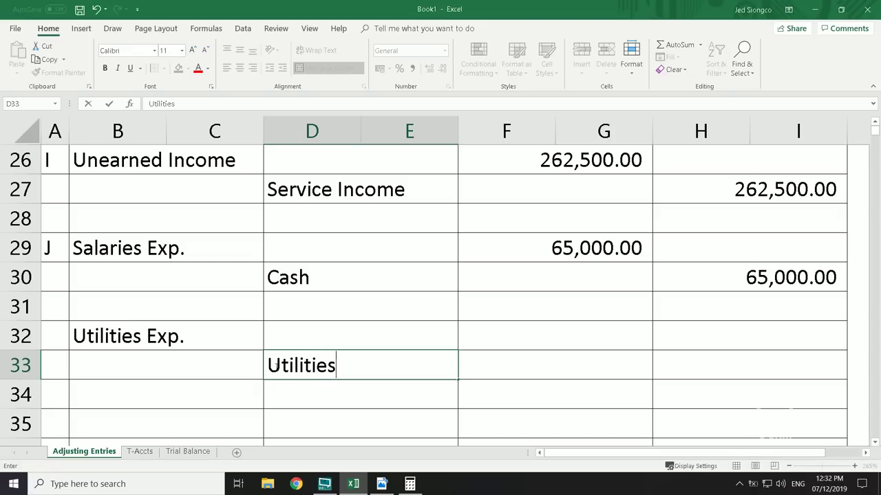
text( Payabl;e)
key(BackSpace)
key(BackSpace)
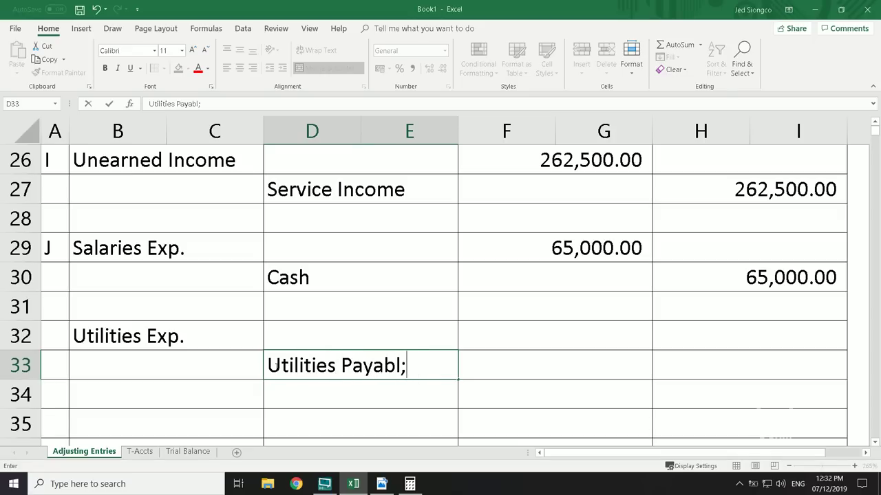
text(e)
Enter 15,500 as the Utilities Exp. debit in F32 and the Utilities Payable credit in H33
click(508, 335)
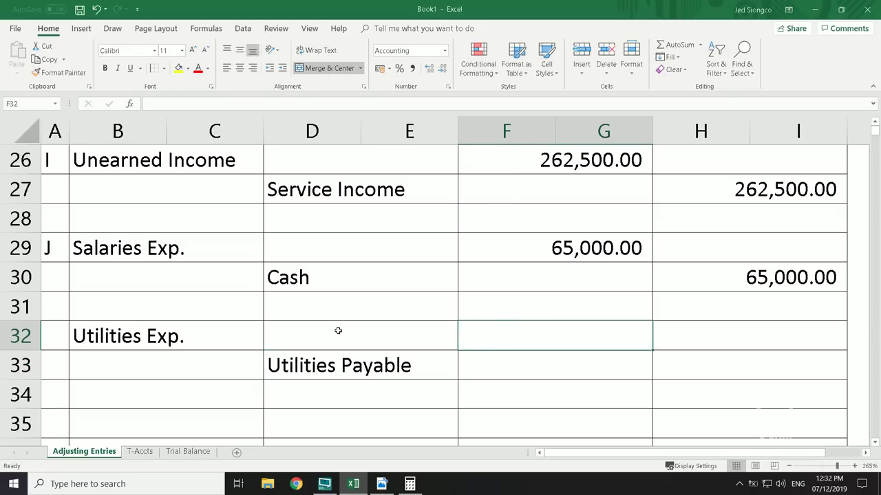
text(15,500)
key(Return)
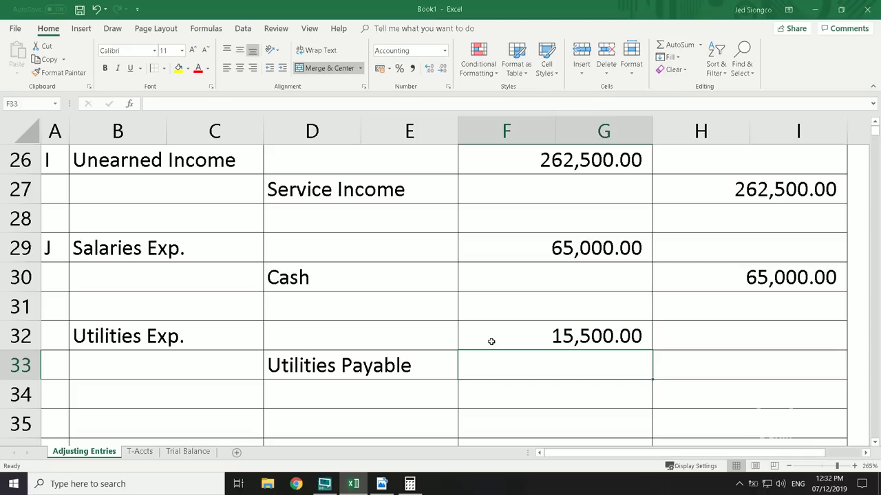
key(Right)
text(15,)
text(500)
key(Return)
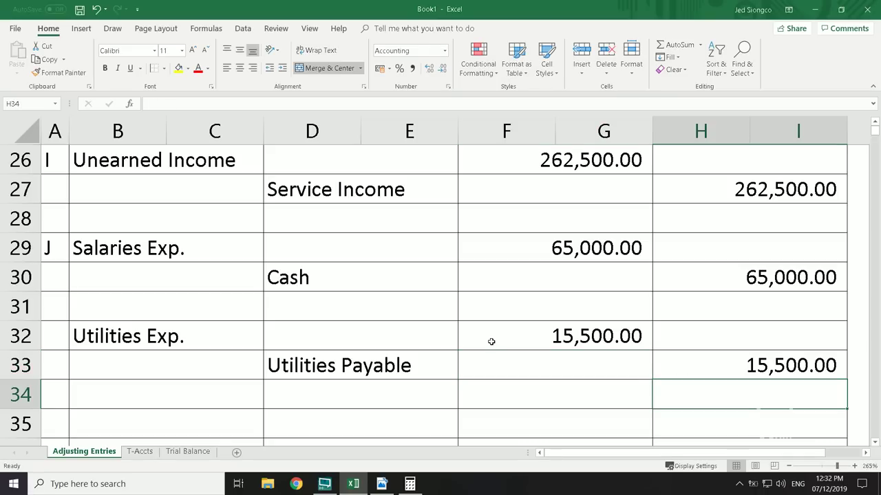
Enter Taxes & Lic. in B35 and Cash in D36 as the third part of entry J
key(Up)
key(Left)
key(Left)
key(Left)
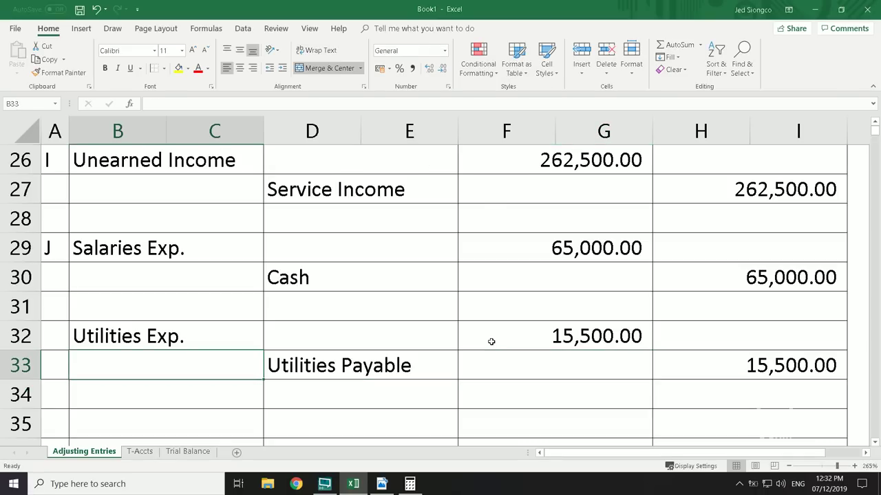
key(Down)
key(Down)
text(asd)
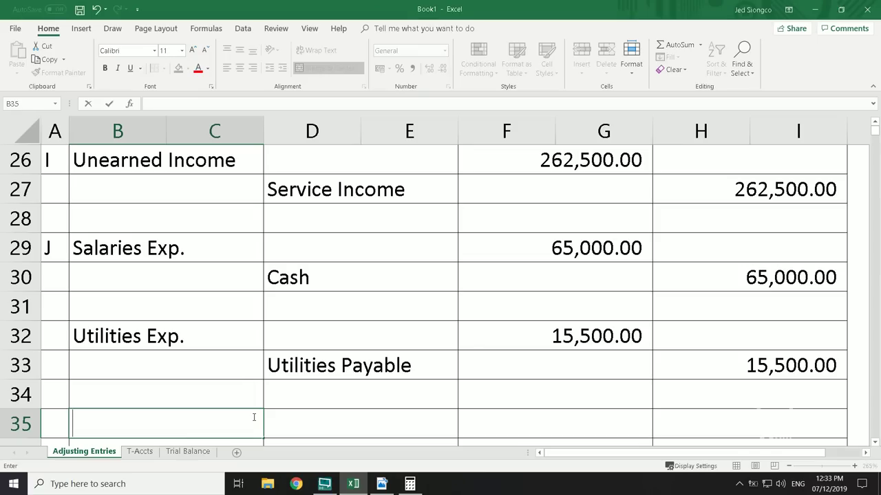
text(Taxes)
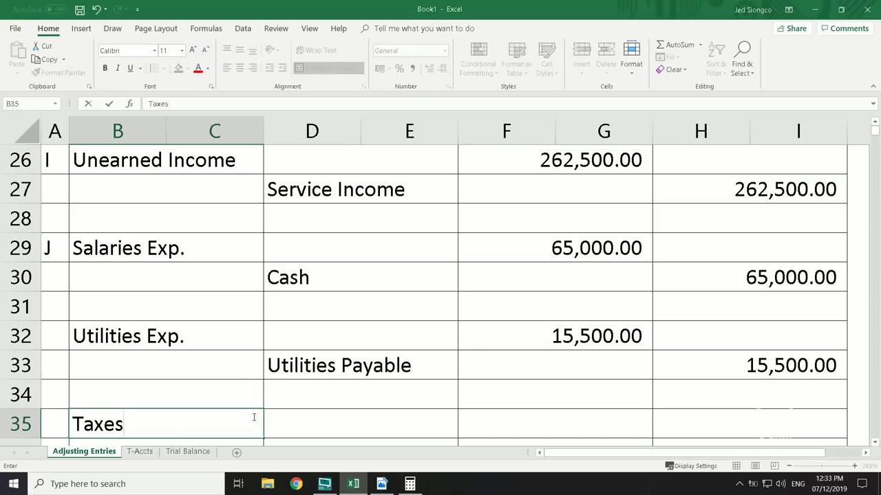
text( & Lic.)
key(Return)
key(Right)
text(Cash)
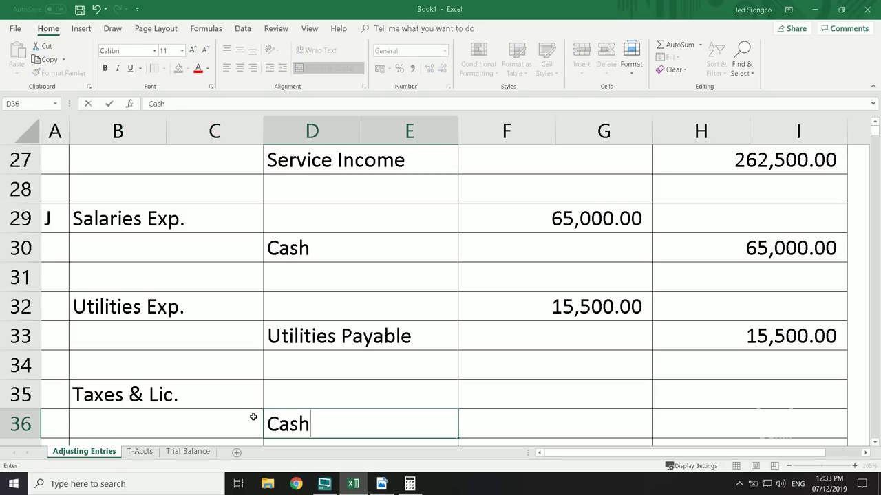
Enter 27,500 as the Taxes & Lic. debit in F35 and copy it to H36 as the Cash credit
key(Up)
key(Right)
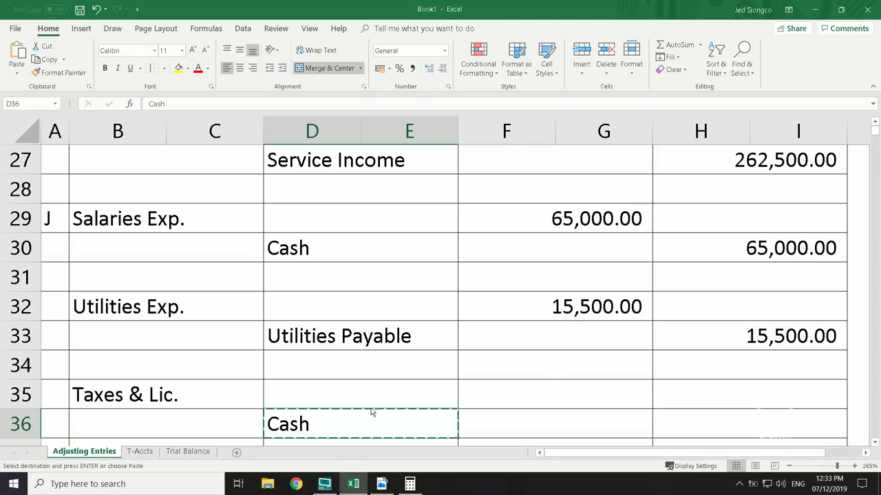
double_click(552, 387)
text(27500)
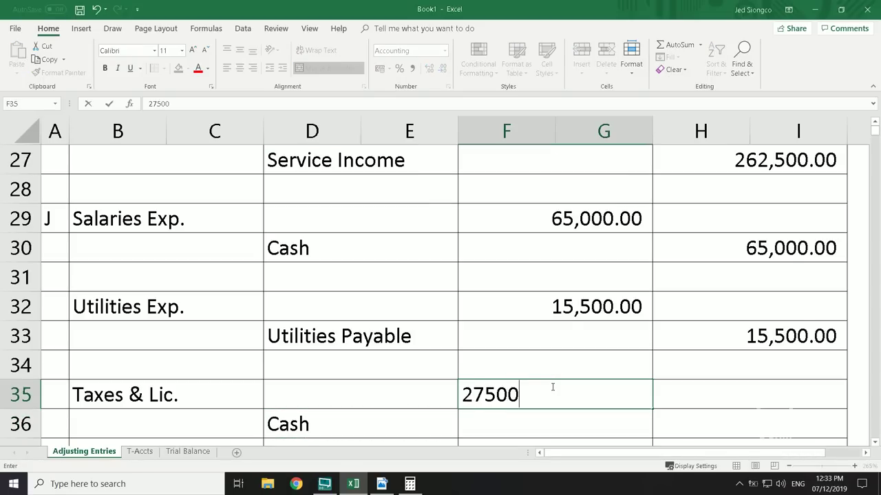
key(Return)
key(Up)
key(ctrl+c)
key(Down)
key(Right)
key(ctrl+v)
key(Down)
key(Down)
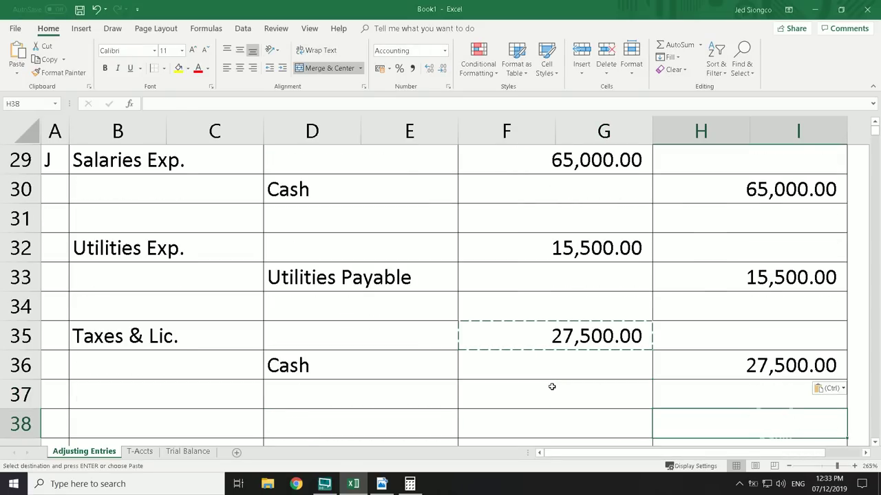
In entry B, copy the 27,000 Salaries Exp. debit from F5 to H6 as the missing Cash credit
click(343, 303)
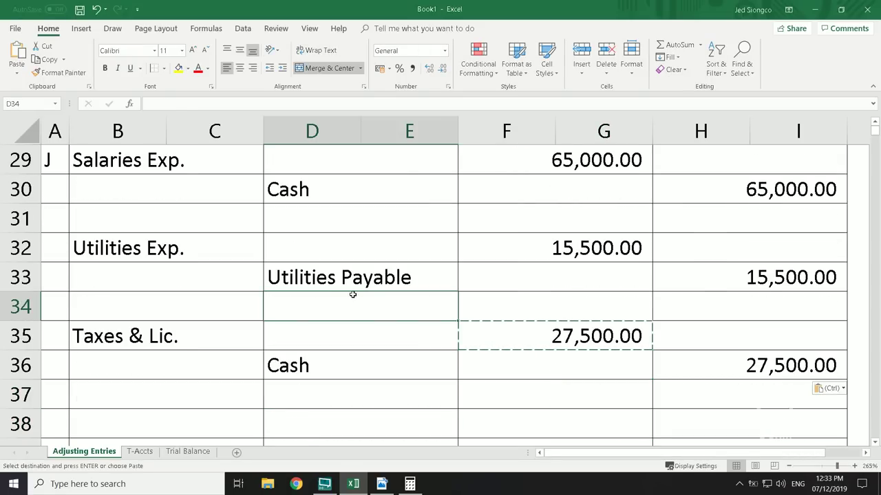
scroll(369, 293, up, 1)
scroll(369, 293, down, 1)
click(875, 122)
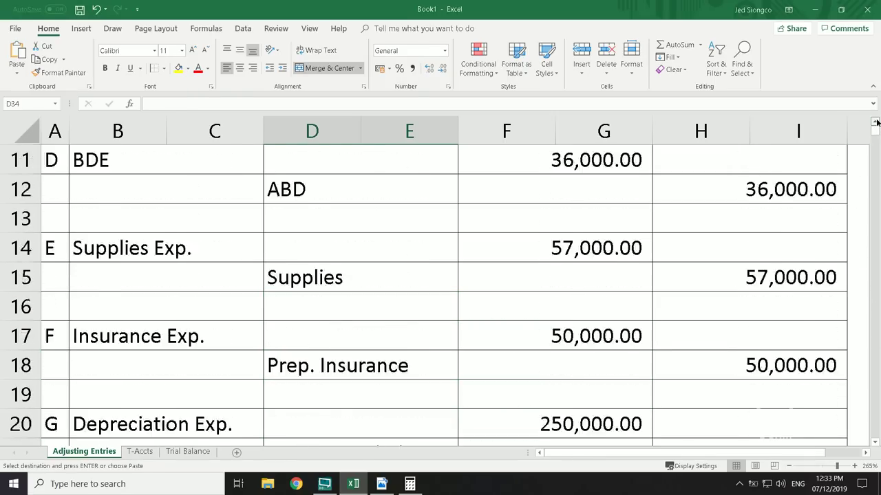
drag(875, 122, 875, 122)
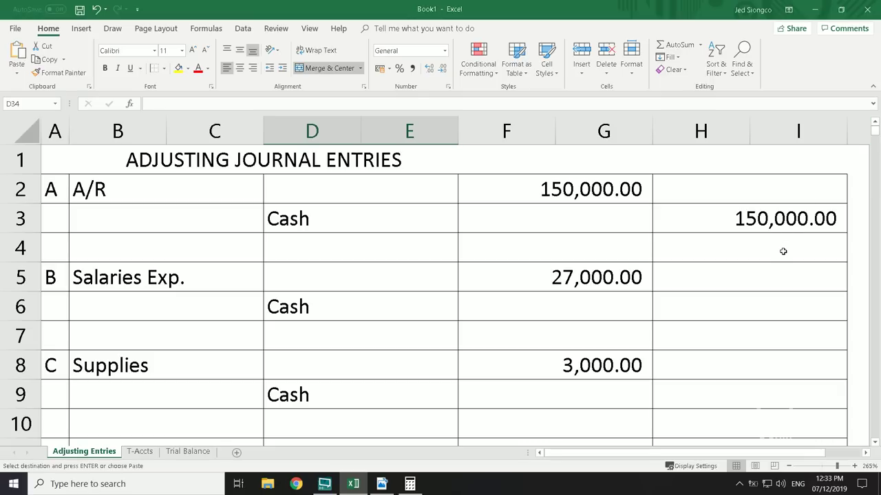
scroll(783, 251, down, 1)
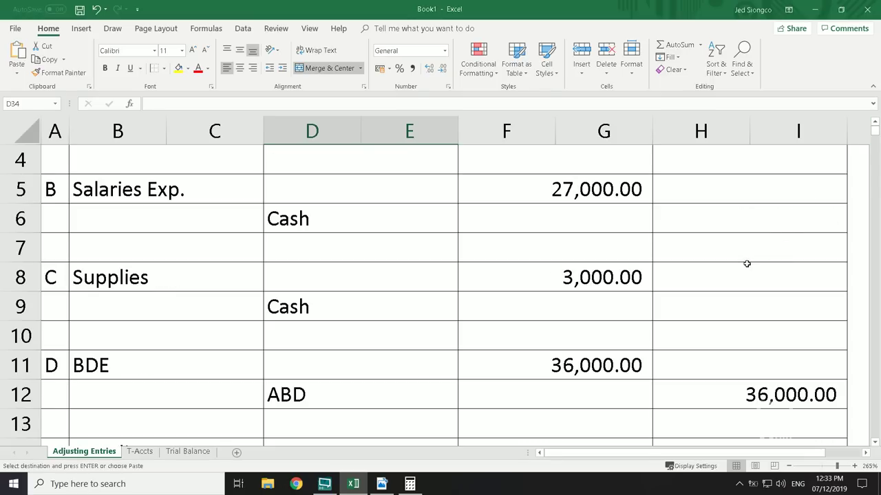
scroll(744, 267, up, 1)
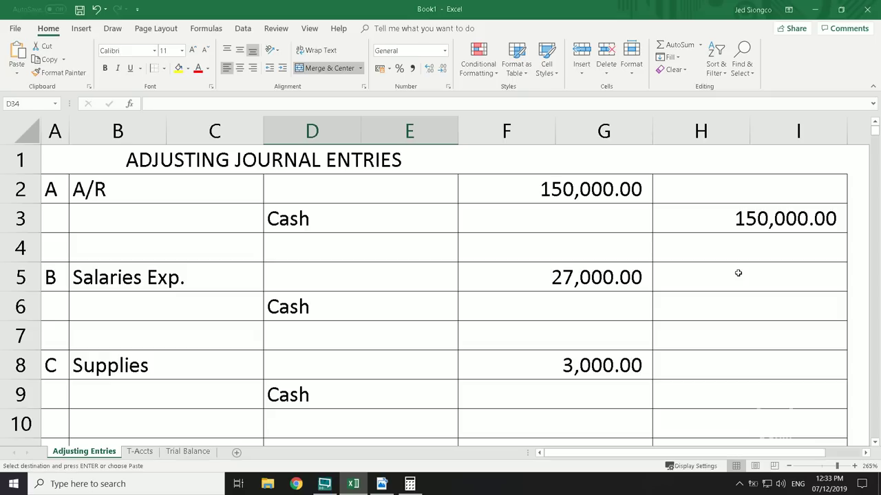
click(642, 267)
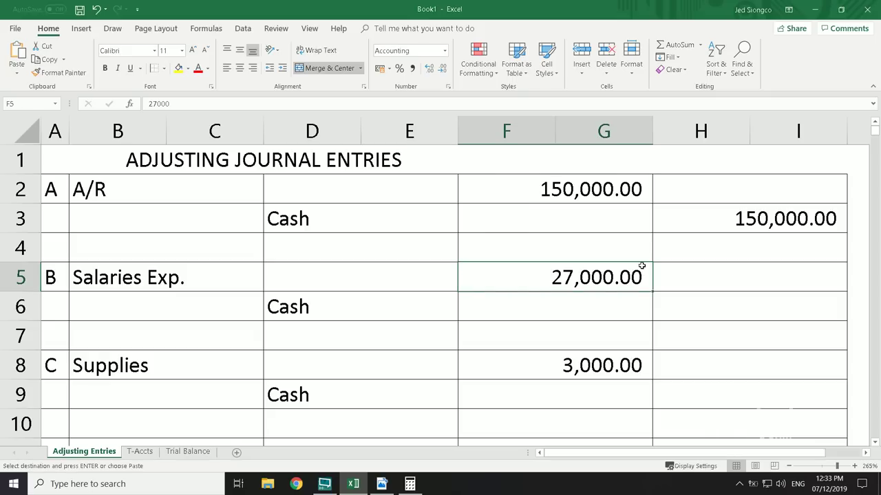
key(ctrl+c)
click(739, 307)
key(ctrl+v)
In entry C, copy the 3,000 Supplies debit from F8 to H9 as the missing Cash credit
click(636, 365)
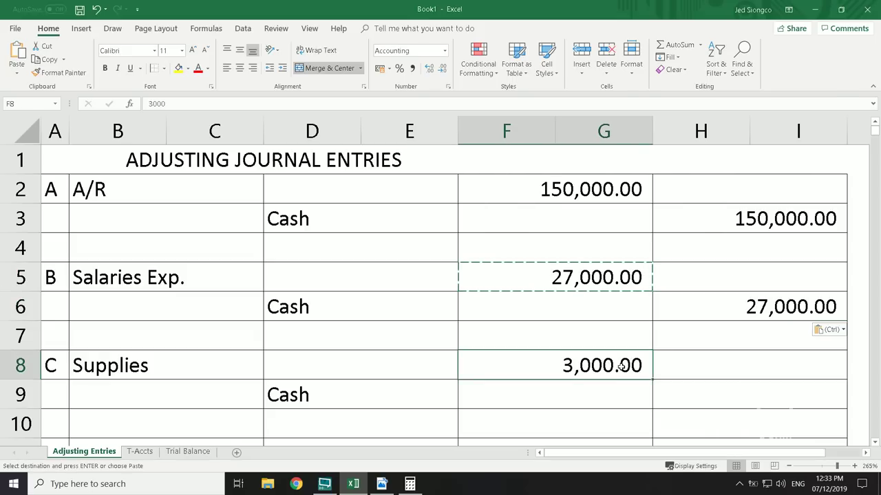
key(ctrl+c)
click(736, 400)
key(ctrl+v)
click(560, 360)
scroll(550, 347, down, 4)
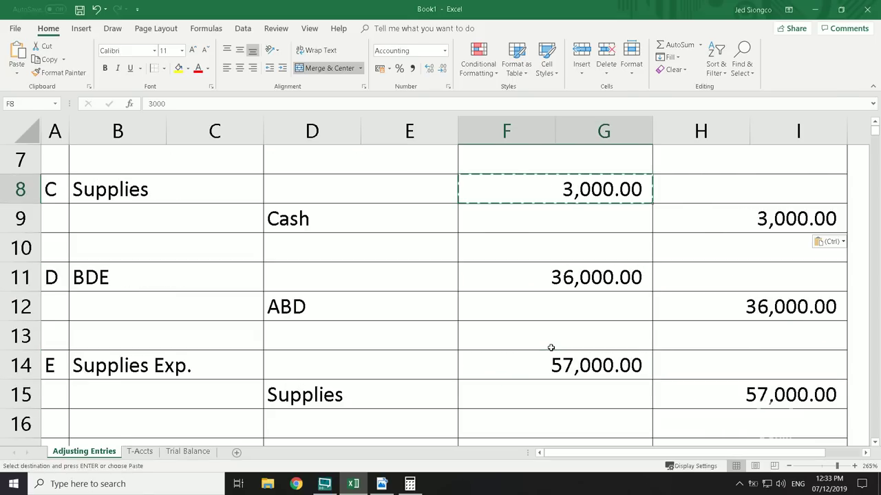
scroll(550, 347, down, 6)
scroll(550, 347, up, 10)
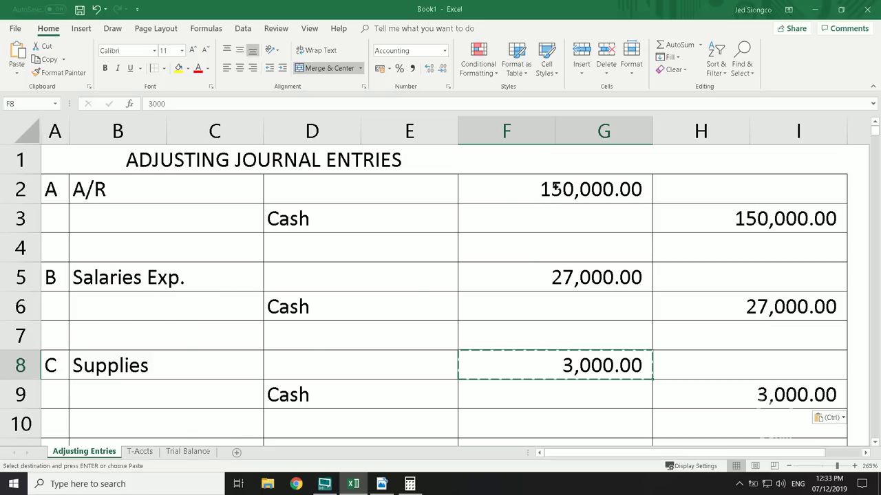
On the T-Accts sheet, post entry A's Cash credit by entering 150000 in B2 of the Cash account
click(556, 187)
click(757, 218)
click(139, 451)
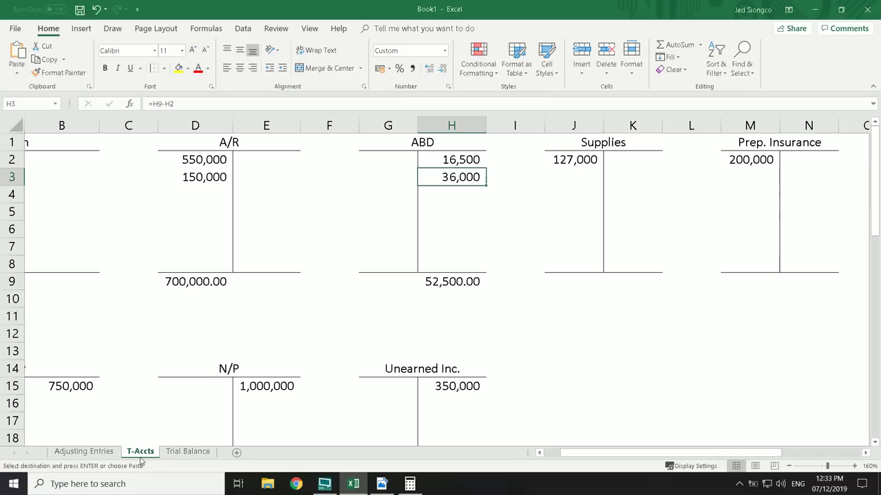
drag(647, 451, 611, 453)
click(282, 180)
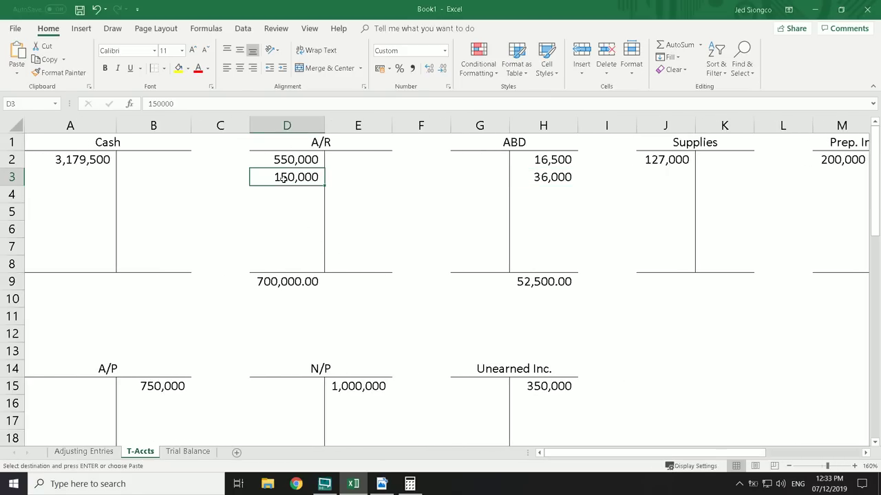
click(176, 159)
text(150000)
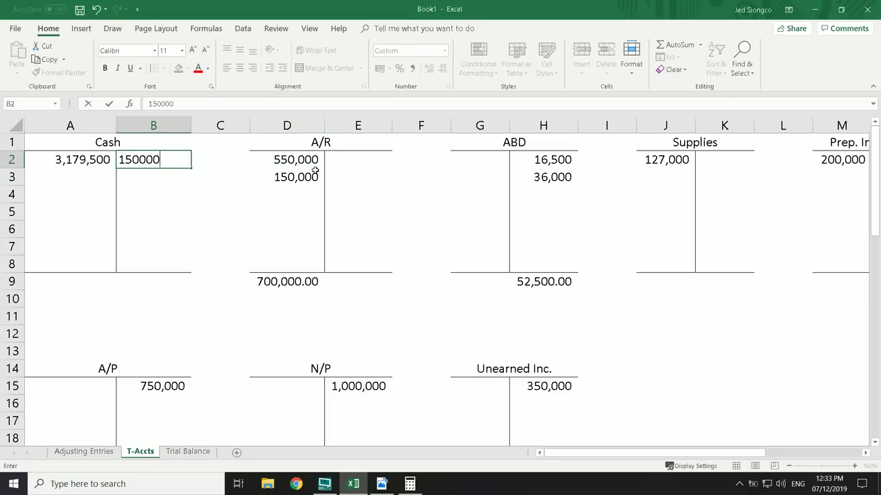
Post entry B's Salaries Exp. debit by entering 27000 in G42 on the T-Accts sheet
key(Return)
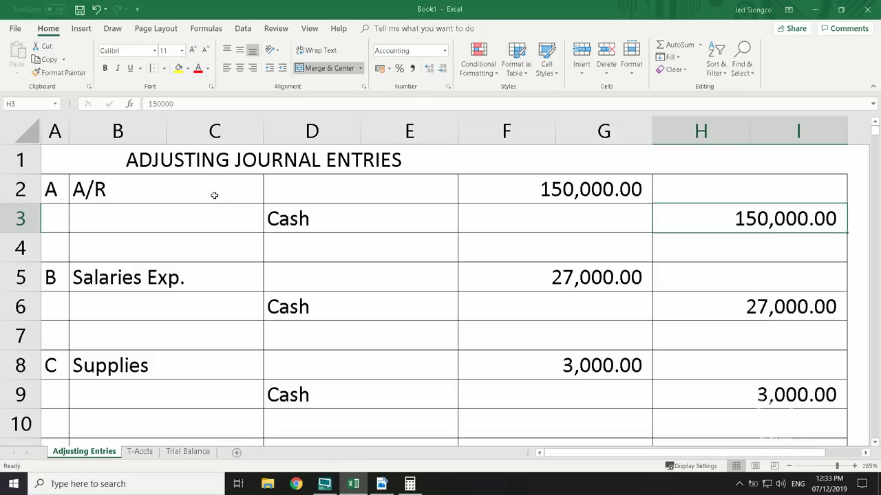
mouse_move(135, 276)
mouse_down()
mouse_move(456, 277)
mouse_move(528, 292)
mouse_up()
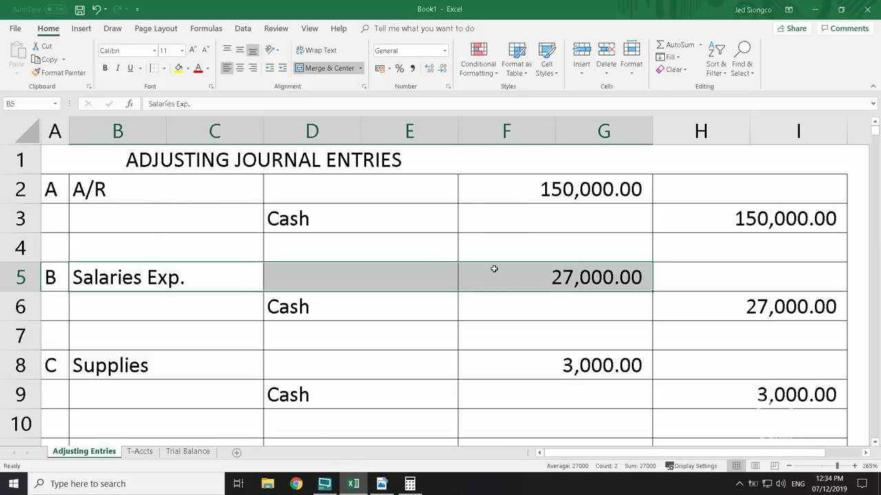
click(139, 451)
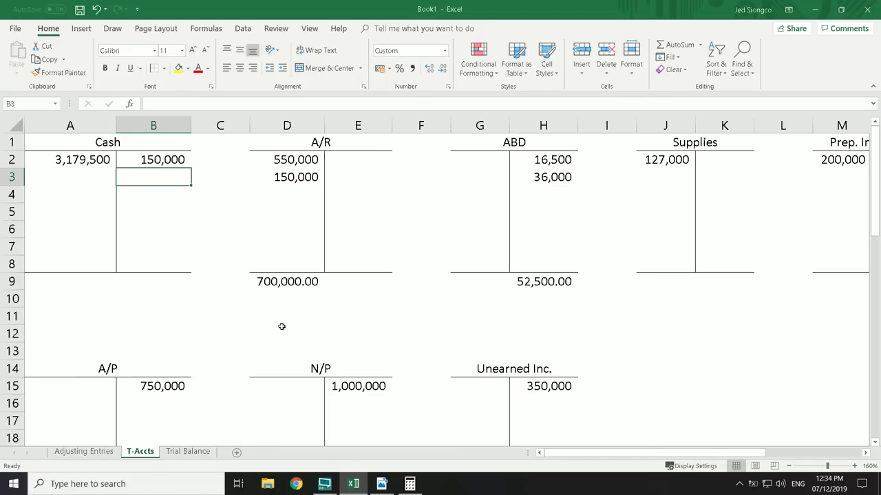
scroll(278, 328, down, 5)
scroll(276, 329, down, 5)
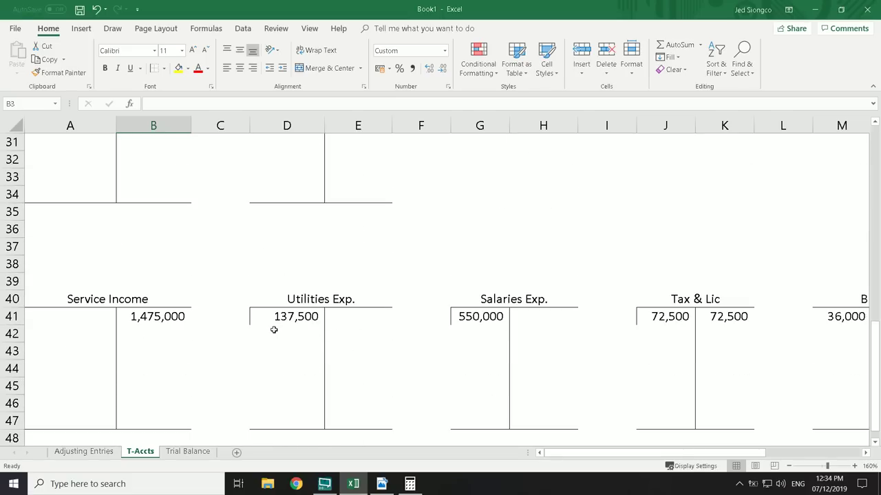
click(482, 334)
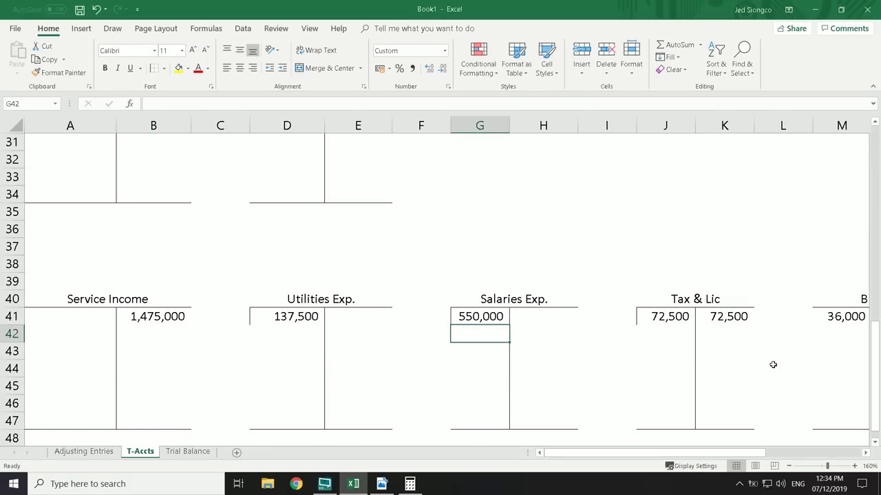
text(21000)
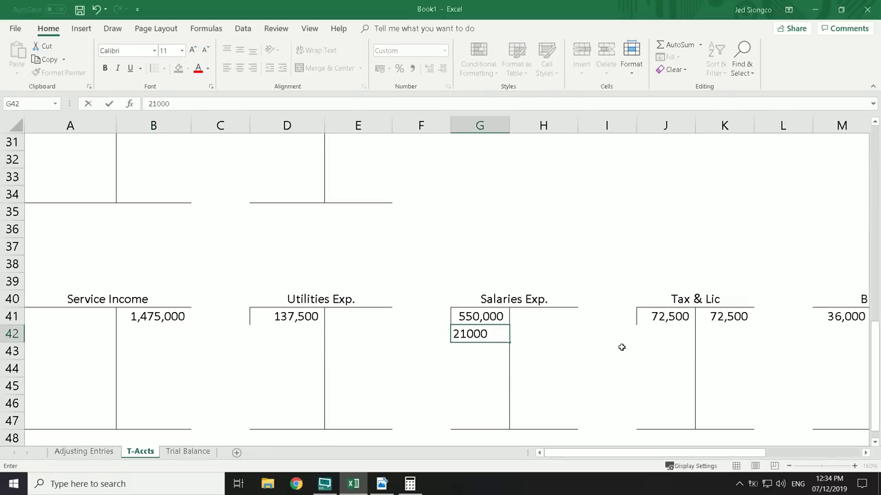
key(BackSpace)
key(BackSpace)
key(BackSpace)
text(7000)
click(621, 347)
Post entry B's Cash credit by entering 27000 in B3 of the Cash T-account
scroll(292, 380, up, 3)
scroll(292, 379, up, 7)
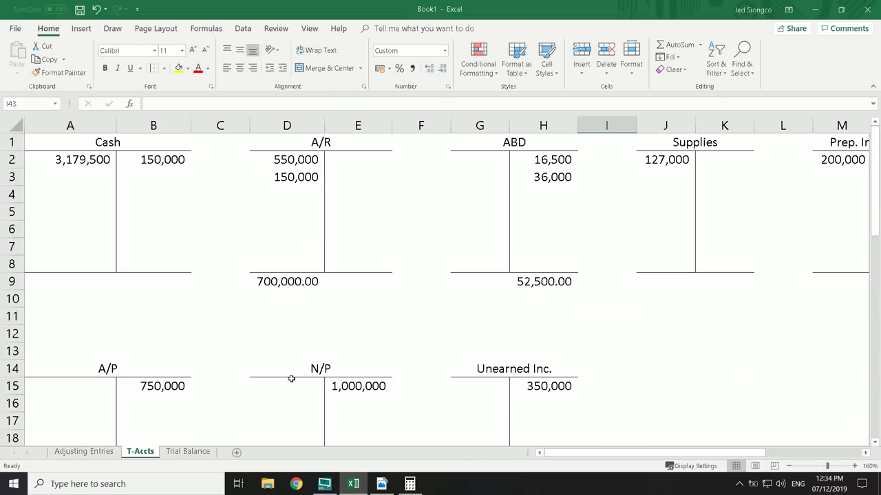
click(156, 176)
text(27,00)
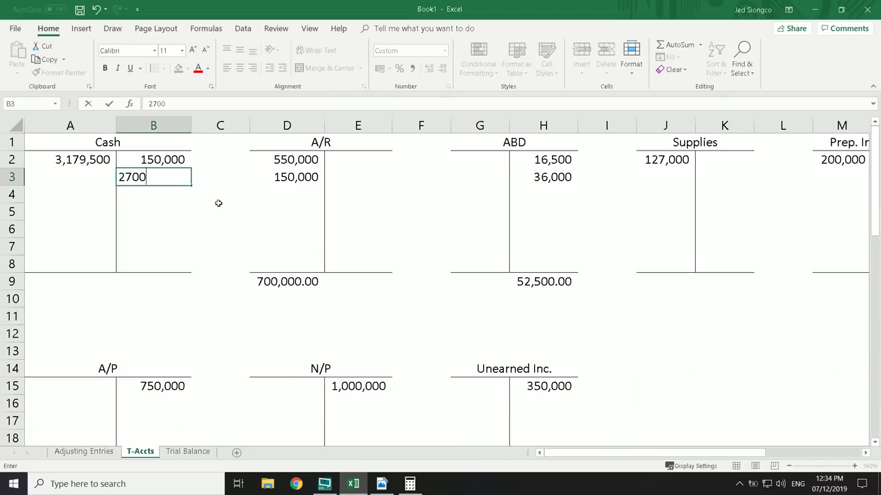
text(0)
click(242, 212)
Look up entry C on the Adjusting Entries sheet and post its Supplies debit of 3000 in J3 on T-Accts
click(84, 451)
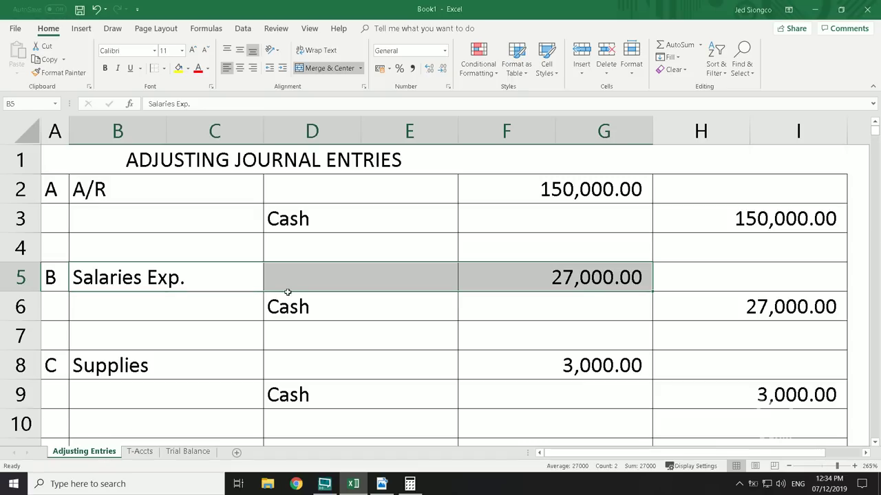
click(195, 376)
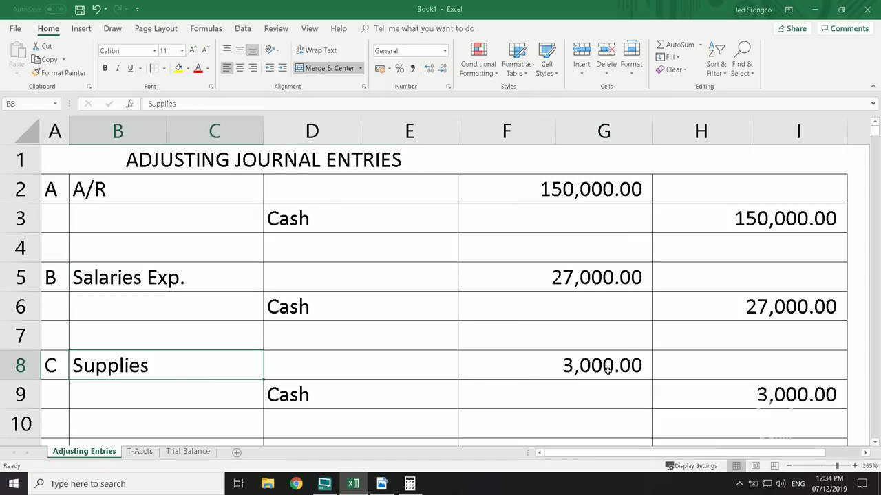
click(153, 454)
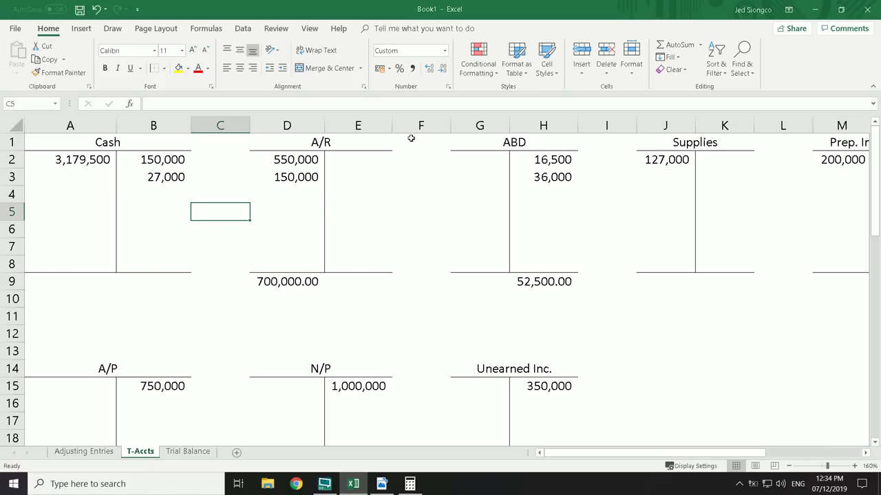
click(658, 172)
text(3000)
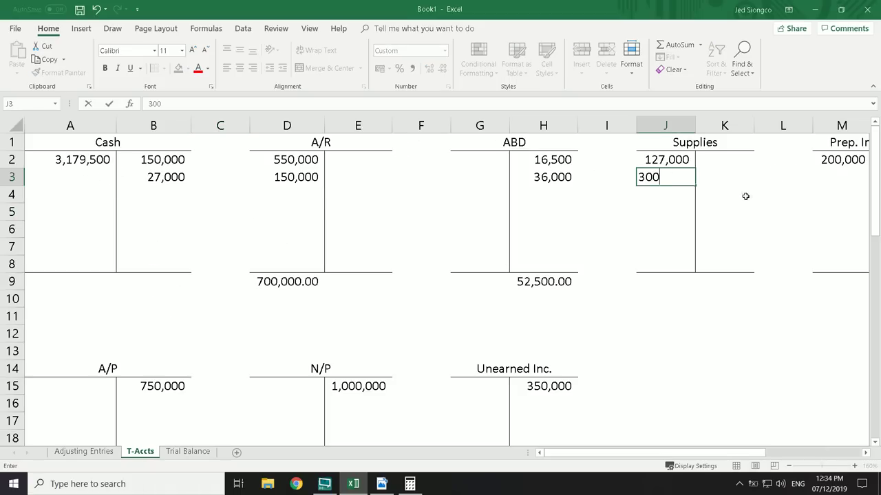
drag(598, 242, 602, 234)
Post entry C's Cash credit by entering 3000 in B4 of the Cash T-account
click(153, 195)
text(3000)
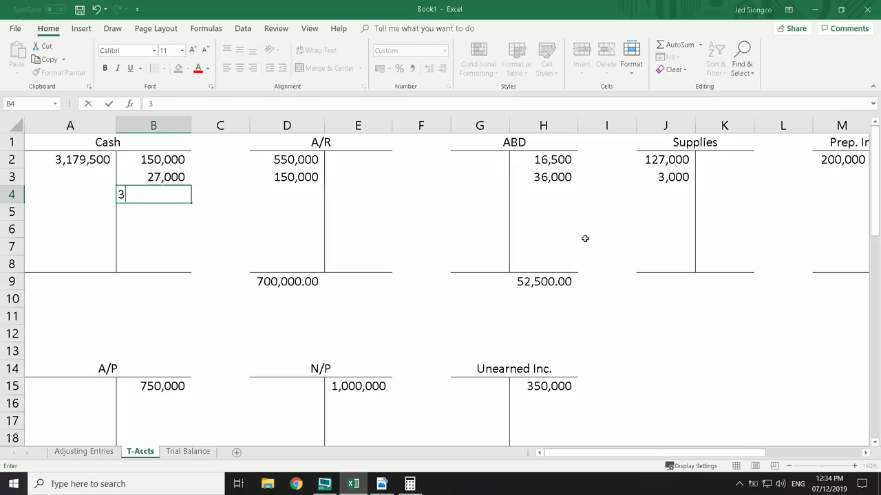
click(183, 229)
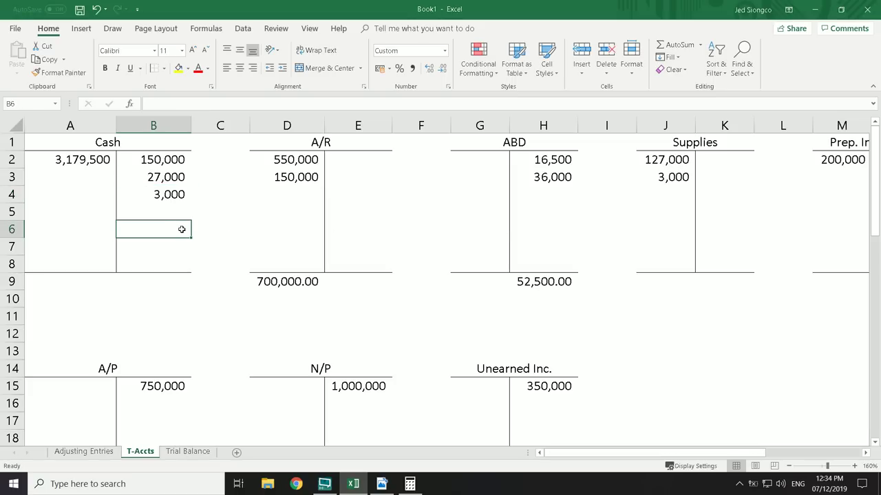
Check entry D on the Adjusting Entries sheet against the BDE debit and ABD credit already in the T-accounts
click(83, 451)
scroll(197, 321, down, 3)
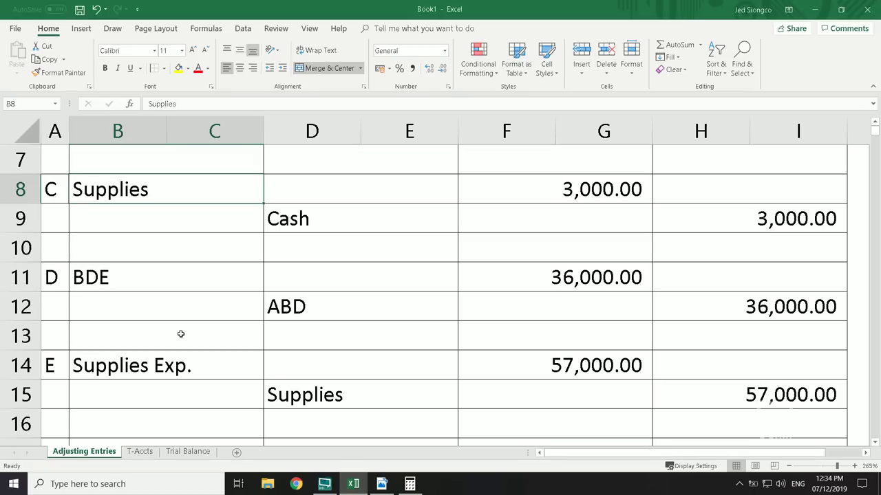
click(126, 197)
drag(125, 198, 512, 180)
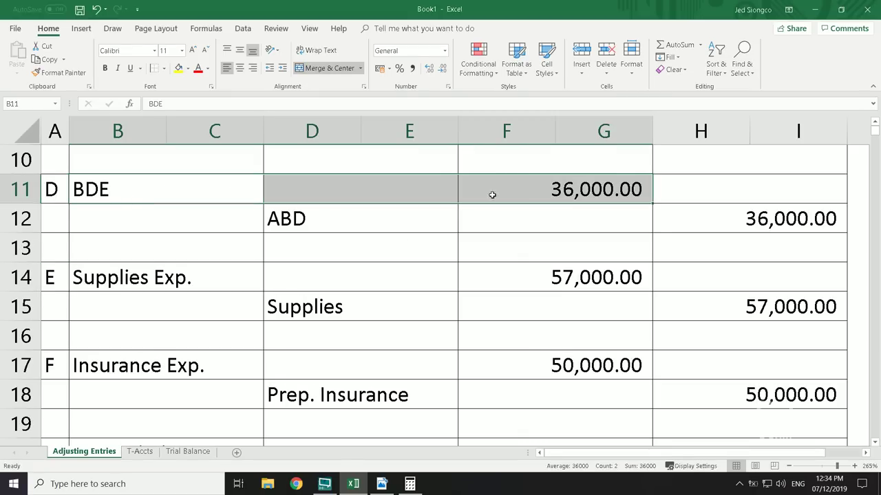
click(137, 454)
scroll(452, 333, down, 10)
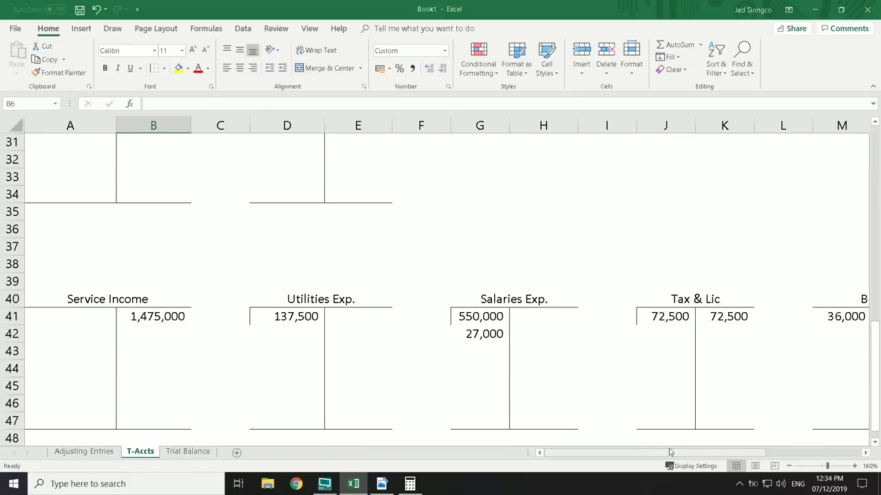
drag(650, 452, 678, 452)
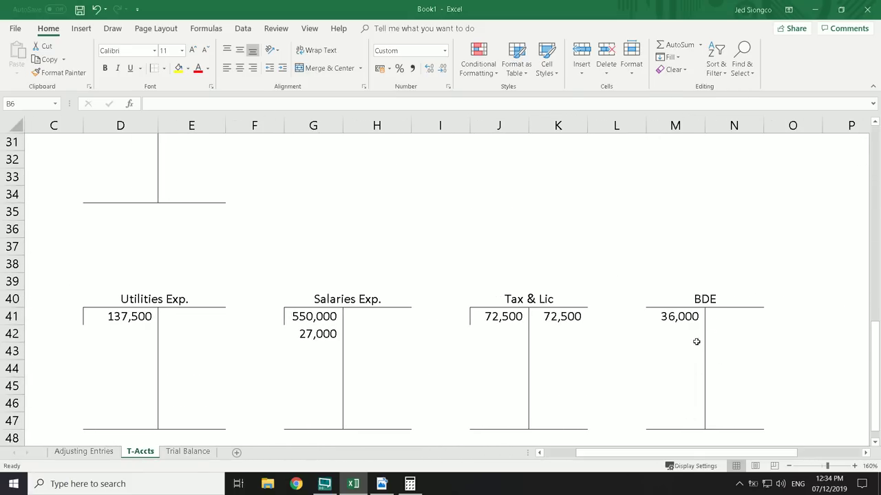
scroll(661, 330, up, 10)
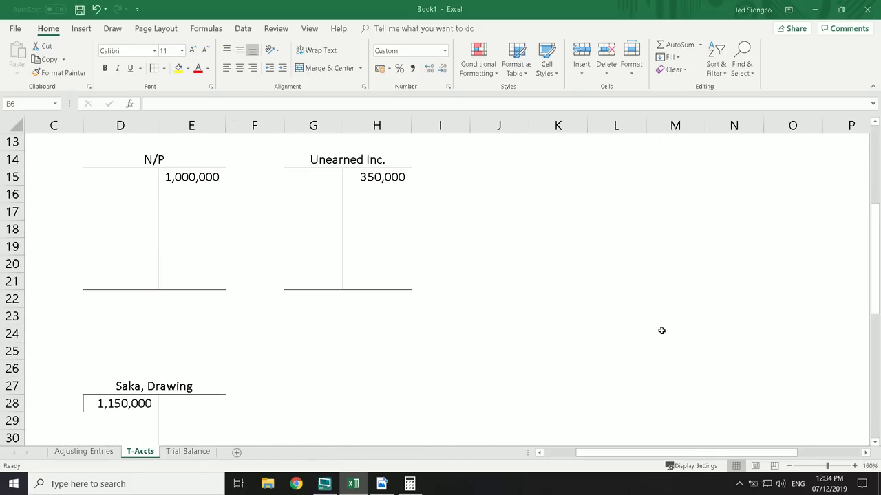
click(385, 178)
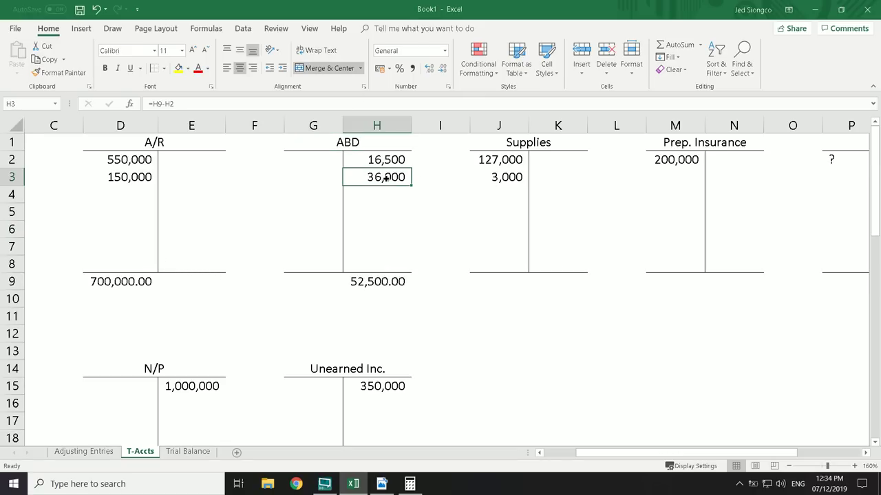
For entry E, copy the BDE T-account in M40:N48 and paste it at P40 on the T-Accts sheet
click(81, 451)
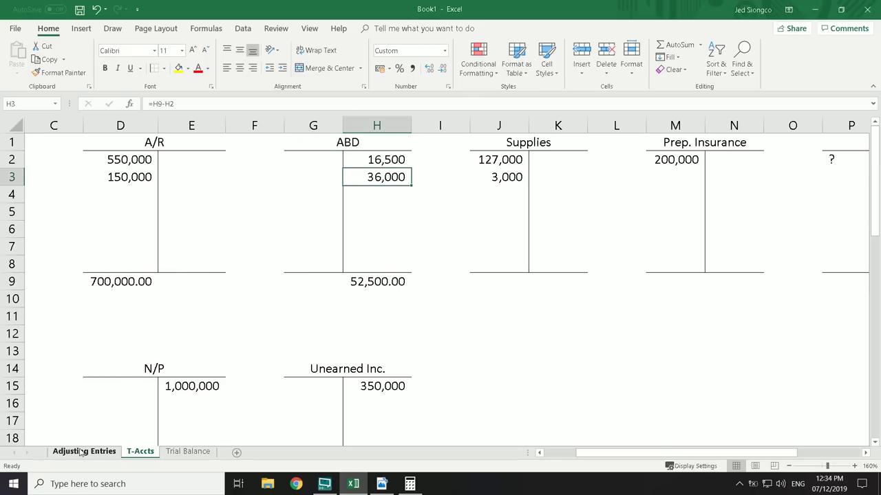
scroll(205, 222, down, 1)
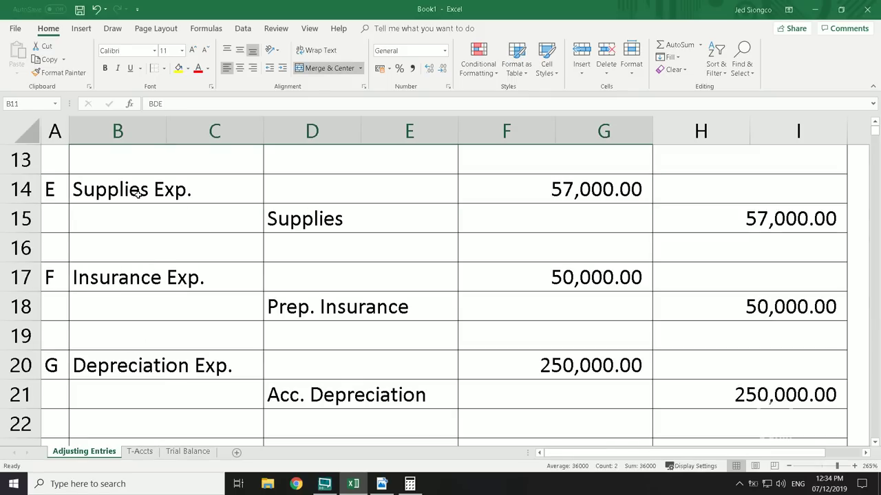
click(183, 452)
click(141, 451)
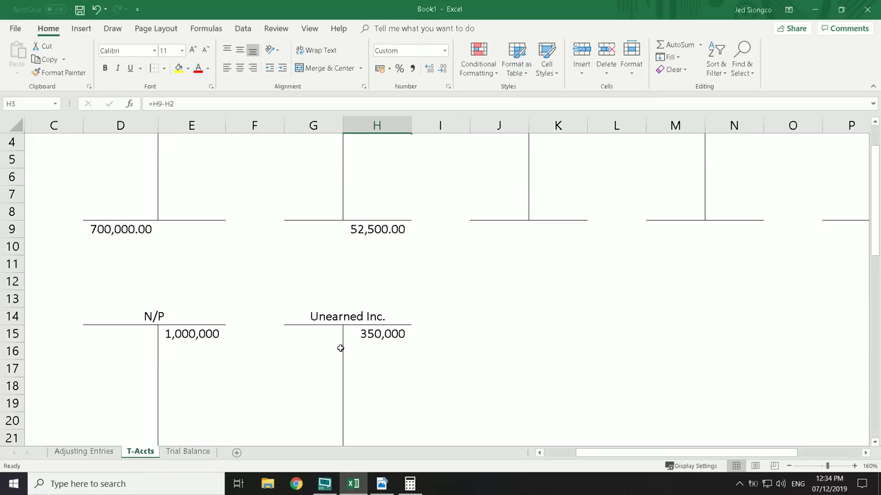
scroll(474, 315, down, 1)
scroll(473, 315, down, 4)
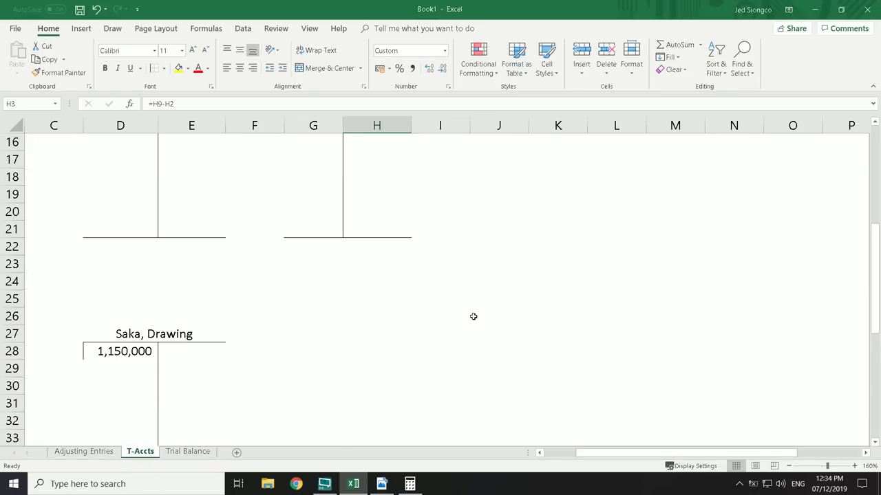
mouse_move(588, 454)
mouse_down()
mouse_move(554, 453)
mouse_move(595, 453)
mouse_up()
scroll(305, 341, down, 4)
drag(647, 298, 635, 436)
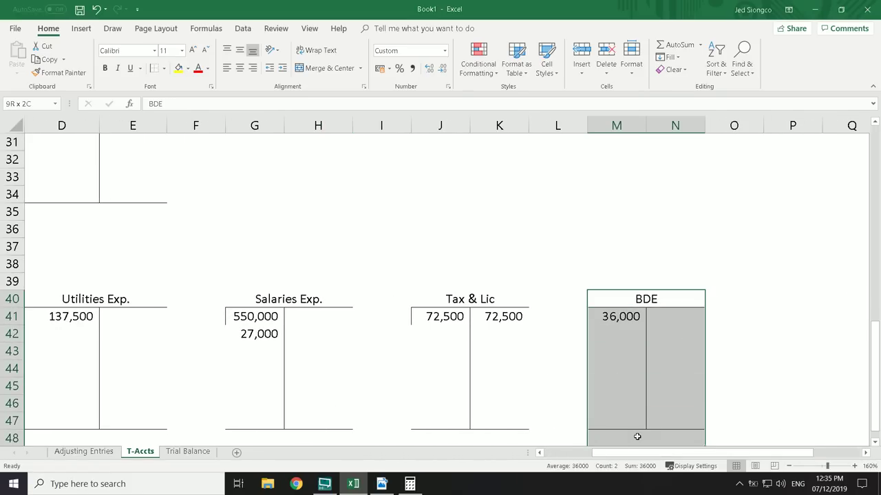
key(ctrl+c)
click(756, 305)
click(780, 300)
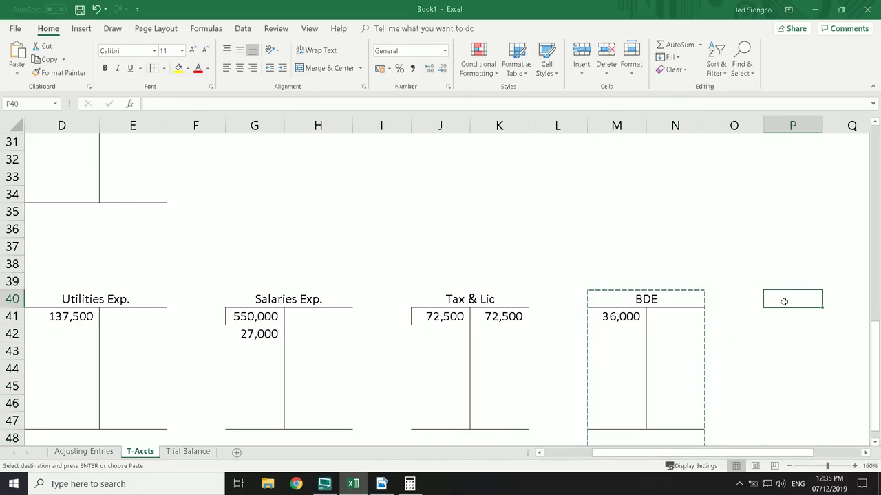
key(ctrl+v)
Title the copied T-account in P40 "Supplies Exp."
click(782, 301)
text(Su)
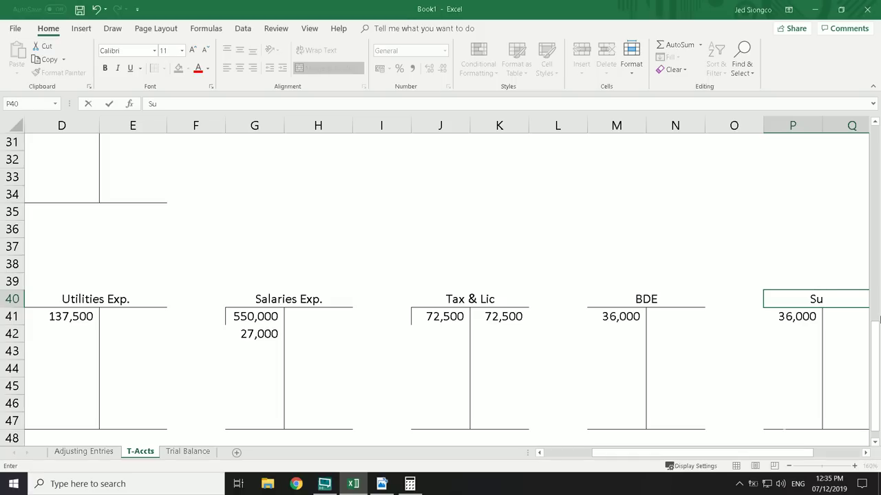
text(pplies Exp.)
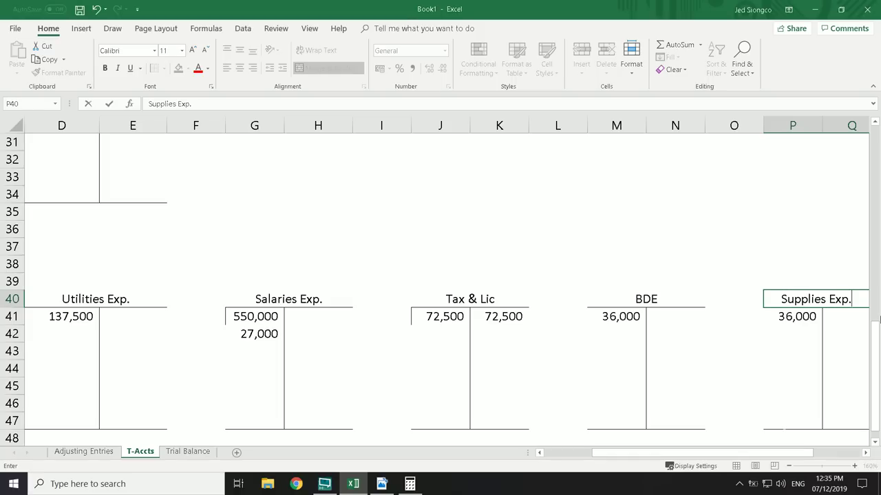
key(Return)
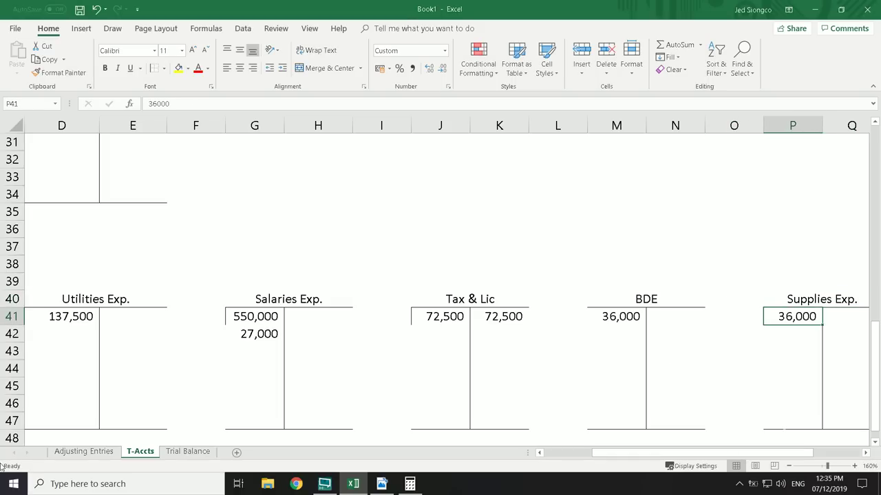
Check entry E's amount and enter 57000 as the Supplies Exp. debit in P41
click(77, 450)
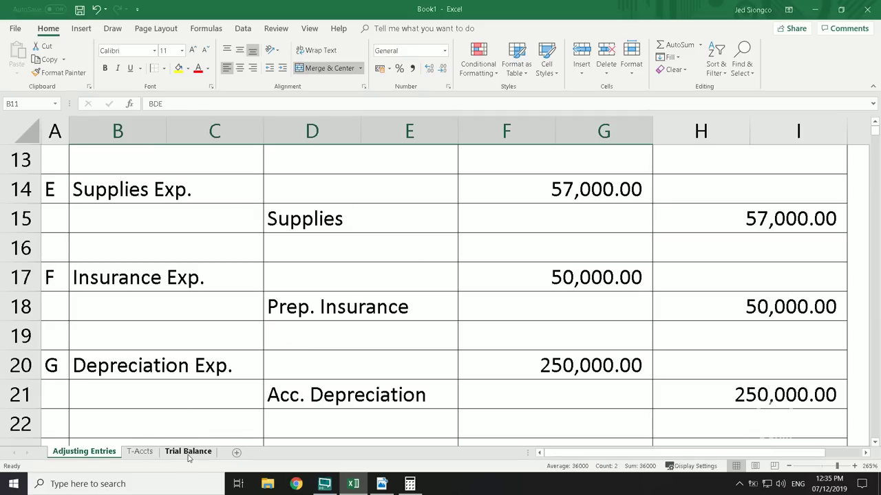
click(140, 452)
text(57000)
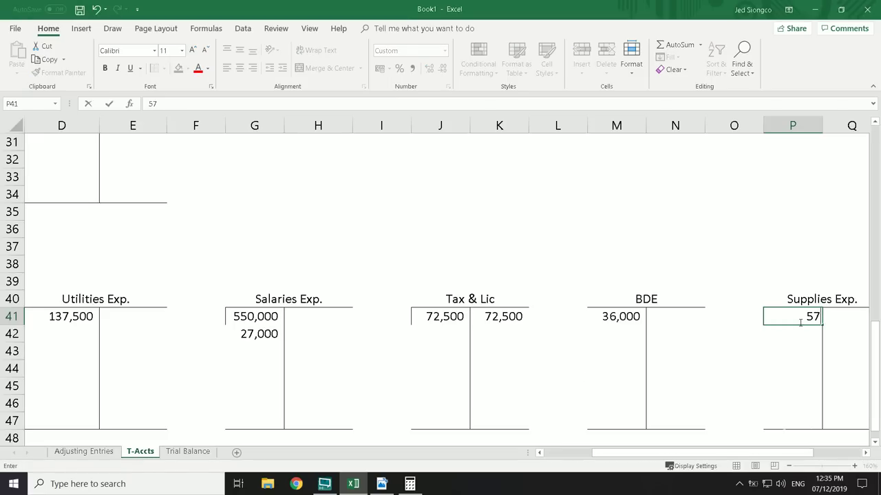
drag(617, 248, 616, 230)
Post entry E's Supplies credit by entering 57000 in K2 of the Supplies T-account
drag(685, 455, 543, 438)
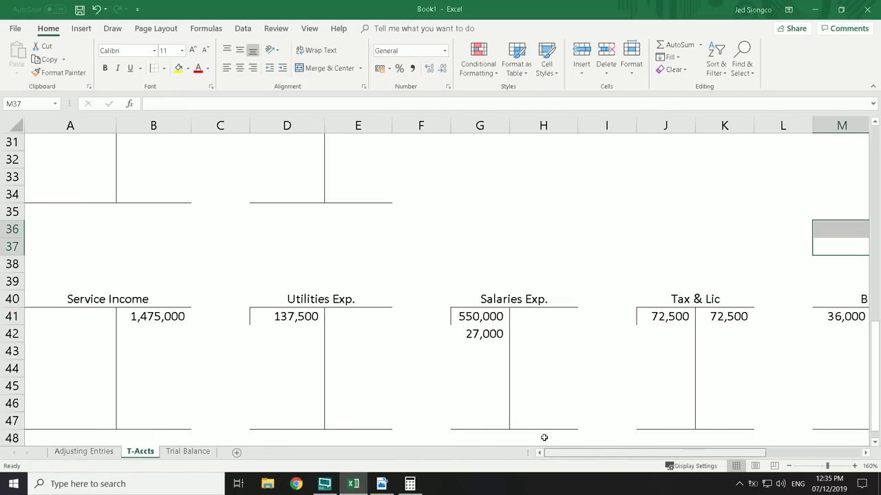
scroll(365, 372, up, 10)
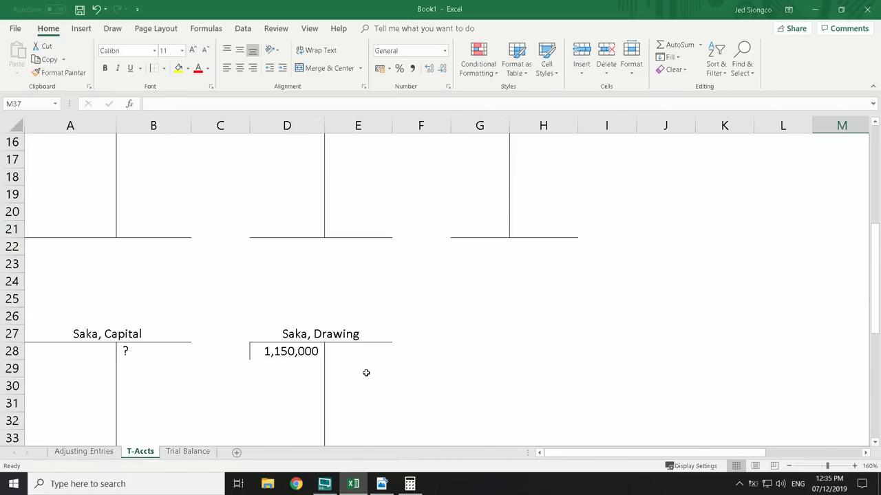
click(724, 157)
text(57000)
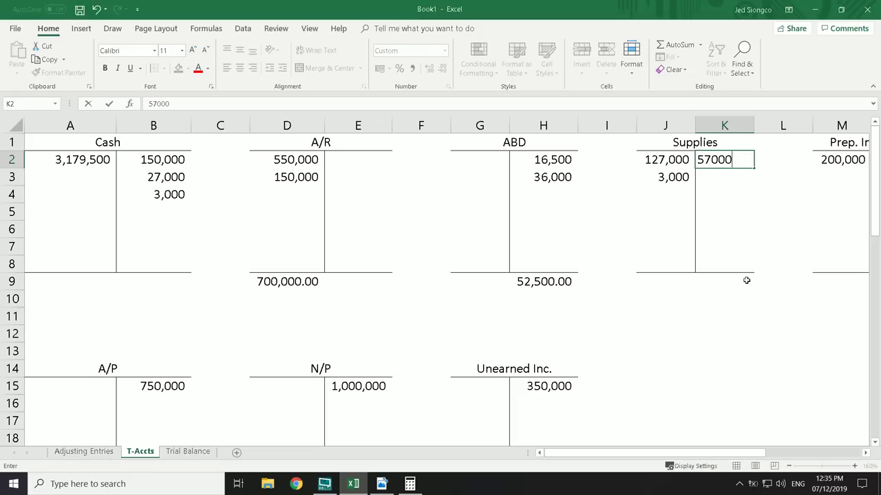
click(745, 284)
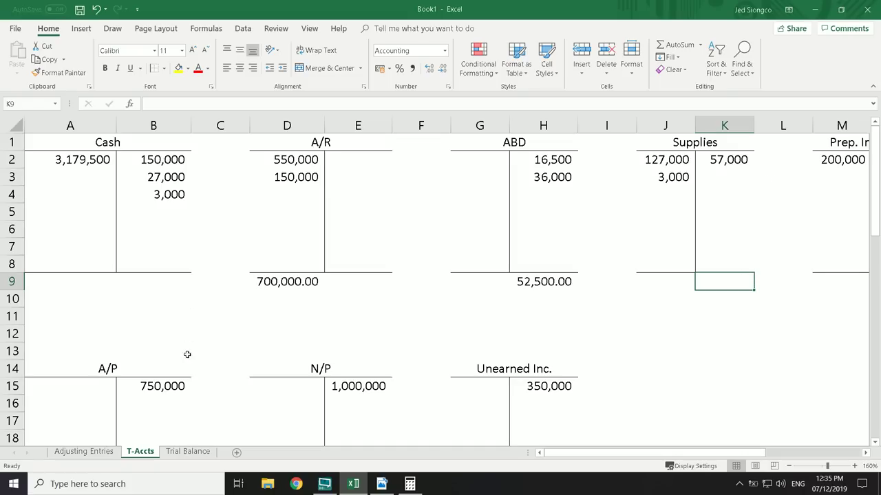
For entry F on the Adjusting Entries sheet, copy the Supplies Exp. T-account in P40:Q48 and paste it at S40 on the T-Accts sheet
click(81, 451)
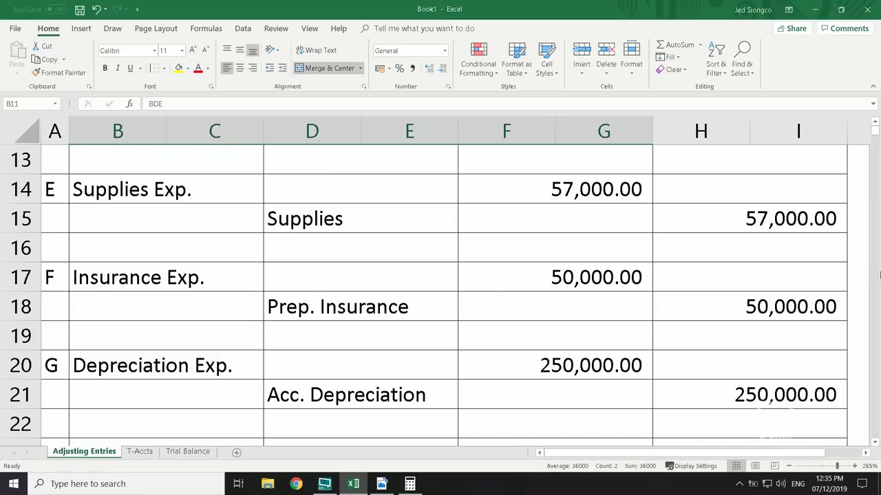
click(874, 442)
click(874, 442)
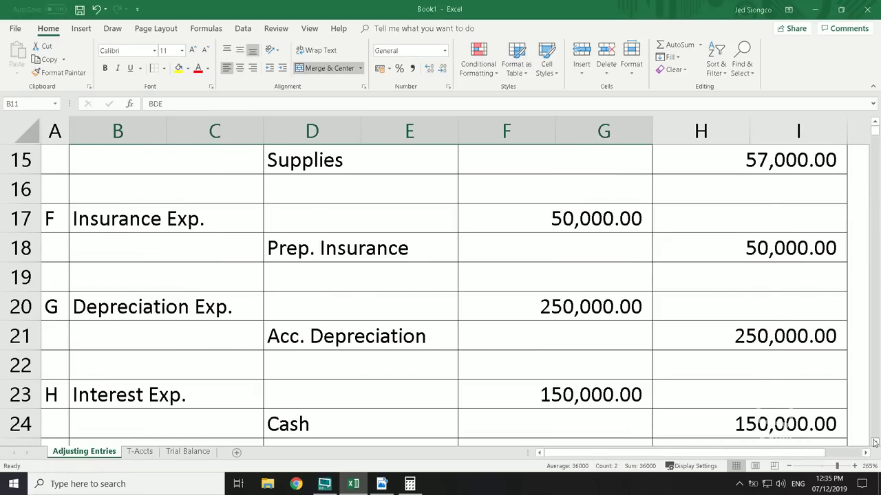
click(874, 443)
click(135, 196)
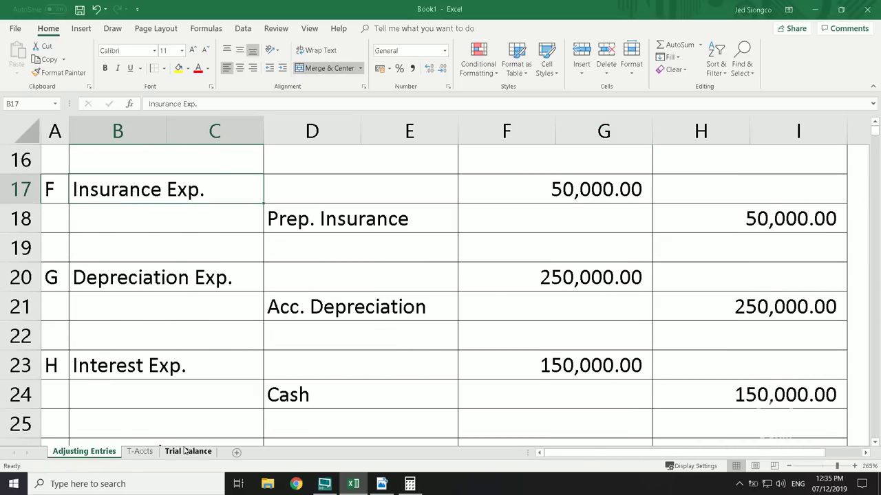
click(140, 452)
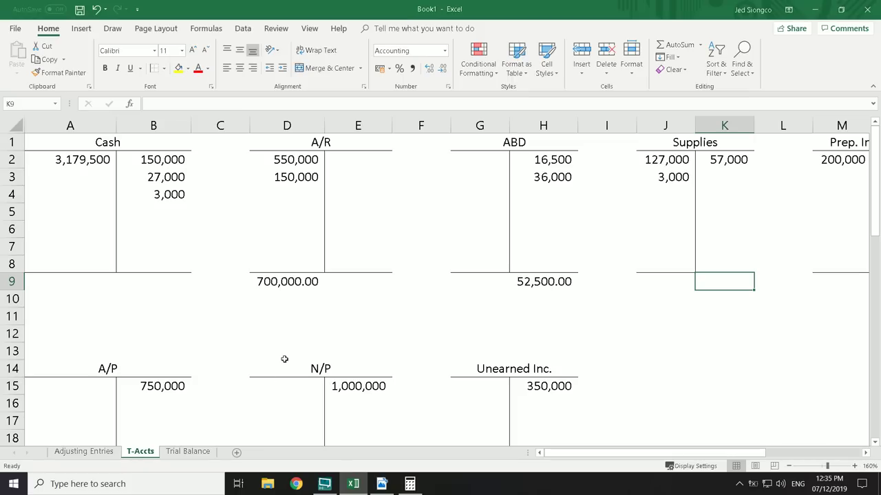
scroll(263, 335, down, 5)
scroll(262, 335, down, 5)
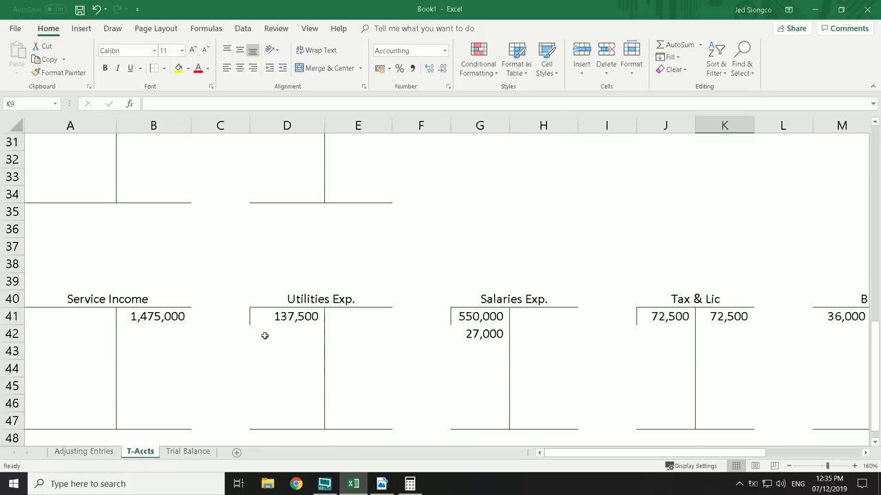
scroll(866, 452, right, 5)
click(866, 452)
drag(621, 296, 621, 444)
key(ctrl+c)
click(743, 295)
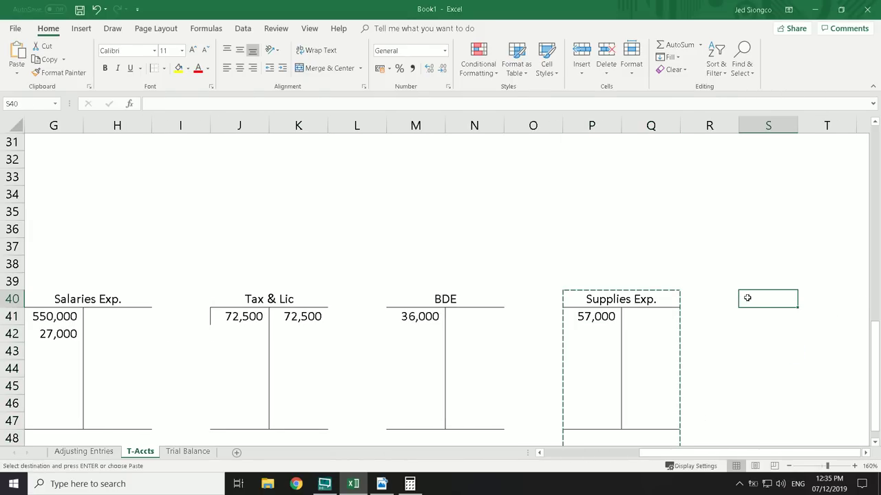
key(ctrl+v)
Title the copied T-account in S40 "Insurance Exp."
click(766, 298)
key(Escape)
text(Insu)
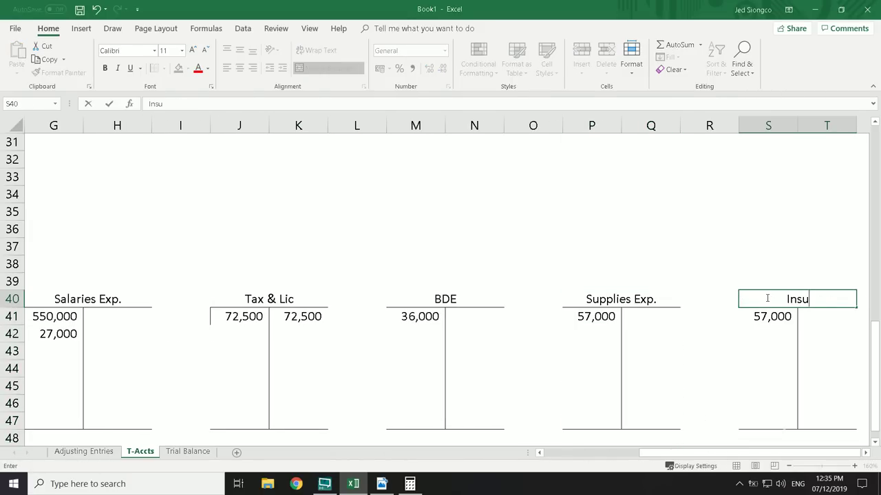
text(rance Exp,.)
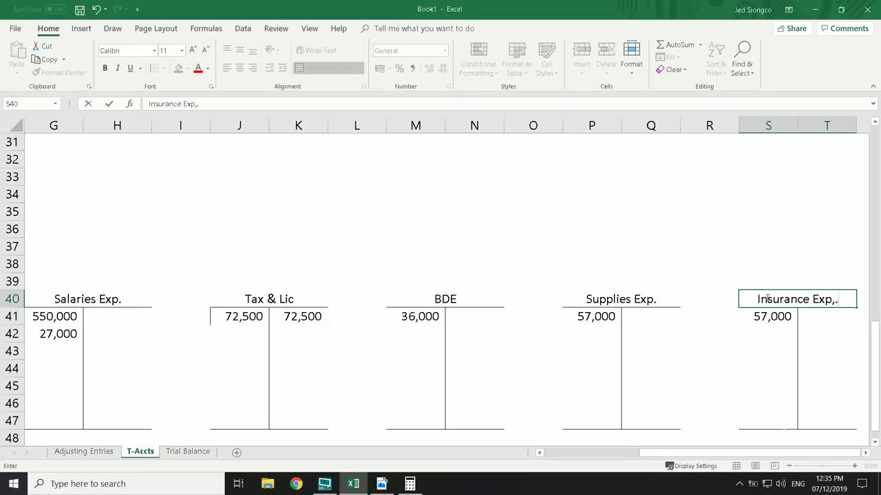
key(BackSpace)
key(BackSpace)
text(.)
key(Return)
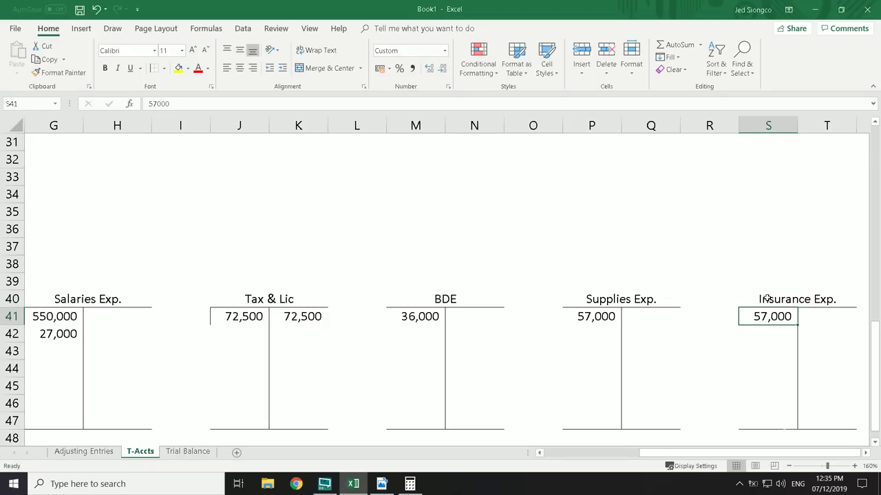
Check entry F's amount and enter 50000 as the Insurance Exp. debit in S41
click(74, 451)
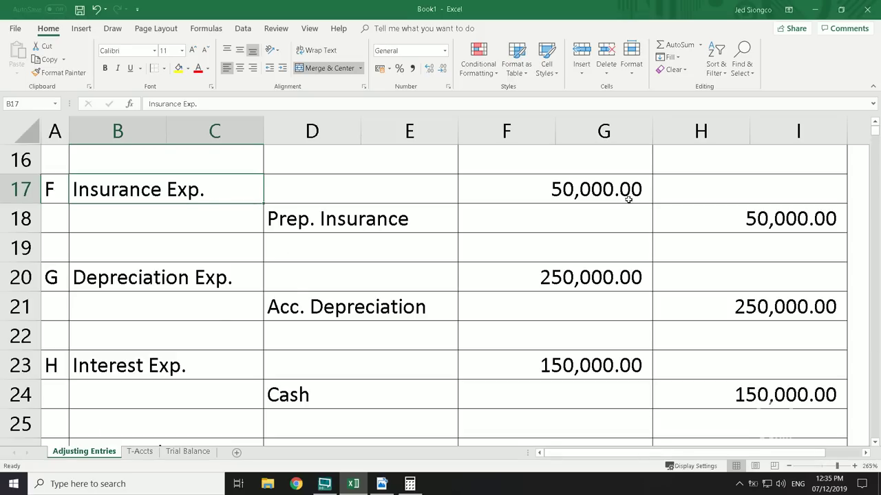
click(141, 452)
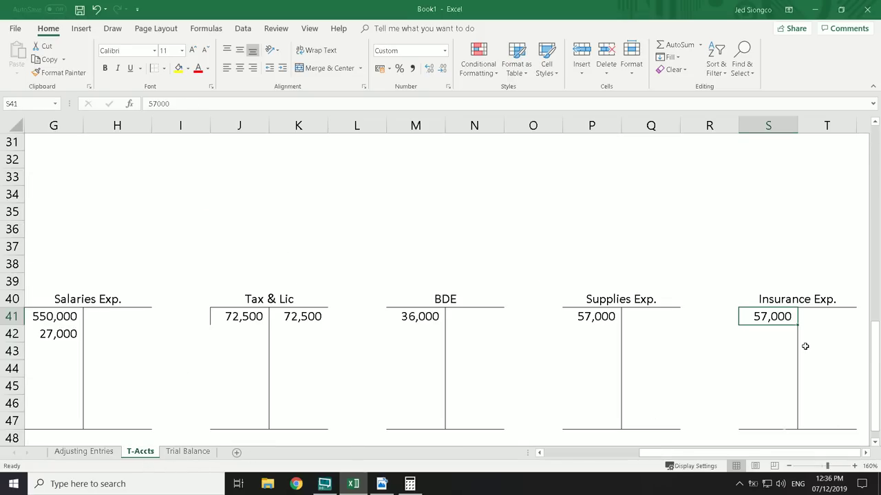
text(5000)
key(Up)
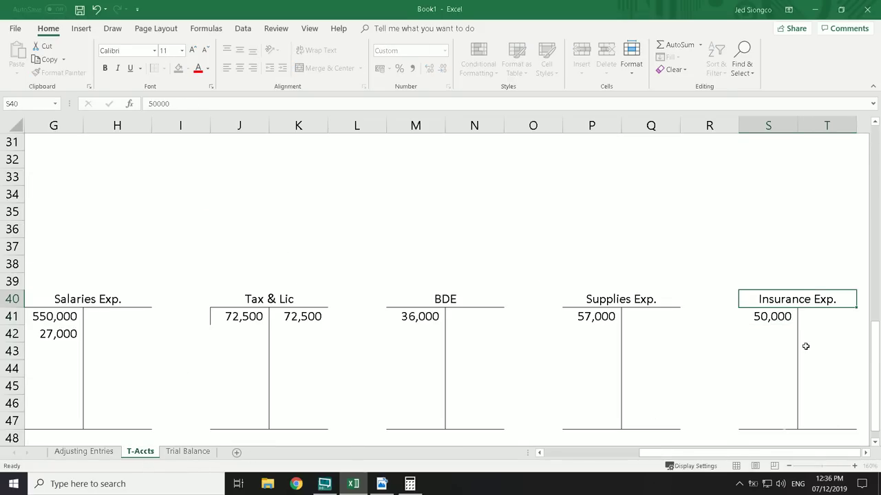
Post entry F's credit by entering 50000 in N2 of the Prep. Insurance T-account
key(Left)
key(Up)
key(Up)
key(Up)
key(Up)
key(Up)
key(Up)
key(Up)
key(Up)
key(Up)
key(Up)
key(Up)
key(Up)
key(Up)
key(Up)
key(Up)
key(Up)
key(Up)
key(Up)
key(Up)
key(Up)
key(Up)
key(Up)
key(Up)
key(Up)
key(Up)
key(Up)
key(Up)
key(Up)
key(Up)
key(Up)
key(Up)
key(Up)
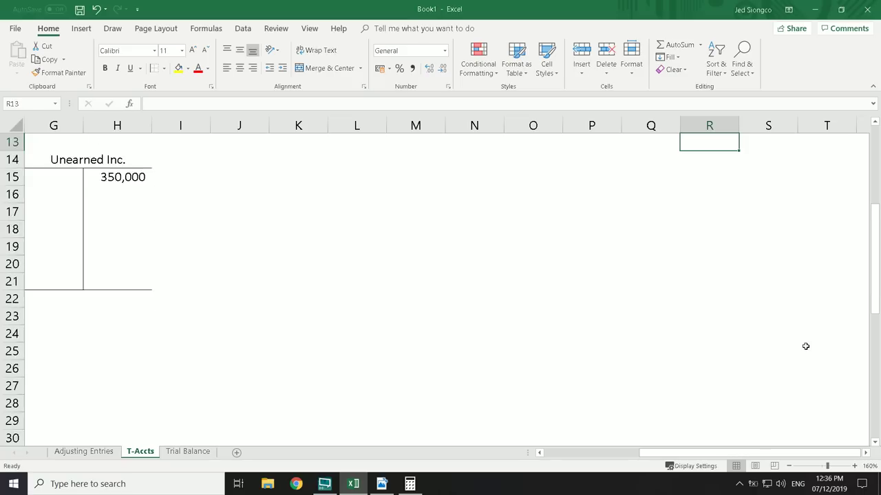
scroll(630, 301, up, 2)
click(475, 159)
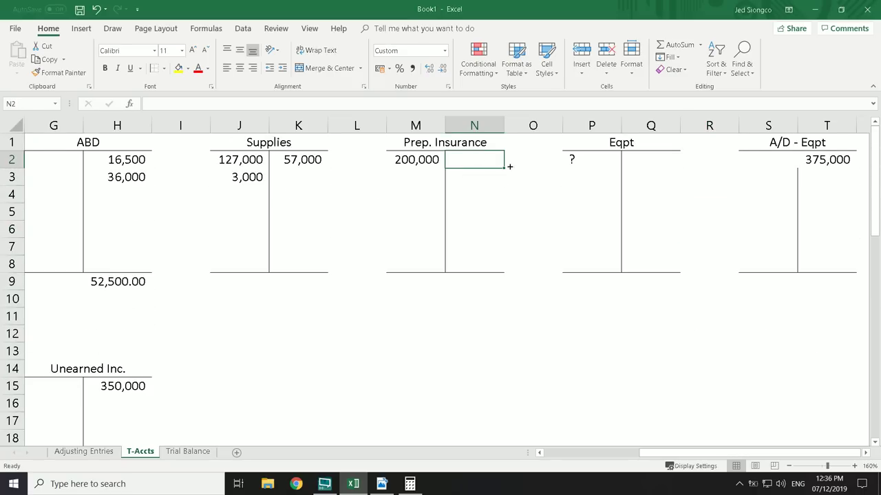
text(50000)
key(Return)
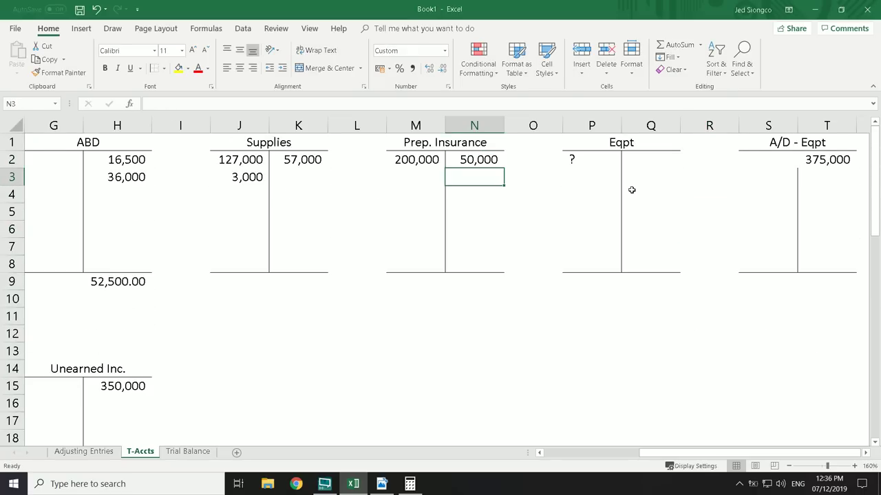
For entry G on the Adjusting Entries sheet, copy the Insurance Exp. T-account in S40:T48 and paste it at V40 on the T-Accts sheet
click(109, 447)
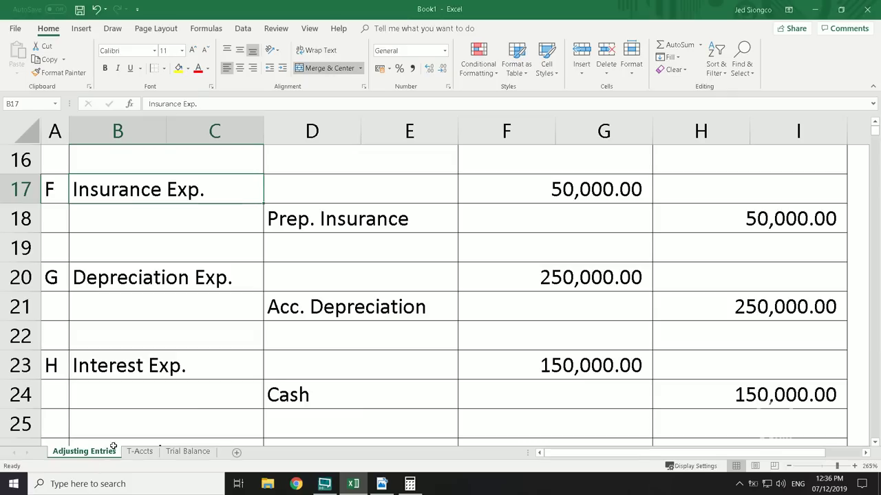
click(874, 445)
click(874, 445)
click(874, 445)
click(874, 445)
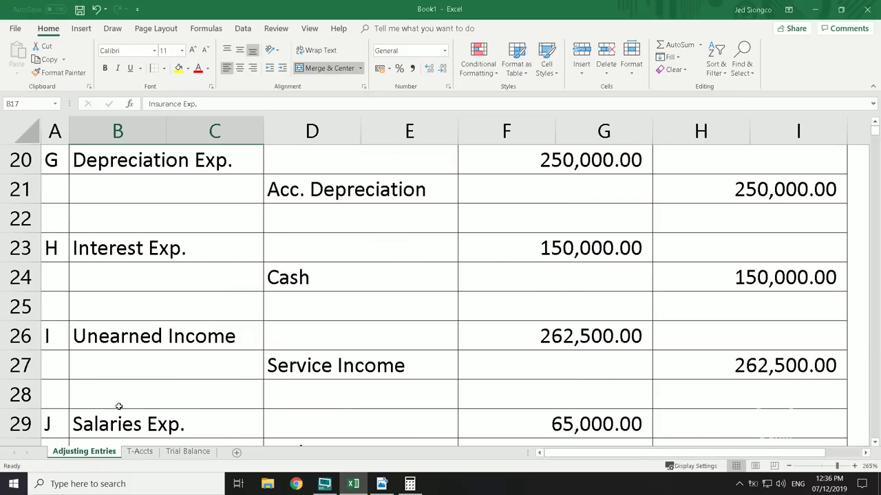
click(141, 452)
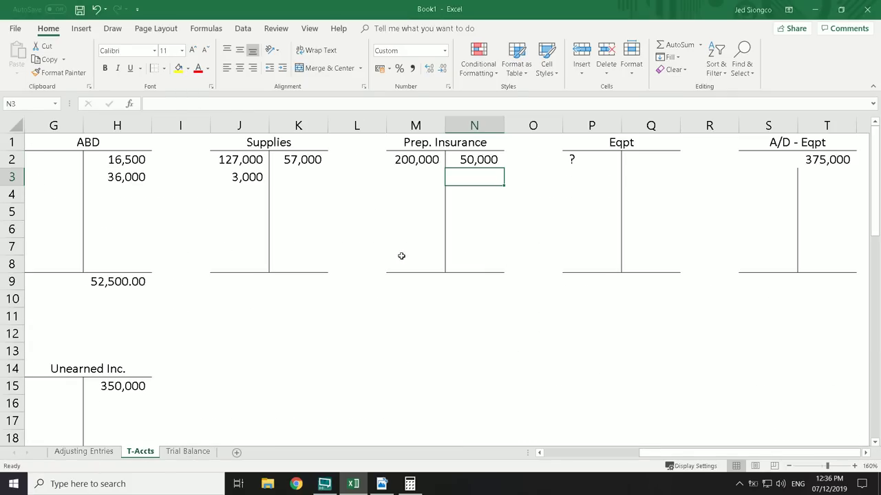
scroll(570, 334, down, 11)
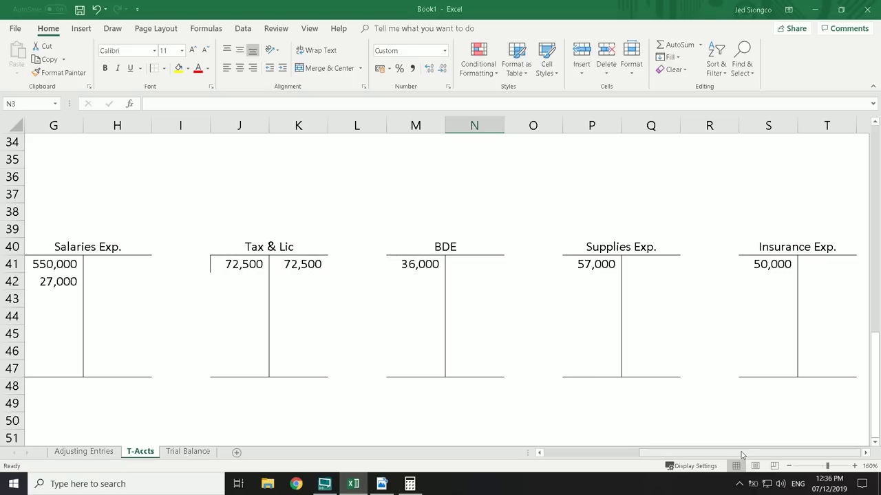
drag(800, 238, 790, 387)
key(ctrl+c)
key(Right)
key(Right)
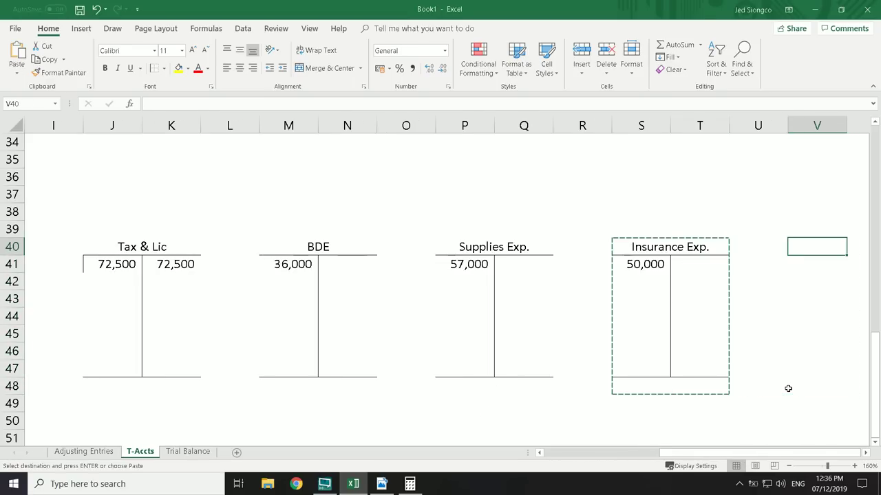
key(ctrl+v)
Title the copied T-account in V40 "Depreciation Exp." and enter 250000 as its debit in V41
text(D)
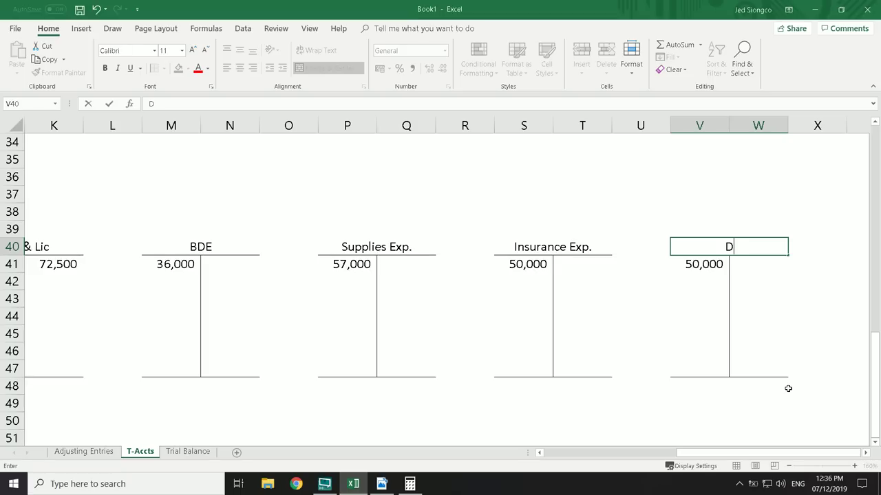
text(epreciation Exp.)
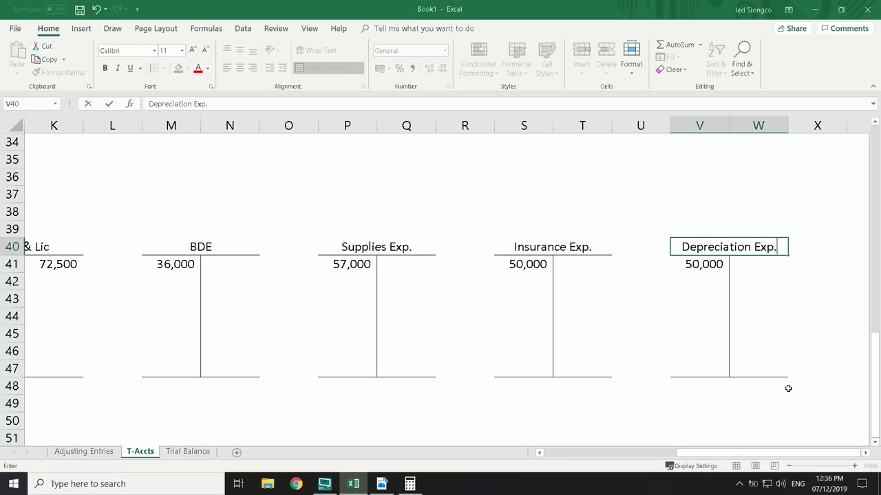
key(ctrl+Return)
key(Down)
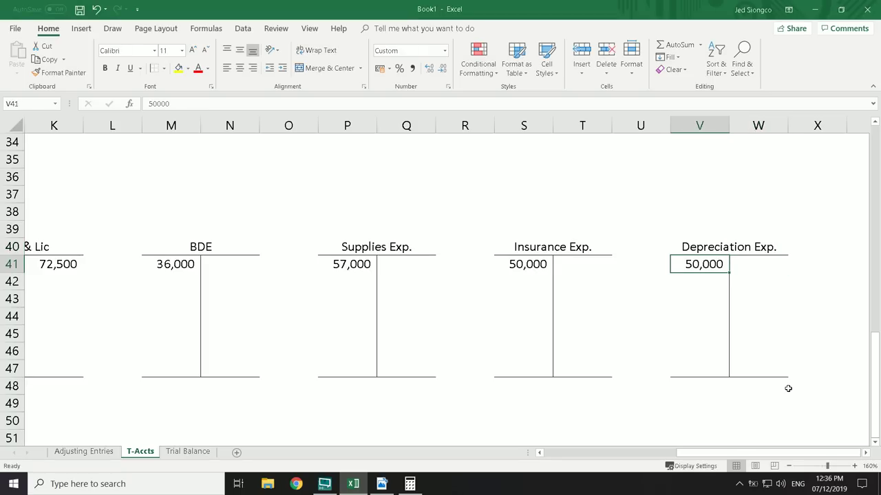
text(250000)
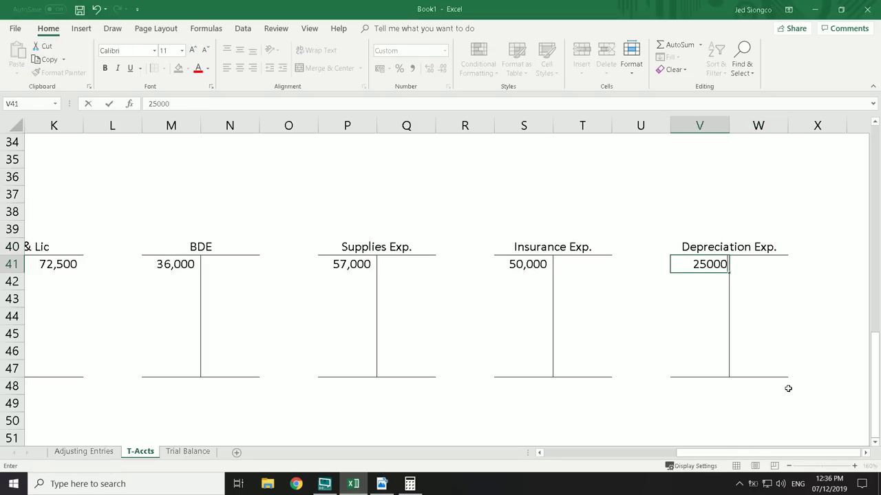
key(ctrl+Return)
Post entry G's accumulated depreciation credit by entering 250000 in T3 of the A/D - Eqpt T-account
key(Left)
key(Left)
key(Left)
key(Left)
key(Left)
key(Left)
key(Left)
key(Left)
key(Left)
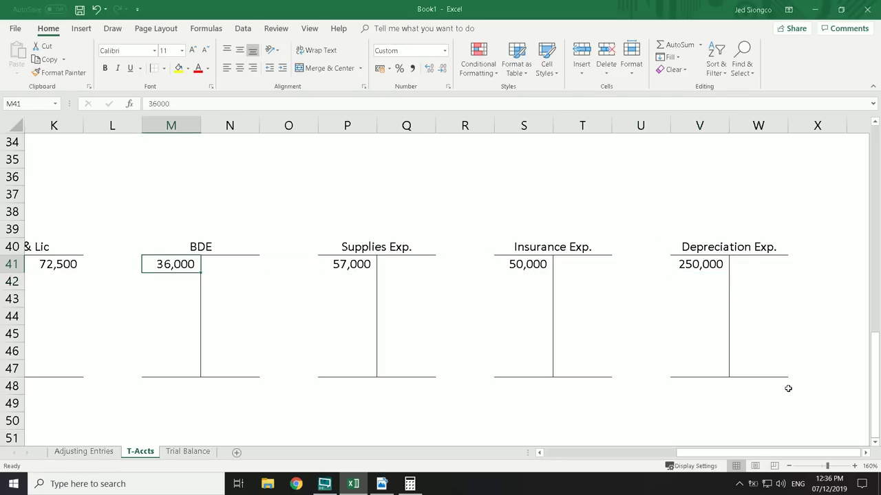
key(Up)
key(Up)
key(Up)
key(Up)
key(Up)
key(Up)
key(Up)
key(Up)
key(Up)
key(Up)
key(Up)
key(Up)
key(Up)
key(Up)
key(Up)
key(Up)
key(Up)
key(Up)
key(Up)
key(Up)
key(Up)
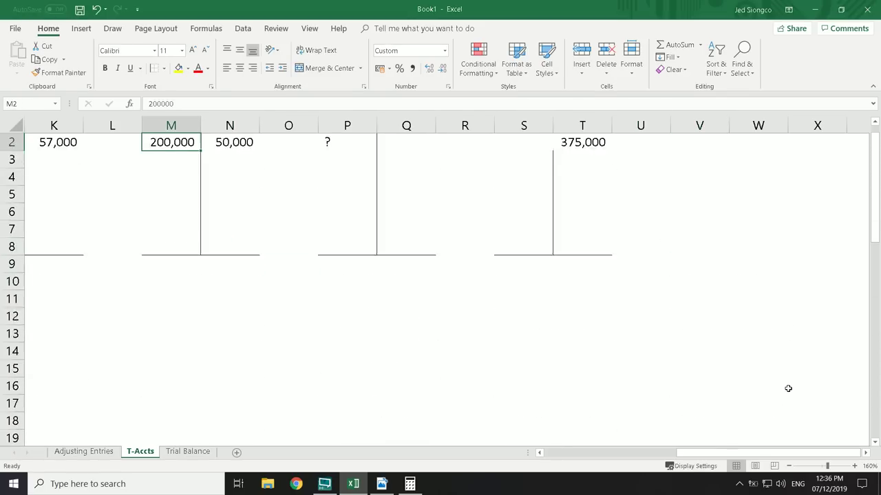
key(Left)
key(Right)
key(Right)
key(Right)
key(Down)
key(Right)
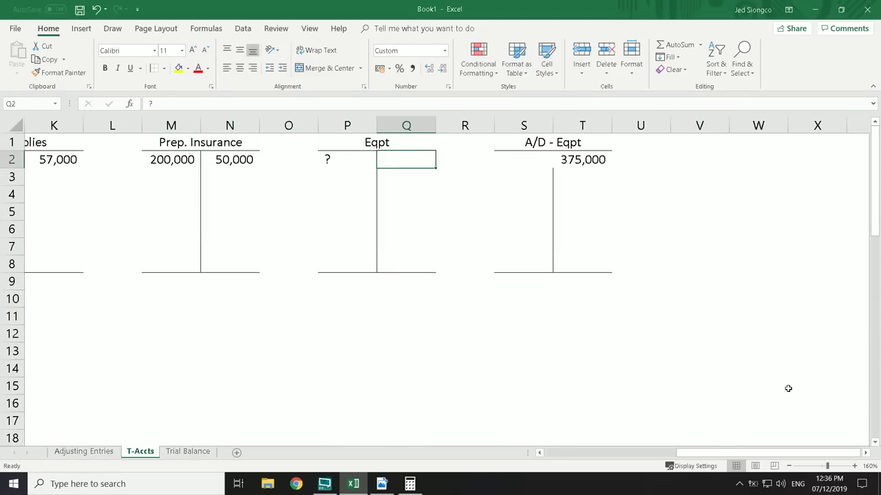
key(Right)
key(Right)
key(Right)
key(Down)
text(2500)
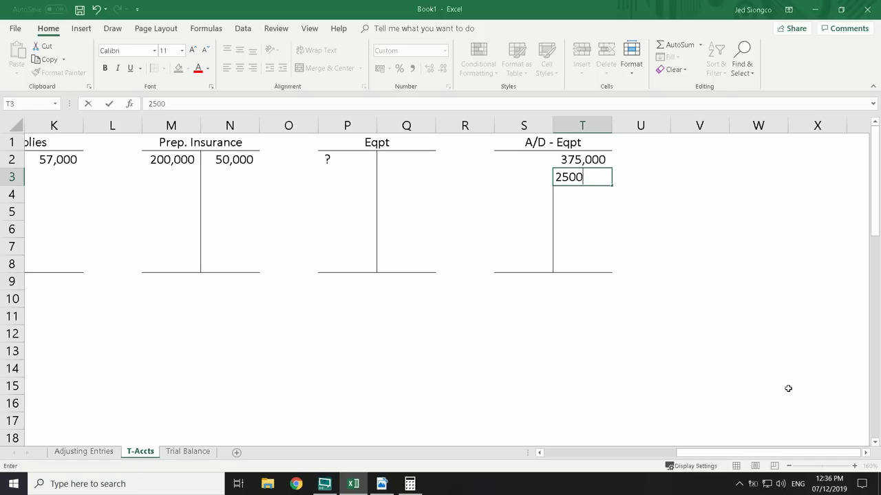
key(Return)
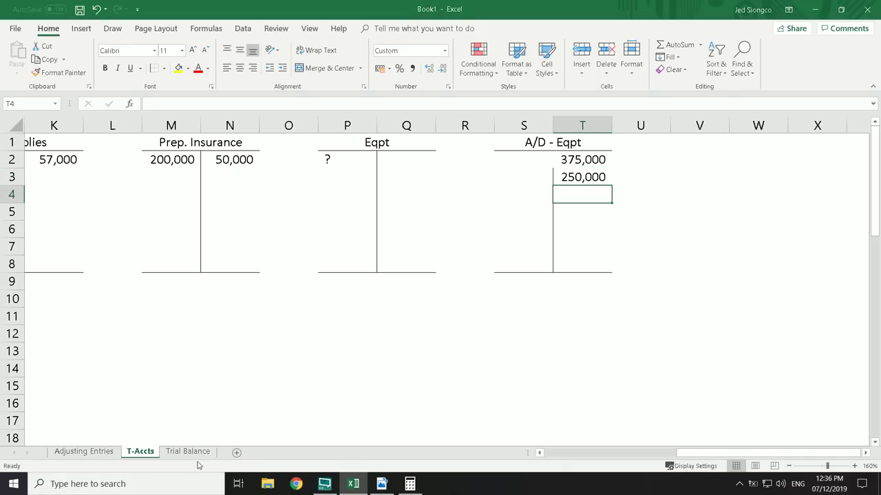
For entry H on the Adjusting Entries sheet, copy the Depreciation Exp. T-account in V40:W48 and paste it at Y40 on the T-Accts sheet
click(79, 451)
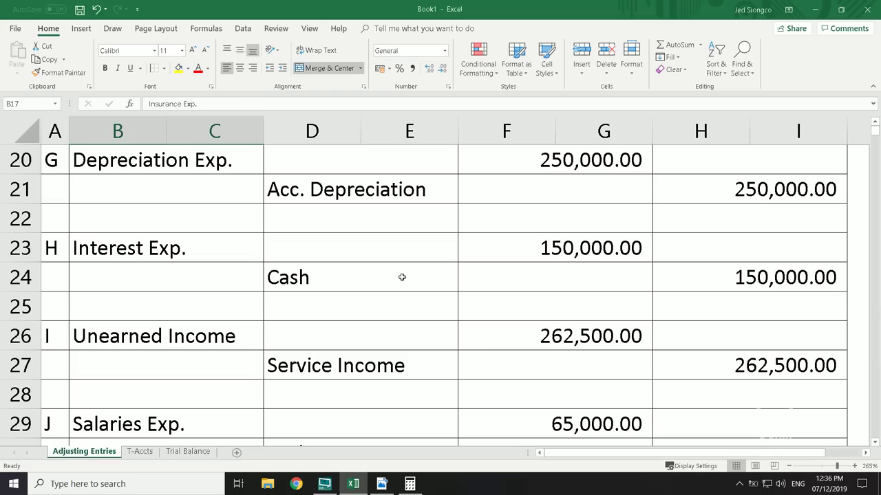
click(182, 249)
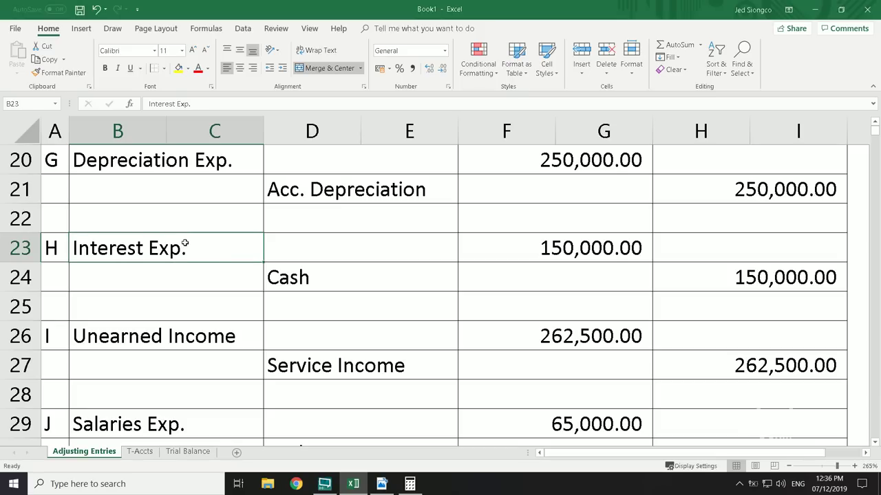
click(140, 451)
scroll(271, 383, down, 13)
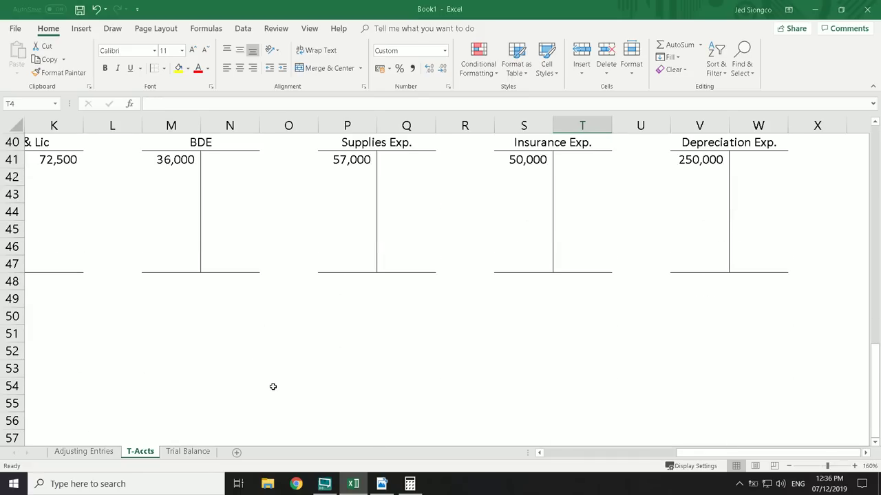
scroll(271, 383, up, 2)
drag(729, 246, 731, 381)
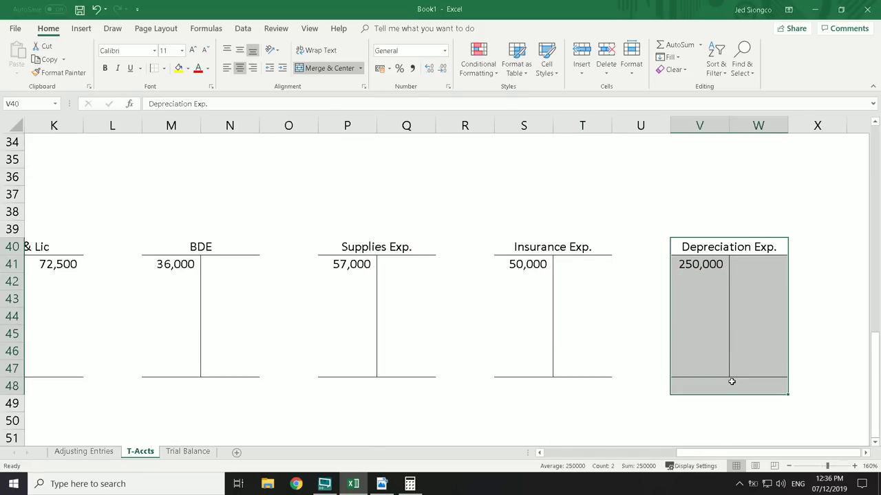
key(ctrl+c)
key(Right)
key(Right)
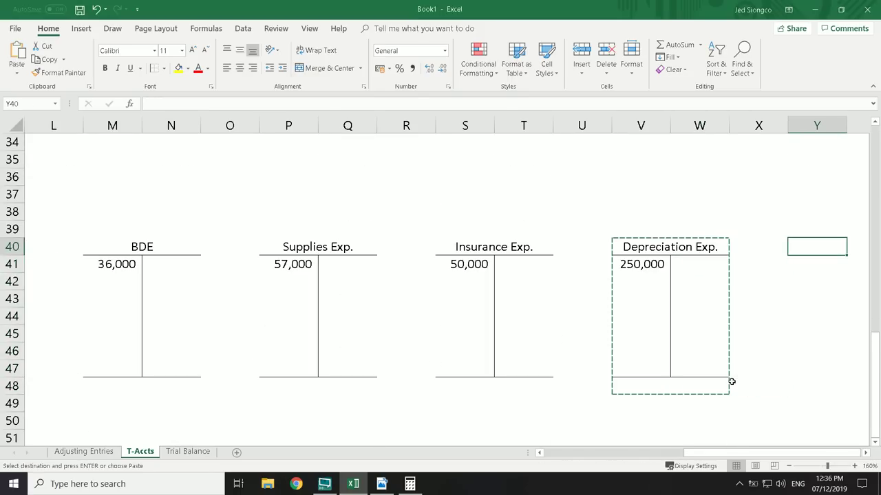
key(ctrl+v)
Title the copied T-account in Y40 "Interest Exp." and enter 150000 as its debit in Y41
text(Int)
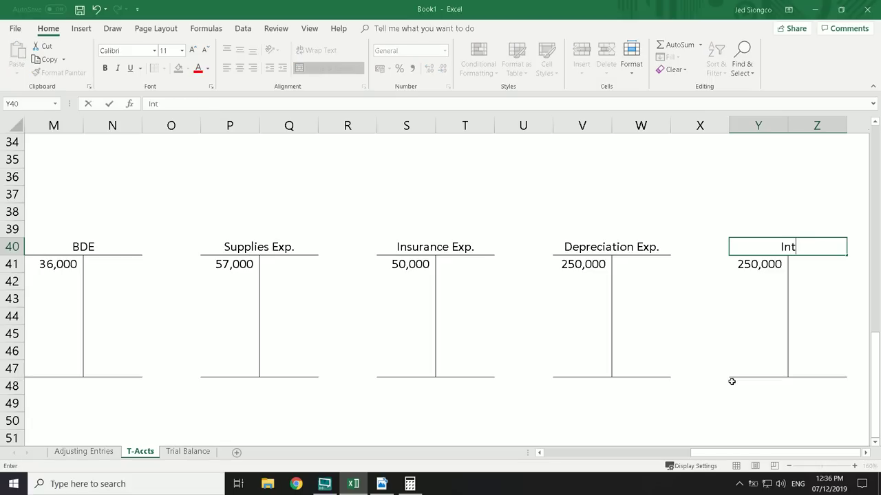
text(erest Exp.)
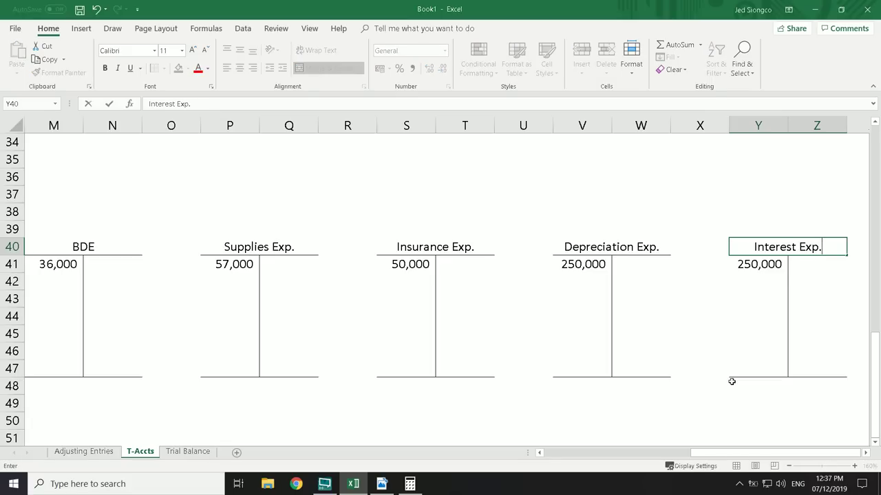
key(Return)
text(150,000)
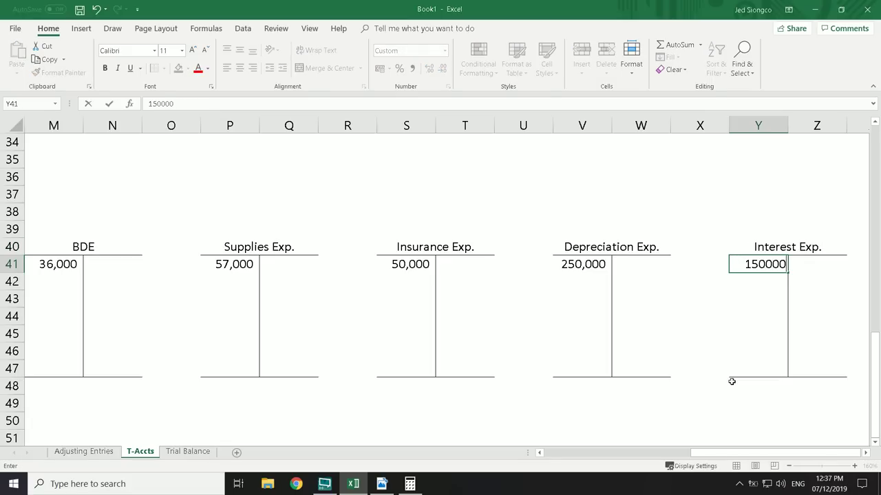
key(Return)
key(Return)
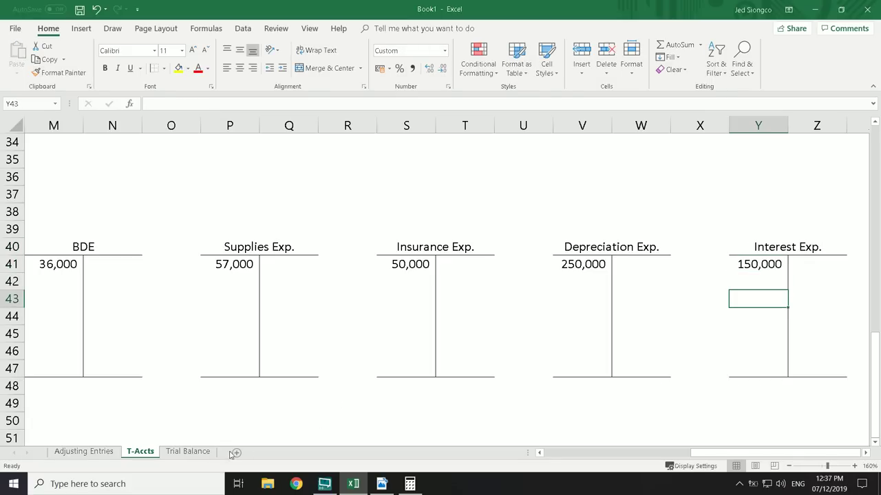
Check entry H on the Adjusting Entries sheet and post its cash credit by entering 150000 in B5 of the Cash T-account
click(80, 452)
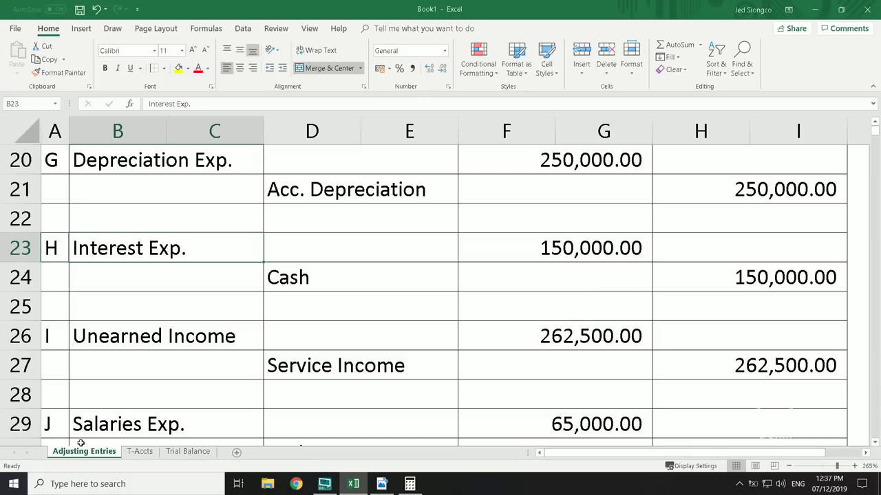
click(139, 451)
scroll(61, 406, up, 8)
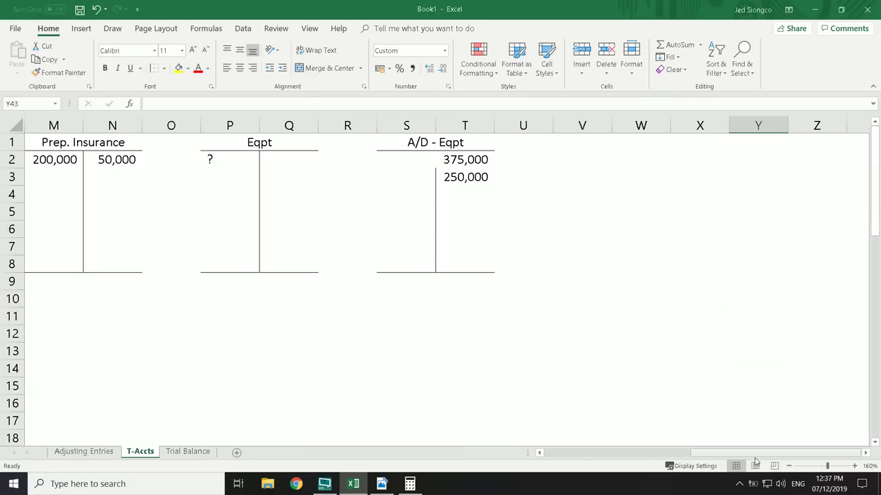
drag(757, 454, 608, 454)
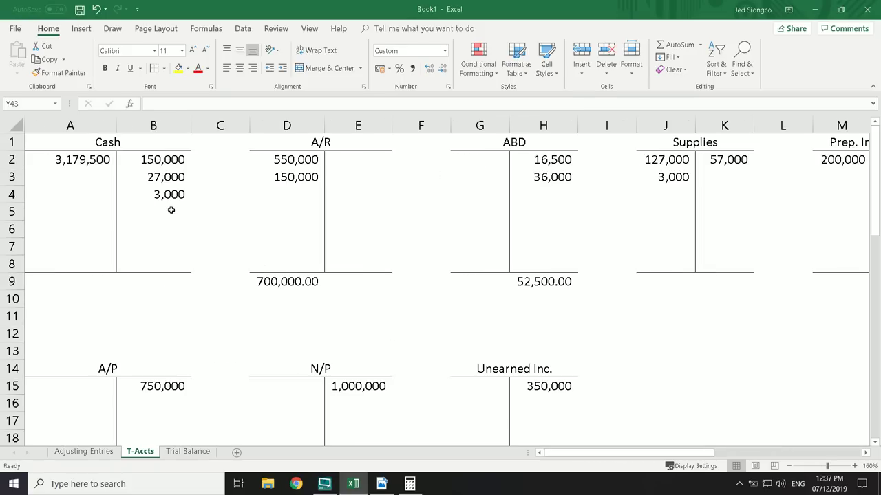
click(171, 210)
text(150000)
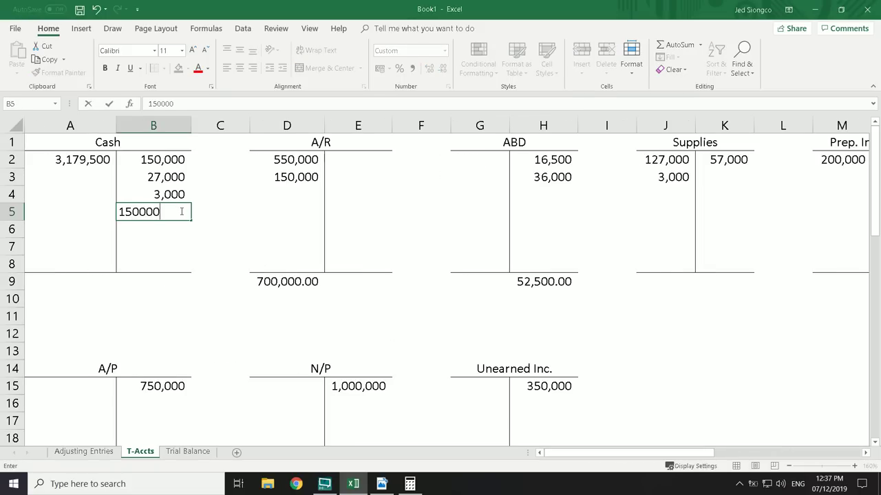
key(Return)
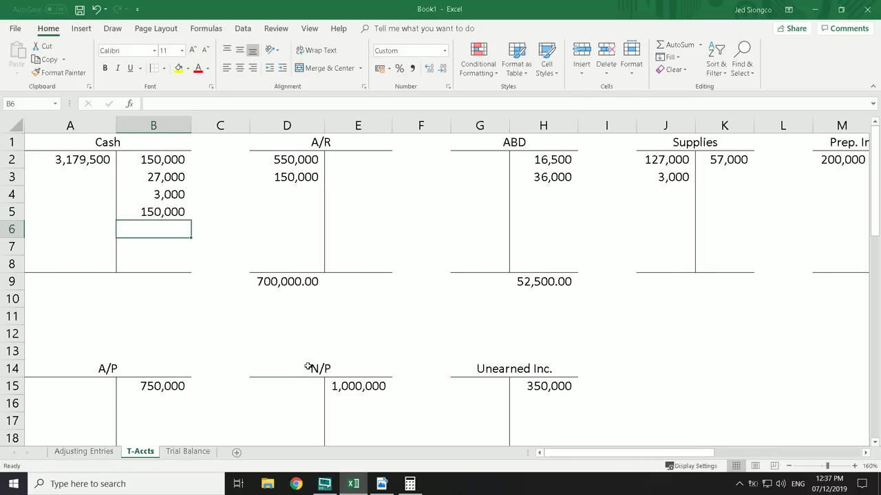
Post entry I's debit from the Adjusting Entries sheet by entering 262500 in G15 of the Unearned Inc. T-account
click(84, 452)
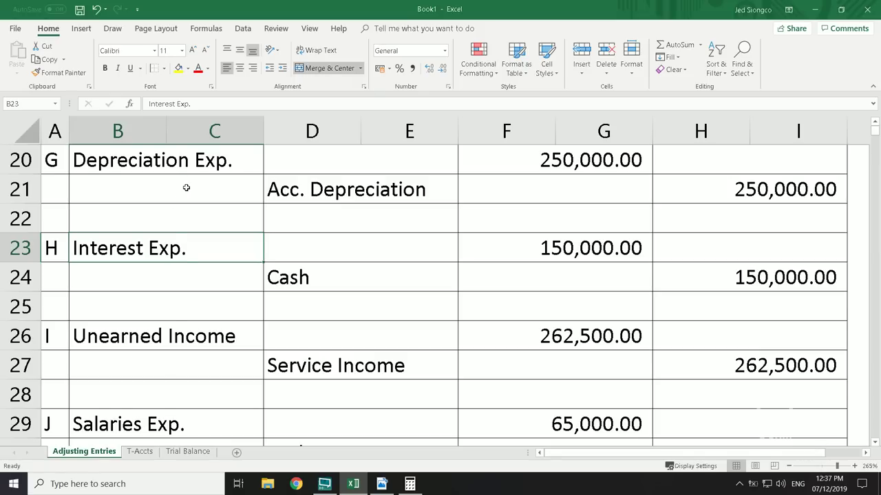
scroll(186, 187, down, 2)
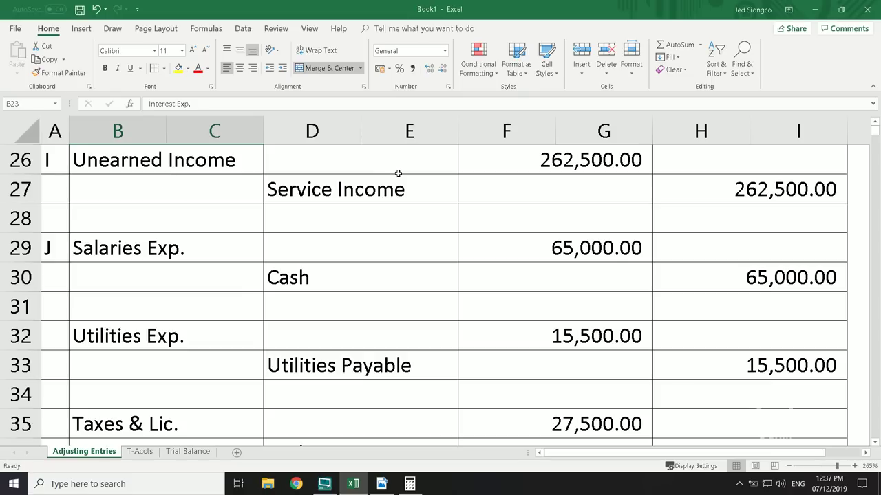
click(141, 452)
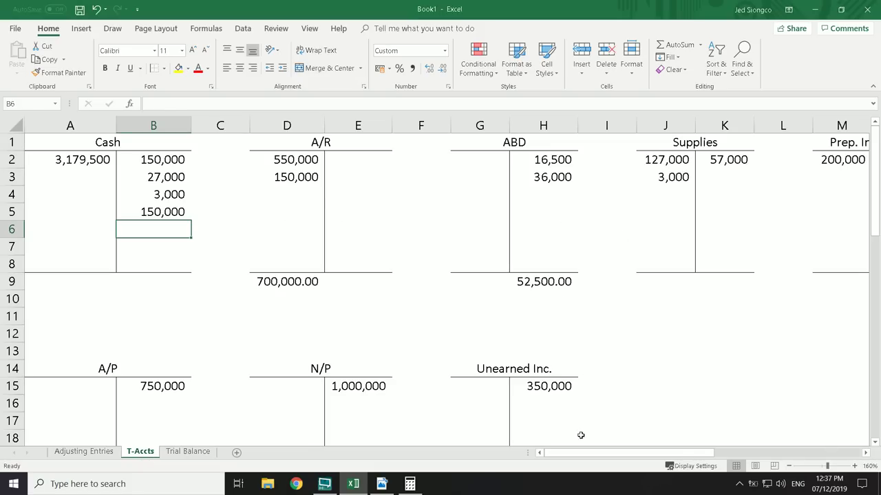
click(483, 392)
text(262500)
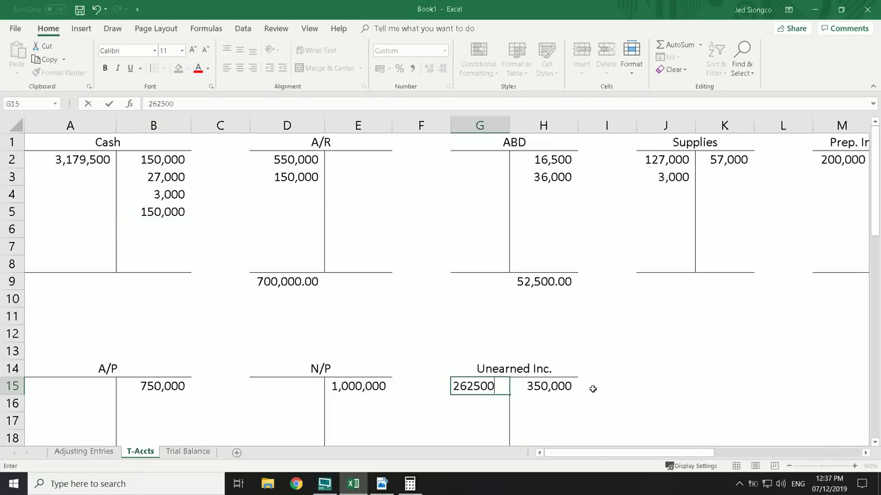
key(Return)
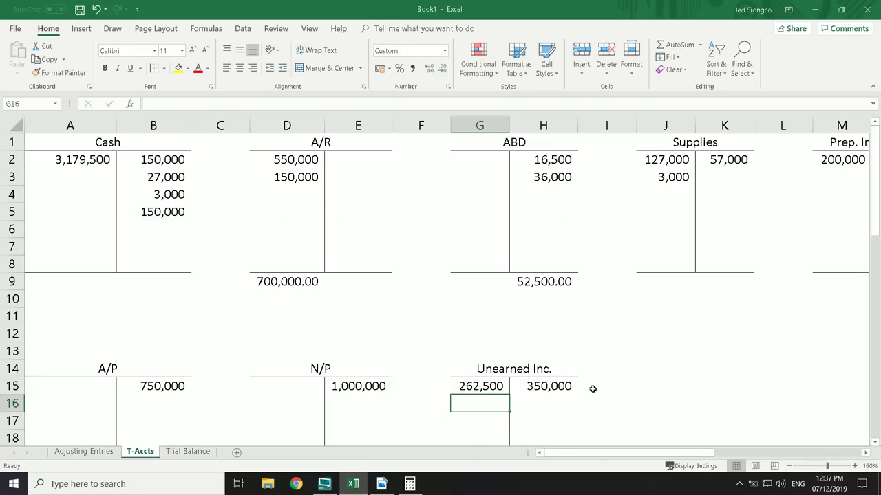
Post entry I's credit by entering 262500 in B42 of the Service Income T-account
key(Down)
key(Down)
key(Down)
key(Down)
key(Down)
key(Down)
key(Down)
key(Down)
key(Down)
key(Down)
key(Down)
key(Down)
key(Down)
key(Down)
key(Down)
key(Down)
key(Down)
key(Down)
key(Down)
key(Down)
key(Down)
key(Down)
key(Down)
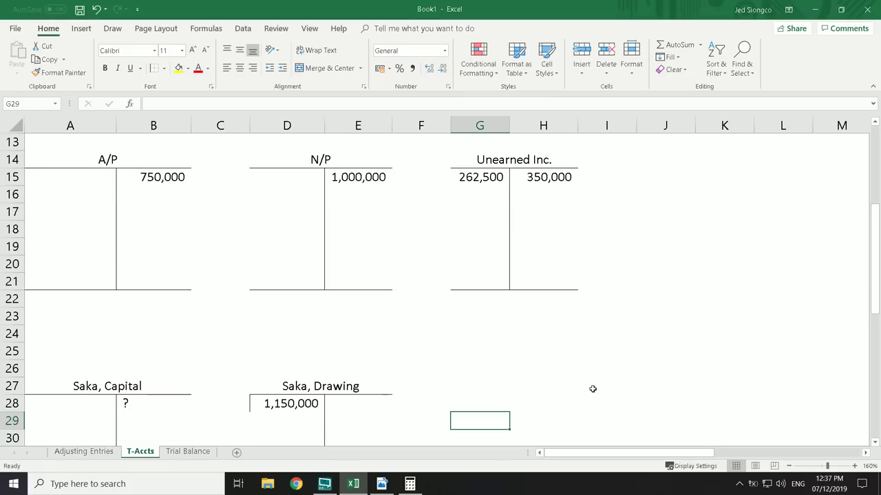
key(Left)
key(Down)
key(Left)
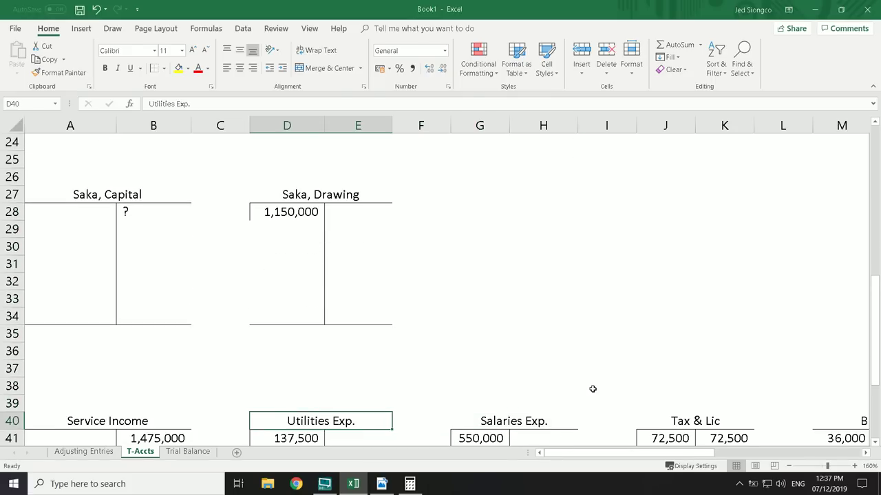
key(Down)
key(Down)
key(Left)
key(Left)
text(262,500)
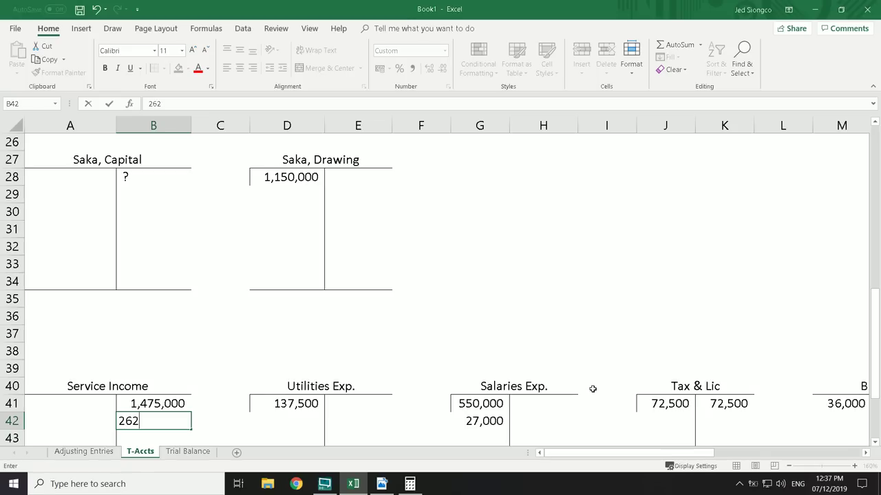
key(Return)
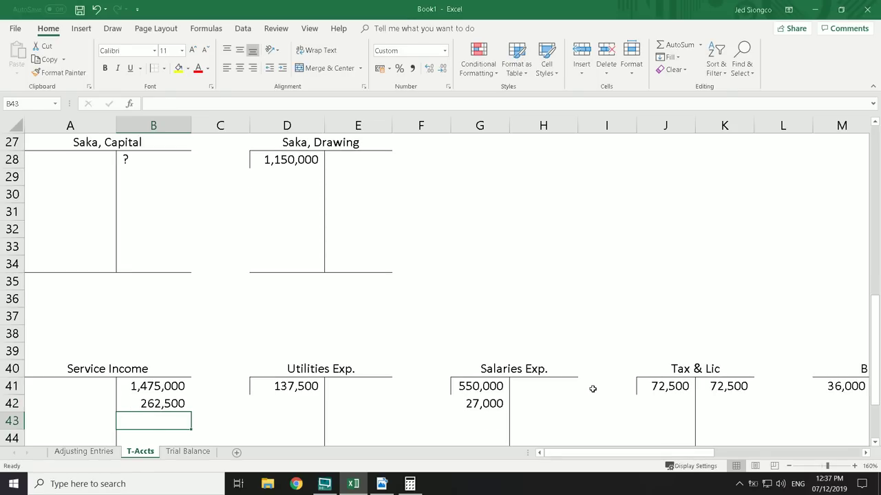
Review entry J's salaries, utilities and taxes lines on the Adjusting Entries sheet
click(84, 452)
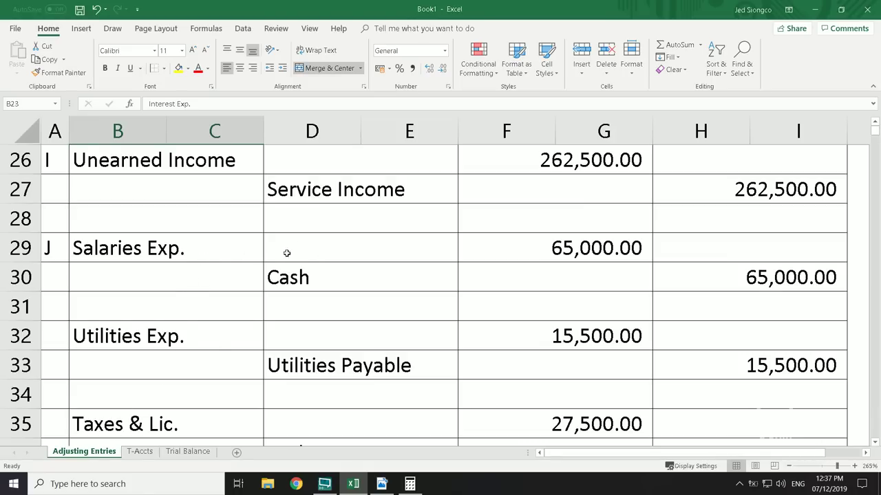
click(297, 194)
click(118, 252)
key(Down)
key(Down)
key(Down)
key(Down)
key(Down)
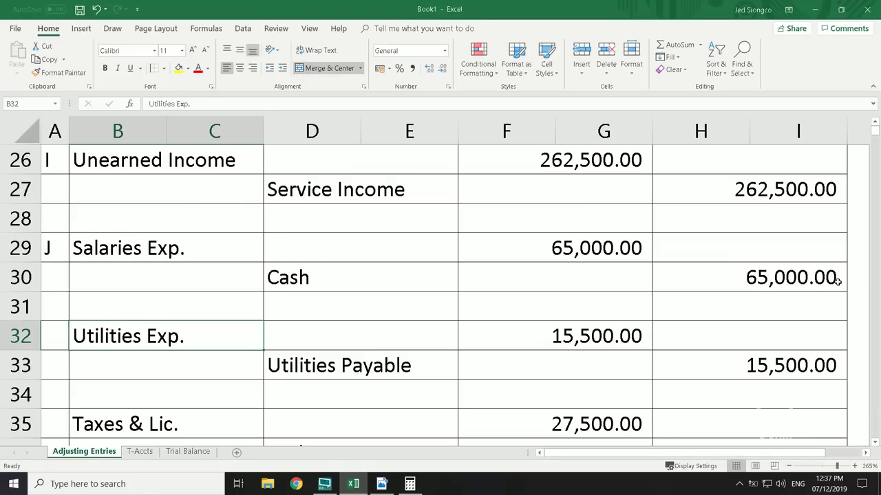
key(Down)
key(Down)
key(Up)
key(Up)
key(Up)
key(Up)
key(Up)
key(Up)
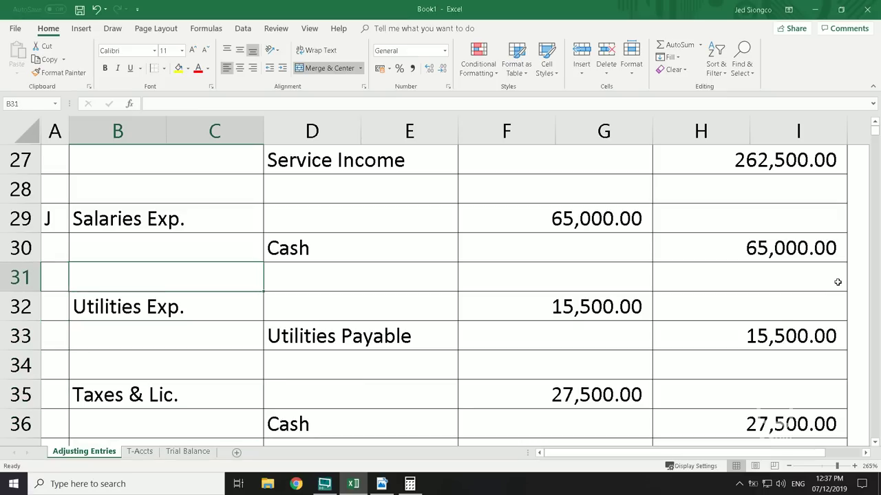
key(Up)
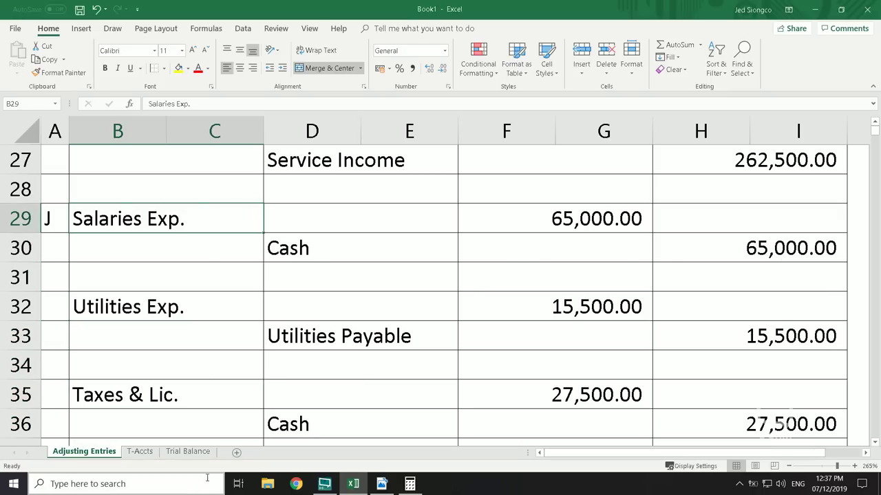
Post entry J's salaries debit by entering 65000 in G43 of the Salaries Exp. T-account on the T-Accts sheet
click(140, 451)
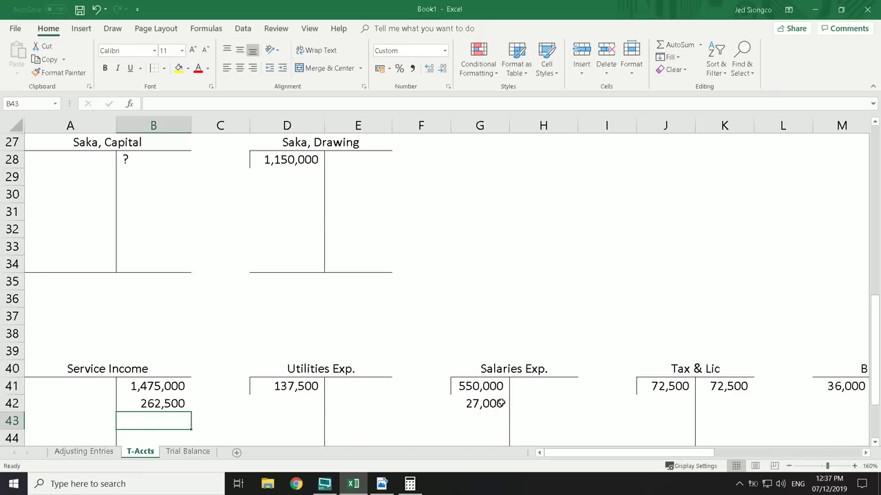
click(490, 421)
text(65000)
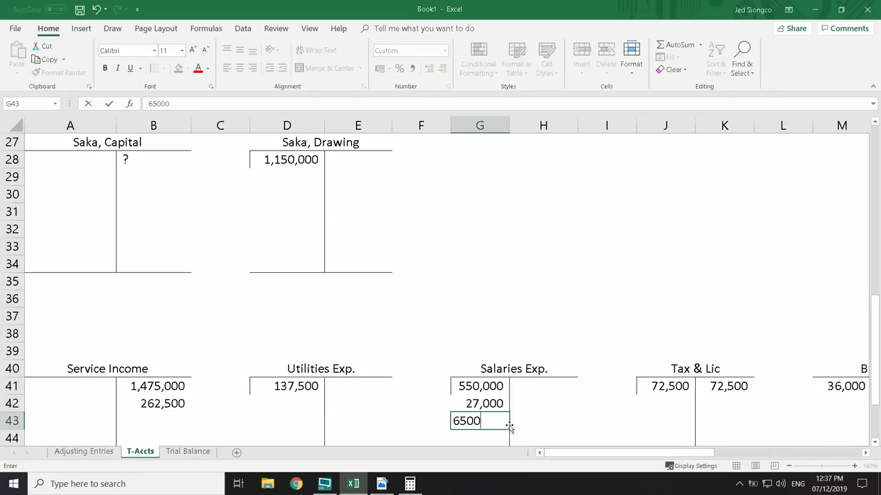
scroll(311, 375, up, 9)
scroll(311, 375, down, 13)
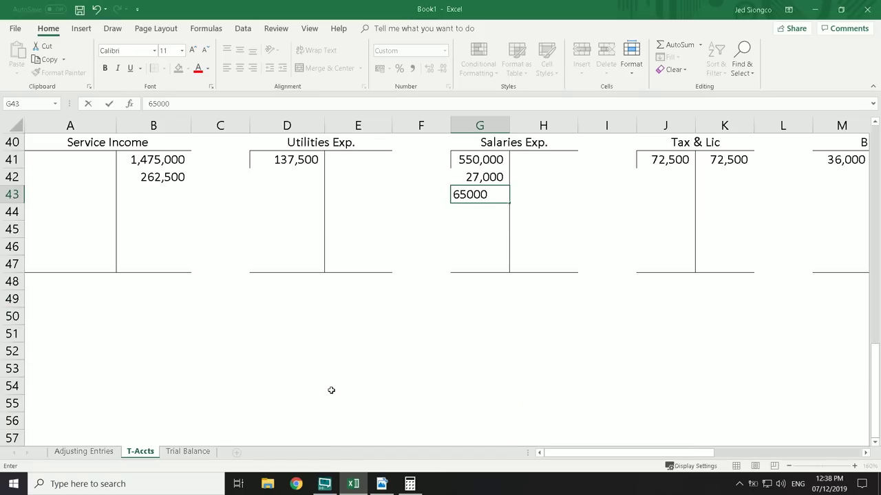
click(350, 365)
Post entry J's cash credit for salaries by entering 65000 in B6 of the Cash T-account
scroll(140, 291, up, 5)
scroll(140, 290, up, 8)
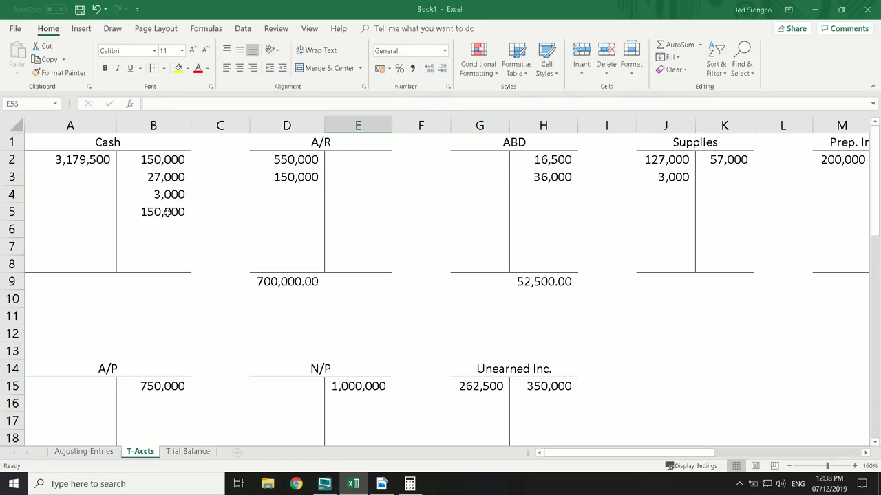
click(169, 227)
text(65000)
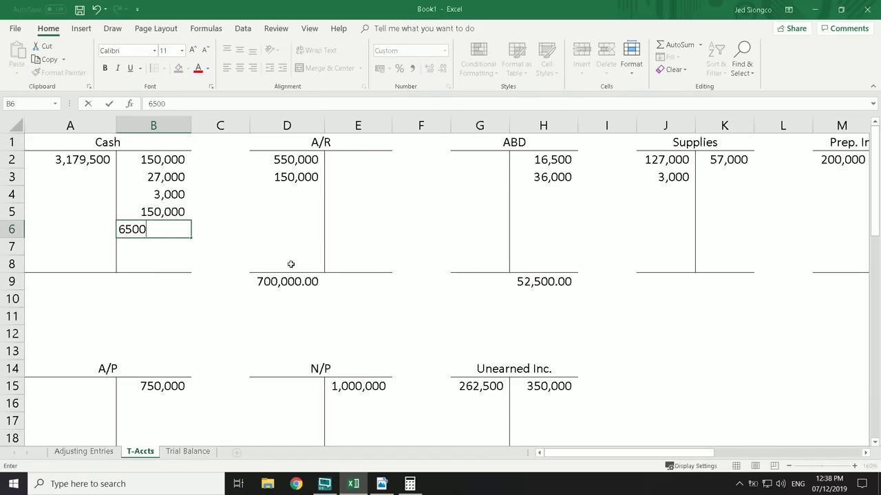
click(203, 315)
click(142, 287)
Post entry J's utilities debit from the Adjusting Entries sheet by entering 15500 in D42 of the Utilities Exp. T-account
click(84, 452)
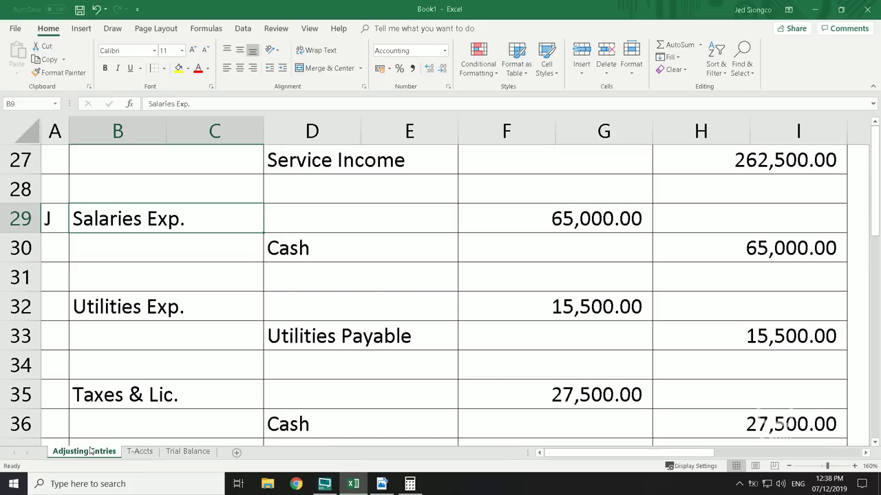
click(158, 315)
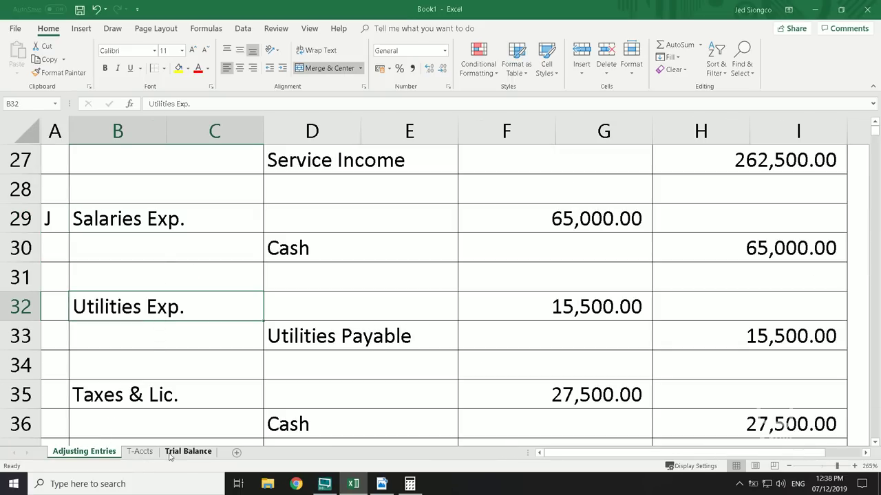
click(140, 452)
scroll(372, 321, down, 5)
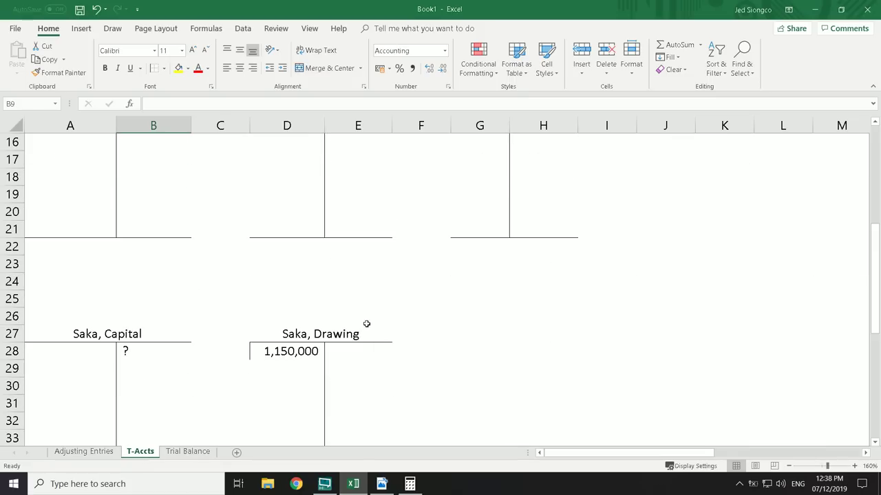
scroll(236, 309, down, 2)
scroll(244, 312, up, 4)
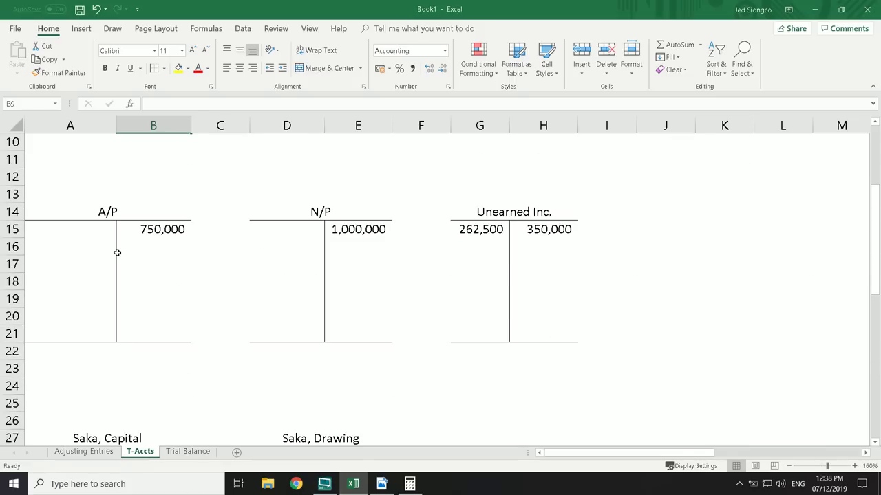
scroll(240, 281, down, 7)
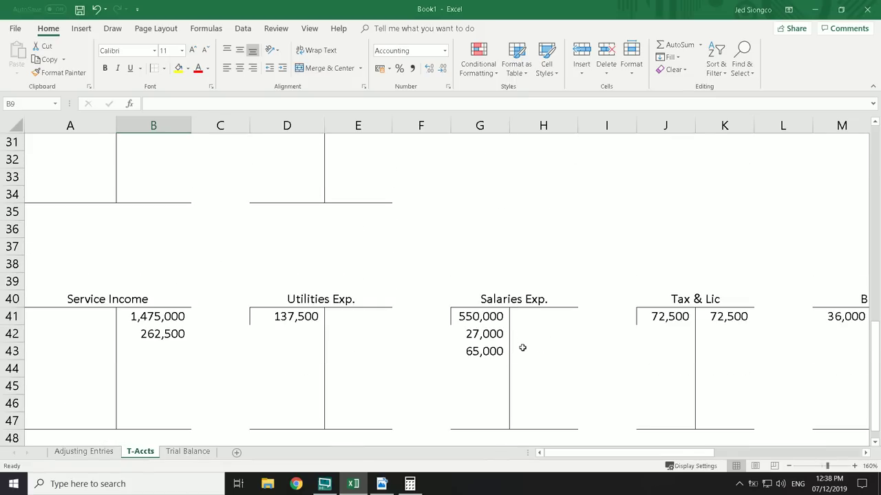
drag(575, 453, 592, 453)
drag(305, 335, 305, 324)
click(308, 334)
text(15500)
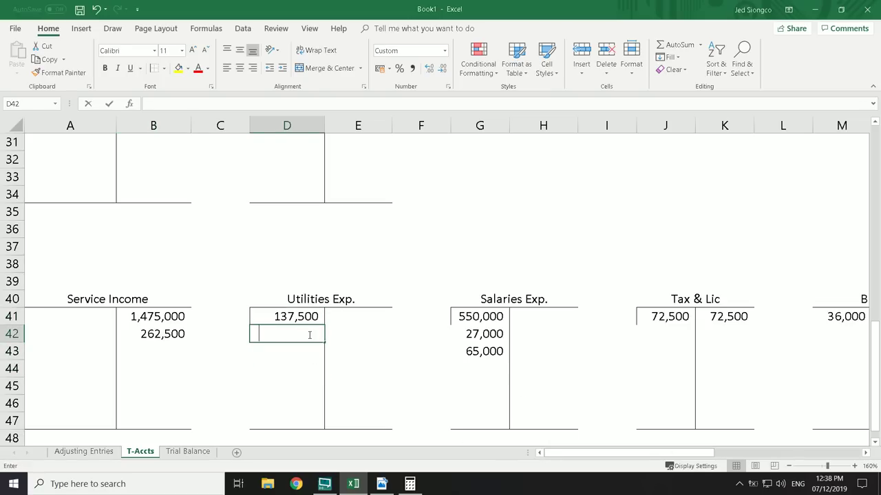
key(Return)
For entry J's utilities payable credit, copy the Unearned Inc. T-account in G14:H22 and paste it at J14
scroll(322, 353, up, 8)
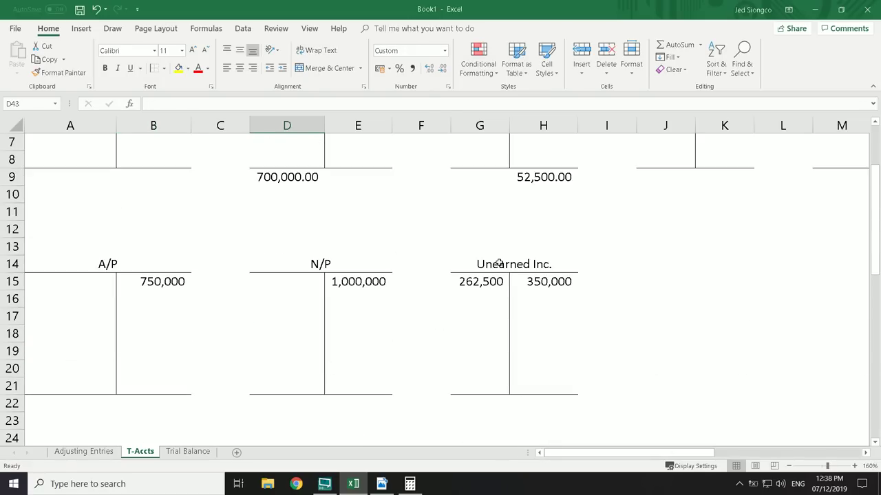
drag(523, 264, 516, 409)
key(ctrl+c)
click(639, 262)
key(ctrl+v)
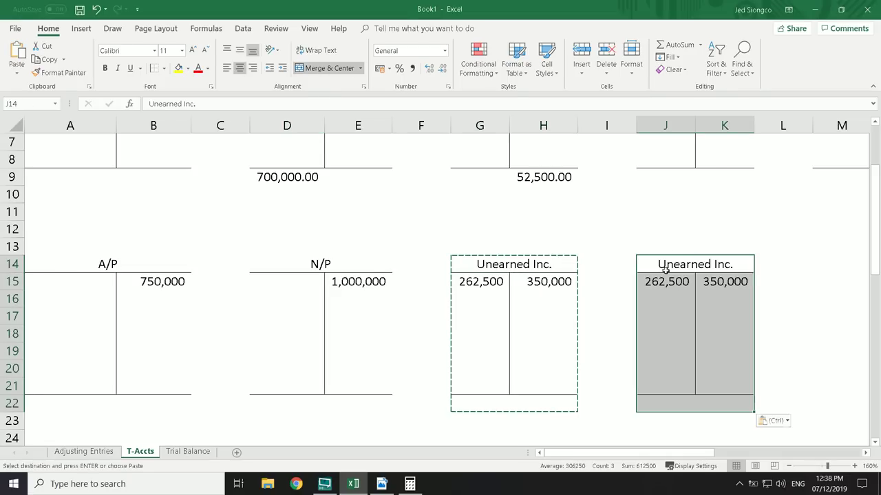
Rename the copied T-account heading in J14 as Utilities Pay
click(674, 265)
text(Ut)
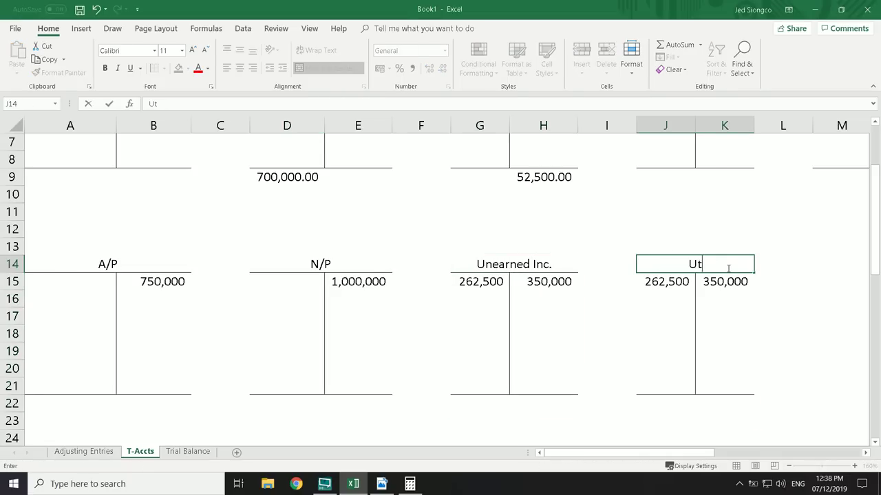
text(ilities Pay.)
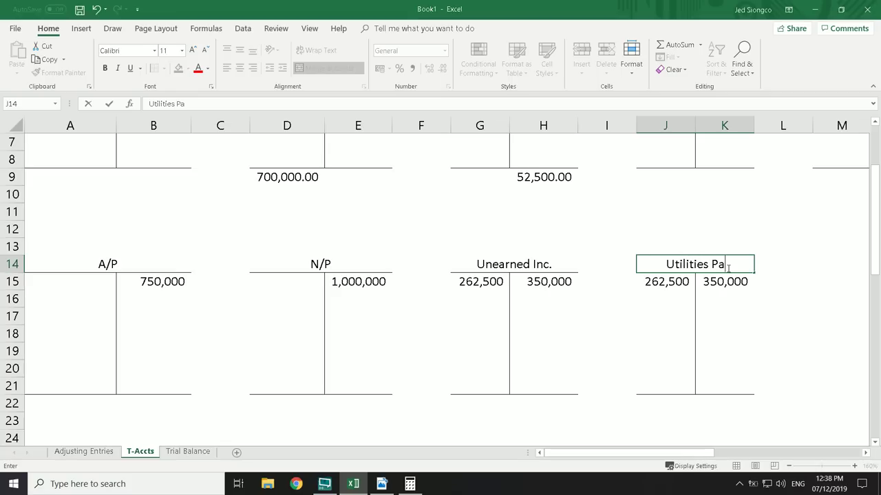
key(Return)
Clear the copied debit in J15 and post entry J's utilities payable credit by entering 15500 in K15
key(Left)
key(Right)
key(Right)
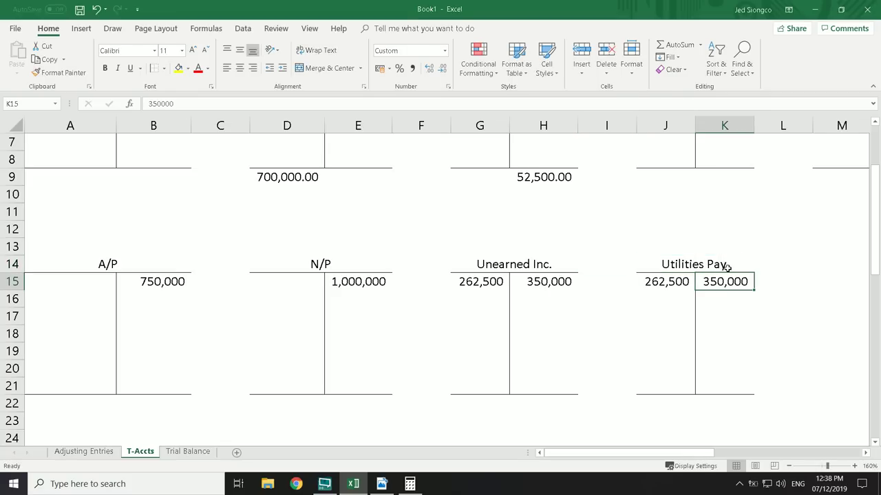
key(Left)
key(Delete)
key(Right)
text(15500)
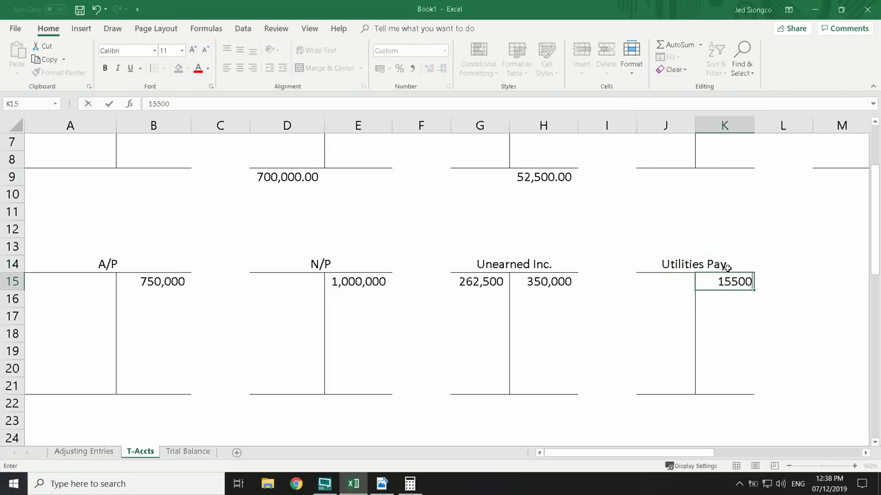
key(Return)
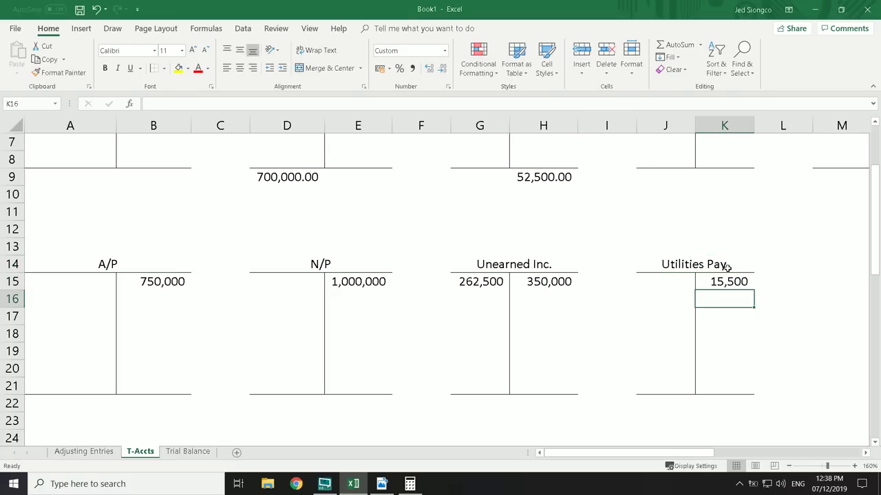
Review the T-account rows from the assets in row 1 through liabilities, capital, and the income and expense accounts in row 40
scroll(616, 304, up, 2)
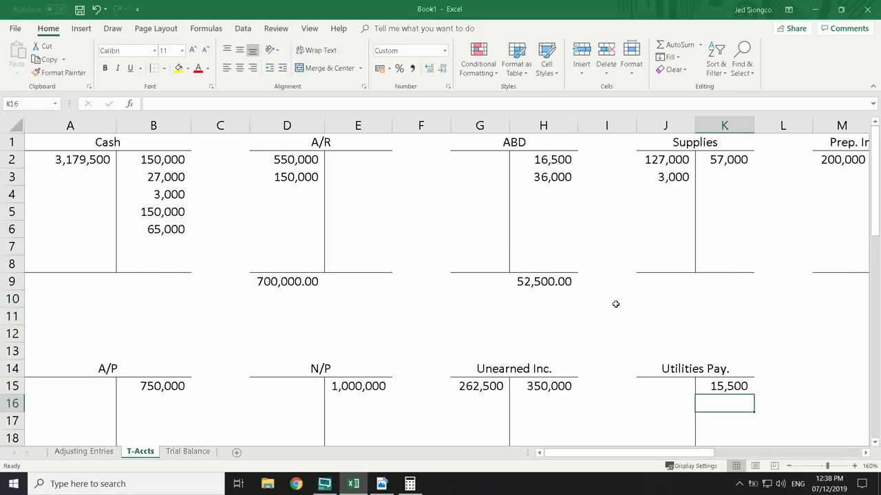
click(11, 141)
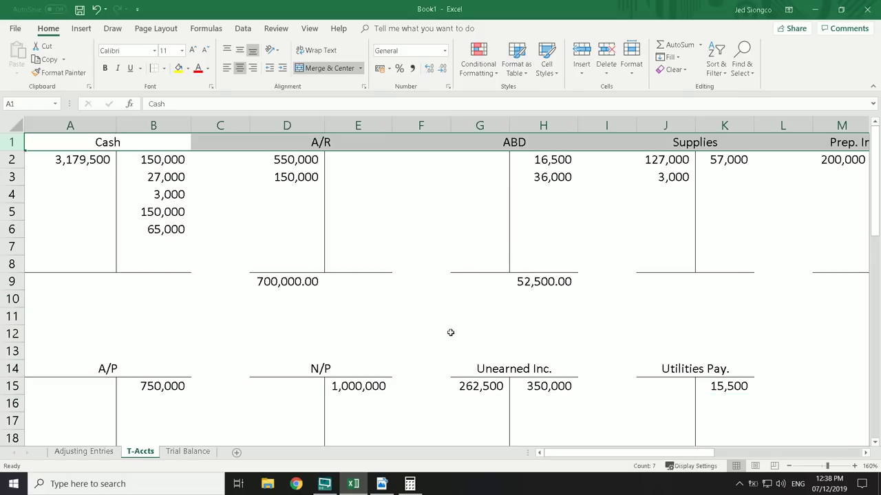
click(11, 369)
scroll(45, 330, down, 6)
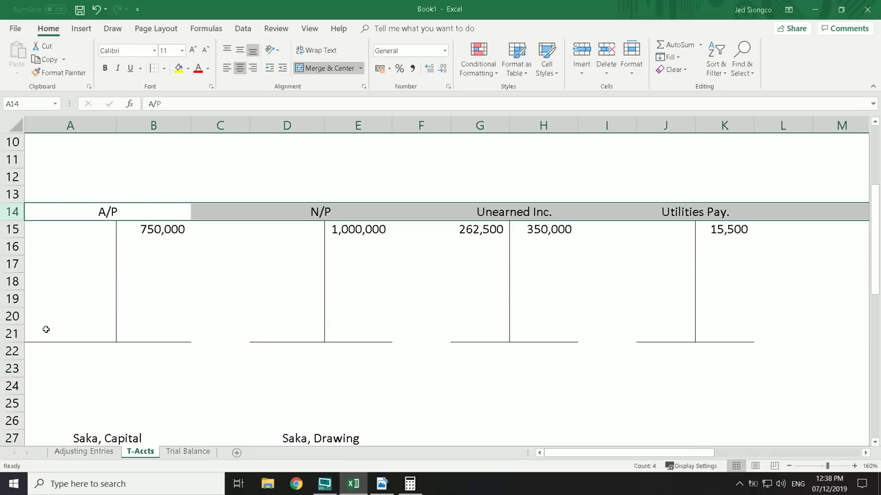
click(20, 281)
scroll(23, 281, down, 4)
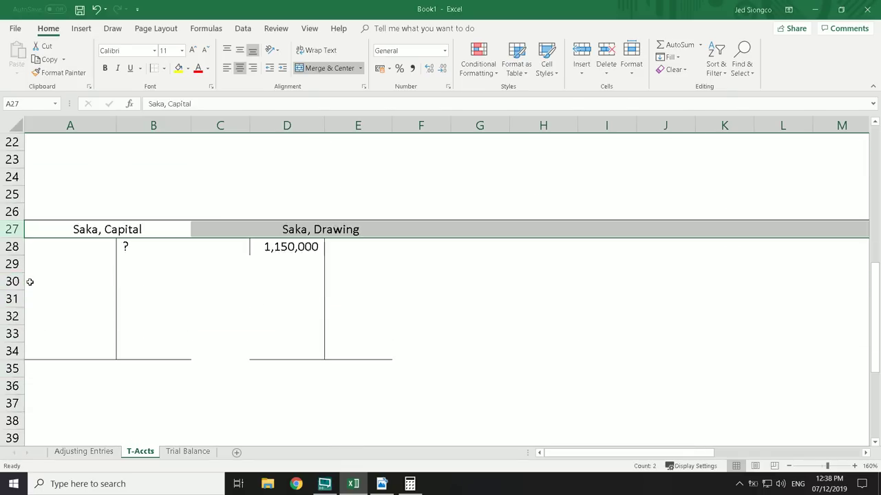
click(9, 299)
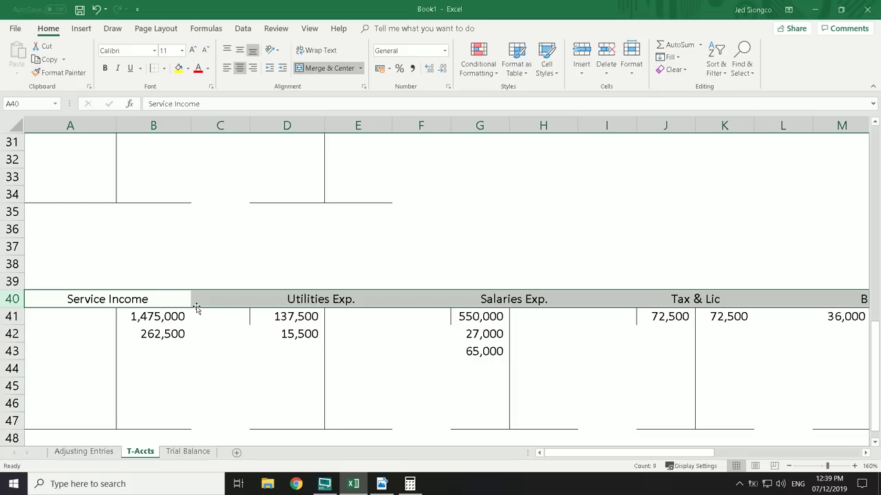
click(236, 311)
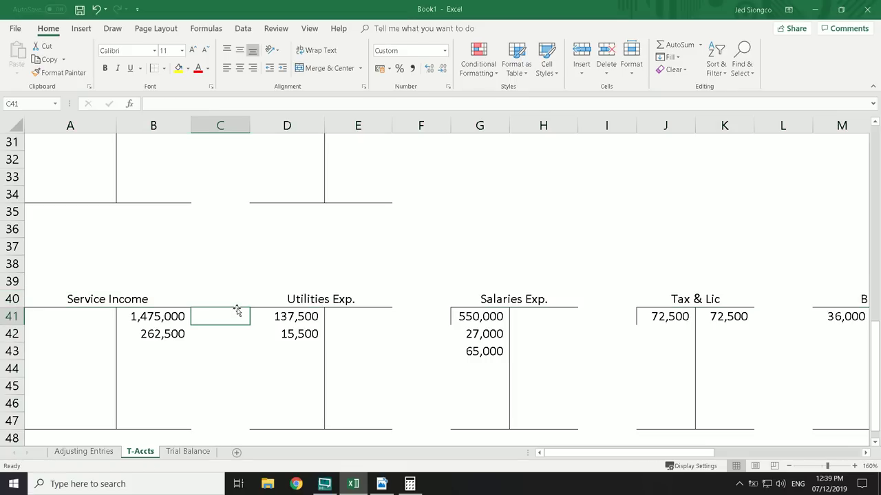
scroll(241, 318, down, 3)
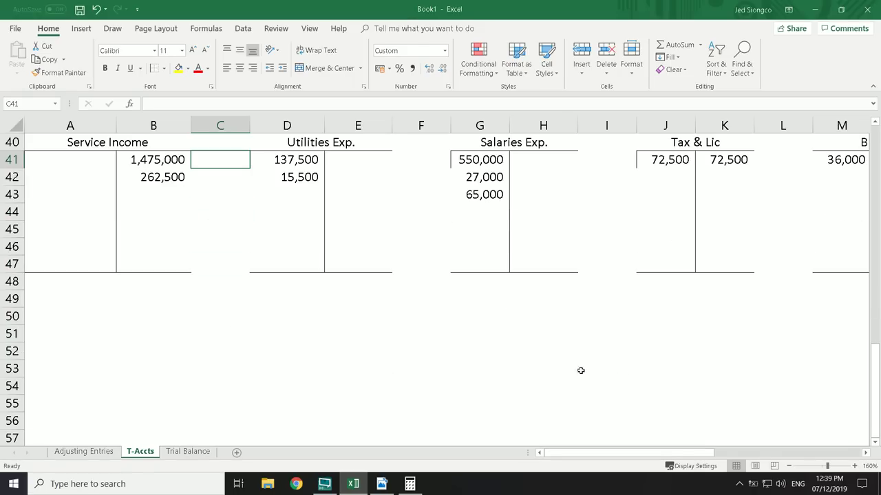
scroll(485, 364, up, 2)
scroll(486, 364, up, 7)
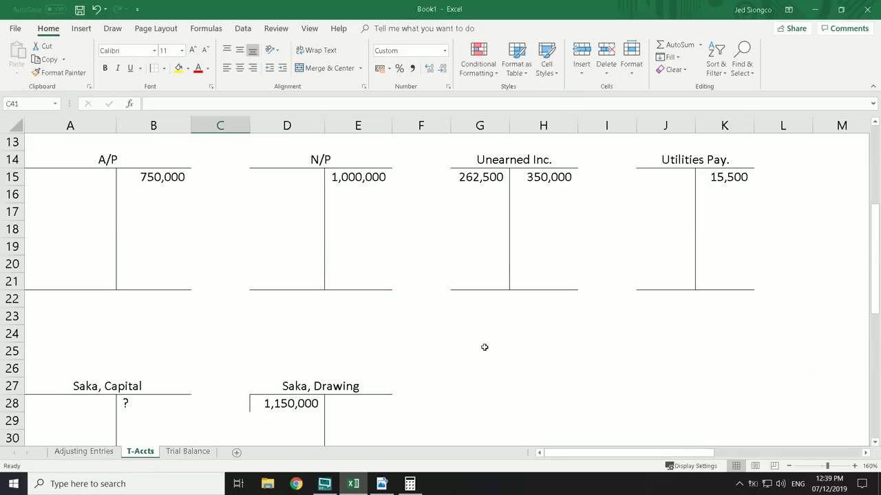
Post entry J's Taxes & Lic. debit from the Adjusting Entries sheet by entering 27500 in J42 of the Tax & Lic T-account
click(83, 451)
scroll(200, 300, down, 1)
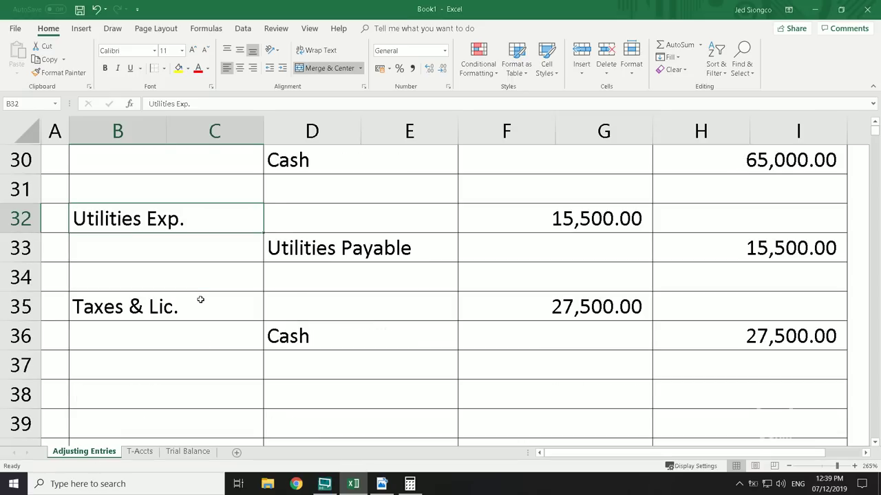
click(175, 302)
click(590, 287)
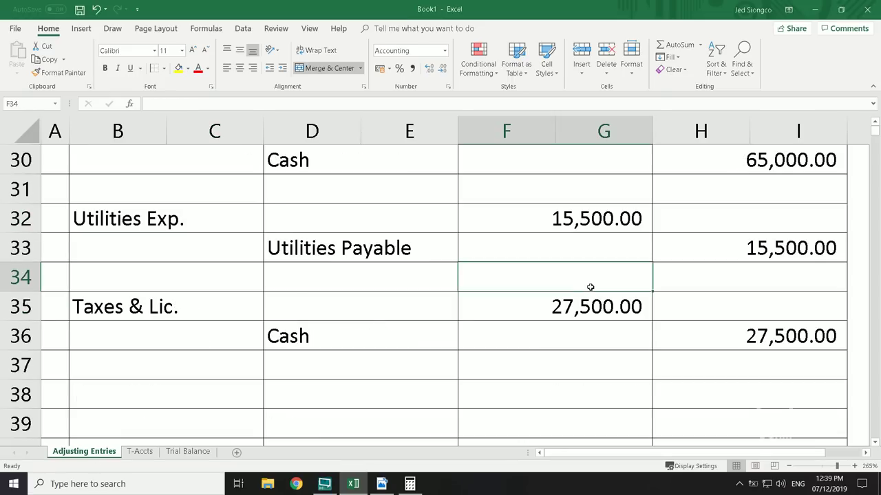
click(581, 316)
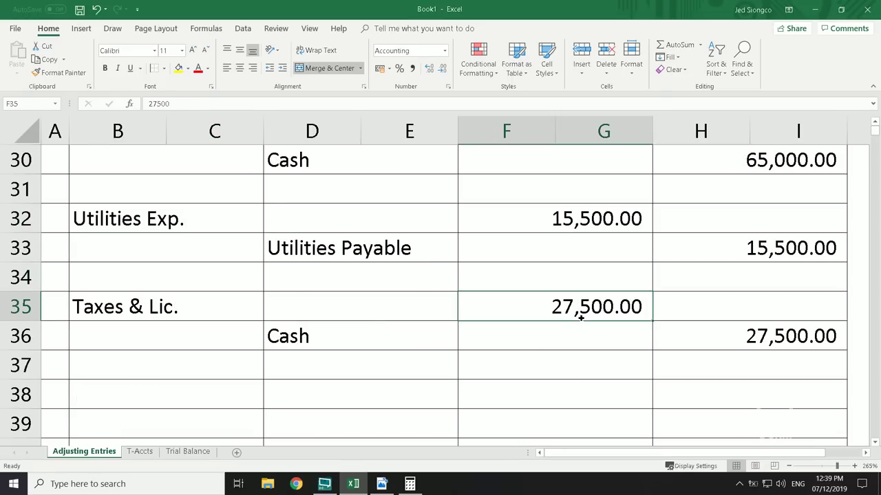
click(141, 451)
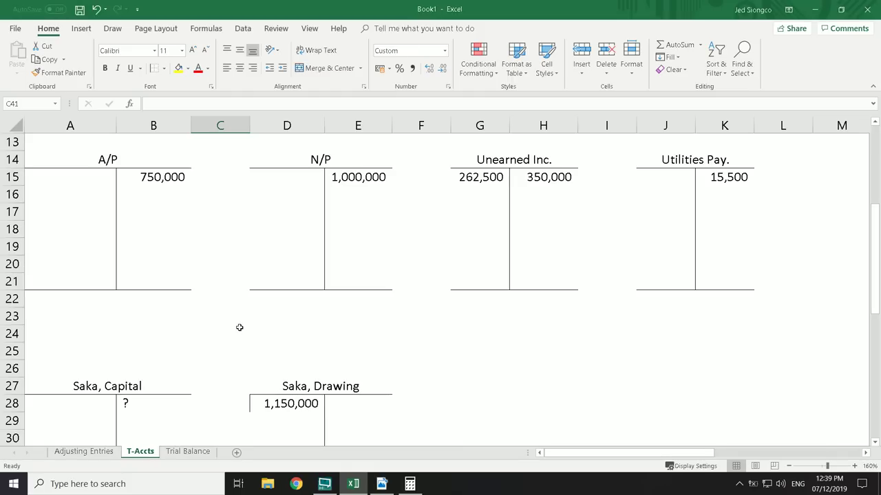
scroll(286, 380, down, 6)
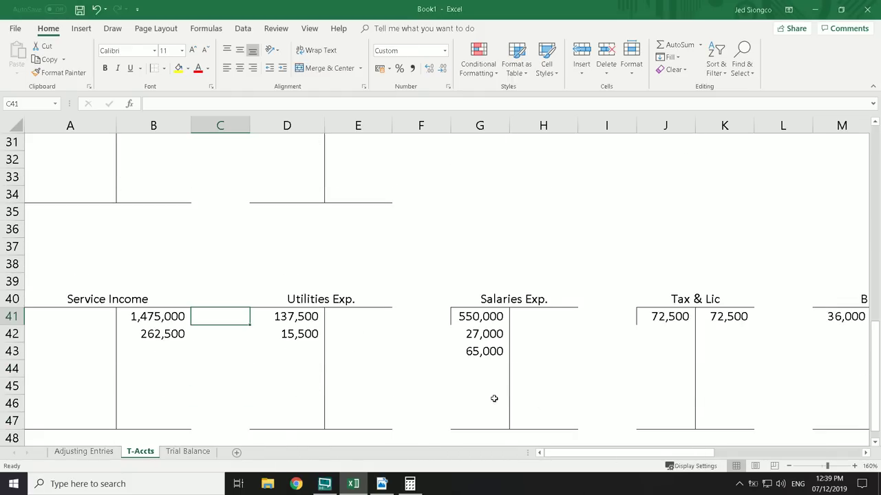
click(655, 330)
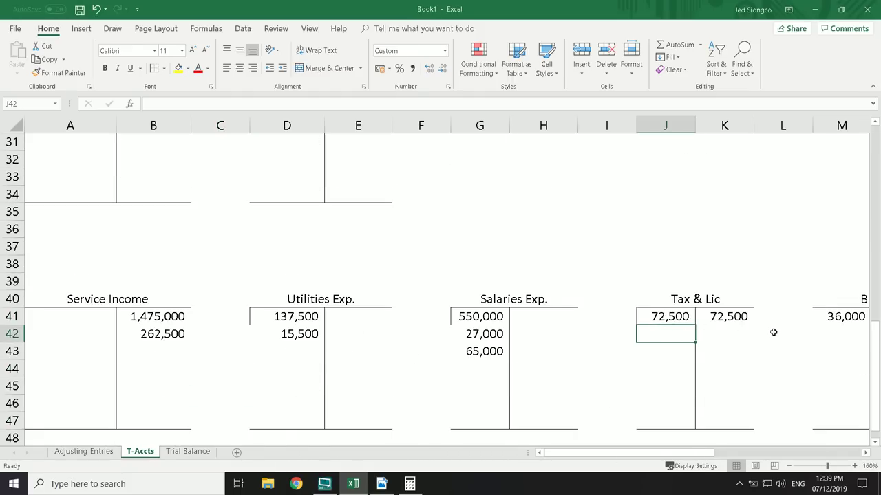
text(27500)
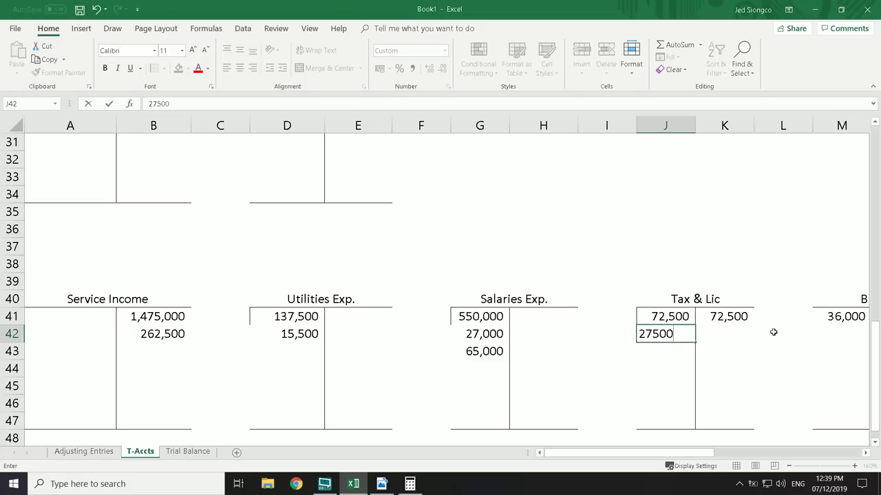
key(Tab)
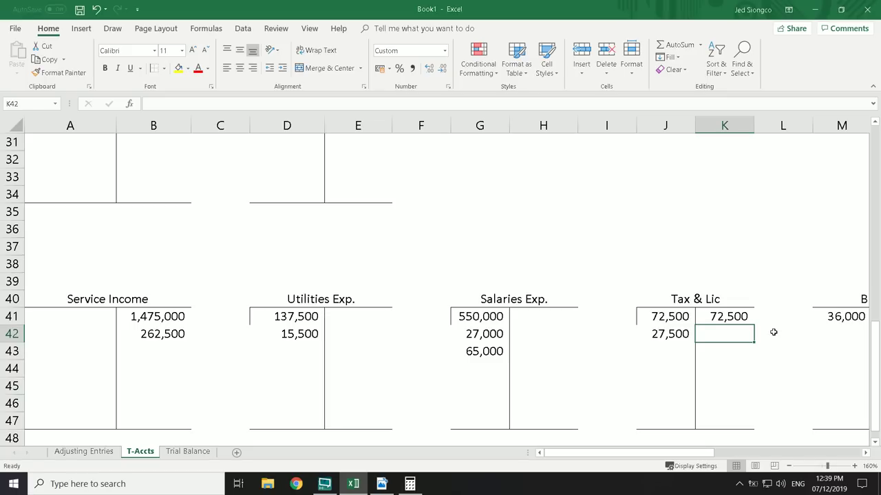
Delete the stray credit amount in K41 of the Tax & Lic T-account
key(Up)
key(Delete)
key(Down)
key(Left)
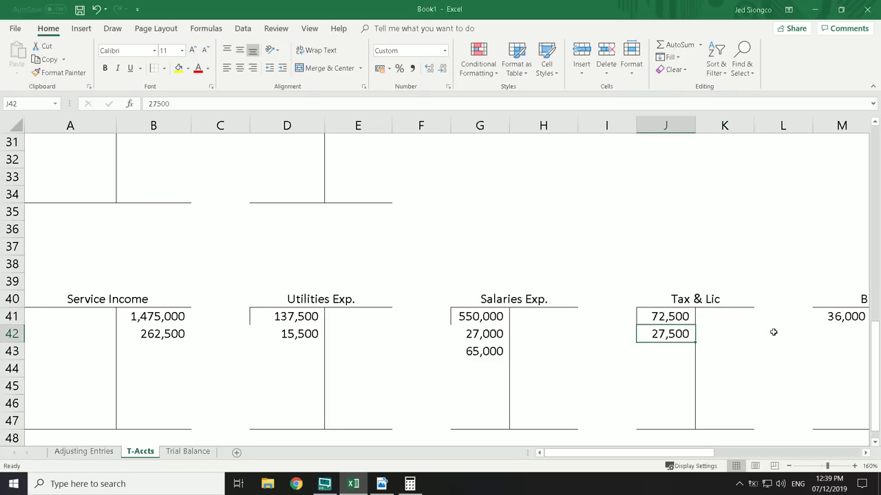
Post entry J's cash credit for taxes and licenses by entering 27,500 in B7 of the Cash T-account
scroll(770, 336, up, 10)
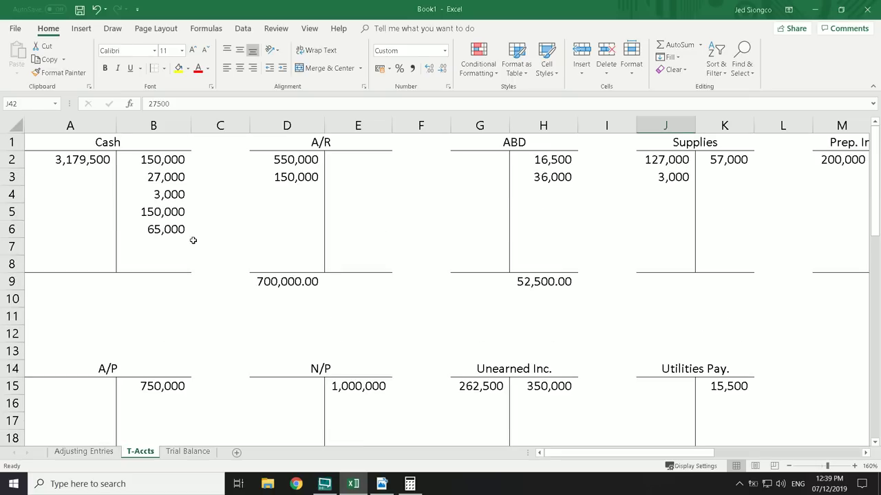
click(161, 245)
text(27)
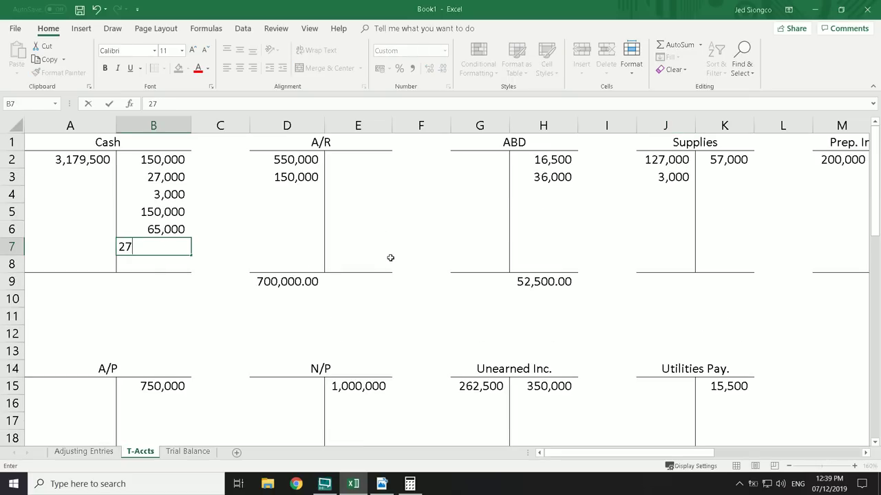
text(,500)
click(221, 278)
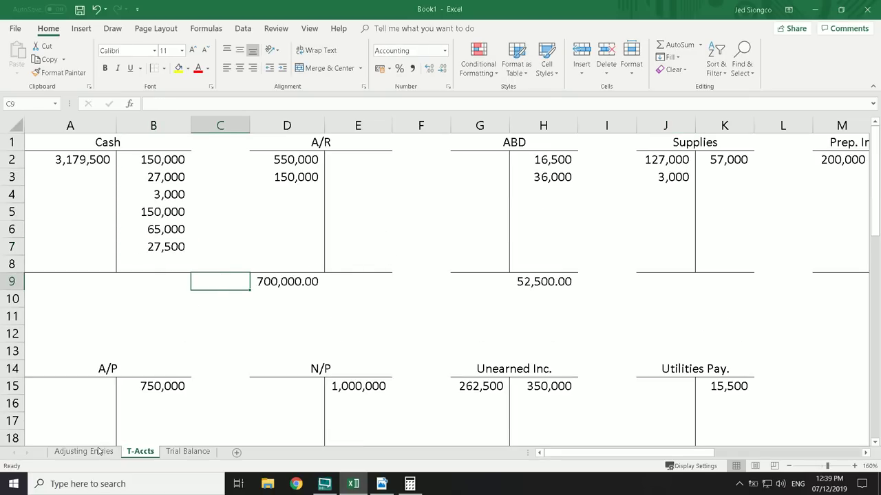
Look through the Adjusting Entries sheet down to the last entry to check that every entry has been posted
click(100, 451)
scroll(146, 404, up, 7)
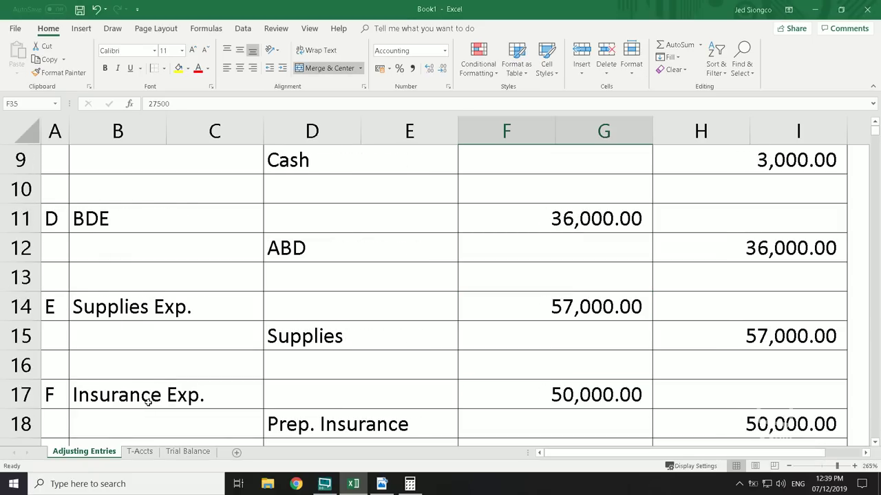
scroll(148, 402, up, 3)
scroll(150, 401, down, 8)
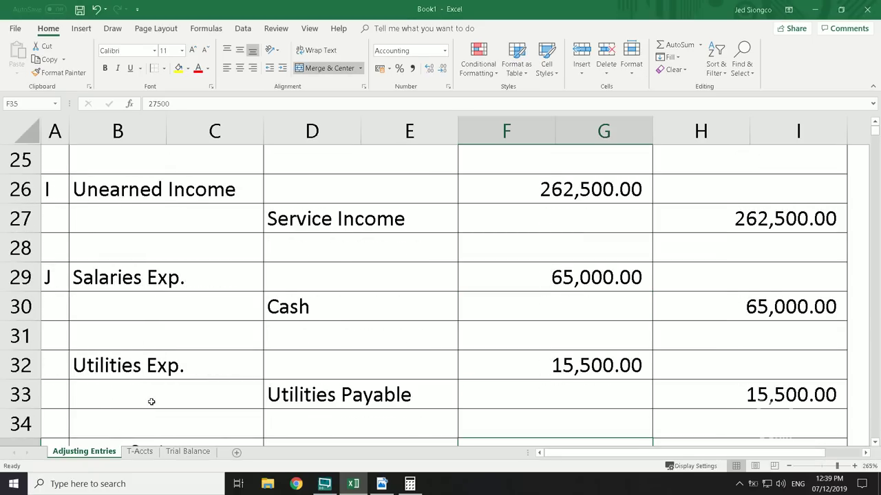
scroll(152, 402, down, 4)
scroll(150, 403, up, 2)
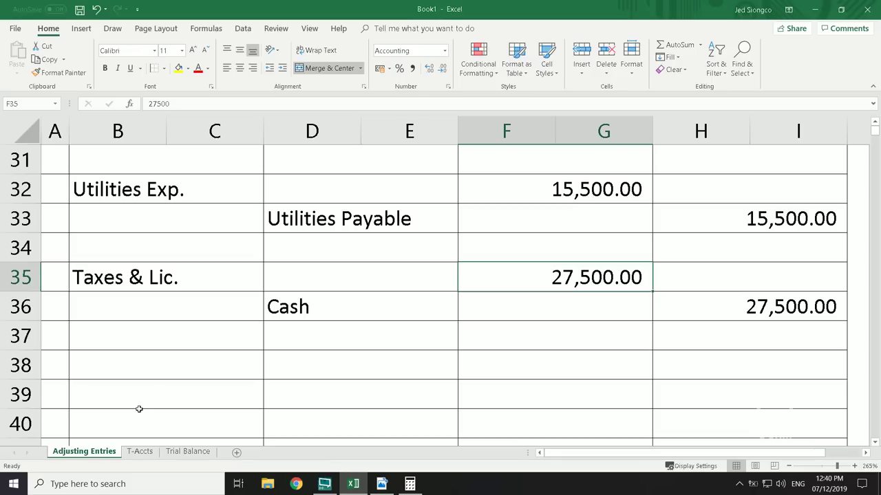
double_click(323, 337)
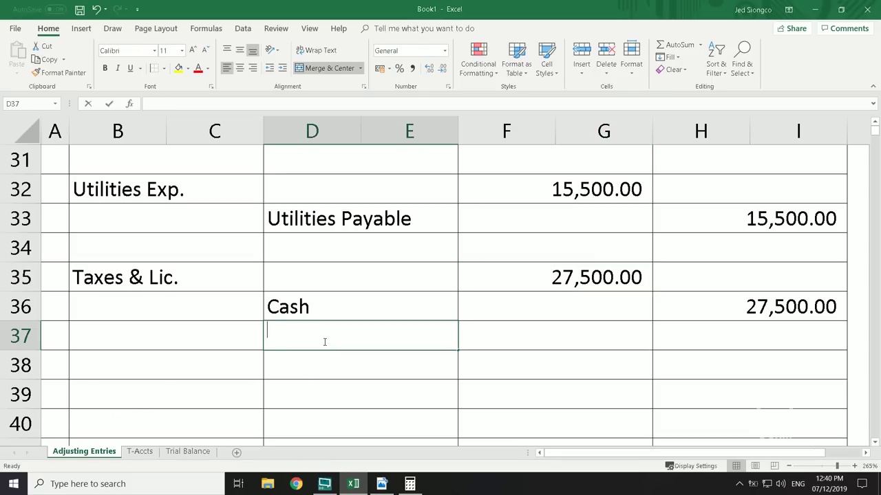
text(asd)
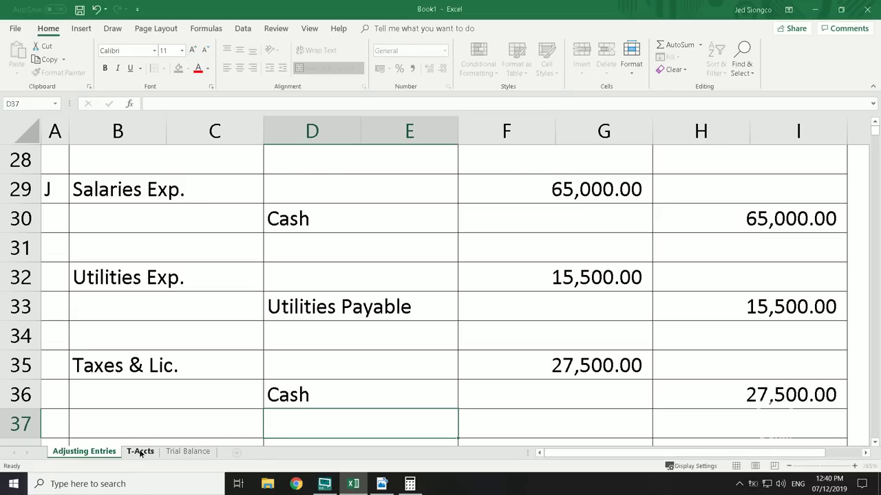
Compute the Cash T-account's balance in A9 of the T-Accts sheet with the formula =A2-(SUM(B2:B7))
click(140, 451)
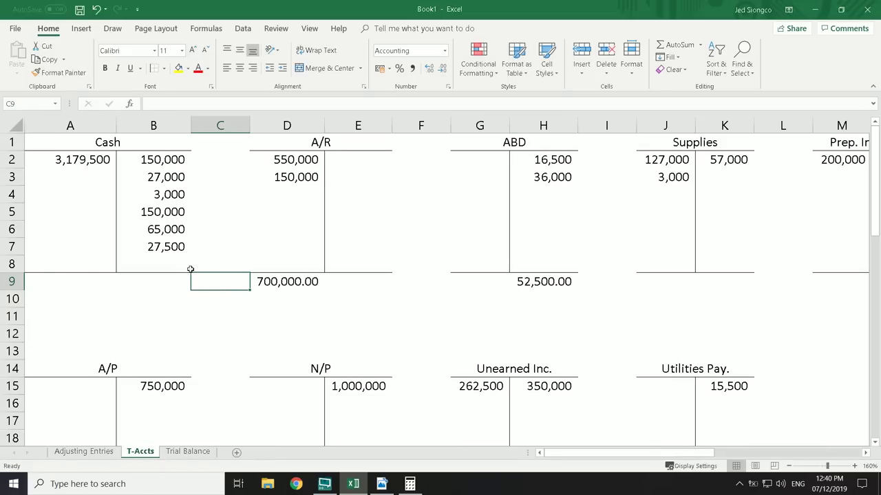
click(61, 286)
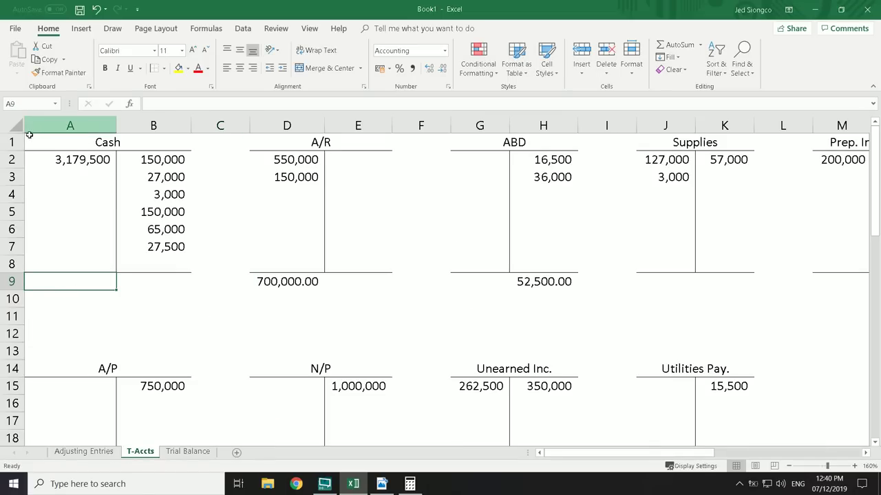
click(73, 137)
click(73, 160)
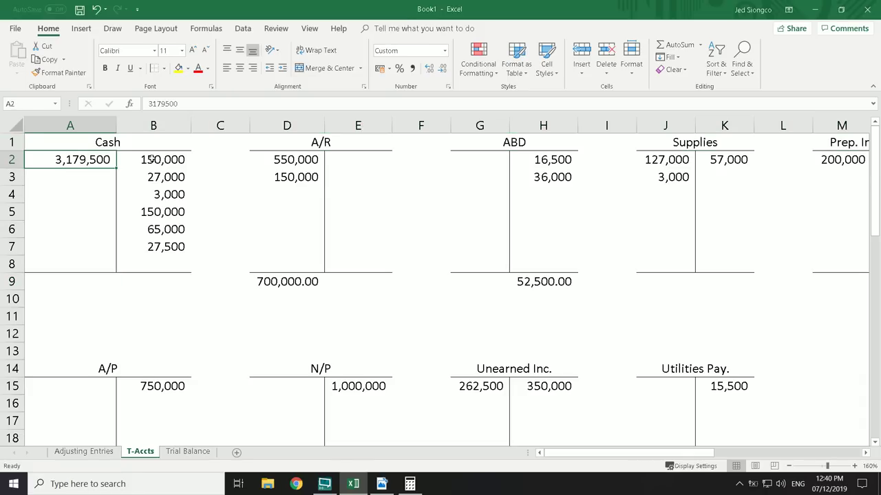
click(96, 281)
text(=)
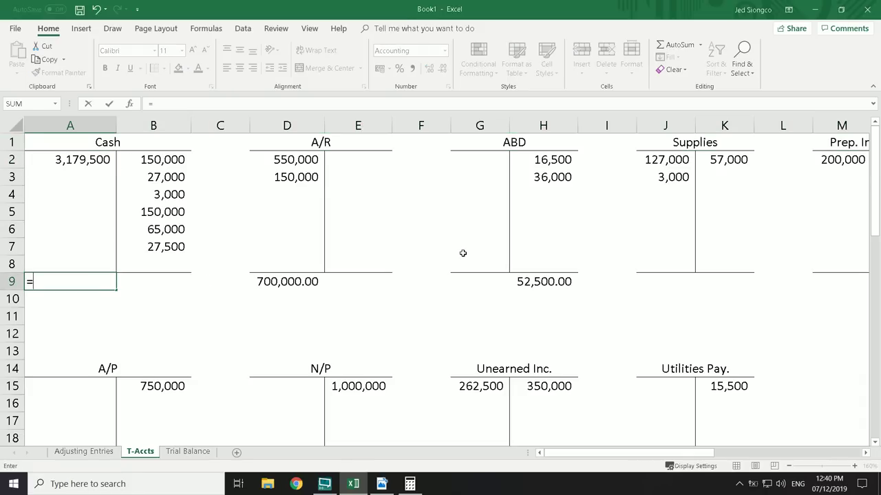
click(87, 161)
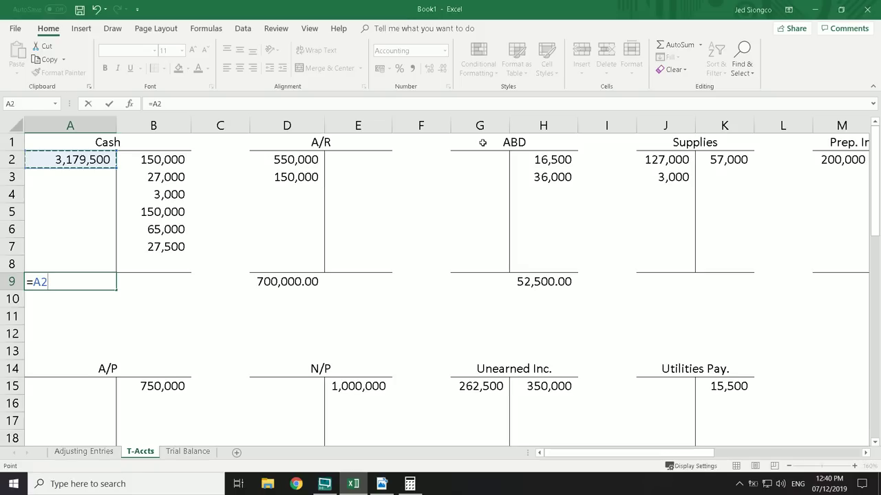
text(-()
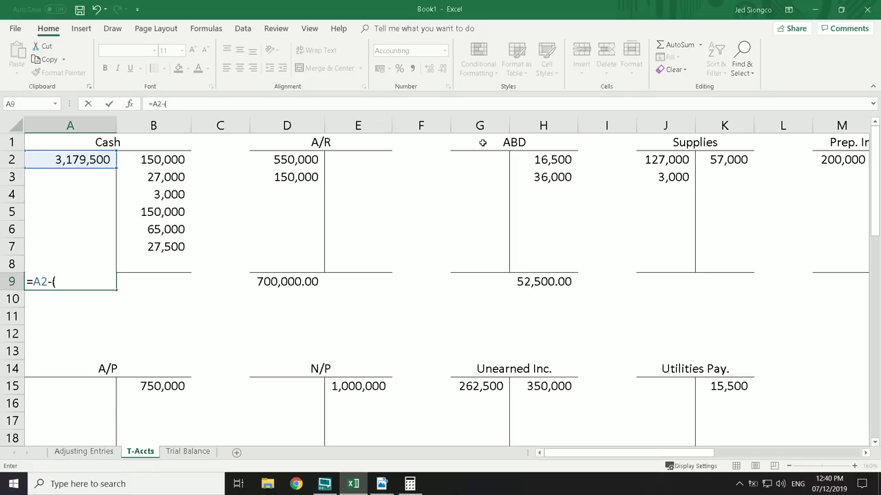
text(sum()
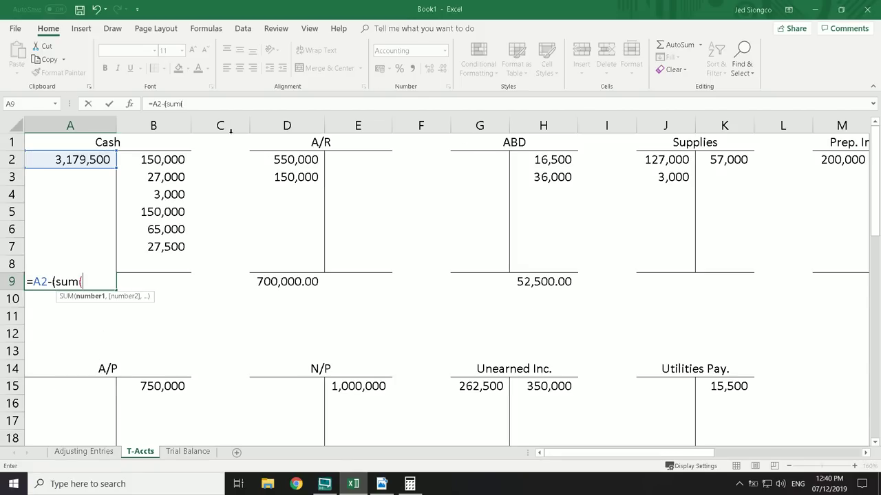
click(162, 161)
key(shift+Down)
key(shift+Down)
key(shift+Down)
key(shift+Down)
key(shift+Down)
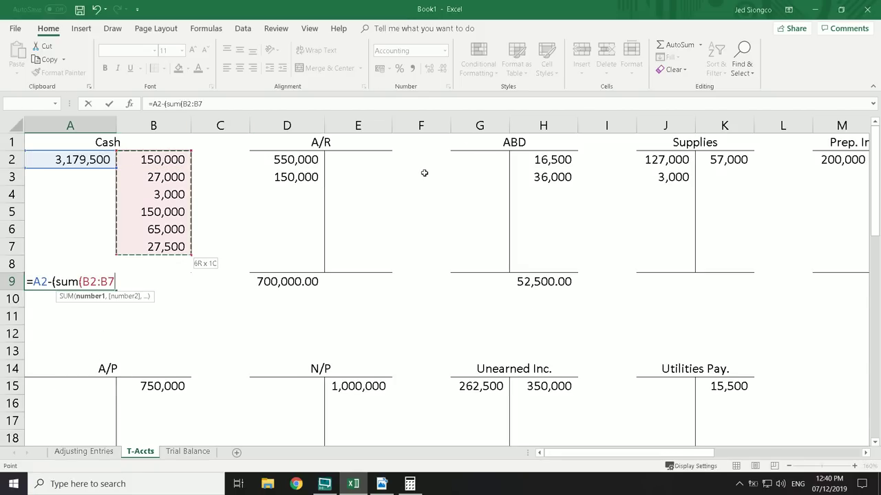
text())
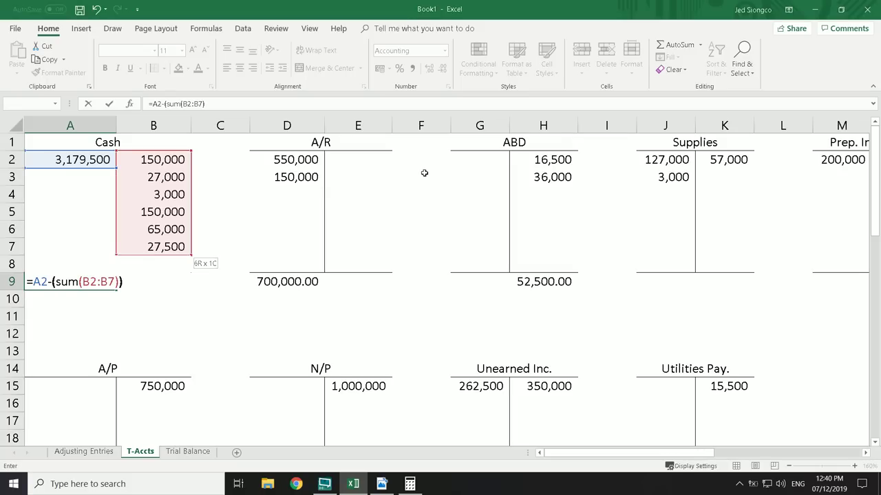
key(Return)
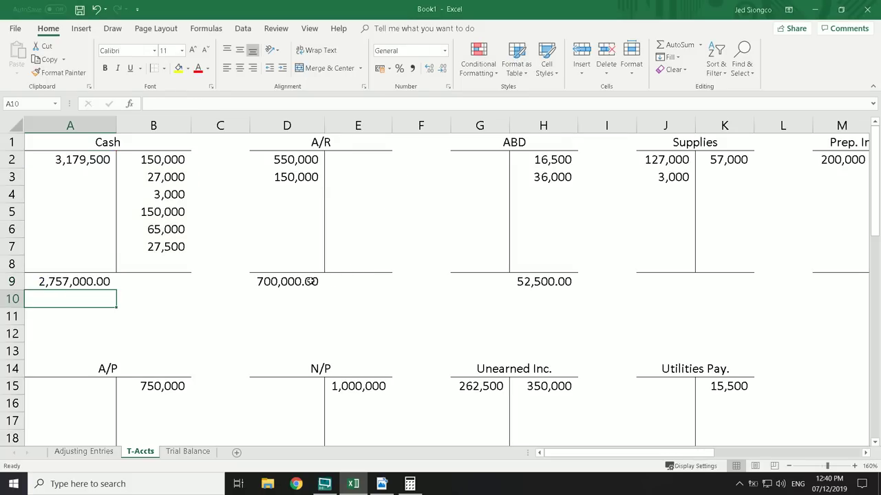
Try to compute the Supplies T-account's balance in J9 with the formula =SUM(J2:J3-K2)
click(311, 282)
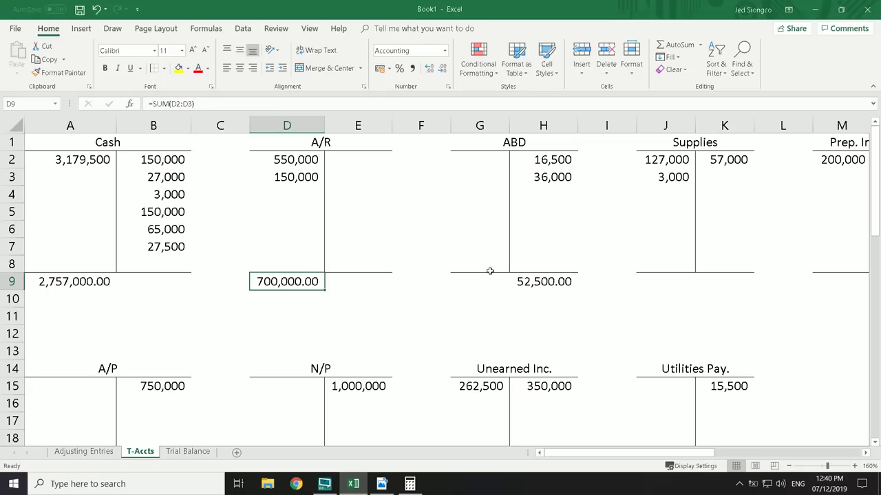
click(561, 285)
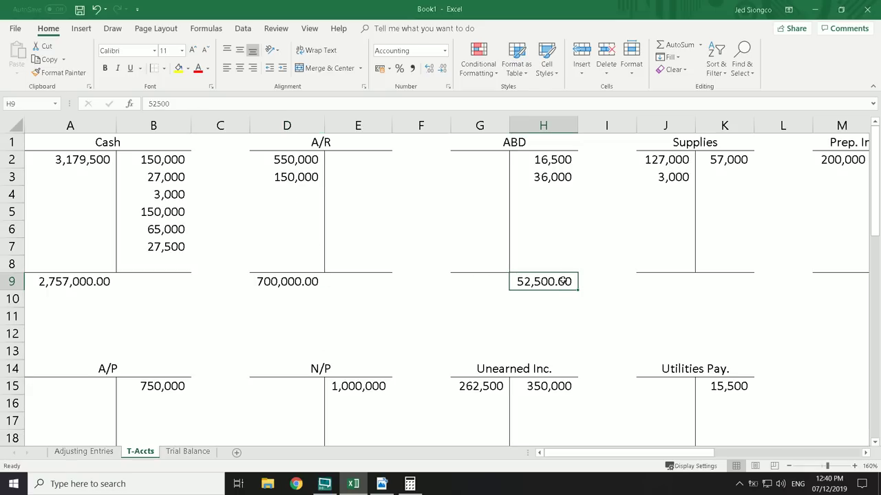
key(Right)
key(Right)
text(=)
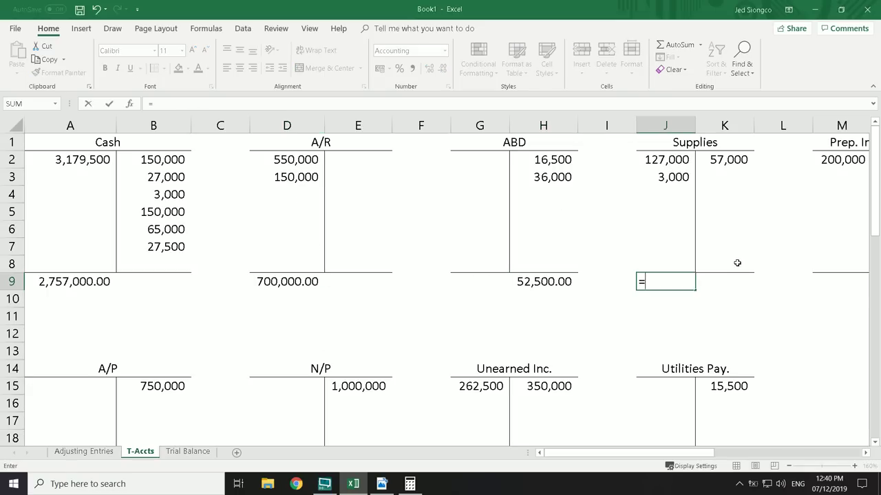
text(sum()
key(Up)
key(Up)
key(Up)
key(Up)
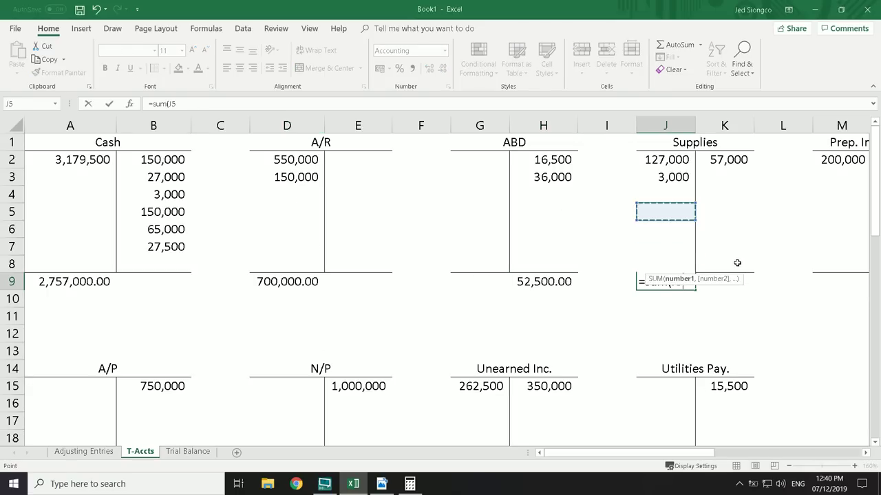
key(Up)
key(Up)
key(Up)
key(shift+Down)
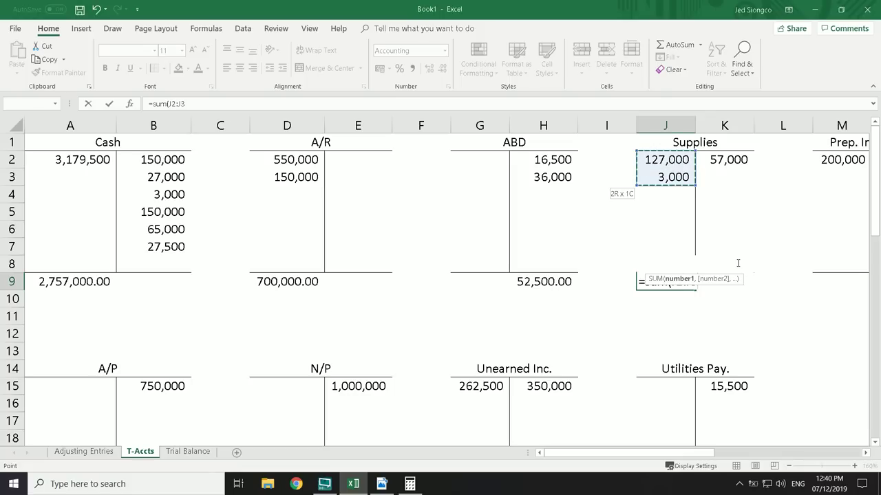
text(-)
key(Up)
key(Up)
key(Up)
key(Up)
key(Up)
key(Up)
key(Up)
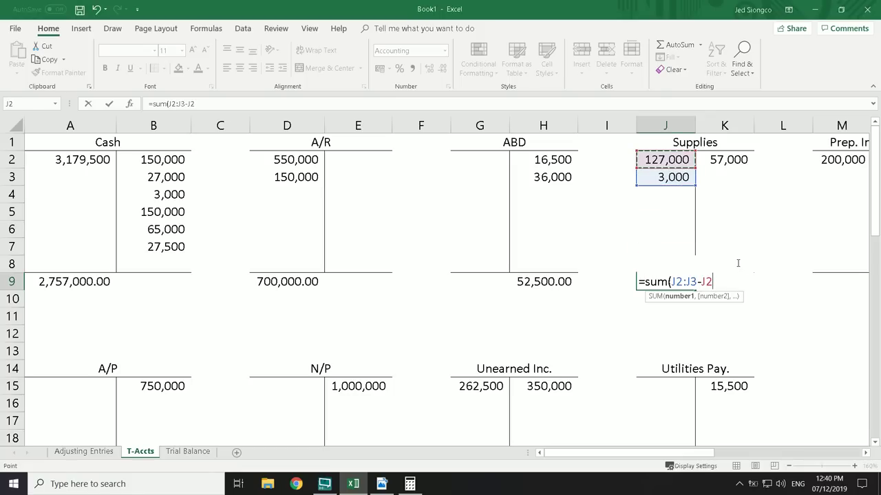
key(Right)
key(Return)
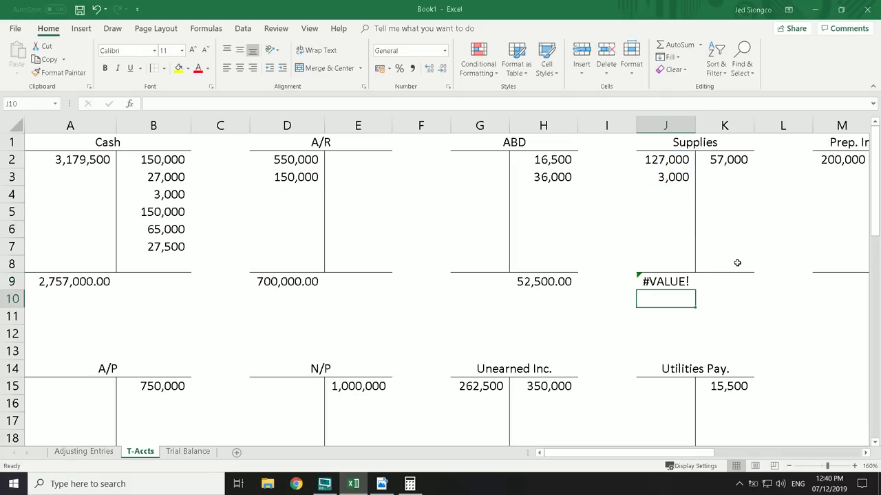
Replace the formula in J9 with =J2+J3-K2 to compute the Supplies T-account's balance
click(683, 281)
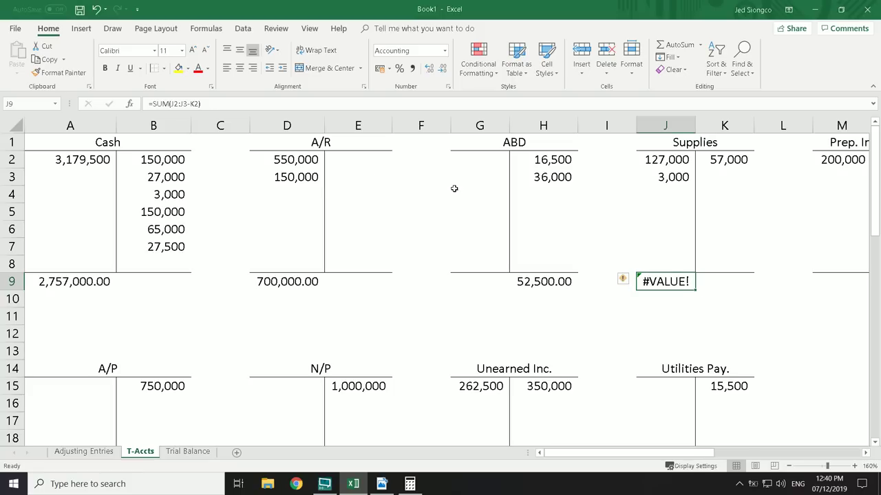
text(=)
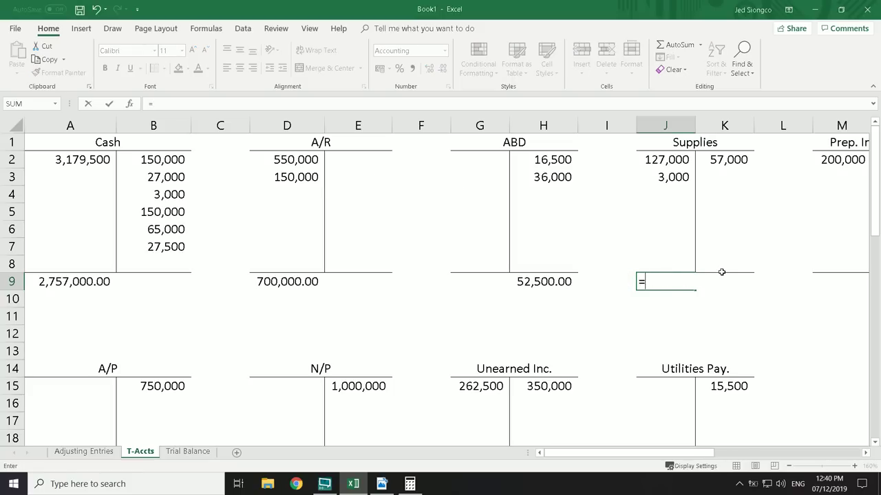
key(Up)
key(Up)
key(Up)
key(Up)
key(Up)
key(Up)
key(Up)
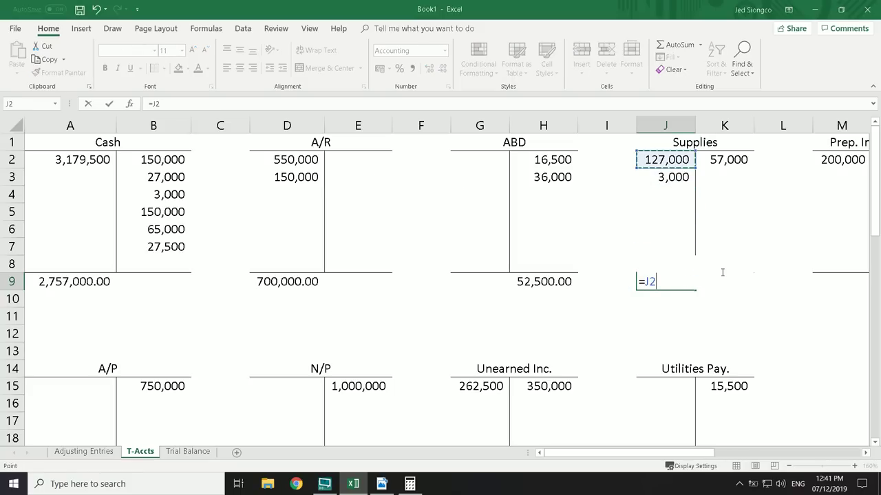
text(+)
key(Up)
key(Up)
key(Up)
key(Up)
key(Up)
key(Up)
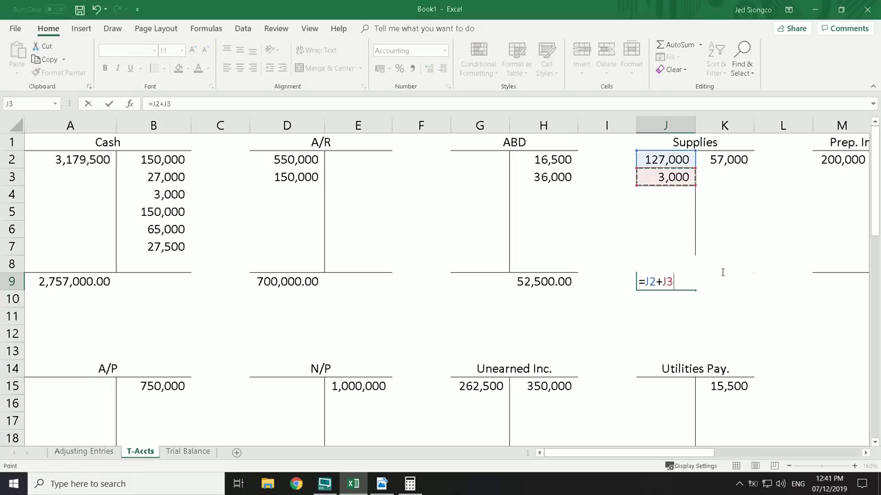
text(-)
key(Up)
key(Up)
key(Up)
key(Up)
key(Up)
key(Up)
key(Up)
key(Right)
key(Return)
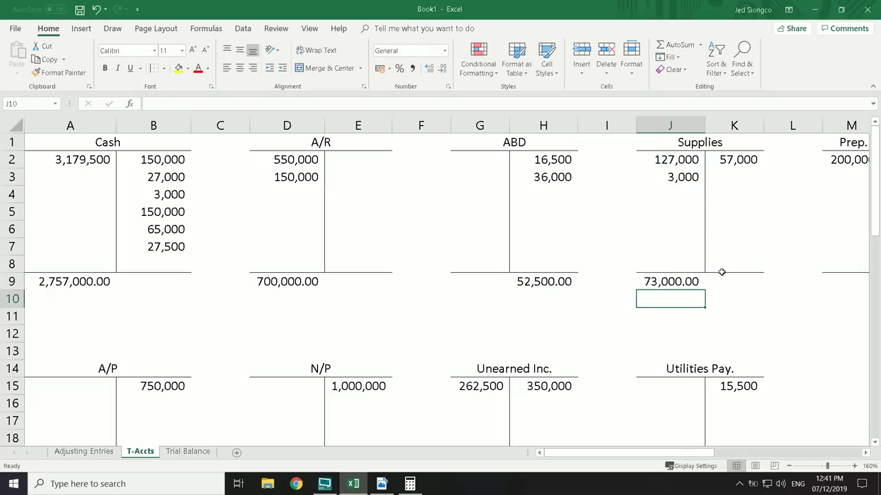
Compute the Prep. Insurance T-account's balance in M9 with the formula =M2-N2
click(728, 287)
key(Right)
key(Right)
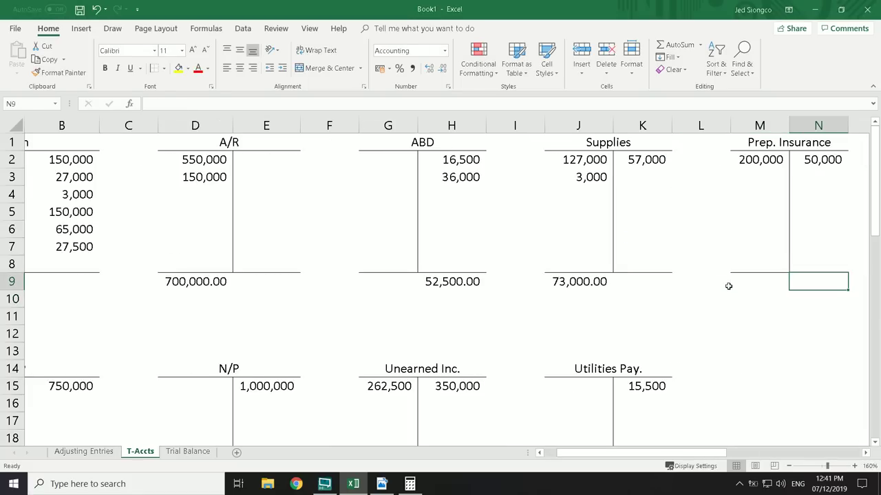
text(=)
key(Up)
key(Up)
key(Up)
key(Up)
key(Up)
key(Up)
key(Up)
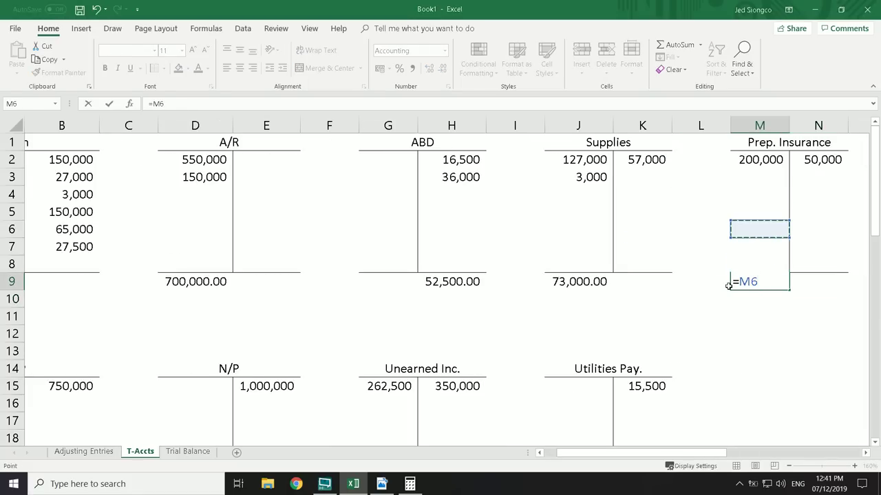
text(-)
key(Up)
key(Up)
key(Up)
key(Up)
key(Up)
key(Up)
key(Up)
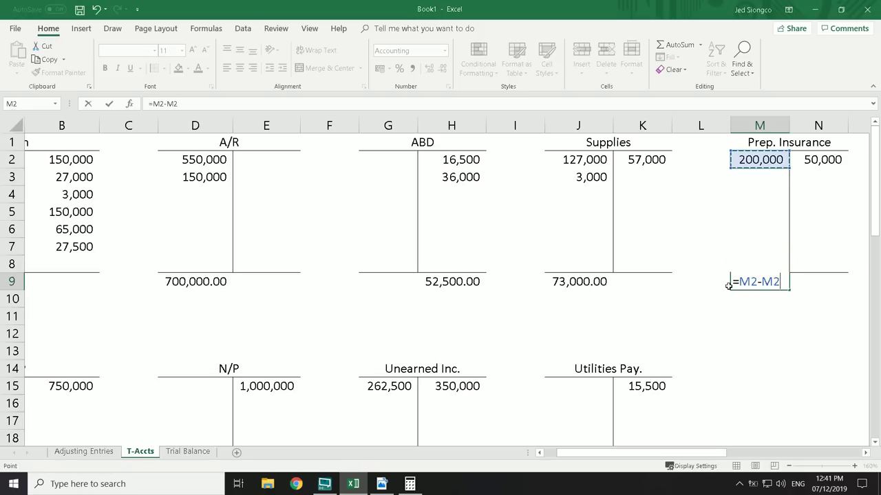
key(Right)
key(Return)
Compute the A/D - Eqpt T-account's credit balance in T9 with the formula =T3+T2
key(Right)
key(Right)
key(Right)
key(Right)
key(Right)
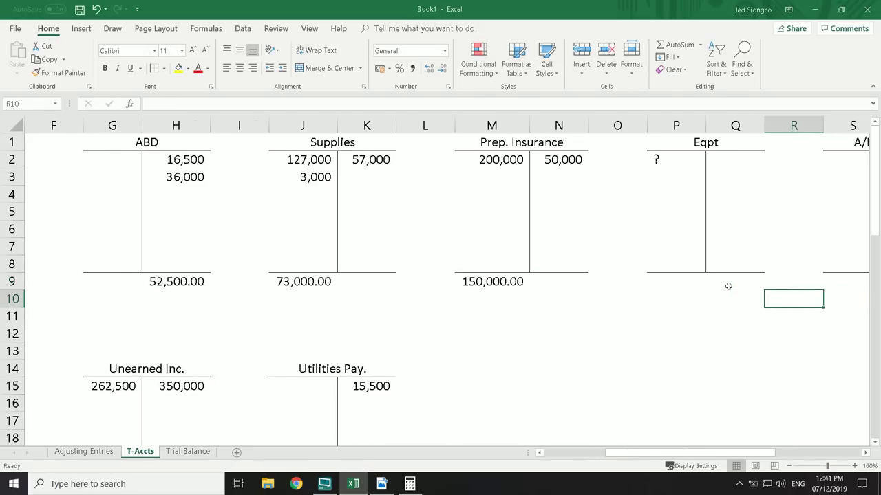
key(Up)
key(Left)
key(Left)
key(Up)
key(Up)
key(Up)
key(Up)
key(Up)
key(Up)
key(Up)
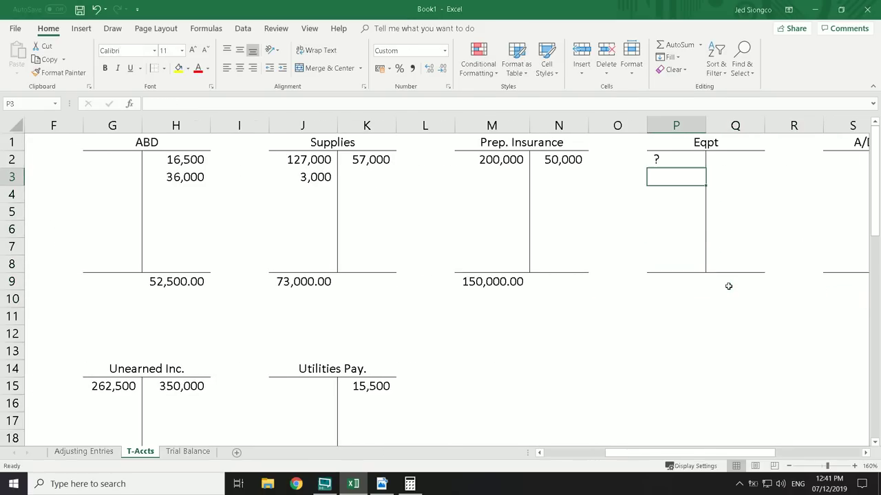
key(Right)
key(Right)
key(Right)
key(Right)
key(Right)
key(Right)
key(Left)
key(Left)
key(Left)
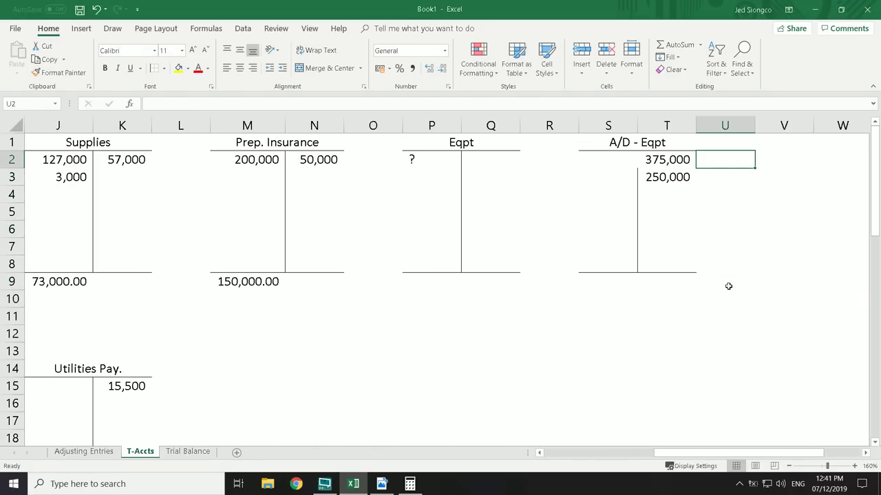
key(Down)
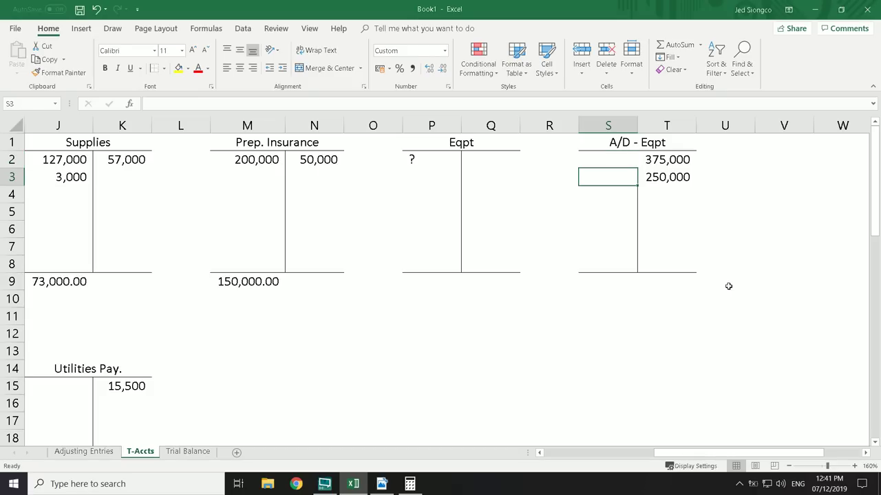
key(Up)
key(Right)
key(Down)
key(Down)
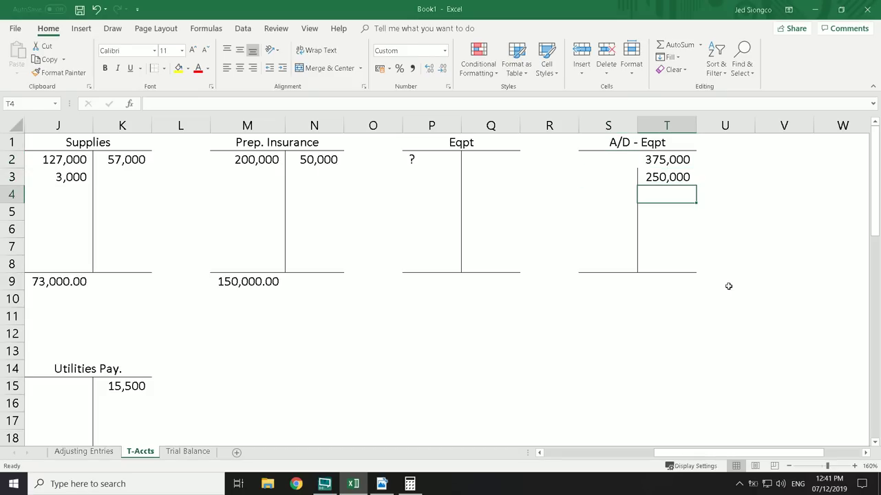
key(Up)
key(Down)
key(Down)
key(Down)
key(Down)
key(Down)
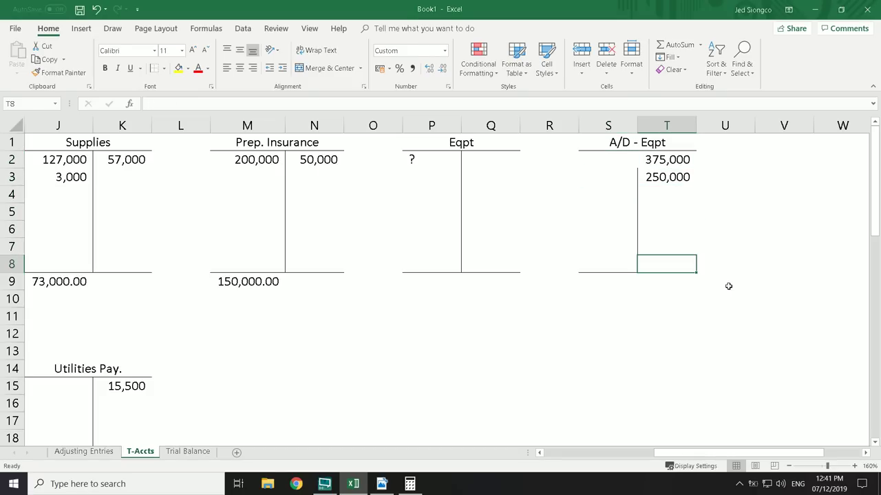
key(Down)
text(=)
key(Up)
key(Up)
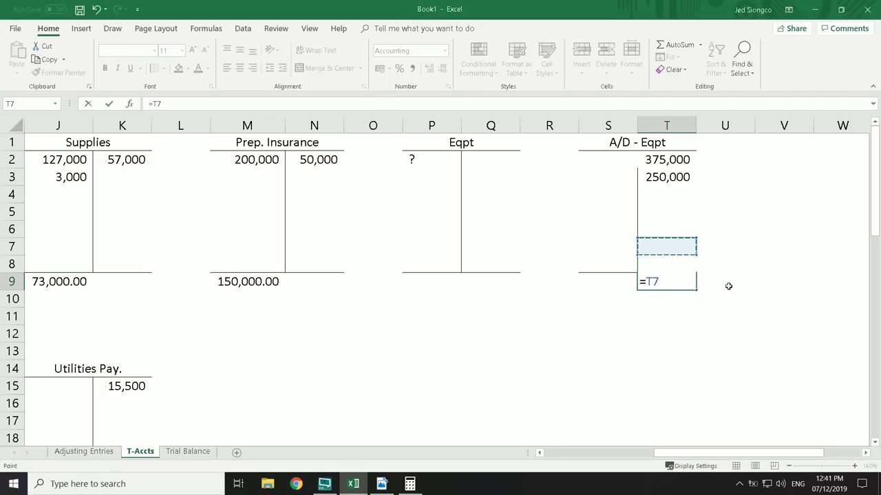
key(Up)
key(Up)
key(Up)
key(Up)
text(+)
key(Up)
key(Up)
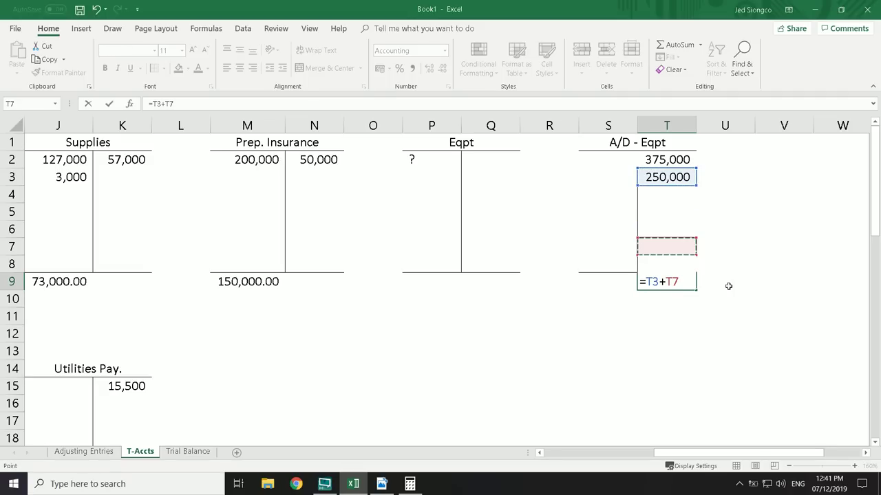
key(Up)
key(Up)
key(Up)
key(Up)
key(Up)
key(Return)
key(Up)
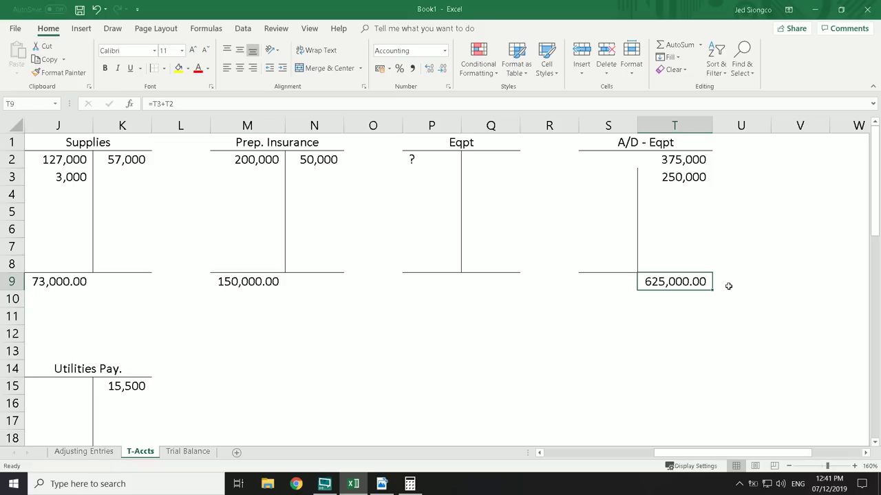
click(650, 161)
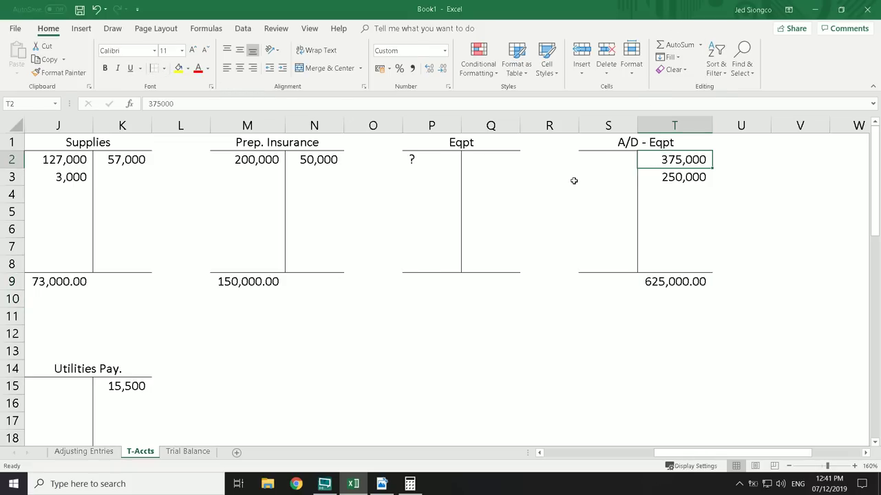
click(574, 180)
click(615, 190)
click(620, 165)
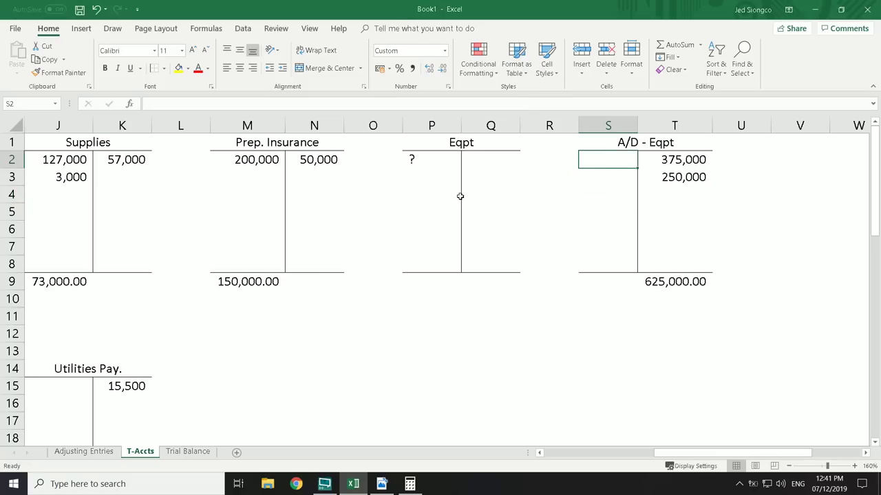
click(414, 157)
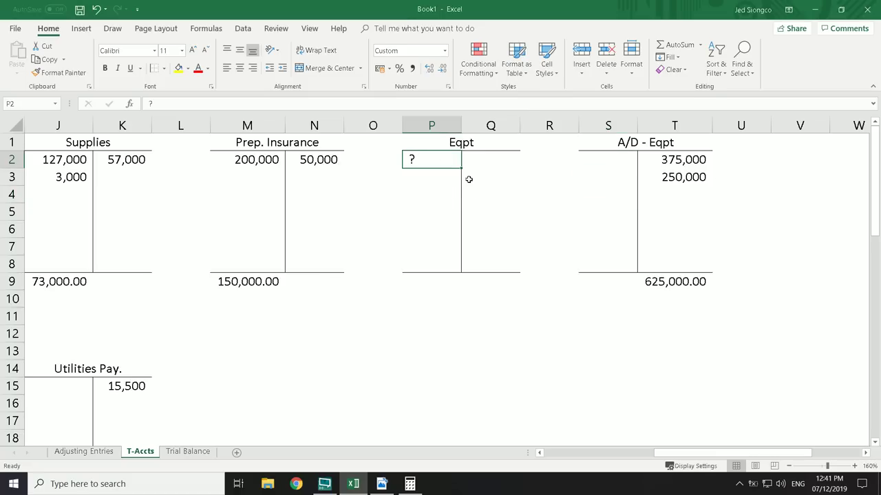
click(500, 391)
text(asd)
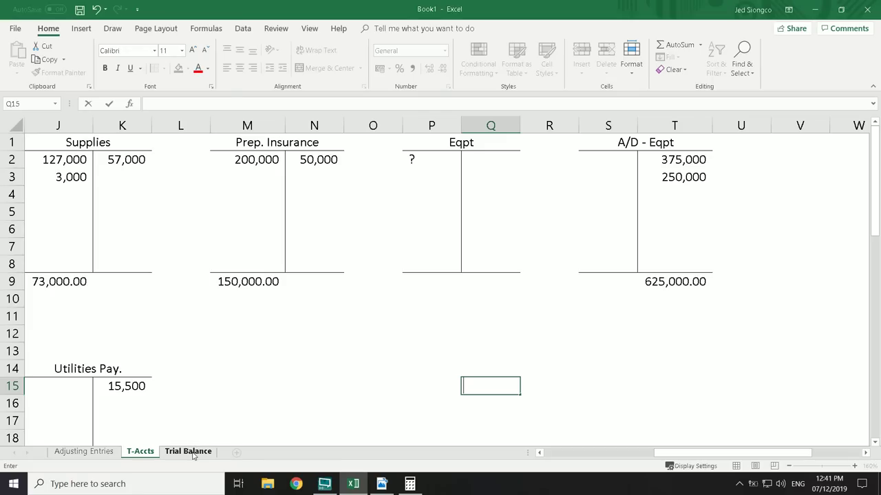
Open the Trial Balance sheet and check the monthly and yearly depreciation notes in J8 and M8
click(193, 453)
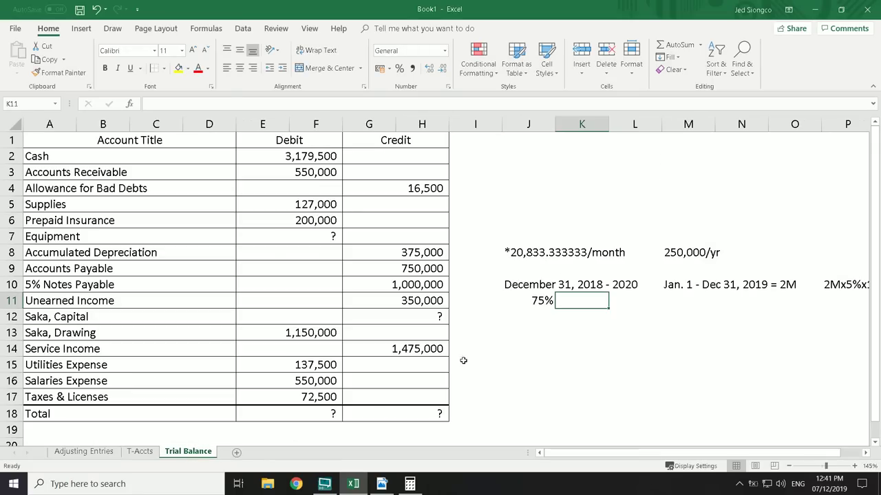
click(546, 289)
click(545, 253)
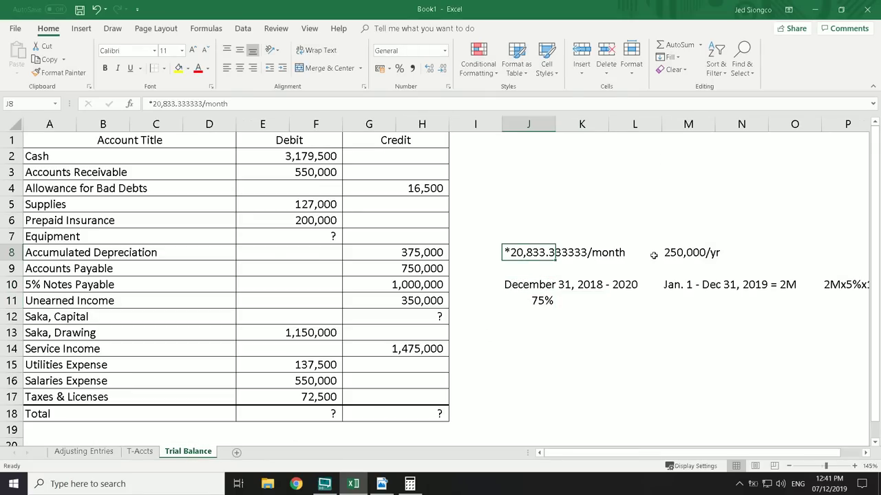
click(678, 254)
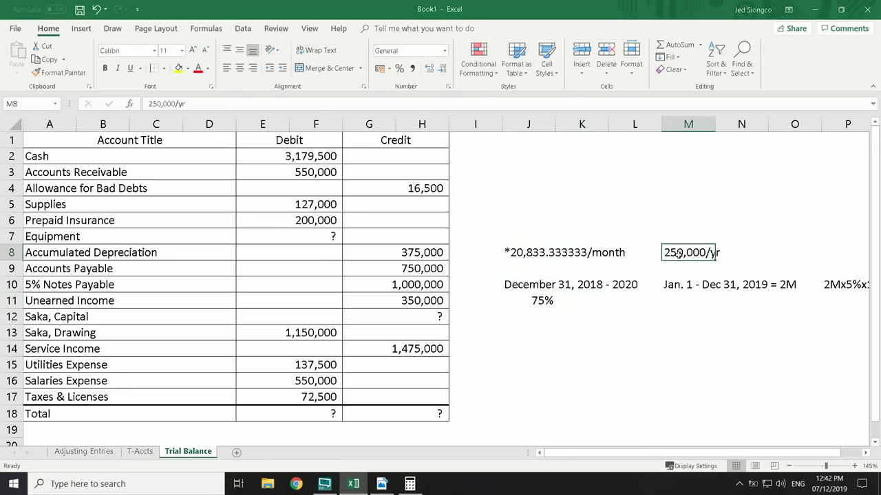
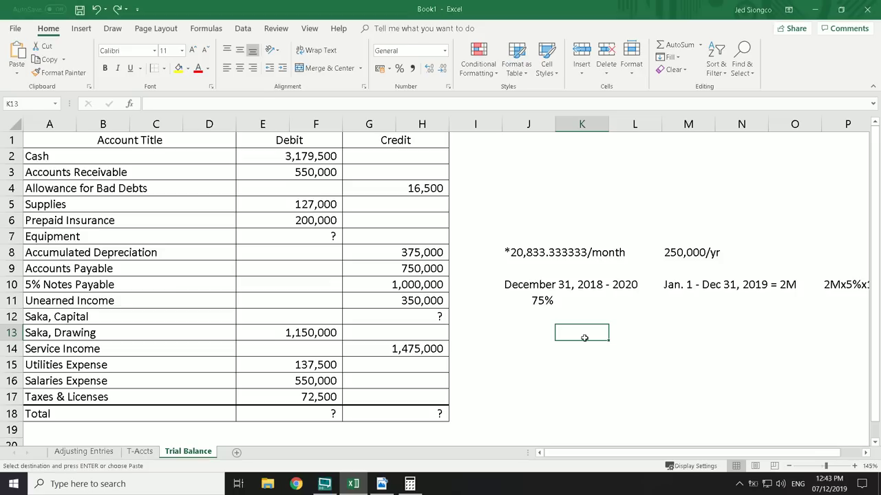
text(Cost =)
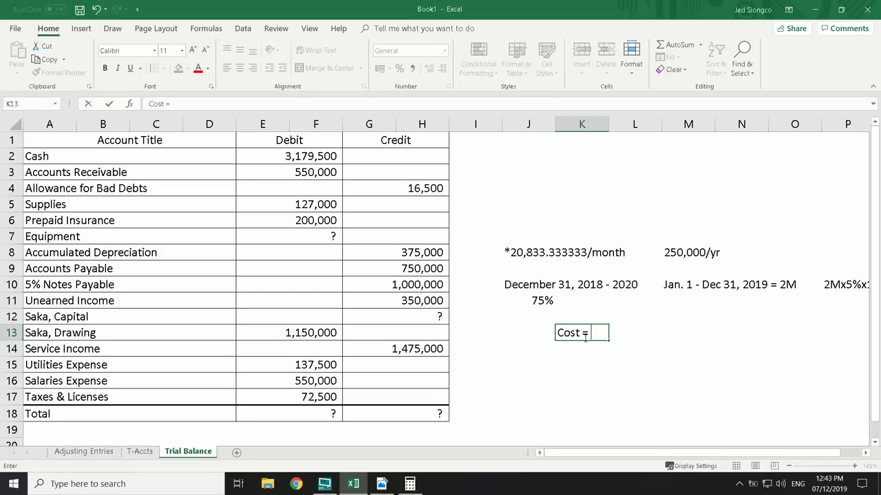
key(BackSpace)
key(BackSpace)
key(BackSpace)
key(BackSpace)
key(BackSpace)
key(BackSpace)
key(alt+m)
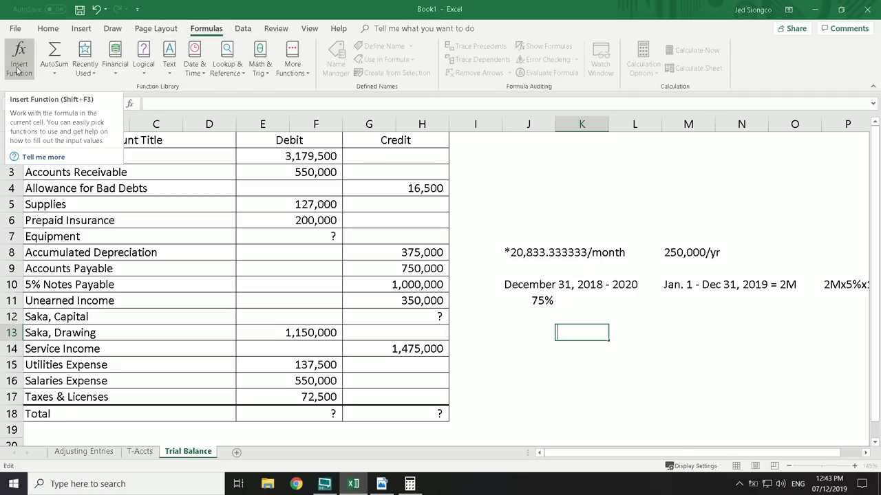
click(395, 348)
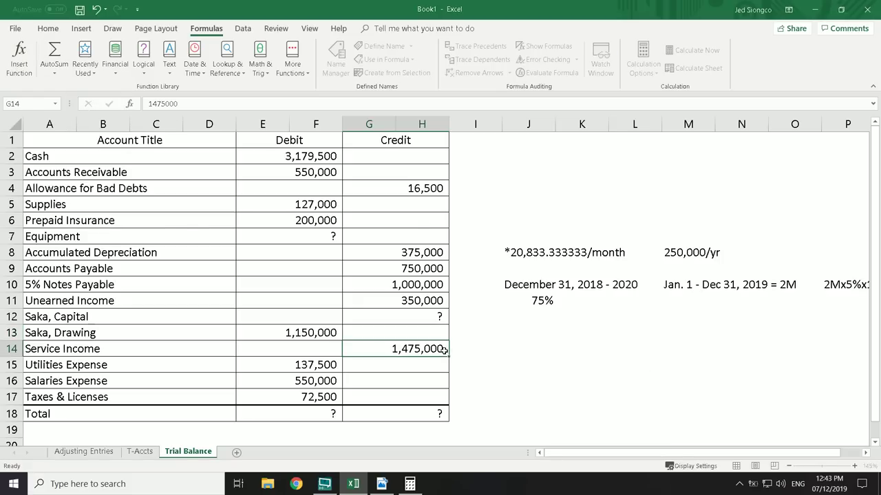
click(540, 321)
click(576, 330)
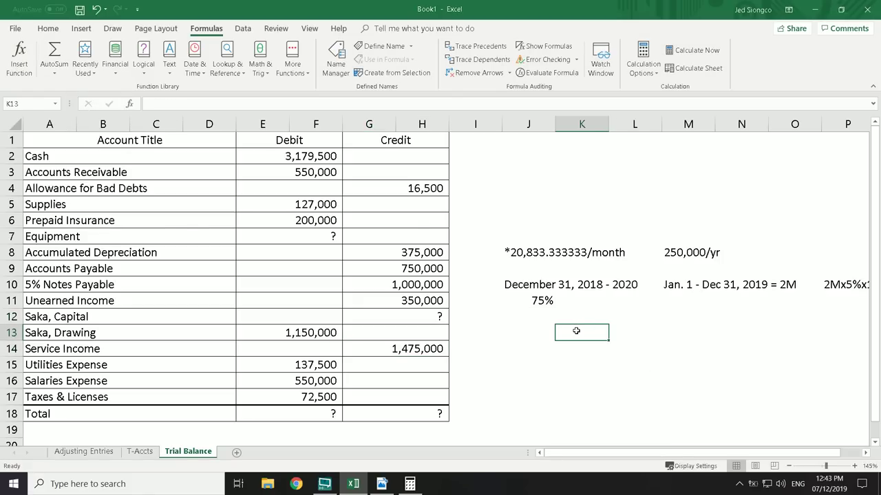
click(81, 31)
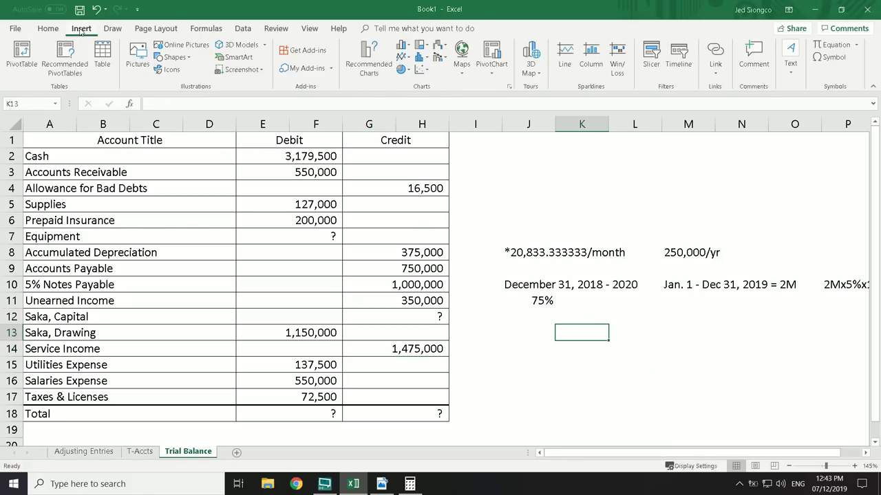
click(206, 28)
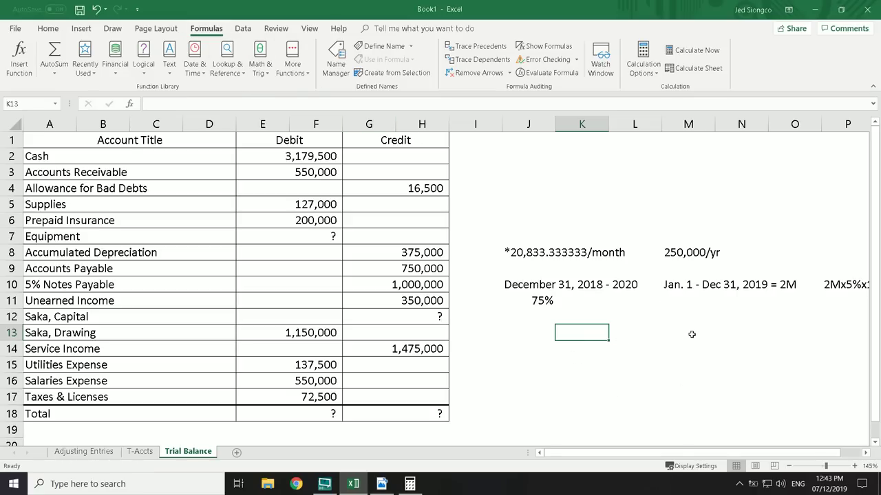
text(Cost =)
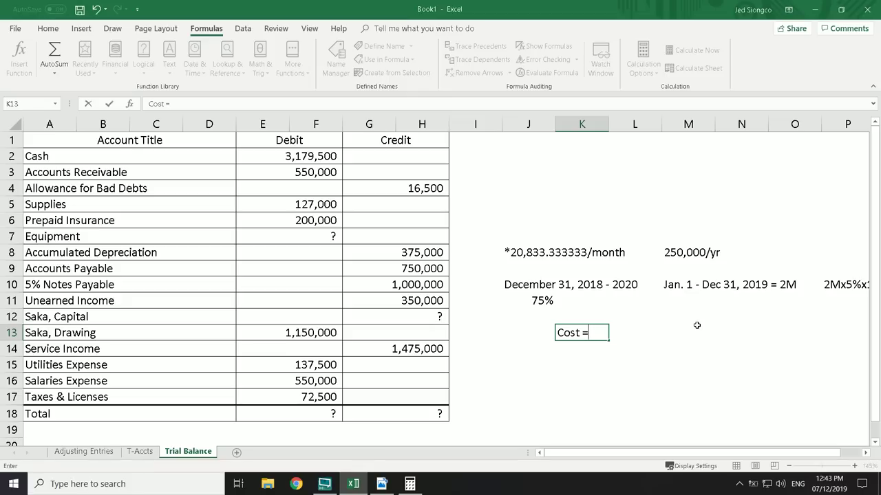
key(BackSpace)
key(BackSpace)
key(BackSpace)
key(BackSpace)
key(BackSpace)
key(BackSpace)
text(A/D)
key(BackSpace)
key(BackSpace)
key(BackSpace)
Write the depreciation formula note "Depreciation/yr = Cost - SV / EUL(yrs)" in cell K13 of the Trial Balance sheet
text(Depreciation)
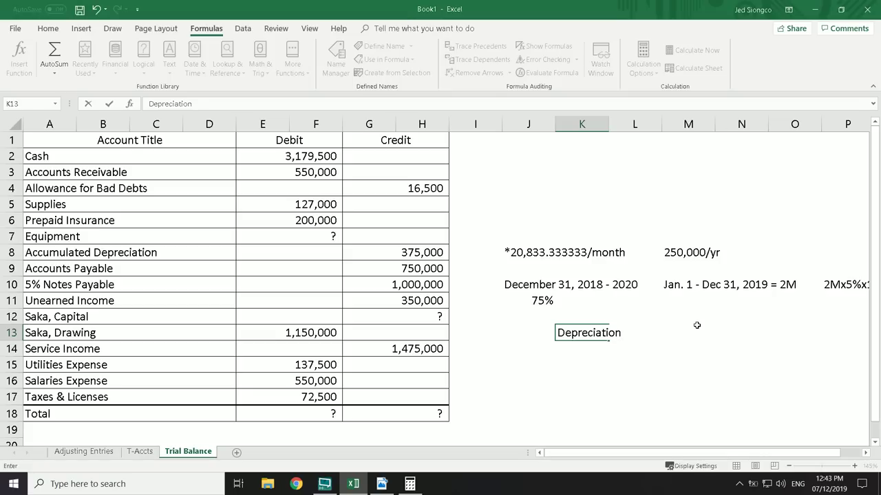
text(/yr = Cost - S)
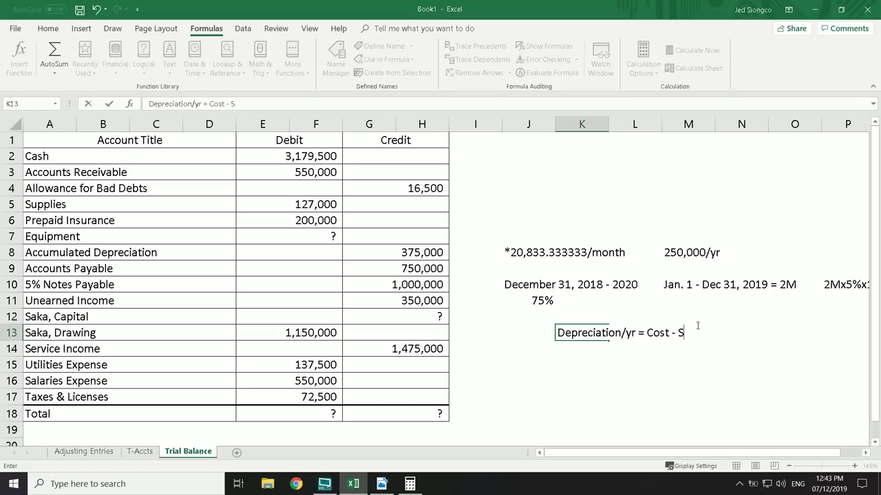
text(V / EUL(yrs))
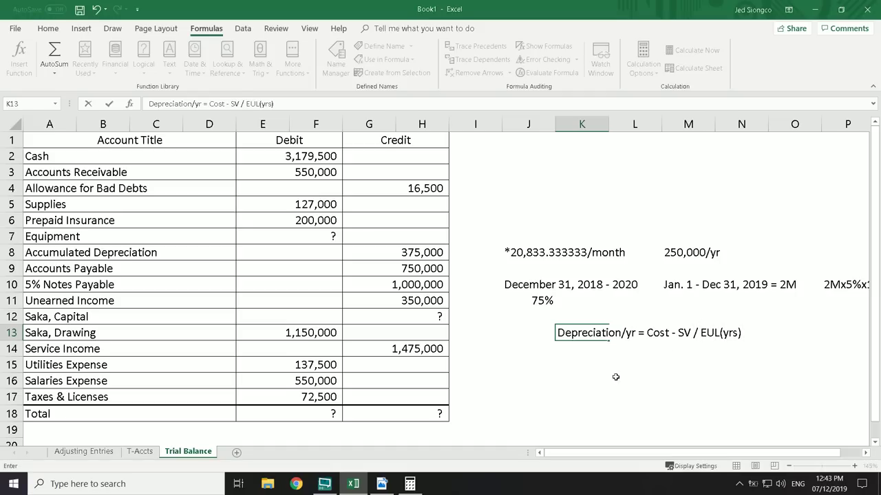
Write the equation 250000 = Cost - 250,000 / 10yrs in K14, directly below the depreciation formula
key(Return)
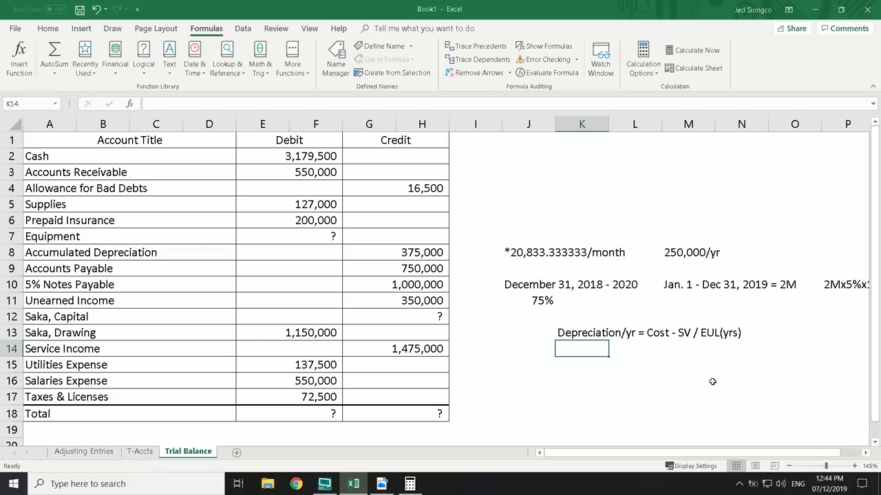
text(250,000)
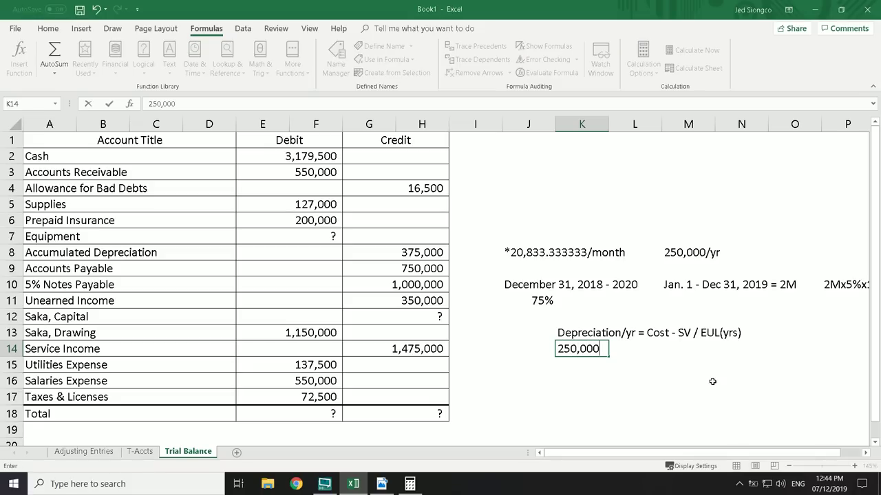
key(Tab)
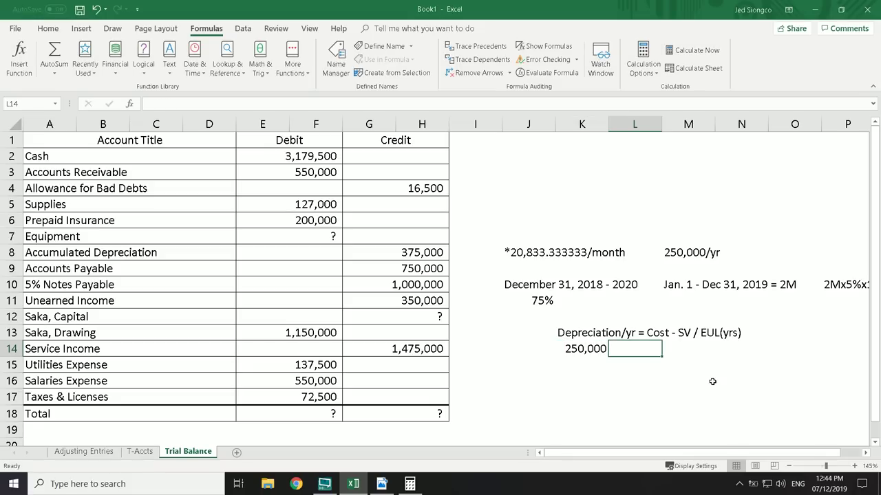
key(Left)
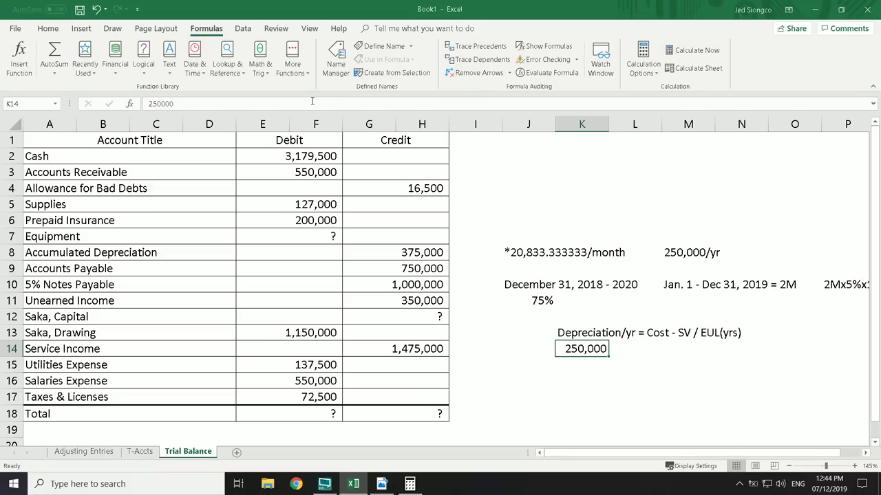
click(313, 102)
text(= C)
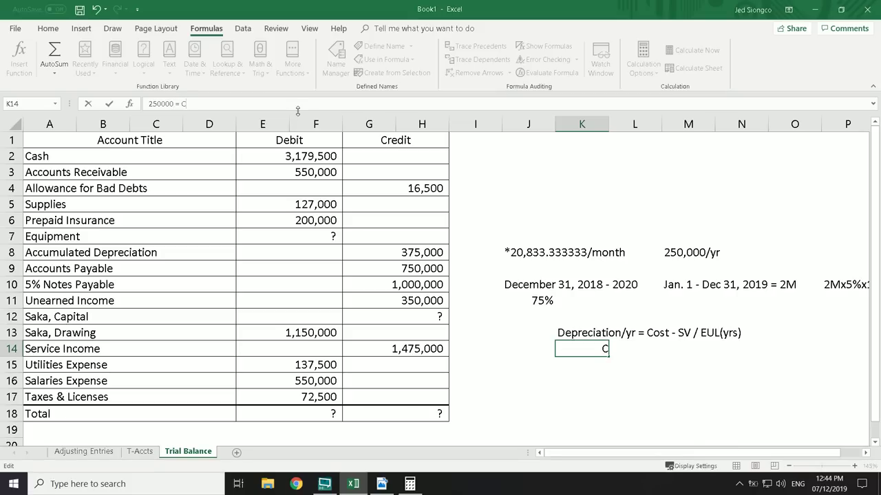
text(ost)
text( - )
text(SV)
key(BackSpace)
key(BackSpace)
text(250,000 /)
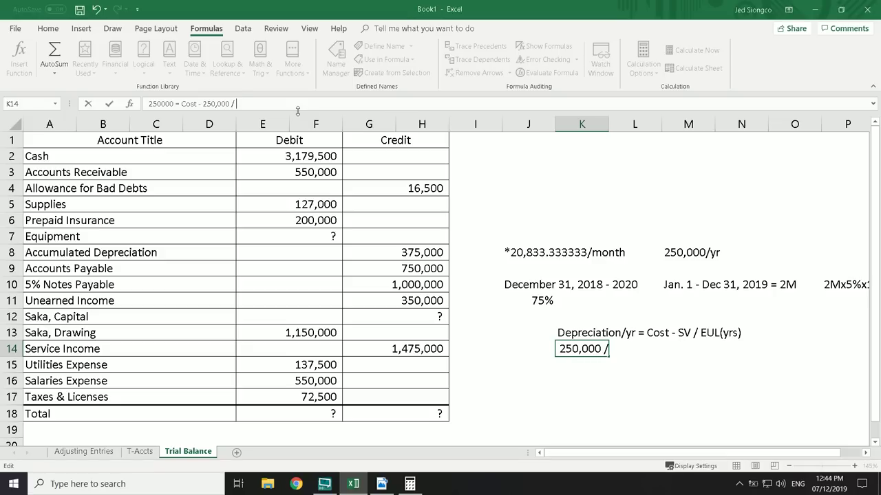
text( 10yrs)
key(Return)
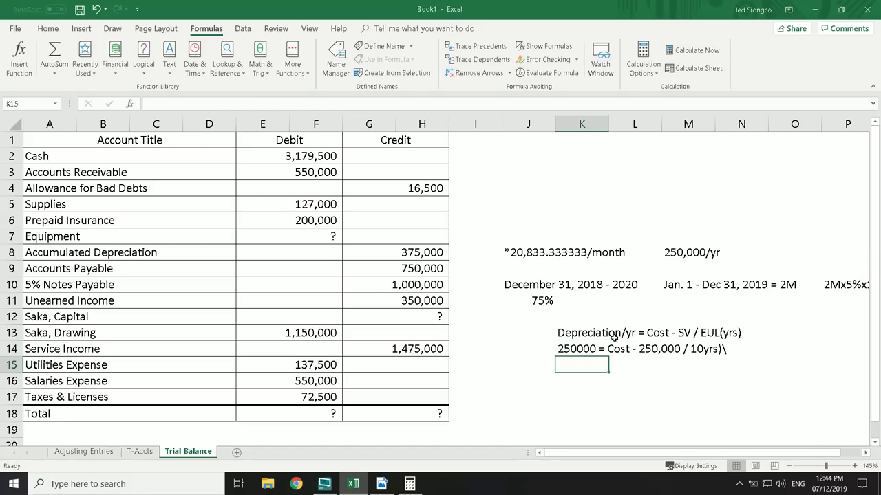
Remove the stray backslash from the end of the equation in K14
key(Up)
click(275, 102)
key(BackSpace)
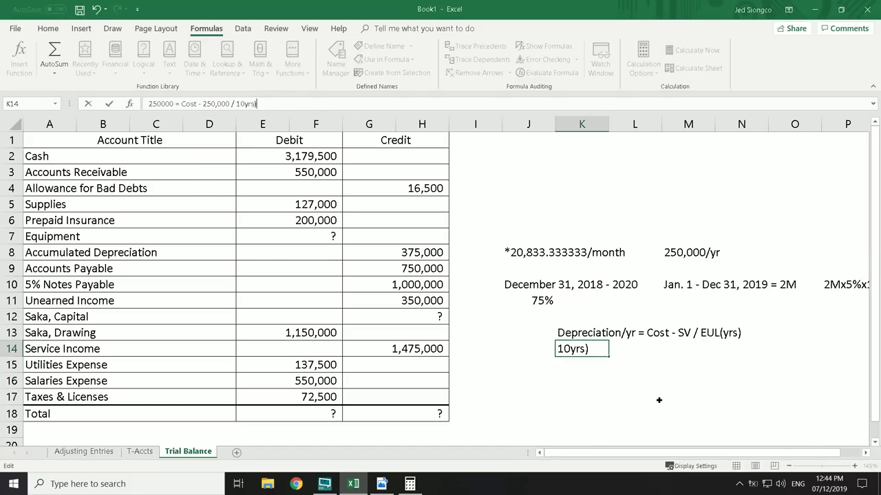
click(658, 397)
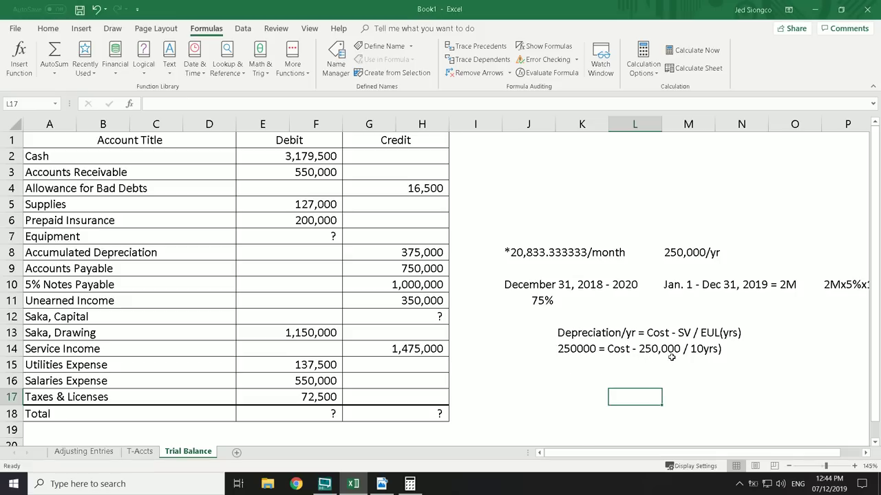
Write the next line of the cost solution, 2,500,000 = Cost - 250,000, in K15
click(709, 349)
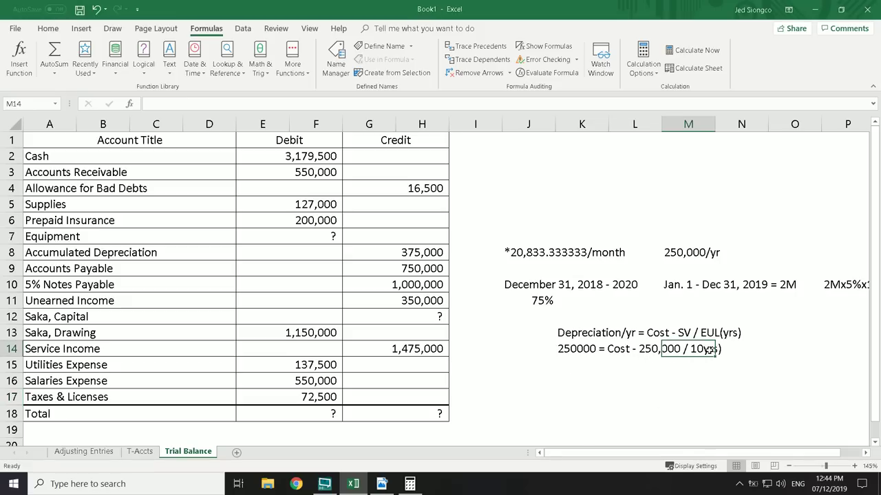
click(582, 367)
text(250)
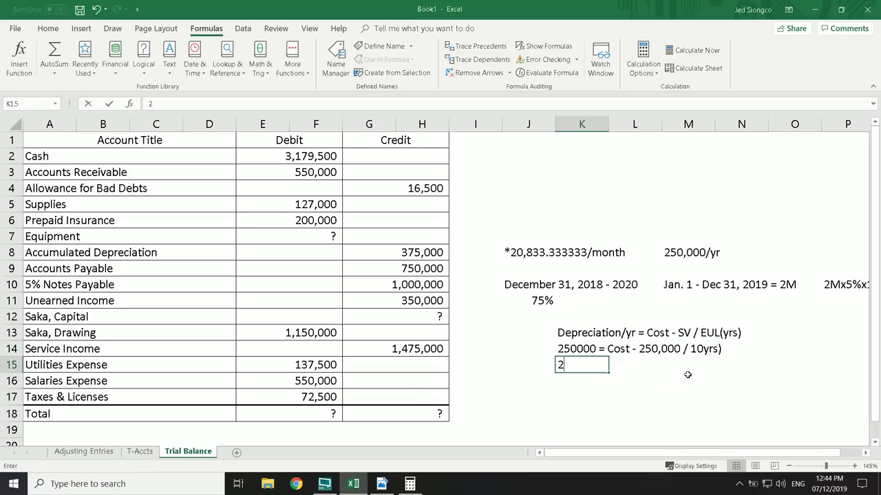
key(BackSpace)
key(BackSpace)
text(,)
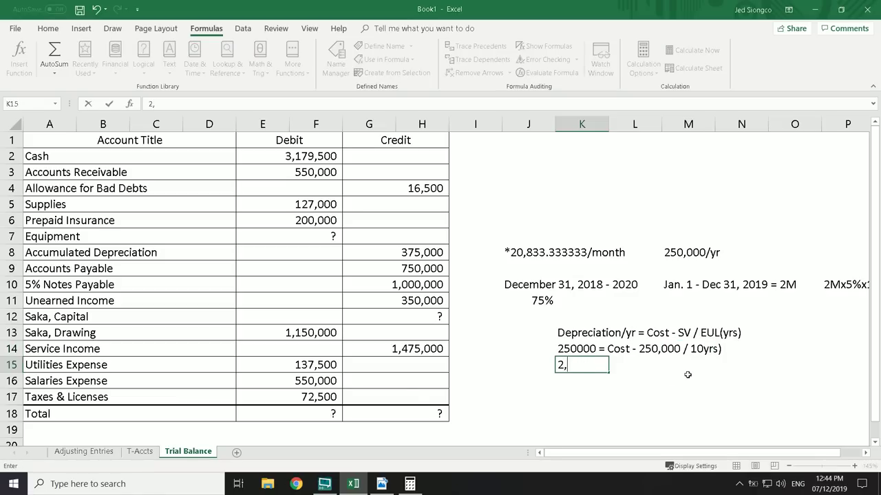
text(500,000 = Cost)
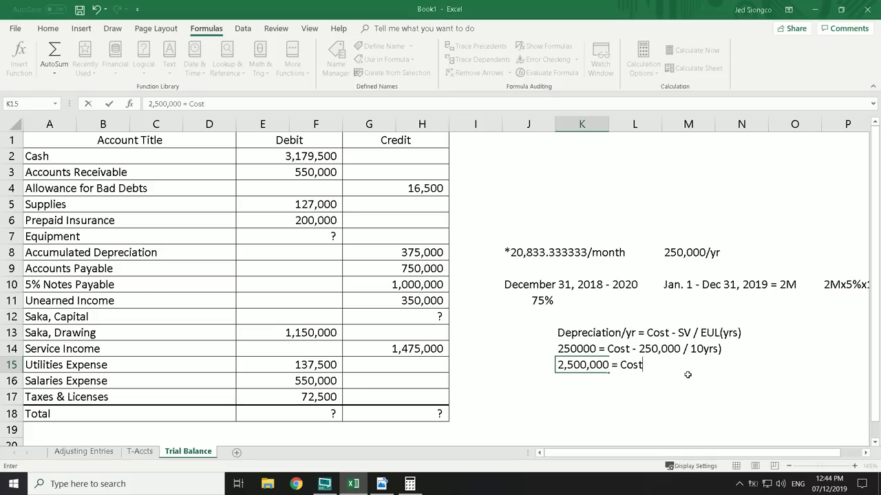
text( - 250,000)
key(Return)
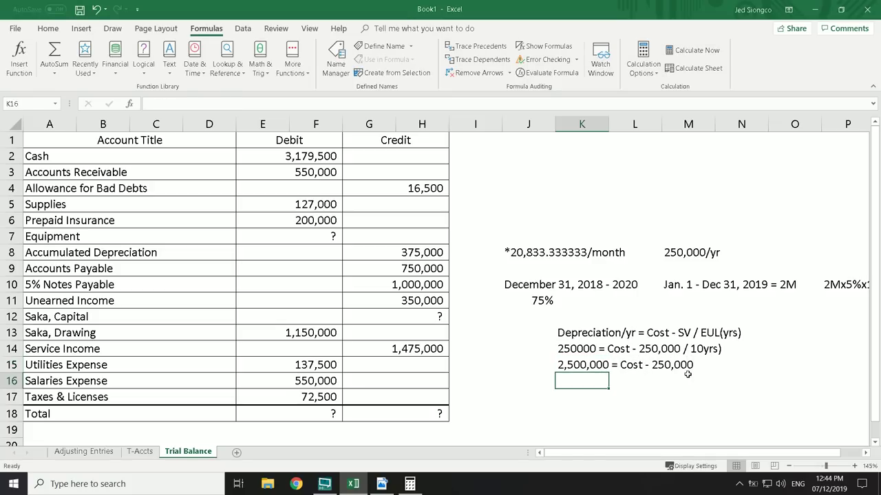
Write 2,500,000 + 250,000 = Cost in K16 and the solution 2,750,000 = Cost in K17
text(2,500,0)
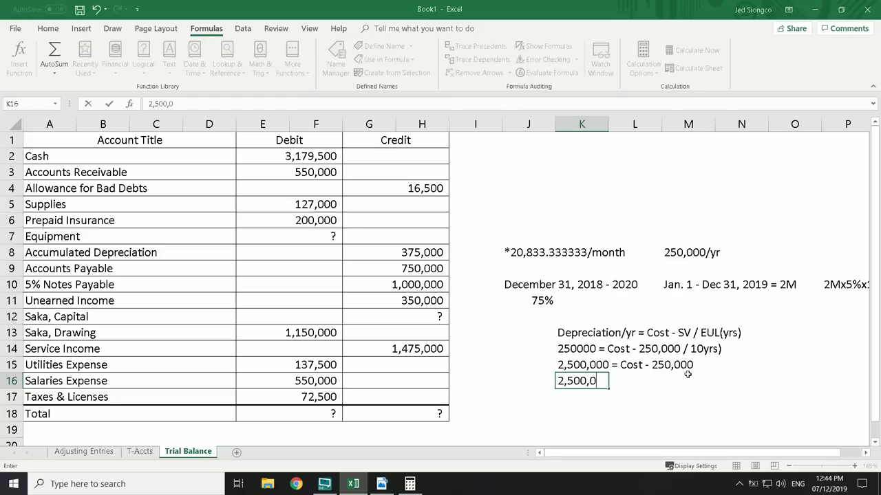
text(00 + 250,000 = Cost)
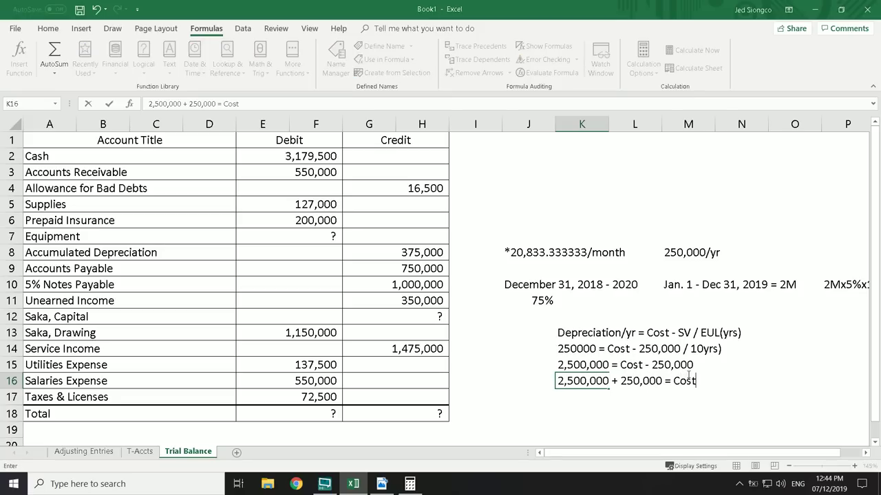
key(Return)
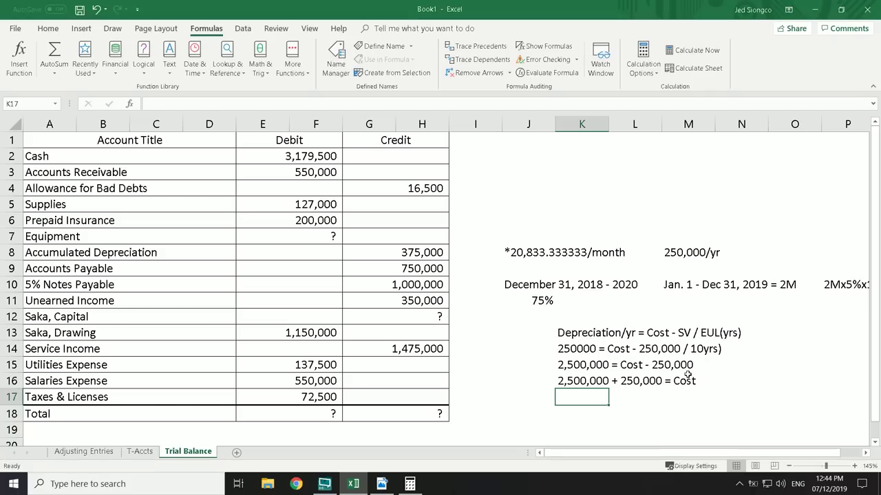
text(2,75)
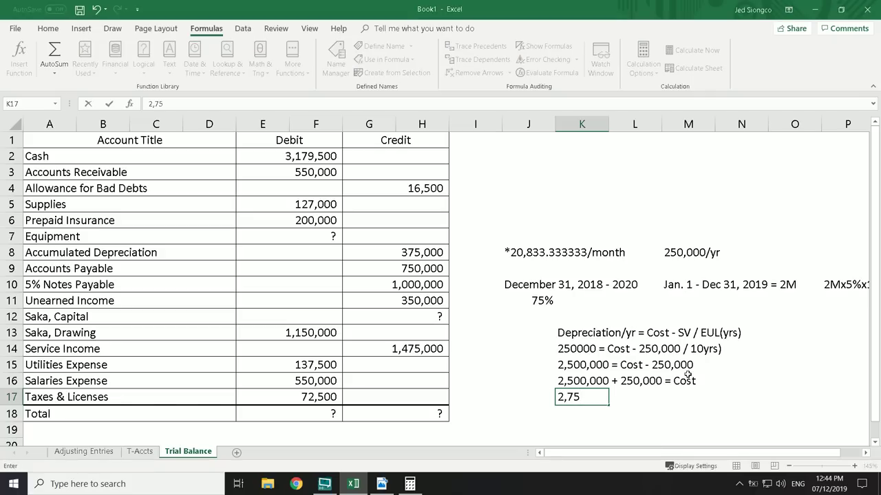
text(0,000 = Cos)
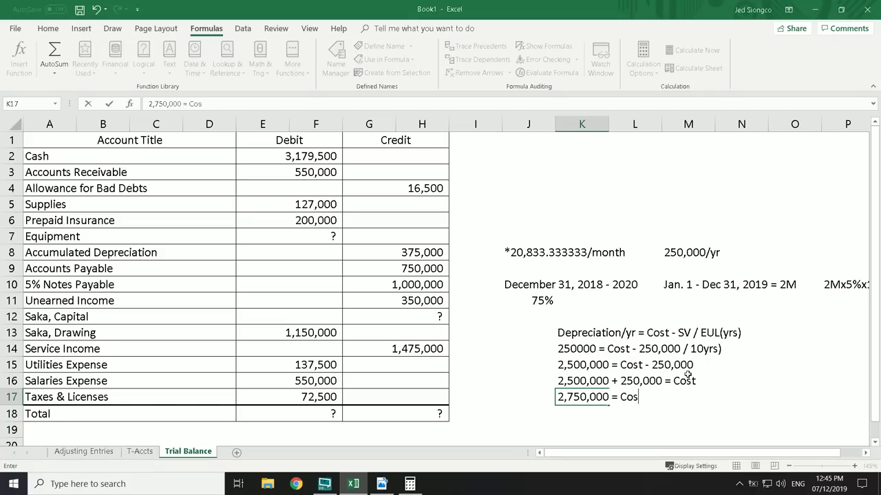
text(t)
key(Return)
Check the sum 2,500,000 + 250,000 in the Calculator, then return to the Excel workbook
click(409, 484)
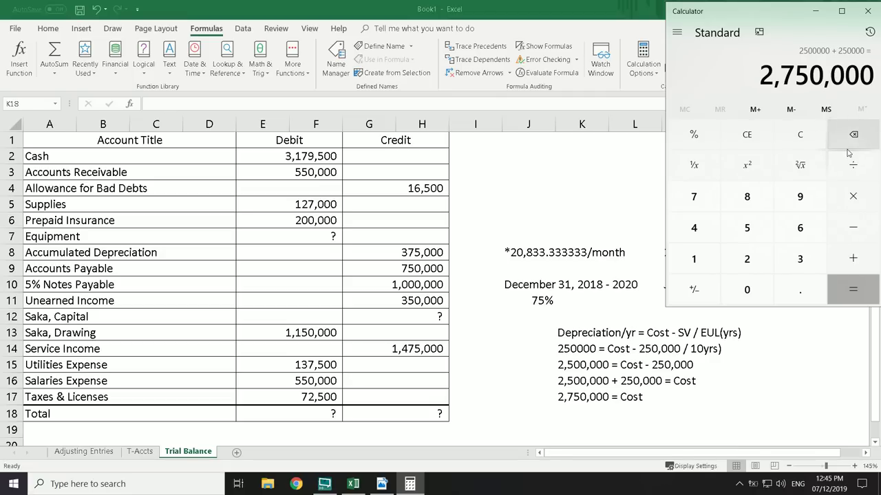
key(alt+Tab)
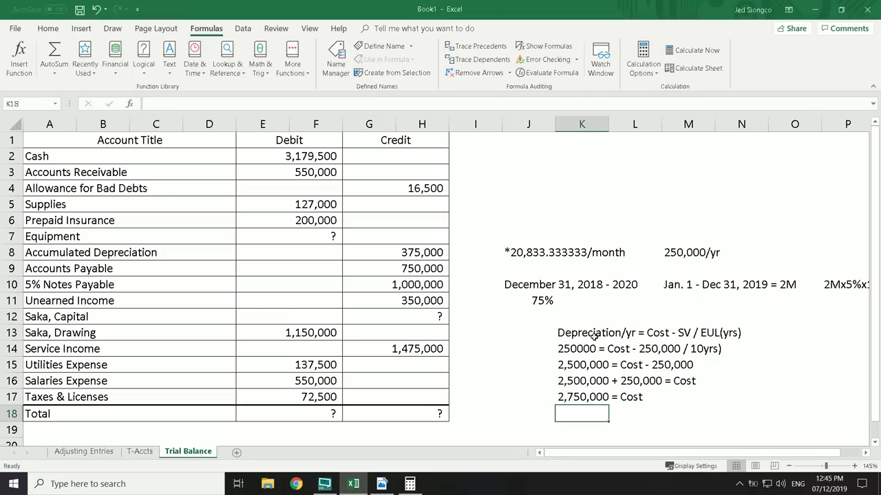
drag(594, 335, 729, 337)
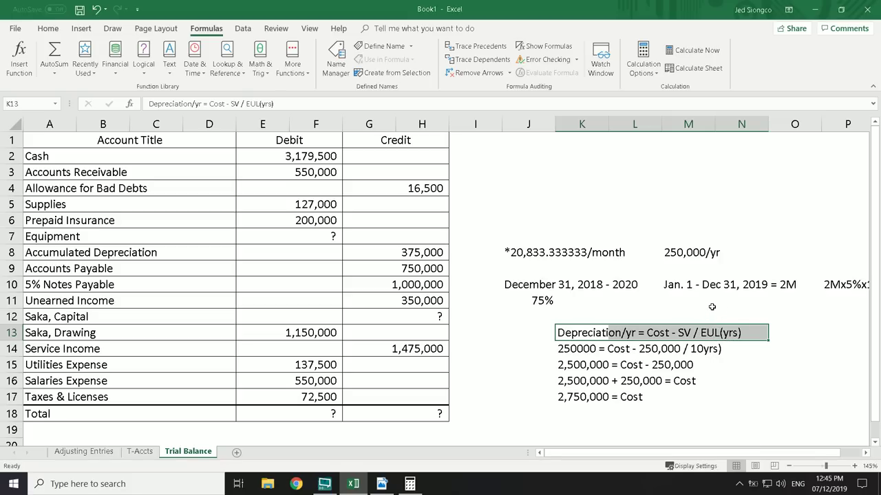
click(805, 353)
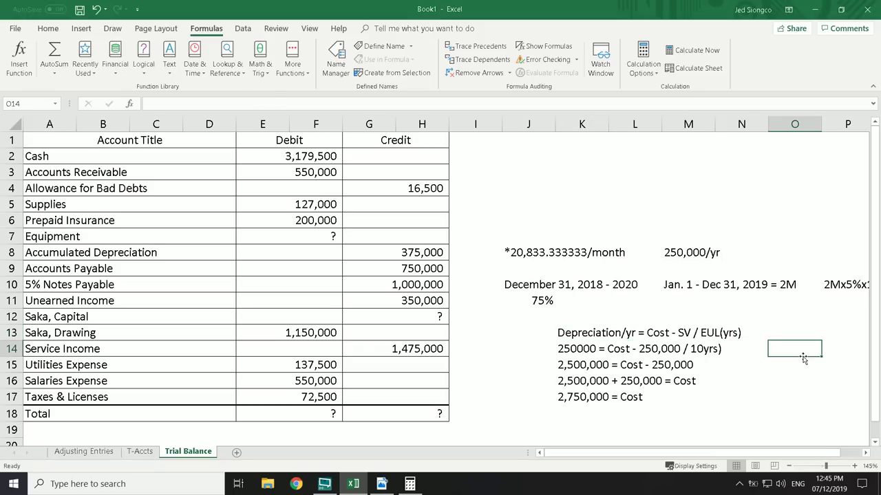
click(595, 337)
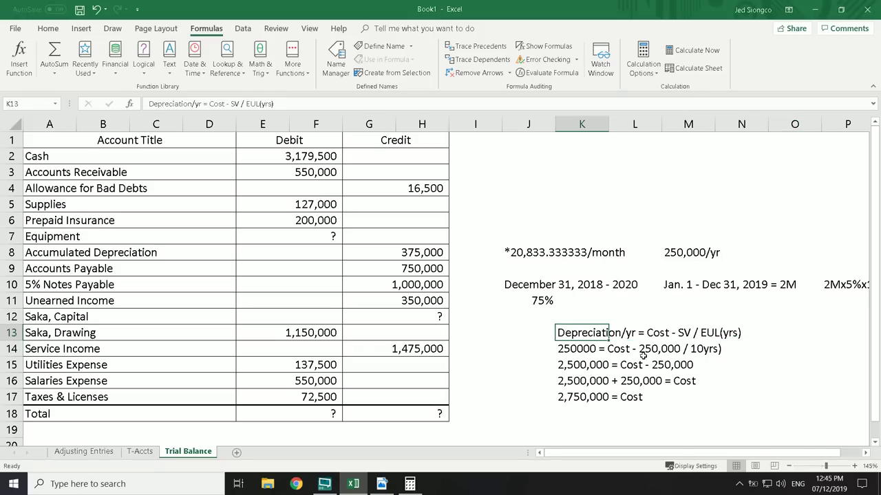
click(720, 368)
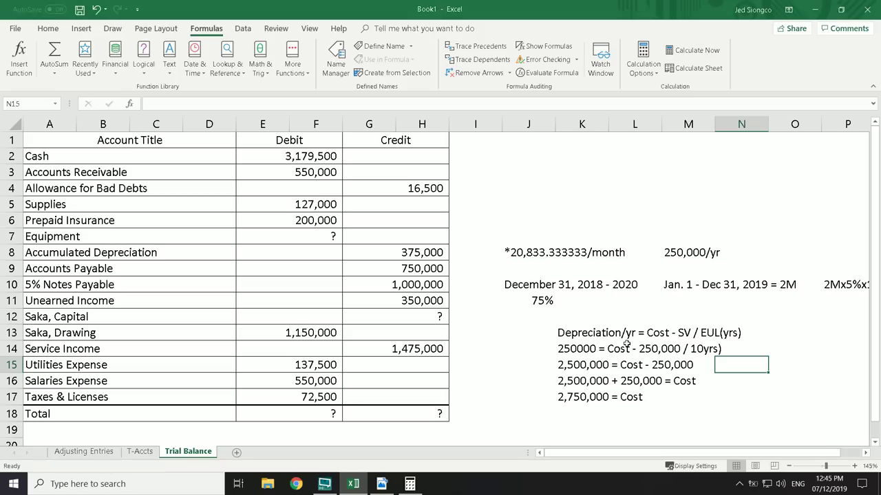
click(532, 334)
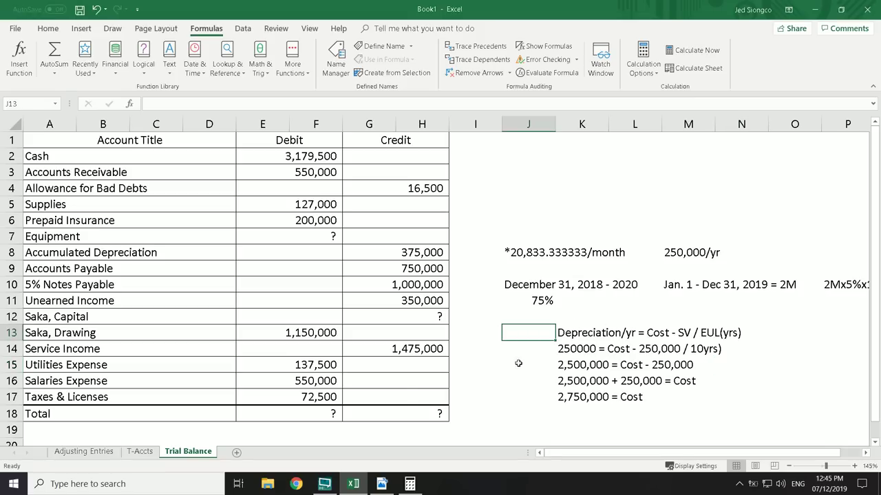
Replace the question mark on the debit side of the Eqpt account in the T-Accts sheet with 2,750,000
click(140, 452)
click(432, 163)
text(2,)
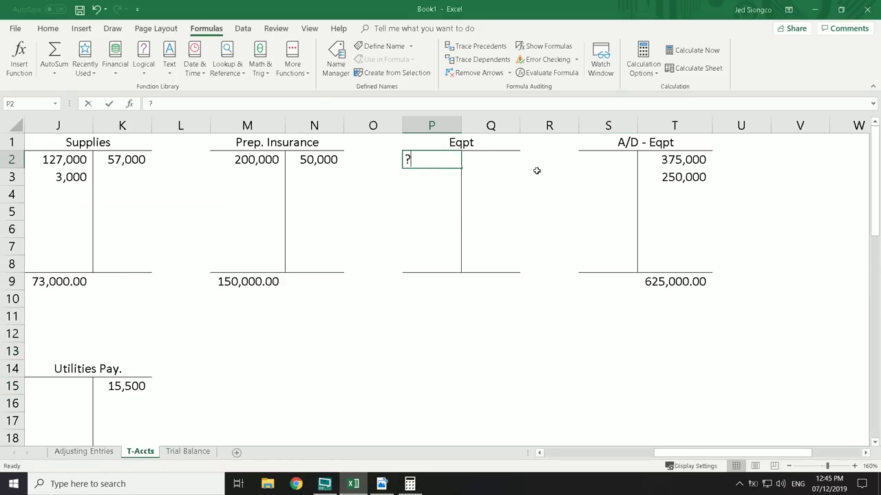
text(750,000)
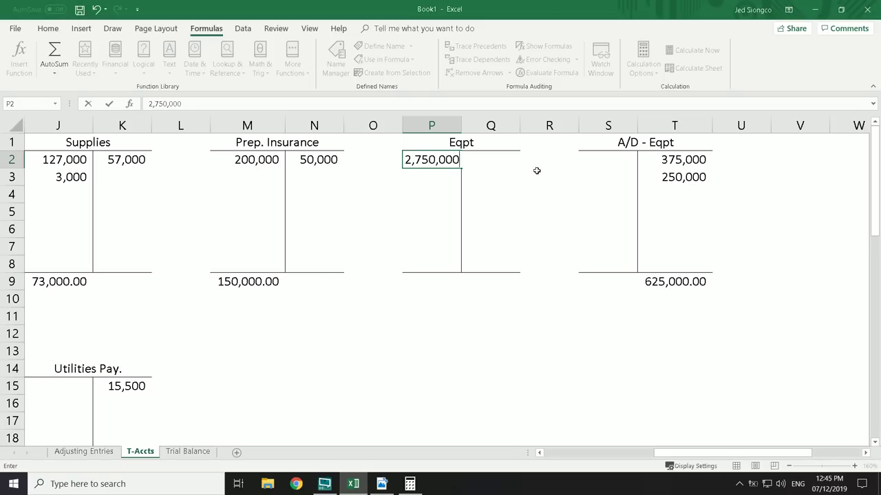
key(Return)
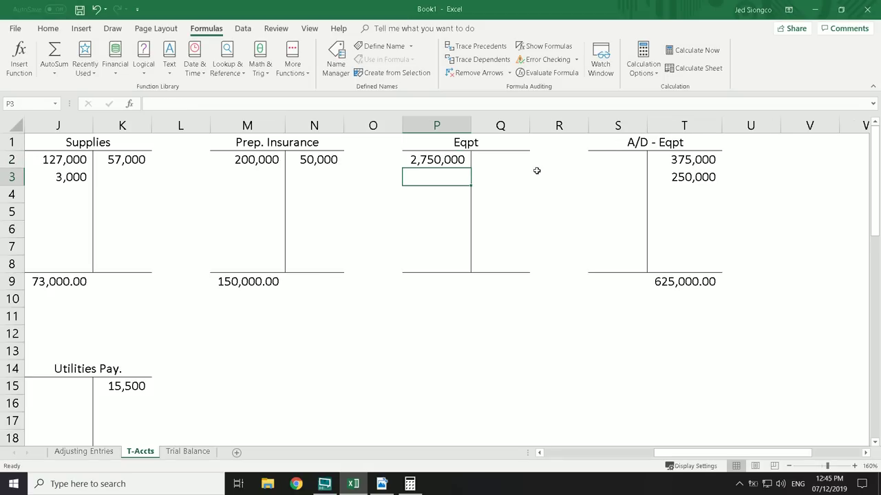
Enter 2,750,000 as the Equipment debit in the Trial Balance sheet
click(198, 457)
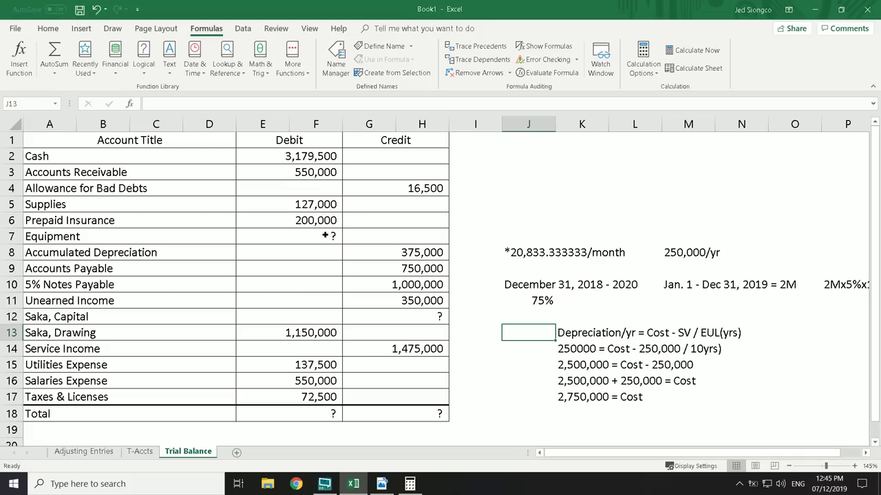
click(330, 235)
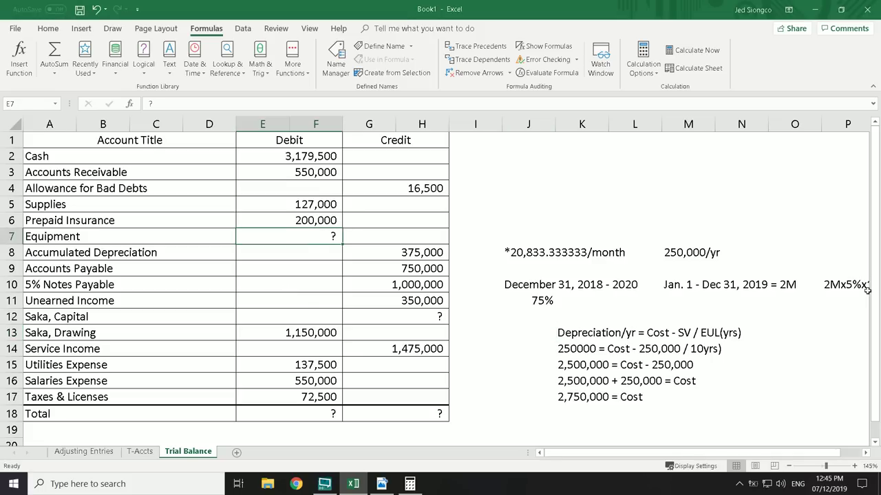
text(2,7)
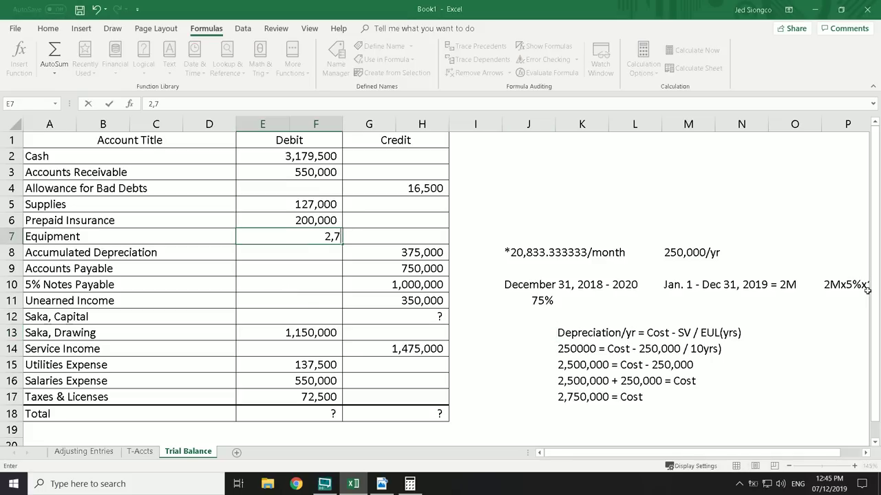
text(50,000)
key(Return)
key(Return)
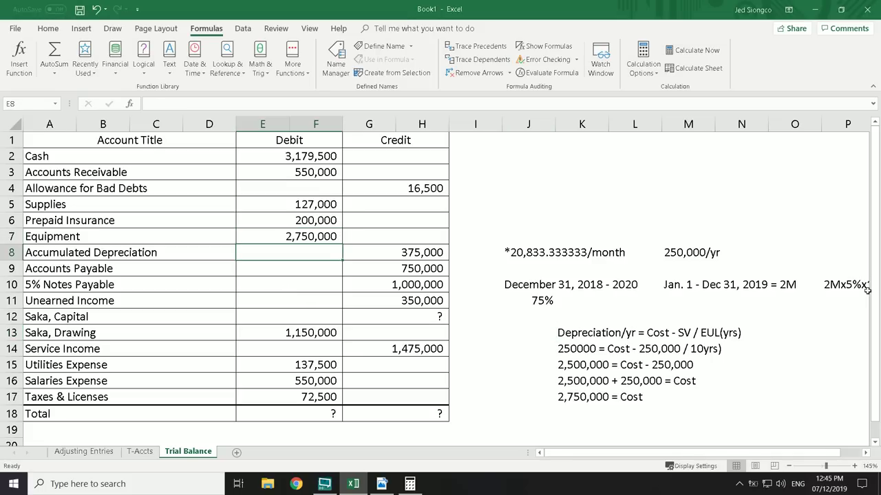
Select the debit cell of the Total row in the trial balance
key(Down)
key(Down)
key(Down)
key(Down)
key(Down)
key(Down)
key(Down)
key(Down)
key(Down)
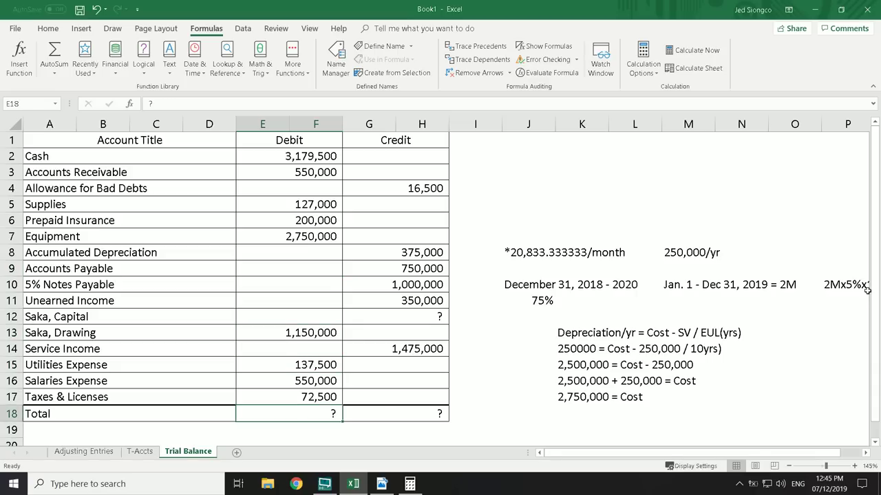
key(Up)
key(ctrl+shift+Up)
key(ctrl+shift+Up)
key(ctrl+shift+Up)
key(ctrl+shift+Up)
key(ctrl+shift+Up)
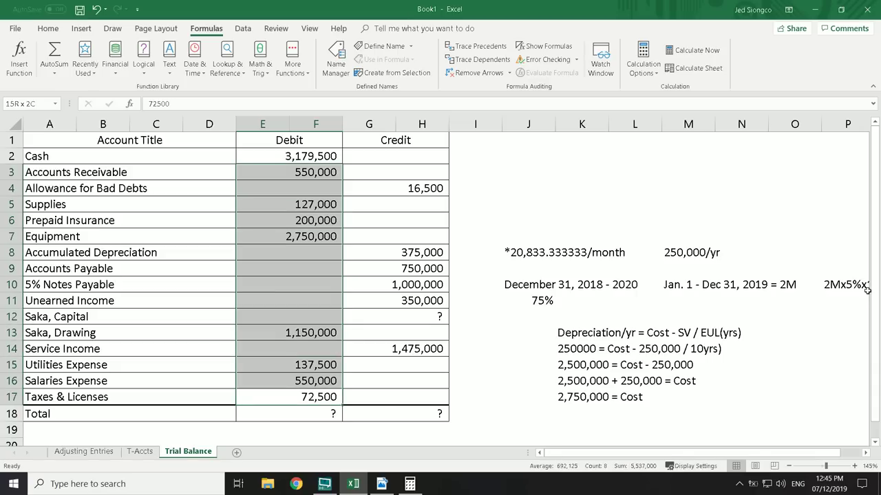
key(ctrl+shift+Up)
key(Down)
key(Up)
key(Down)
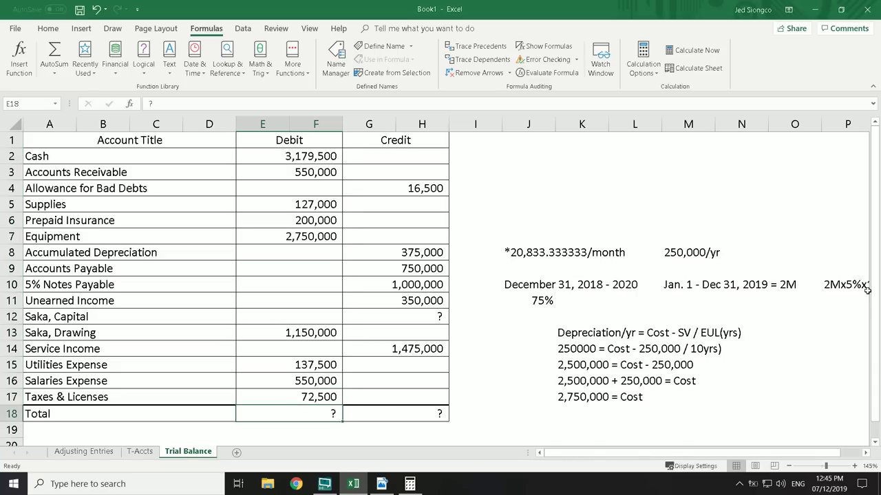
Replace the question mark in the debit total with a SUM formula over E2:F17
text(=sum()
key(Up)
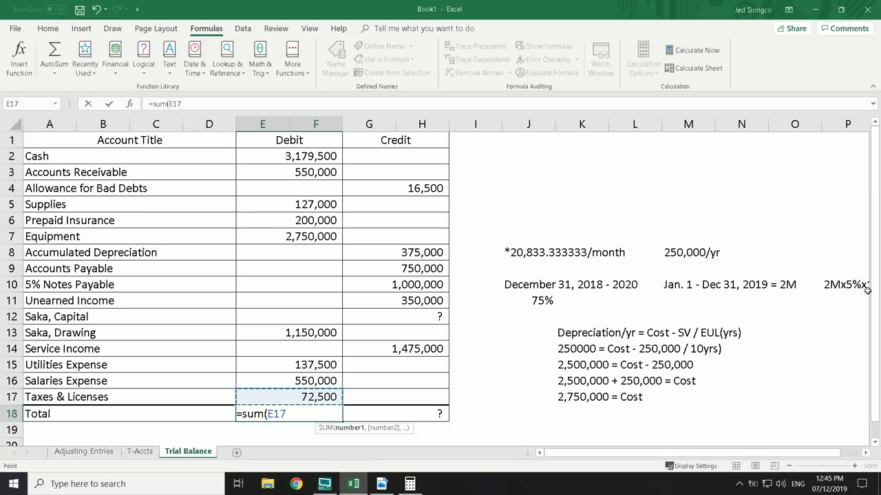
key(ctrl+shift+Up)
key(ctrl+shift+Up)
key(ctrl+shift+Up)
key(ctrl+shift+Up)
key(ctrl+shift+Up)
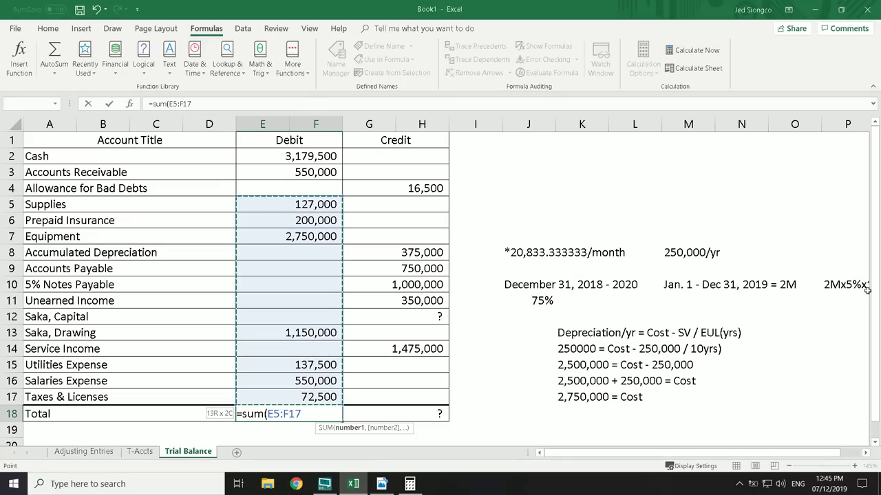
key(shift+Up)
key(Return)
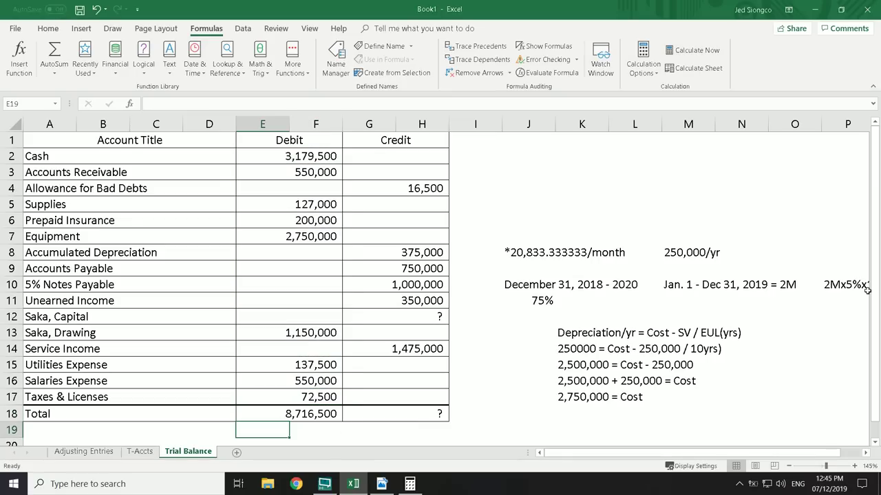
Copy the debit total and paste it as a value only into the credit total of row 18
key(Up)
key(Right)
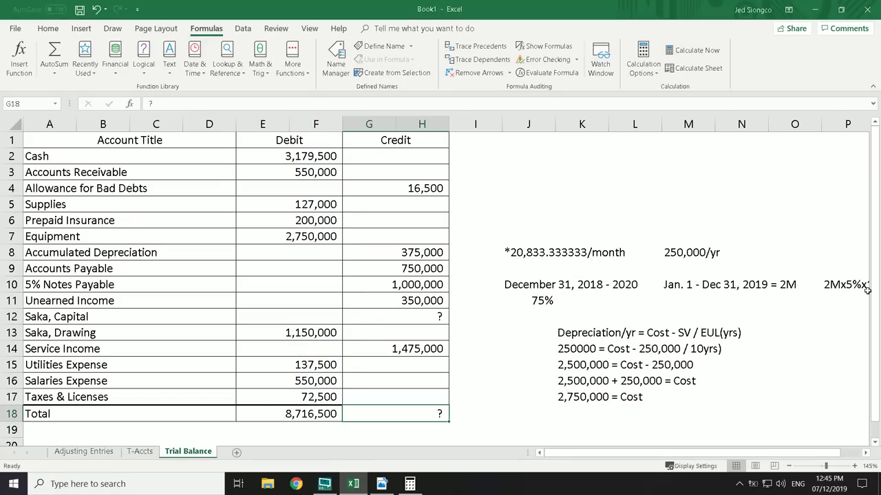
key(Left)
key(ctrl+c)
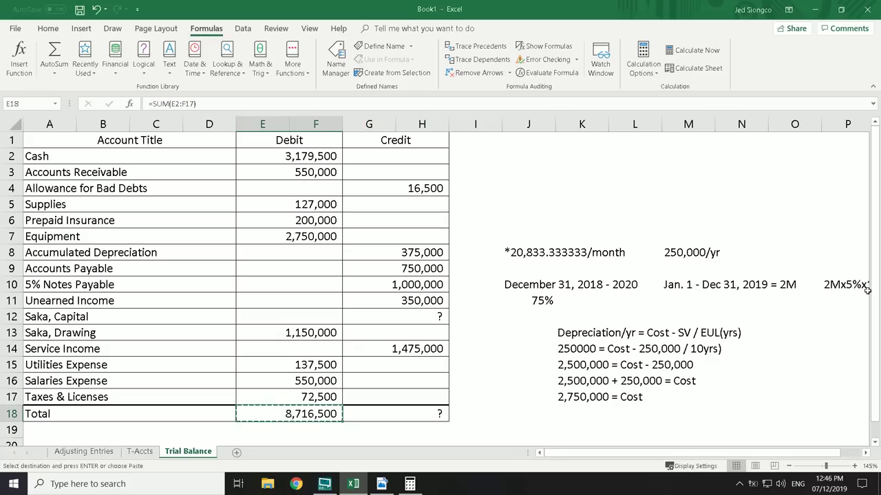
key(Right)
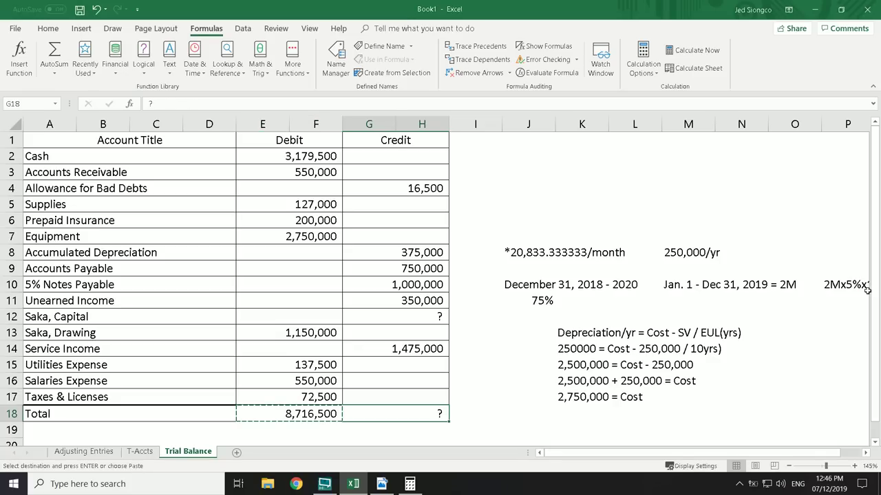
key(alt+e)
key(s)
key(v)
key(Return)
key(Escape)
key(Up)
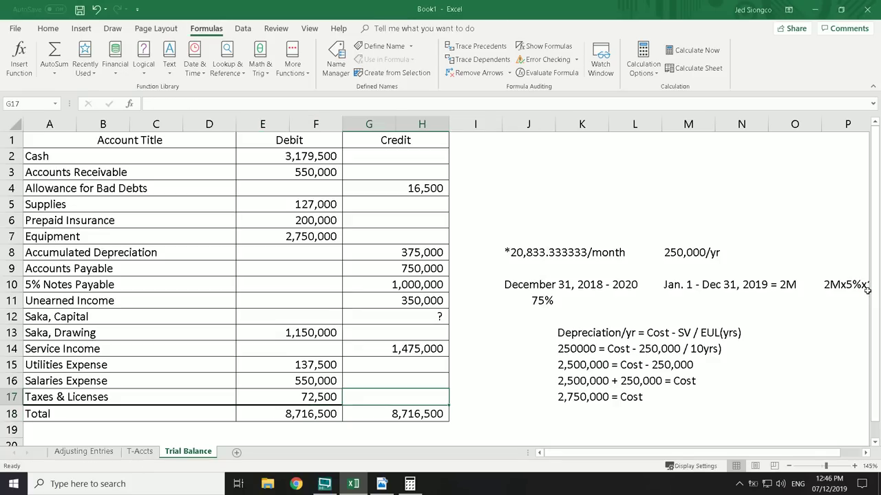
key(Down)
key(Right)
key(Up)
key(Up)
key(Left)
key(Up)
key(Up)
key(Up)
key(Up)
key(Up)
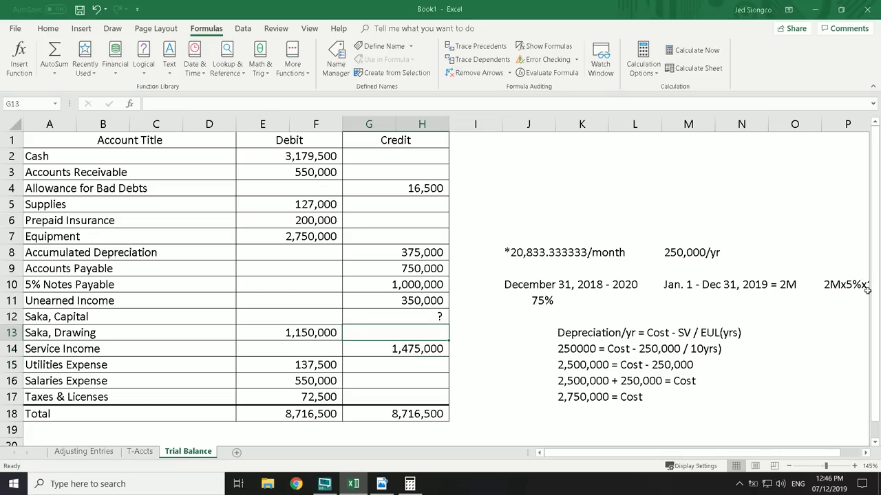
key(Down)
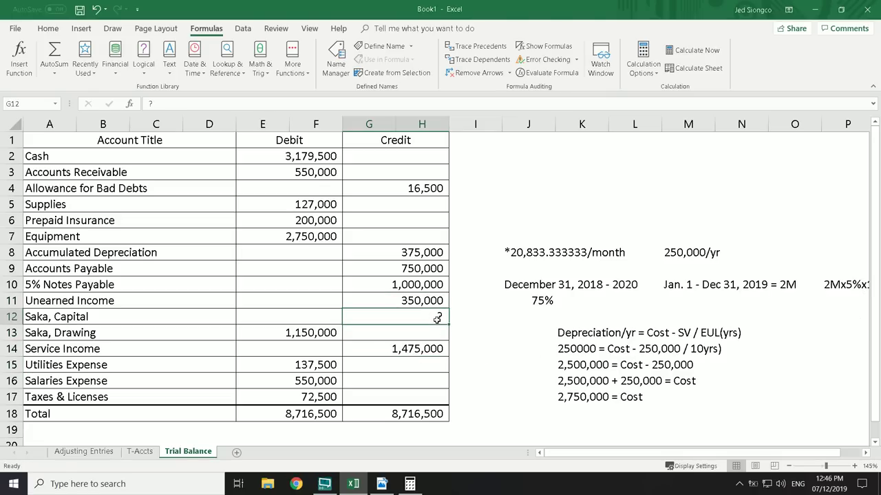
click(470, 400)
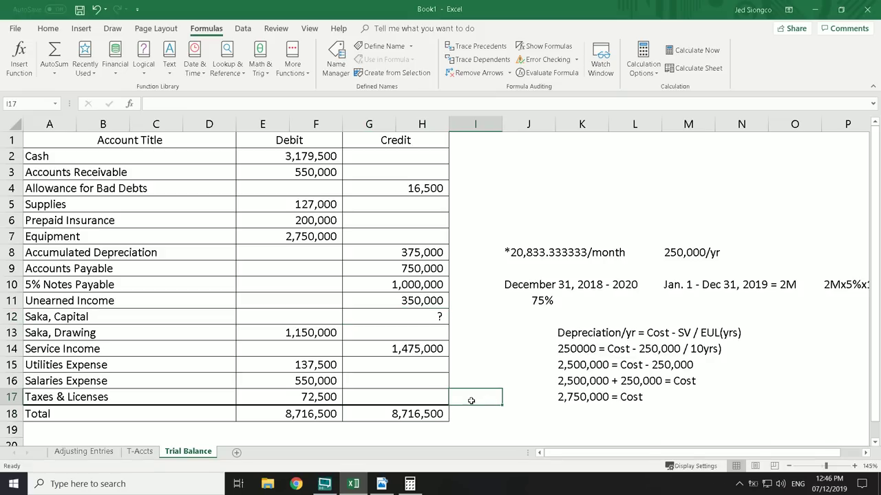
Switch to the Calculator and subtract 16,500, 375,000, 750,000, 1,000,000, 350,000 and 1,475,000 from 8,716,500
click(410, 484)
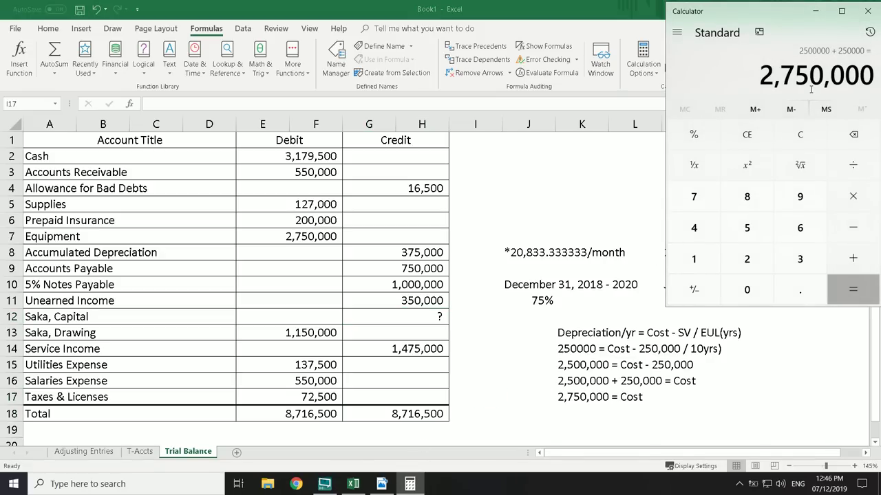
text(8,716)
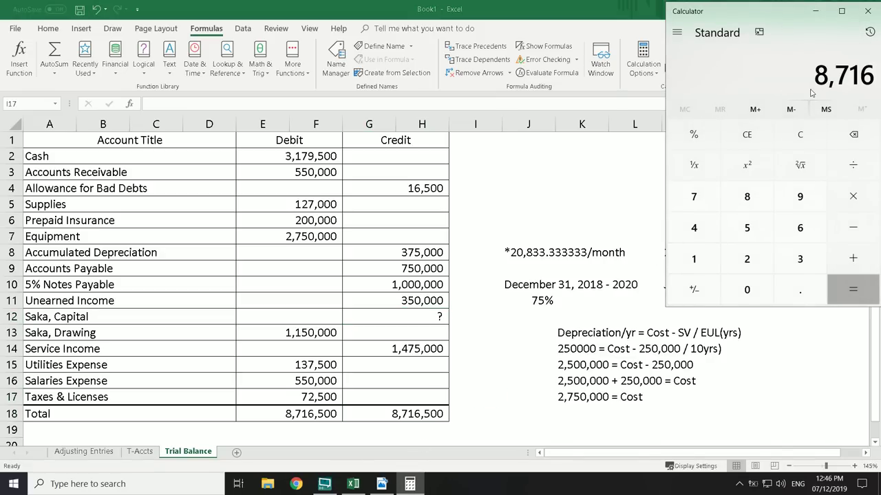
text(,500)
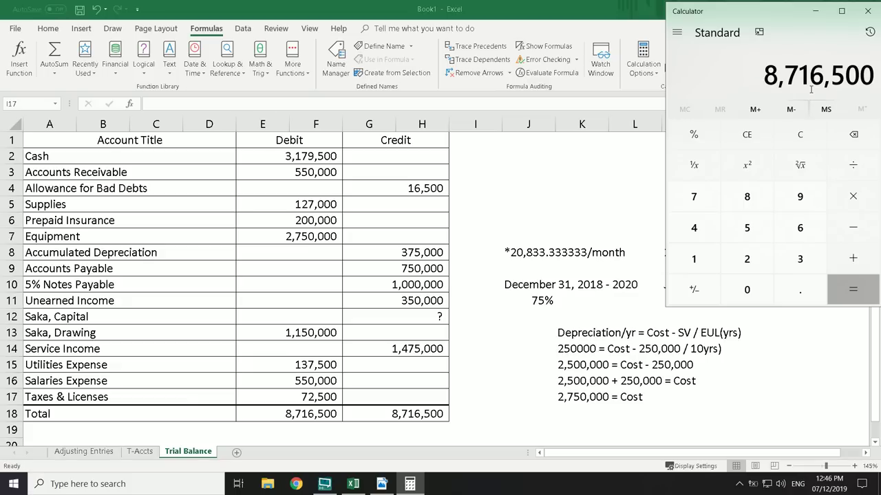
key(minus)
text(16500)
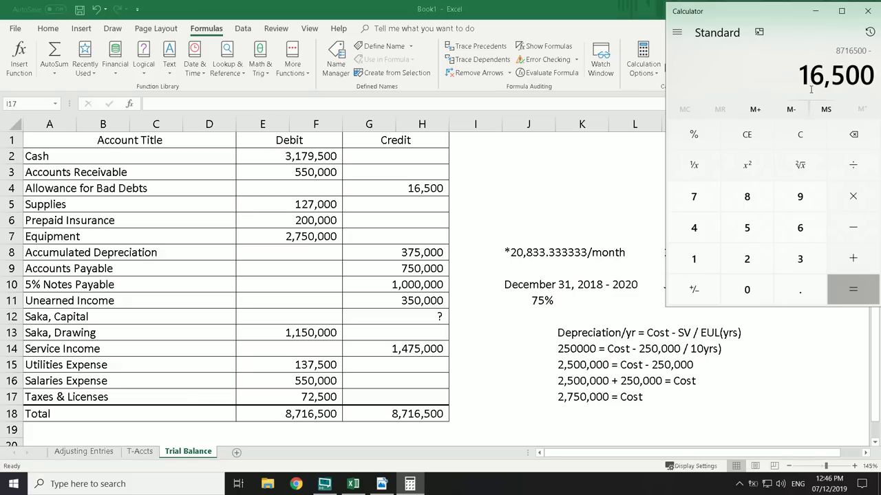
key(minus)
text(375000)
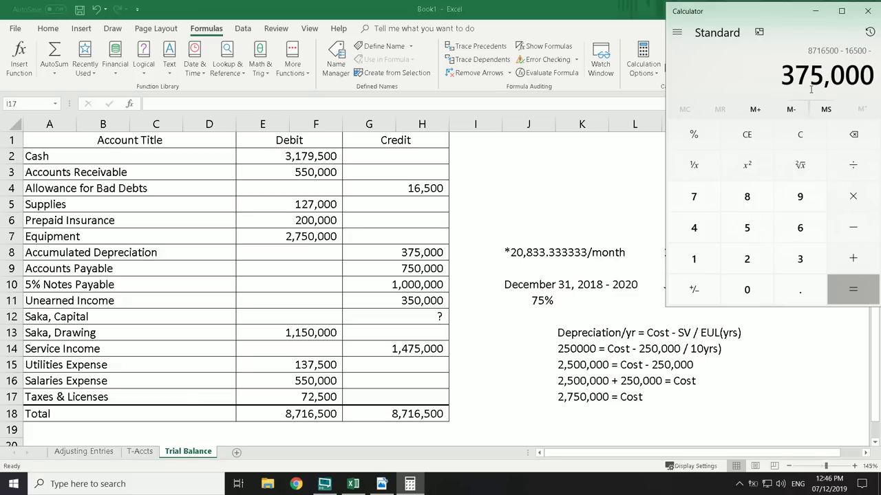
key(minus)
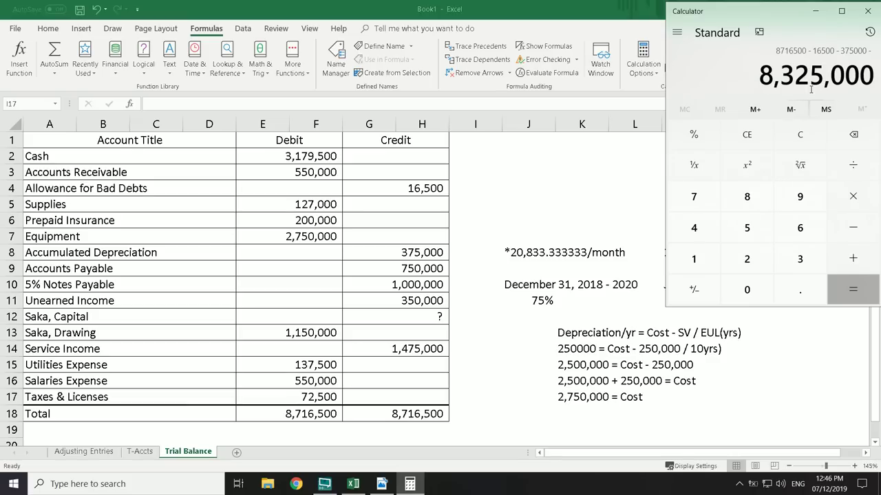
text(750000)
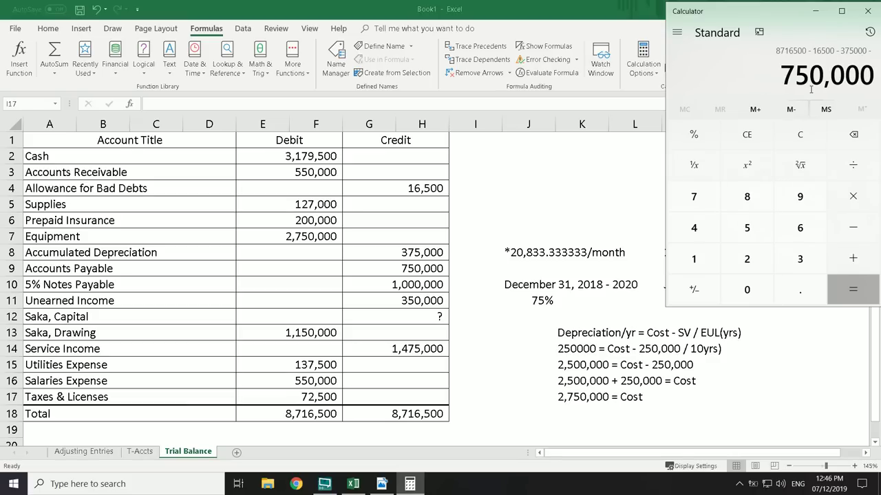
key(minus)
text(1000000)
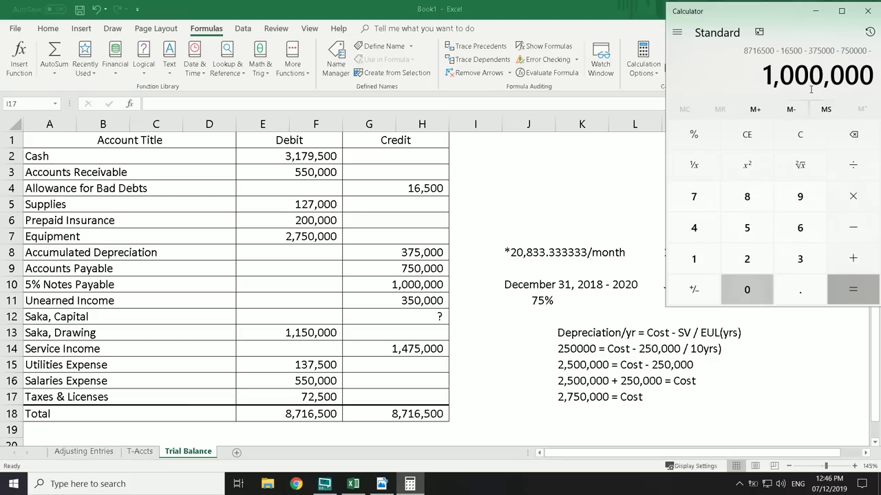
key(minus)
text(350000)
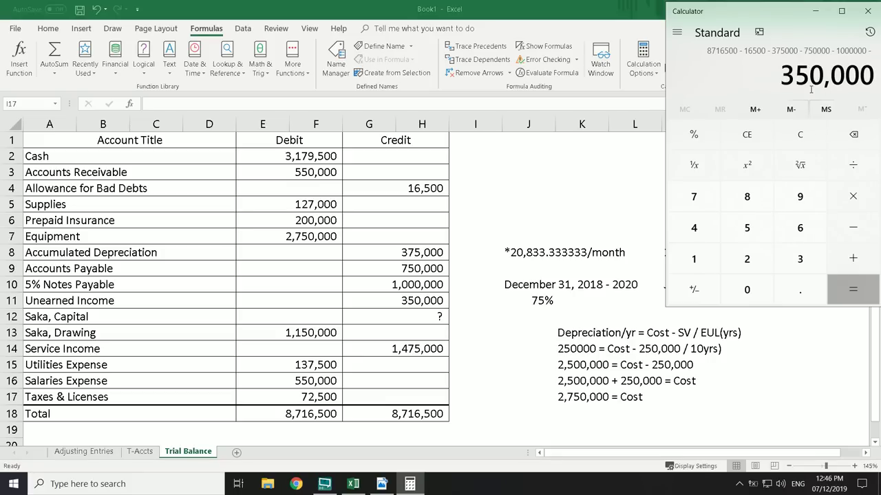
key(minus)
text(1475000)
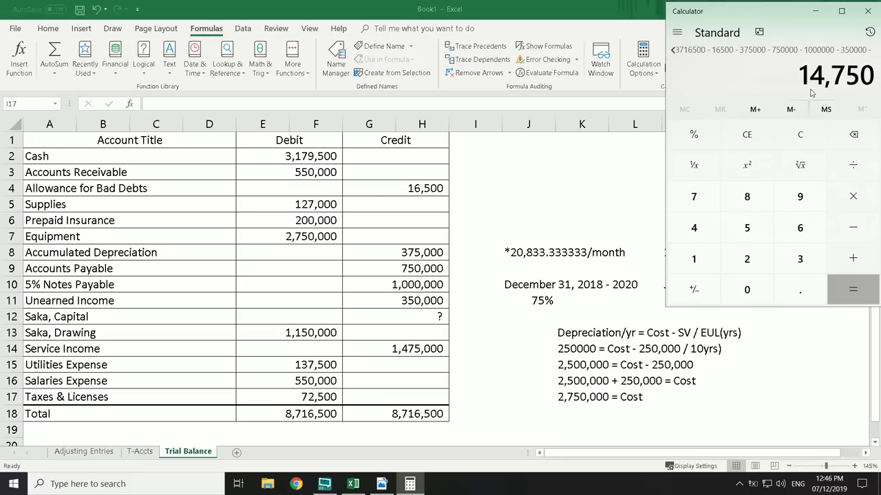
key(Return)
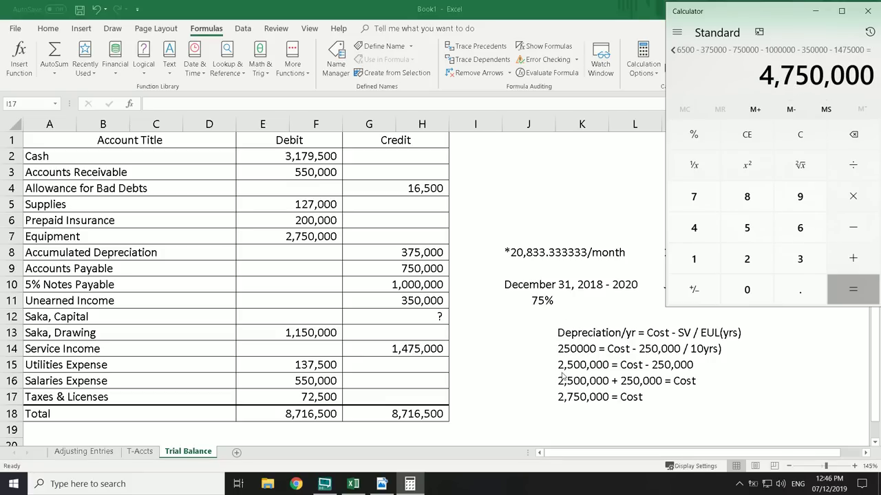
Return to the Excel workbook and replace the question mark in the owner's Capital credit with 4,750,000
click(426, 321)
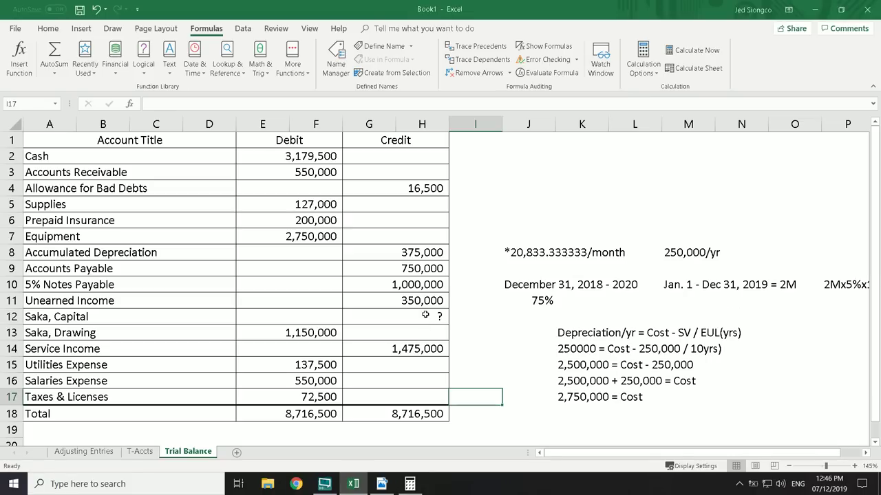
text(4,750)
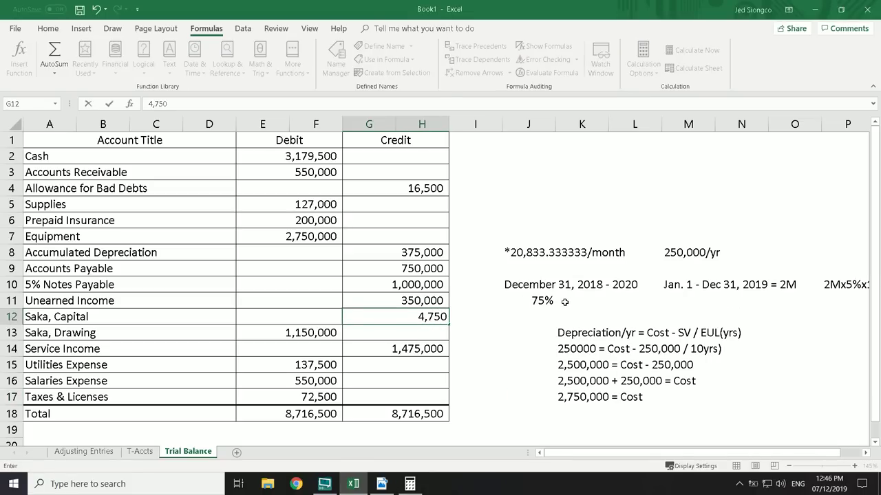
text(,000)
key(Return)
key(Up)
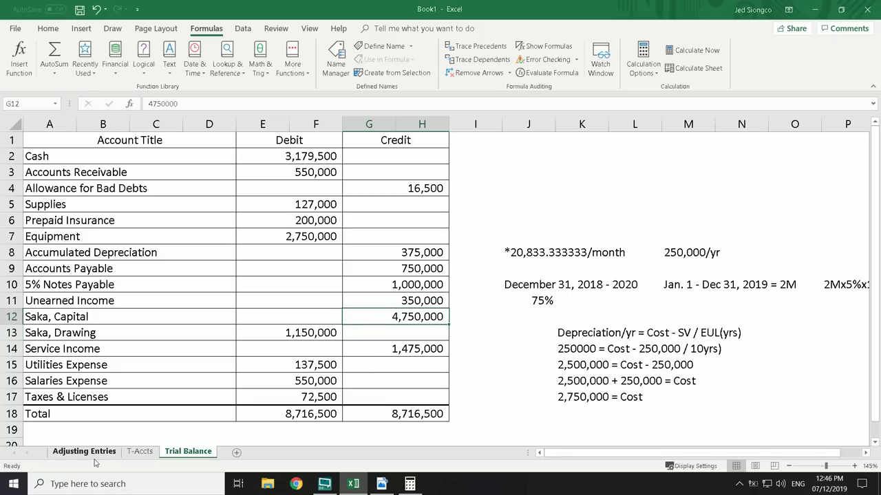
In the T-Accts sheet, replace the question mark on the credit side of the owner's Capital account with 4,750,000
click(140, 452)
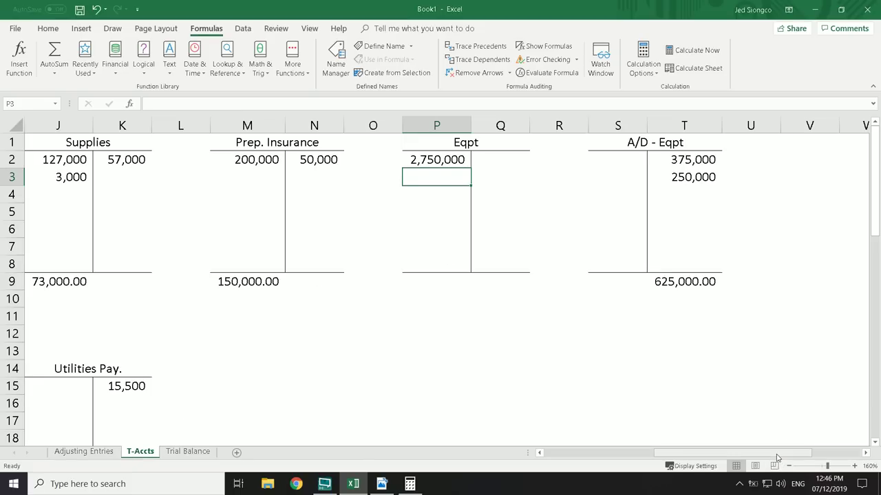
drag(782, 454, 671, 453)
scroll(396, 367, down, 4)
scroll(397, 366, down, 2)
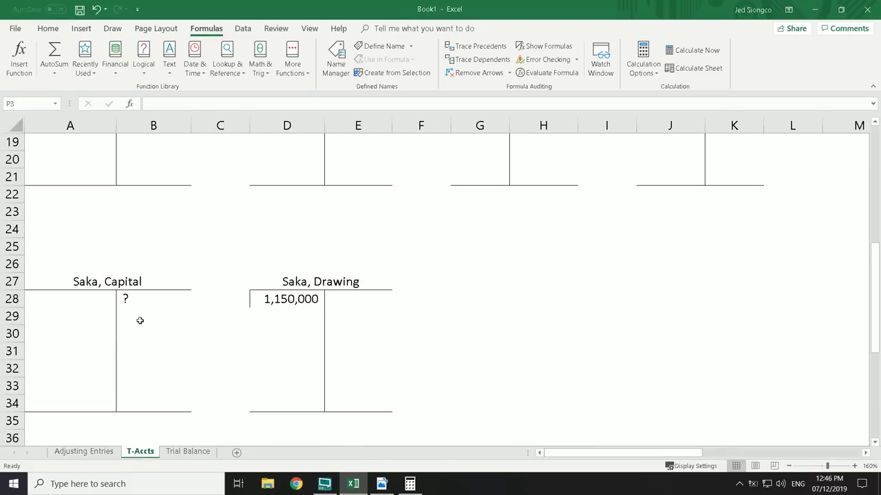
click(145, 306)
text(4,750,000)
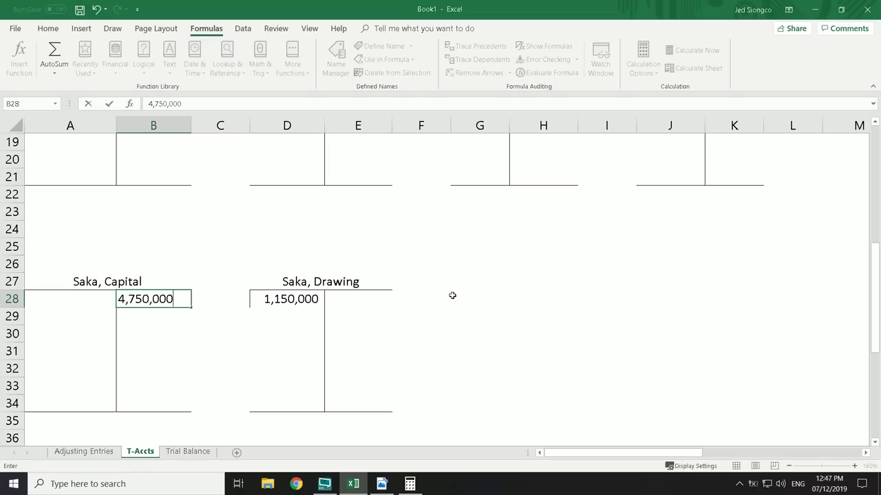
key(Return)
key(Up)
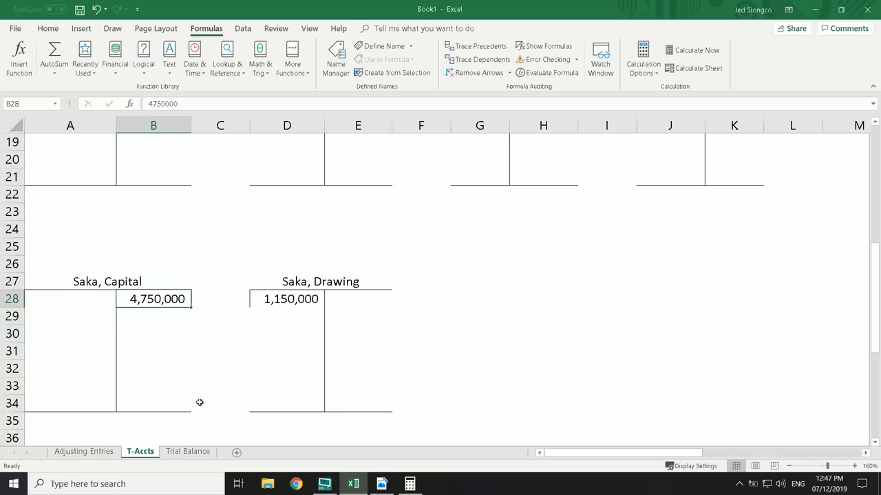
Copy the Eqpt account's 2,750,000 debit into its balance cell P9 in the T-Accts sheet
click(200, 451)
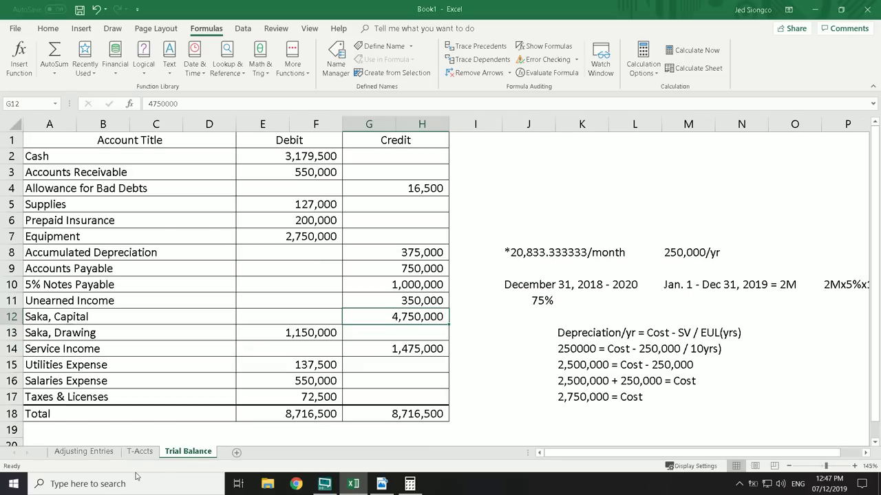
click(139, 451)
scroll(627, 191, up, 4)
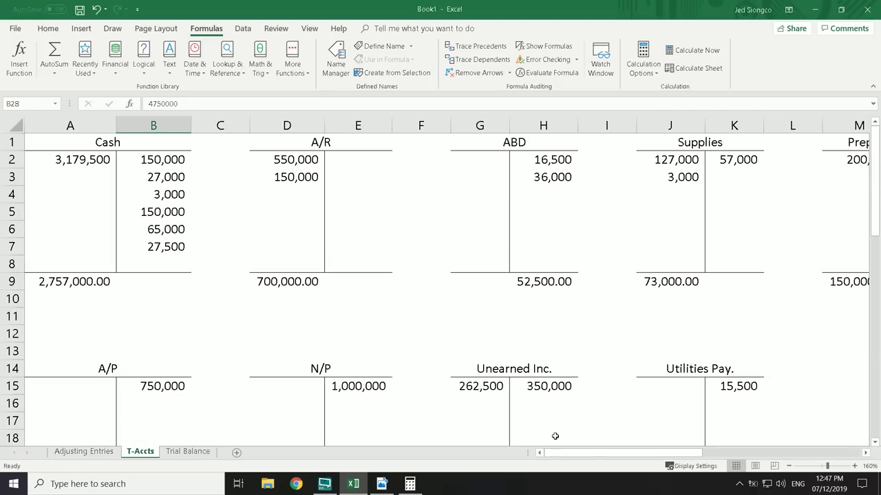
drag(582, 452, 680, 449)
click(490, 161)
key(ctrl+c)
click(487, 281)
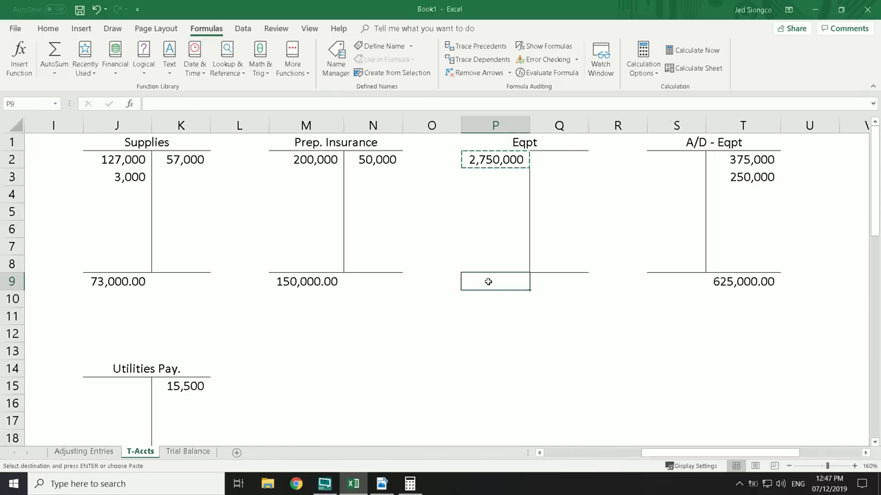
key(ctrl+v)
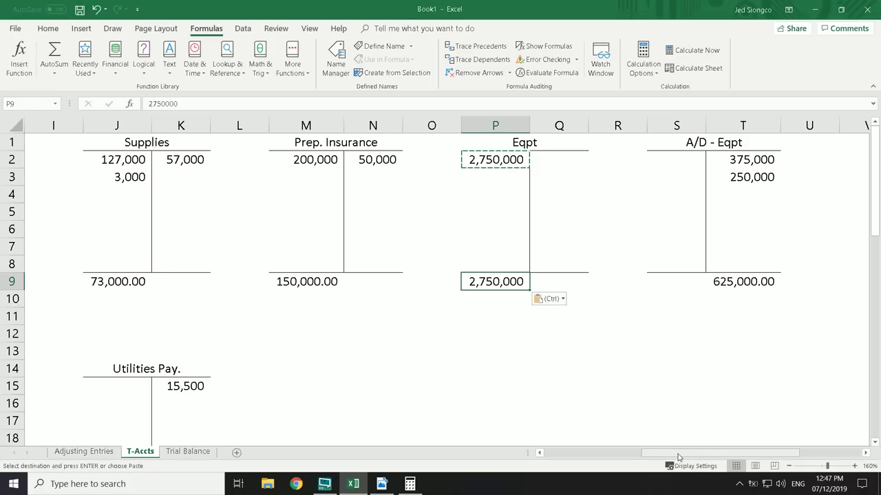
Copy the A/P account's 750,000 credit into its balance cell B22 in the T-Accts sheet
drag(678, 456, 488, 442)
scroll(146, 277, down, 4)
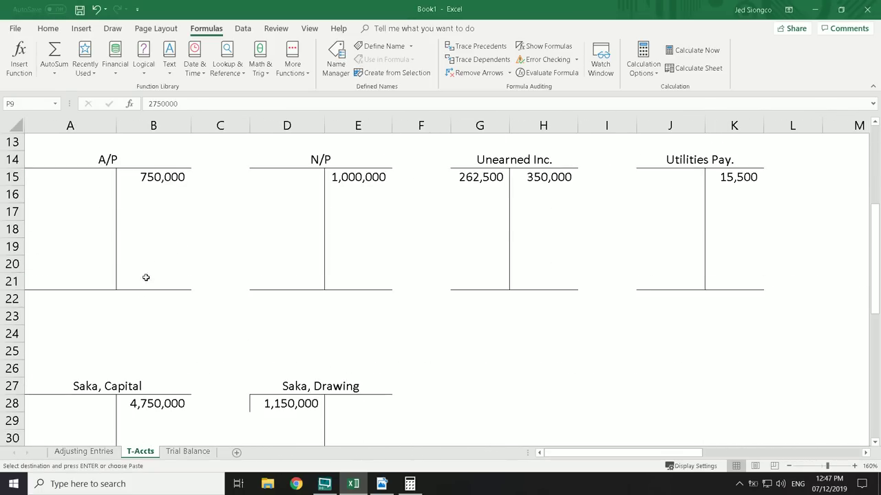
click(169, 178)
click(161, 297)
key(ctrl+v)
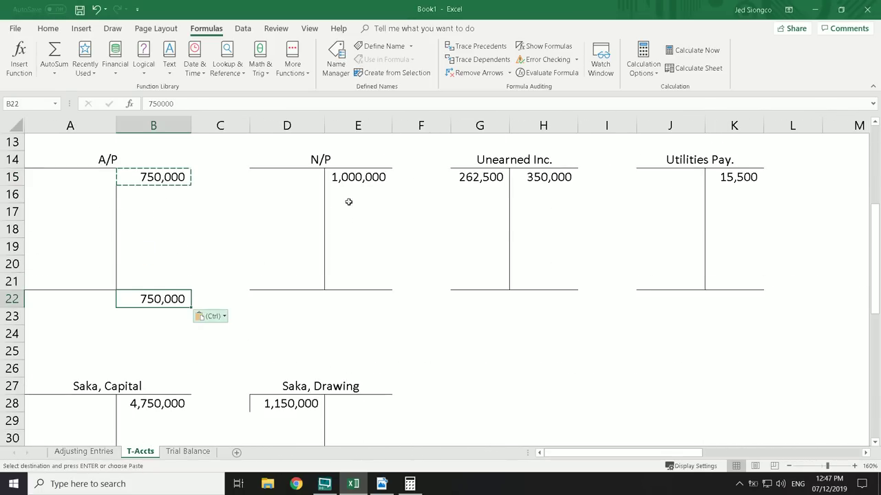
Copy the N/P account's 1,000,000 credit into its balance cell E22
click(372, 187)
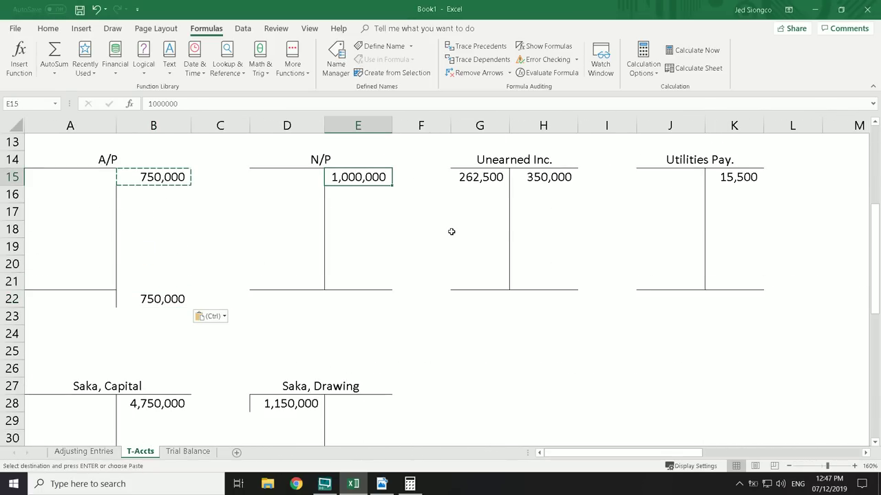
key(ctrl+c)
click(367, 299)
key(ctrl+v)
Calculate the Unearned Inc. credit balance in H22 with the formula =H15-G15
click(544, 302)
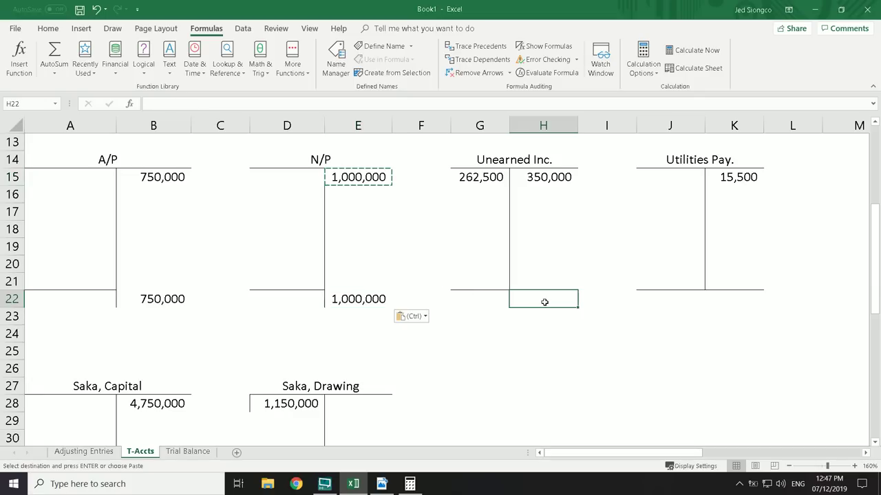
text(=)
key(Up)
key(Up)
key(Up)
key(Up)
key(Up)
key(Up)
key(Up)
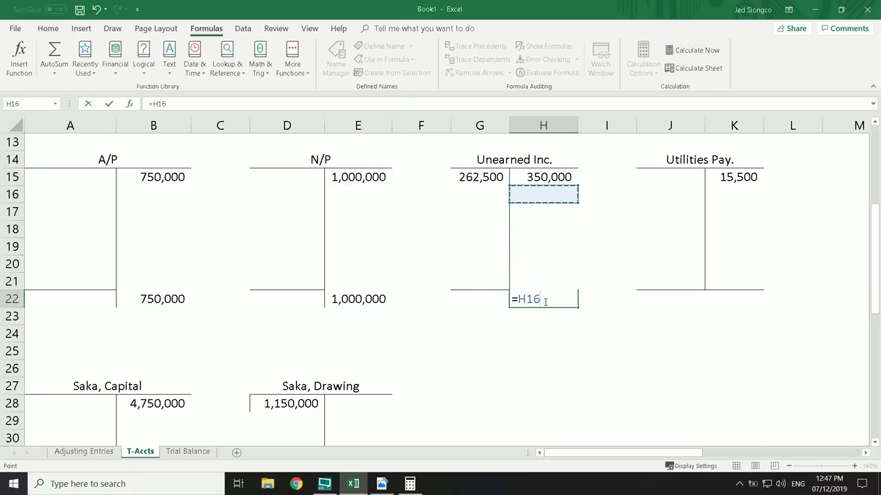
text(-)
key(Left)
key(Up)
key(Up)
key(Up)
key(Up)
key(Up)
key(Up)
key(Up)
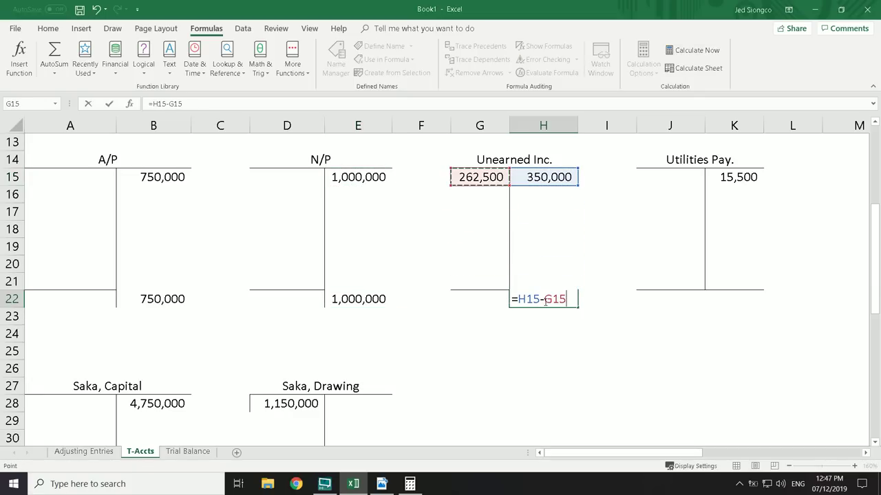
key(Return)
Copy the Utilities Pay. account's 15,500 credit into its balance cell K22
key(Right)
key(Right)
key(Right)
key(Up)
key(Up)
key(Up)
key(Up)
key(Up)
key(Up)
key(Up)
key(Up)
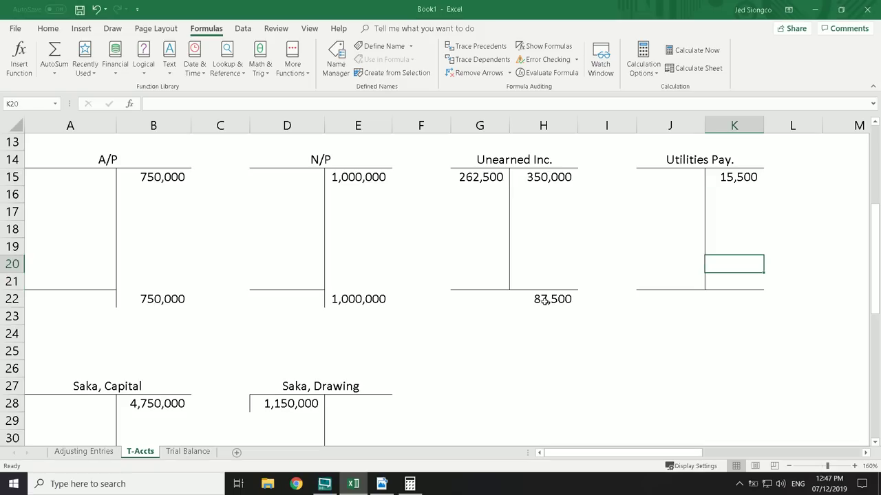
key(ctrl+c)
key(Down)
key(Down)
key(Down)
key(Down)
key(Down)
key(Down)
key(Down)
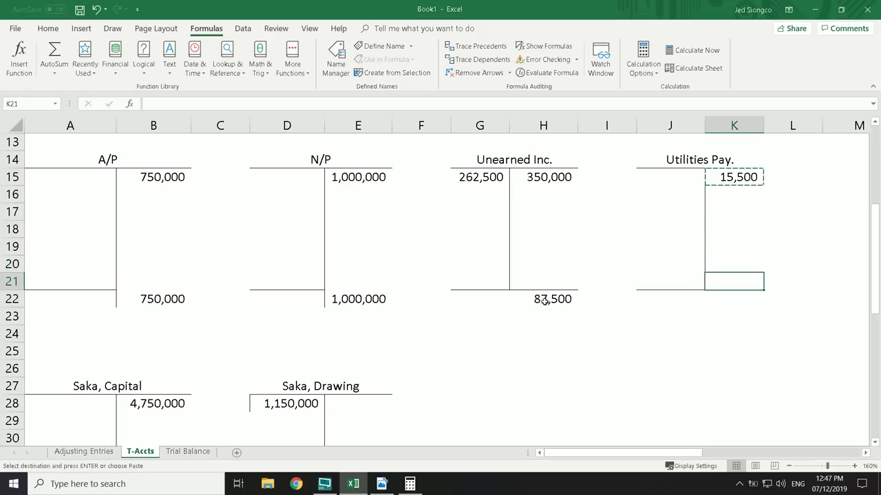
key(ctrl+v)
key(Escape)
Copy the owner's Capital credit of 4,750,000 into its balance cell B35
key(Down)
key(Left)
key(Left)
key(Left)
key(Home)
key(Down)
key(Down)
key(Down)
key(Down)
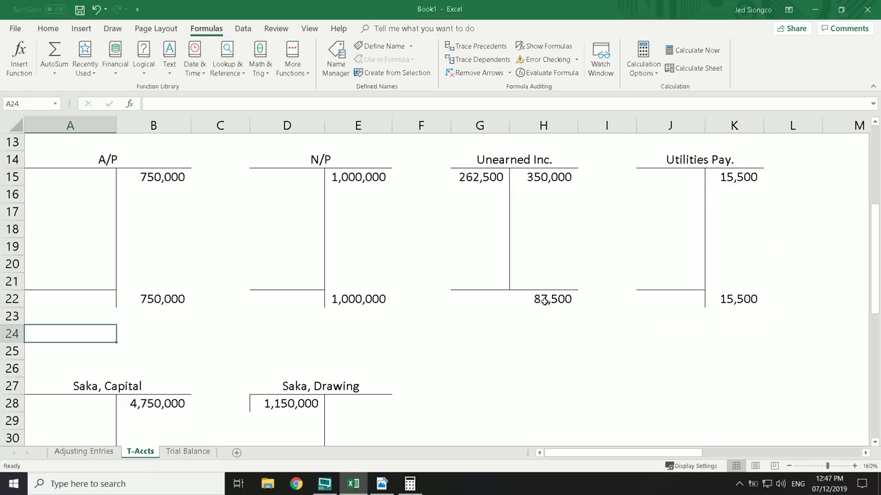
key(Down)
key(Down)
key(Down)
key(Down)
key(Down)
key(Down)
key(Down)
key(Down)
key(Right)
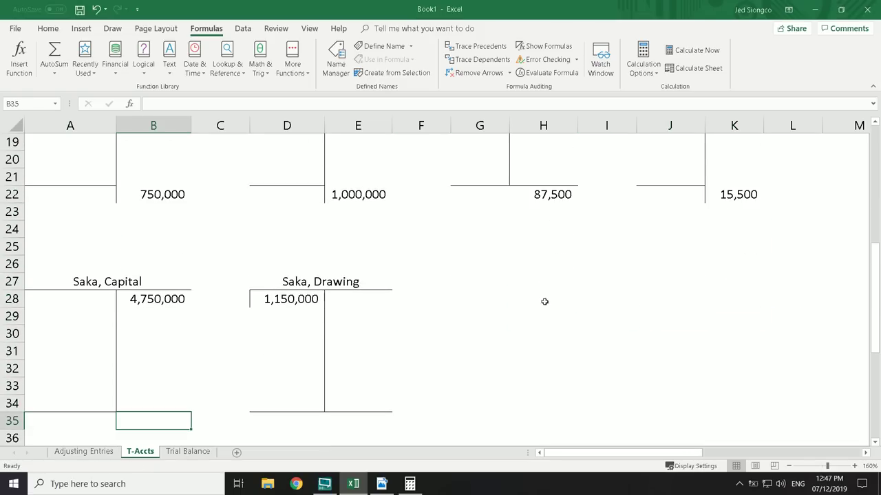
key(Up)
key(Up)
key(Up)
key(Up)
key(Up)
key(Up)
key(Up)
key(ctrl+c)
key(Down)
key(Down)
key(Down)
key(Down)
key(Down)
key(Down)
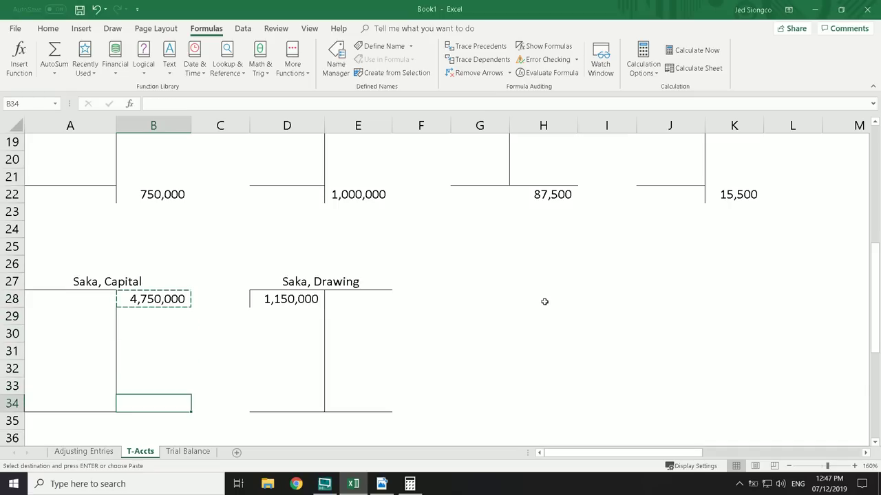
key(Down)
key(ctrl+v)
Copy the owner's Drawing debit of 1,150,000 into its balance cell D35
key(Right)
key(Right)
key(Up)
key(Up)
key(Up)
key(Up)
key(Up)
key(Up)
key(Up)
key(ctrl+c)
key(Down)
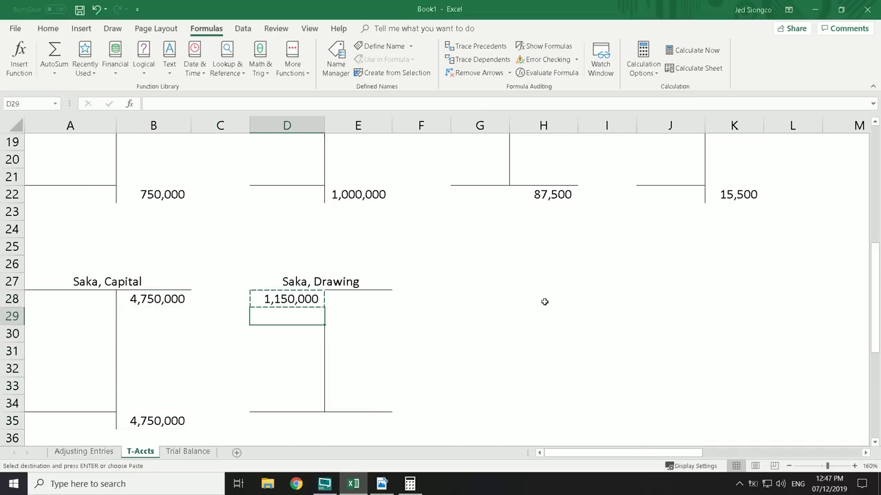
key(Down)
key(Down)
key(Down)
key(Down)
key(Down)
key(Down)
key(Down)
key(Down)
key(Down)
key(Down)
key(Up)
key(Up)
key(Up)
key(Up)
key(ctrl+v)
Total the Service Income credits in balance cell B48 with a SUM of B41 and B42
key(Down)
key(Down)
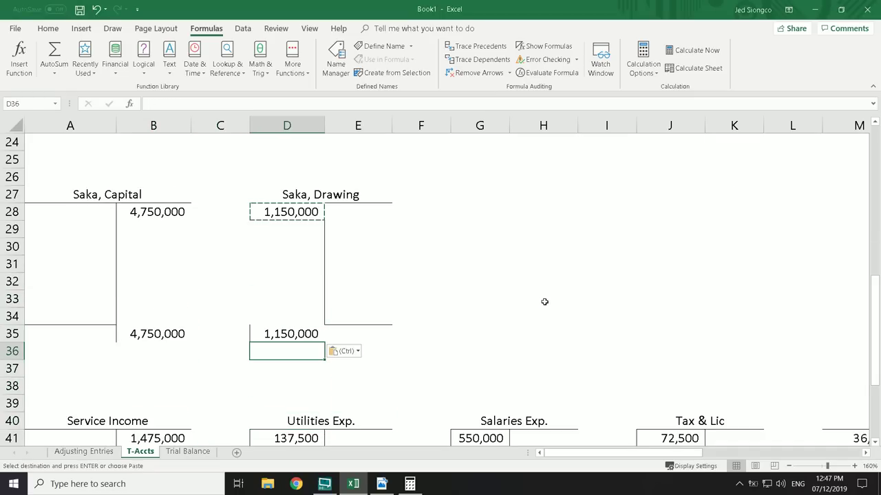
key(Down)
key(Down)
key(Down)
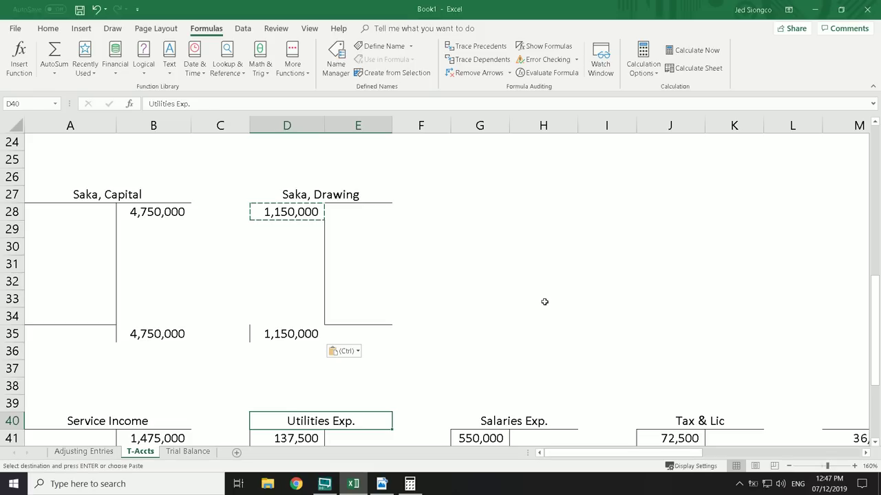
key(Up)
key(Up)
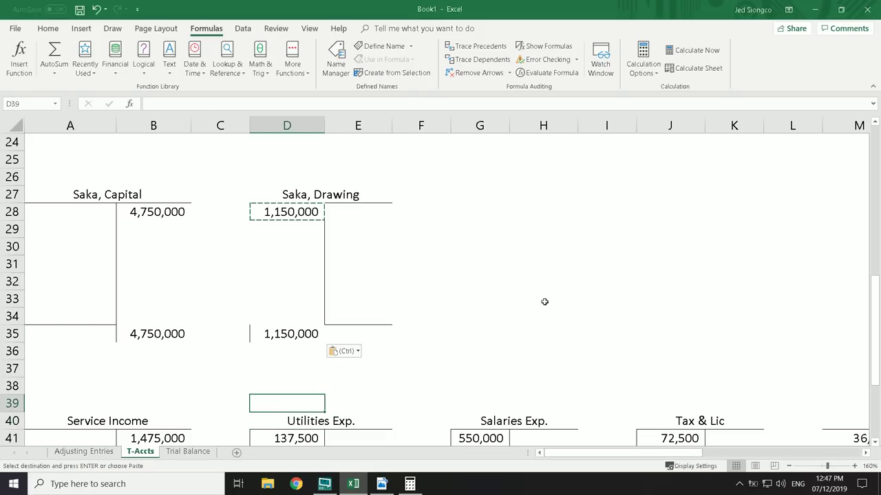
key(Down)
key(Down)
key(Down)
key(Down)
key(Down)
key(Down)
key(Down)
key(Down)
key(Down)
key(Up)
key(Left)
key(Left)
key(Left)
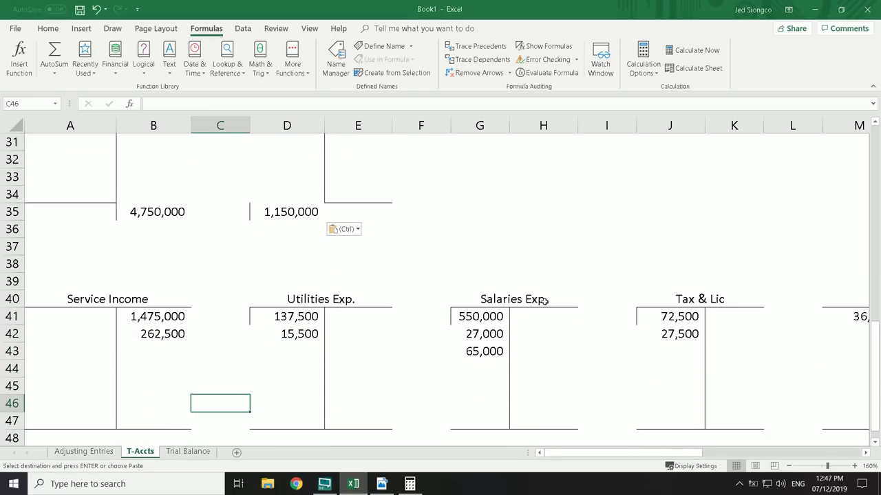
key(Up)
key(Down)
key(Down)
key(Down)
key(Right)
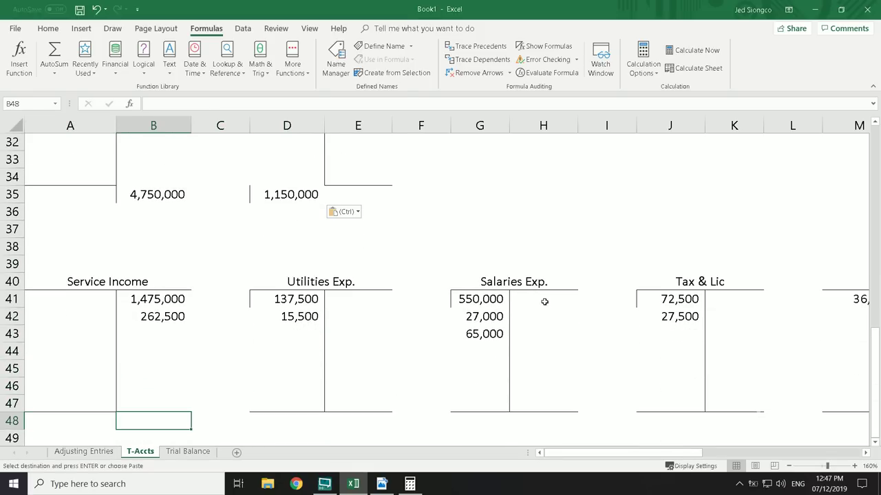
text(=sum)
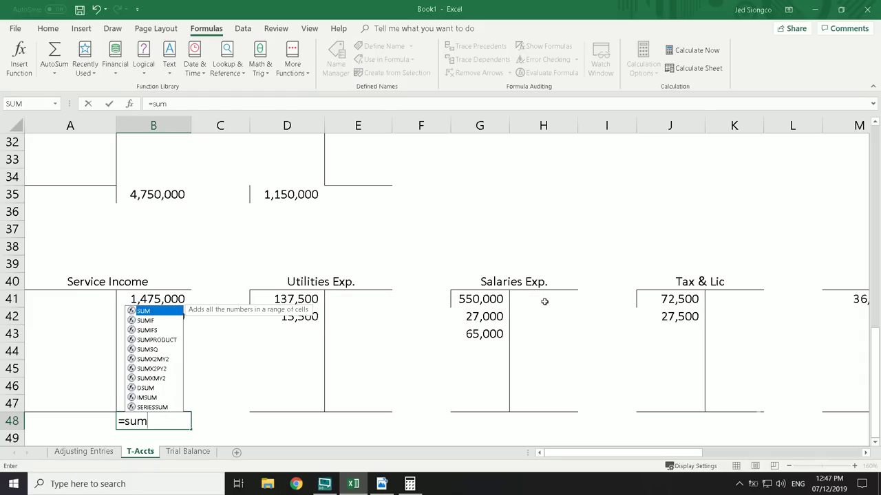
text(()
key(Up)
key(ctrl+Up)
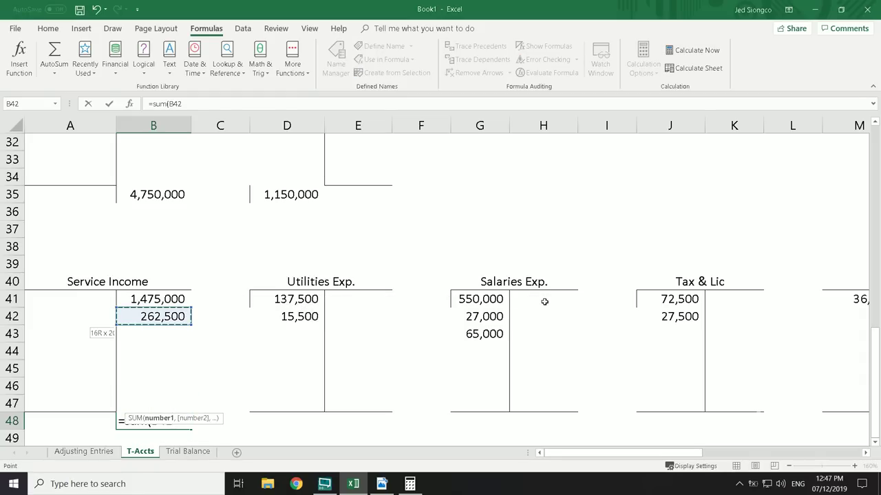
key(shift+Up)
key(Return)
Total the Utilities Exp. debits in balance cell D48 with =SUM(D41:D42)
key(Up)
key(Right)
key(Right)
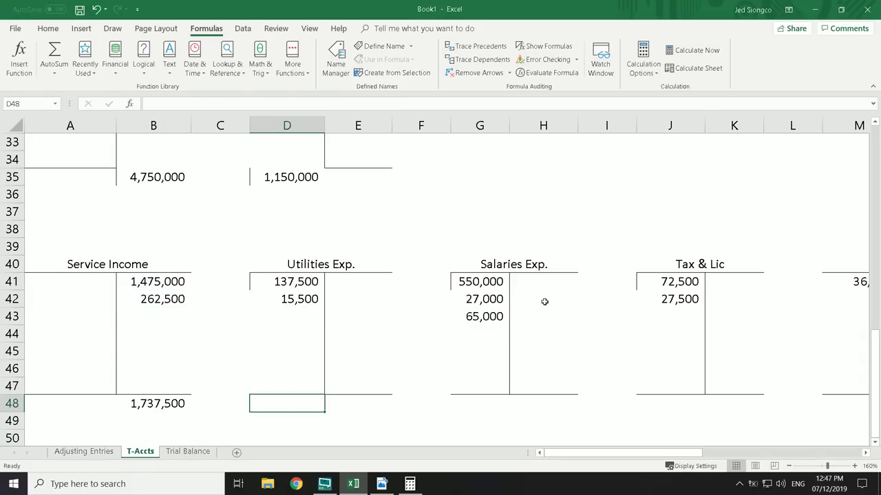
text(=sum()
key(Up)
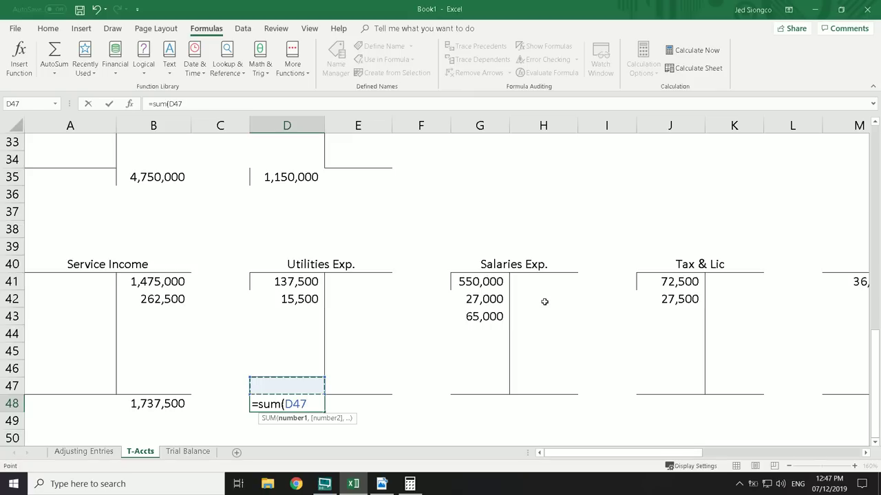
key(ctrl+Up)
key(shift+Up)
key(shift+Up)
key(shift+Down)
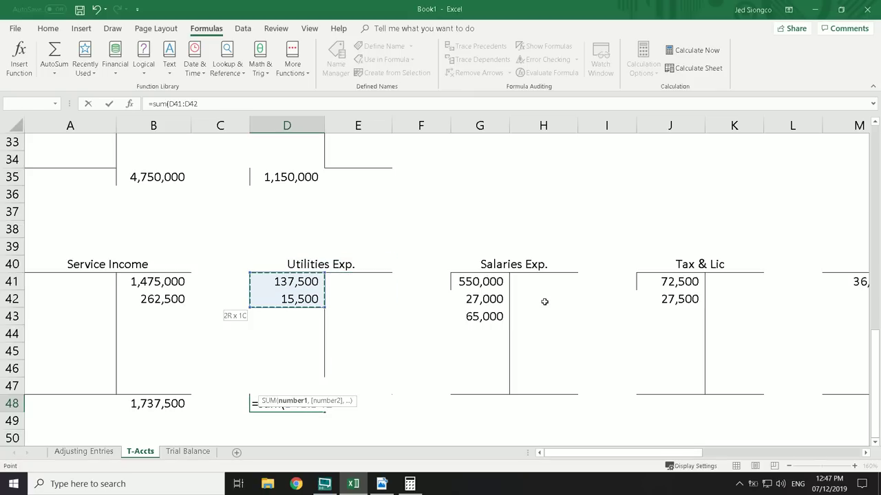
text())
key(Return)
Total the Salaries Exp. debits in balance cell G48 with a SUM of G41 to G43
key(Right)
key(Up)
key(Right)
key(Right)
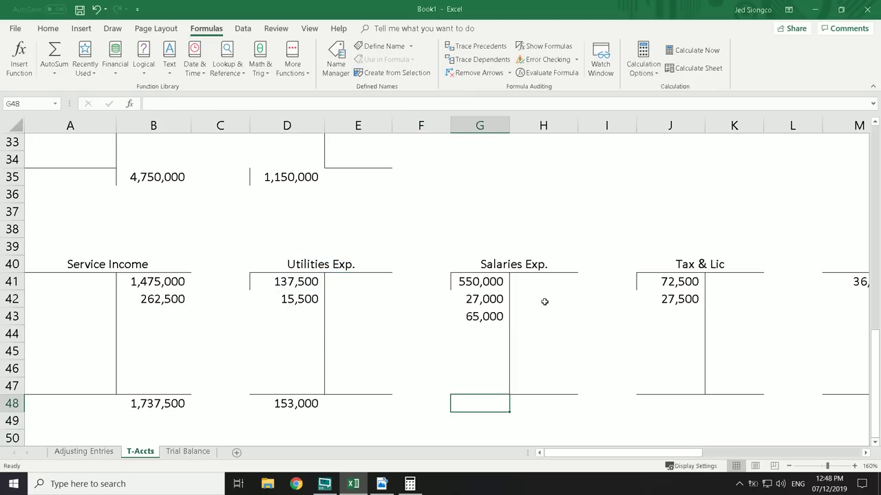
text(=sum()
key(Up)
key(Up)
key(Up)
key(Up)
key(Up)
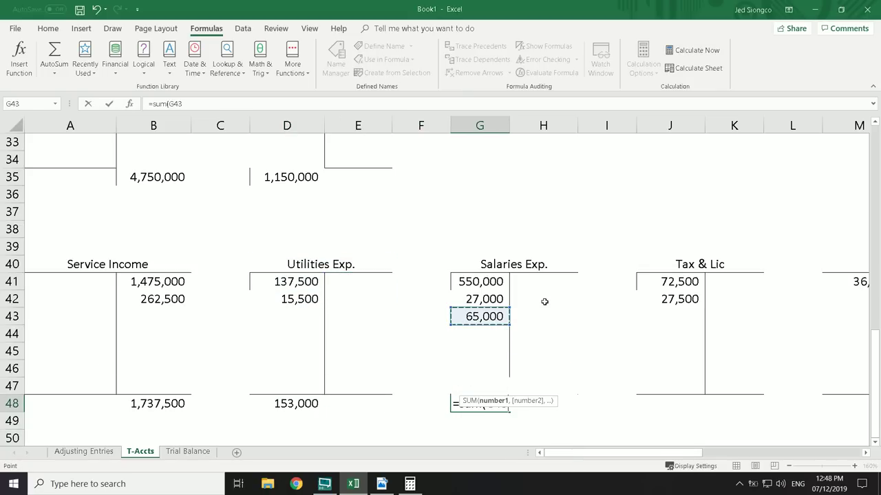
key(shift+Up)
key(shift+Up)
text())
key(Return)
Total the Tax & Lic debits in balance cell J48 with a SUM of J41 and J42
key(Up)
key(Right)
key(Right)
key(Right)
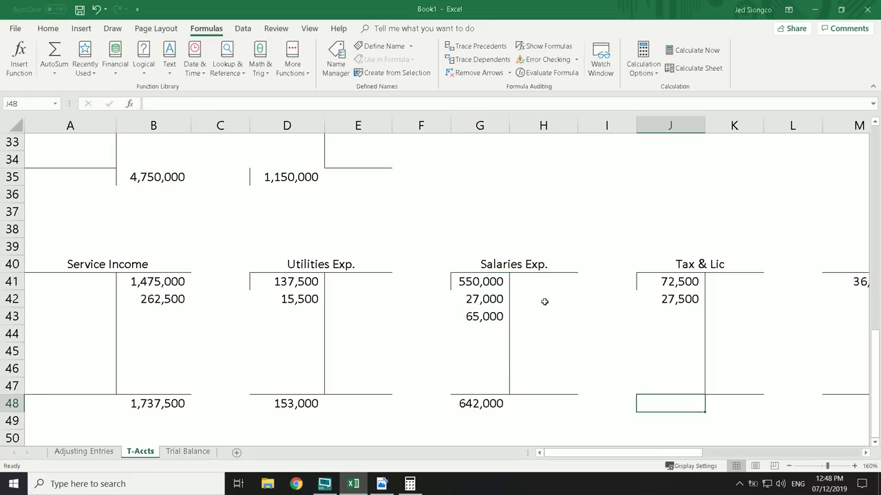
text(=sum()
key(Up)
key(Up)
key(Up)
key(Up)
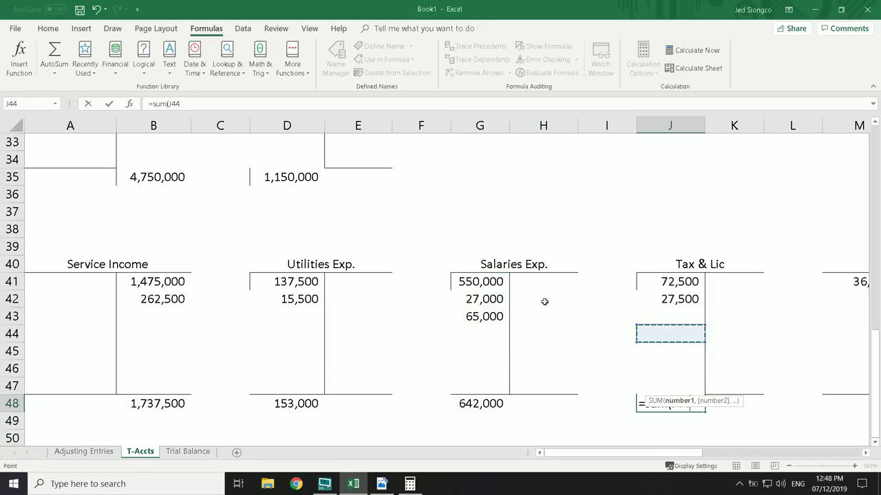
key(Up)
key(Up)
key(shift+Up)
text())
key(Return)
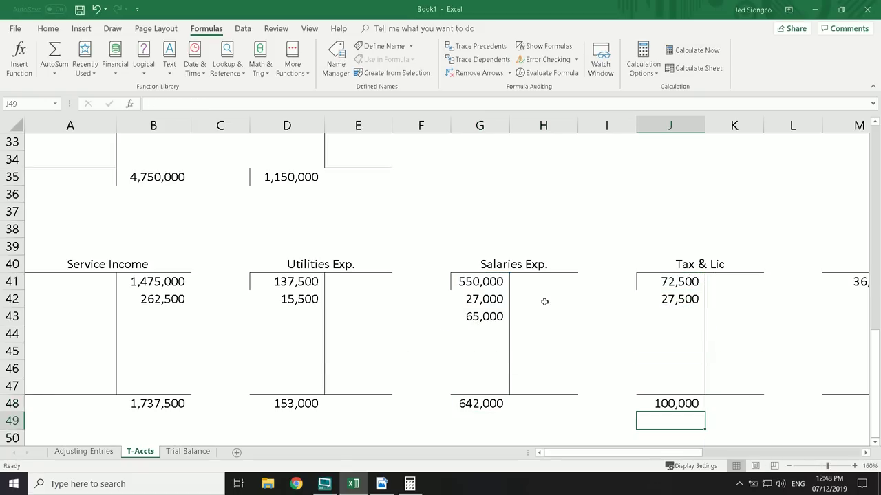
Carry the BDE debit of 36,000 into its balance cell M48 with a reference to M41
key(Right)
key(Right)
key(Right)
key(Right)
key(Up)
key(Left)
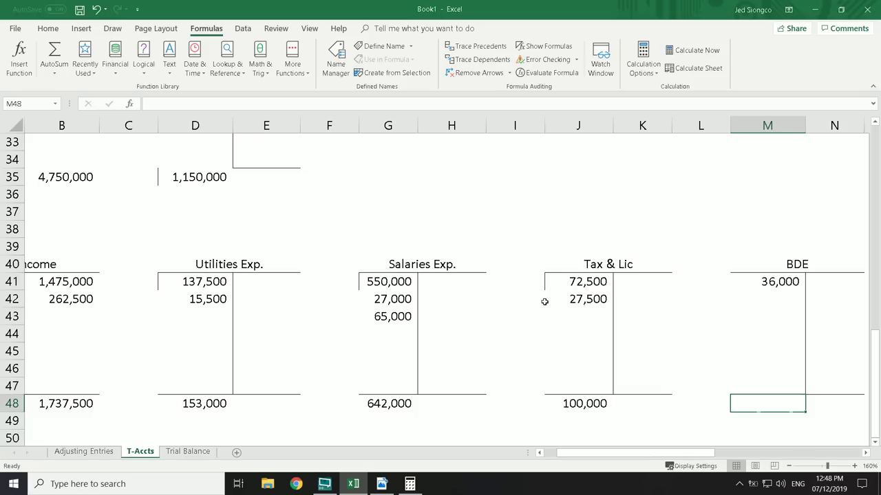
key(Right)
key(Right)
key(Right)
key(Right)
key(Left)
key(Left)
key(Left)
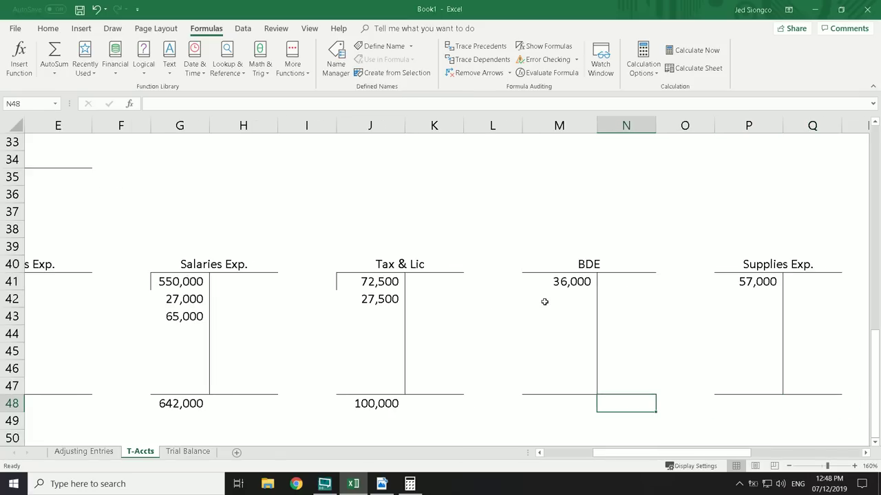
key(Left)
text(=)
key(Up)
key(Up)
key(Up)
key(Up)
key(Up)
key(Up)
key(Up)
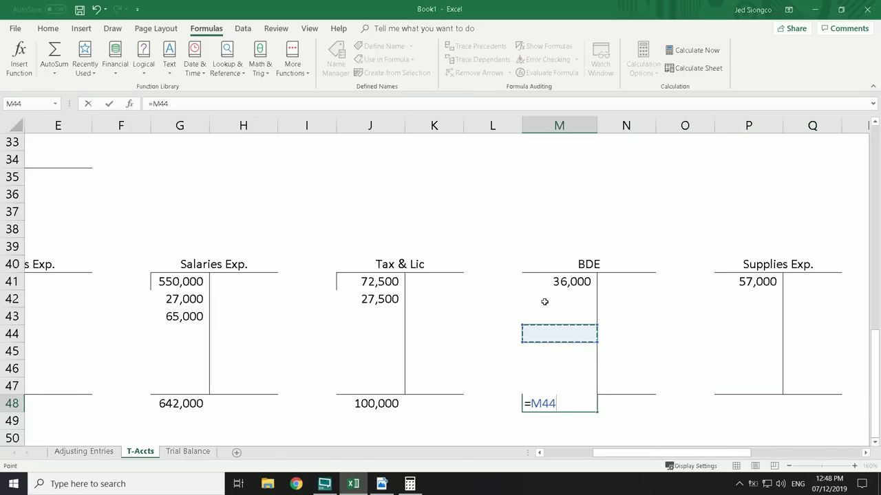
key(Return)
Carry the Supplies Exp. debit of 57,000 into its balance cell P48 with a reference to P41
key(Right)
key(Right)
key(Right)
key(Up)
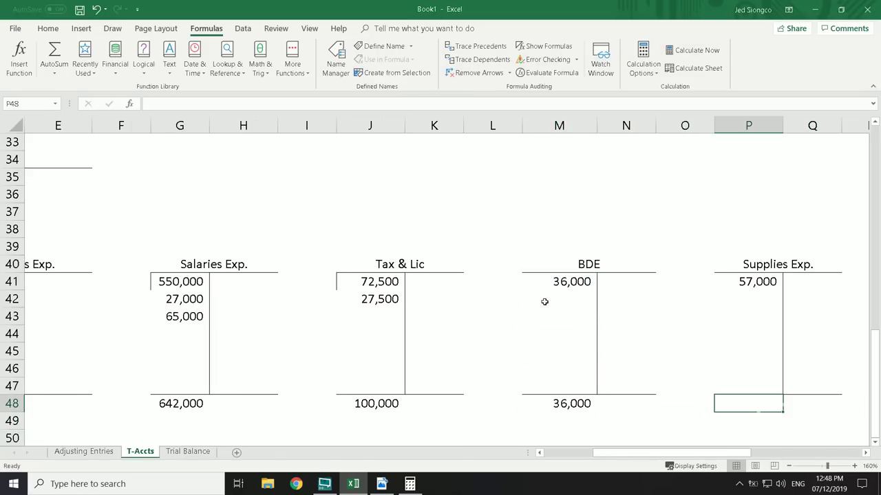
text(=)
key(Up)
key(Up)
key(Up)
key(Up)
key(Up)
key(Up)
key(Up)
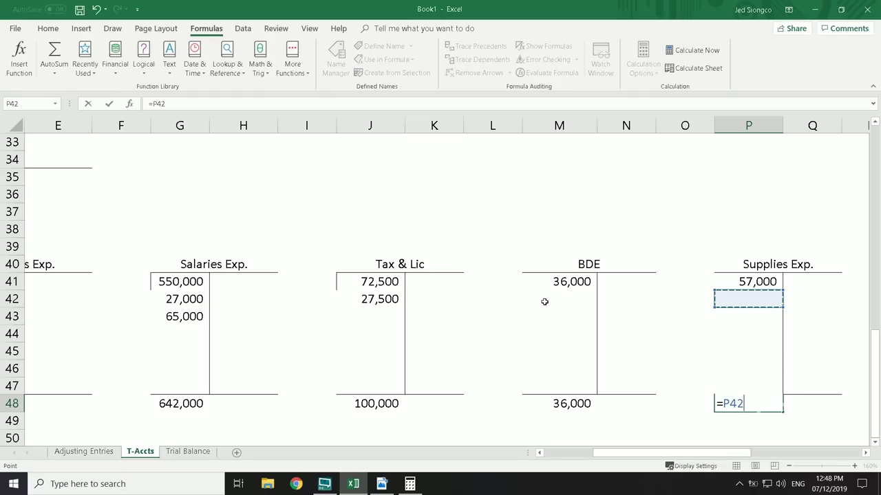
key(Return)
Carry the Insurance Exp. debit of 50,000 into its balance cell S48 with a reference to S41
key(Right)
key(Right)
key(Right)
key(Up)
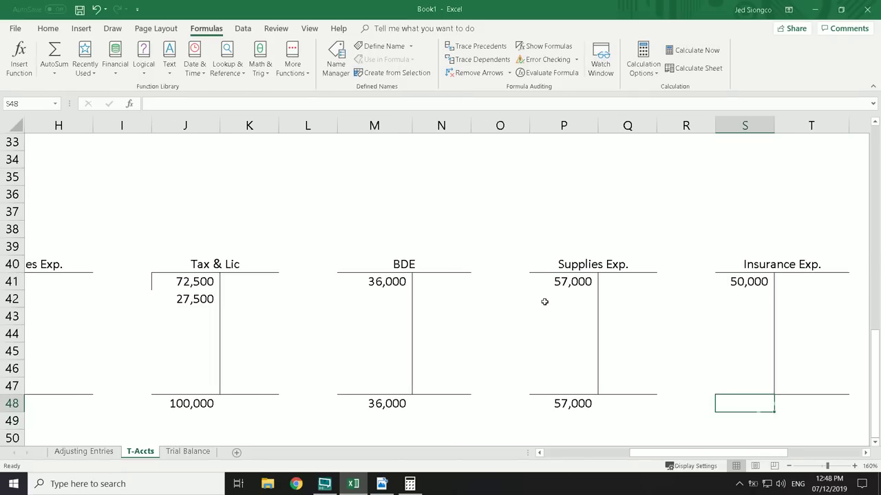
text(=)
key(Up)
key(Up)
key(Up)
key(Up)
key(Up)
key(Up)
key(Up)
key(Return)
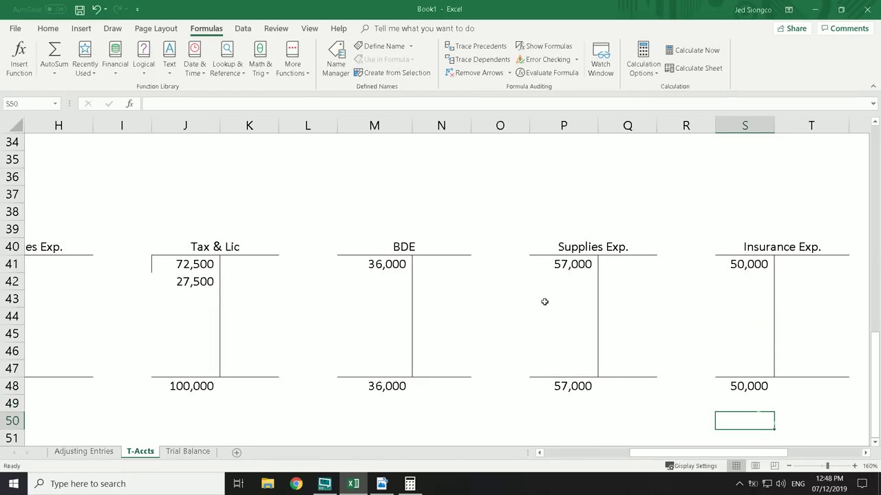
Carry the Depreciation Exp. debit of 250,000 into its balance cell V48 with a reference to V41
key(Right)
key(Right)
key(Right)
key(Up)
text(=)
key(Up)
key(Up)
key(Up)
key(Up)
key(Up)
key(Up)
key(Up)
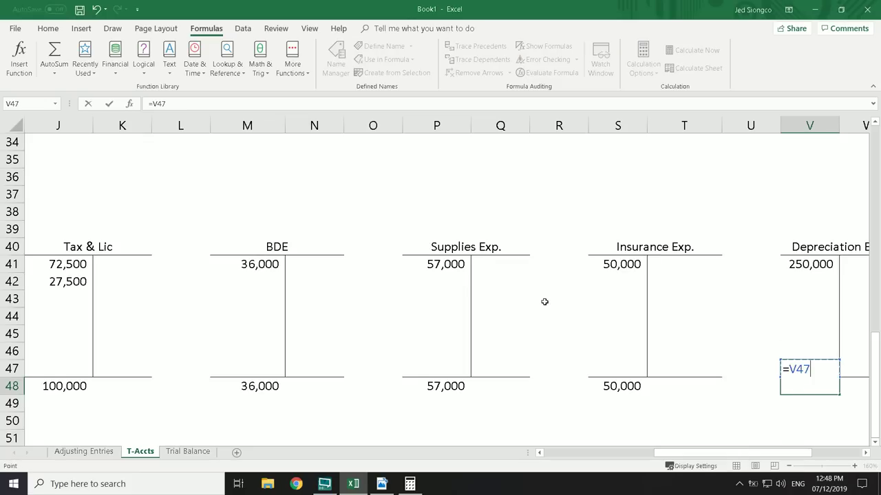
key(Return)
Carry the Interest Exp. debit of 150,000 into its balance cell Y48 with a reference to Y41
key(Right)
key(Right)
key(Right)
key(Right)
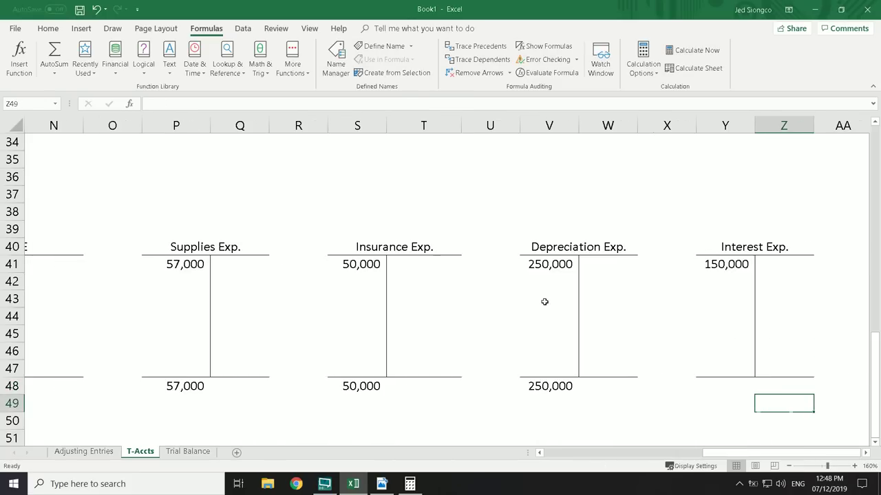
key(Up)
key(Left)
text(=)
key(Up)
key(Up)
key(Up)
key(Up)
key(Up)
key(Up)
key(Up)
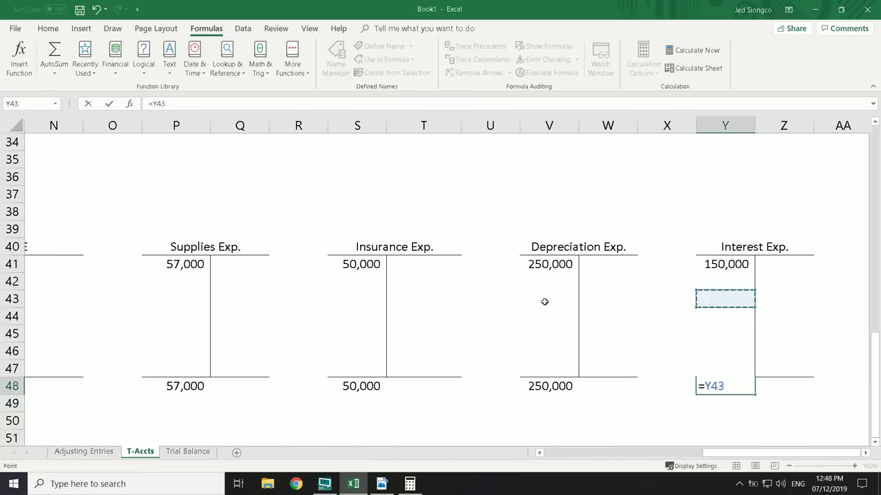
key(Return)
Look back over the completed T-accounts, from Interest Exp. up to the Cash account in A1
key(Right)
key(Right)
key(Right)
key(Right)
key(Right)
key(Up)
key(Left)
key(Left)
key(Left)
key(Left)
key(Left)
key(Left)
key(Left)
key(Left)
key(Left)
key(Left)
key(Left)
key(Left)
key(Left)
key(Left)
key(Left)
key(Left)
key(Left)
key(Left)
key(Left)
key(Left)
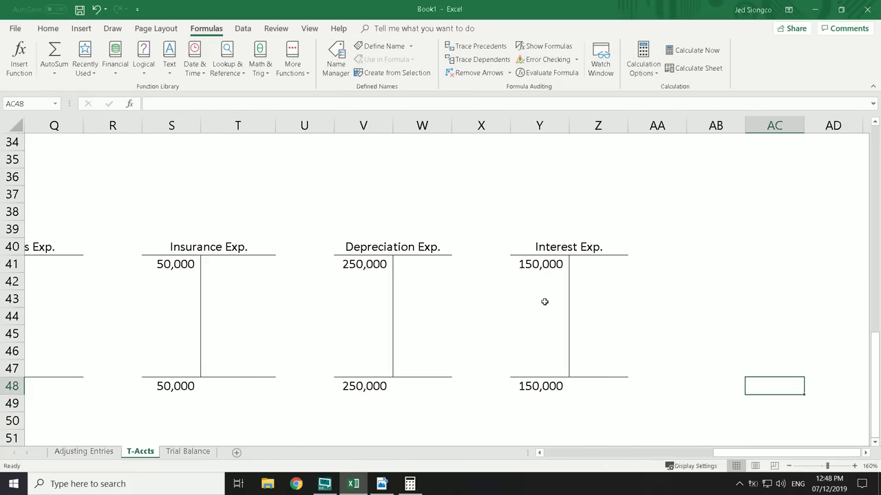
key(Up)
key(Up)
key(Up)
key(Up)
key(Up)
key(Up)
key(Up)
key(Up)
key(Up)
key(Up)
key(Up)
key(Up)
key(Up)
key(Up)
key(Up)
key(Up)
key(Up)
key(Up)
key(Up)
key(Up)
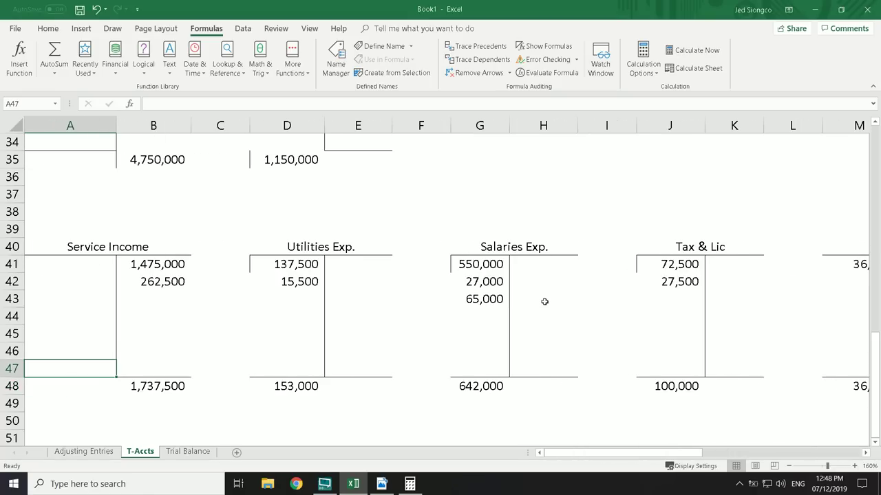
key(Up)
key(Up)
key(Up)
key(Up)
key(Up)
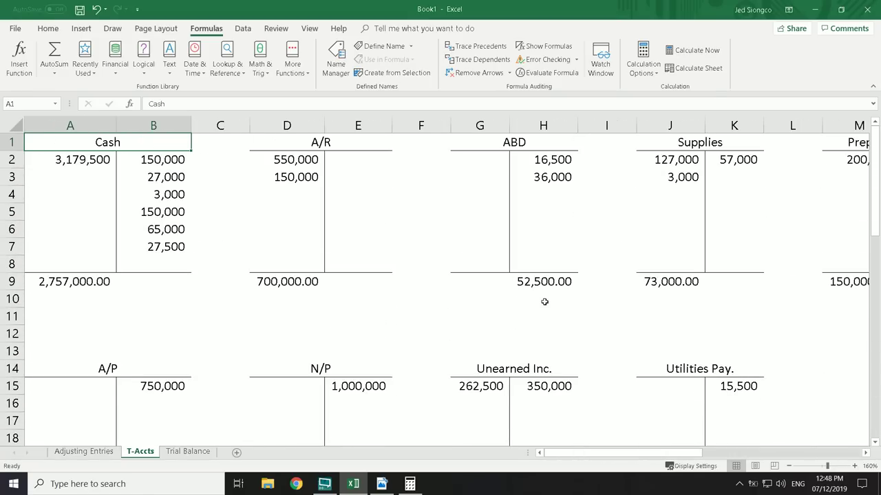
Create a copy of the Trial Balance sheet at the end of the workbook
click(197, 452)
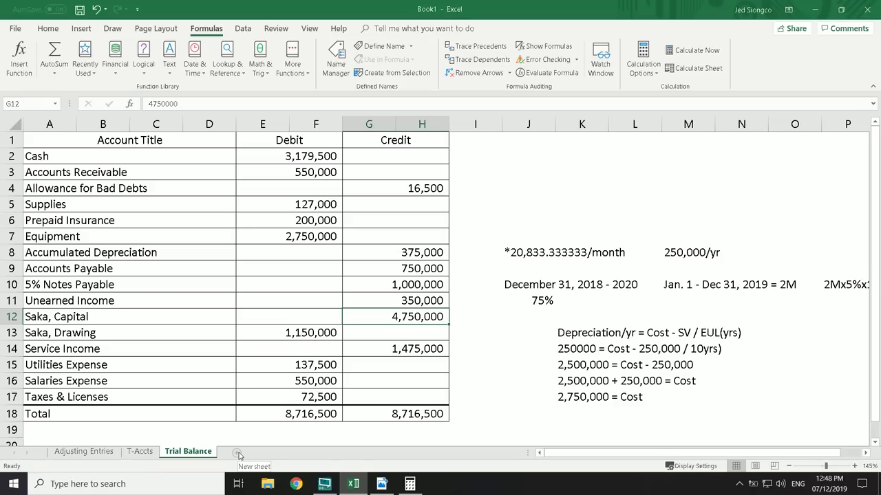
right_click(196, 455)
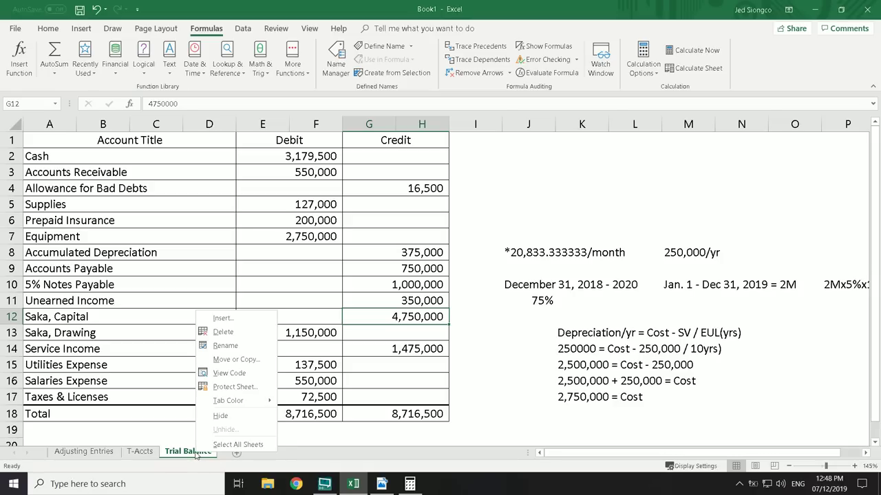
click(252, 360)
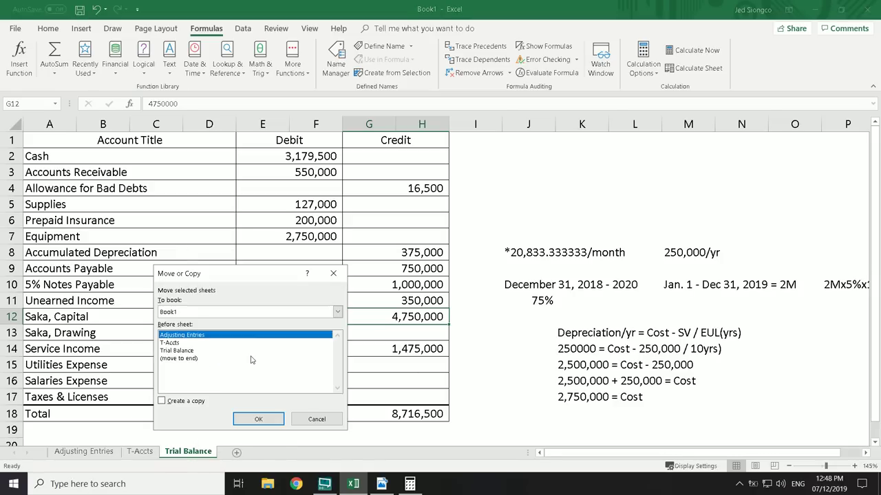
click(187, 401)
click(197, 359)
click(258, 418)
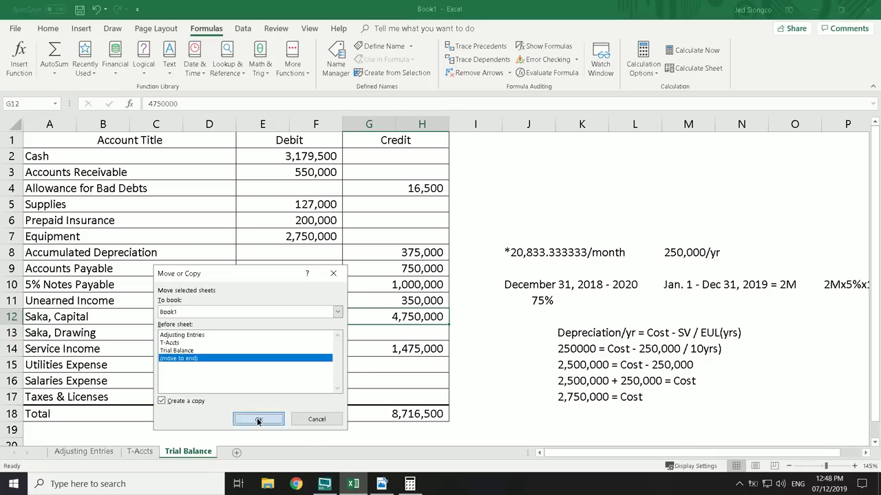
Rename the copied trial balance sheet as Adjusted TB
right_click(250, 454)
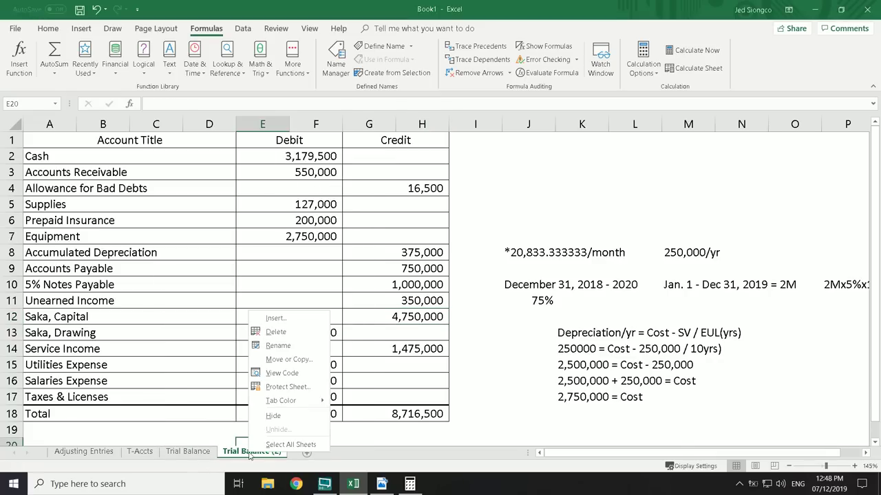
click(278, 345)
text(Adjusted TB)
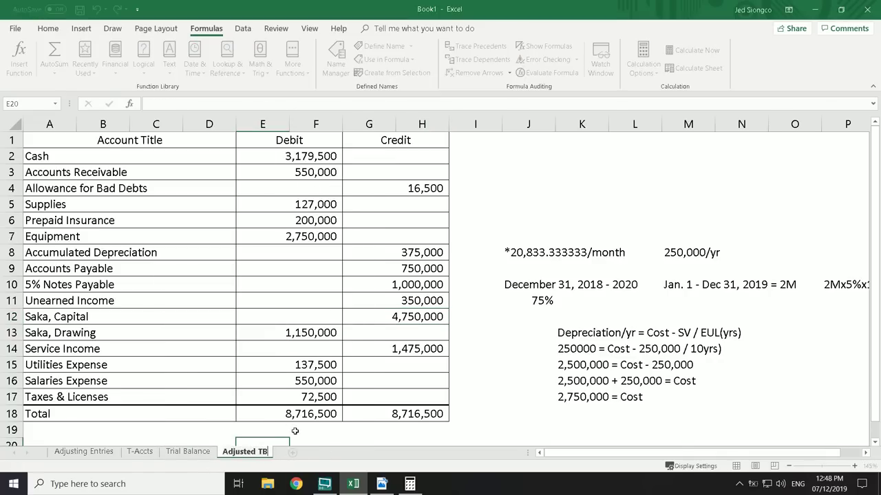
key(Return)
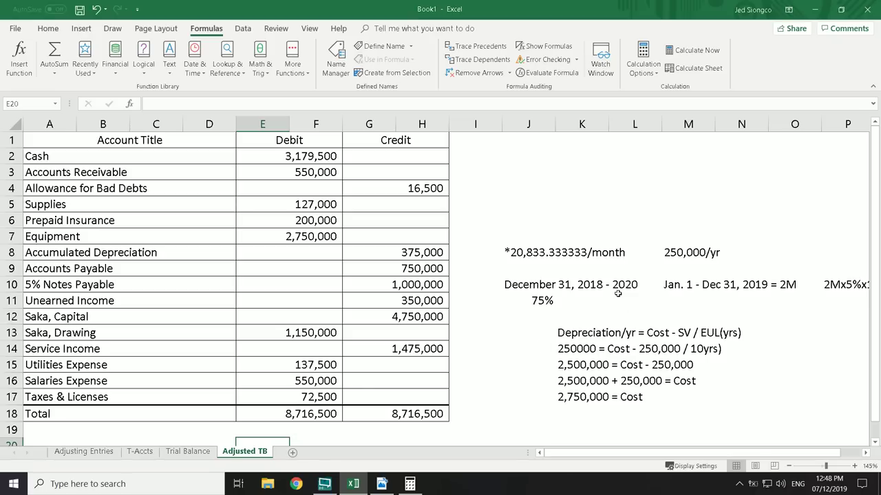
Clear the working notes beside the table on Adjusted TB, from J8:M17 to the remaining note in row 10
drag(511, 247, 674, 399)
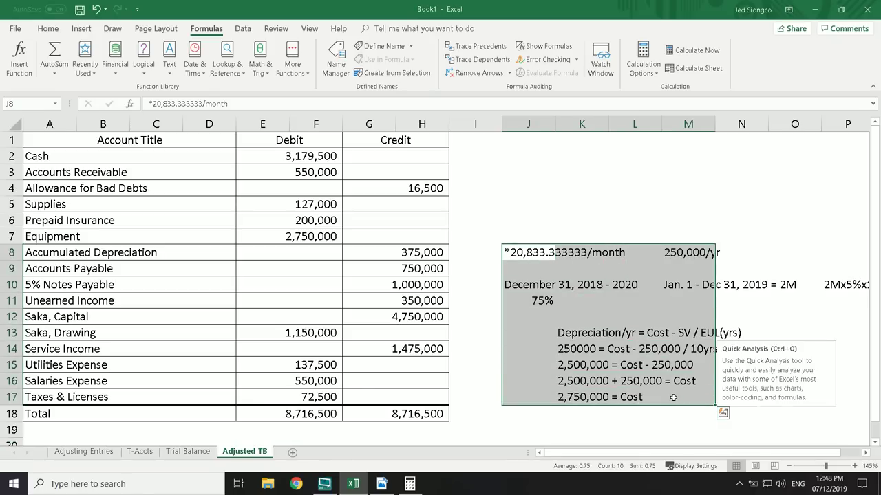
key(Delete)
click(856, 280)
key(Delete)
scroll(603, 289, right, 3)
click(605, 288)
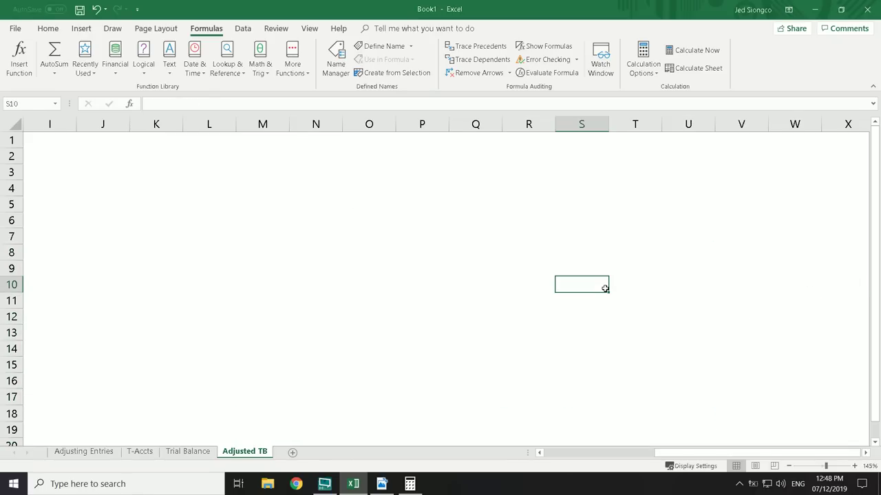
drag(688, 452, 578, 453)
click(666, 336)
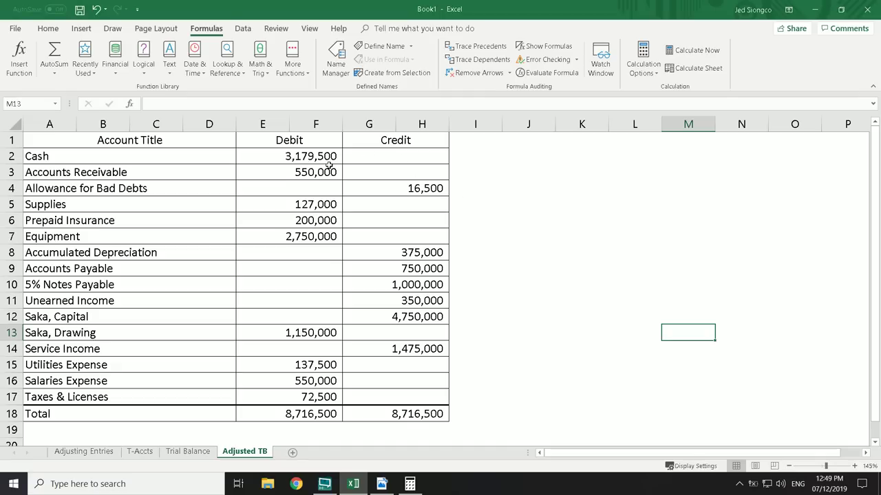
Copy the Cash balance of 2,757,000 from T-Accts cell A9 into the Cash debit cell E2 of Adjusted TB
click(188, 451)
click(244, 452)
click(139, 451)
click(66, 284)
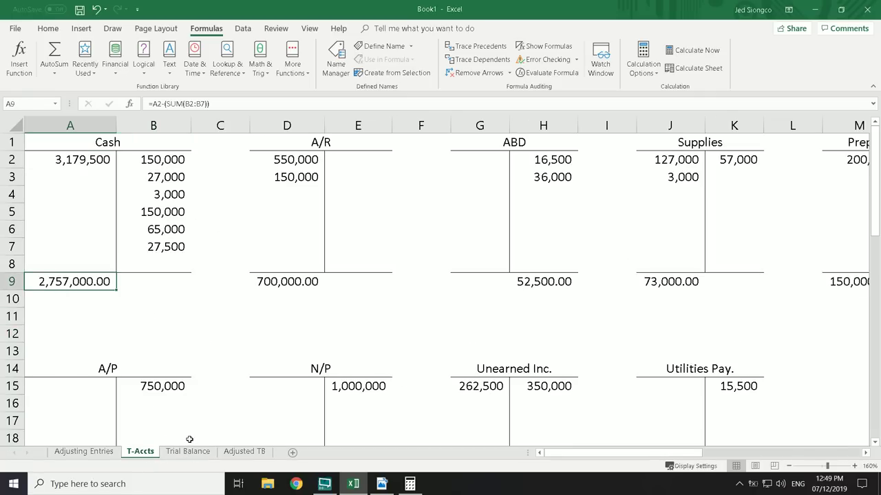
key(ctrl+c)
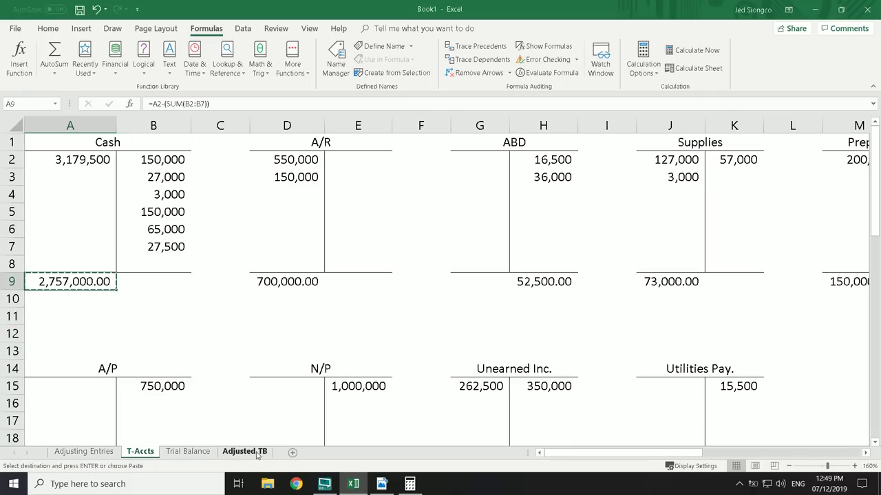
click(255, 452)
click(288, 154)
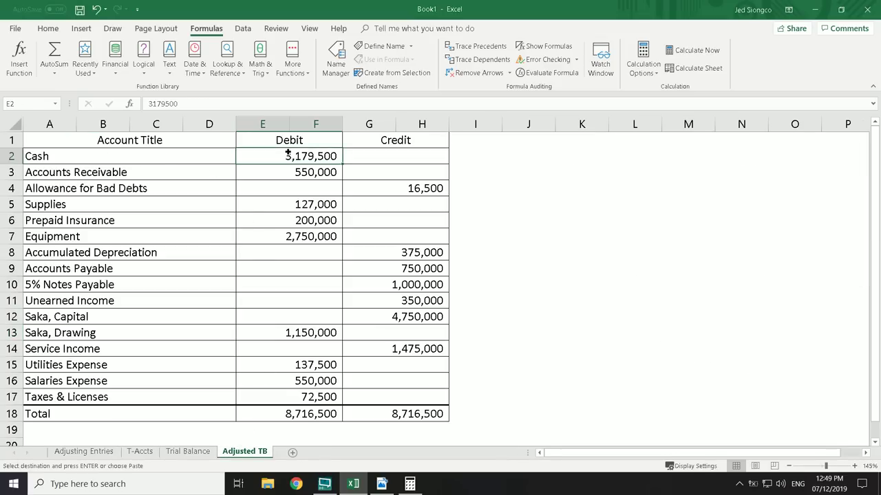
key(ctrl+v)
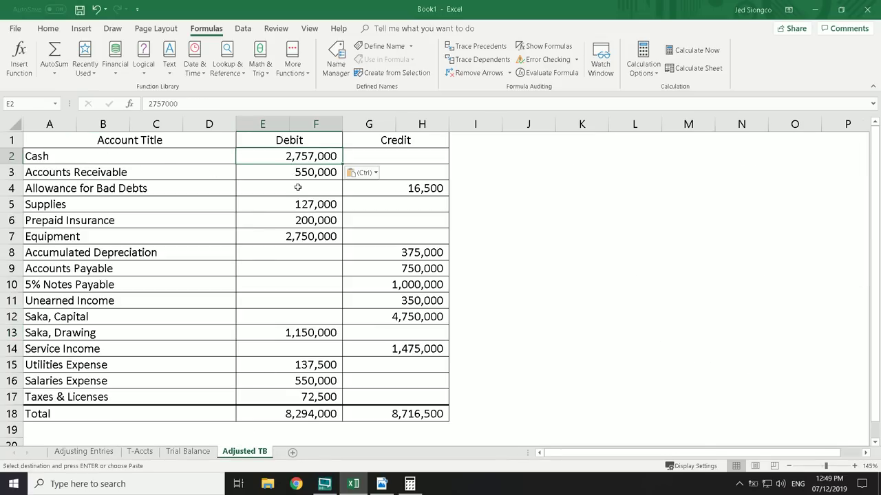
Copy the A/R balance of 700,000 from T-Accts cell D9 into the Accounts Receivable debit cell E3 of Adjusted TB
click(145, 452)
click(273, 285)
key(ctrl+c)
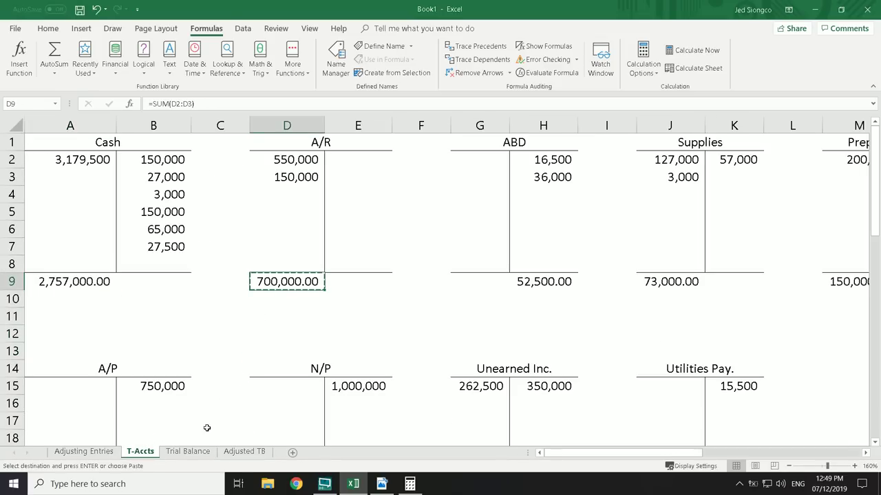
click(244, 451)
click(299, 174)
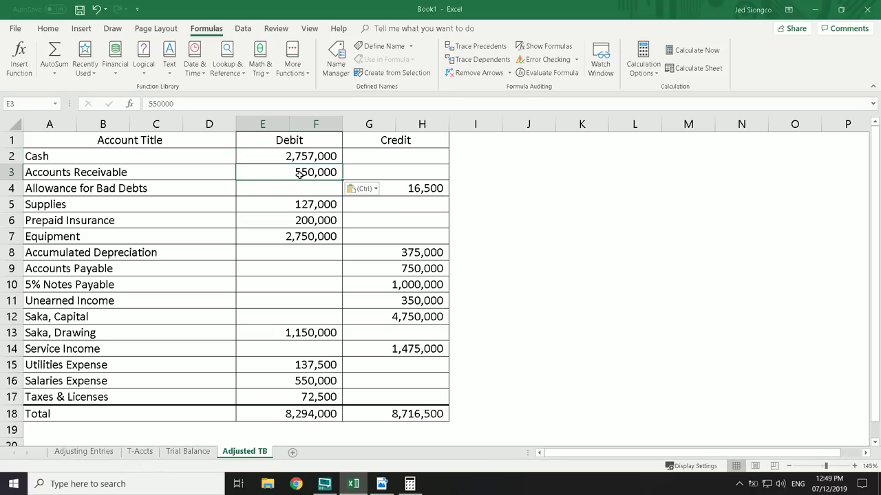
key(ctrl+v)
Copy the ABD balance of 52,500 from T-Accts cell H9 into the Allowance for Bad Debts credit cell G4 of Adjusted TB
click(187, 452)
click(140, 451)
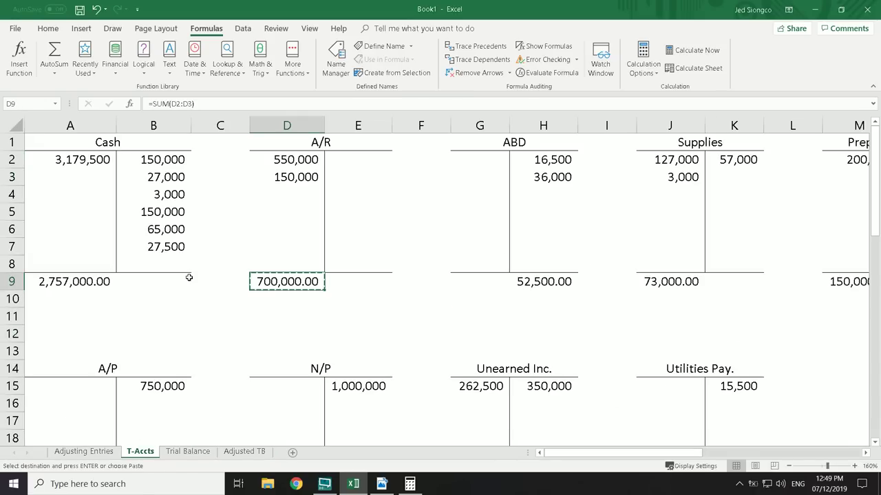
click(531, 278)
key(ctrl+c)
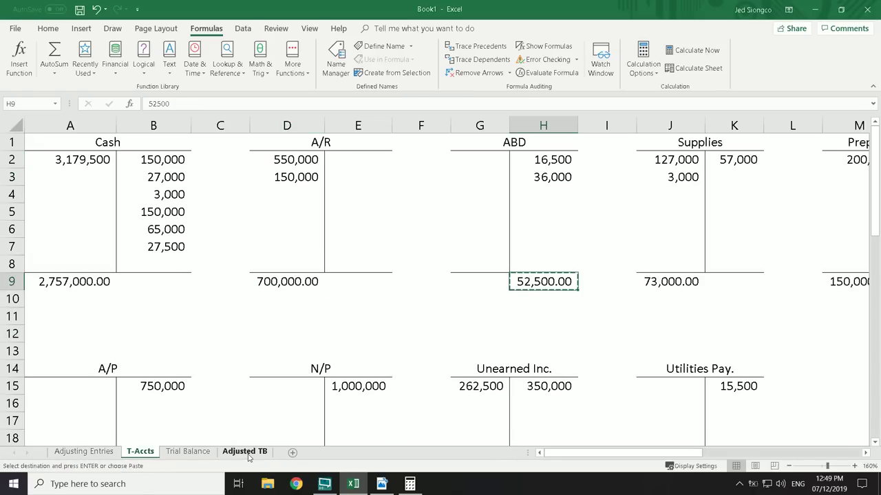
click(245, 452)
click(407, 192)
key(ctrl+v)
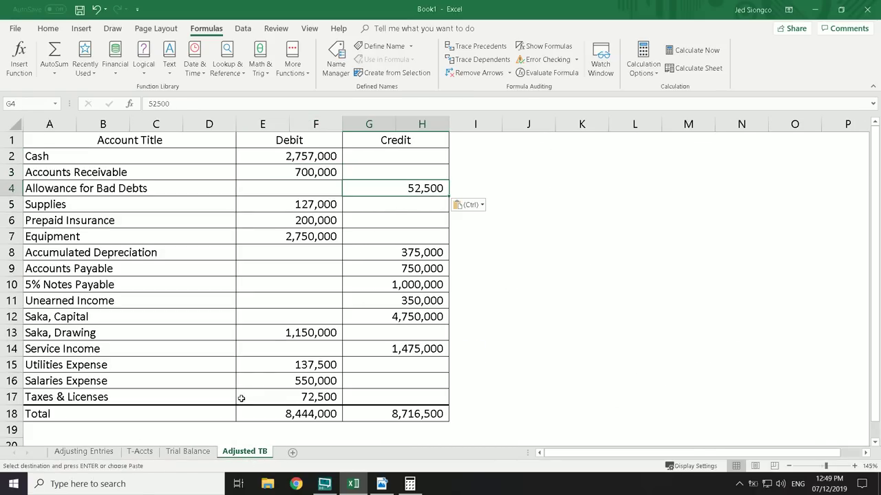
Copy the Supplies balance of 73,000 from T-Accts cell J9 into the Supplies debit cell E5 of Adjusted TB
click(141, 451)
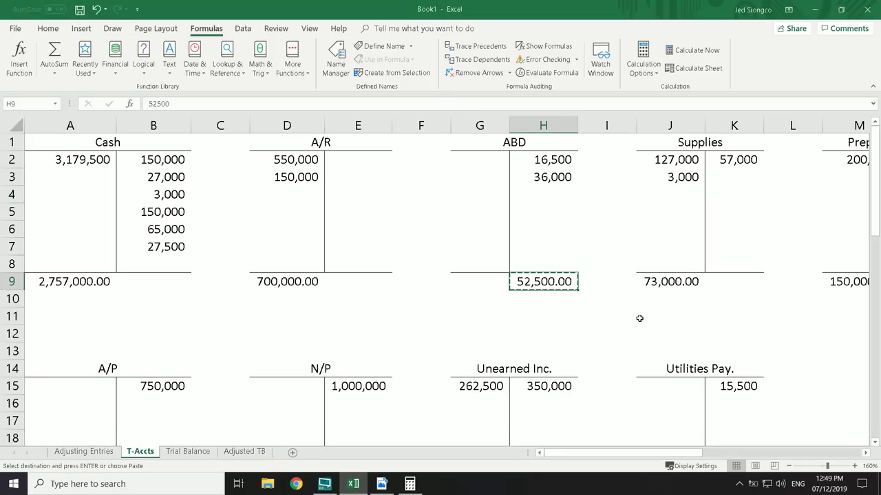
click(648, 285)
click(252, 456)
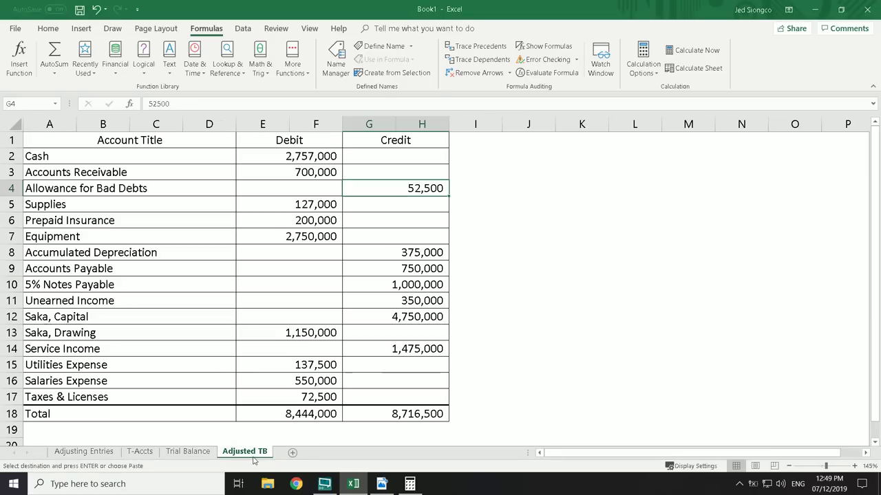
click(330, 203)
key(ctrl+v)
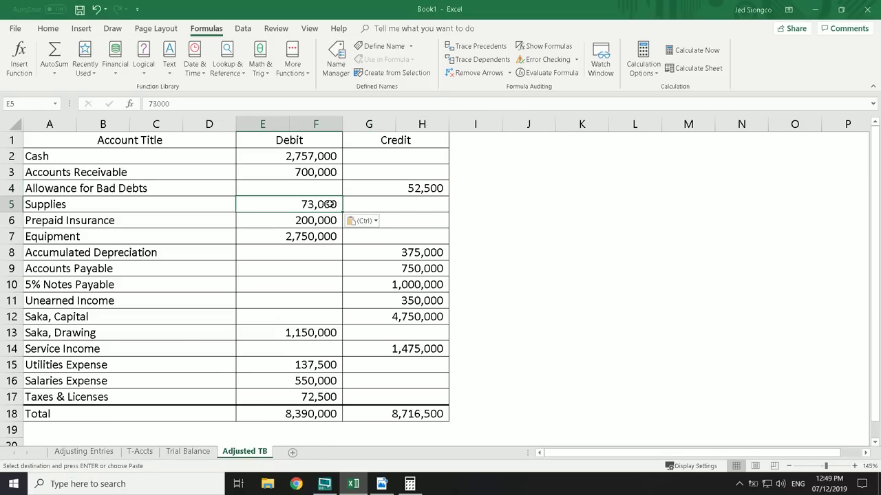
Copy the Prep. Insurance balance of 150,000 from T-Accts cell M9 into the Prepaid Insurance debit cell E6 of Adjusted TB
click(140, 451)
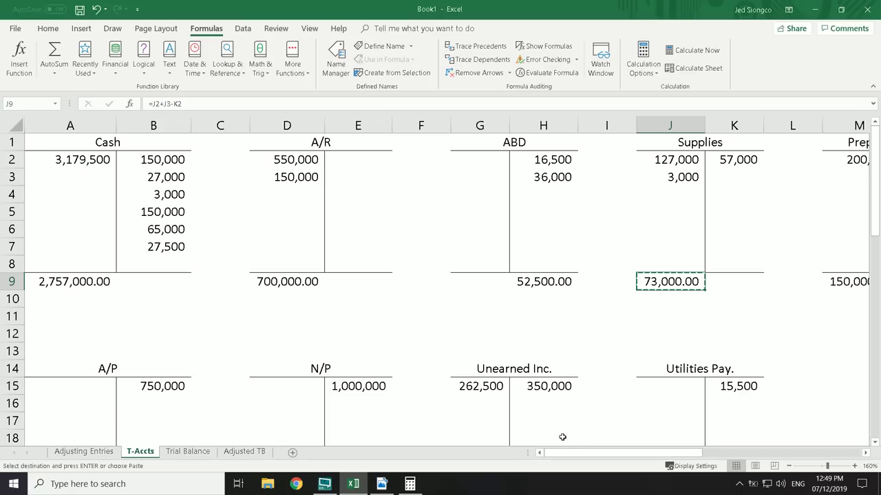
drag(574, 451, 650, 445)
click(444, 282)
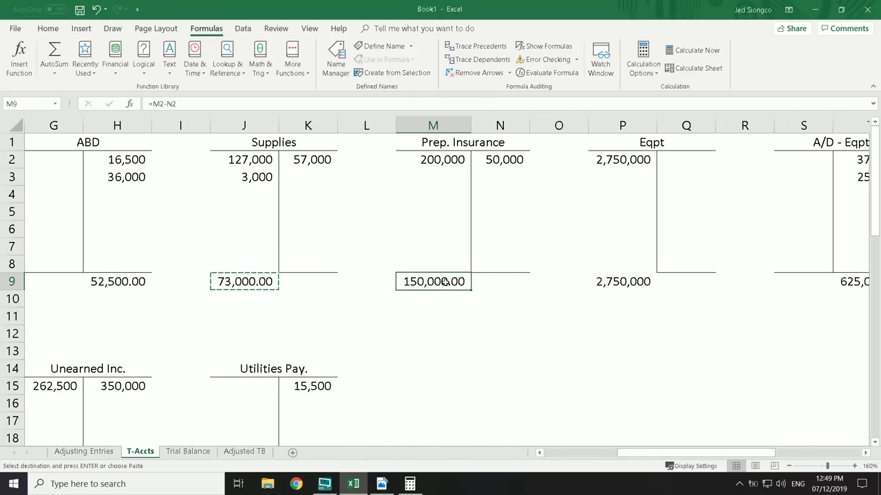
click(244, 451)
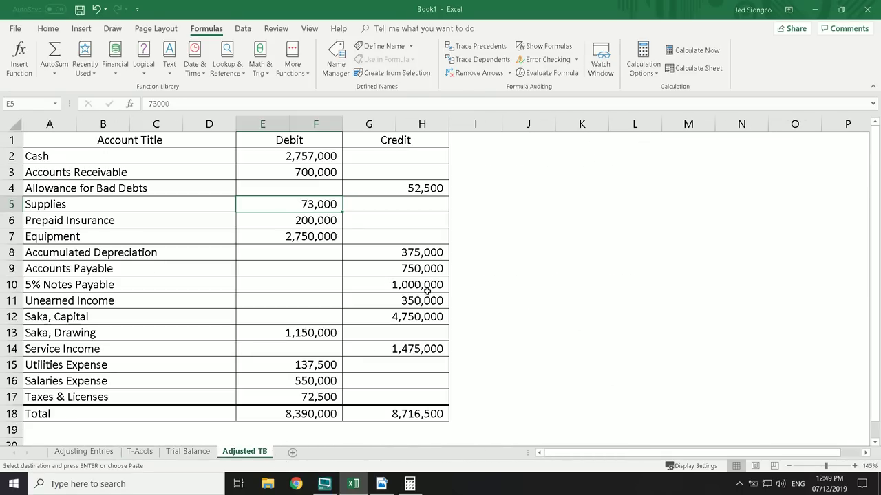
click(316, 217)
key(ctrl+v)
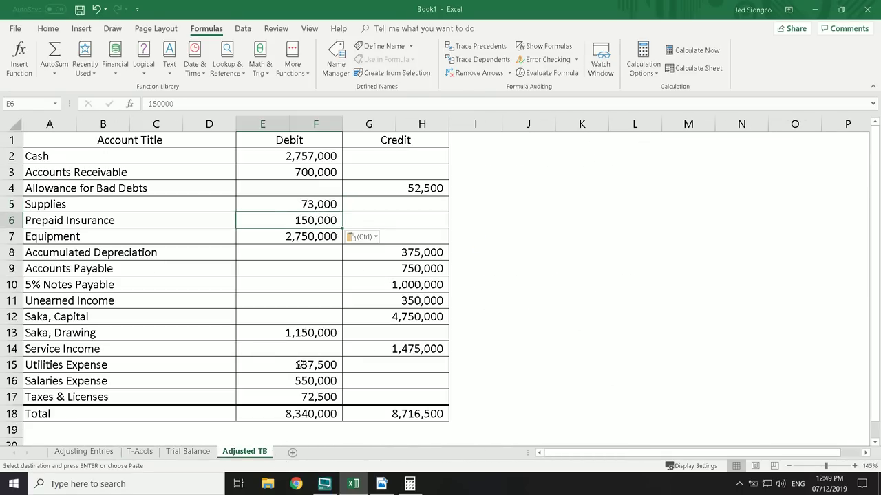
Compare the Eqpt balance in T-Accts cell P9 with the Equipment debit on Adjusted TB
click(144, 454)
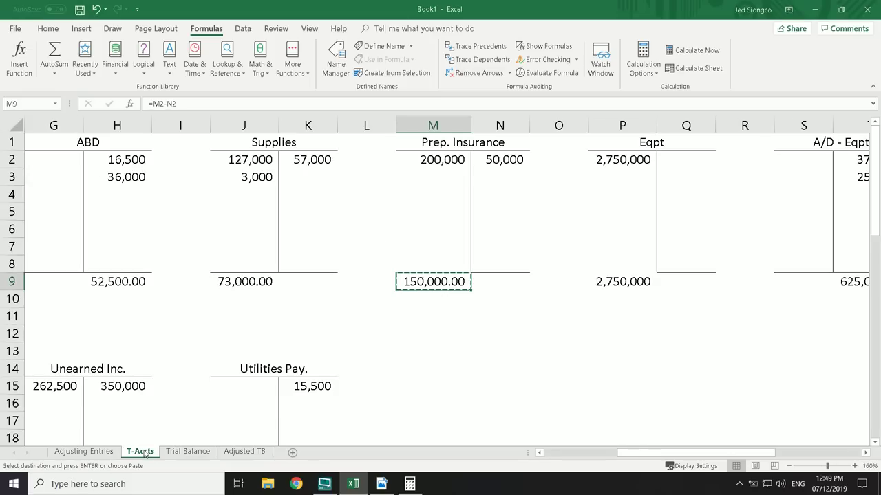
click(605, 284)
key(ctrl+c)
click(263, 453)
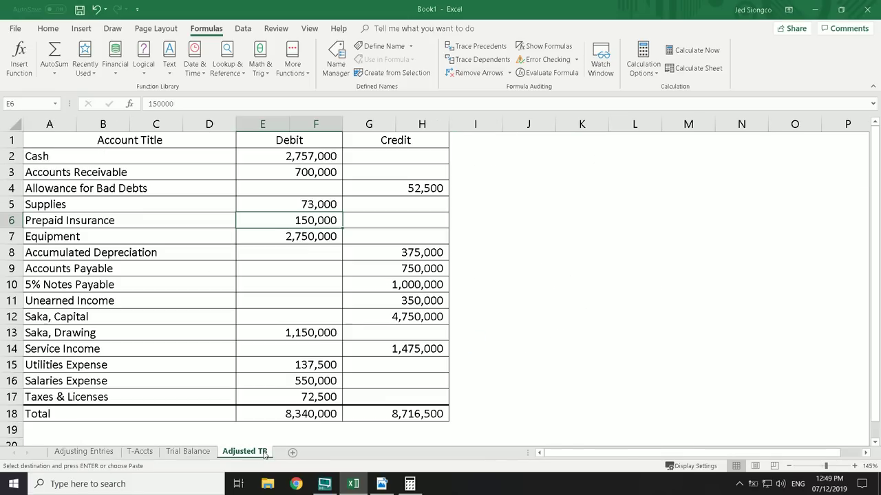
Copy the A/D - Eqpt balance of 625,000 from T-Accts cell T9 into the Accumulated Depreciation credit cell G8 of Adjusted TB
click(139, 452)
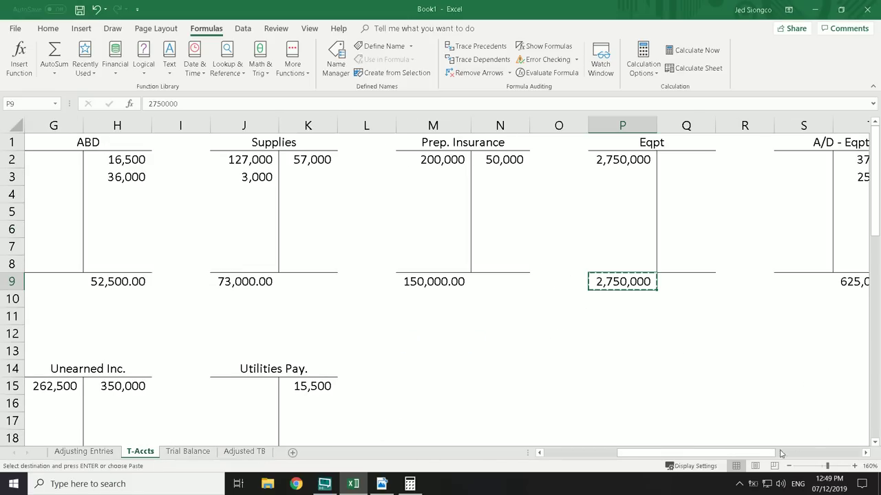
scroll(777, 453, right, 3)
click(649, 283)
key(ctrl+c)
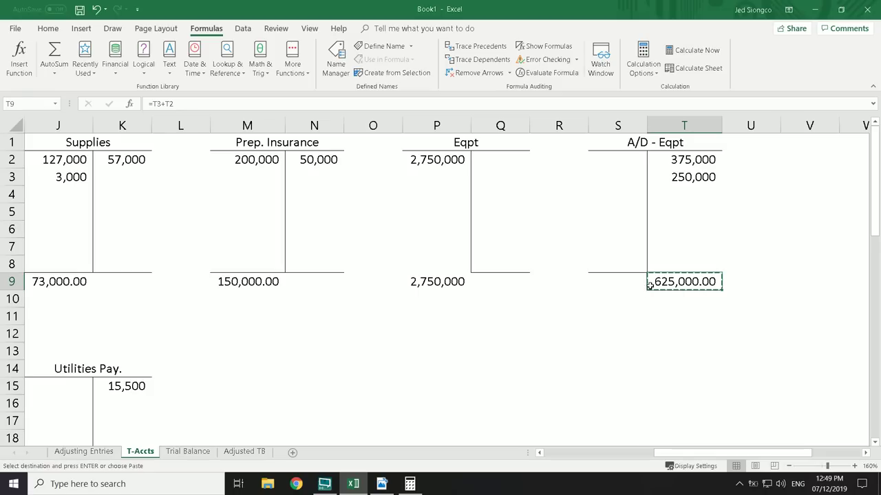
click(245, 452)
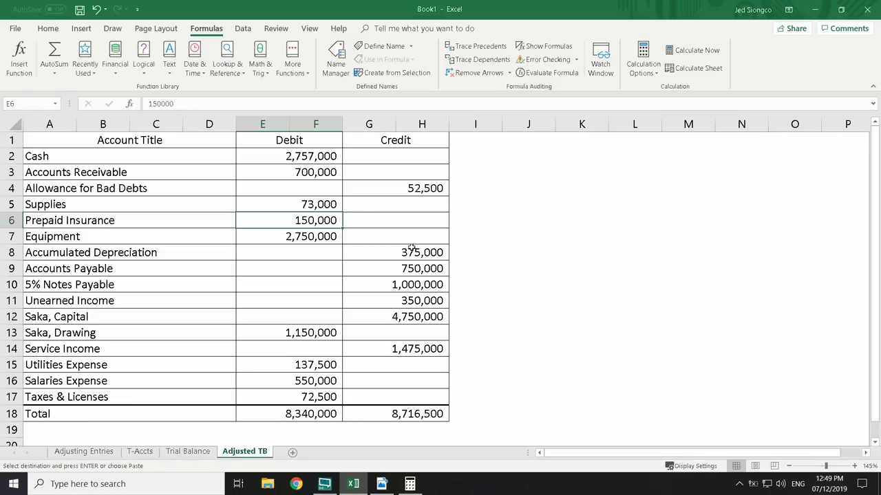
click(397, 255)
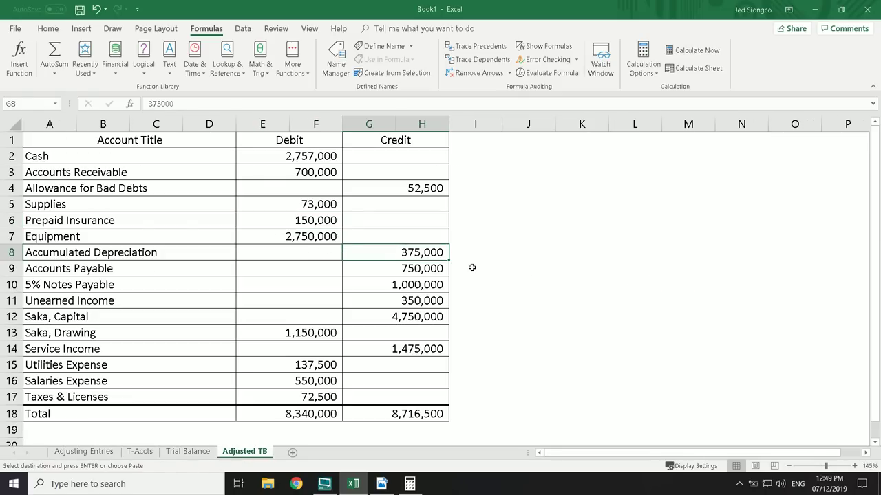
key(ctrl+v)
click(595, 301)
Copy the Unearned Inc. balance of 87,500 from T-Accts cell H22 into the Unearned Income credit cell G11 of Adjusted TB
click(284, 270)
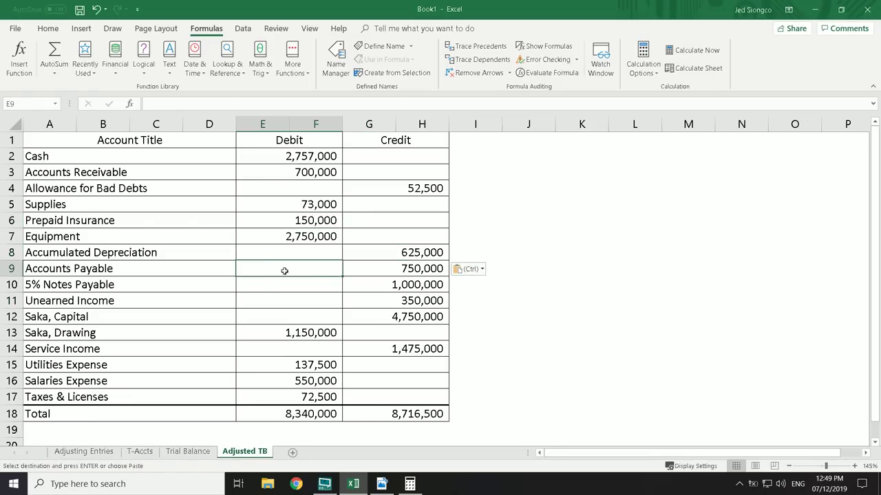
click(375, 274)
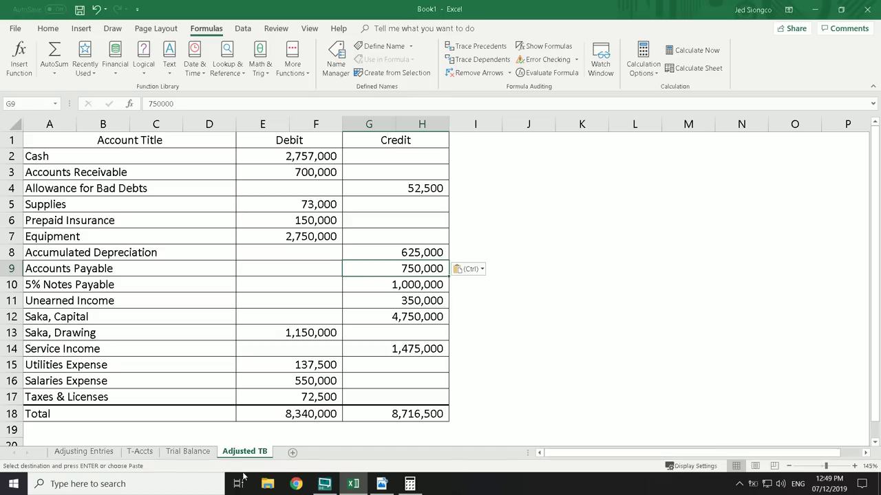
click(139, 451)
scroll(136, 309, down, 3)
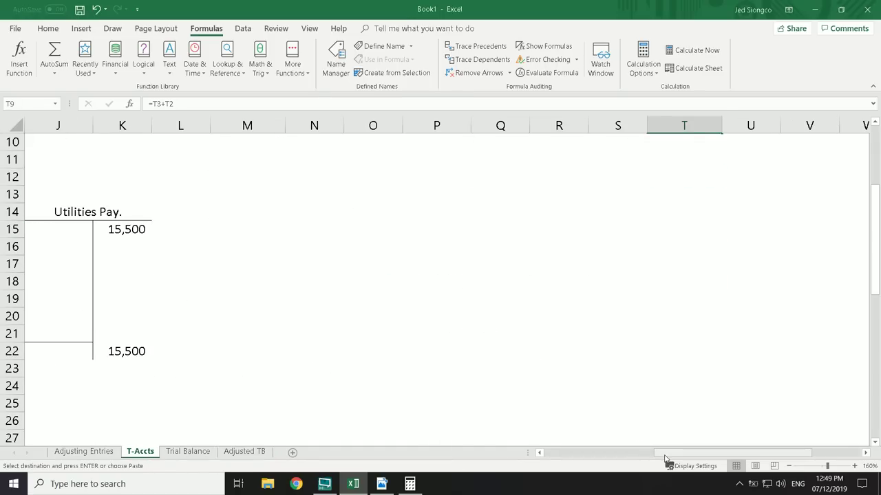
drag(664, 458, 554, 459)
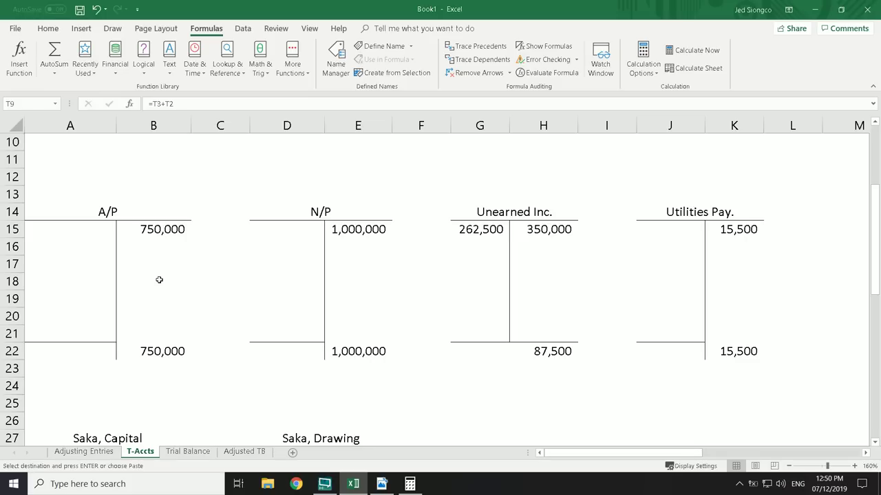
click(541, 352)
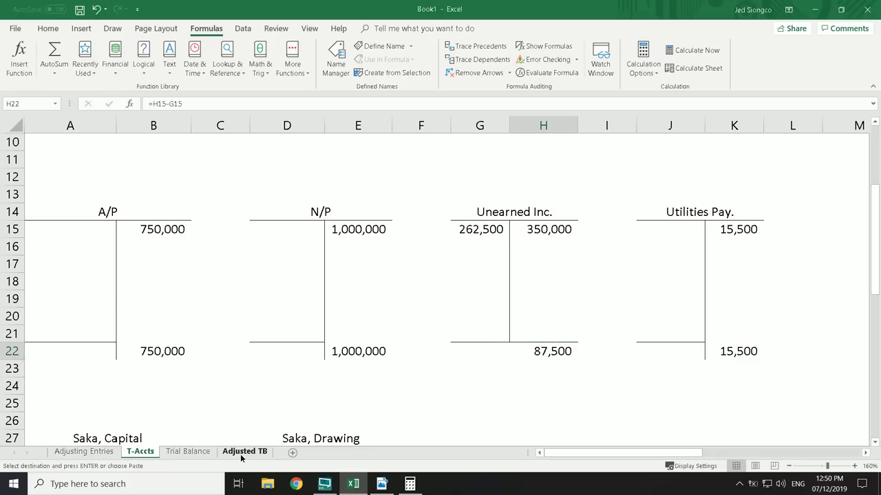
click(241, 452)
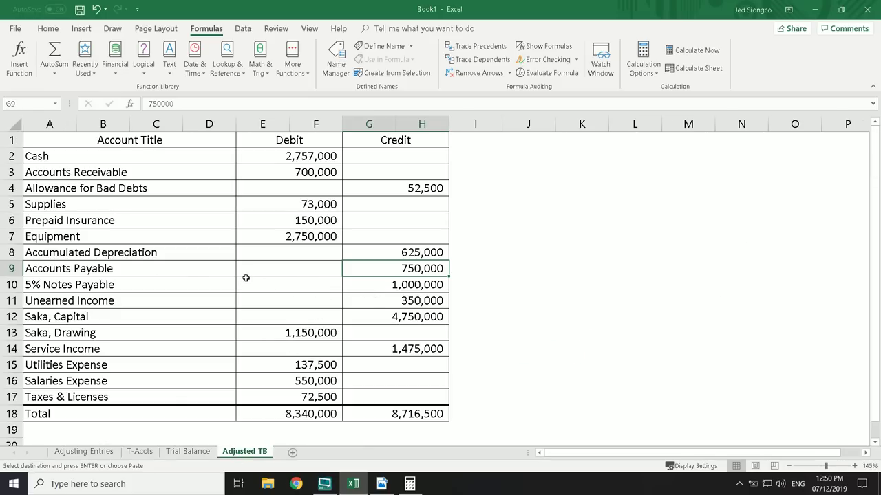
click(415, 303)
key(ctrl+v)
click(636, 334)
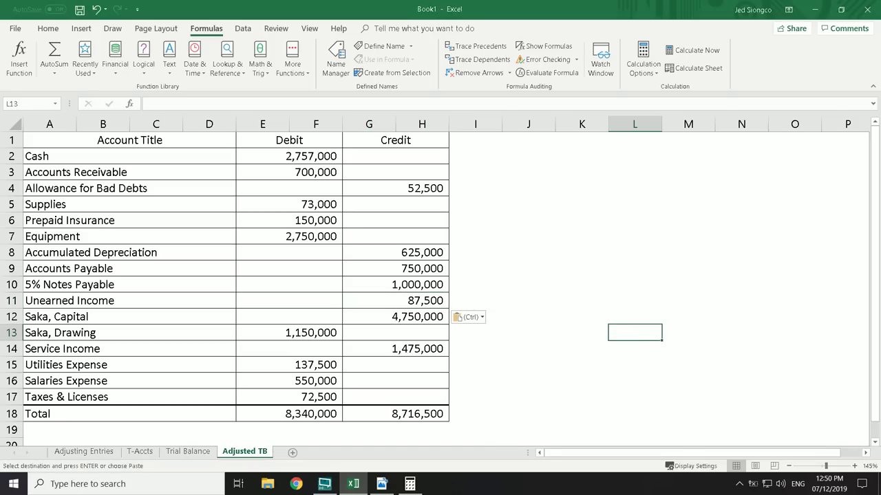
Insert a blank row 12 on Adjusted TB between Unearned Income and the owner's Capital account
click(11, 317)
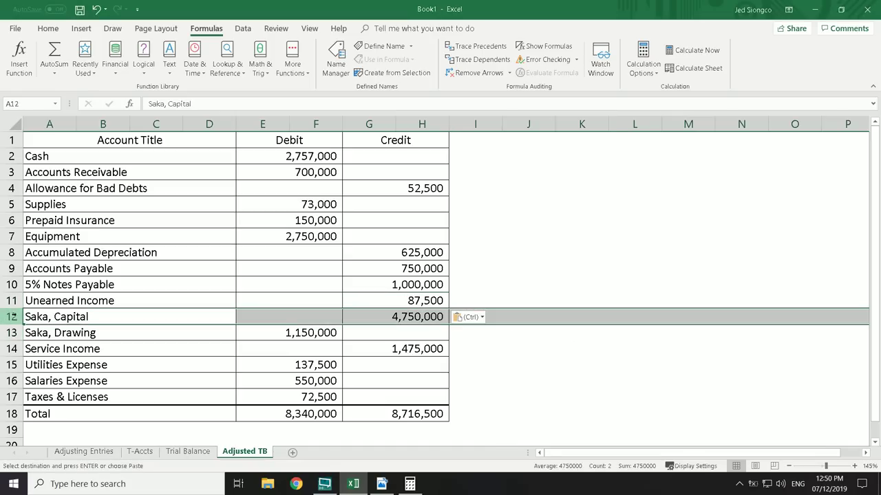
right_click(13, 316)
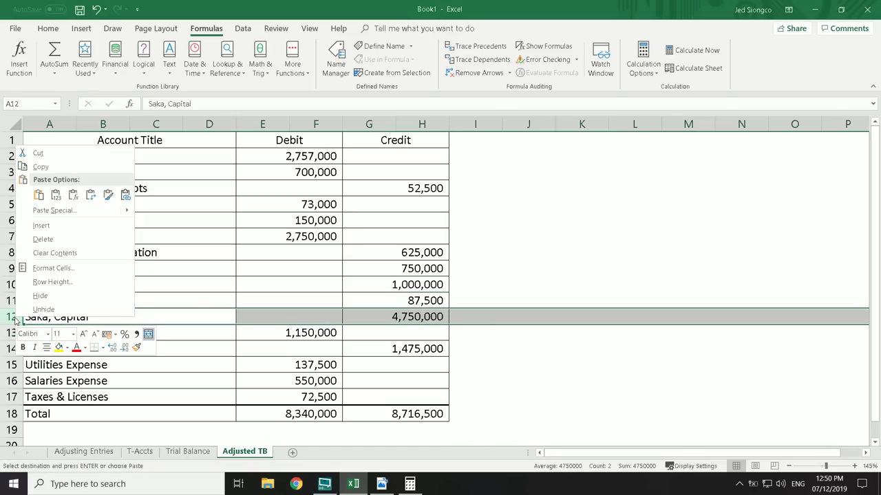
click(42, 225)
click(560, 337)
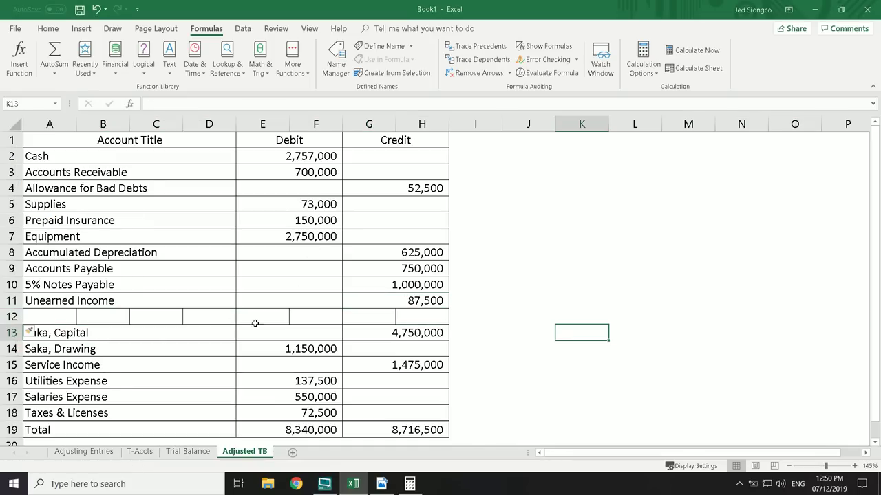
Apply only the formatting of the Unearned Income row to the blank cells A12:H12
click(135, 303)
drag(423, 301, 423, 302)
key(ctrl+c)
key(Down)
key(shift+space)
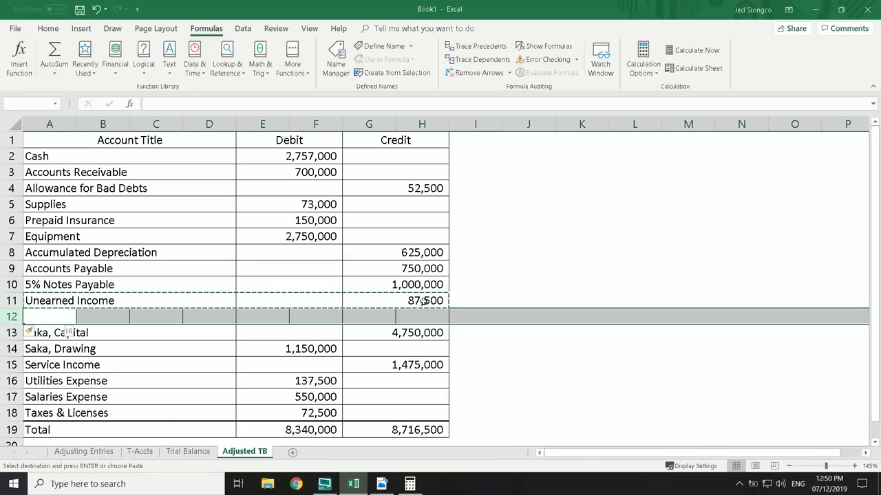
key(ctrl+Right)
key(ctrl+Left)
key(shift+Right)
key(shift+Right)
key(shift+Right)
key(shift+Right)
key(shift+Right)
key(shift+Right)
key(shift+Right)
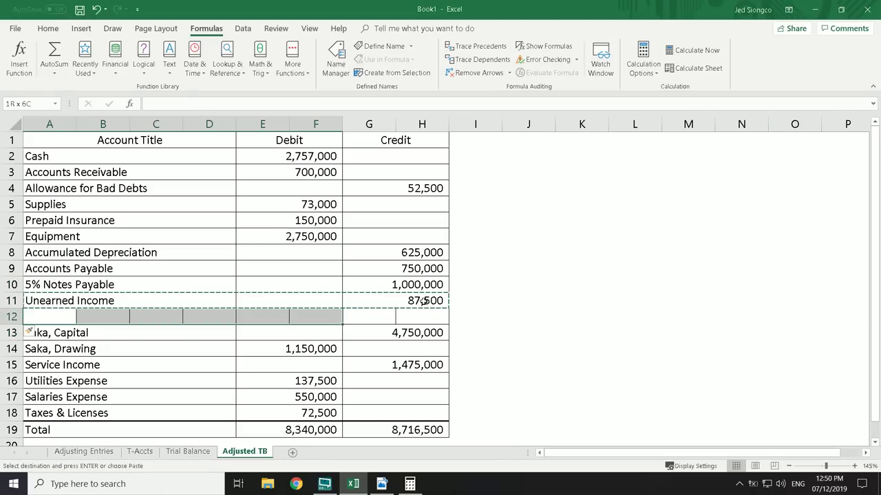
key(alt)
key(h)
key(v)
key(s)
key(t)
key(Return)
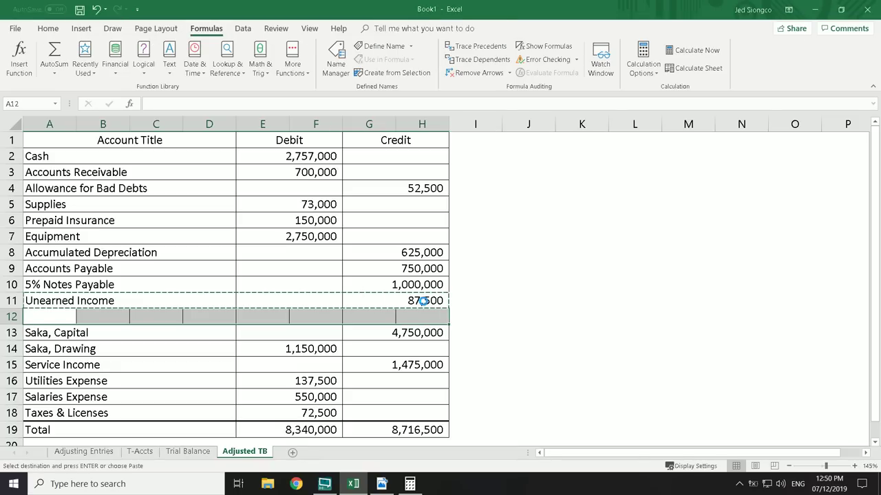
key(Escape)
Enter the account title Utilities Payable in cell A12 of Adjusted TB
click(131, 332)
key(Up)
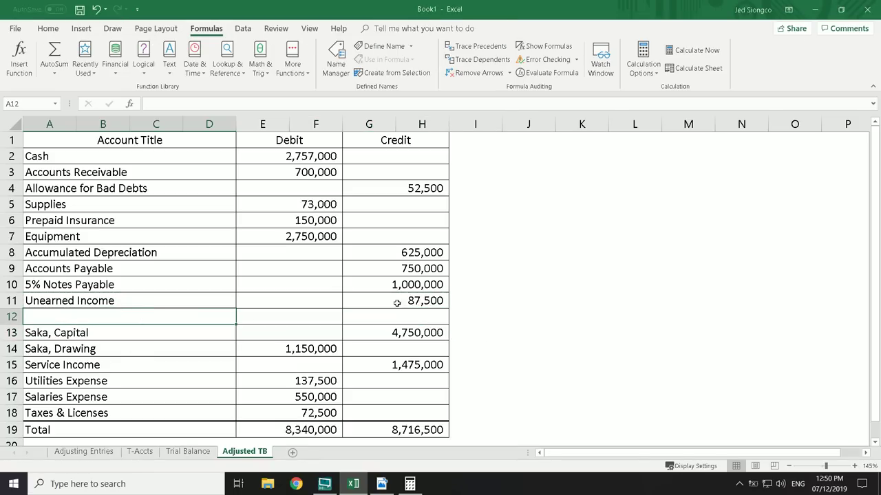
text(Utilities P)
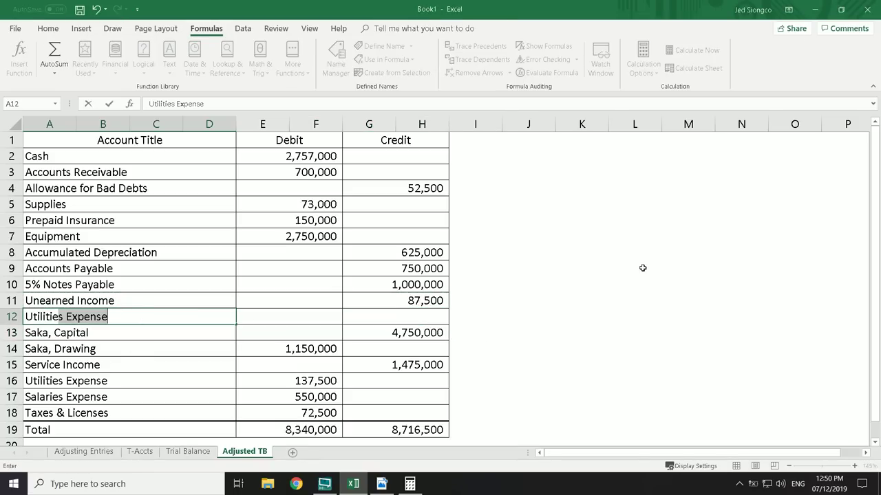
text(auya)
key(BackSpace)
key(BackSpace)
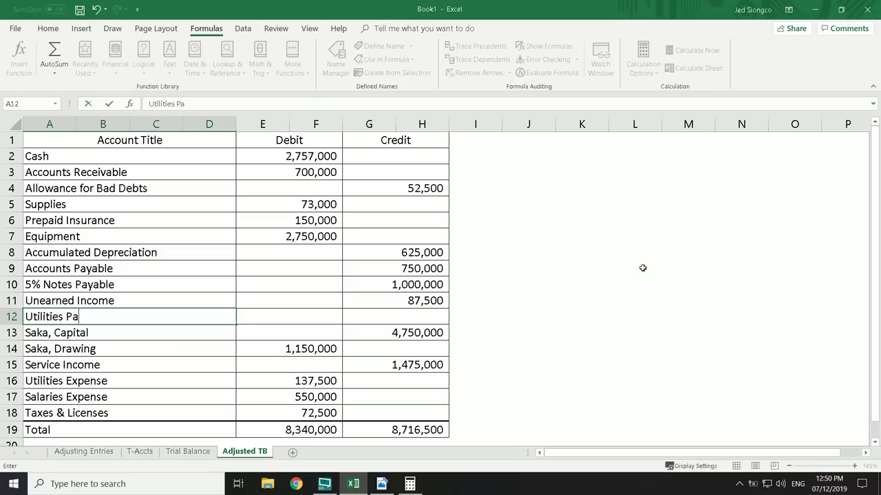
text(yable)
key(Tab)
key(Tab)
Check the Utilities Pay. balance on T-Accts and enter 15500 in the Utilities Payable credit cell G12 of Adjusted TB
key(alt+Tab)
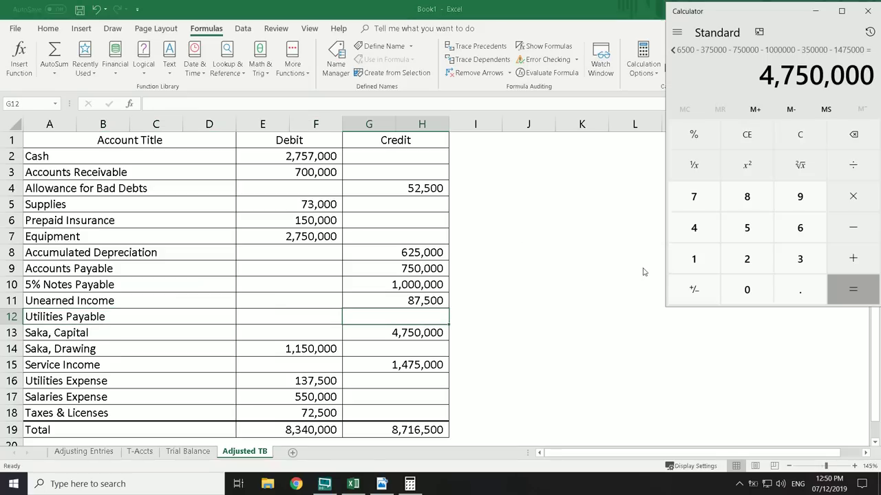
key(alt+Tab)
click(141, 452)
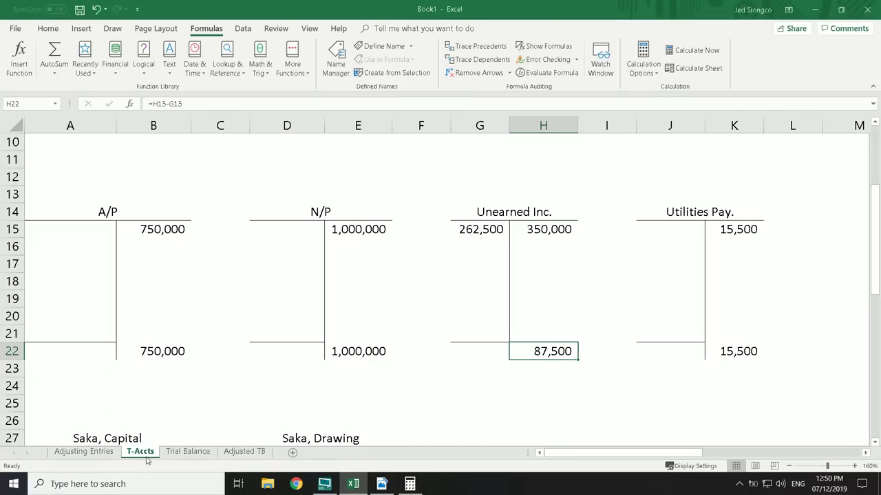
click(247, 452)
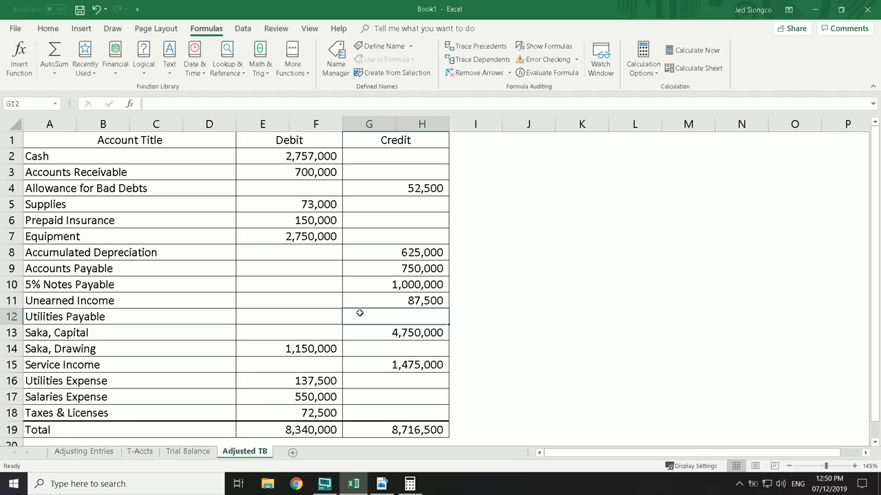
text(15500)
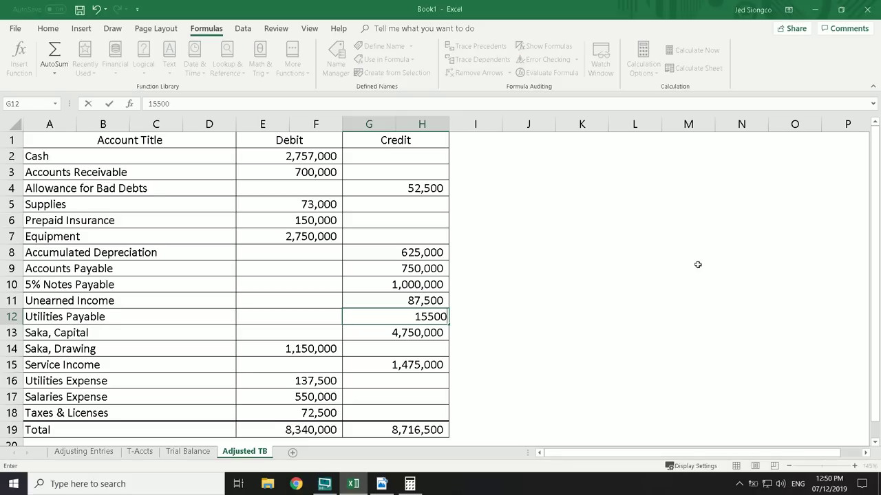
key(Return)
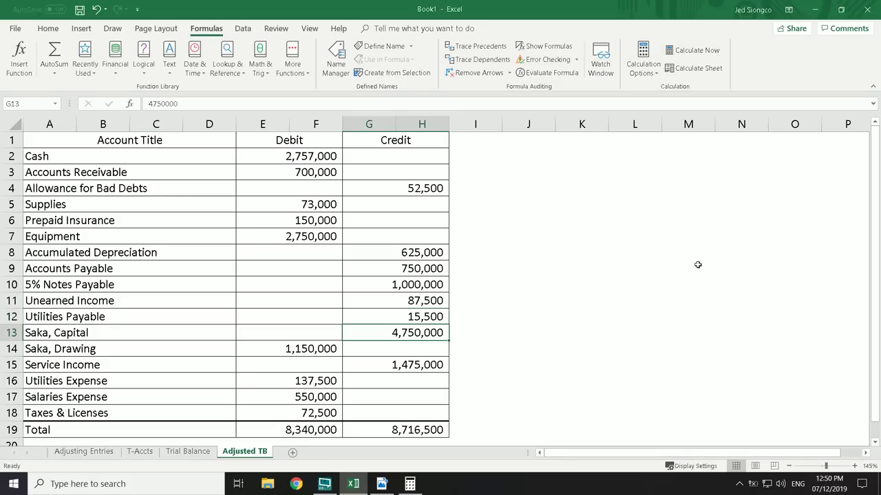
Copy the Service Income balance of 1,737,500 from T-Accts cell B48 into the Service Income credit cell G15 of Adjusted TB
click(139, 451)
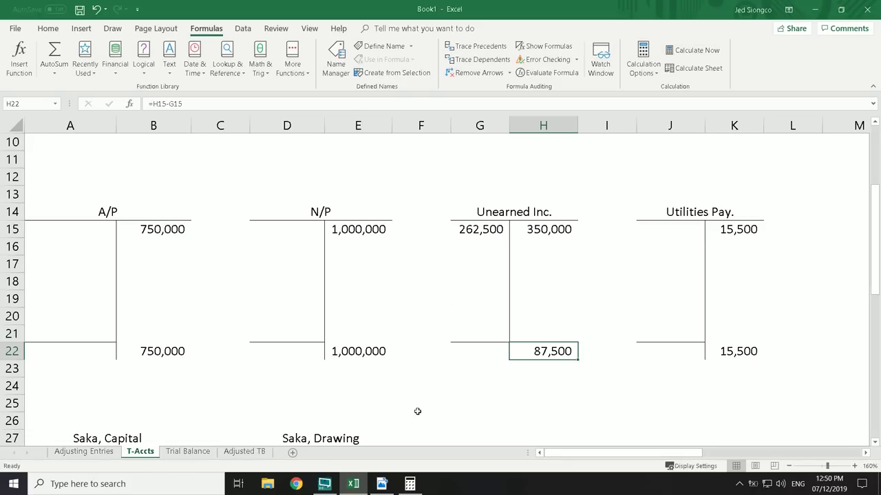
ctrl+scroll(579, 351, up, 1)
scroll(579, 351, down, 1)
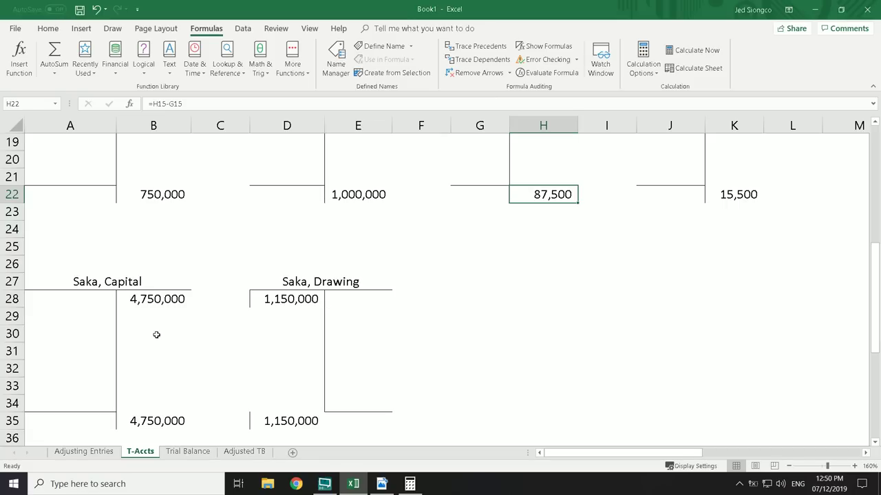
scroll(155, 335, down, 2)
scroll(235, 367, down, 3)
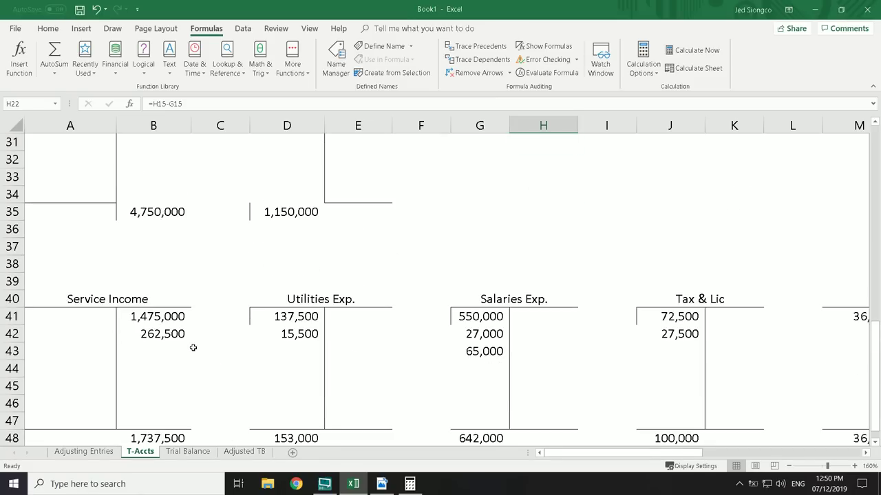
click(155, 386)
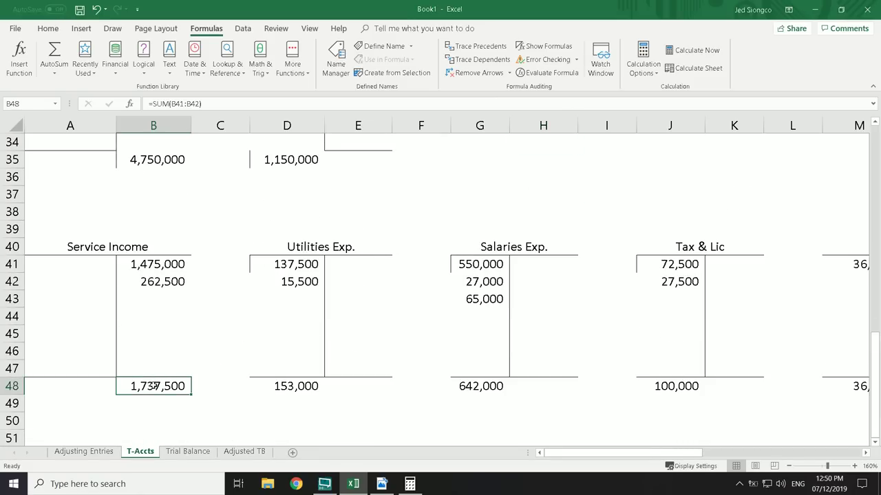
key(ctrl+c)
click(231, 452)
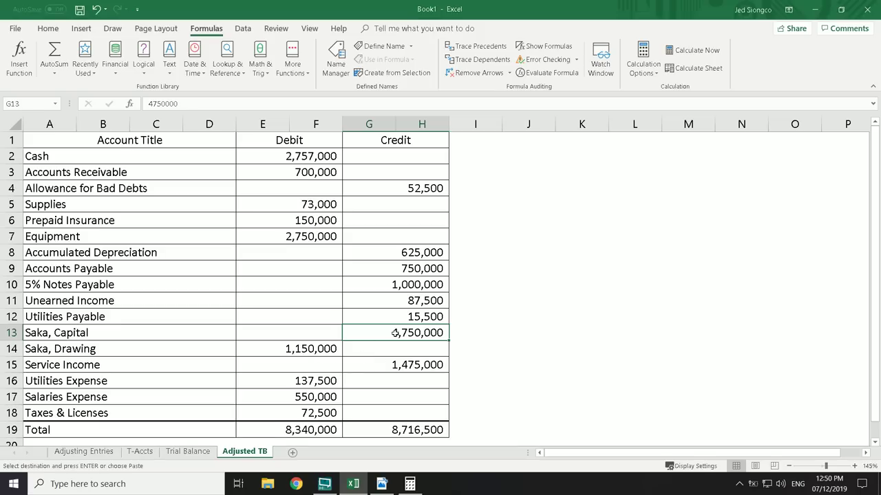
click(424, 366)
key(ctrl+v)
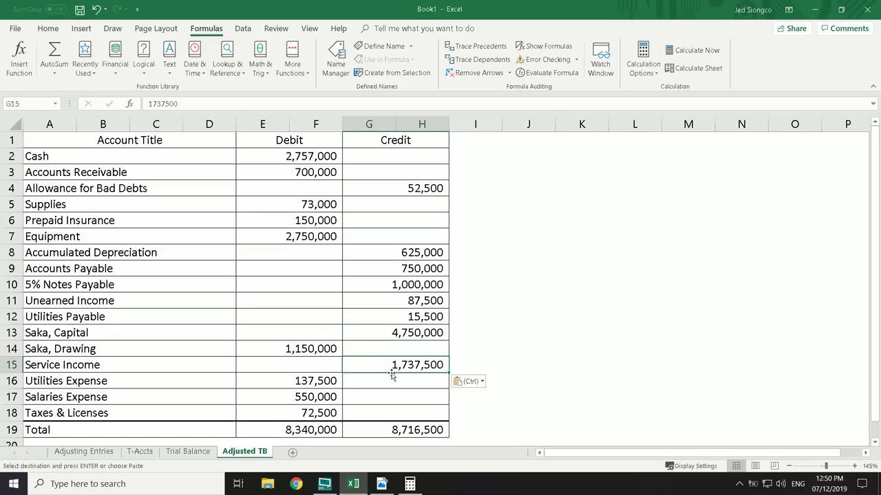
Copy the Utilities Exp. balance of 153,000 from T-Accts cell D48 into the Utilities Expense debit cell E16 of Adjusted TB
click(140, 451)
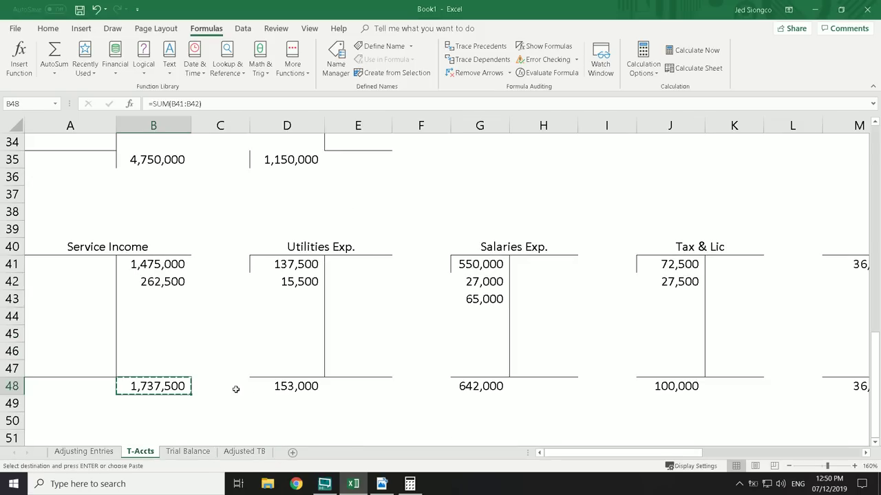
click(275, 390)
key(ctrl+c)
click(242, 451)
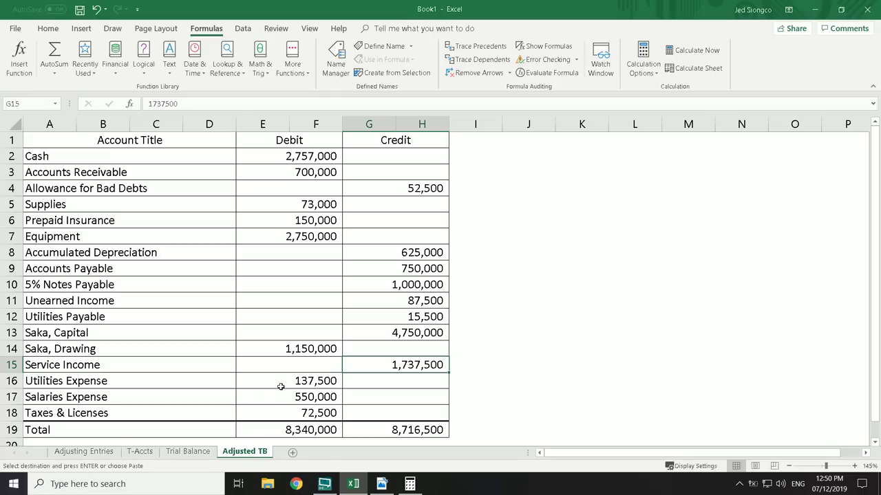
click(280, 386)
key(ctrl+v)
Copy the Salaries Exp. balance of 642,000 from T-Accts cell G48 into the Salaries Expense debit cell E17 of Adjusted TB
click(139, 451)
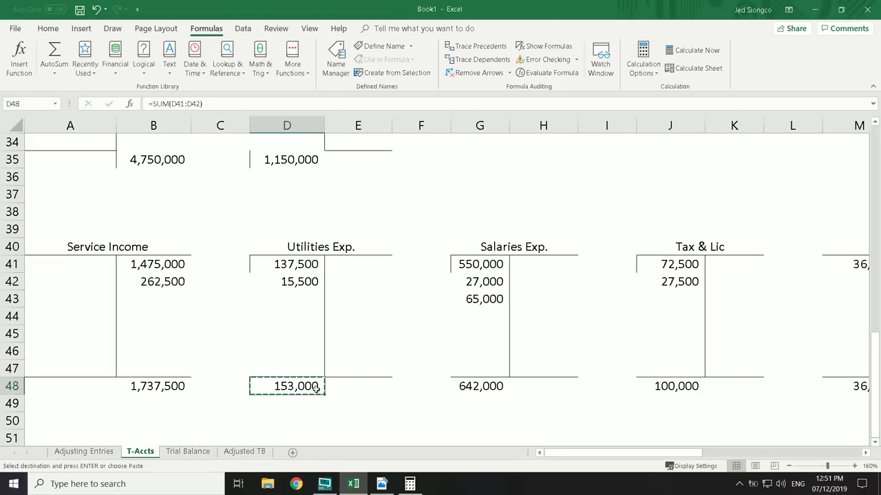
click(461, 389)
key(ctrl+c)
click(244, 452)
click(288, 398)
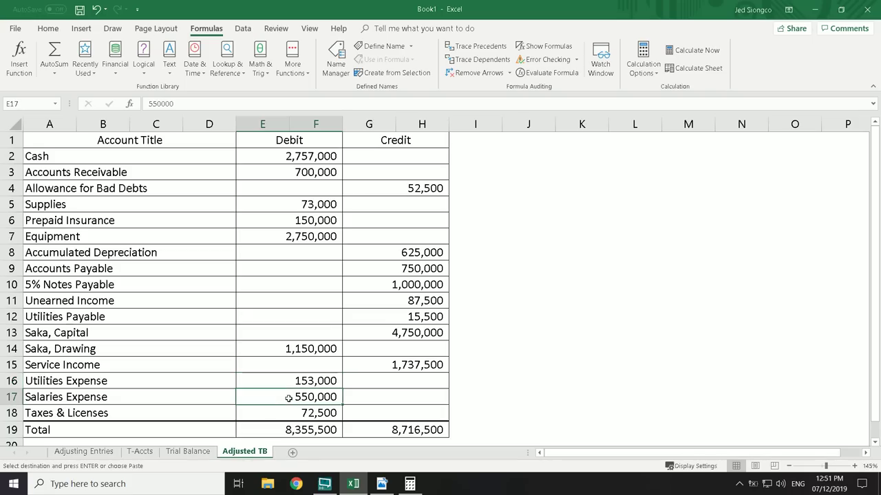
key(ctrl+v)
Copy the Tax & Lic balance of 100,000 from T-Accts cell J48 into the Taxes & Licenses debit cell E18 of Adjusted TB
click(140, 452)
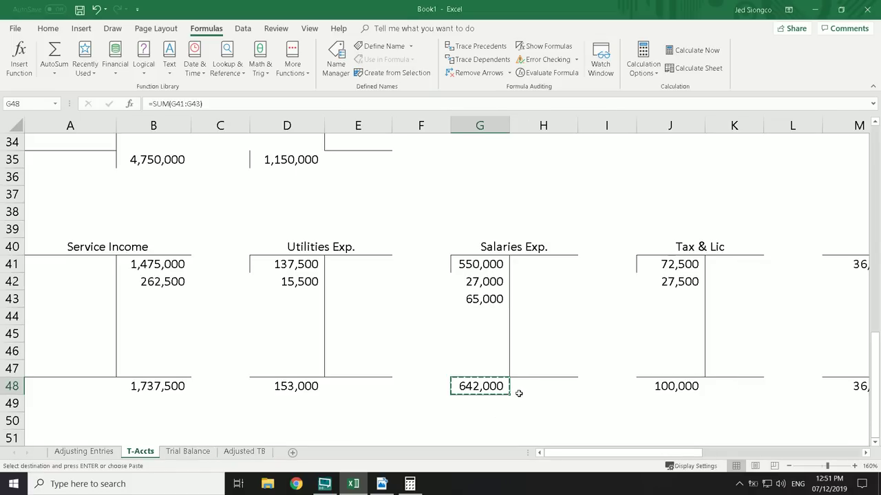
click(660, 385)
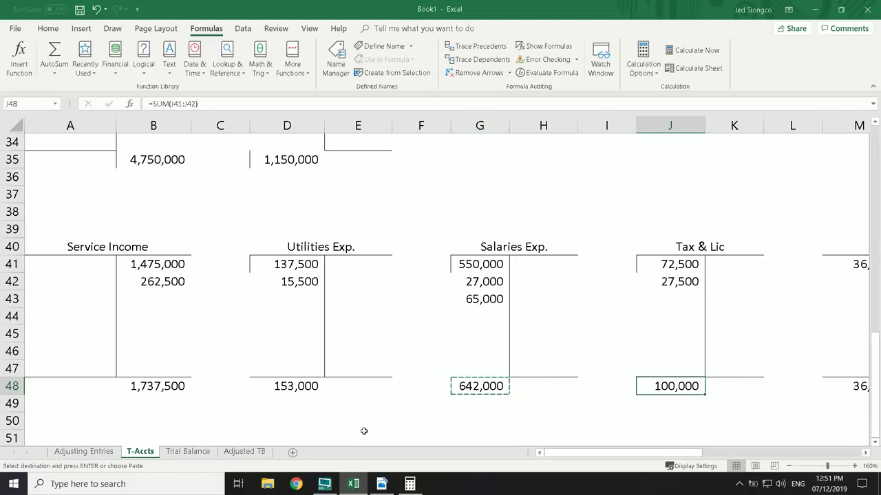
key(ctrl+c)
click(244, 452)
click(302, 415)
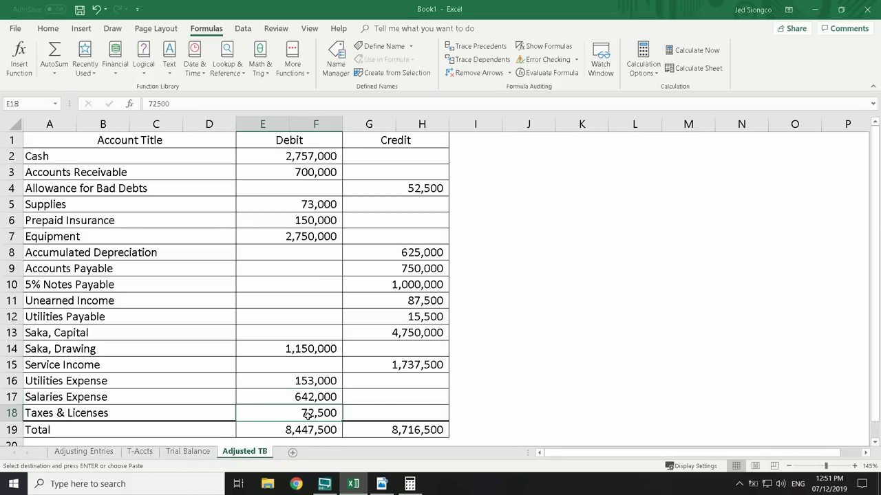
key(ctrl+v)
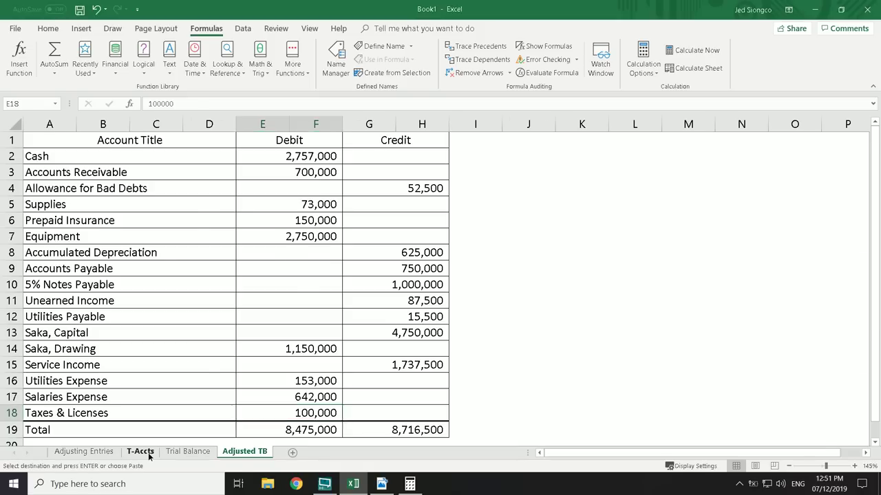
Insert five blank rows above the Taxes & Licenses row in Adjusted TB for the remaining T-Accts expense accounts
click(139, 451)
drag(661, 454, 764, 453)
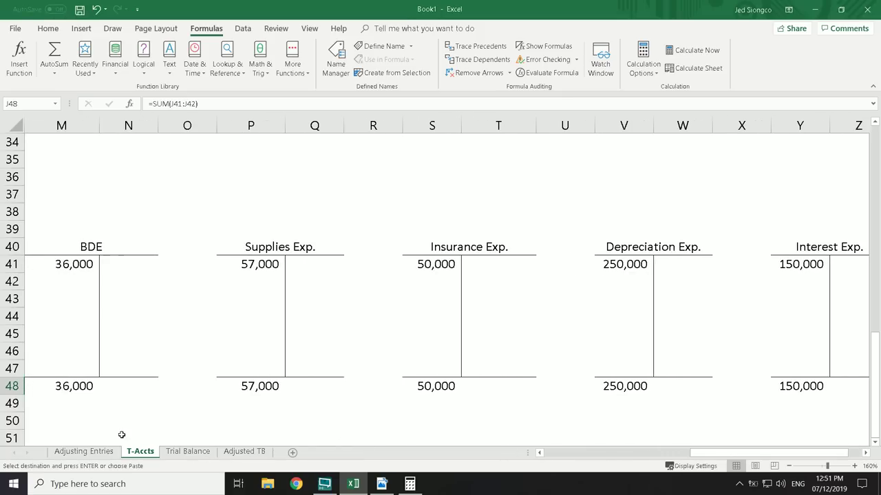
click(244, 452)
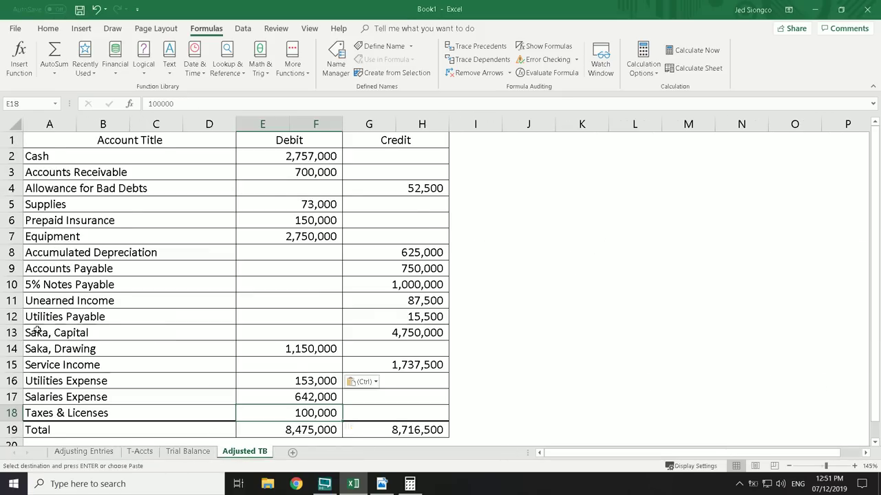
scroll(37, 331, down, 2)
click(14, 301)
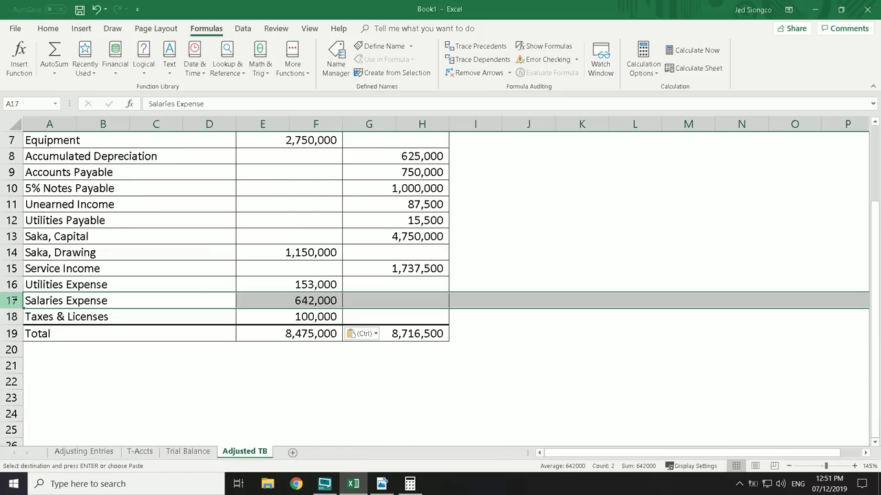
click(14, 317)
right_click(14, 317)
click(48, 223)
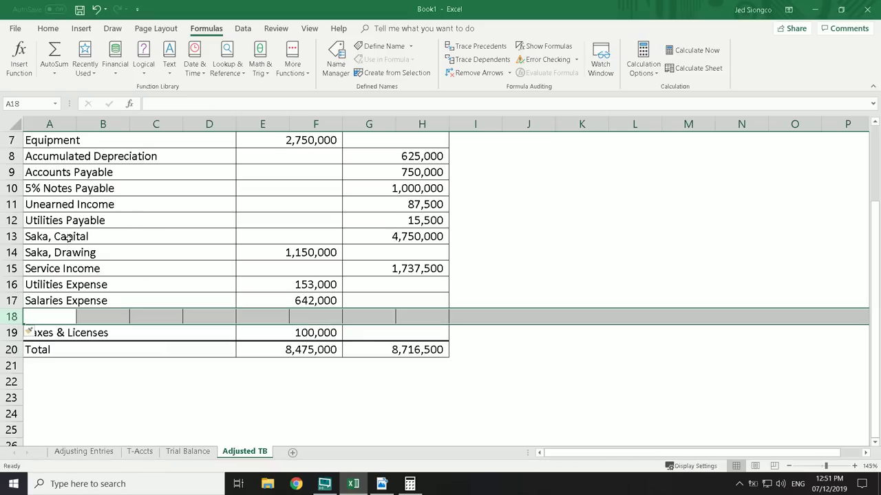
right_click(14, 316)
click(48, 227)
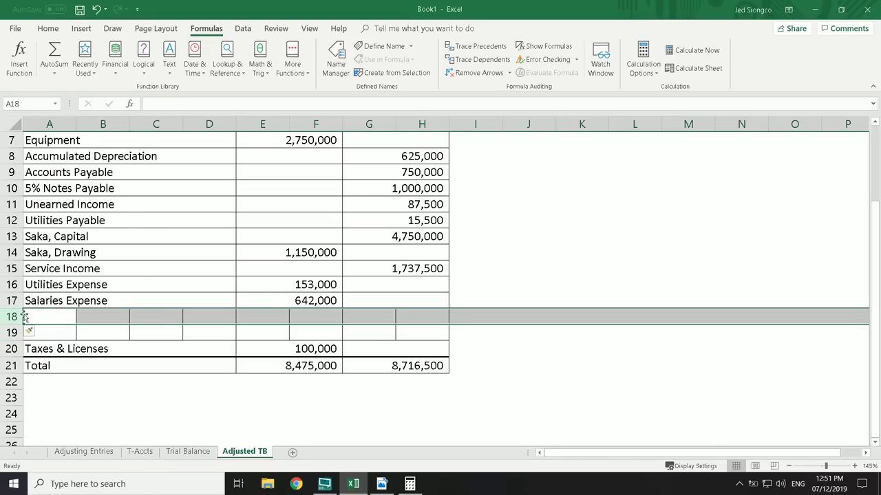
right_click(14, 316)
click(49, 224)
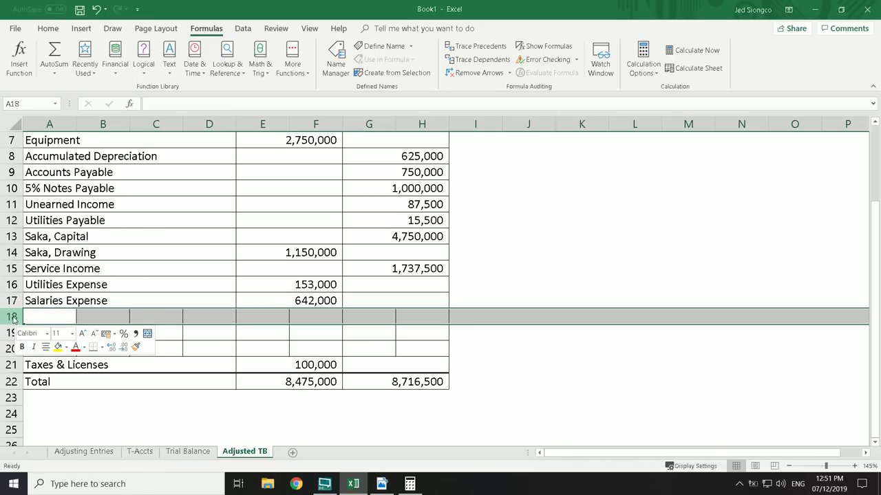
right_click(14, 316)
click(42, 224)
right_click(14, 316)
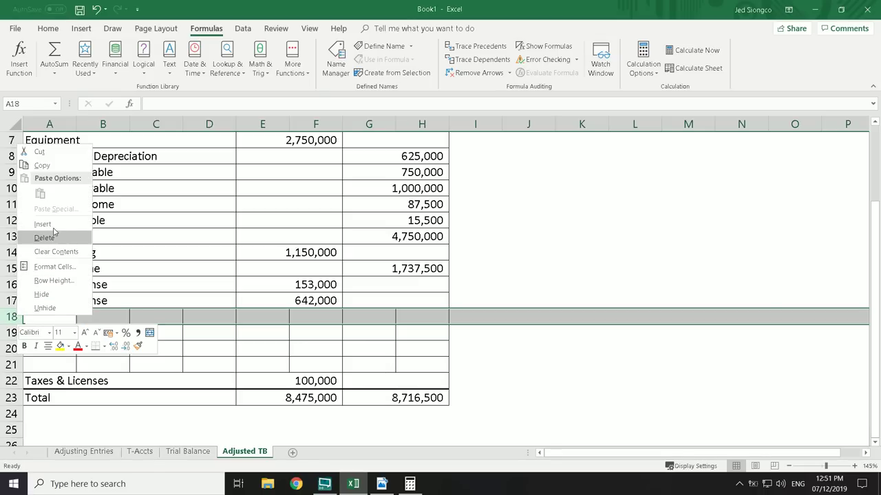
click(42, 225)
Copy only the formatting of the Salaries Expense row A17:H17 onto the blank rows 18 to 22
click(69, 297)
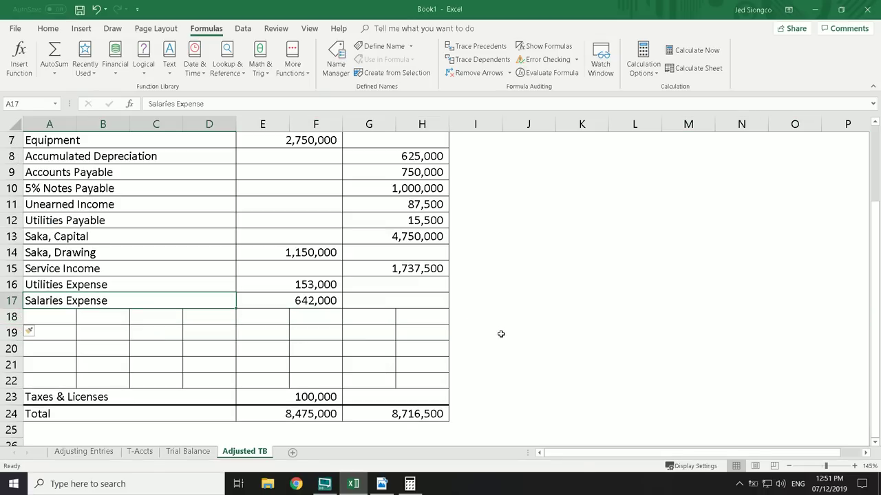
key(shift+Up)
key(shift+Right)
key(shift+Down)
key(shift+Left)
key(shift+Right)
key(shift+Right)
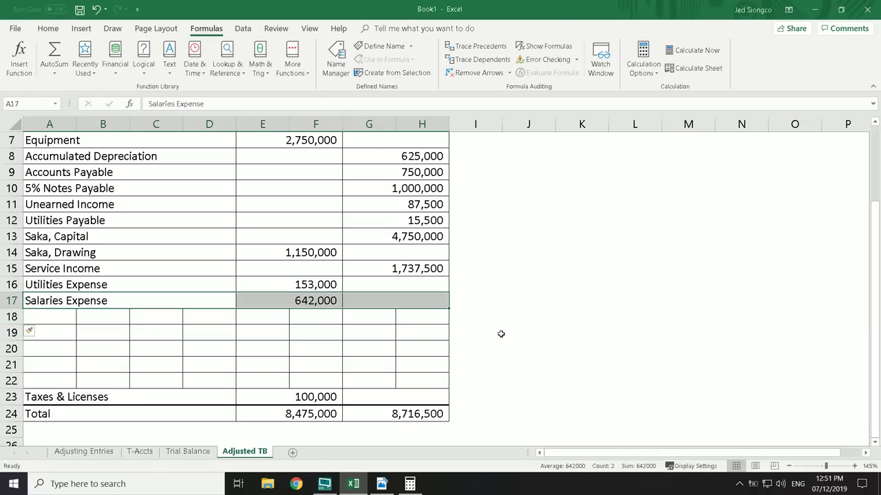
key(ctrl+c)
key(Down)
key(shift+Right)
key(shift+Right)
key(shift+Right)
key(shift+Right)
key(shift+Right)
key(shift+Right)
key(shift+Right)
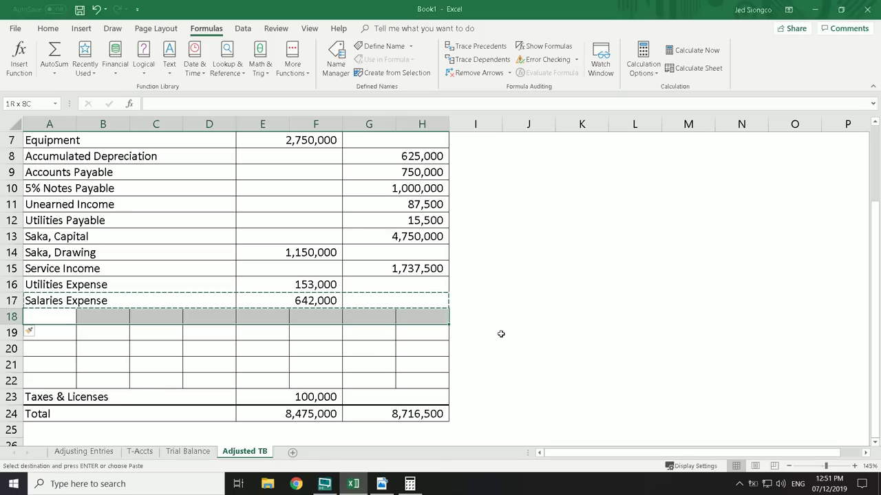
key(shift+Down)
key(shift+Down)
key(shift+Down)
key(shift+Down)
key(ctrl+alt+v)
key(t)
key(Return)
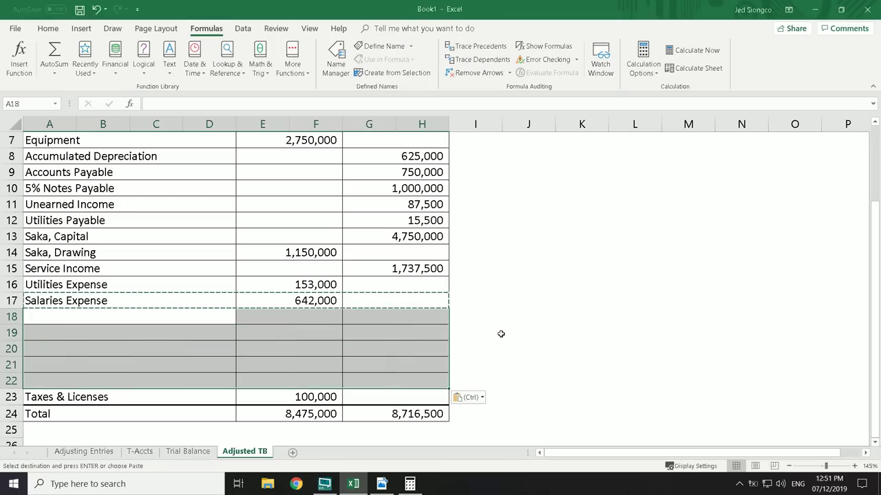
key(Escape)
key(Down)
key(Down)
key(Down)
key(Down)
key(Down)
key(shift+Right)
key(shift+Right)
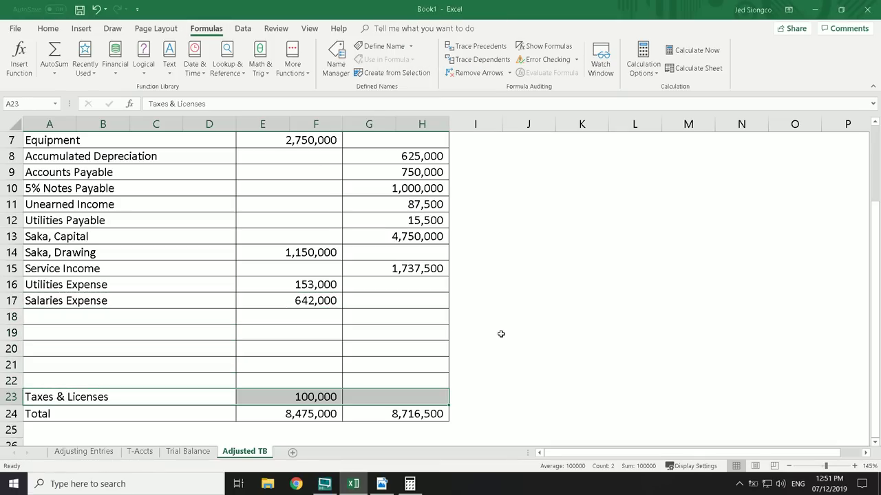
key(ctrl+c)
key(Up)
key(Up)
key(Up)
key(Up)
key(Up)
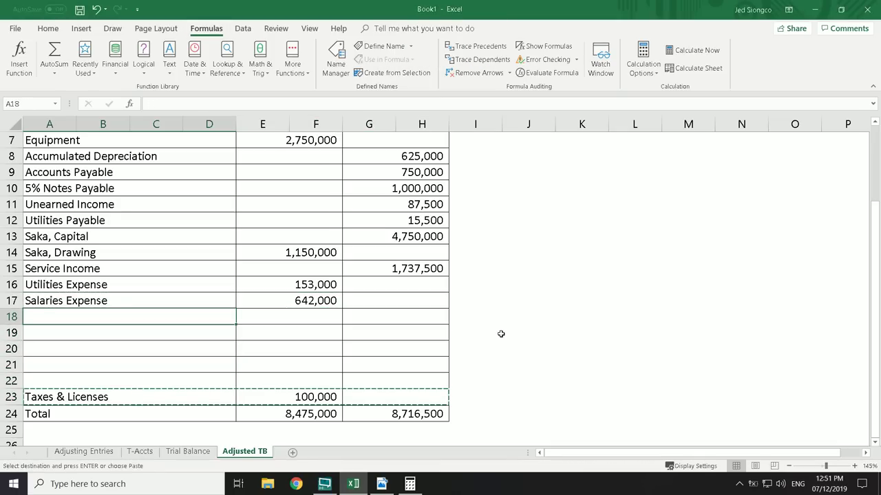
key(Escape)
key(Up)
key(Up)
key(Down)
key(Down)
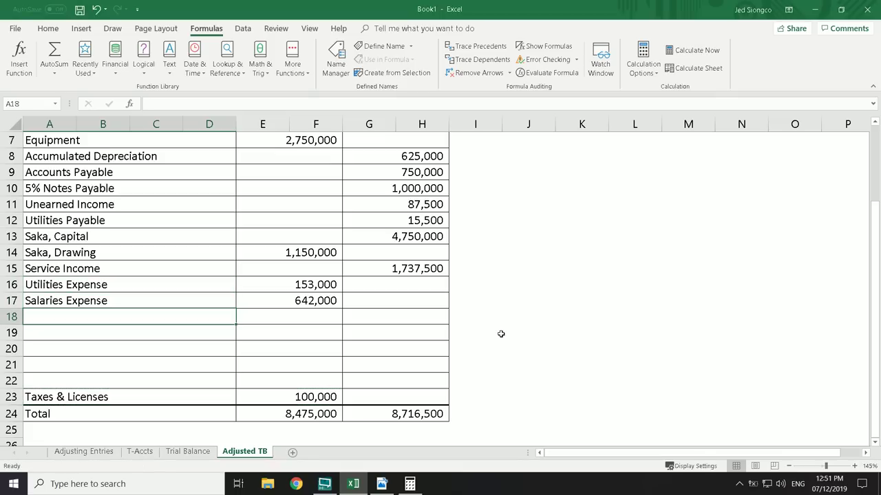
Enter the account titles Bad Debts Expense in A18 and Supplies Expense in A19 of Adjusted TB
click(138, 451)
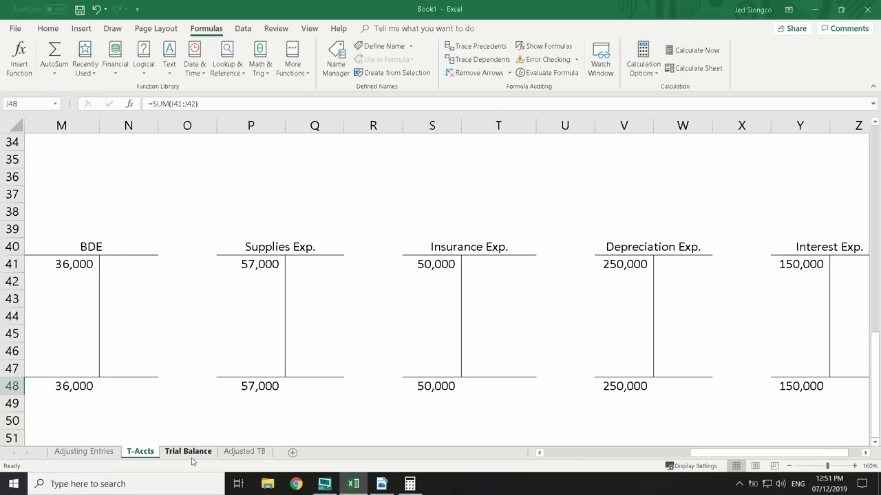
click(242, 452)
text(Bad Deb)
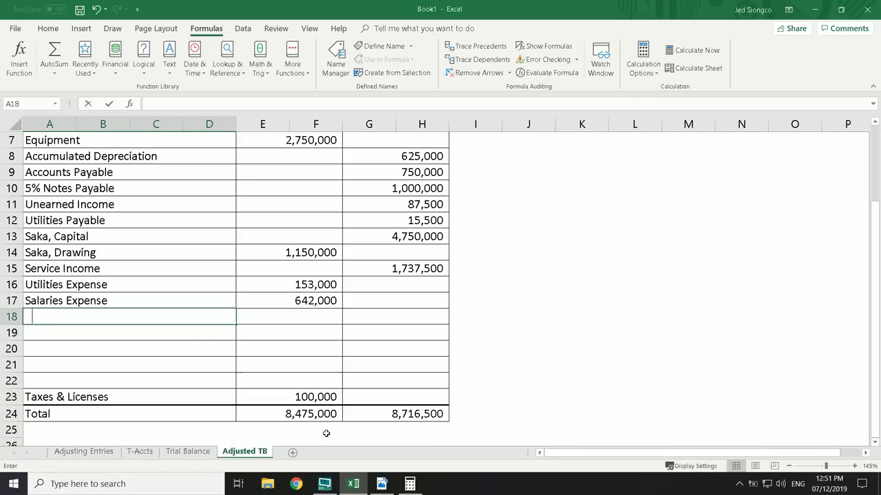
text(ts E)
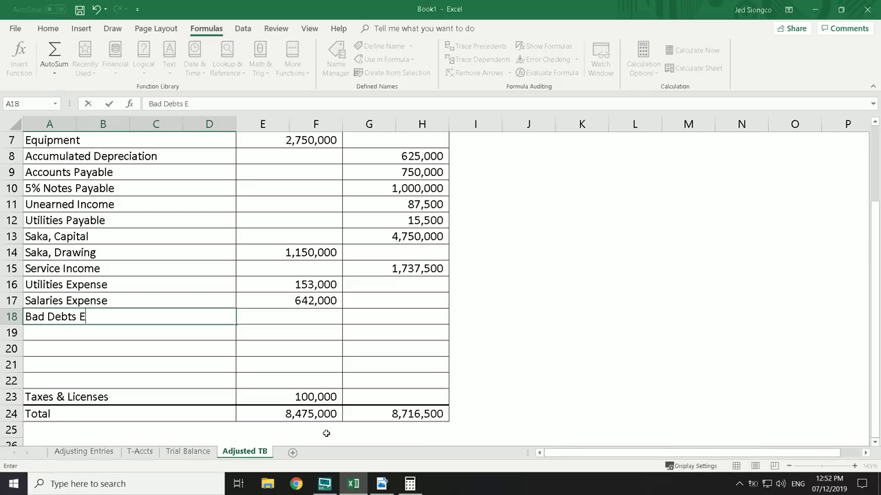
text(cx)
text(xpense)
key(Return)
text(Supplies Expense)
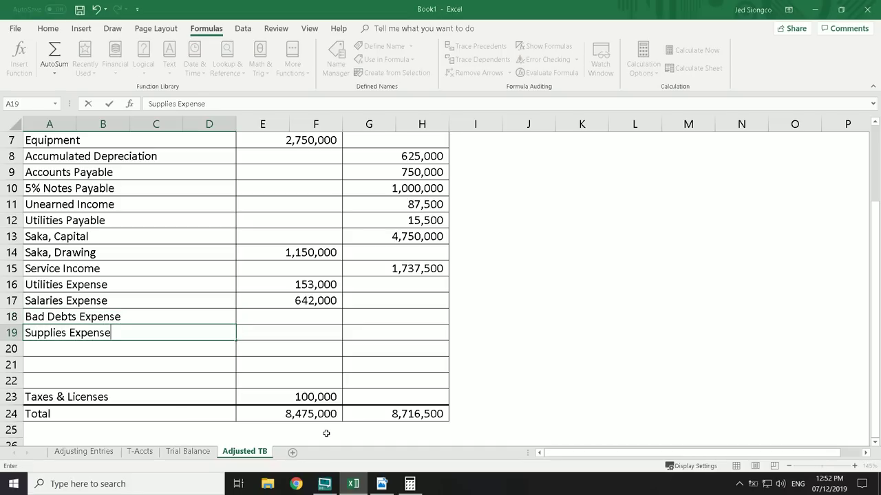
key(Return)
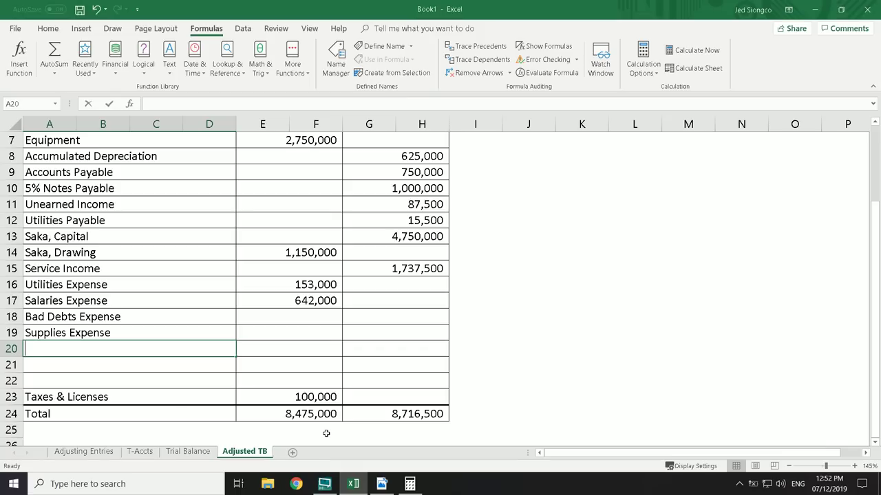
Enter the account titles Insurance Expense in A20 and Depreciation Expense in A21
text(Insurance E)
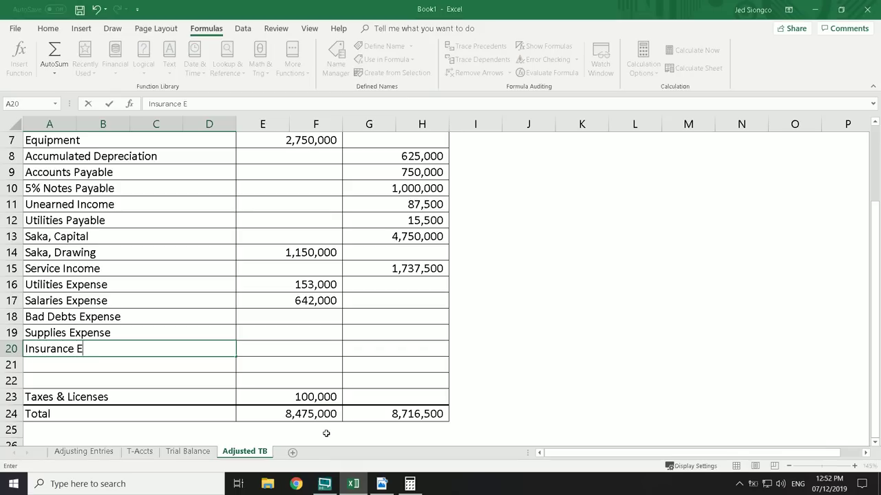
text(xpense)
key(Return)
text(Dep)
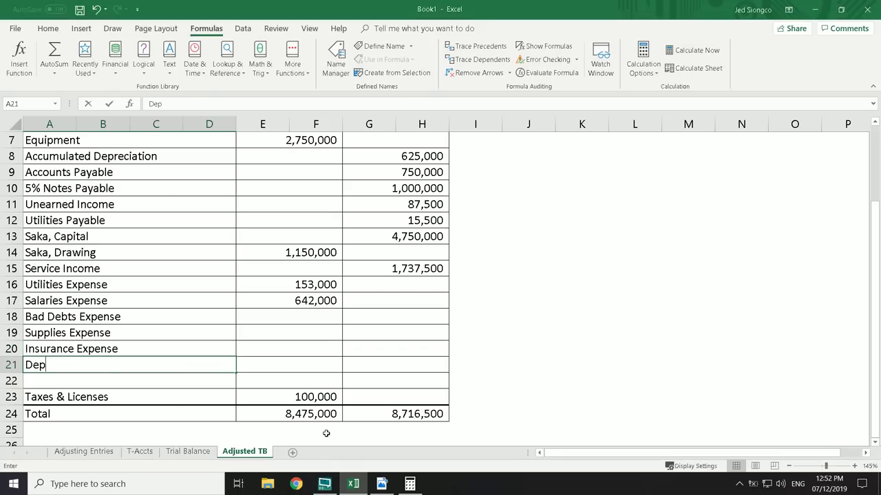
text(reciation E)
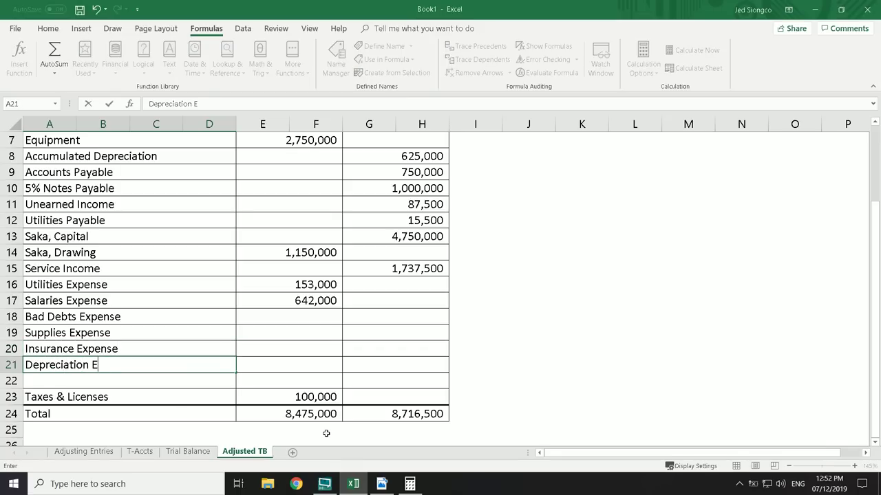
text(xpense)
key(Return)
Enter the account title Interest Expense in A22, just above Taxes & Licenses
text(Pre)
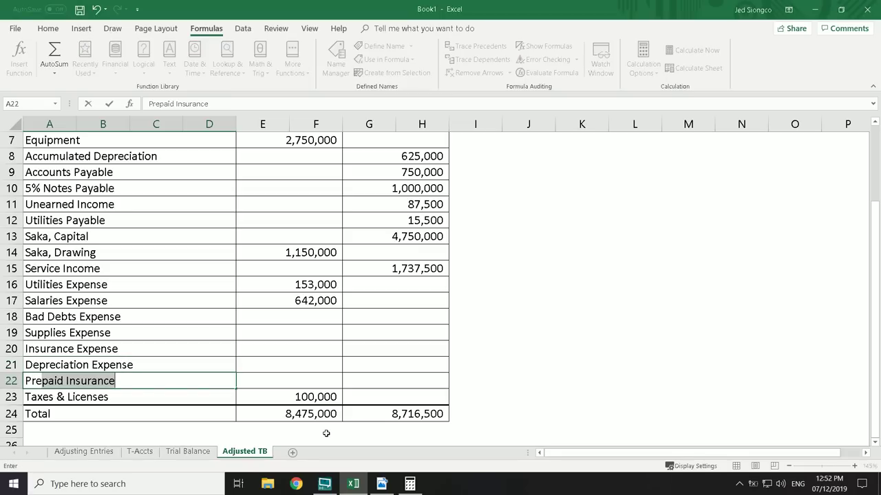
text(p)
key(BackSpace)
key(BackSpace)
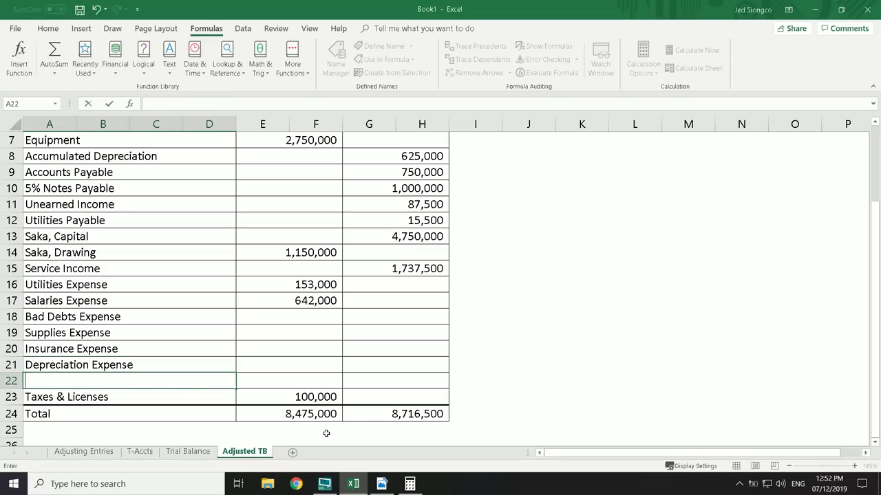
text(Interest Expense)
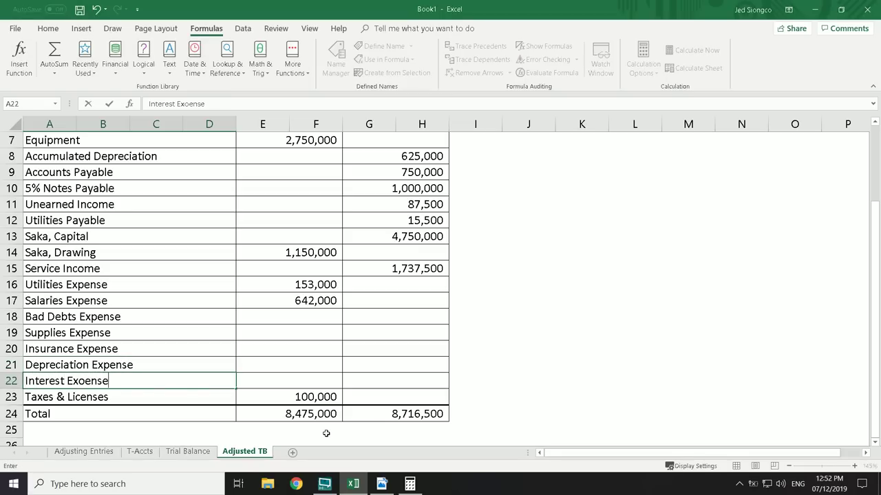
key(BackSpace)
key(BackSpace)
key(BackSpace)
key(BackSpace)
key(BackSpace)
text(pense)
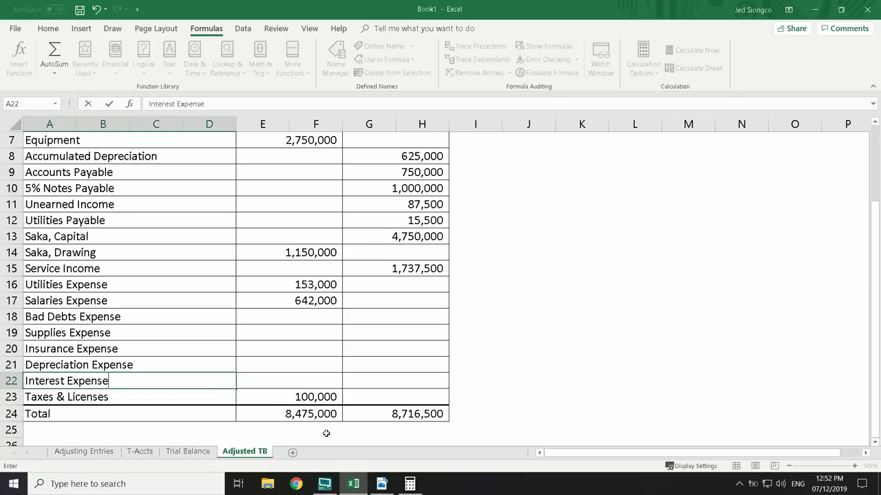
Copy the BDE balance of 36,000 from T-Accts cell M48 into the Bad Debts Expense debit cell E18 of Adjusted TB
click(301, 316)
click(140, 452)
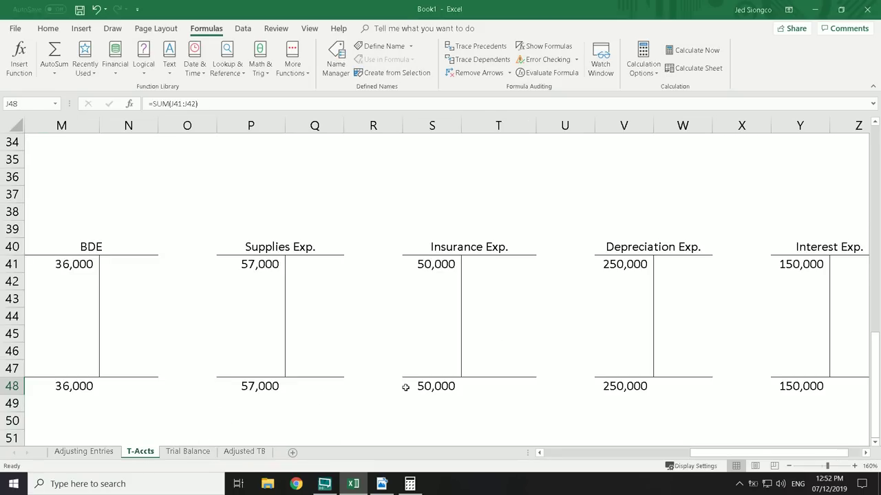
click(65, 377)
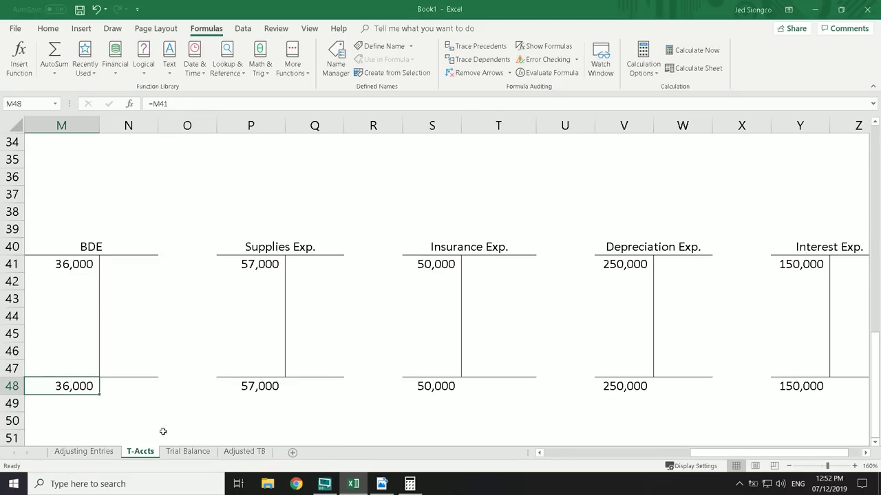
key(ctrl+c)
click(244, 451)
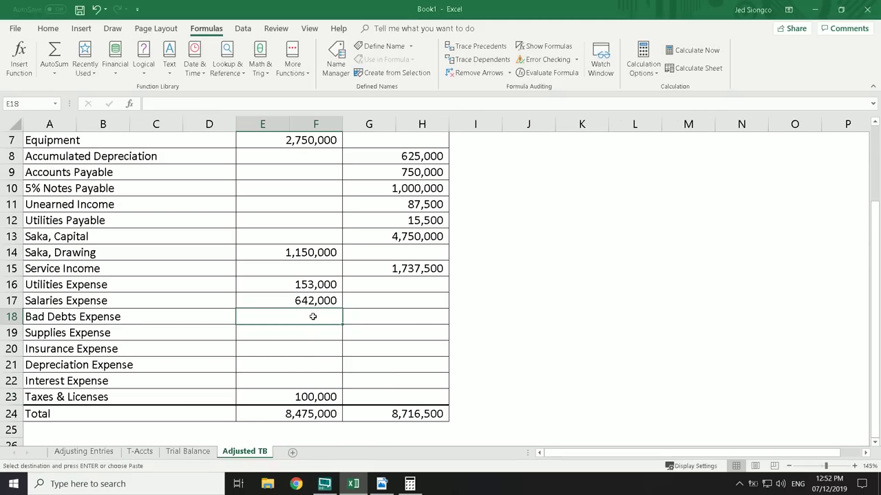
key(ctrl+v)
Copy the Supplies Exp. balance of 57,000 from T-Accts cell P48 into the Supplies Expense debit cell E19 of Adjusted TB
click(139, 452)
click(255, 387)
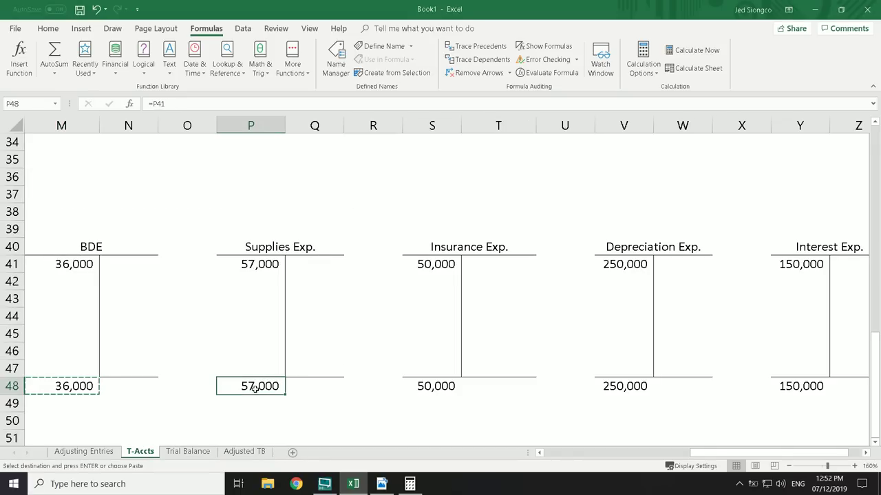
key(ctrl+c)
click(264, 454)
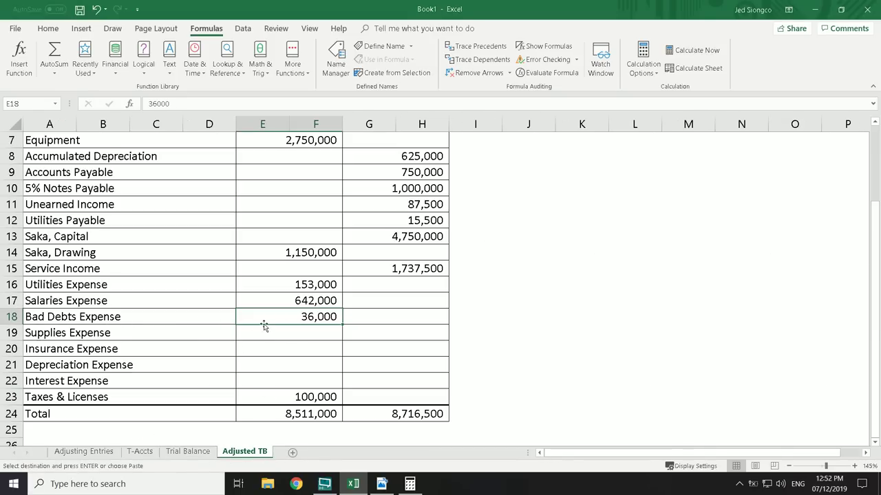
click(299, 333)
key(ctrl+v)
Copy the Insurance Exp. balance of 50,000 from T-Accts cell S48 into the Insurance Expense debit cell E20 of Adjusted TB
click(140, 452)
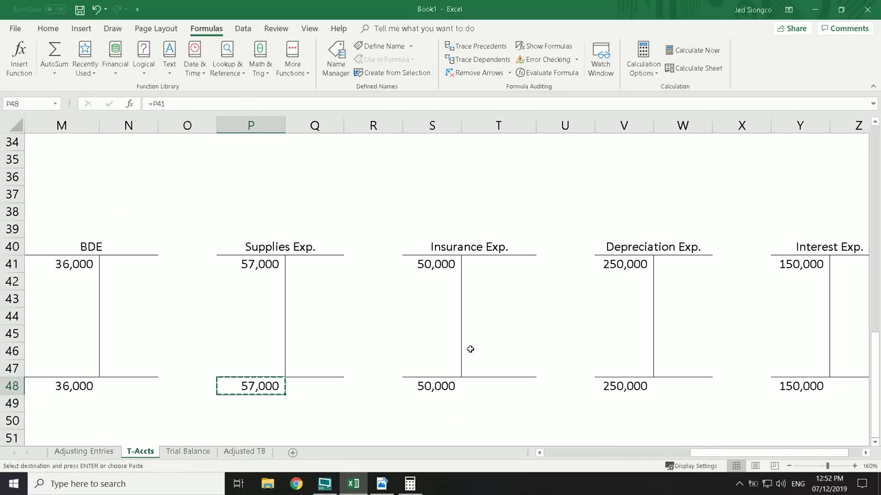
click(432, 386)
key(ctrl+c)
click(245, 452)
click(279, 354)
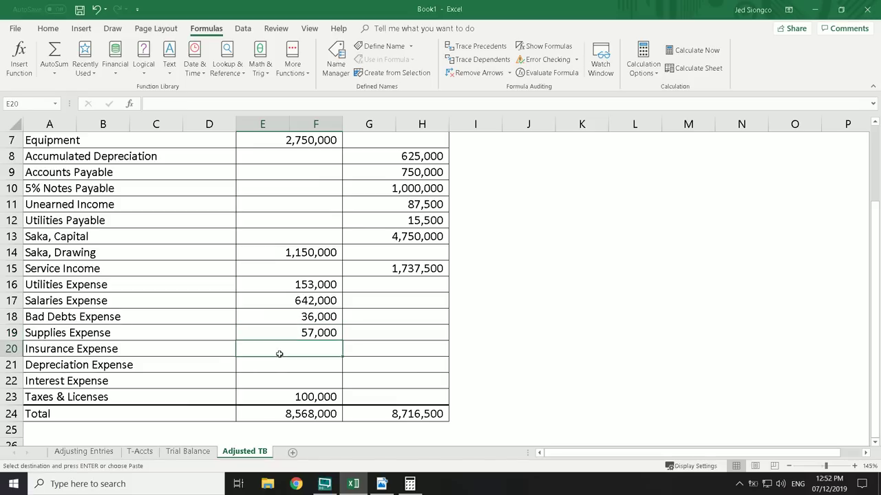
key(ctrl+v)
Copy the Depreciation Exp. balance of 250,000 from T-Accts cell V48 into the Depreciation Expense debit cell E21 of Adjusted TB
click(140, 452)
key(Right)
key(Right)
key(Right)
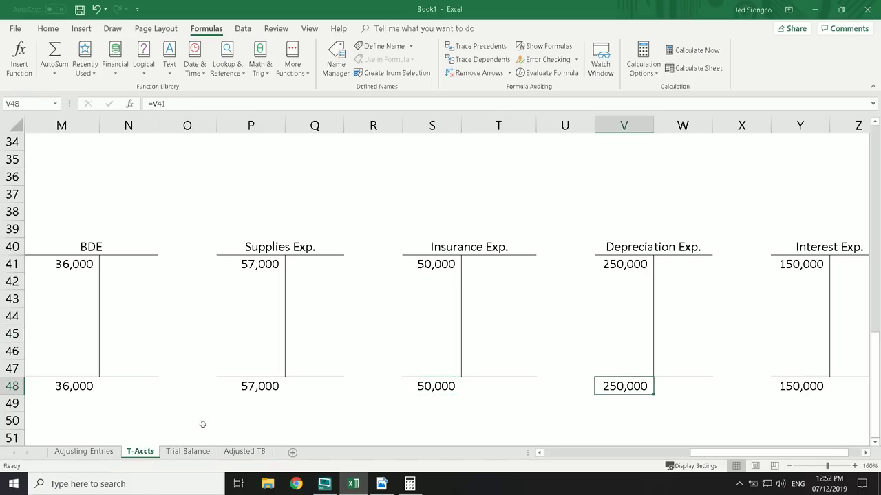
key(ctrl+c)
click(245, 452)
click(282, 364)
key(ctrl+v)
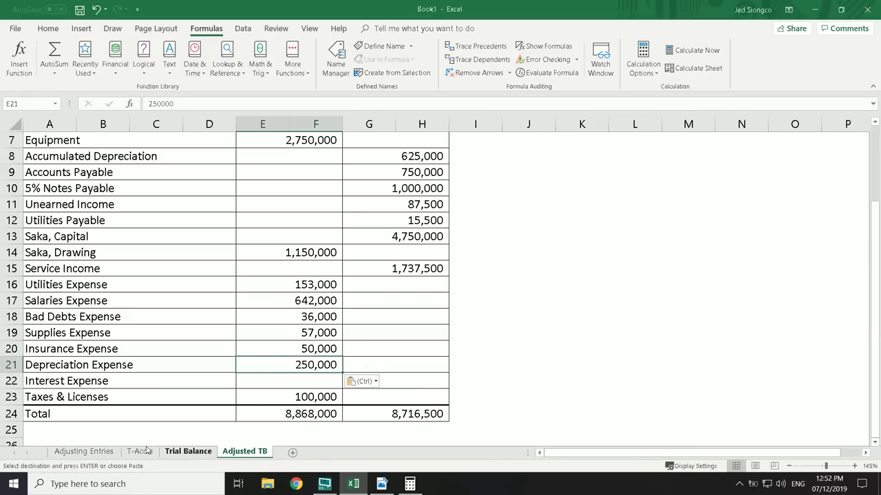
Copy the Interest Exp. balance of 150,000 from T-Accts cell Y48 into the Interest Expense debit cell E22 of Adjusted TB
click(140, 452)
click(796, 382)
key(ctrl+c)
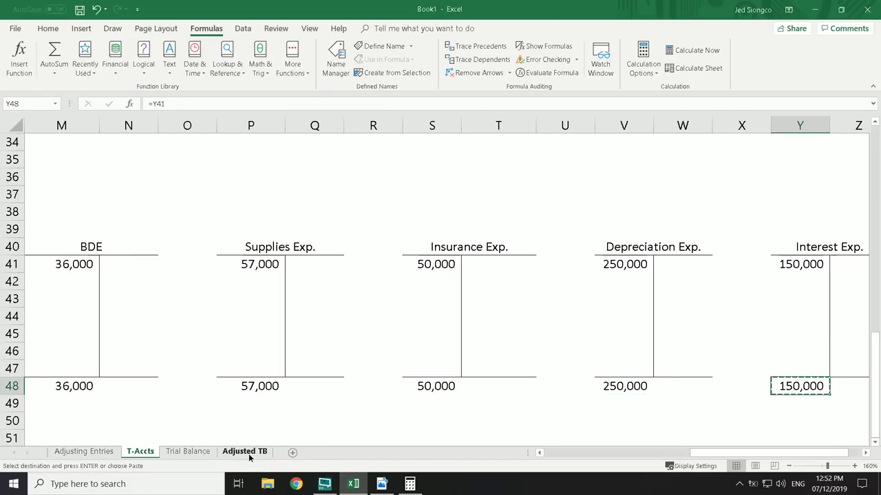
click(244, 452)
click(297, 381)
key(ctrl+v)
Compare the Service Income and expense balances in T-Accts with Adjusted TB, and inspect the contents of credit total cell G24
click(140, 452)
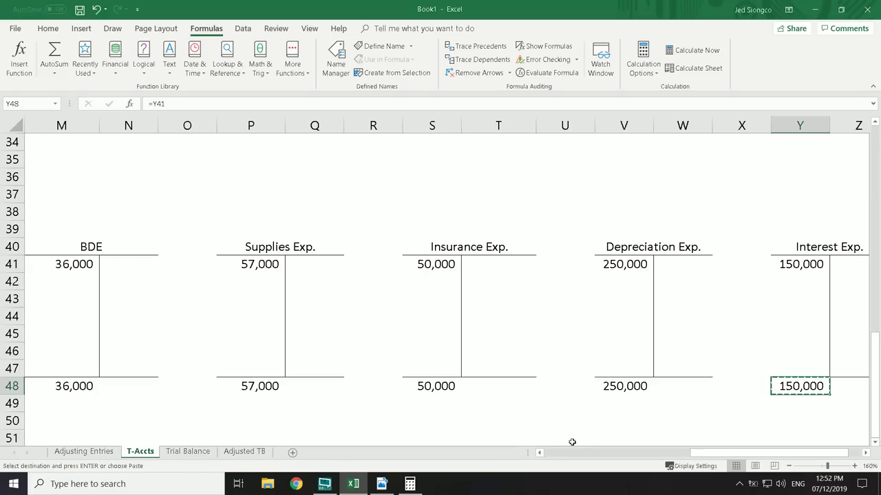
drag(697, 451, 571, 451)
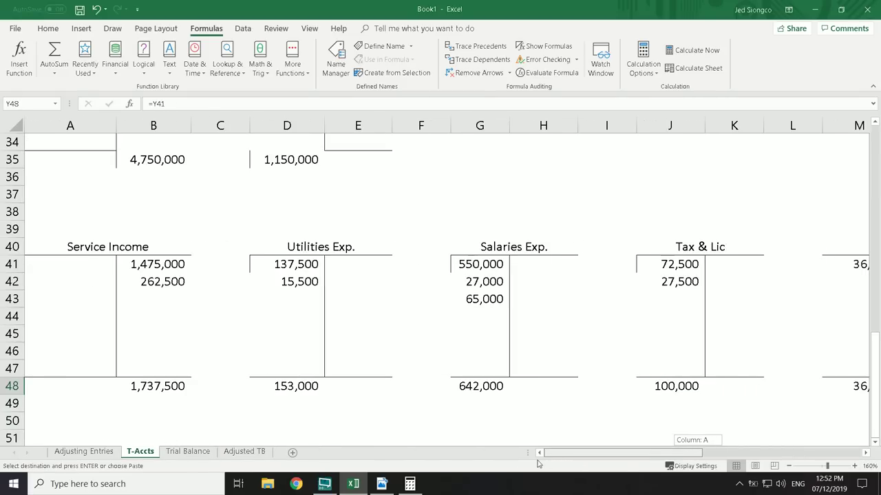
click(244, 452)
scroll(383, 345, up, 2)
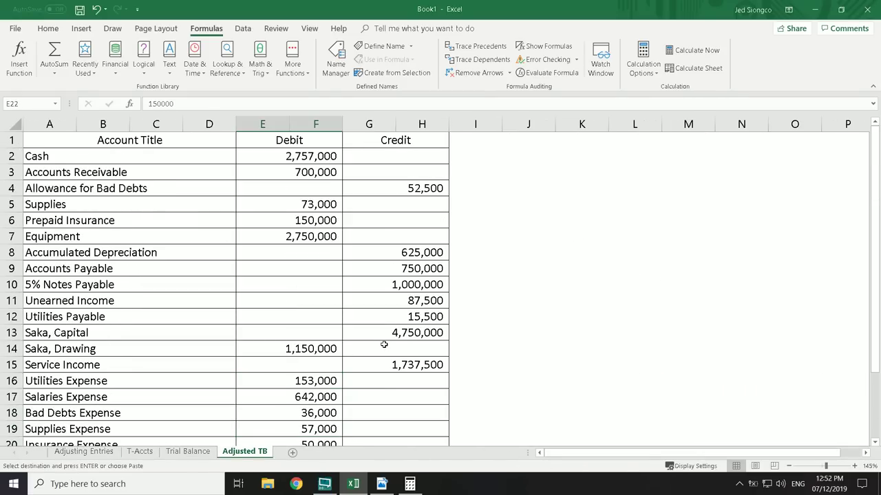
scroll(383, 345, down, 4)
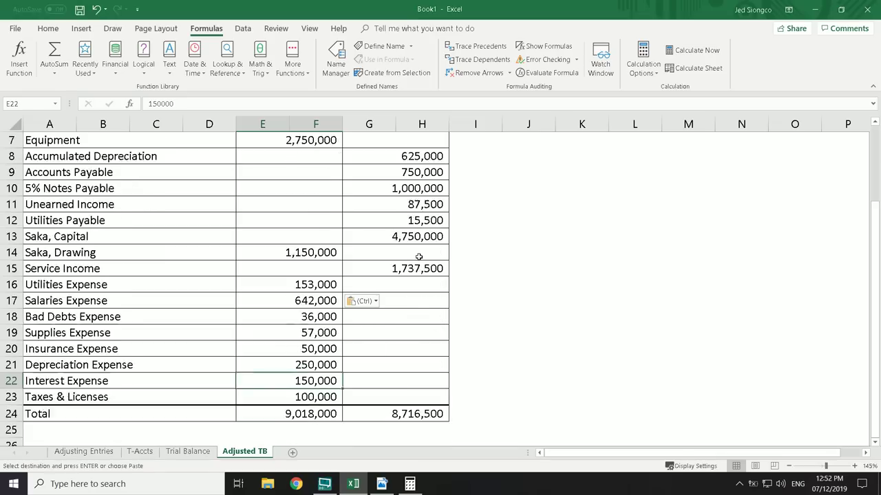
click(419, 318)
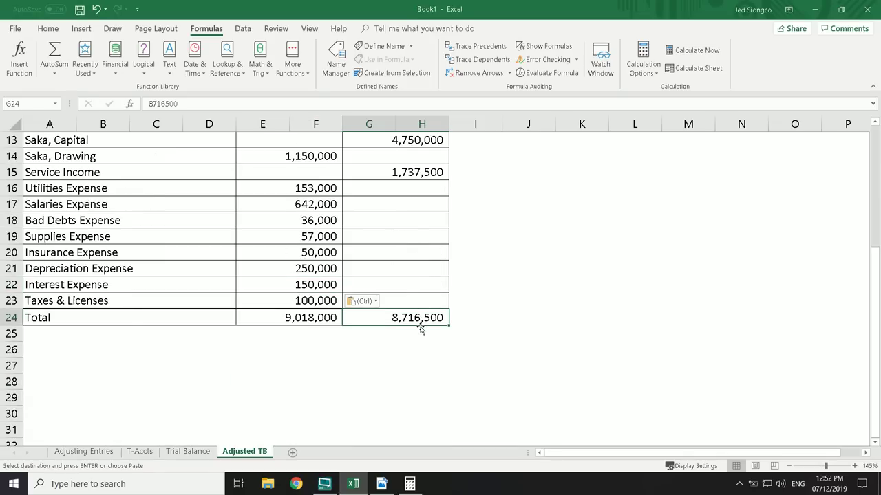
scroll(419, 323, up, 4)
scroll(420, 324, down, 4)
scroll(420, 324, up, 2)
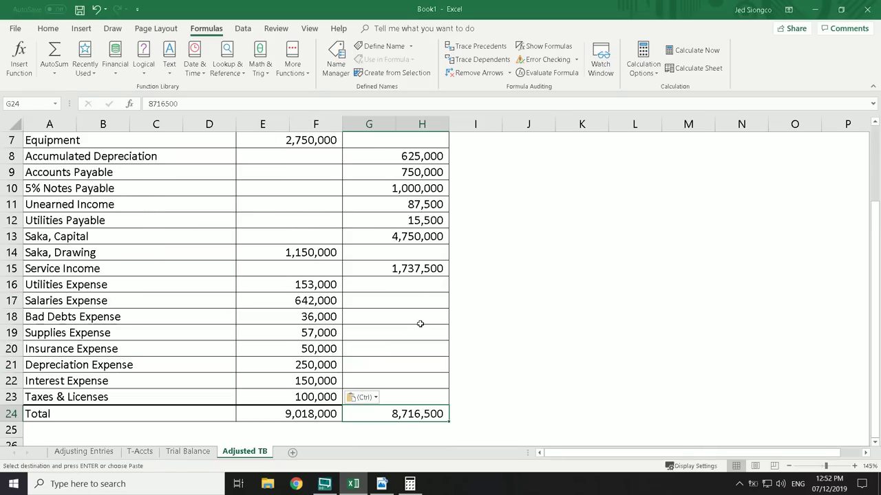
mouse_move(873, 206)
mouse_down()
mouse_move(874, 190)
mouse_move(874, 200)
mouse_up()
Re-enter the debit total in cell E24 of Adjusted TB as the SUM of E2:F23
click(294, 414)
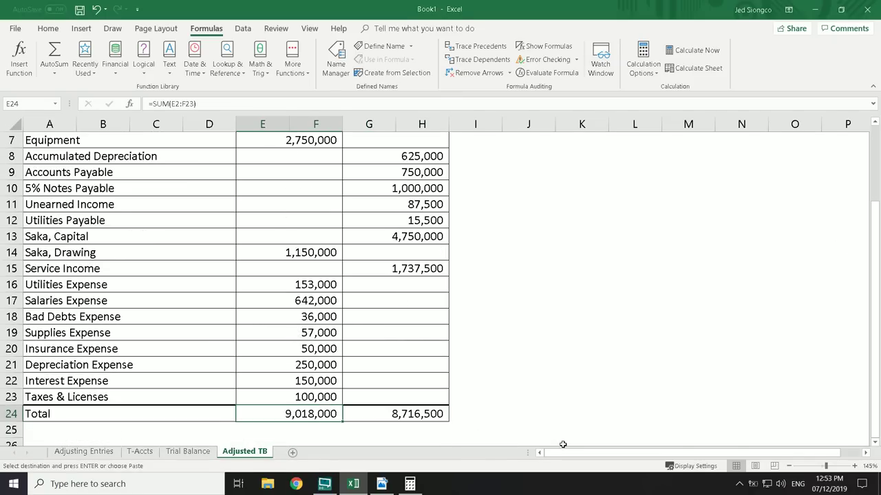
text(=sum()
key(Up)
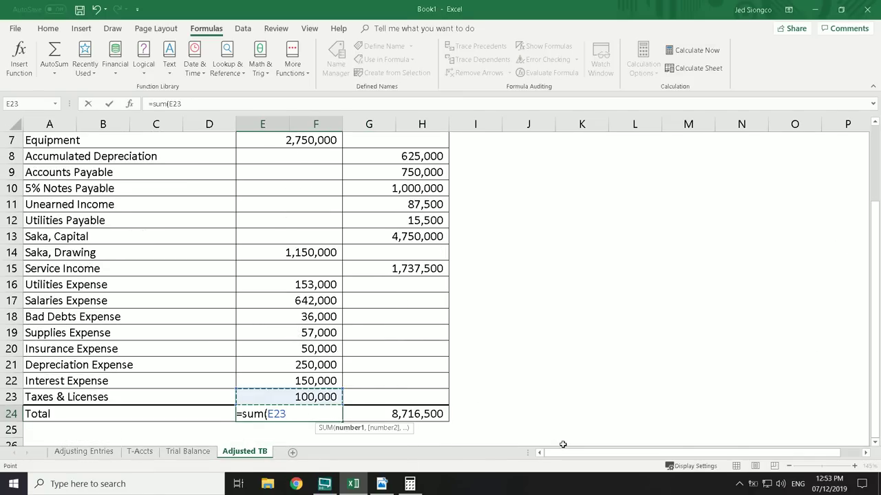
key(shift+Up)
key(shift+Up)
key(shift+Up)
key(shift+Up)
key(shift+Up)
key(shift+Up)
key(shift+Up)
key(shift+Up)
key(shift+Up)
key(shift+Up)
key(shift+Up)
key(shift+Up)
key(shift+Up)
key(shift+Up)
key(shift+Up)
key(shift+Up)
key(shift+Up)
key(shift+Up)
key(shift+Up)
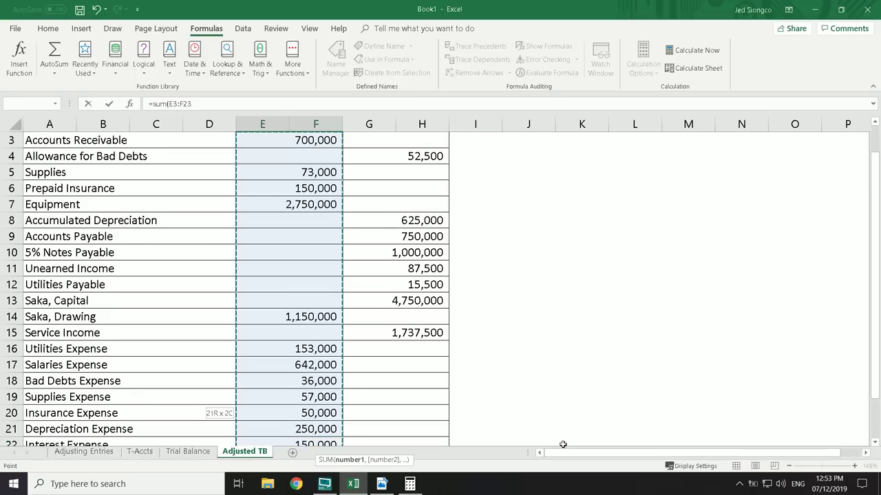
key(Tab)
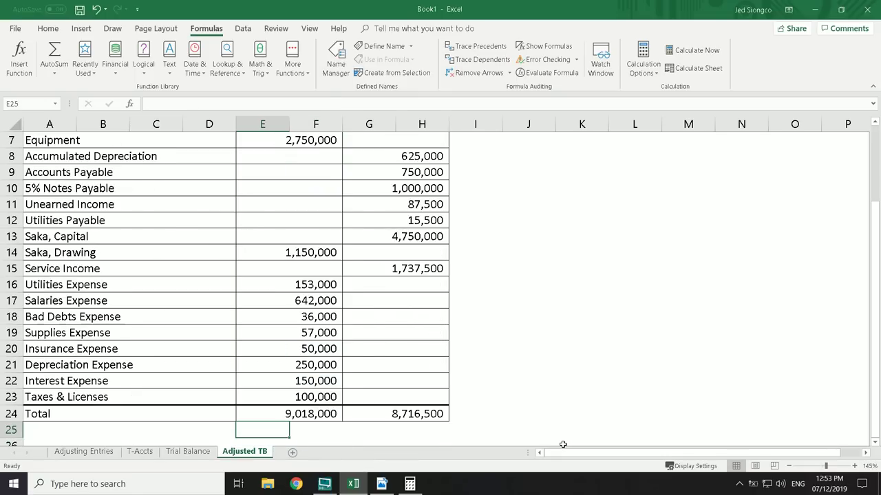
Replace the fixed credit total in cell G24 with a SUM formula over the credit balances G4:H15
text(=sm)
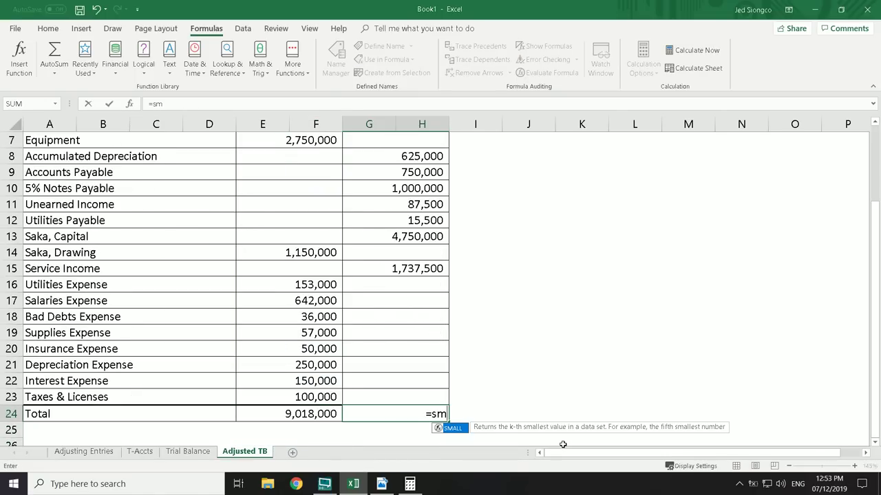
key(BackSpace)
text(um()
key(Up)
key(Up)
key(Up)
key(Up)
key(Up)
key(Up)
key(Up)
key(Up)
key(Up)
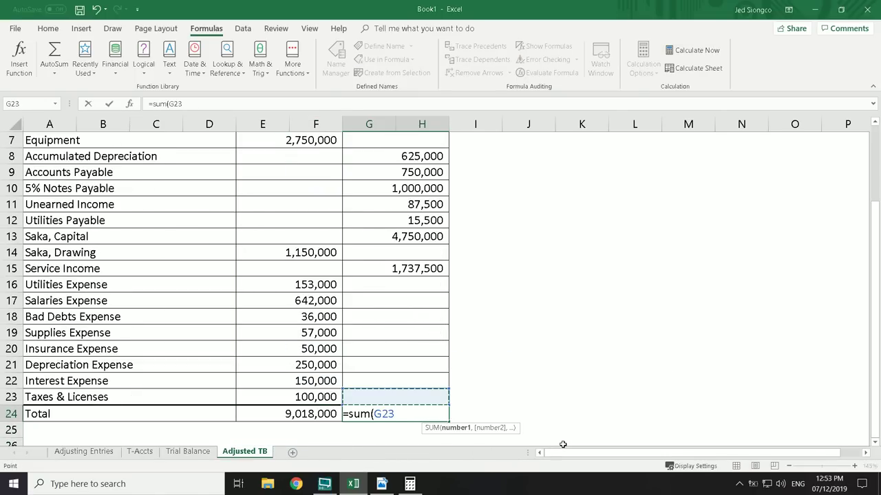
key(shift+Right)
key(shift+Up)
key(shift+Up)
key(shift+Up)
key(shift+Up)
key(shift+Up)
key(shift+Up)
key(shift+Up)
key(shift+Up)
key(shift+Up)
key(shift+Up)
key(shift+Up)
key(shift+Up)
key(shift+Up)
key(shift+Up)
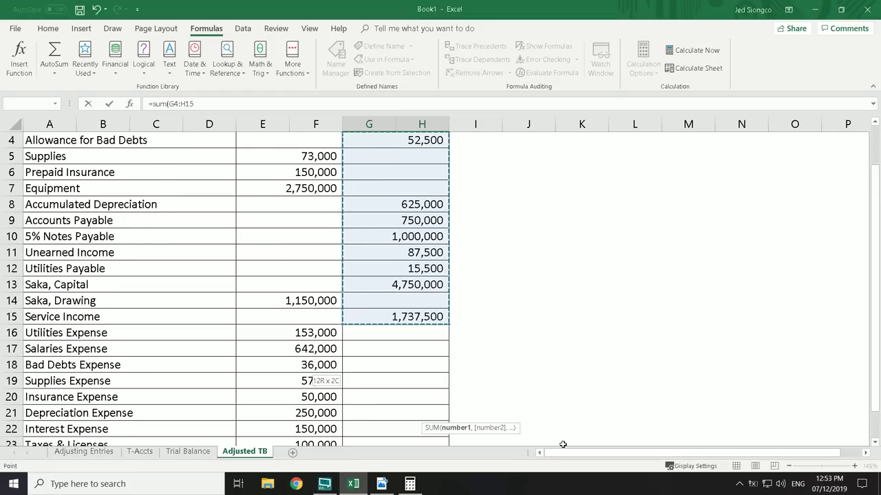
key(Return)
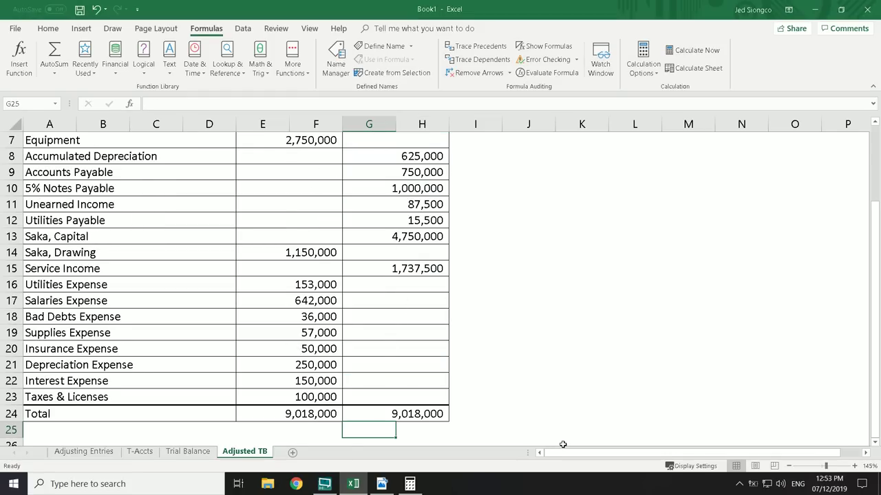
Zoom the sheet out to 115%, enter the label "Assets=" in cell J2, and start a formula in K2
scroll(468, 394, up, 2)
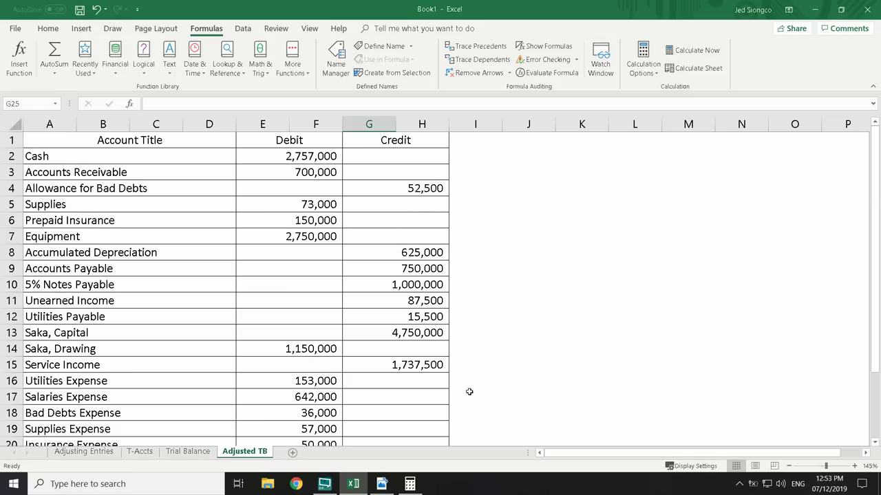
scroll(469, 392, down, 2)
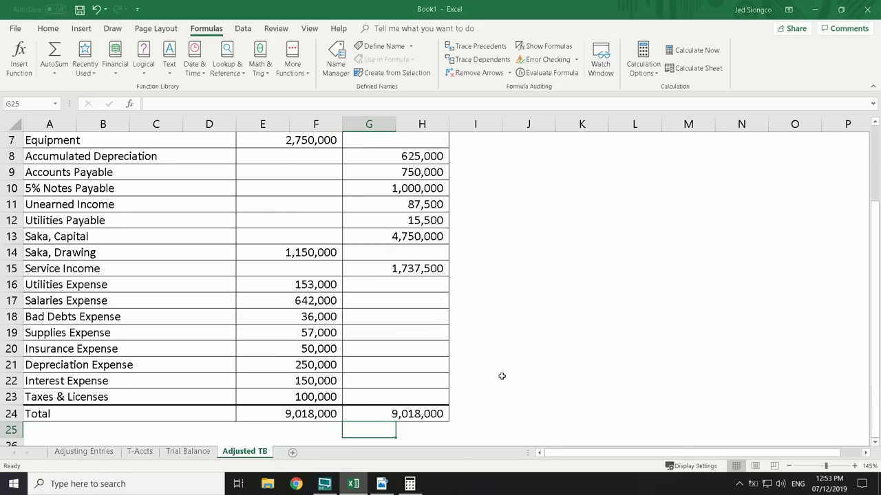
drag(875, 262, 868, 213)
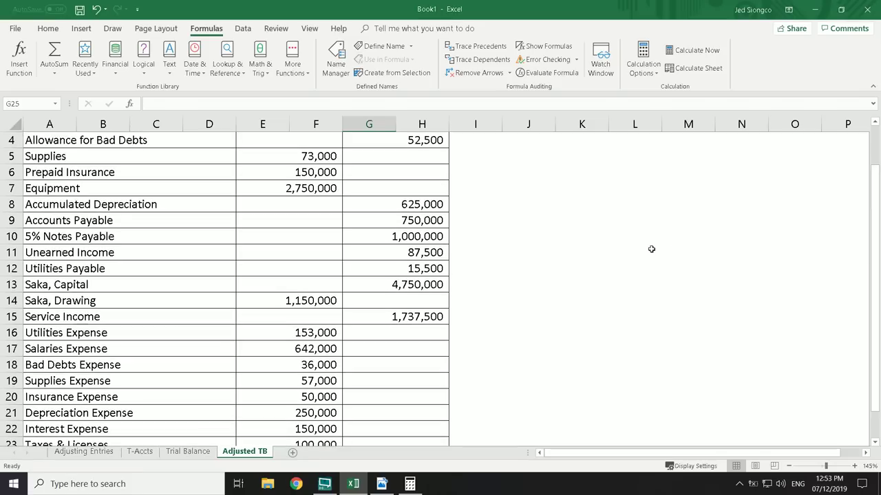
scroll(651, 249, down, 1)
scroll(651, 249, down, 1)
scroll(651, 249, up, 2)
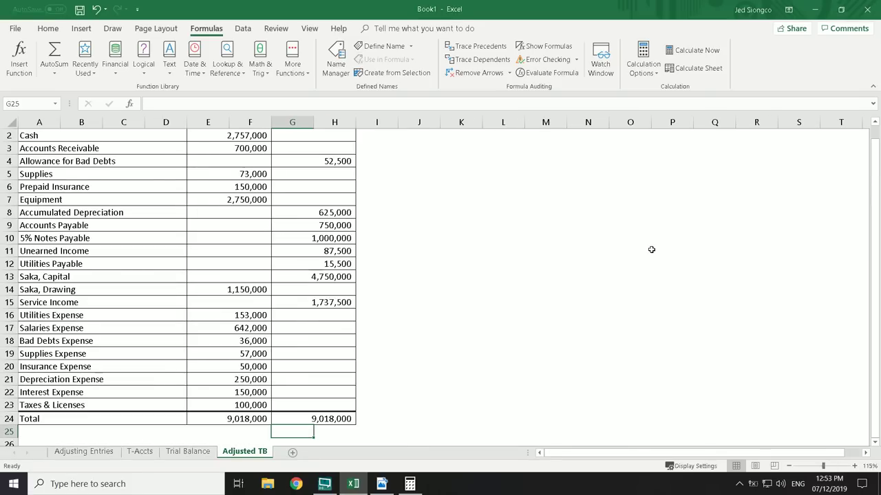
click(474, 183)
click(427, 151)
text(Assets)
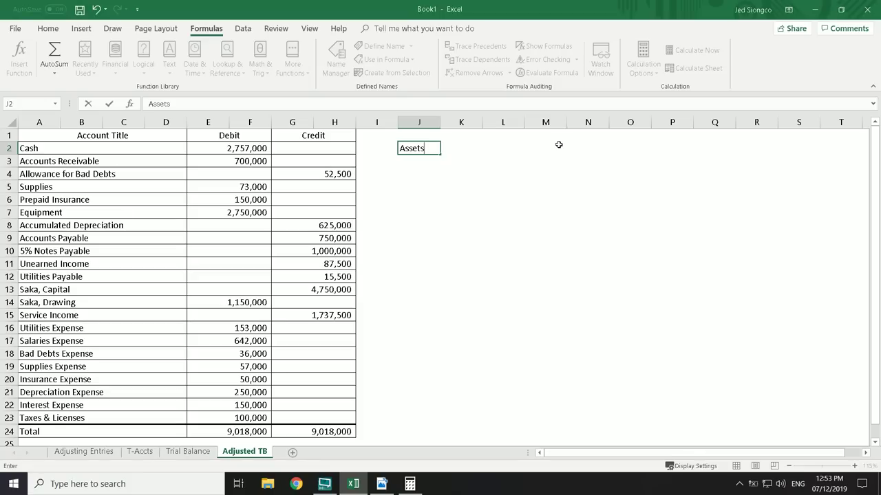
text(=)
key(Tab)
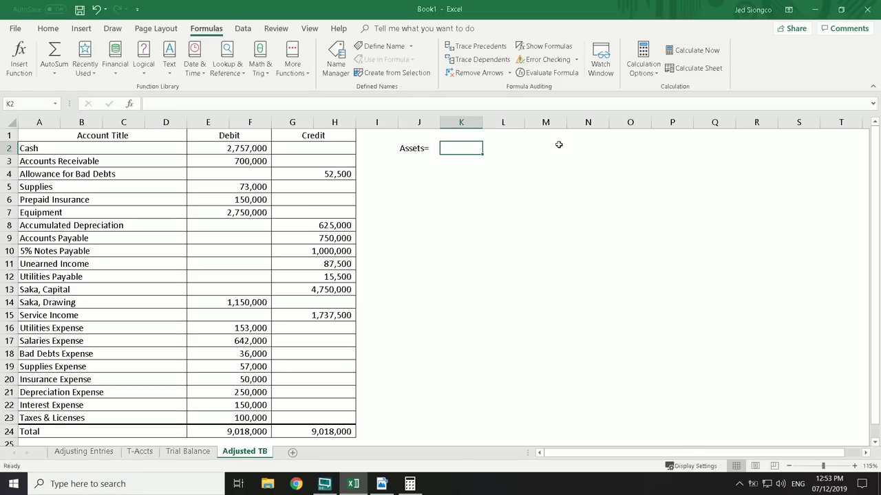
text(=)
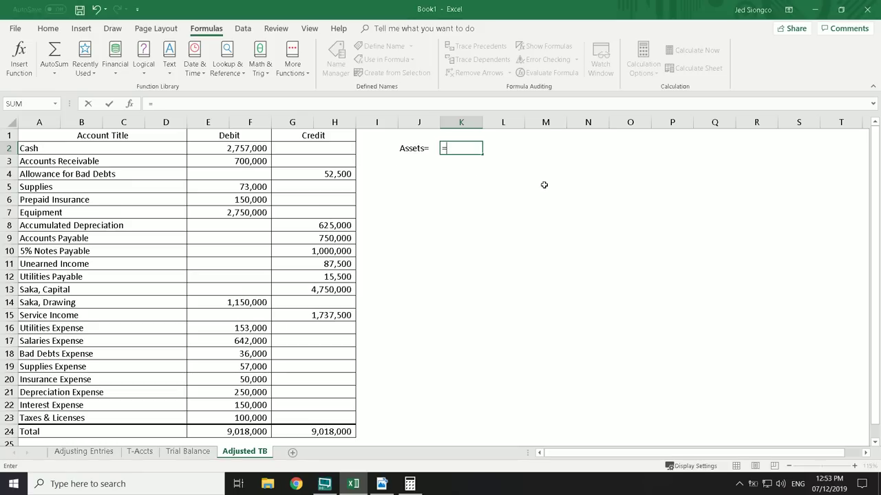
click(258, 149)
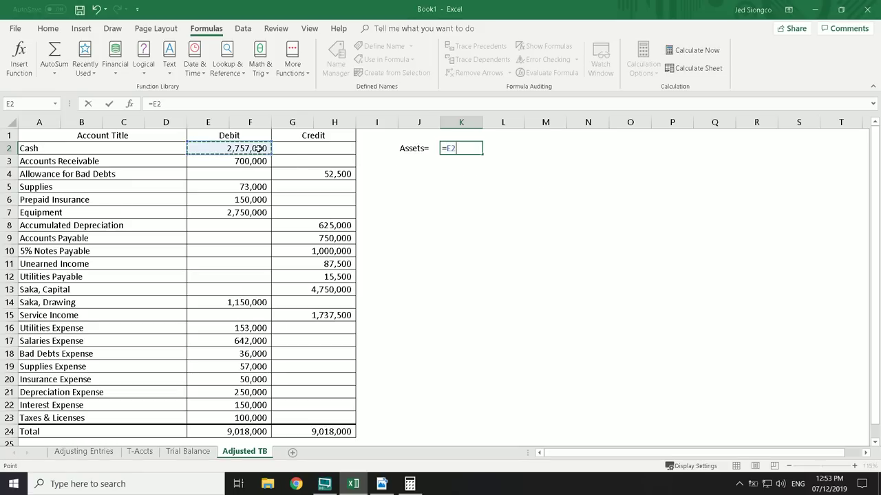
text(+)
key(Left)
key(Left)
key(Left)
key(Left)
key(Left)
key(Left)
key(Left)
key(Left)
key(Left)
key(Left)
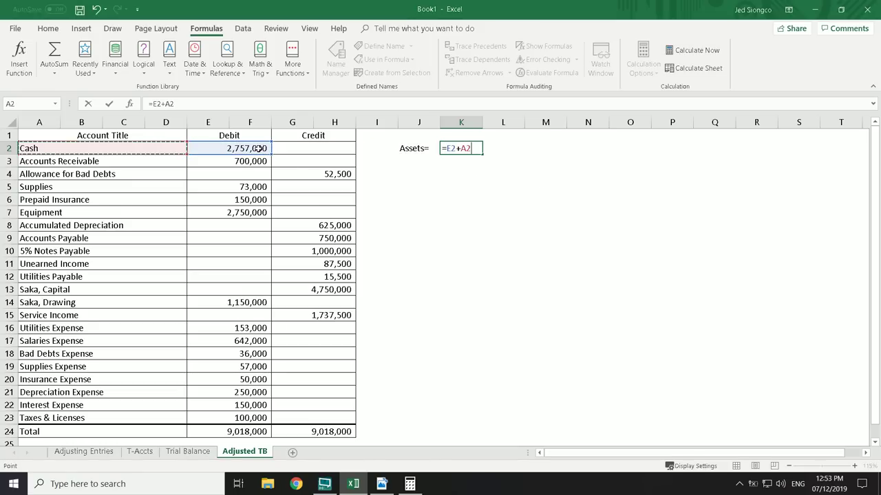
key(Down)
key(Right)
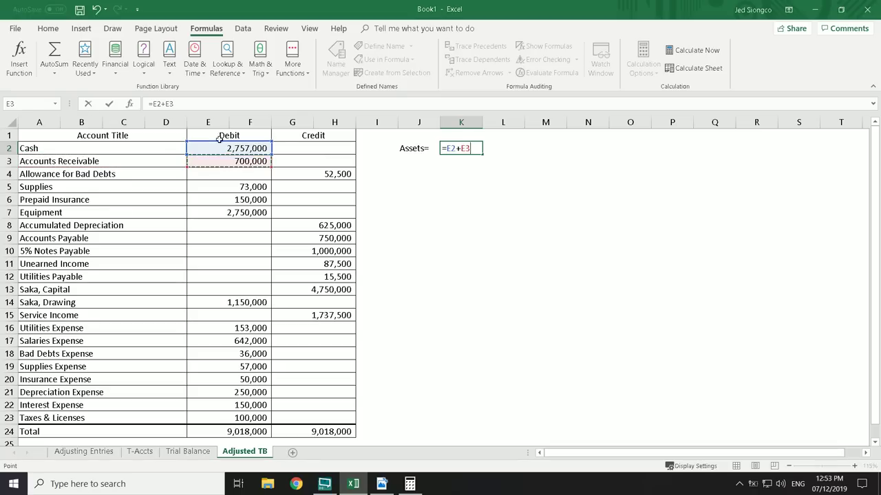
key(BackSpace)
key(BackSpace)
key(BackSpace)
key(BackSpace)
key(BackSpace)
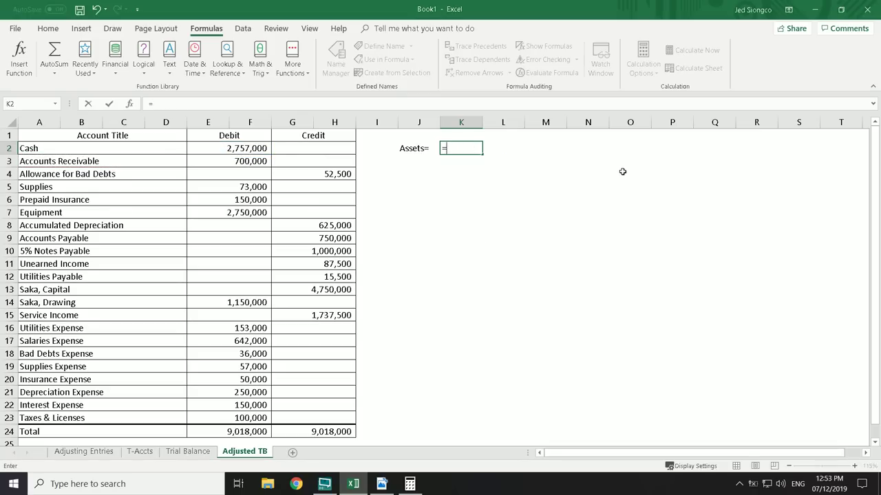
Complete the total assets formula in K2 as =SUM(E2:F7)-SUM(G4:H8), subtracting the contra-asset credits from the asset debits
text(sum)
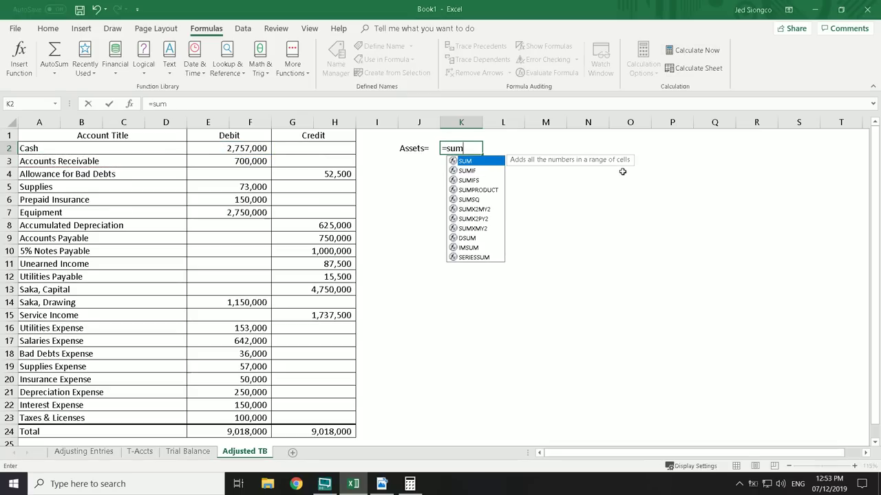
text(()
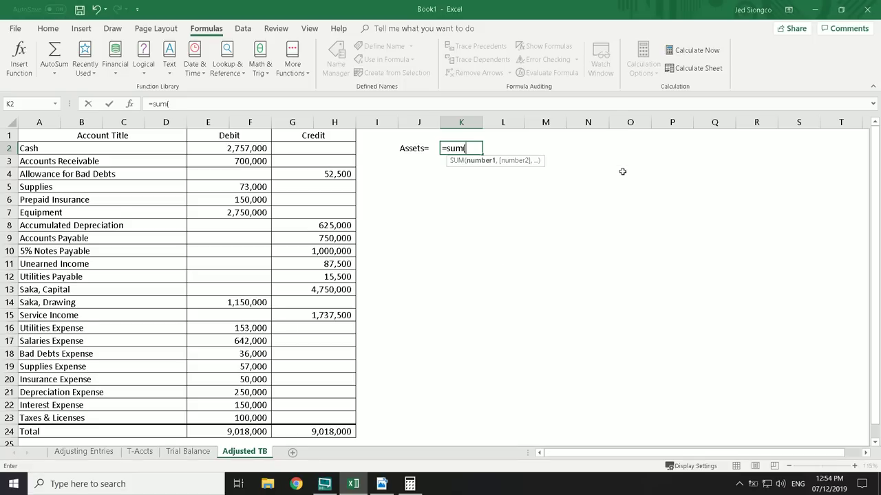
key(Left)
key(Left)
key(Left)
key(Left)
key(Left)
key(Left)
key(shift+Down)
key(shift+Down)
key(shift+Down)
key(shift+Down)
key(shift+Down)
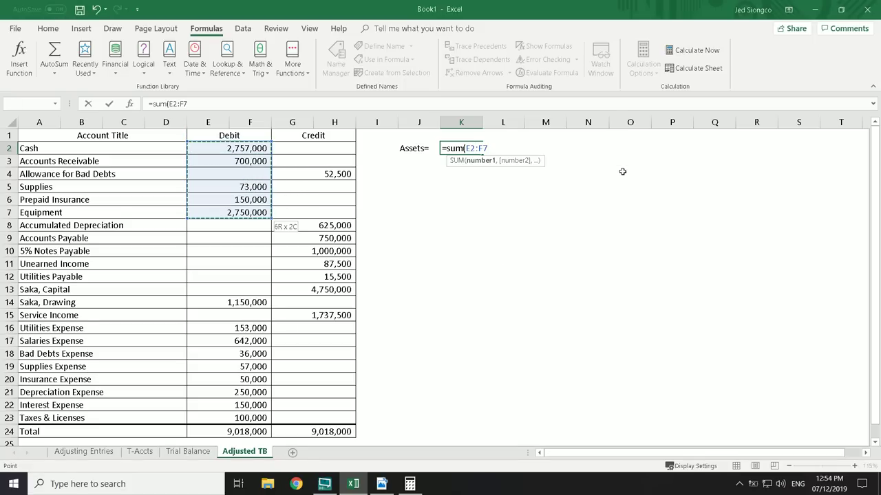
text()-)
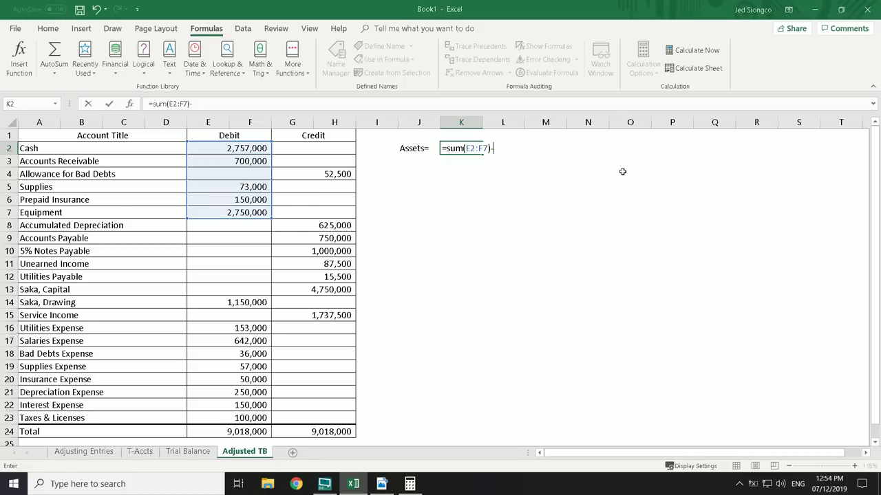
text(sum()
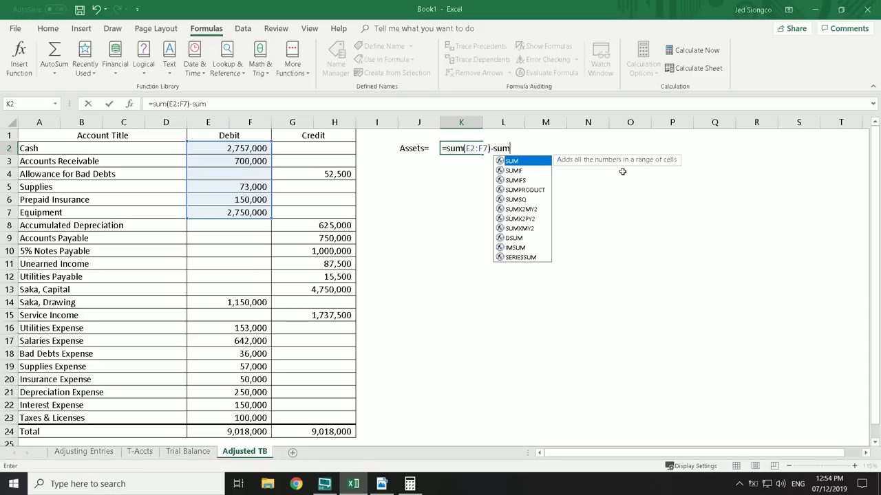
key(Down)
key(Left)
key(Left)
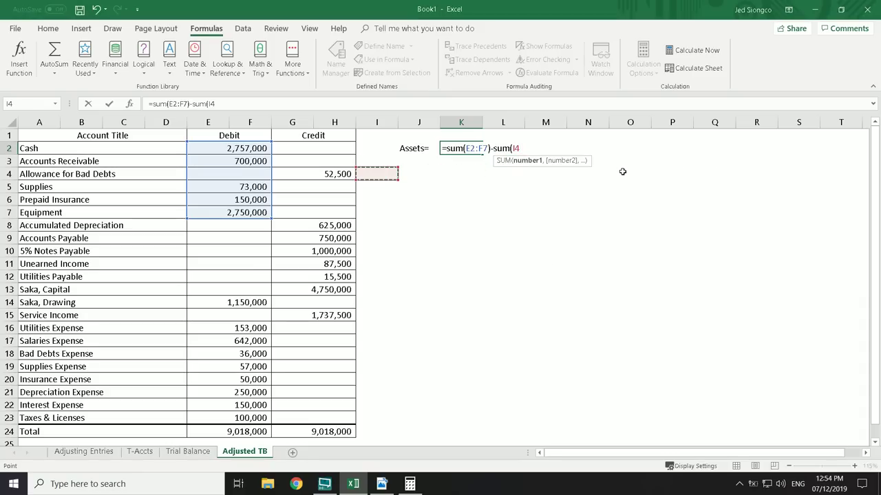
key(Left)
key(Left)
key(Down)
key(shift+Right)
key(shift+Down)
key(shift+Down)
key(shift+Down)
key(shift+Down)
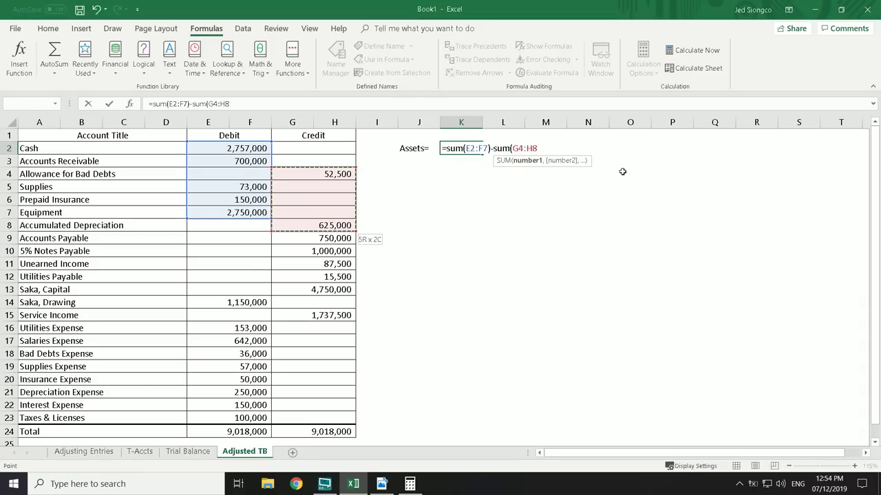
key(Return)
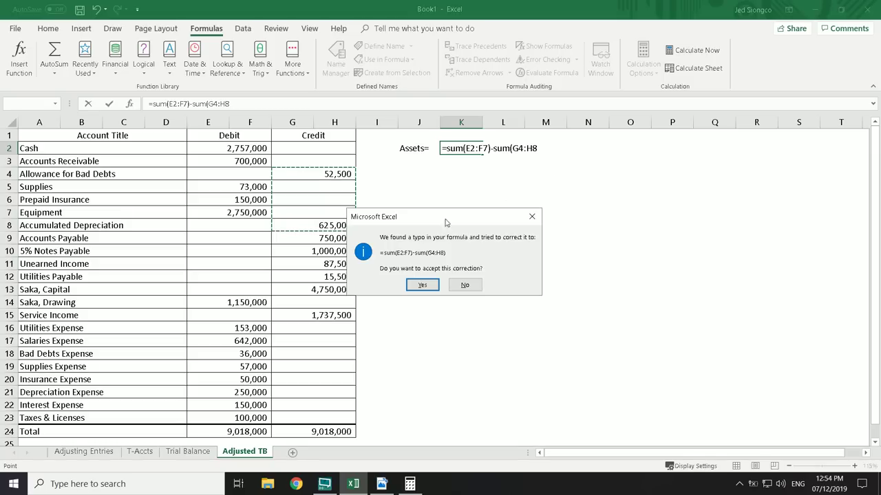
click(421, 286)
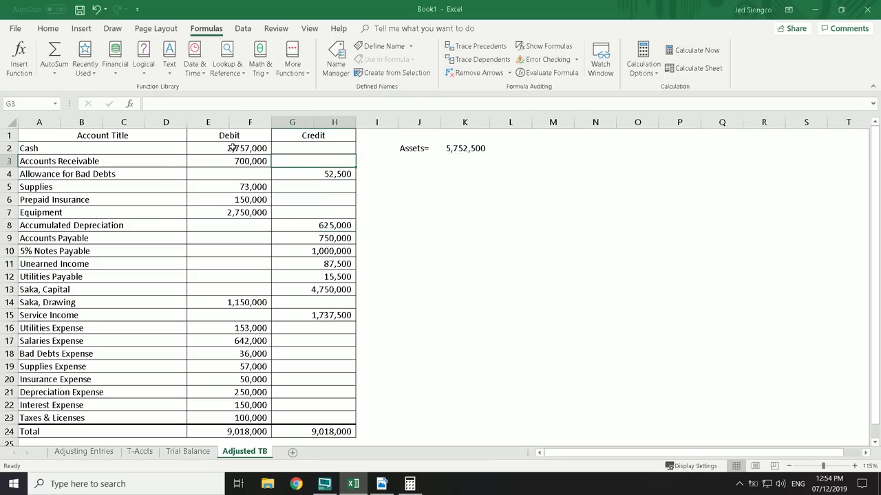
Enter the label "Liabs=" in cell J3, below the assets label
click(413, 154)
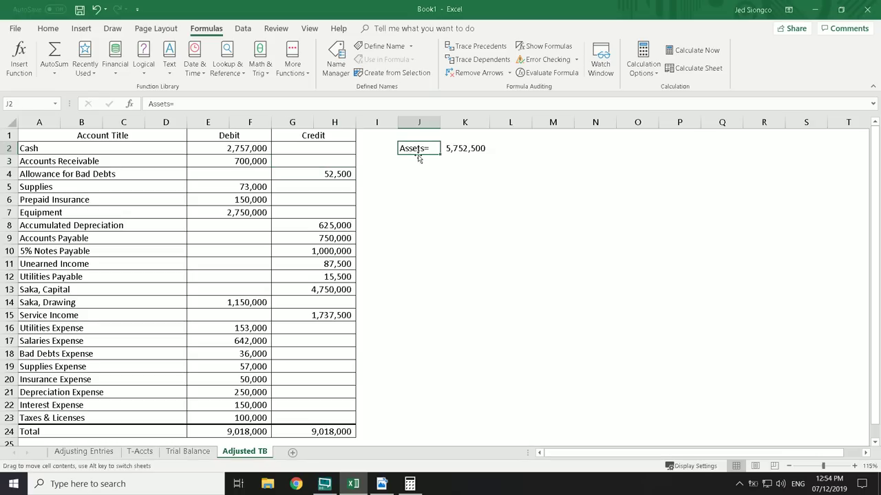
click(418, 161)
text(Liabs=)
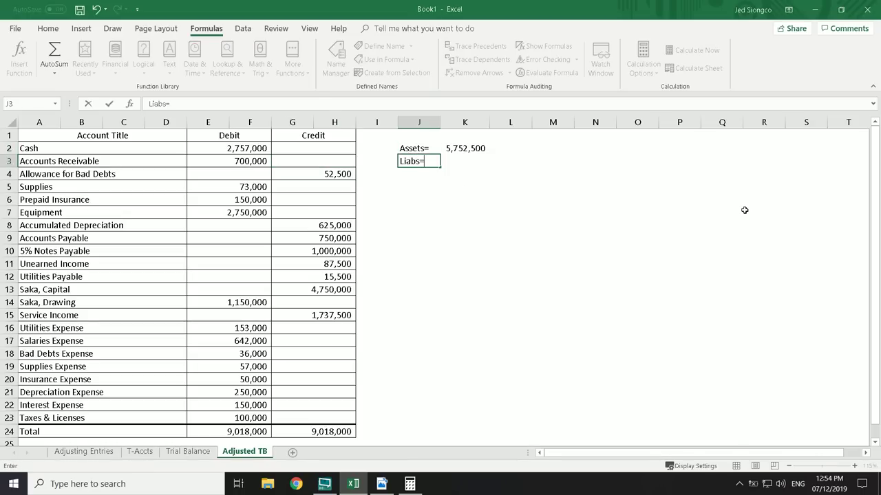
key(Tab)
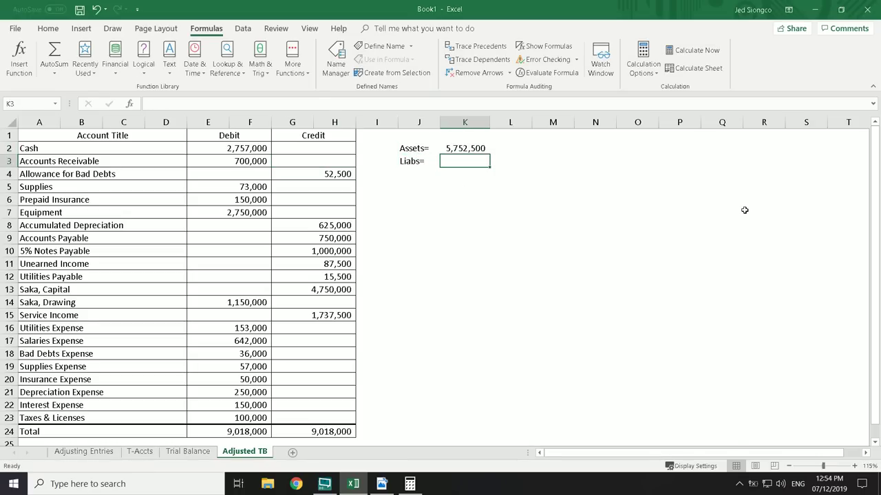
Enter a SUM formula in K3 over the liability credits, from Accounts Payable in row 9 to Utilities Payable in row 12
text(=sum()
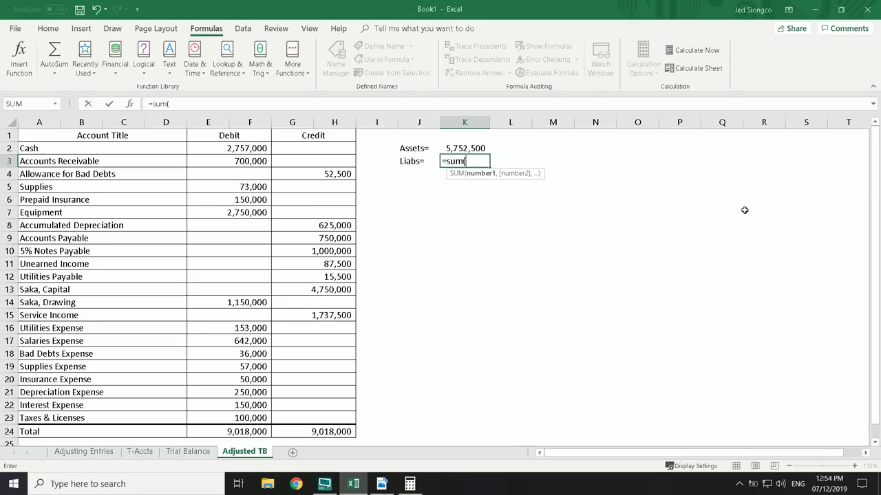
key(Down)
key(Left)
key(Down)
key(Left)
key(Down)
key(Down)
key(Down)
key(Left)
key(Down)
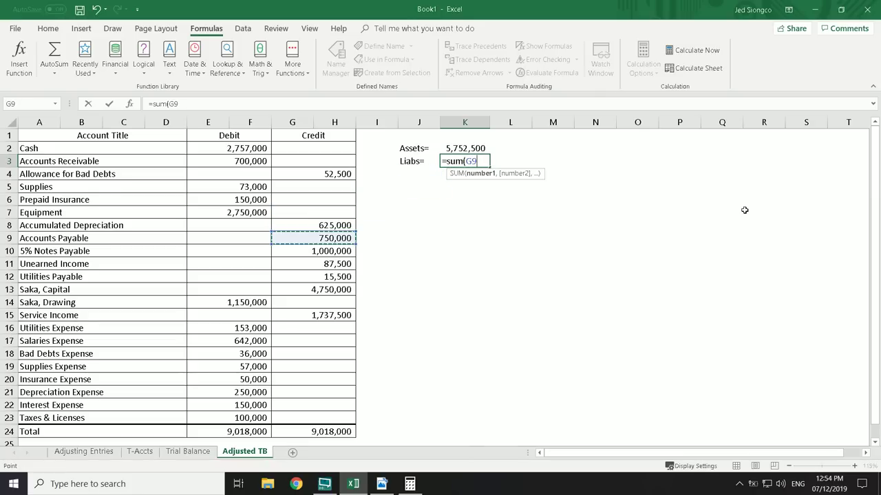
key(shift+Down)
key(shift+Down)
key(shift+Left)
key(shift+Down)
key(shift+Left)
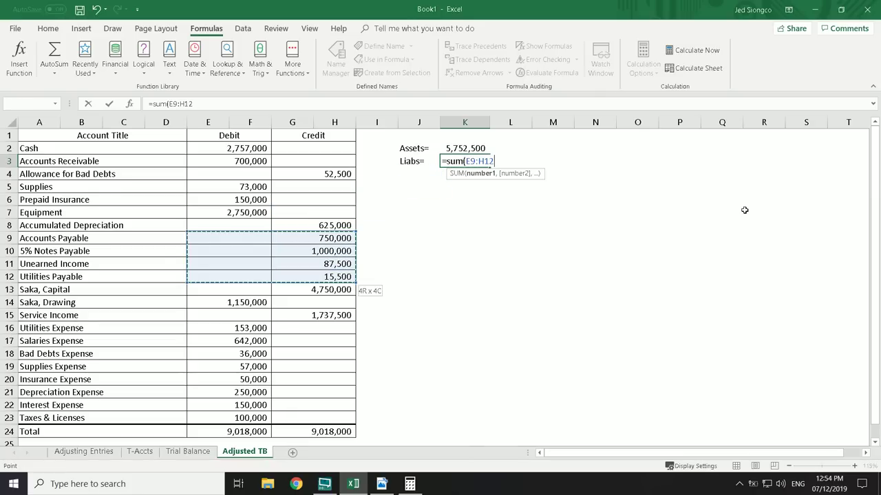
key(shift+Right)
key(Return)
Enter the label "Equity=" in cell J4
key(Left)
key(Left)
key(Left)
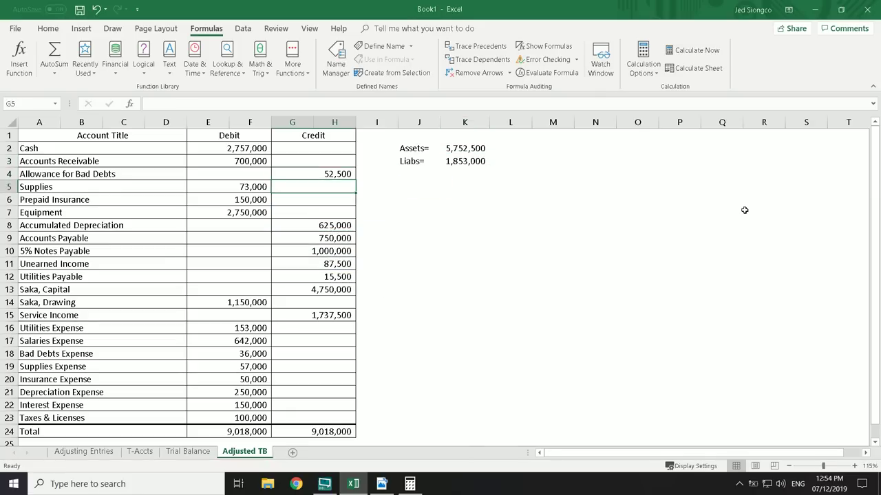
key(Right)
key(Right)
text(Equity)
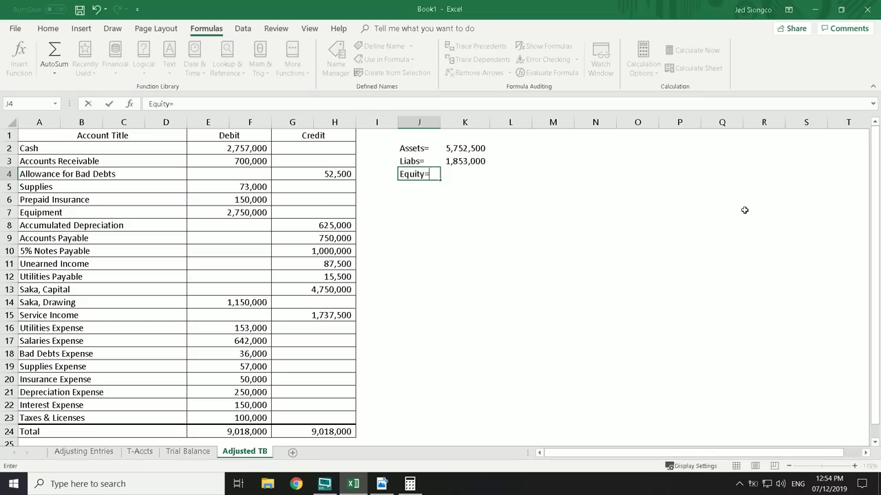
key(Right)
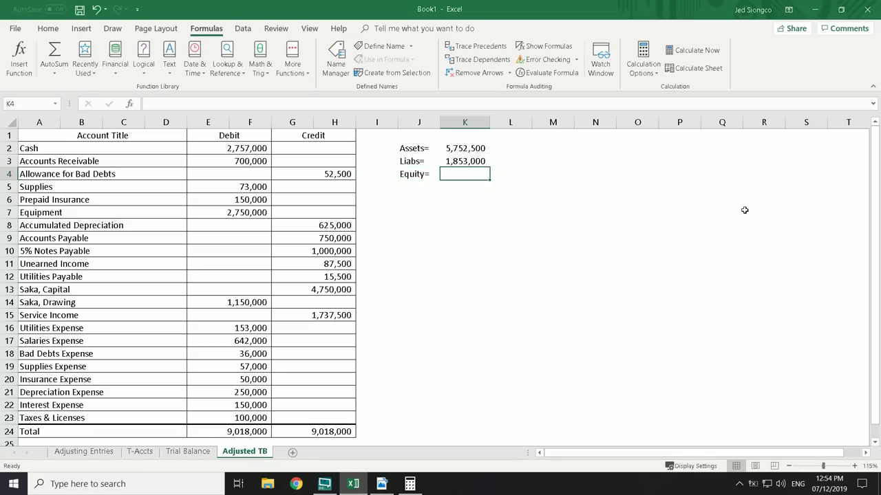
Start the equity formula in K4 with a SUM over G13:H15, covering the capital and service income credits
text(=)
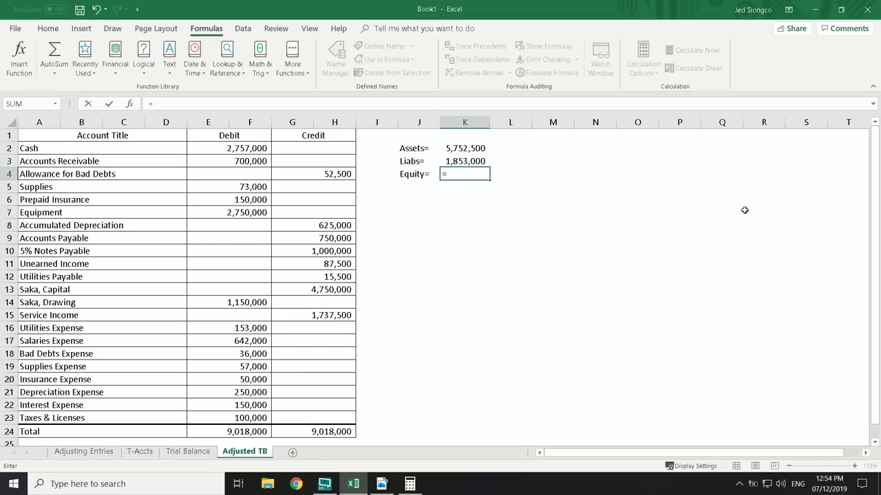
key(BackSpace)
text(su=sum)
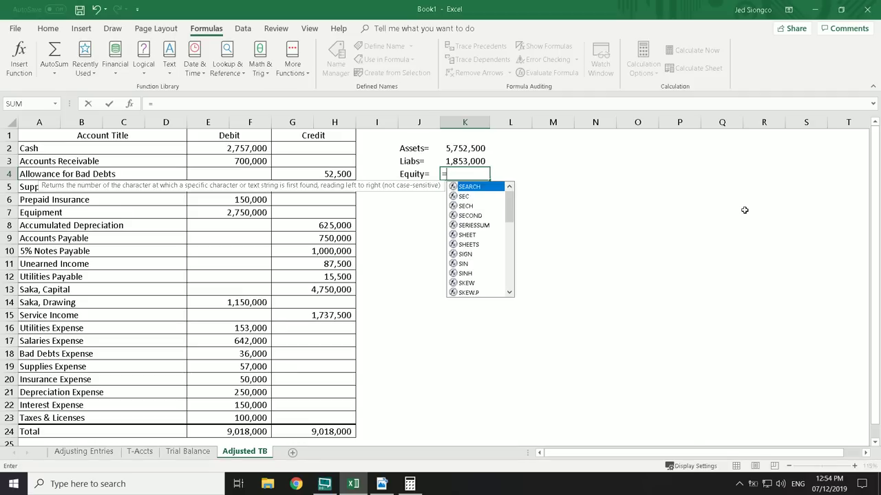
text(()
key(Down)
key(Left)
key(Left)
key(Down)
key(Down)
key(Down)
key(Down)
key(Down)
key(Left)
key(Left)
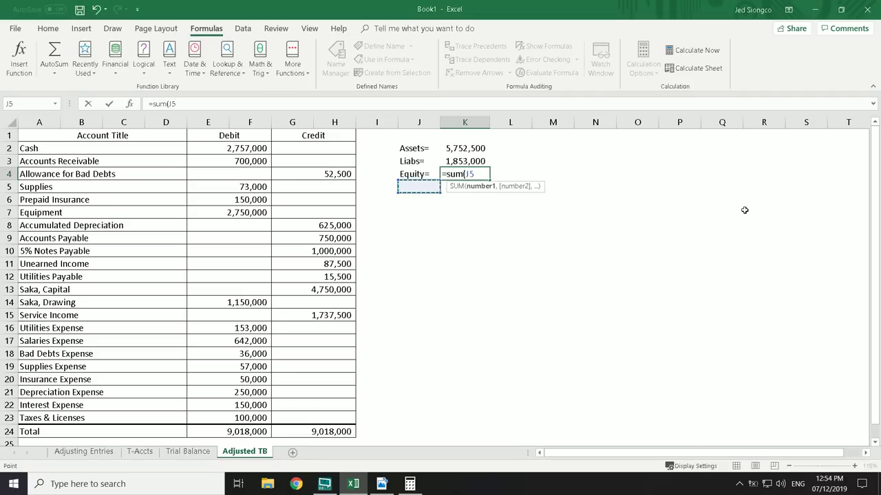
key(Down)
key(Down)
key(Down)
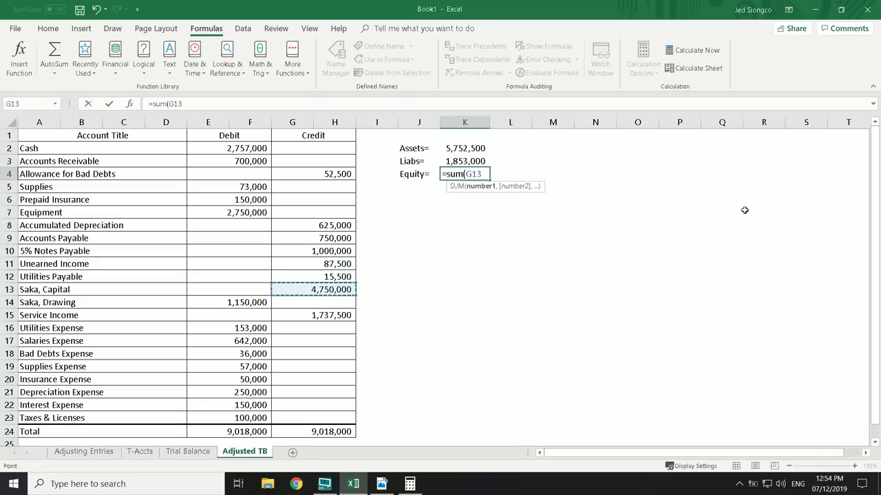
key(shift+Right)
key(shift+Down)
key(shift+Down)
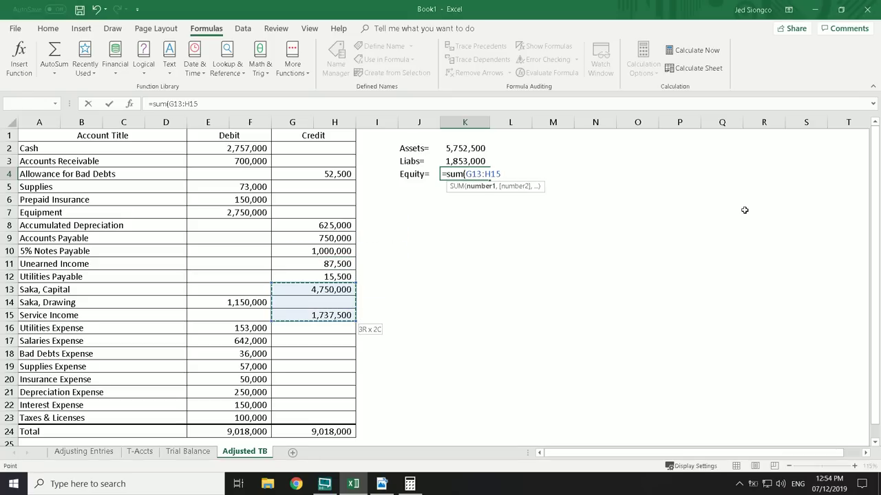
Complete the equity formula in K4 by subtracting SUM(E14:F23), the drawing and expense debits
text()-sum()
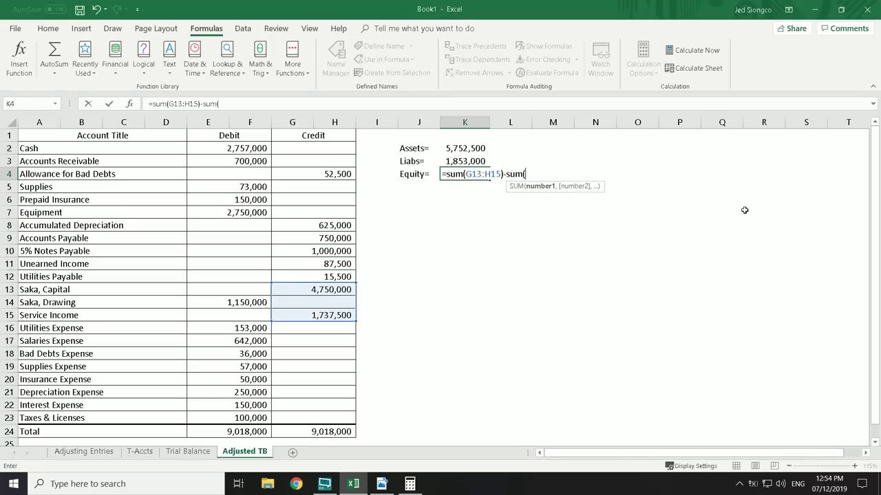
key(Down)
key(Down)
key(Down)
key(Down)
key(Down)
key(Down)
key(Down)
key(Down)
key(Down)
key(Down)
key(Left)
key(Left)
key(Left)
key(Left)
key(Left)
key(Left)
key(Right)
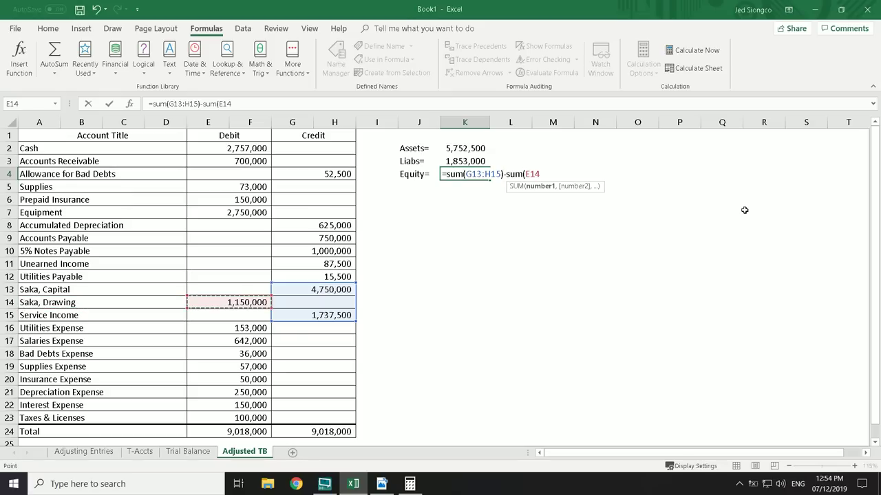
key(shift+Down)
key(shift+Down)
key(shift+Down)
key(shift+Down)
key(shift+Down)
key(shift+Down)
key(shift+Down)
key(shift+Down)
key(shift+Down)
key(Return)
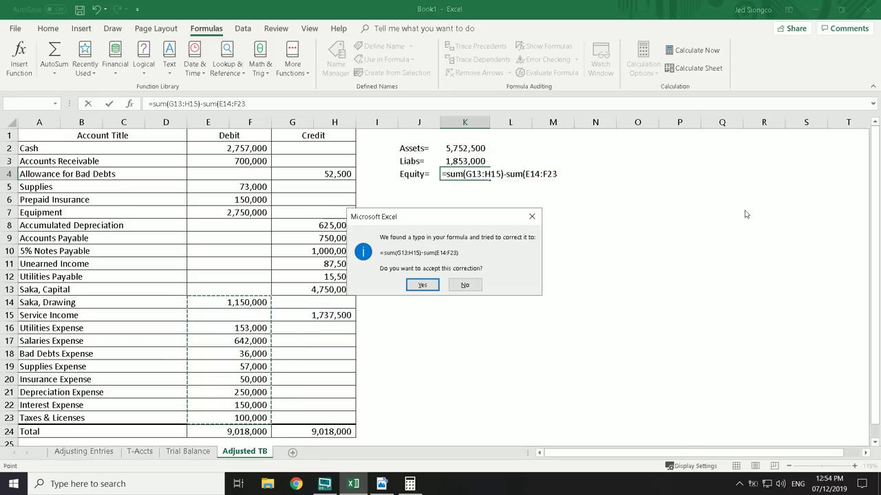
key(Return)
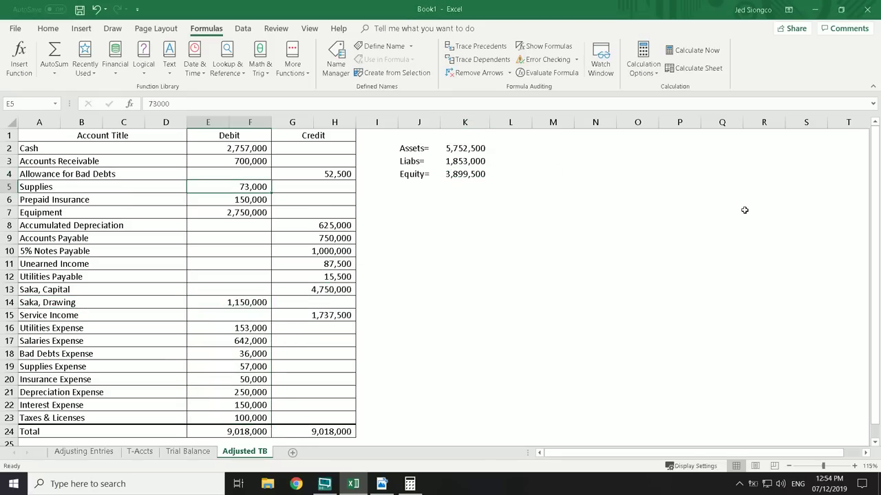
Check the equity formula in K4 and compare liabilities plus equity in K3:K4 with the total assets in K2
click(468, 175)
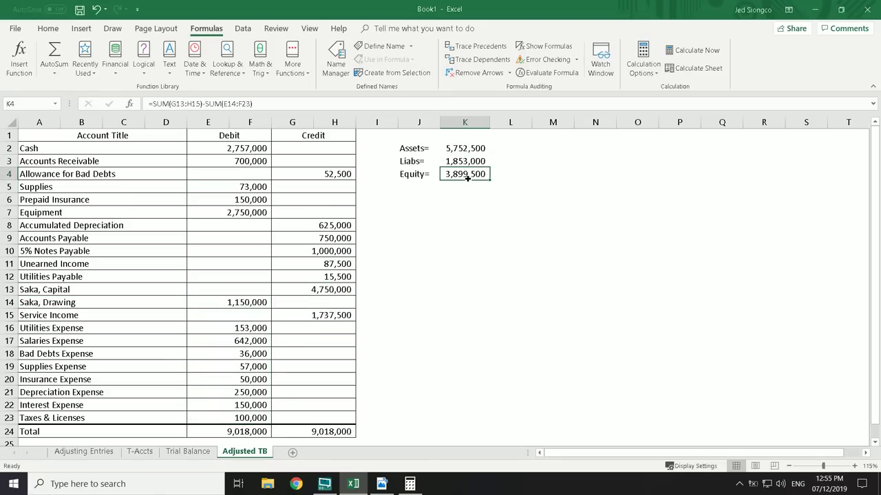
drag(471, 161, 471, 180)
click(554, 192)
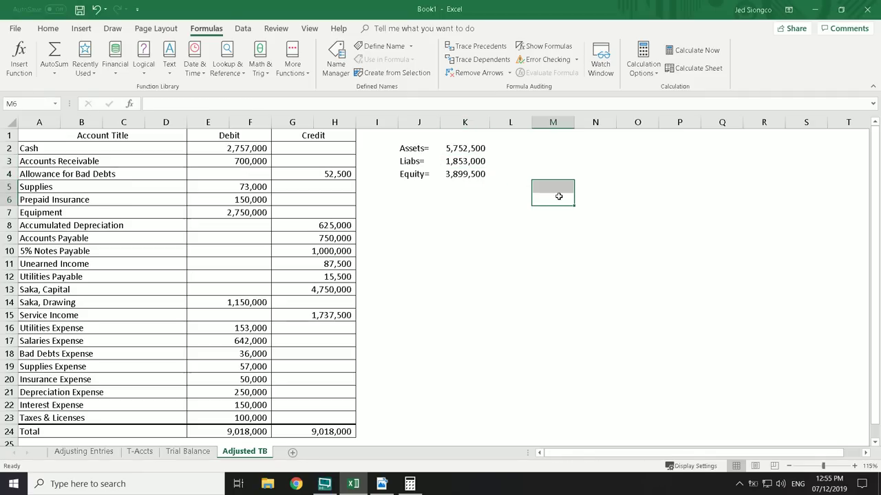
click(625, 260)
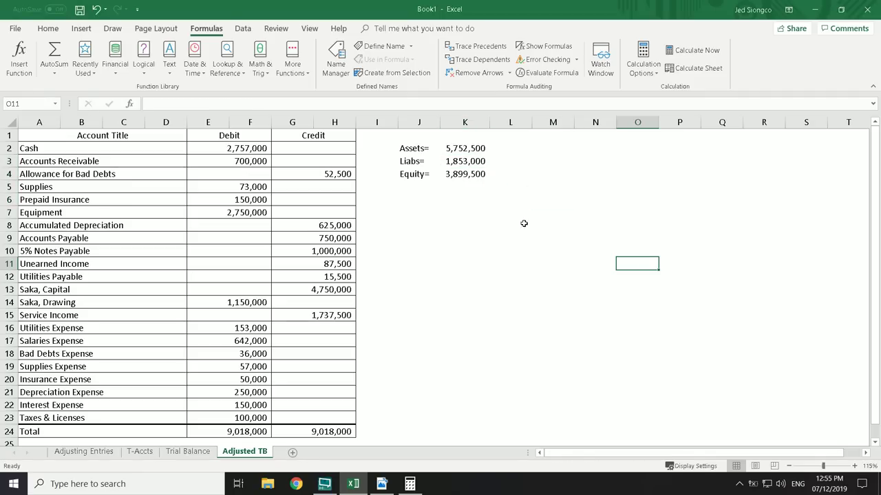
drag(416, 147, 468, 149)
click(615, 157)
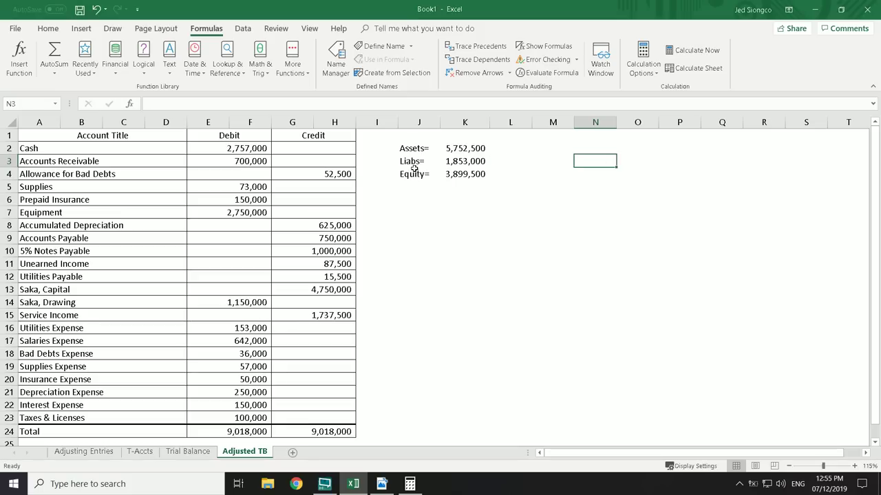
Enter the label "Net Income =" in cell J5, leaving L5 selected for its amount
click(407, 187)
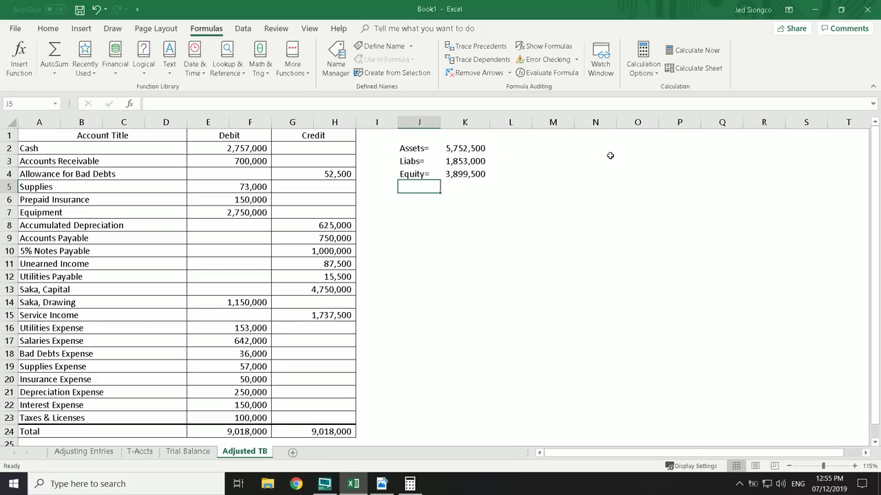
text(Net)
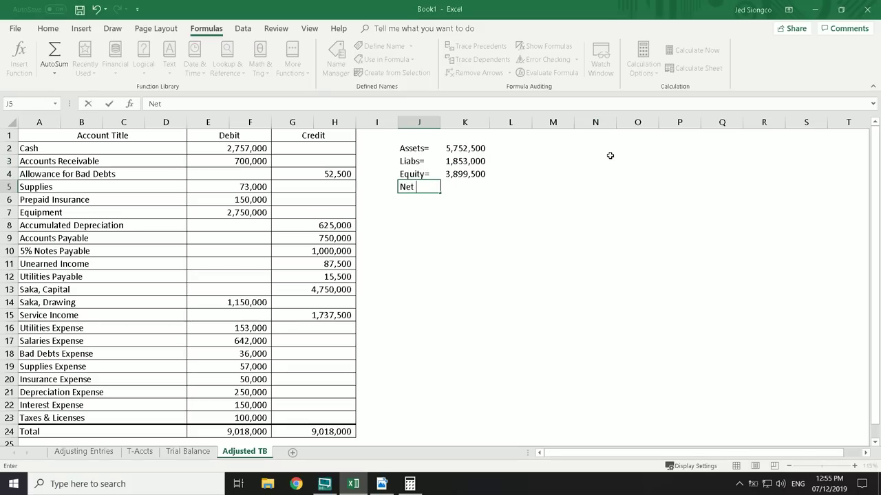
text( Income =)
key(Tab)
key(Tab)
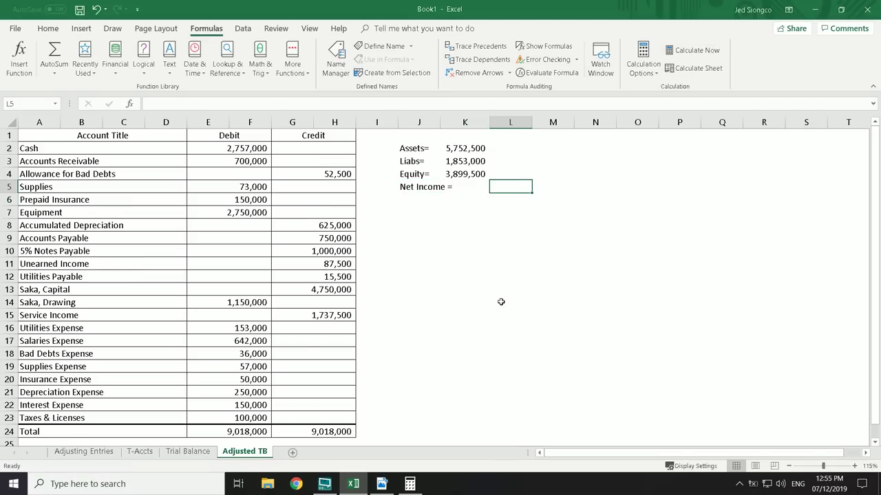
text(=sum()
key(Left)
key(Left)
key(Down)
key(Down)
key(Down)
key(Left)
key(Left)
key(Left)
key(Left)
key(Left)
key(Down)
key(Down)
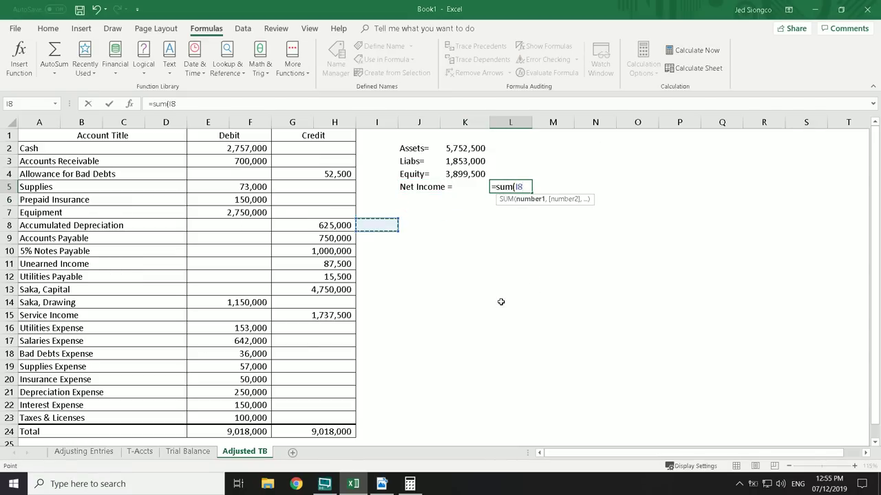
key(Down)
key(Down)
key(Right)
key(Down)
key(Down)
key(Down)
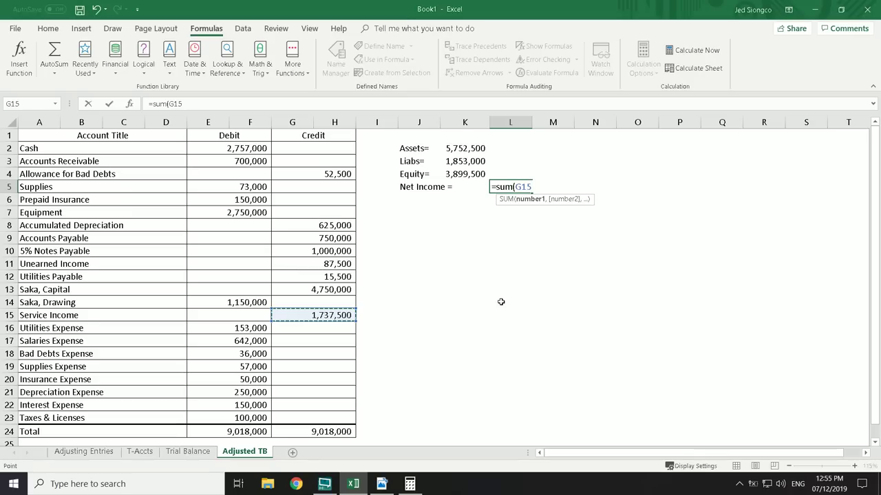
key(BackSpace)
key(BackSpace)
key(BackSpace)
key(BackSpace)
key(BackSpace)
key(BackSpace)
key(BackSpace)
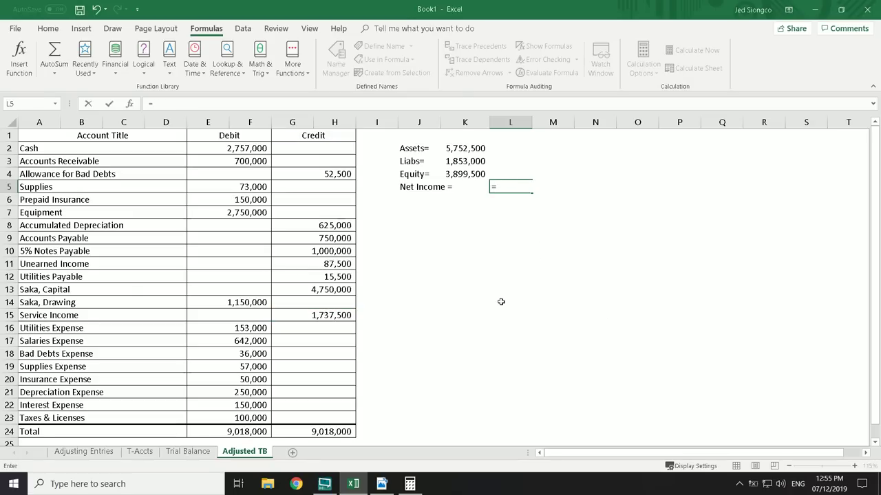
Begin the net income formula in L5 as =G15-, taking the service income credit as its first term
key(Left)
key(Left)
key(Left)
key(Left)
key(Down)
key(Down)
key(Down)
key(Down)
key(Down)
key(Down)
key(Down)
key(Down)
key(Down)
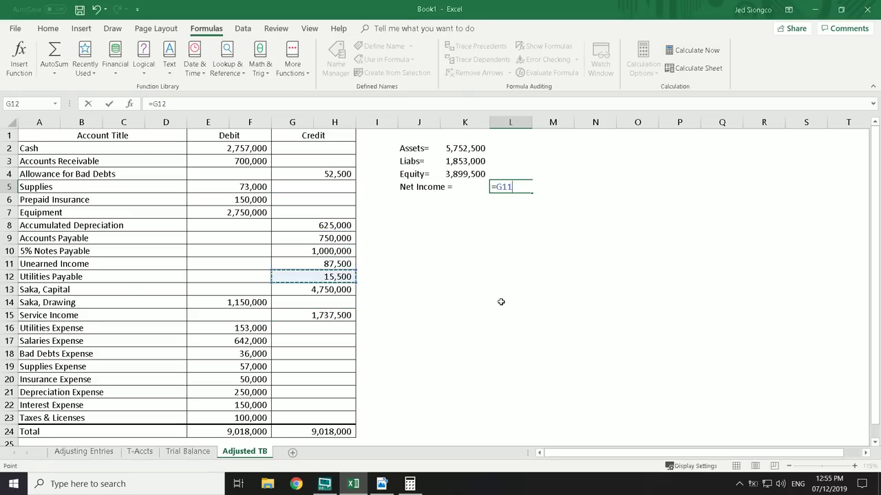
key(Down)
text(-)
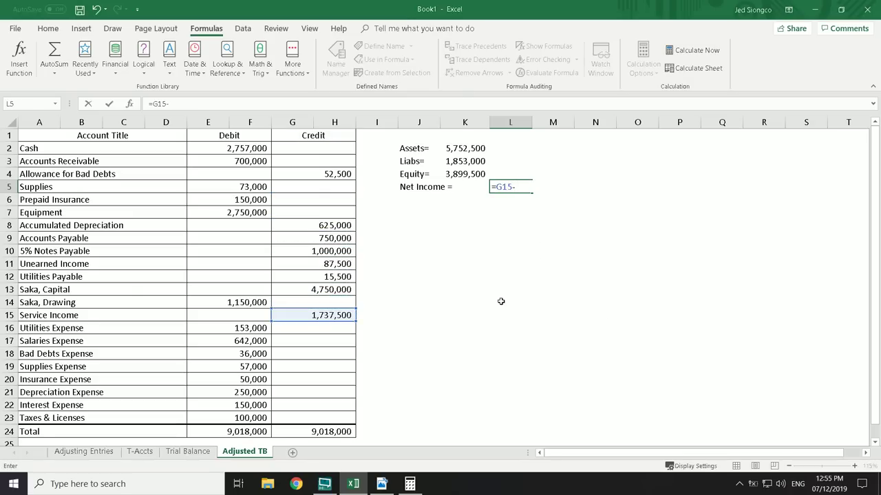
Complete the net income formula in L5 as =G15-SUM(E16:F23), subtracting all expense debits, and check the entered formula
text(sum()
key(Left)
key(Left)
key(Left)
key(Left)
key(Left)
key(Left)
key(Down)
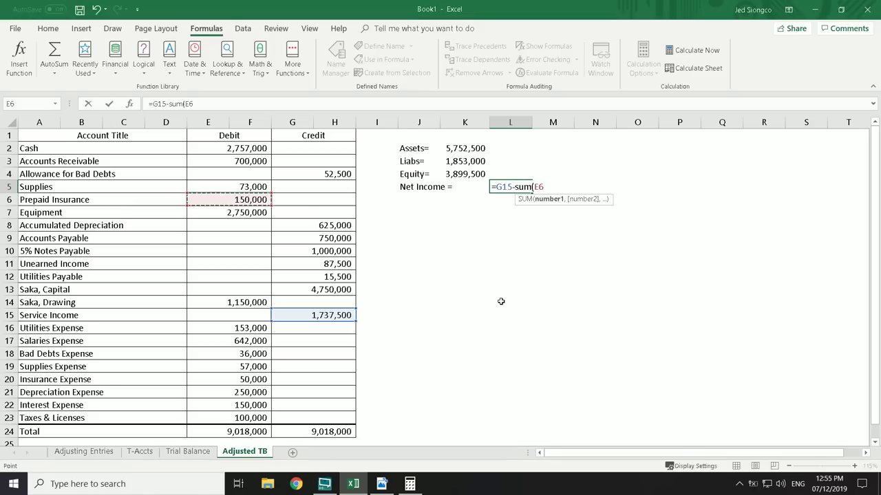
key(Down)
key(Down)
key(Down)
key(Down)
key(Down)
key(Down)
key(Down)
key(Down)
key(Down)
key(Down)
key(Down)
key(Down)
key(Up)
key(Up)
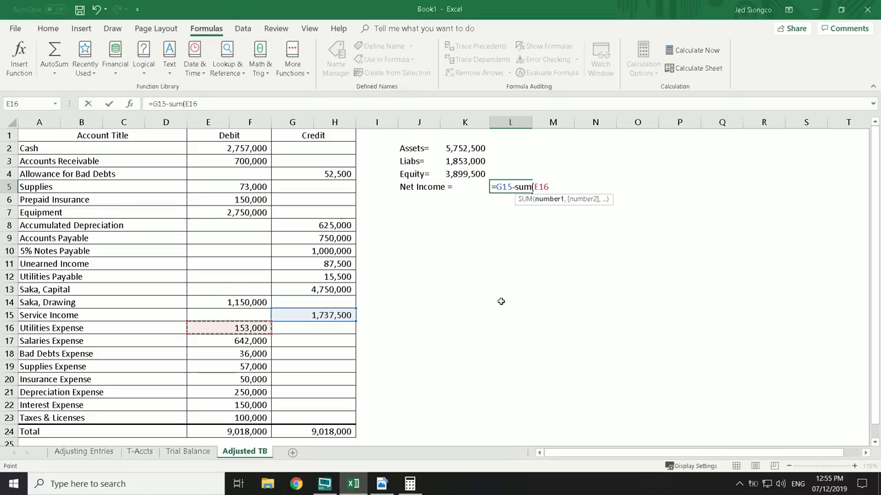
key(ctrl+shift+Down)
key(shift+Up)
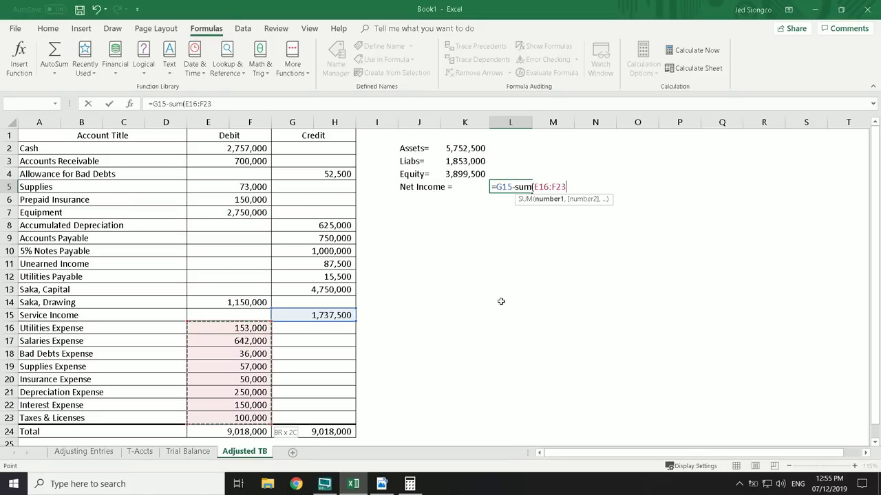
key(Return)
key(Return)
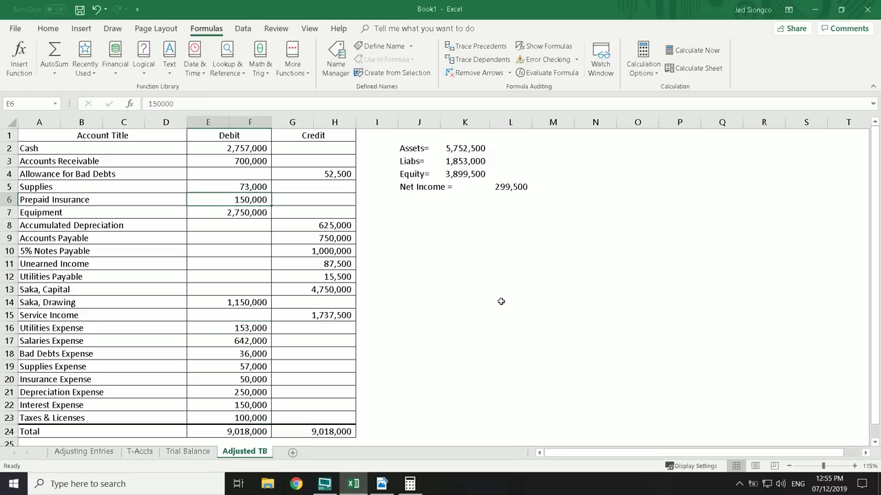
click(491, 186)
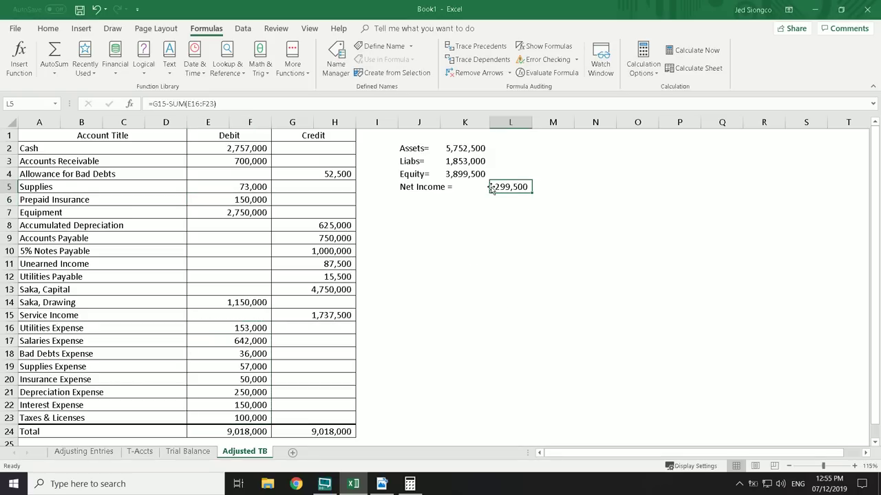
click(421, 285)
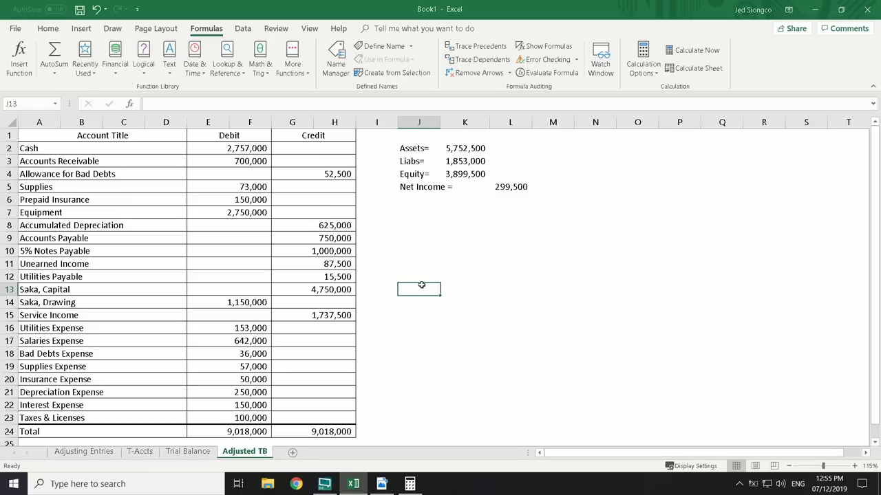
mouse_move(873, 212)
mouse_down()
mouse_move(876, 219)
mouse_move(875, 207)
mouse_up()
drag(667, 452, 618, 450)
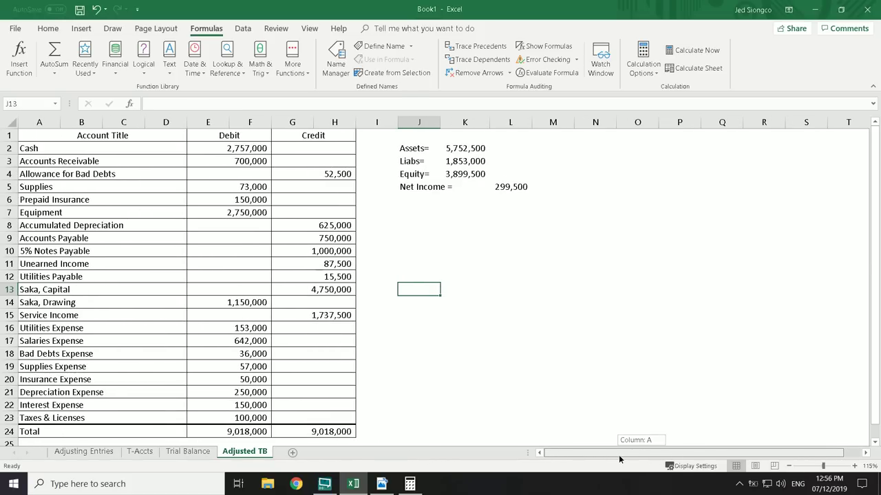
drag(875, 370, 874, 370)
Review the assets, liabilities, equity and net income summary in J2:L5 beside the adjusted trial balance
click(443, 190)
click(410, 193)
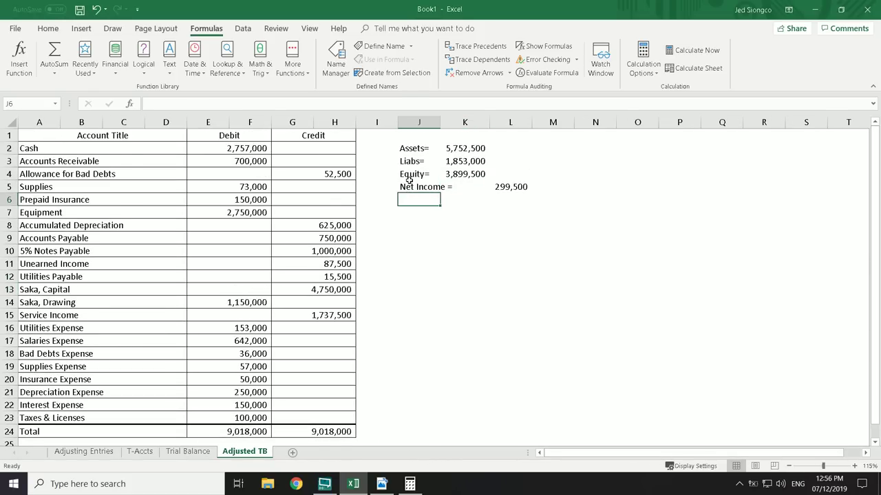
click(409, 177)
click(410, 164)
click(411, 144)
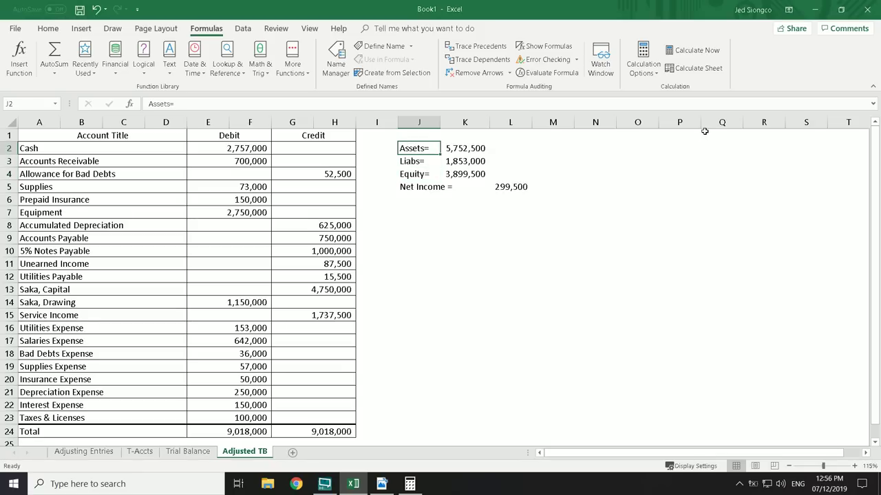
key(shift+Down)
key(shift+Down)
key(shift+Down)
key(shift+Right)
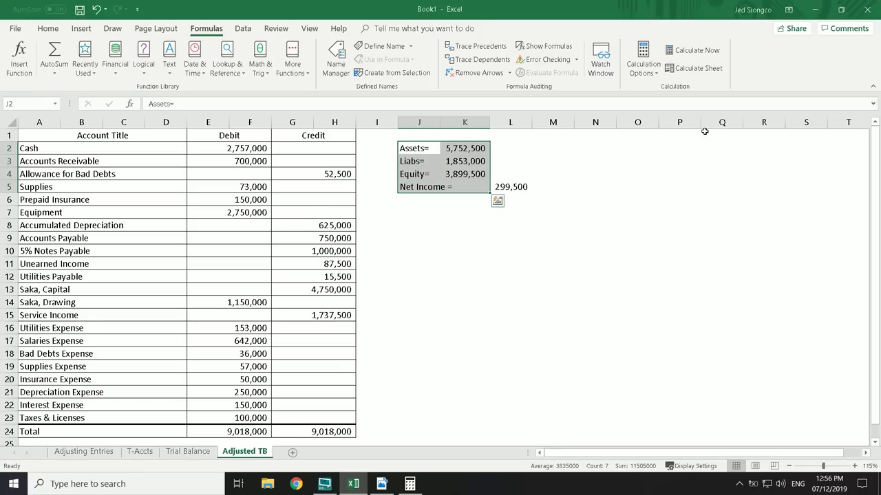
key(shift+Right)
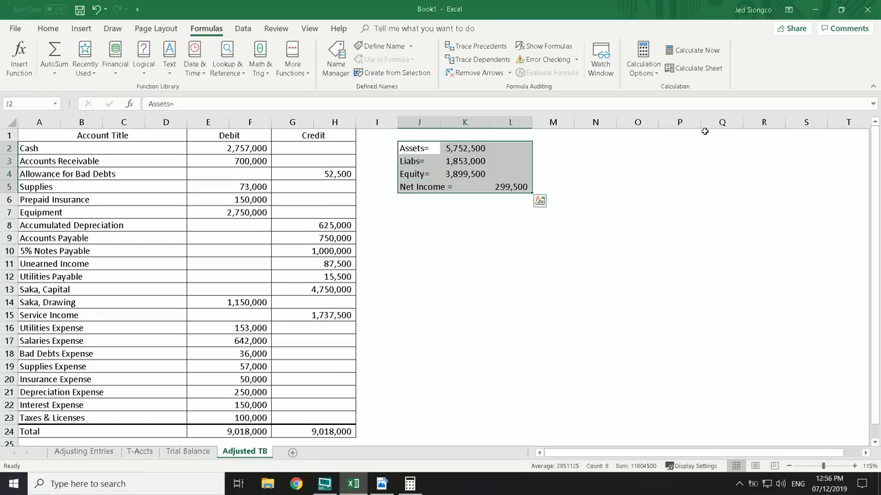
click(426, 189)
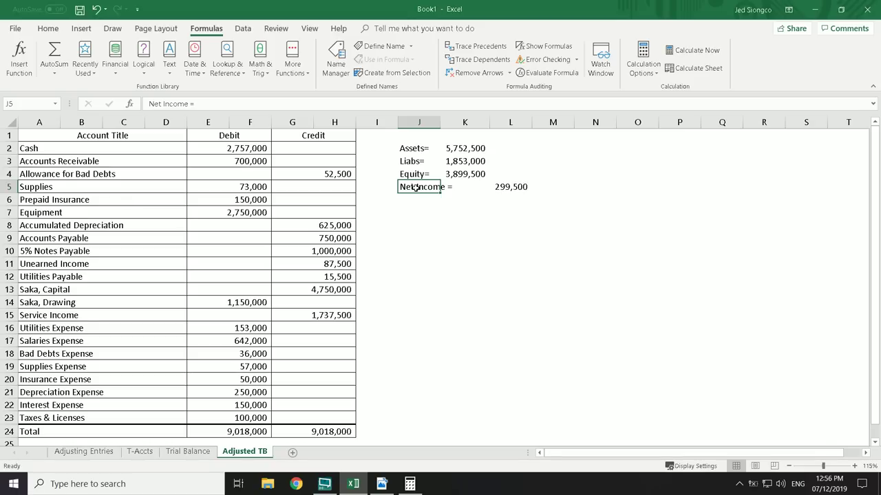
click(876, 350)
mouse_move(872, 329)
mouse_down()
mouse_move(871, 352)
mouse_move(871, 324)
mouse_up()
click(405, 149)
drag(405, 149, 424, 192)
click(483, 251)
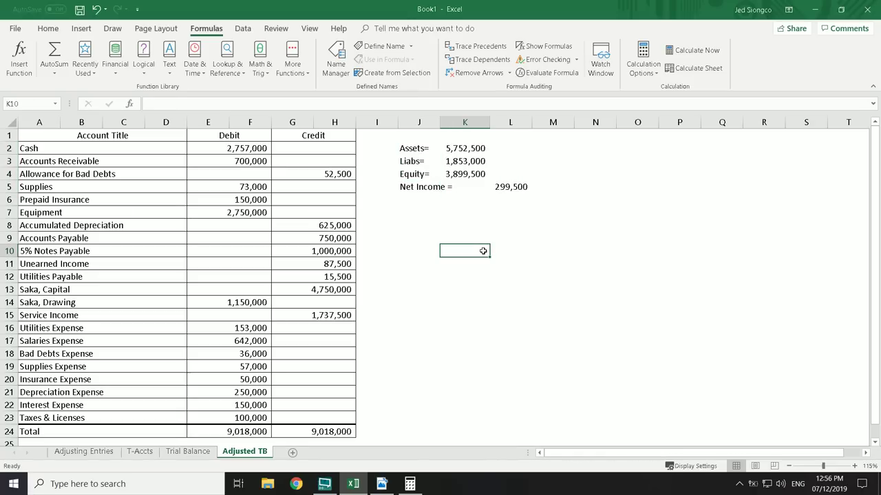
click(412, 150)
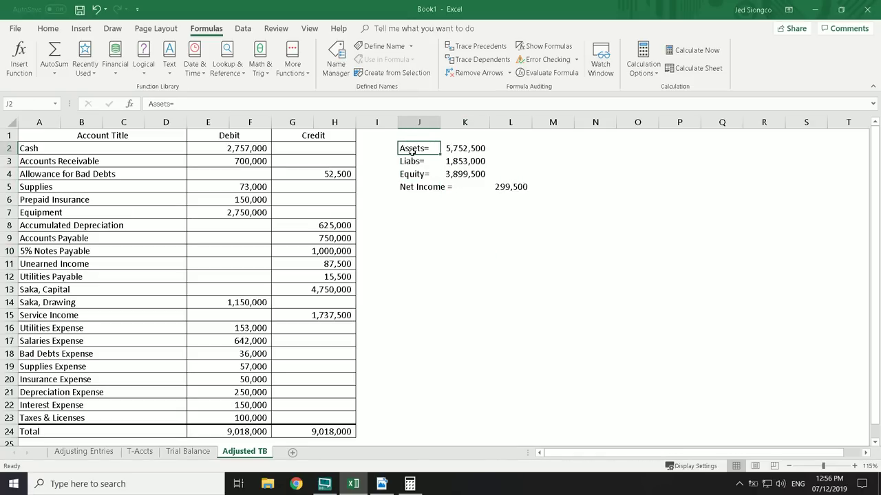